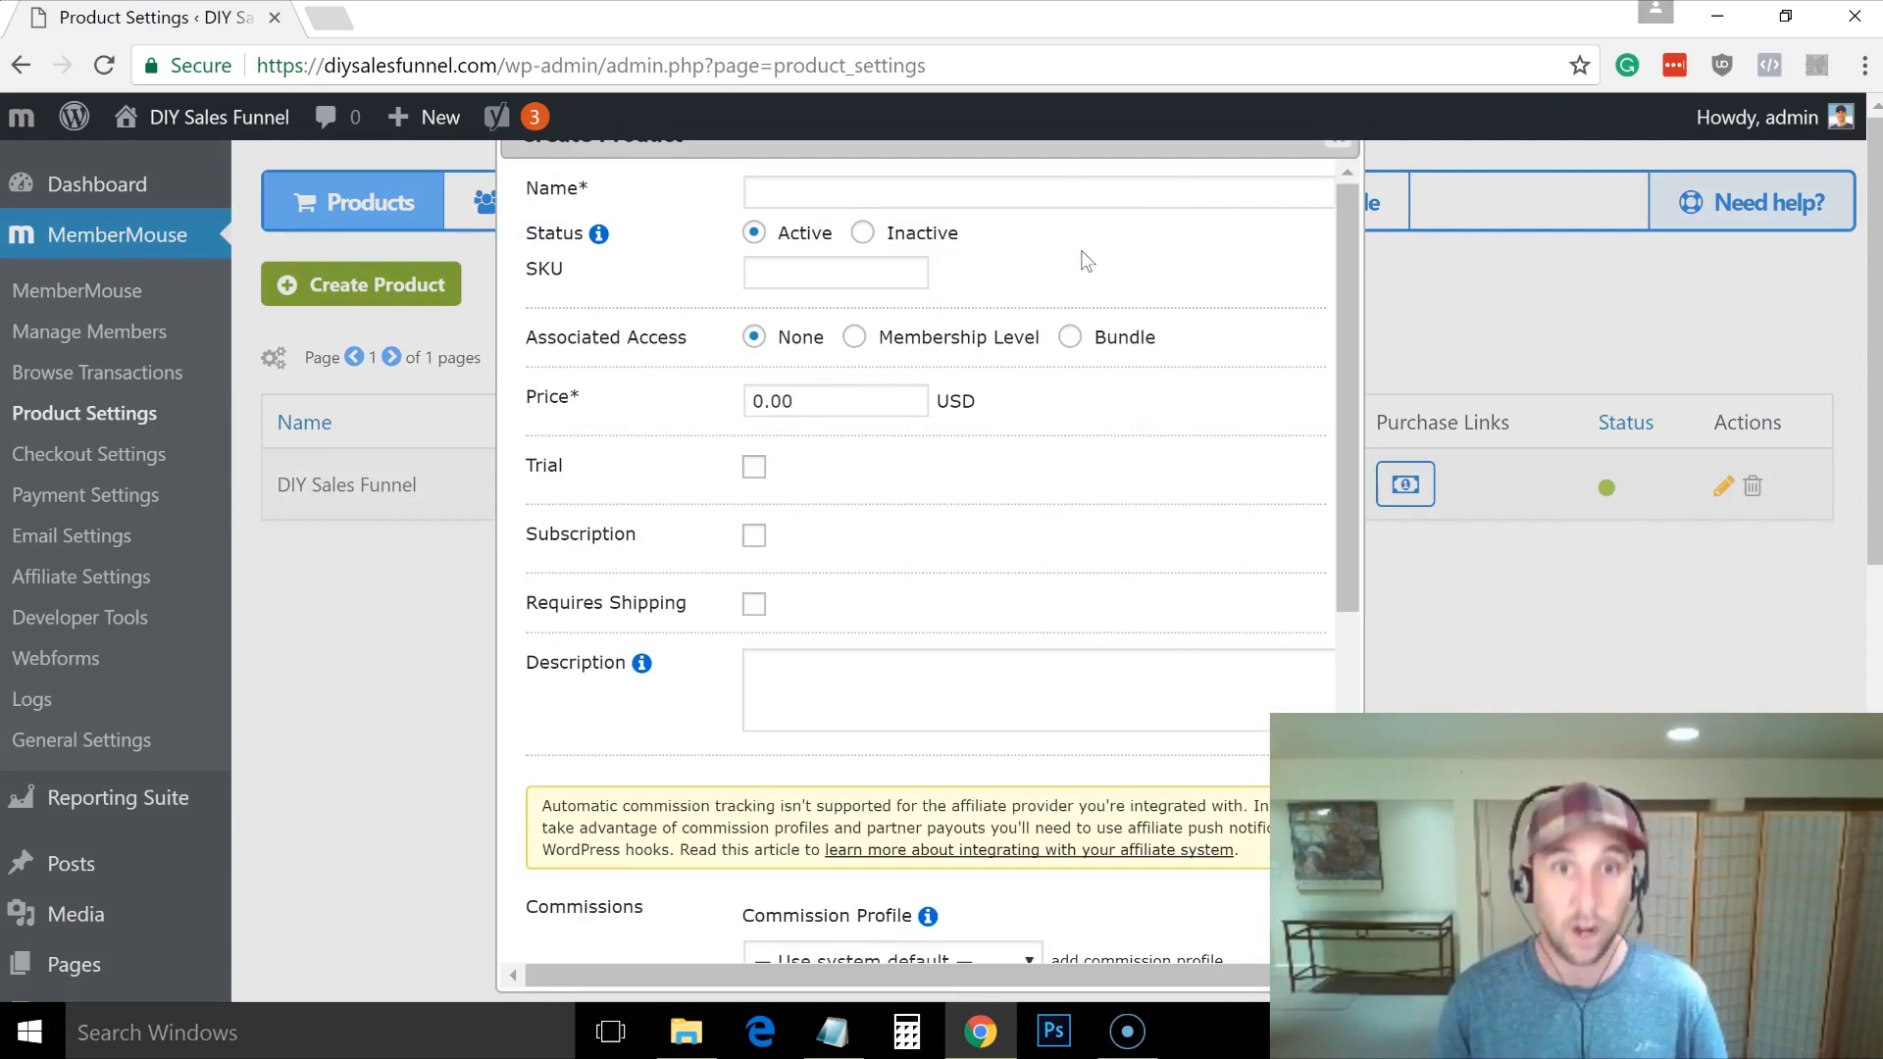
Step: Save a new product, DIY Group Membership, at price 17 as a subscription rebilling every 30 days
{"action": "left_click", "coordinate": [1088, 195]}
{"action": "type", "text": "DIY Group"}
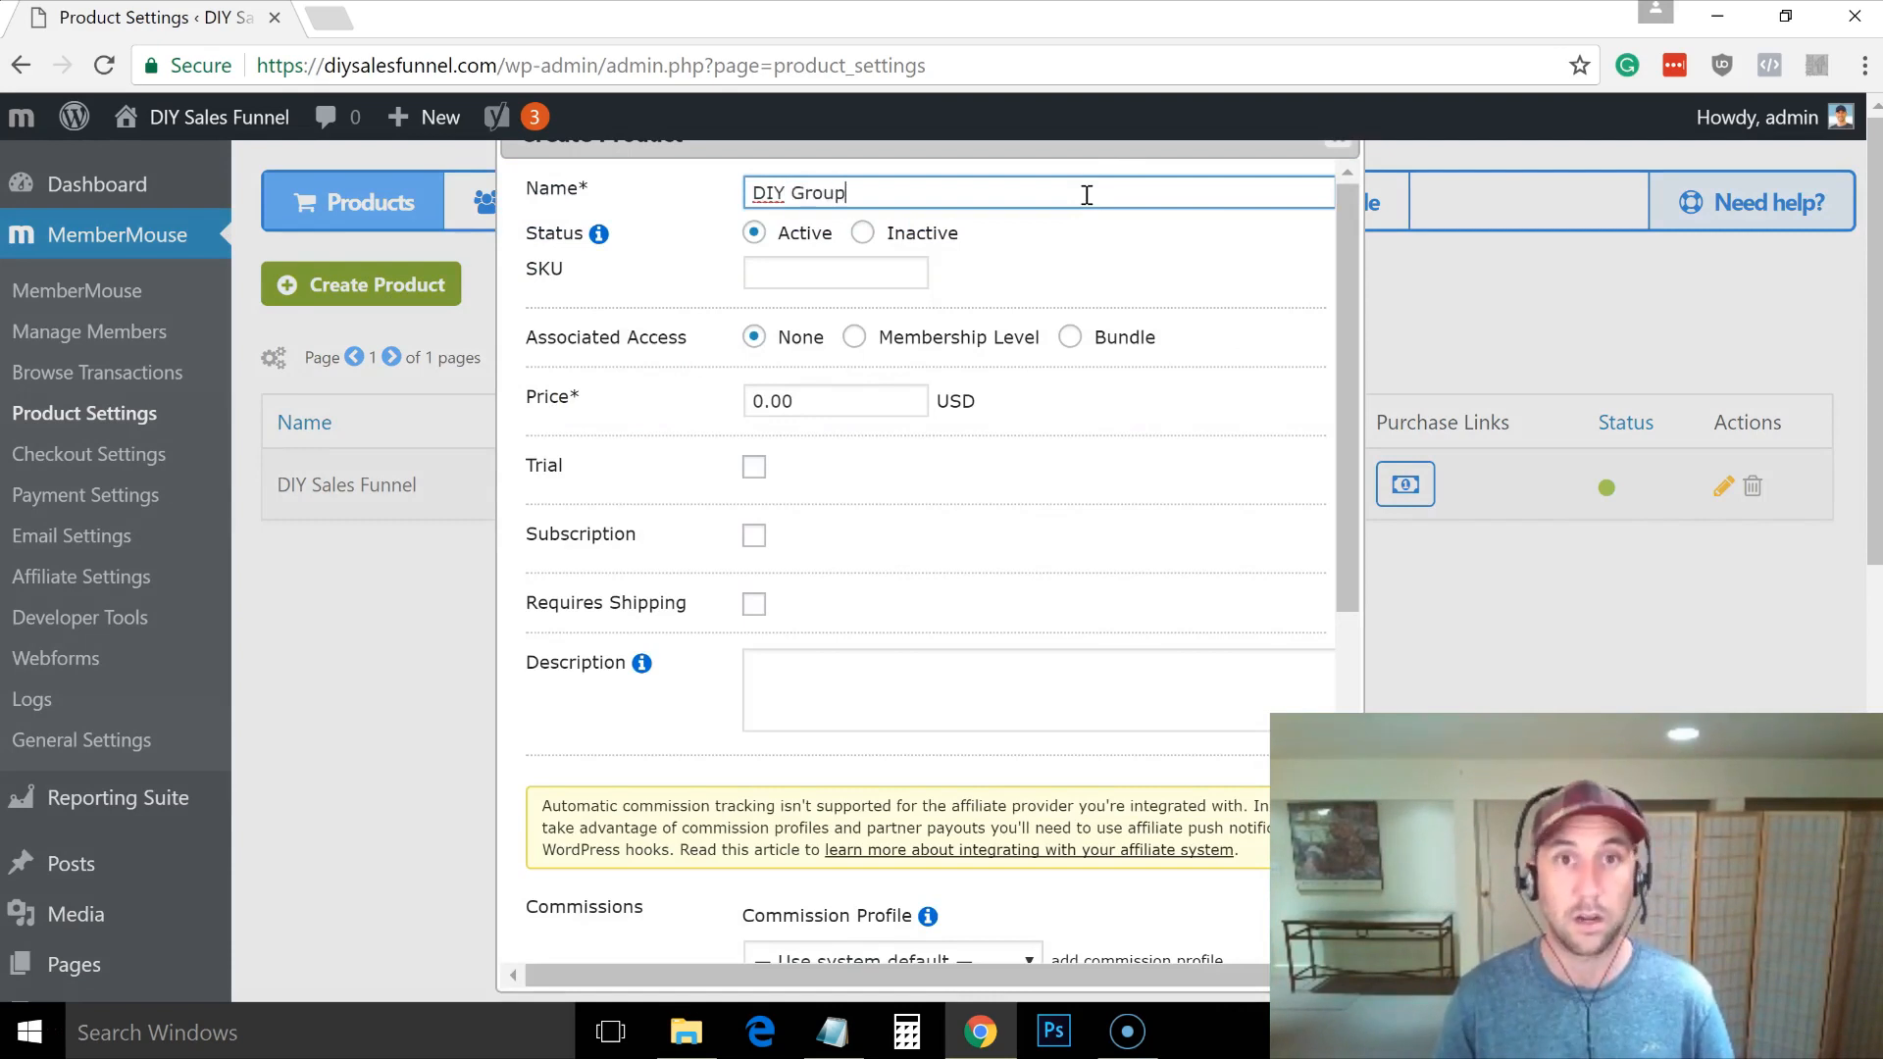
{"action": "type", "text": " Membership"}
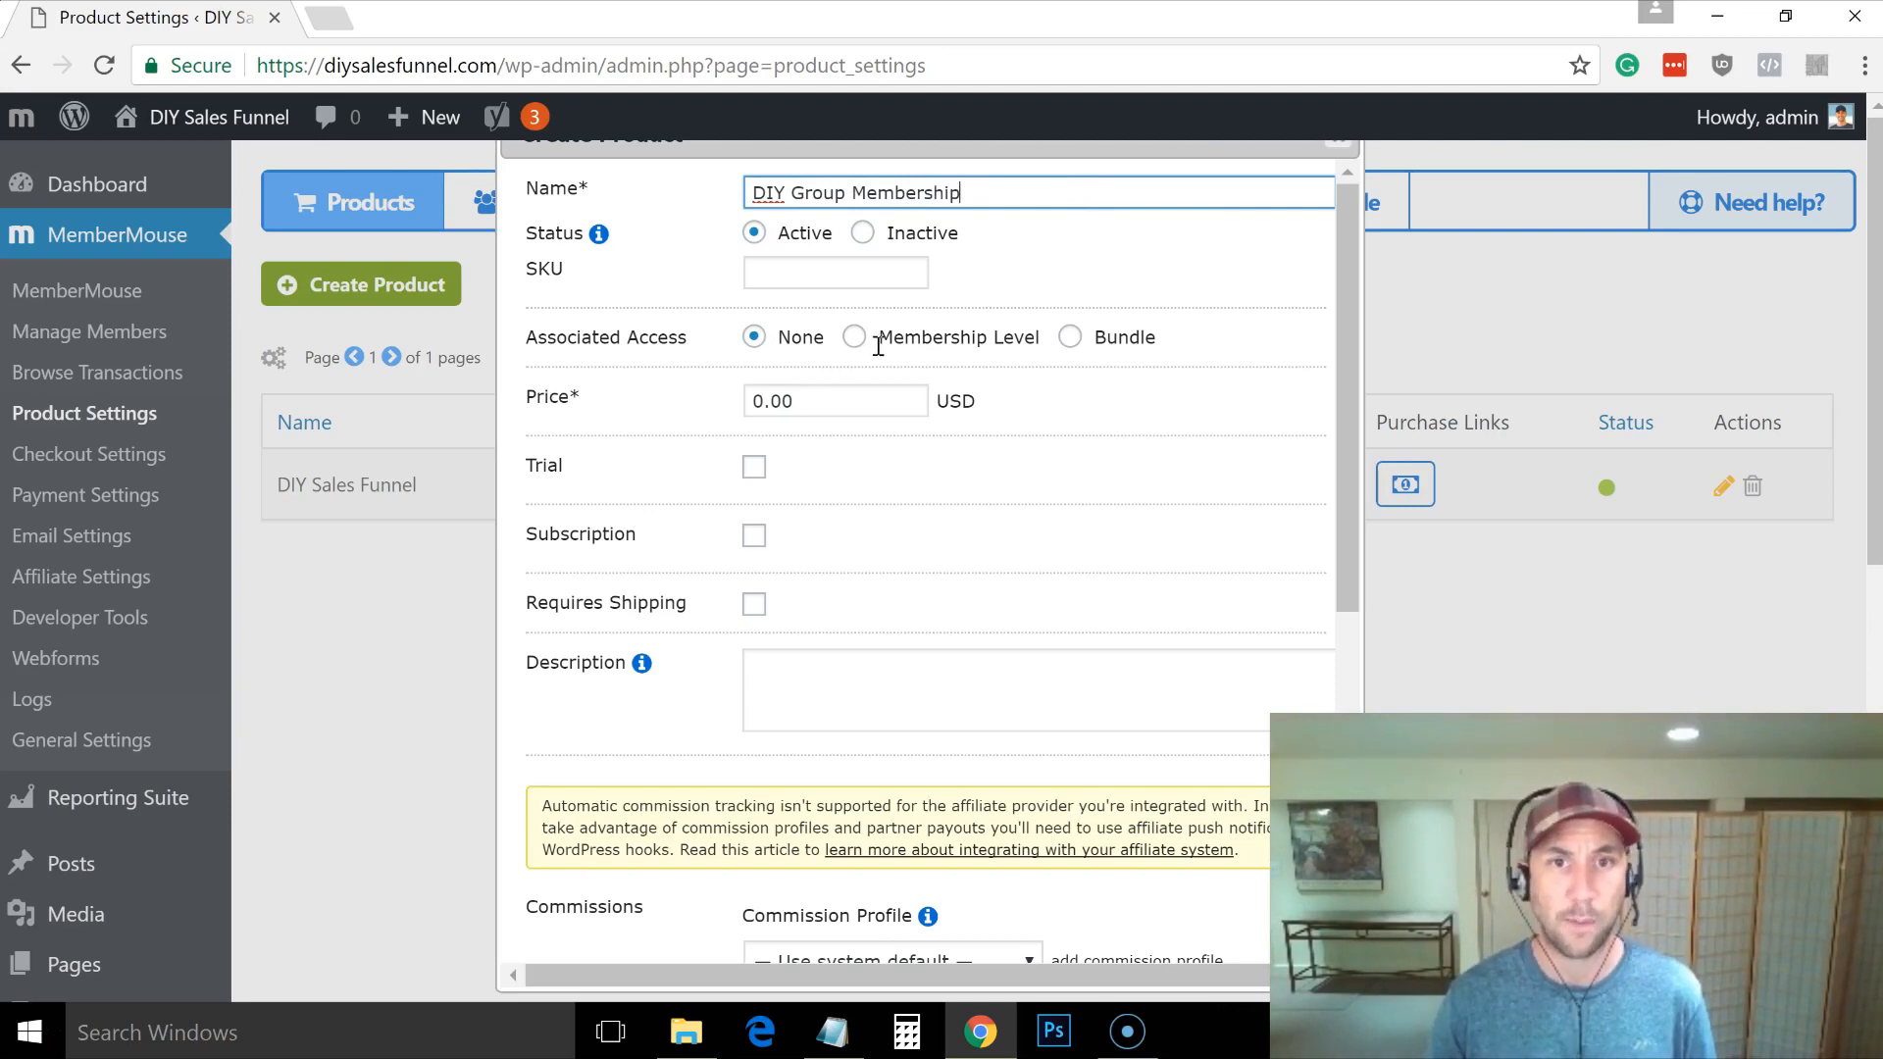
{"action": "left_click_drag", "start_coordinate": [768, 403], "coordinate": [736, 404]}
{"action": "type", "text": "17"}
{"action": "left_click", "coordinate": [754, 535]}
{"action": "left_click", "coordinate": [900, 582]}
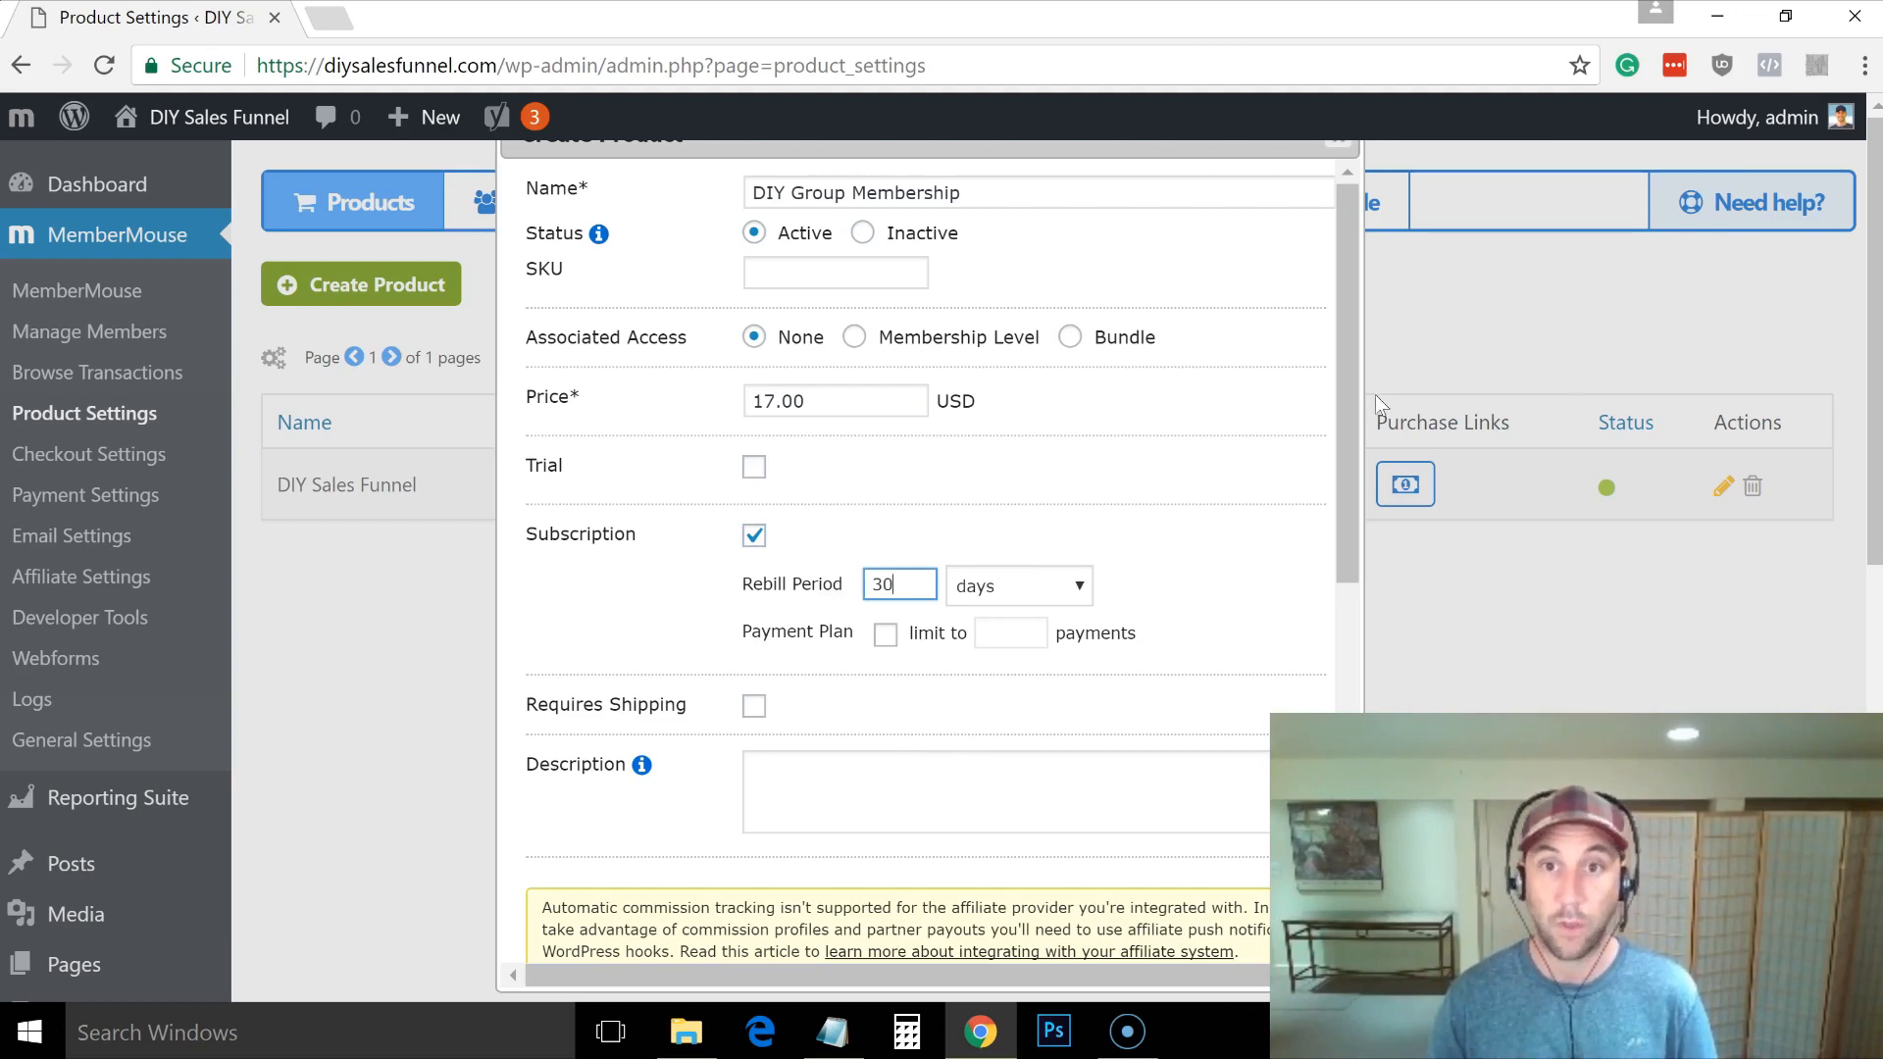
{"action": "left_click_drag", "start_coordinate": [1344, 398], "coordinate": [1361, 768]}
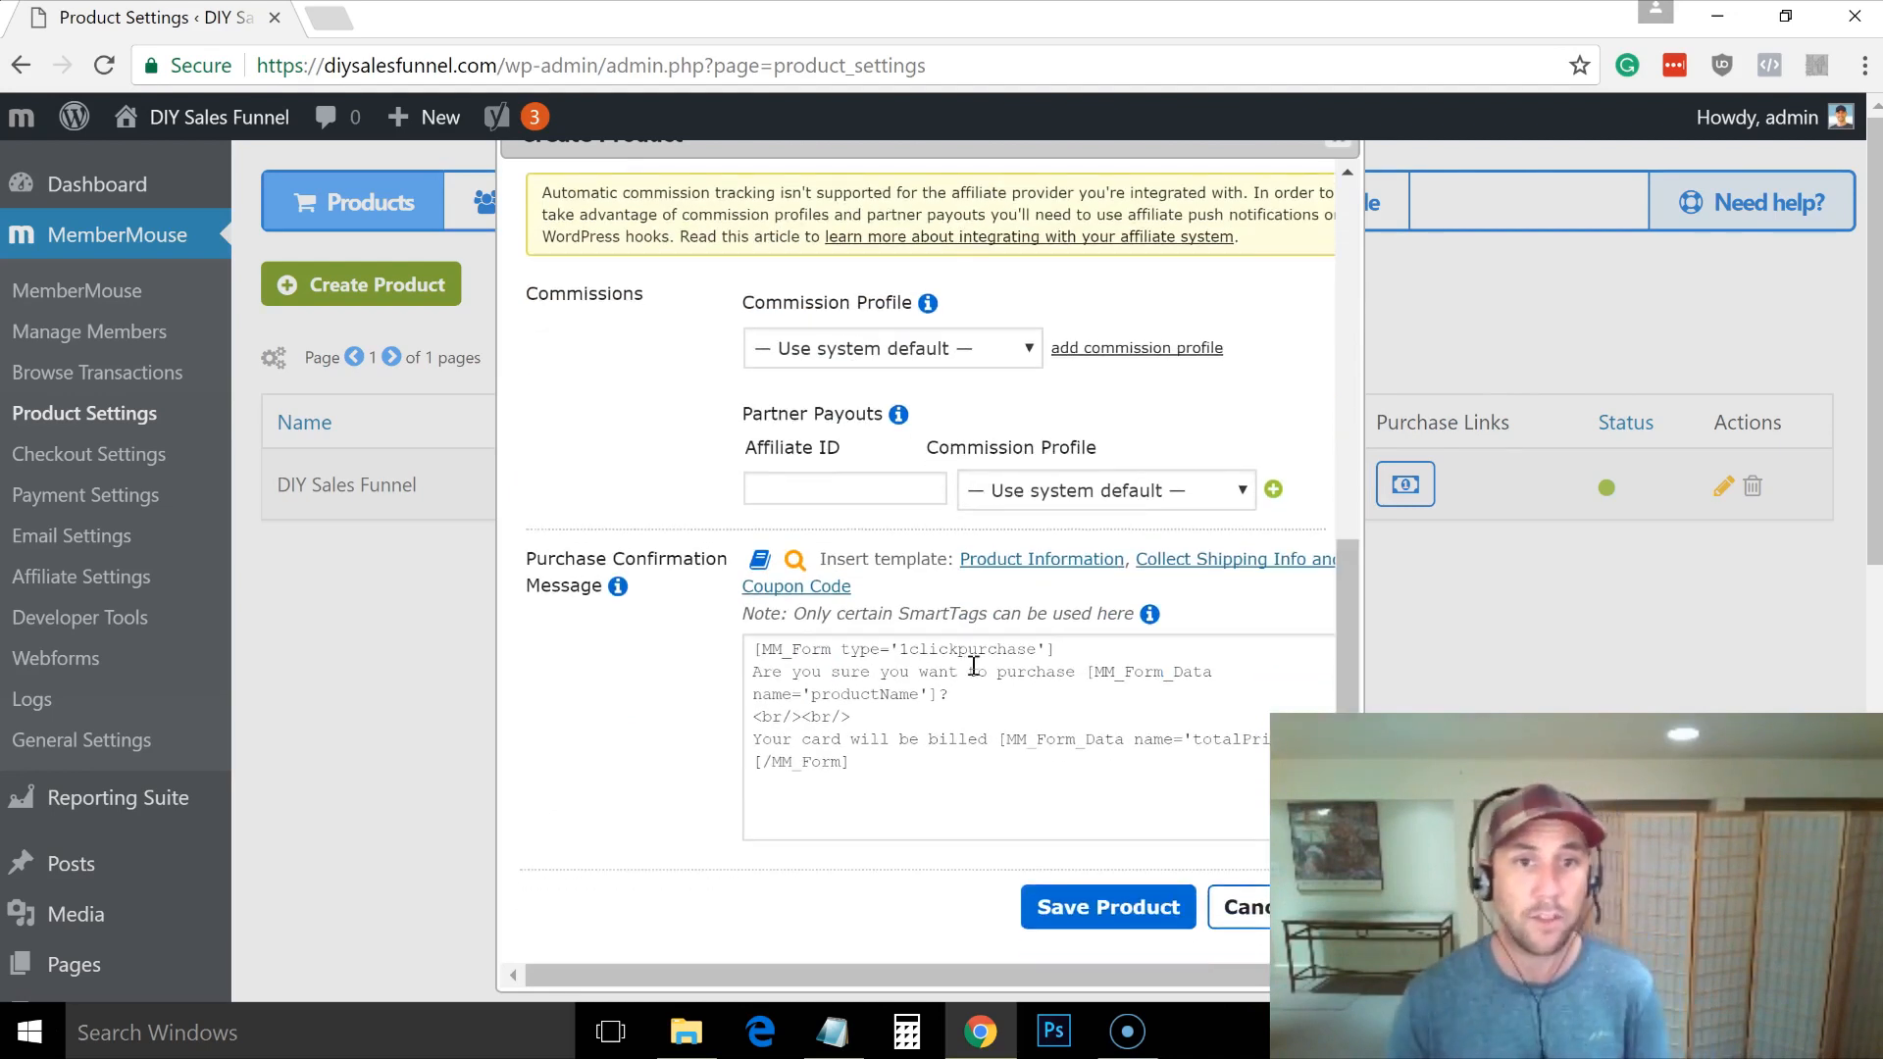
{"action": "mouse_move", "coordinate": [618, 587]}
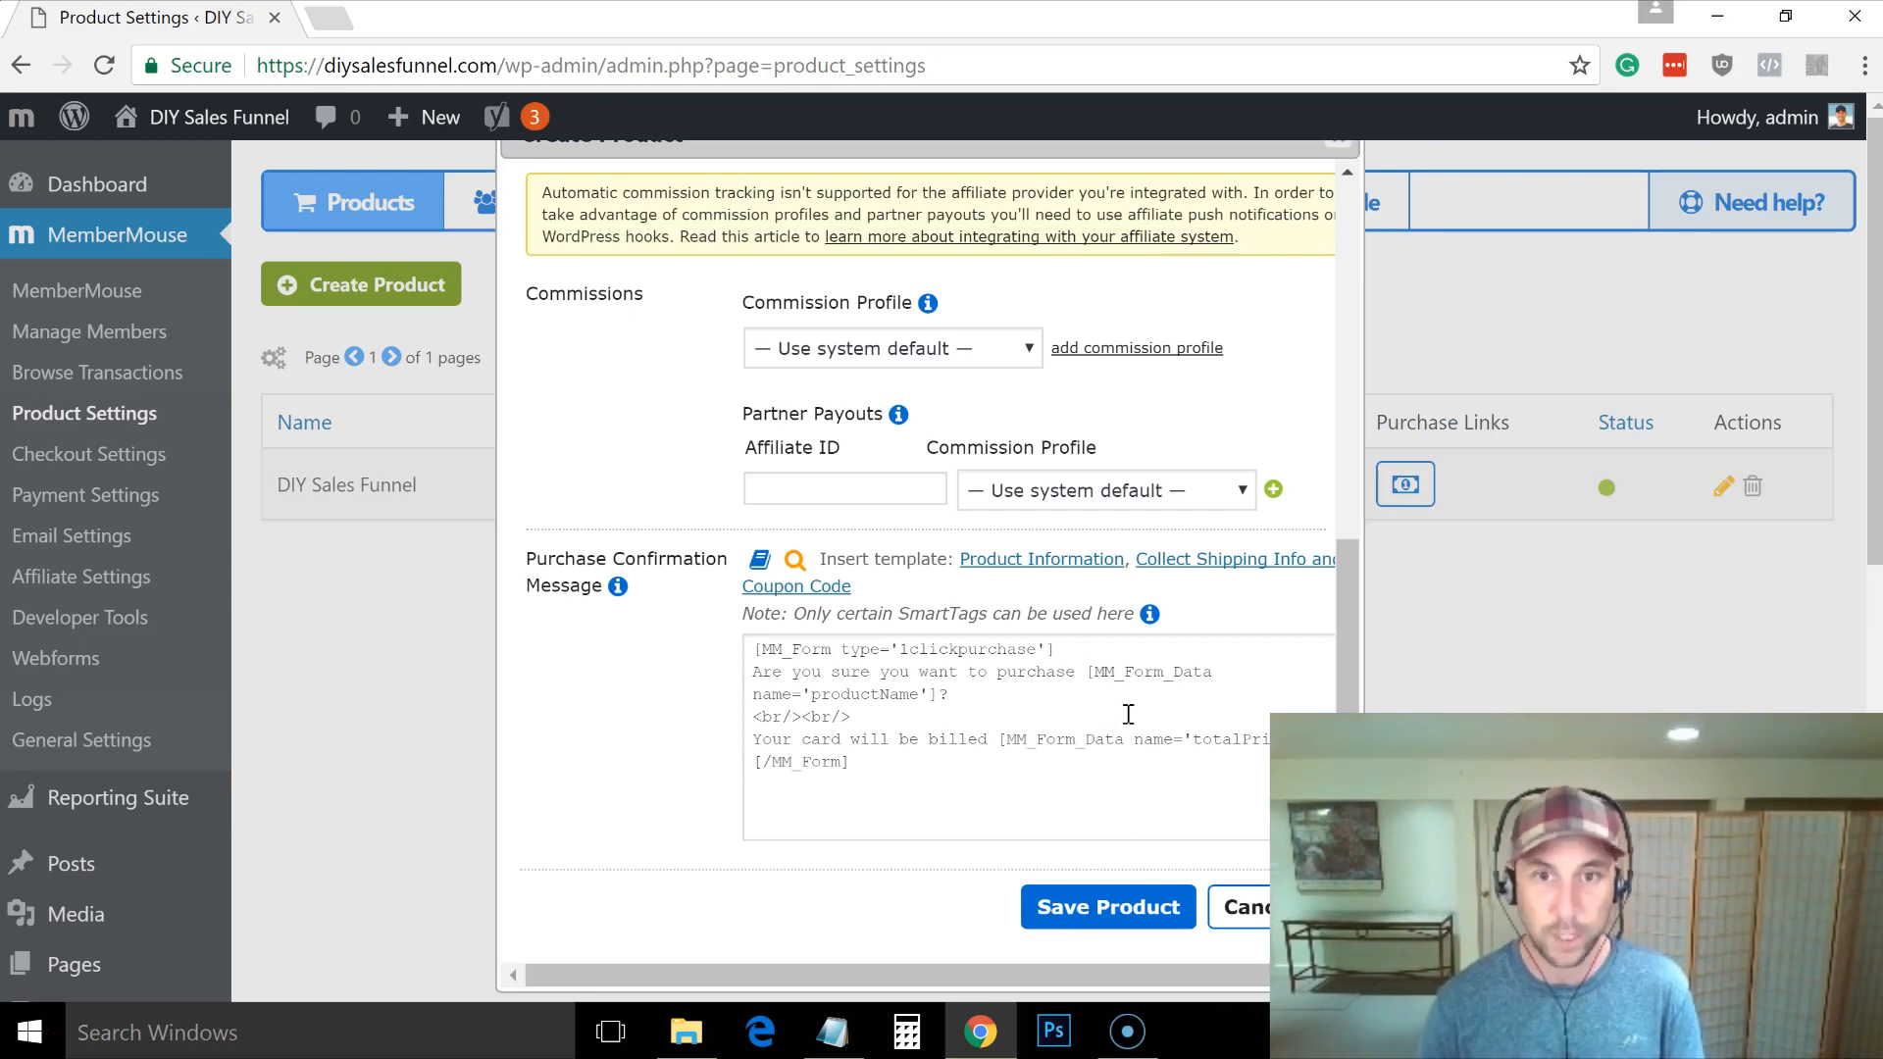
{"action": "left_click", "coordinate": [1097, 914]}
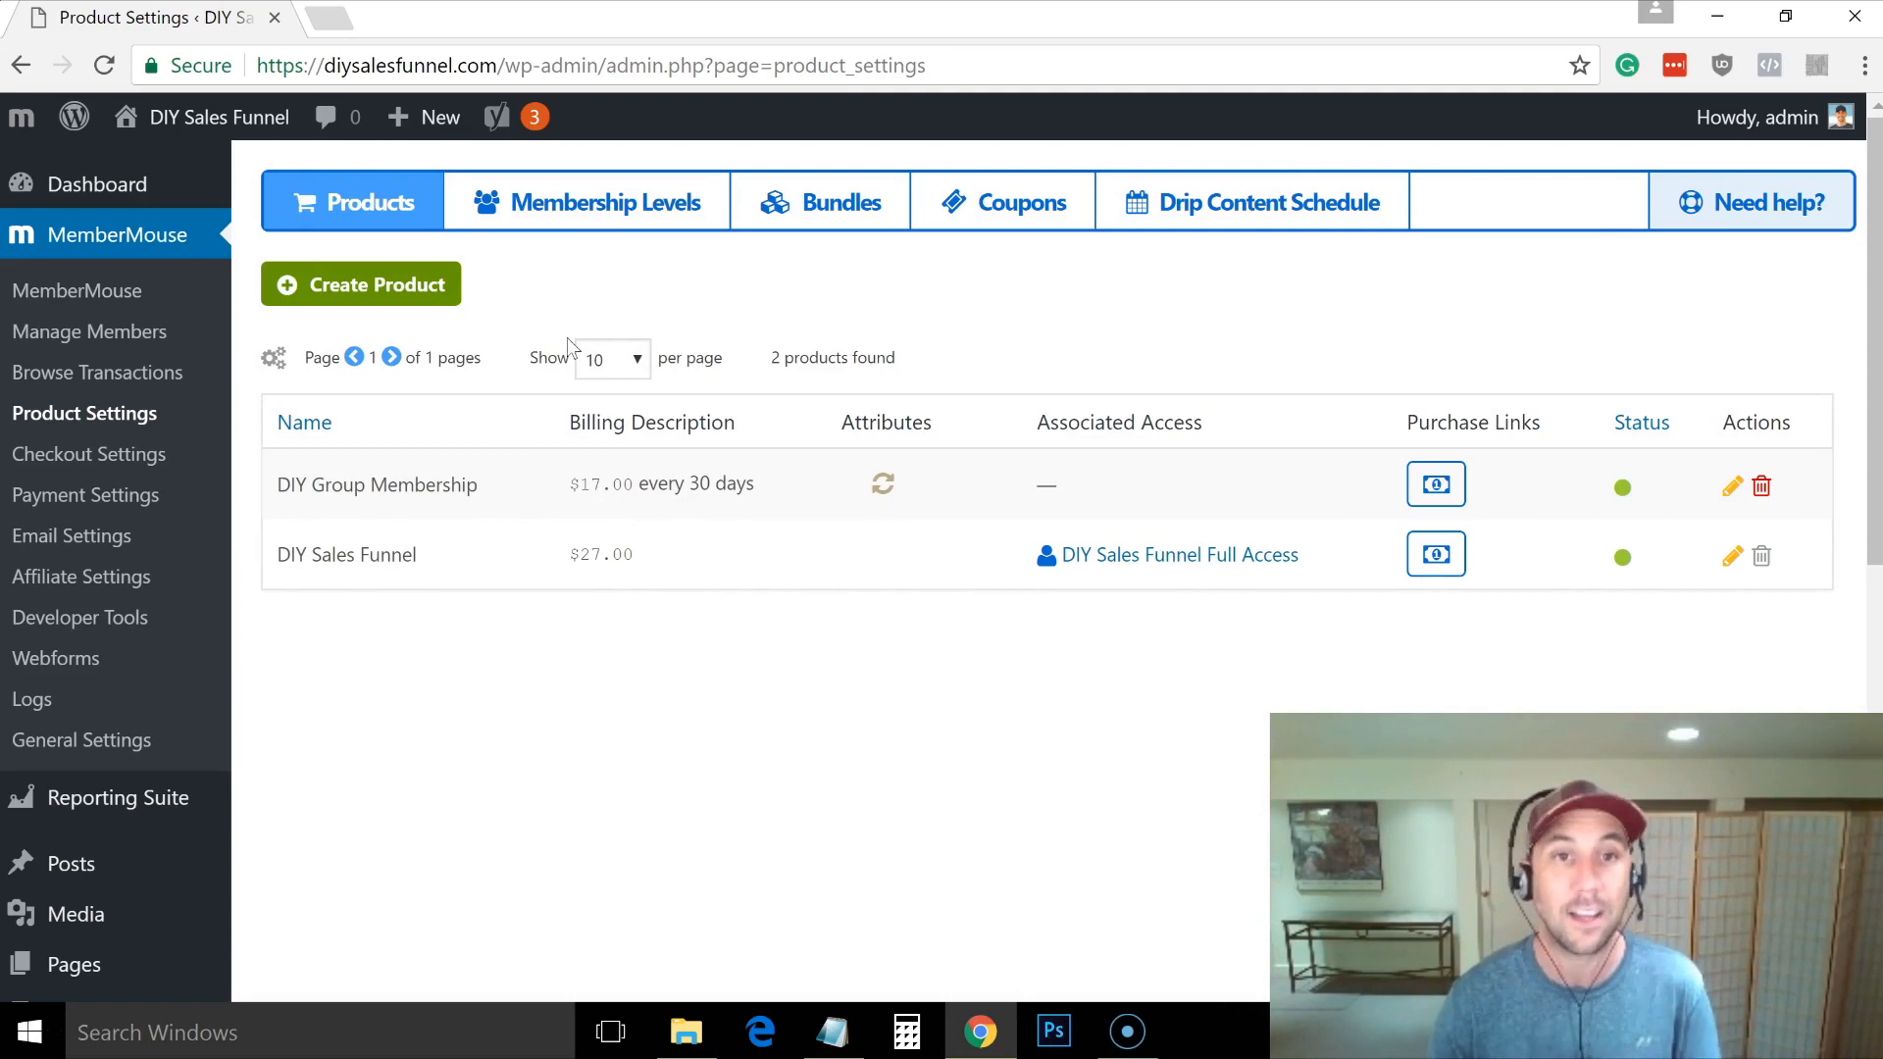
Step: Add the paid level 'DIY Sales Funnel membership' using the DIY Group Membership product, and save it
{"action": "left_click", "coordinate": [556, 211]}
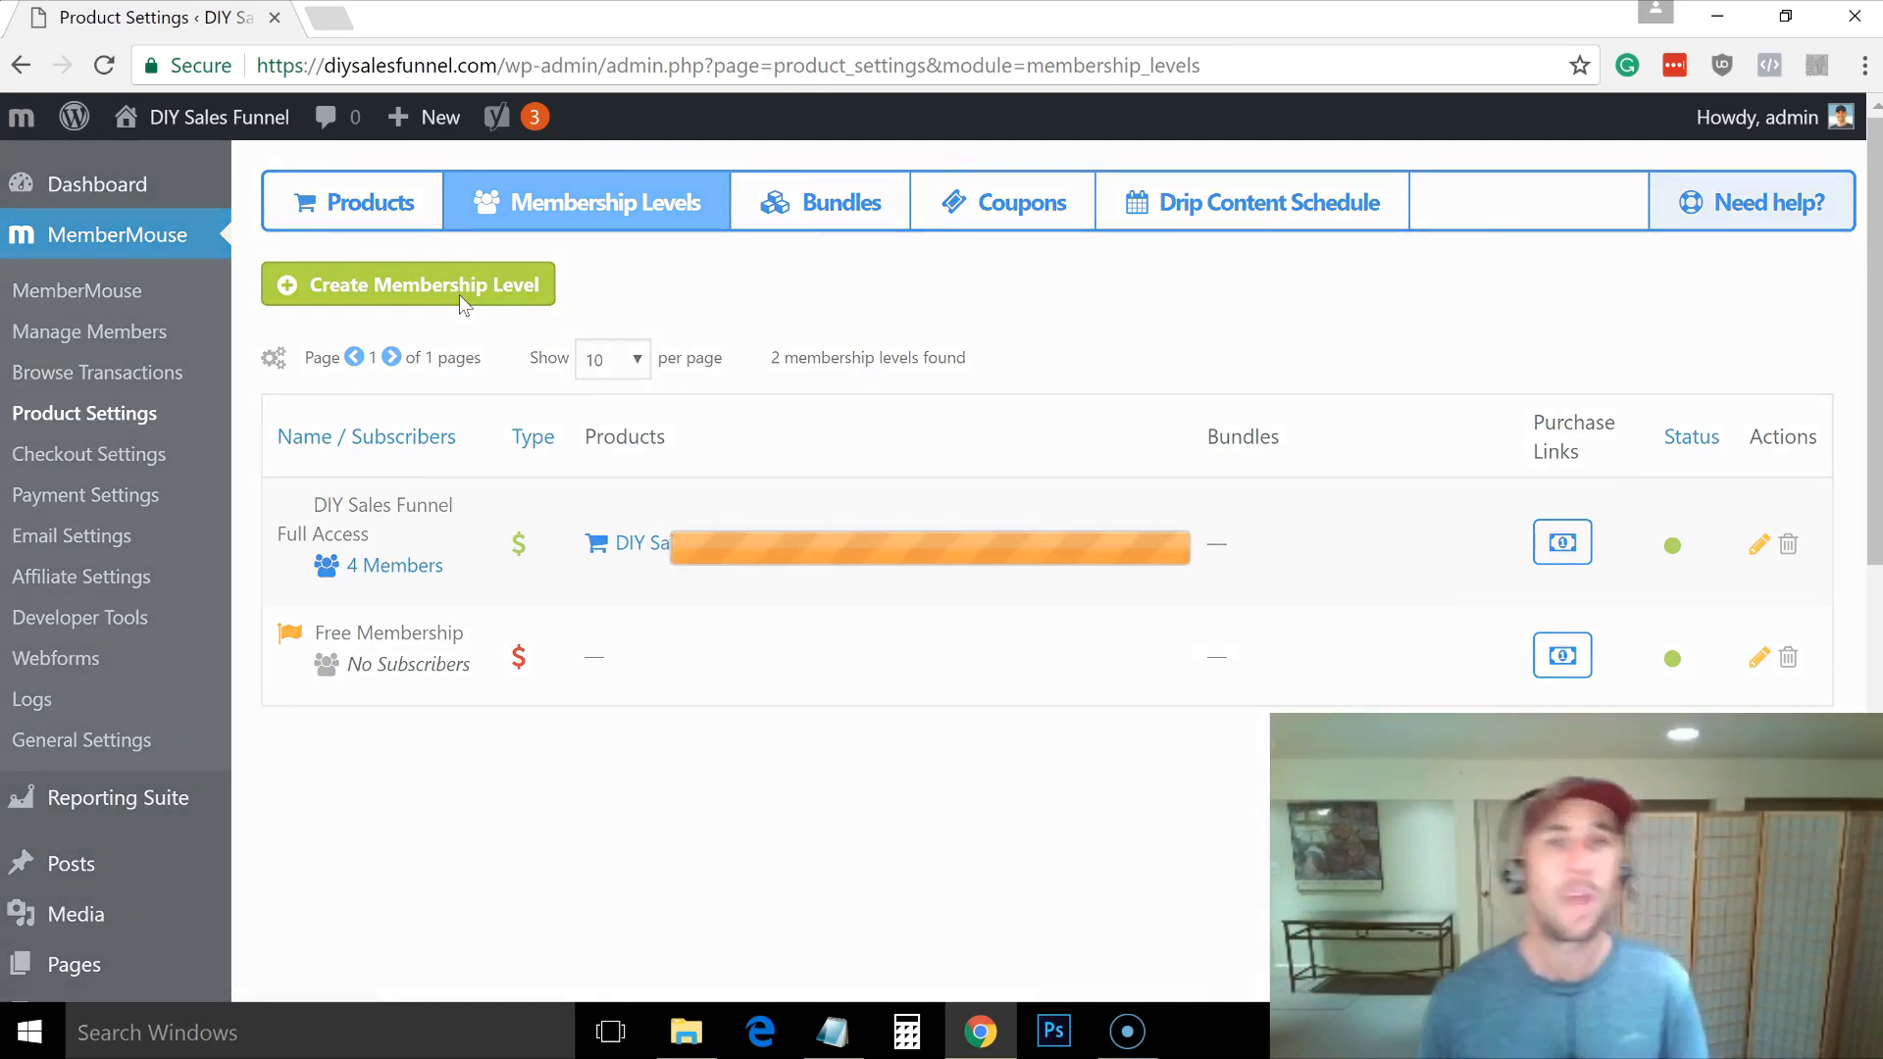
{"action": "left_click", "coordinate": [463, 304]}
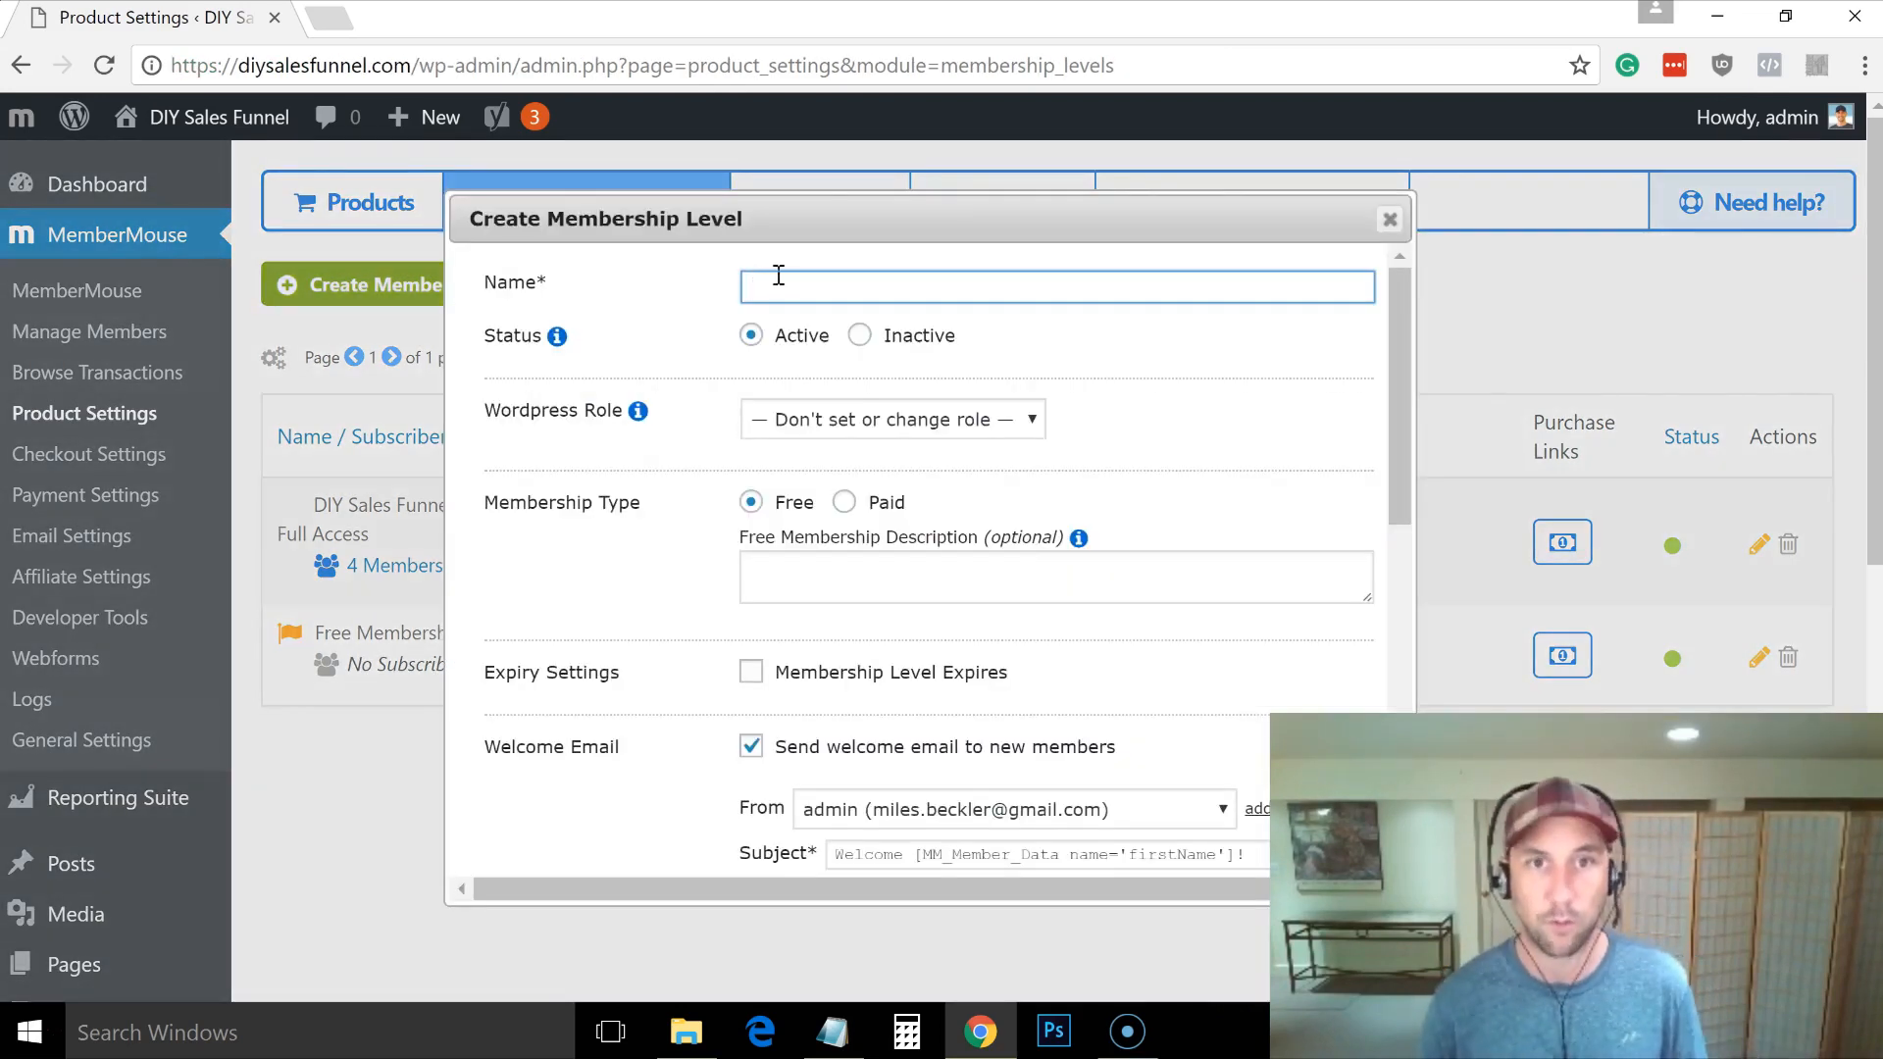
{"action": "type", "text": "DIY S"}
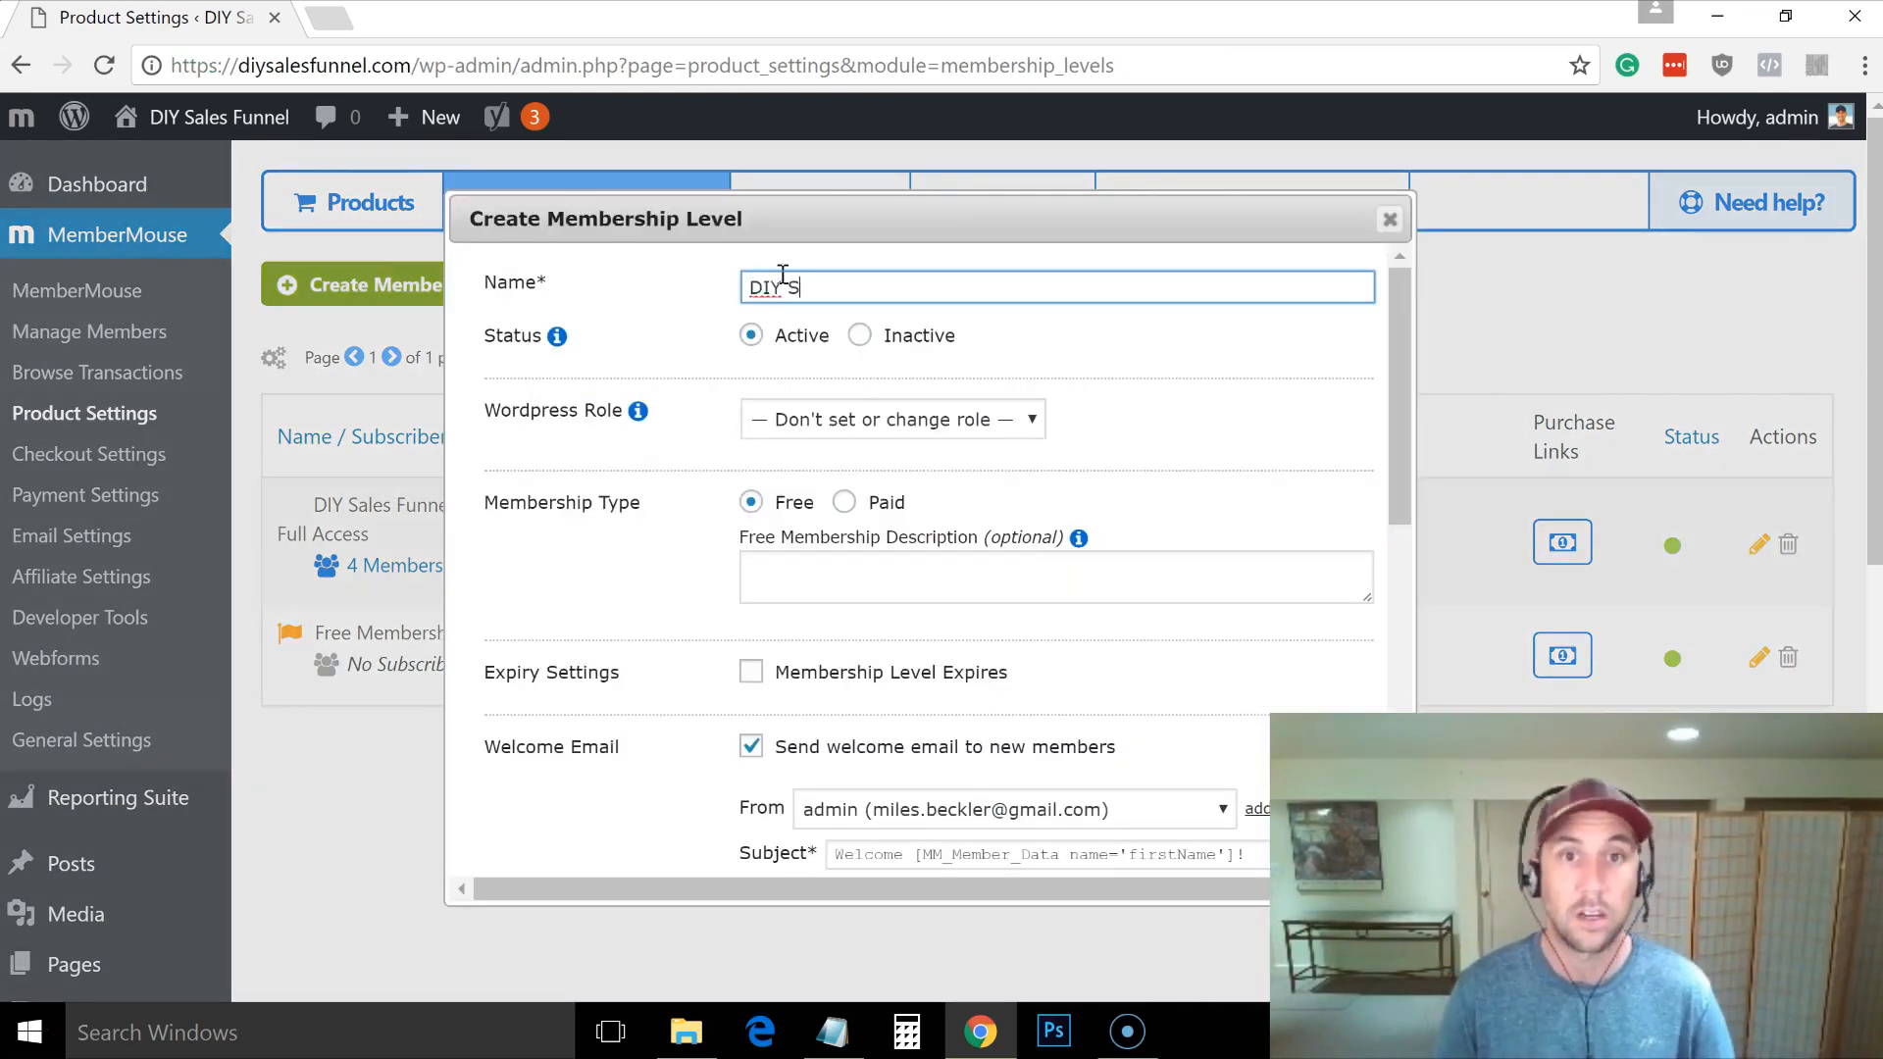
{"action": "type", "text": "ales Funnel Group"}
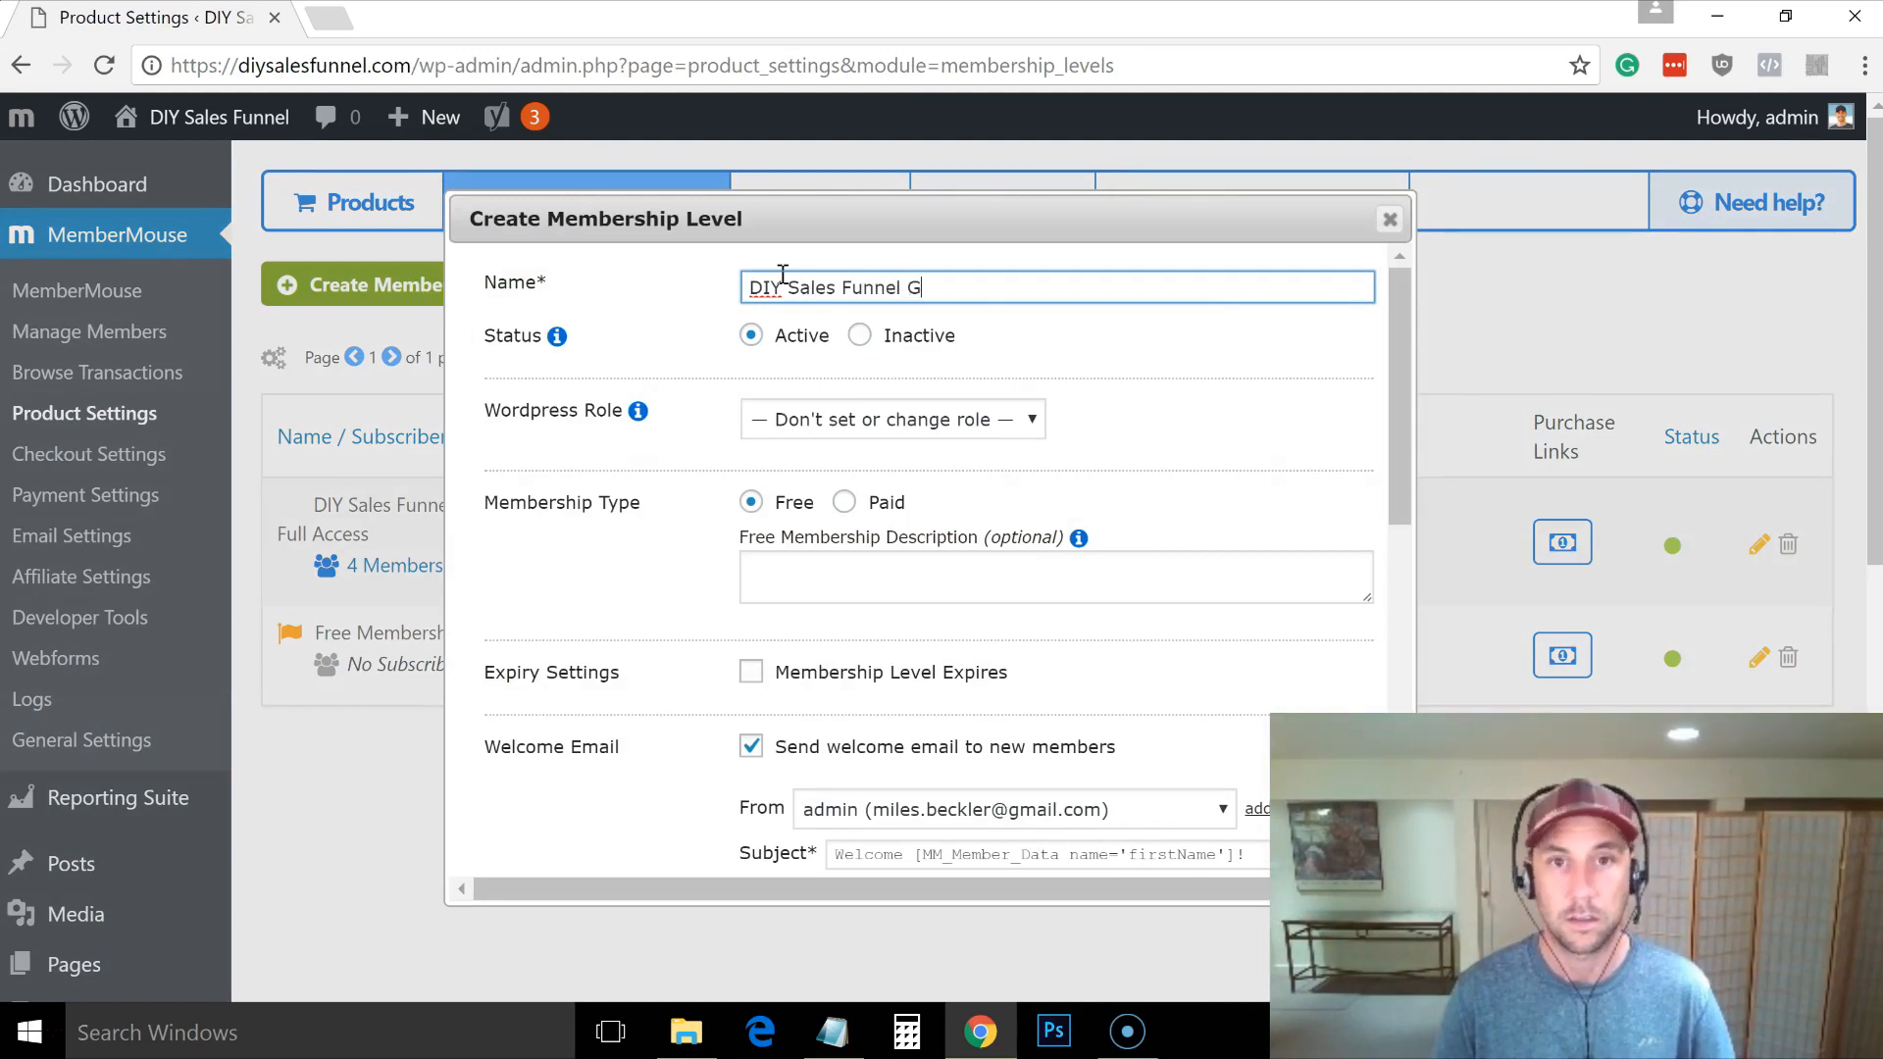
{"action": "key", "text": "BackSpace"}
{"action": "type", "text": "membership"}
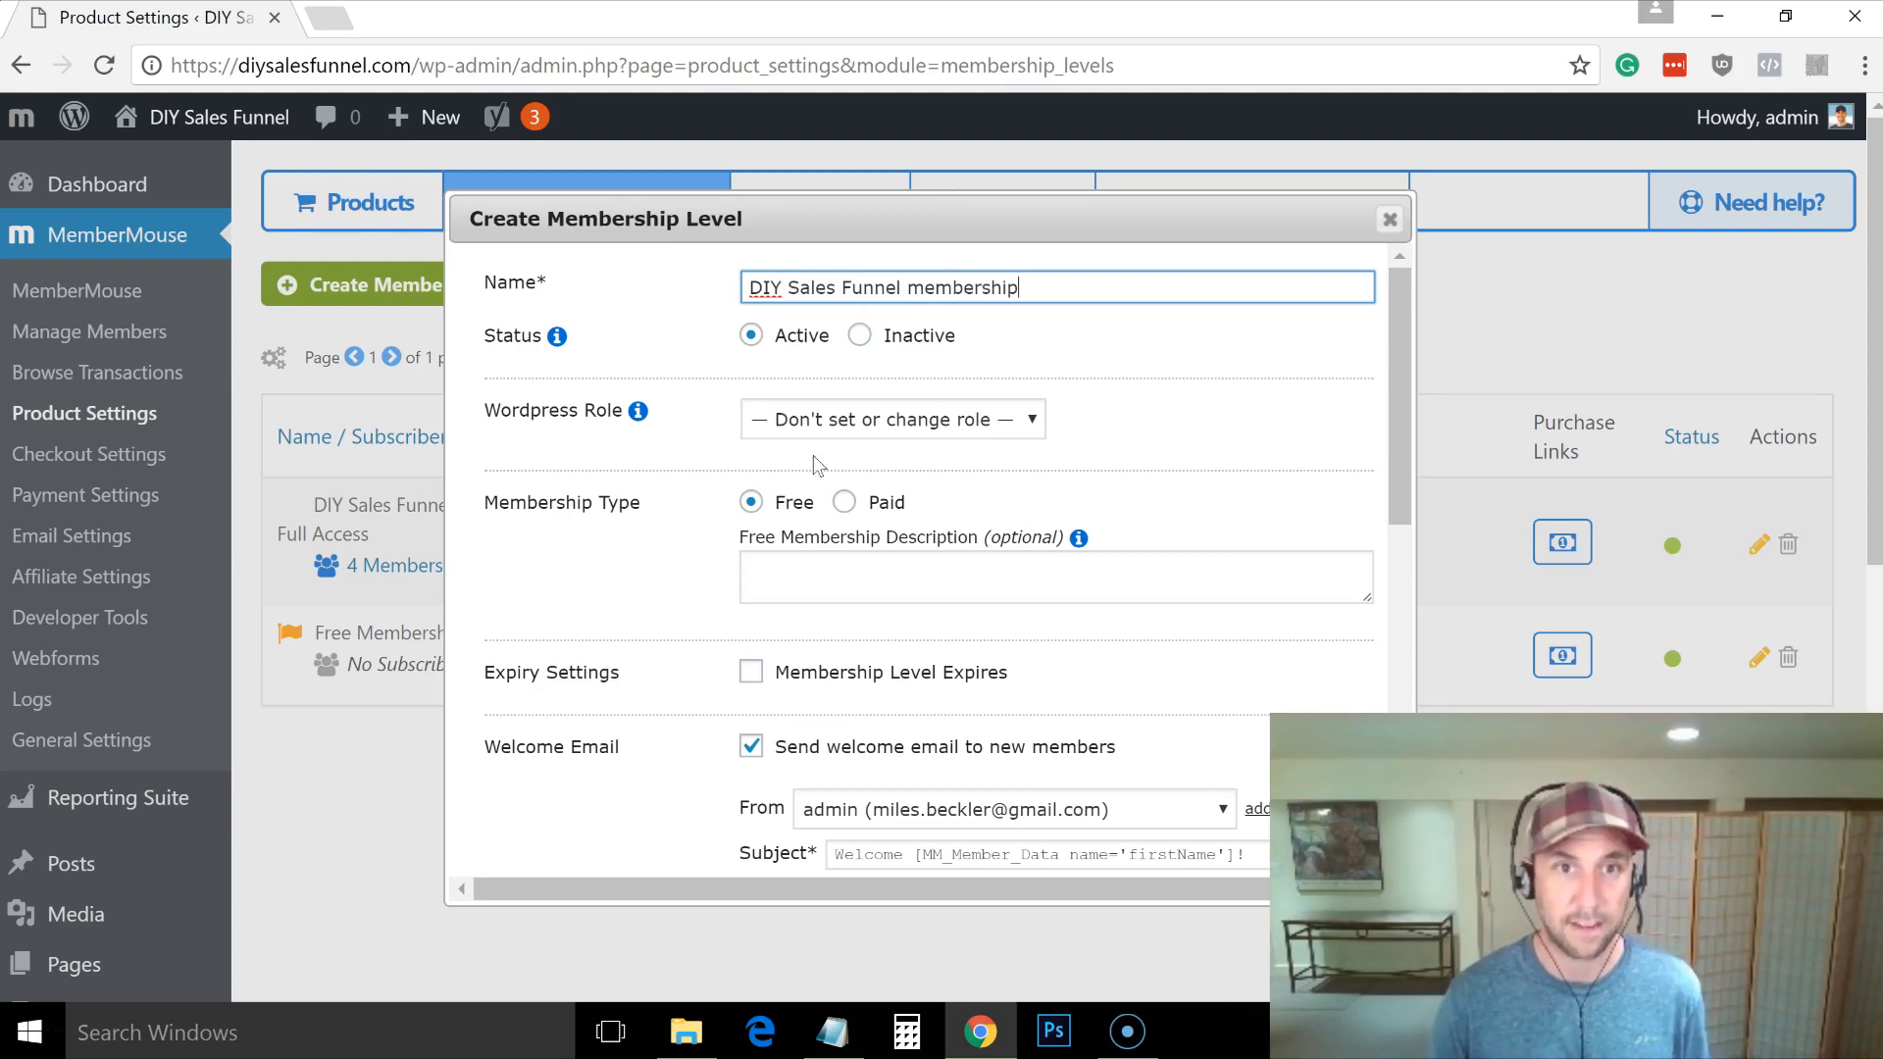
{"action": "left_click", "coordinate": [845, 503]}
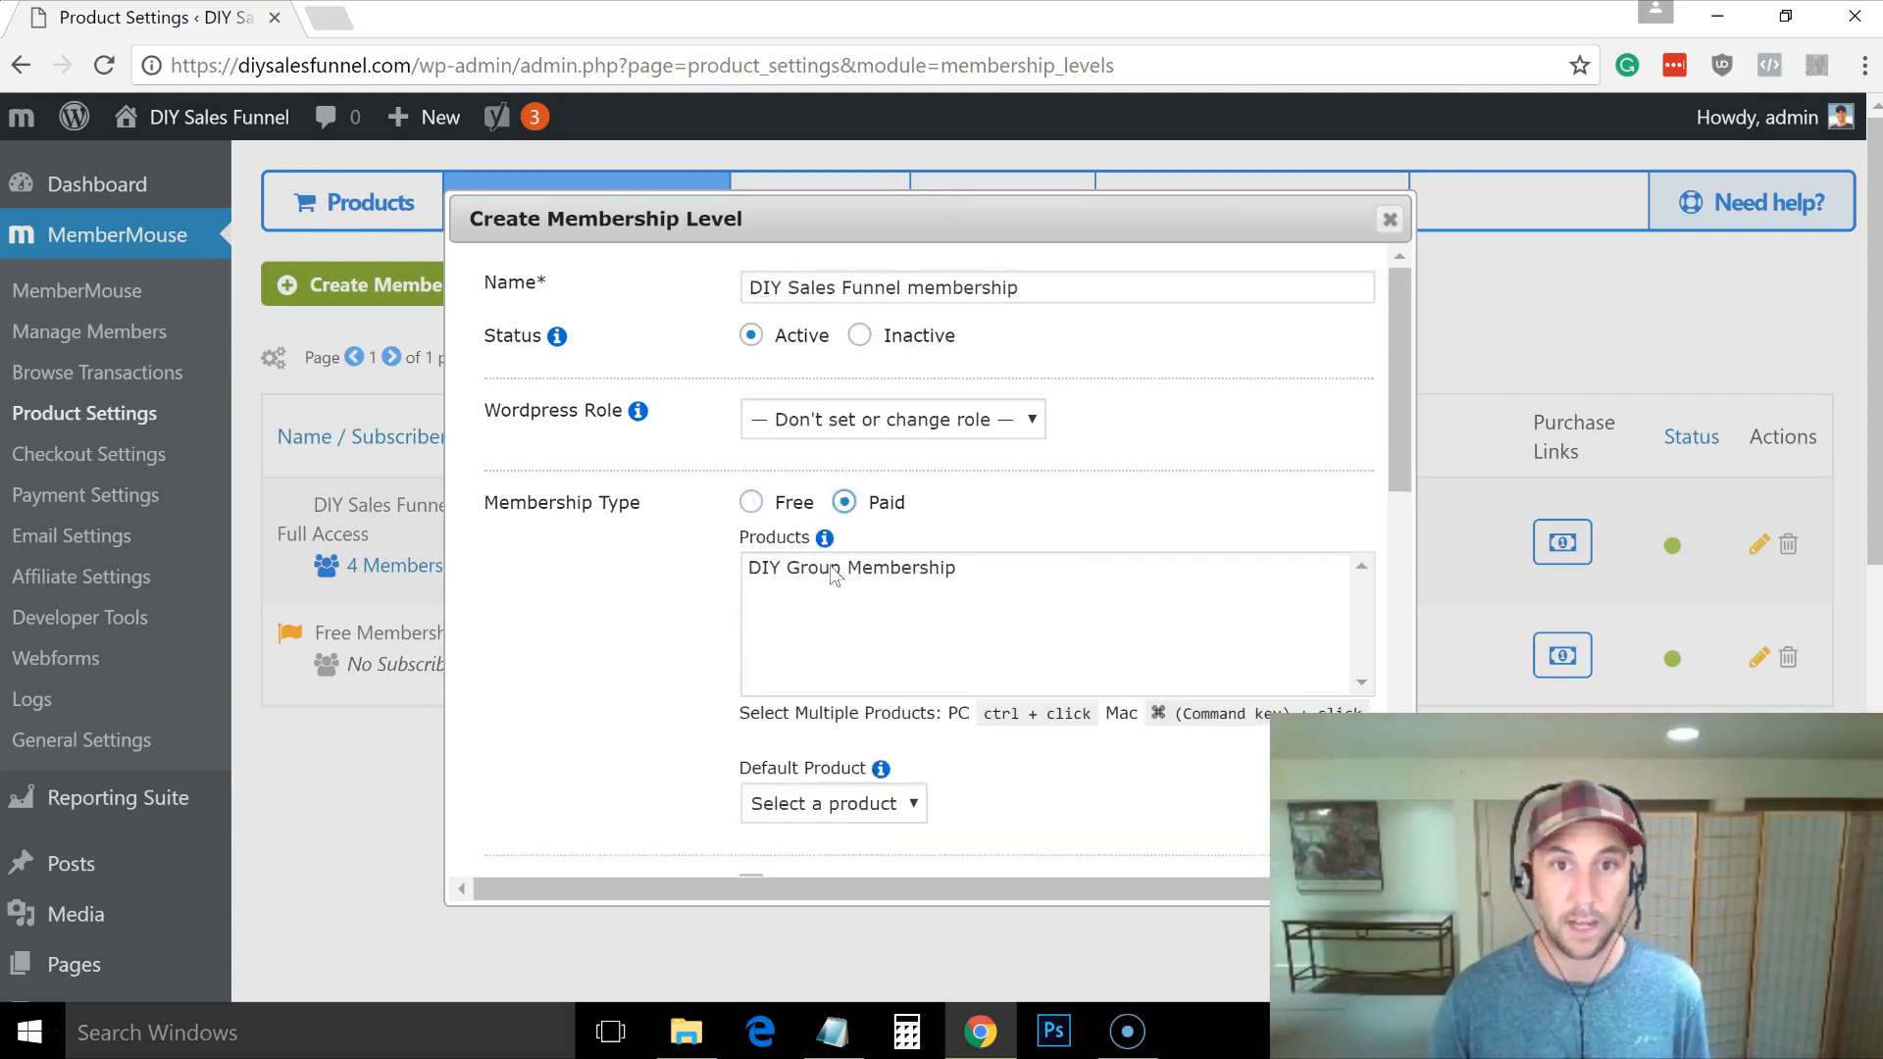
{"action": "left_click", "coordinate": [834, 574]}
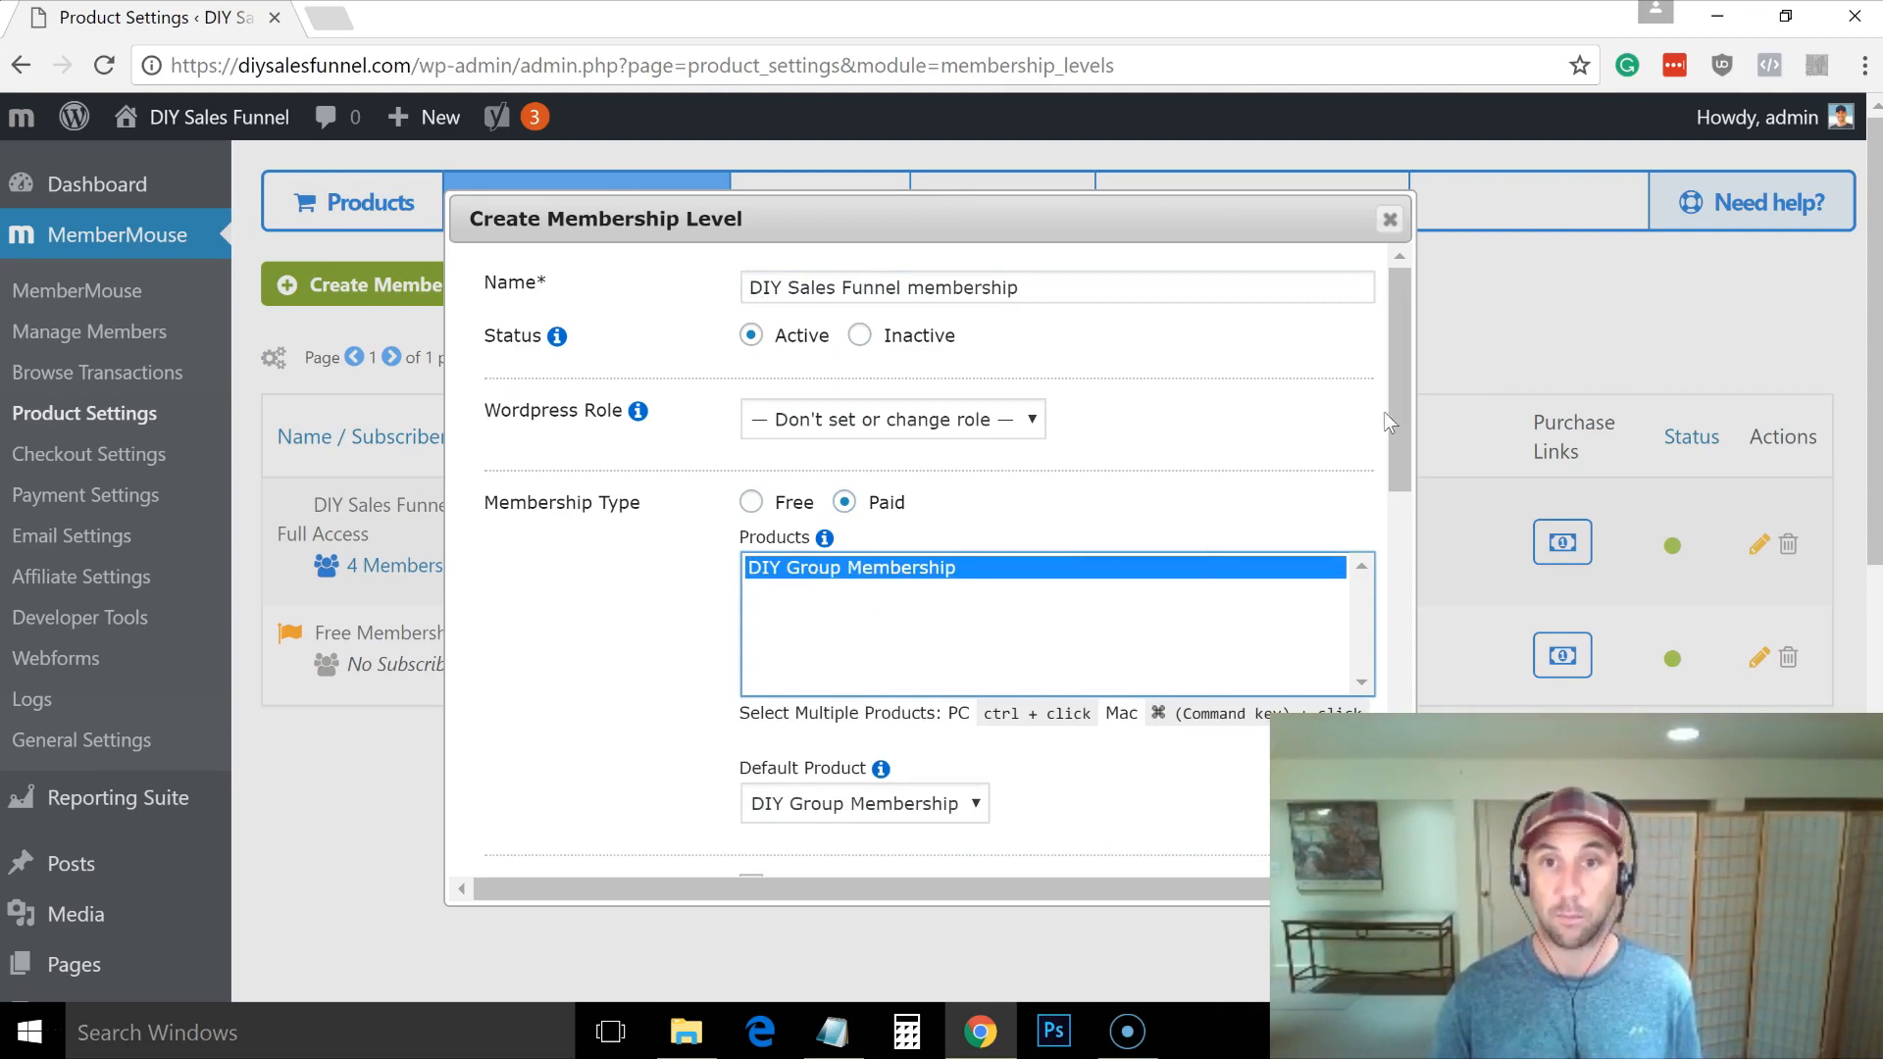
{"action": "left_click_drag", "start_coordinate": [1399, 416], "coordinate": [1392, 646]}
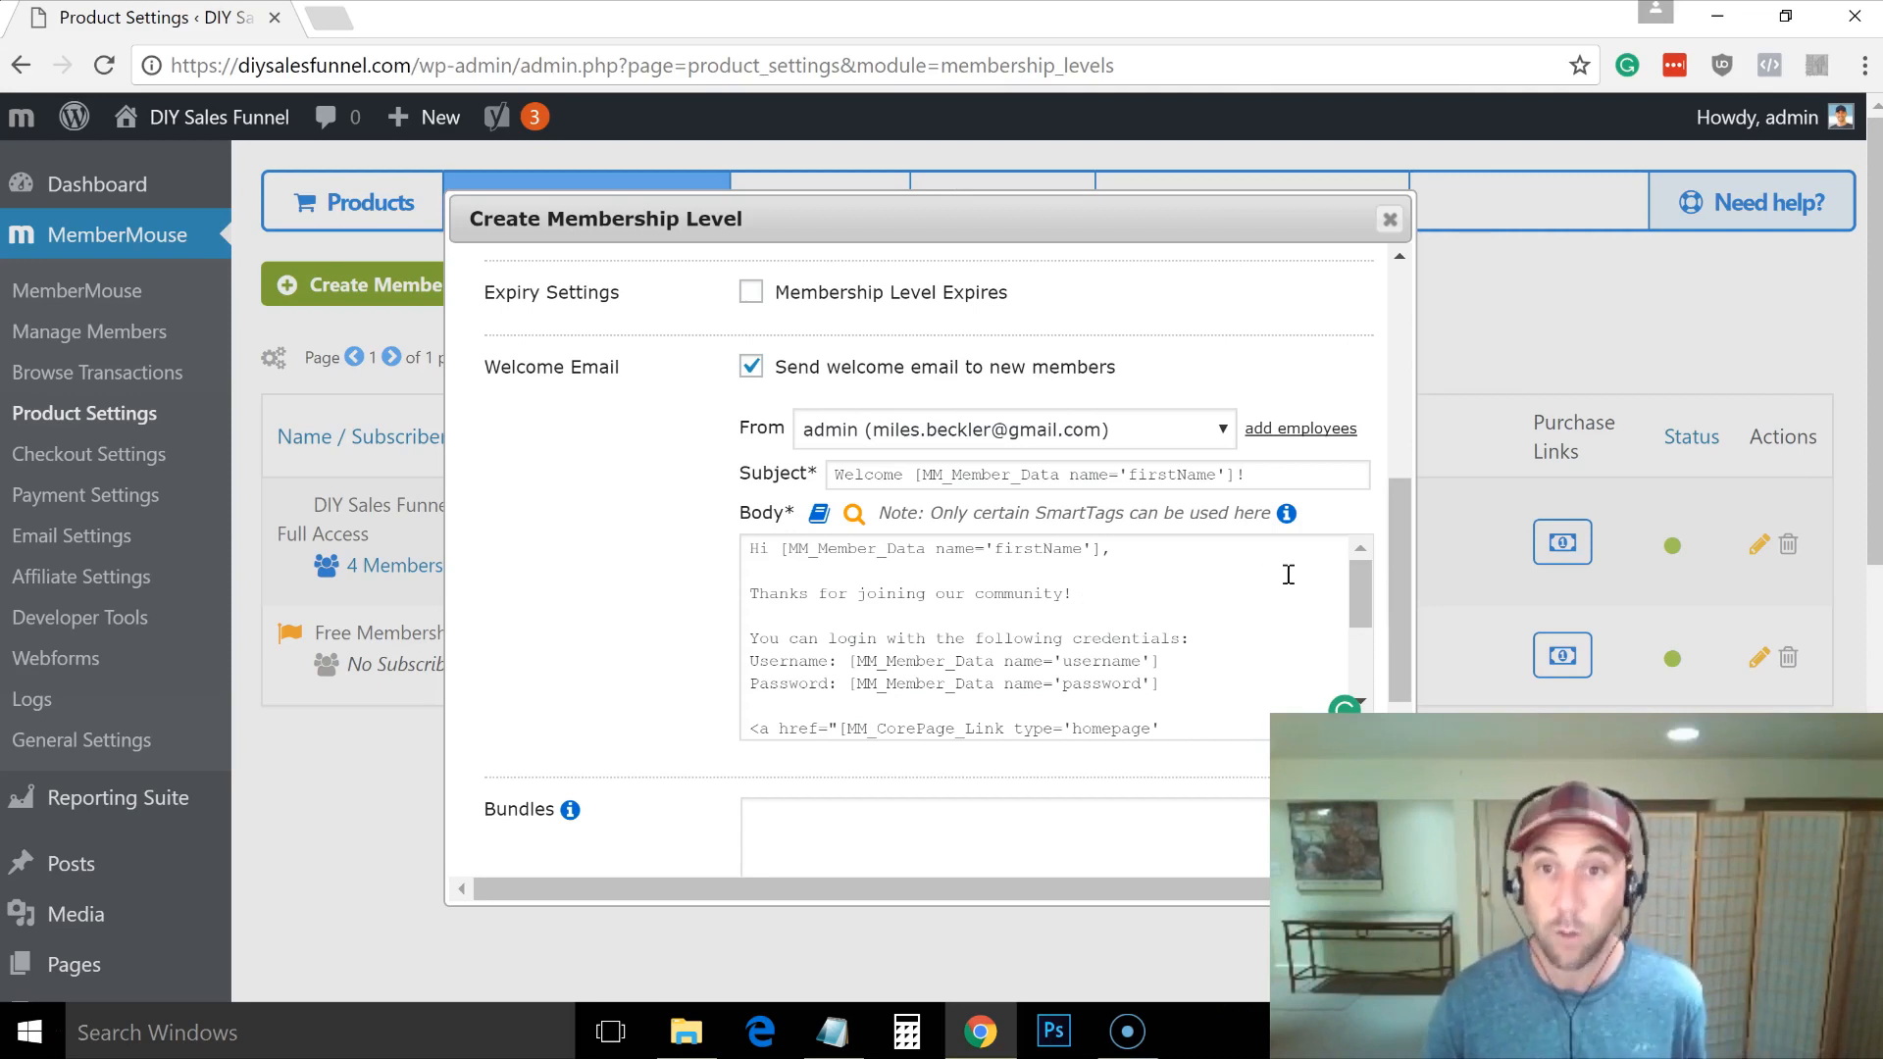
{"action": "left_click_drag", "start_coordinate": [1392, 569], "coordinate": [1394, 620]}
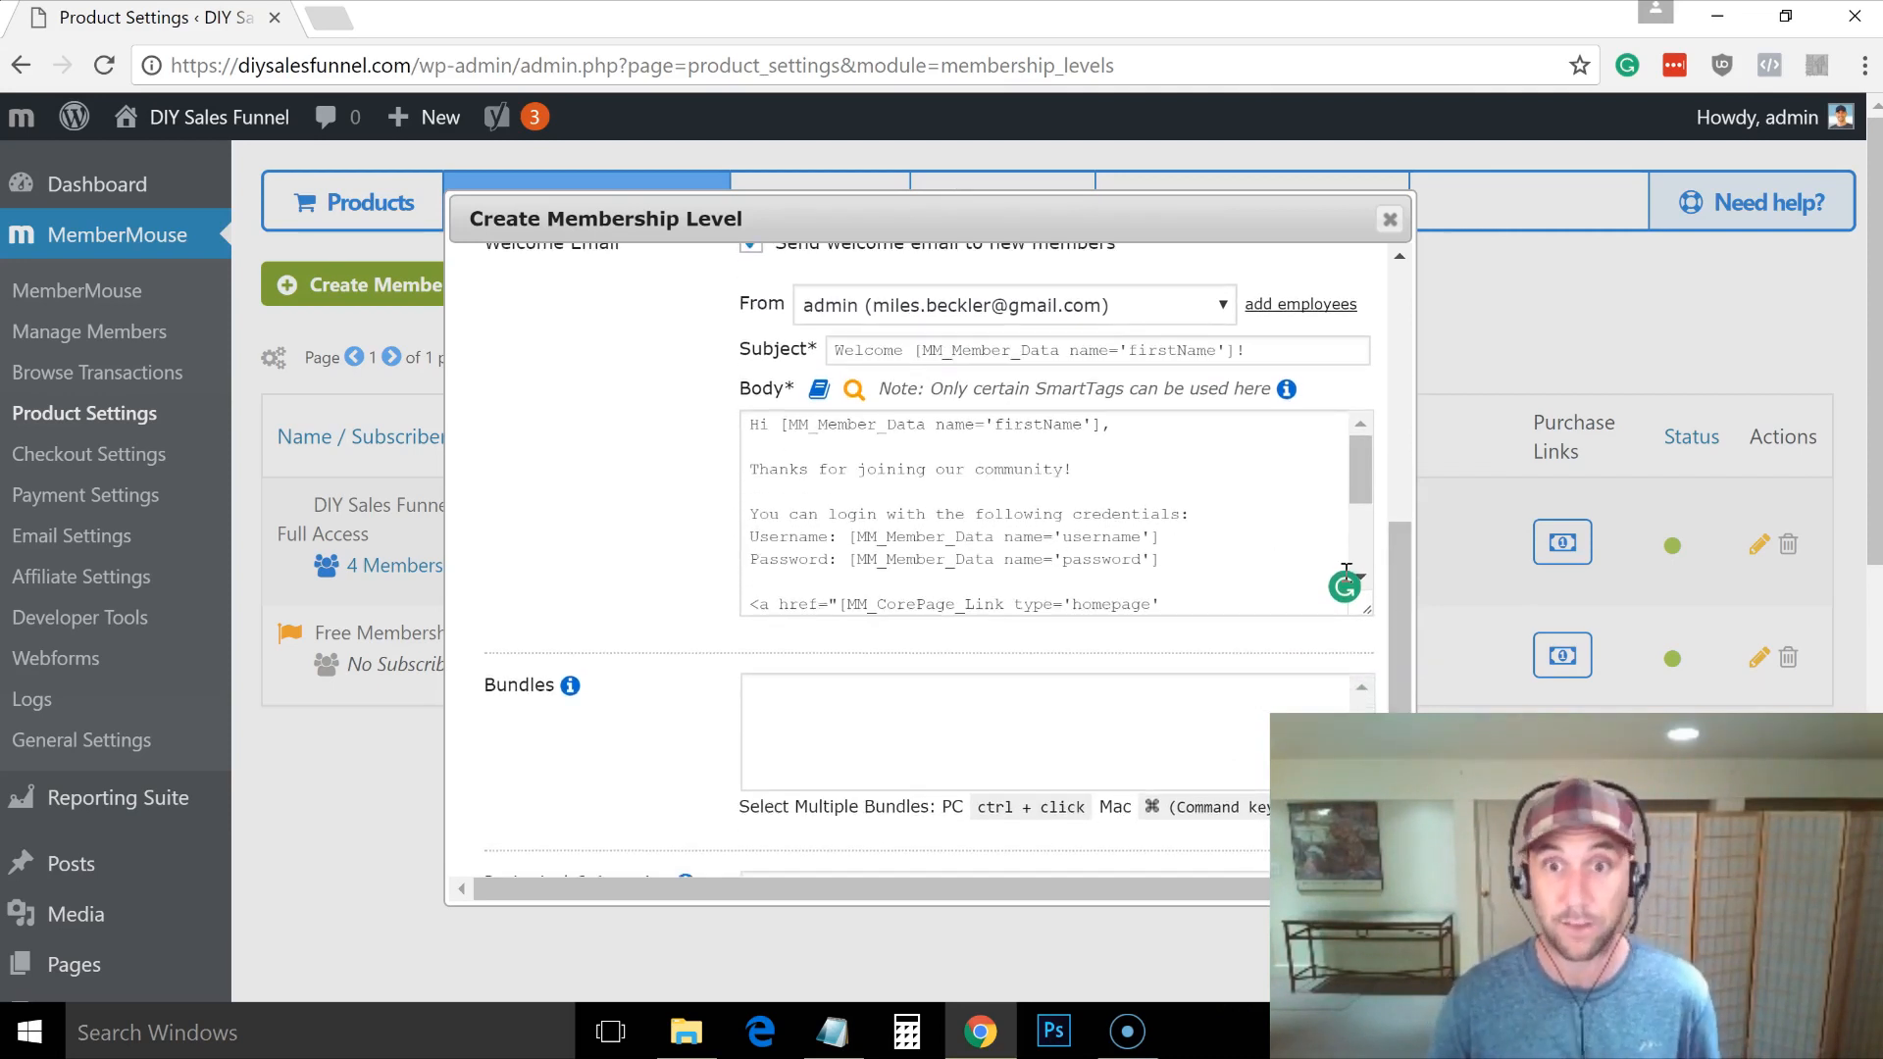
{"action": "left_click_drag", "start_coordinate": [1399, 610], "coordinate": [1404, 716]}
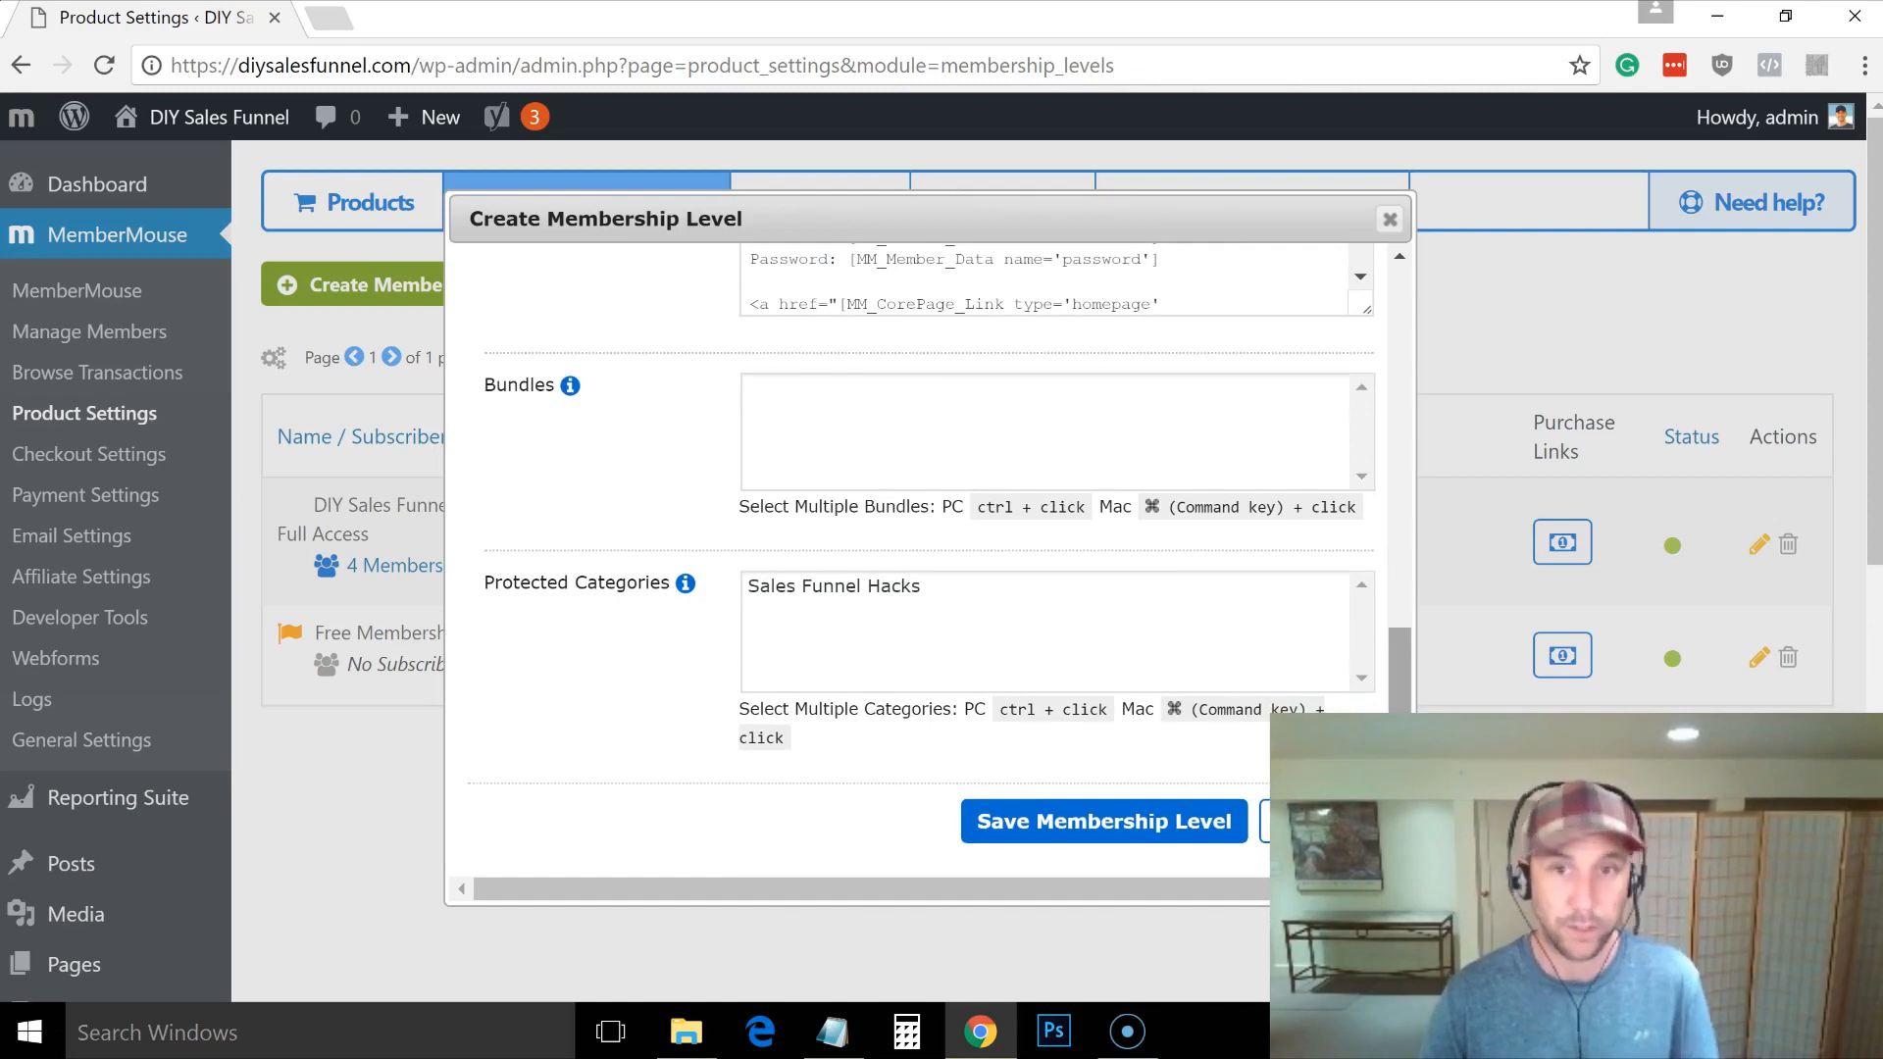
{"action": "left_click", "coordinate": [997, 826]}
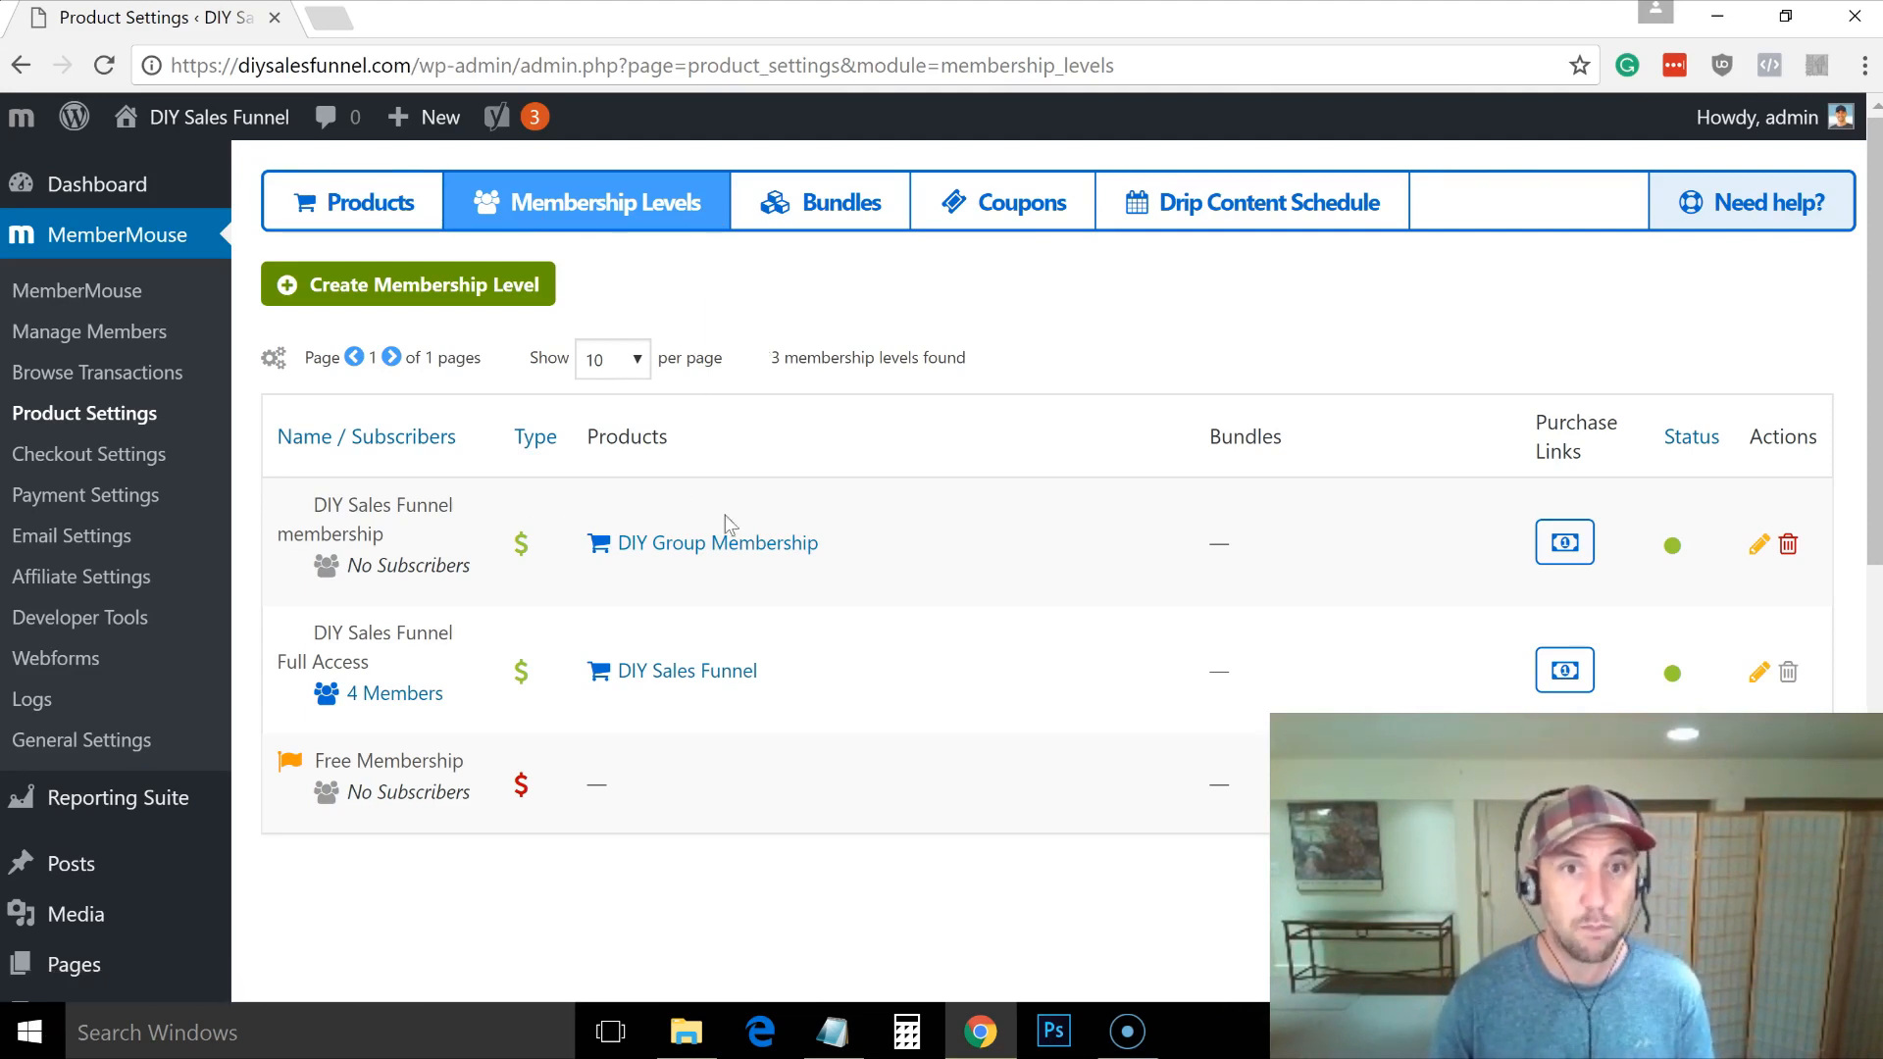
Step: Show the Purchase Links for the DIY Sales Funnel membership row
{"action": "left_click", "coordinate": [1565, 546]}
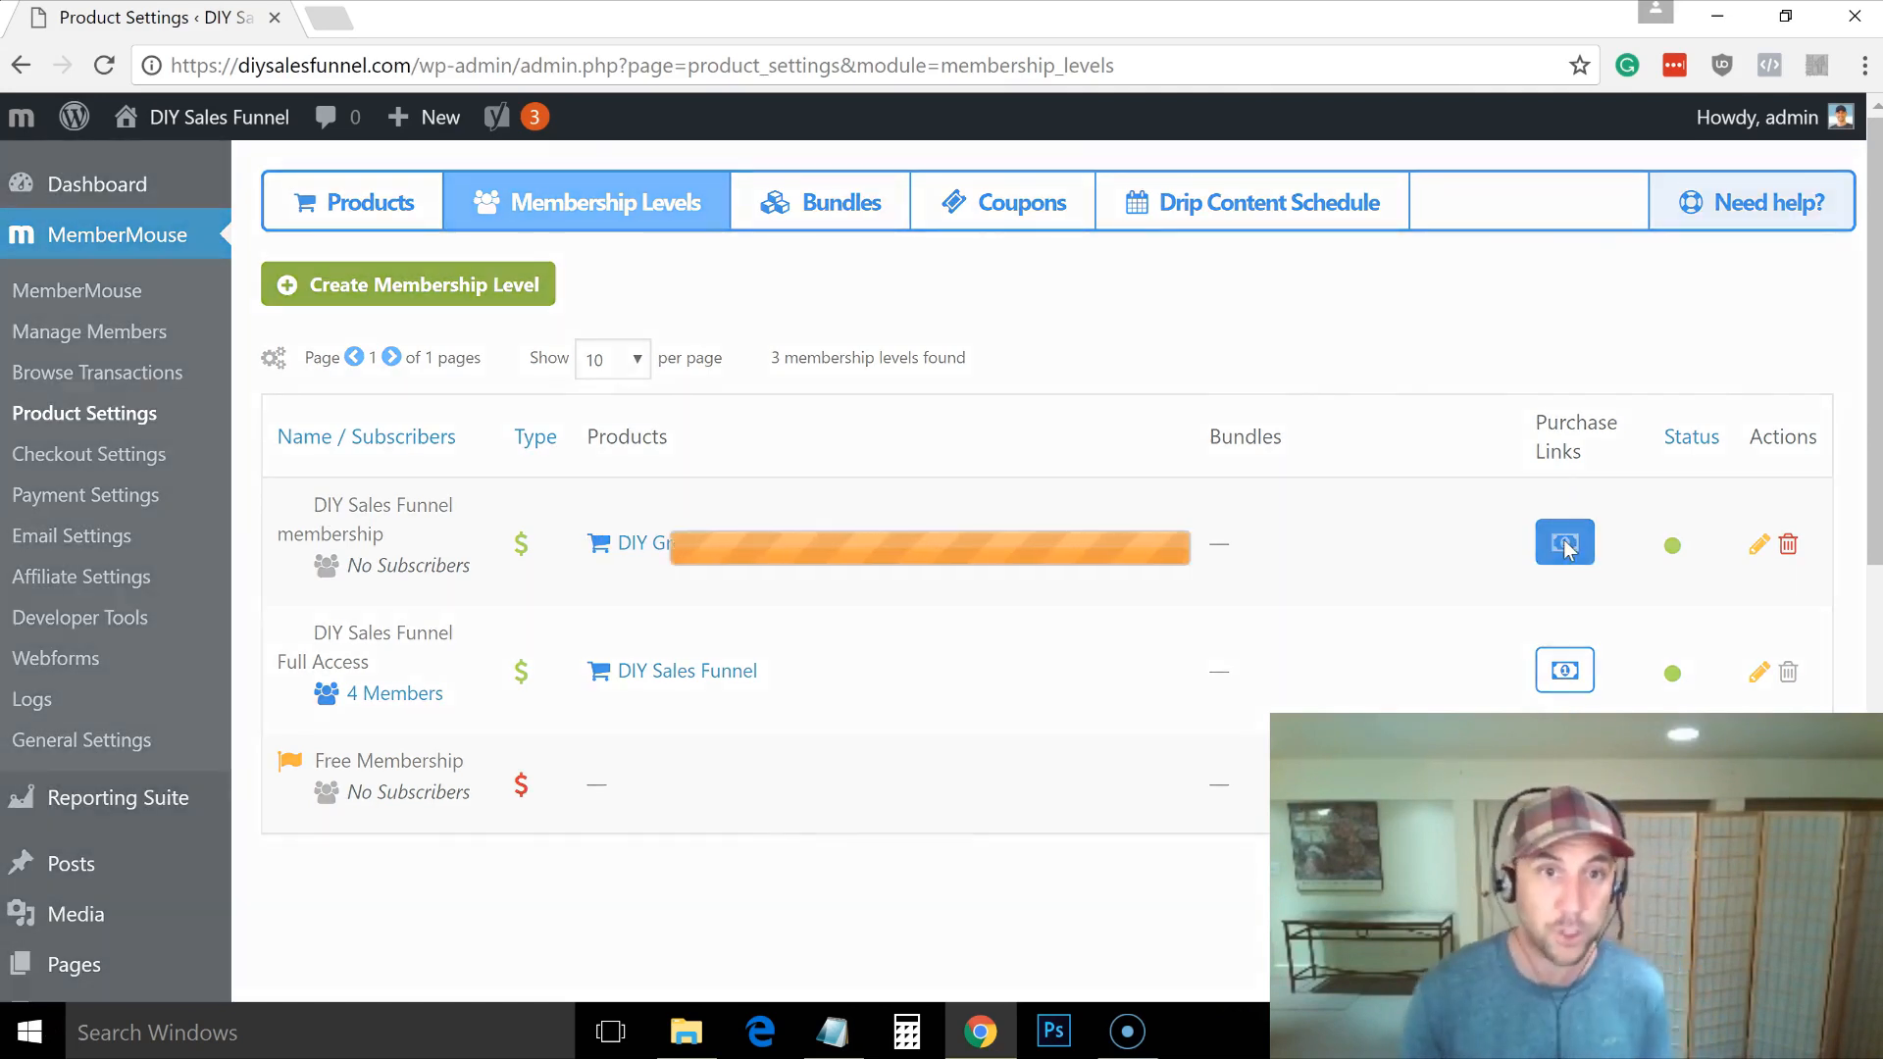
Step: Pick DIY Group Membership in the product dropdown and copy the generated Purchase Link SmartTag
{"action": "left_click", "coordinate": [730, 500]}
{"action": "left_click", "coordinate": [722, 543]}
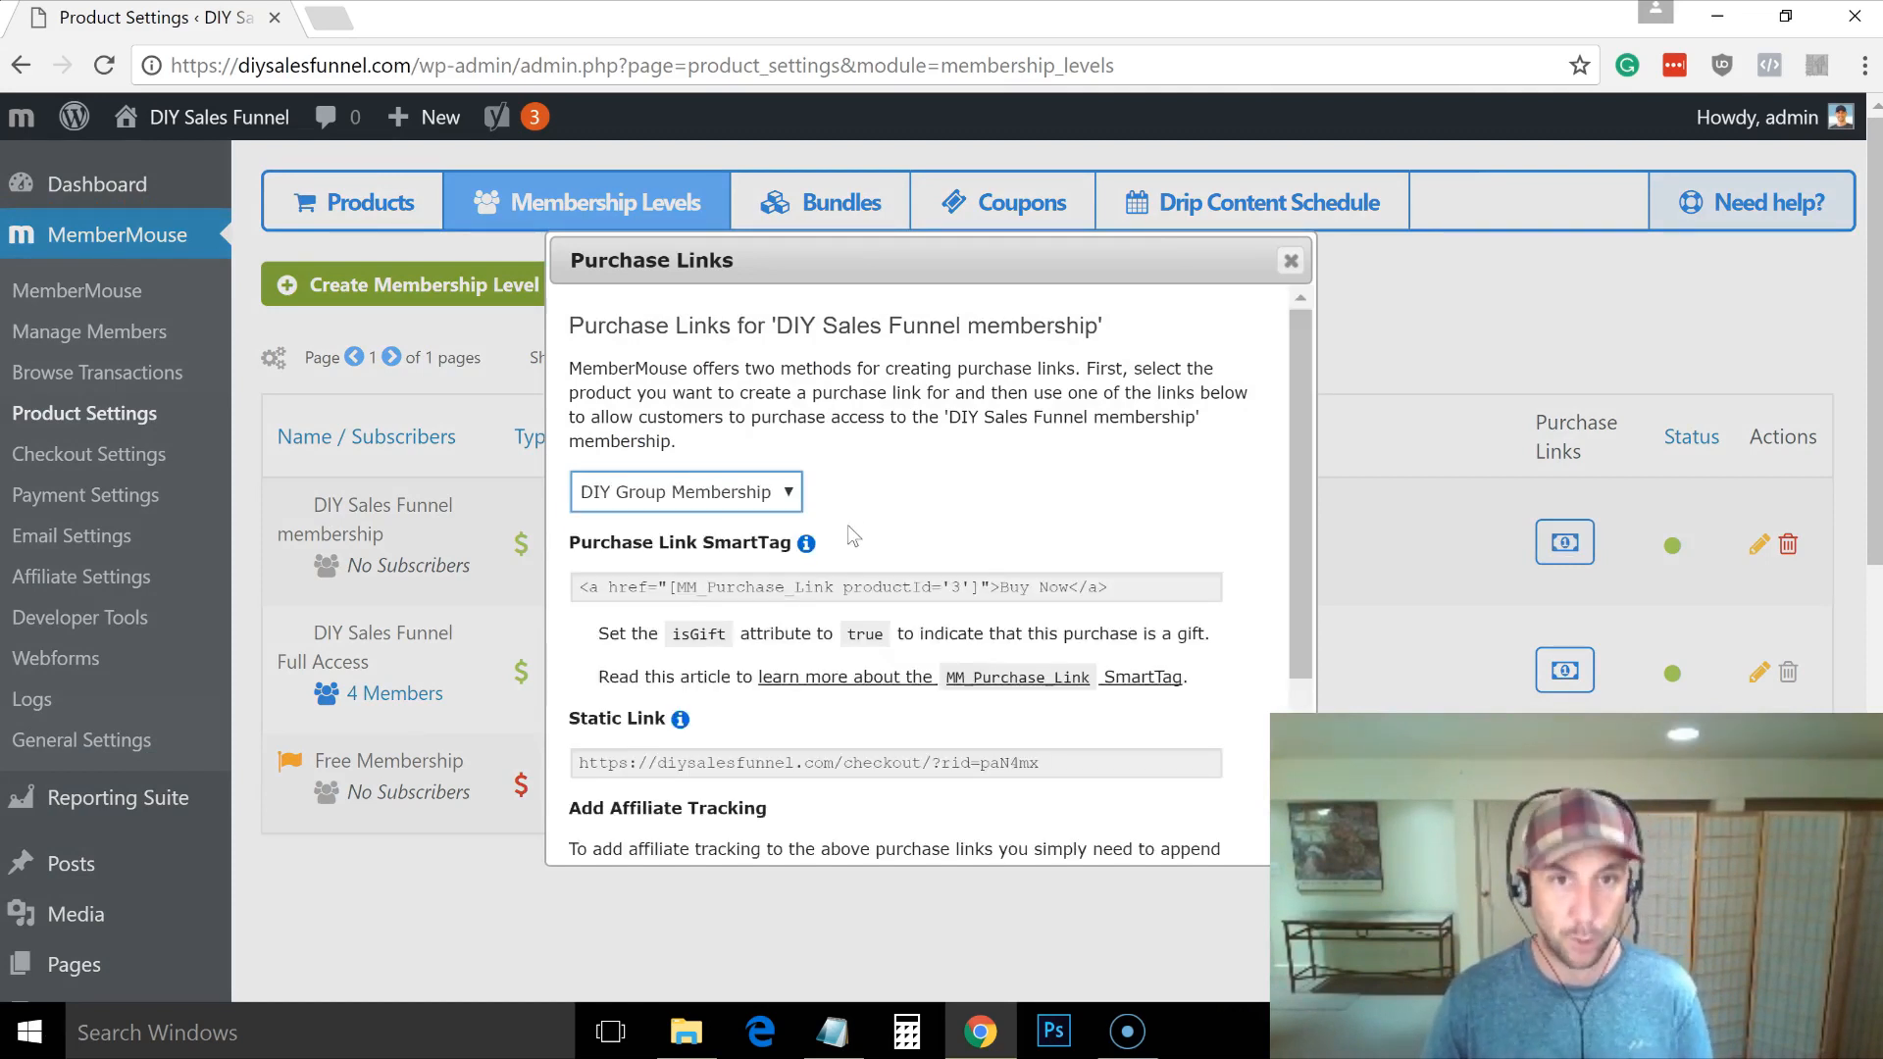
{"action": "left_click", "coordinate": [864, 592]}
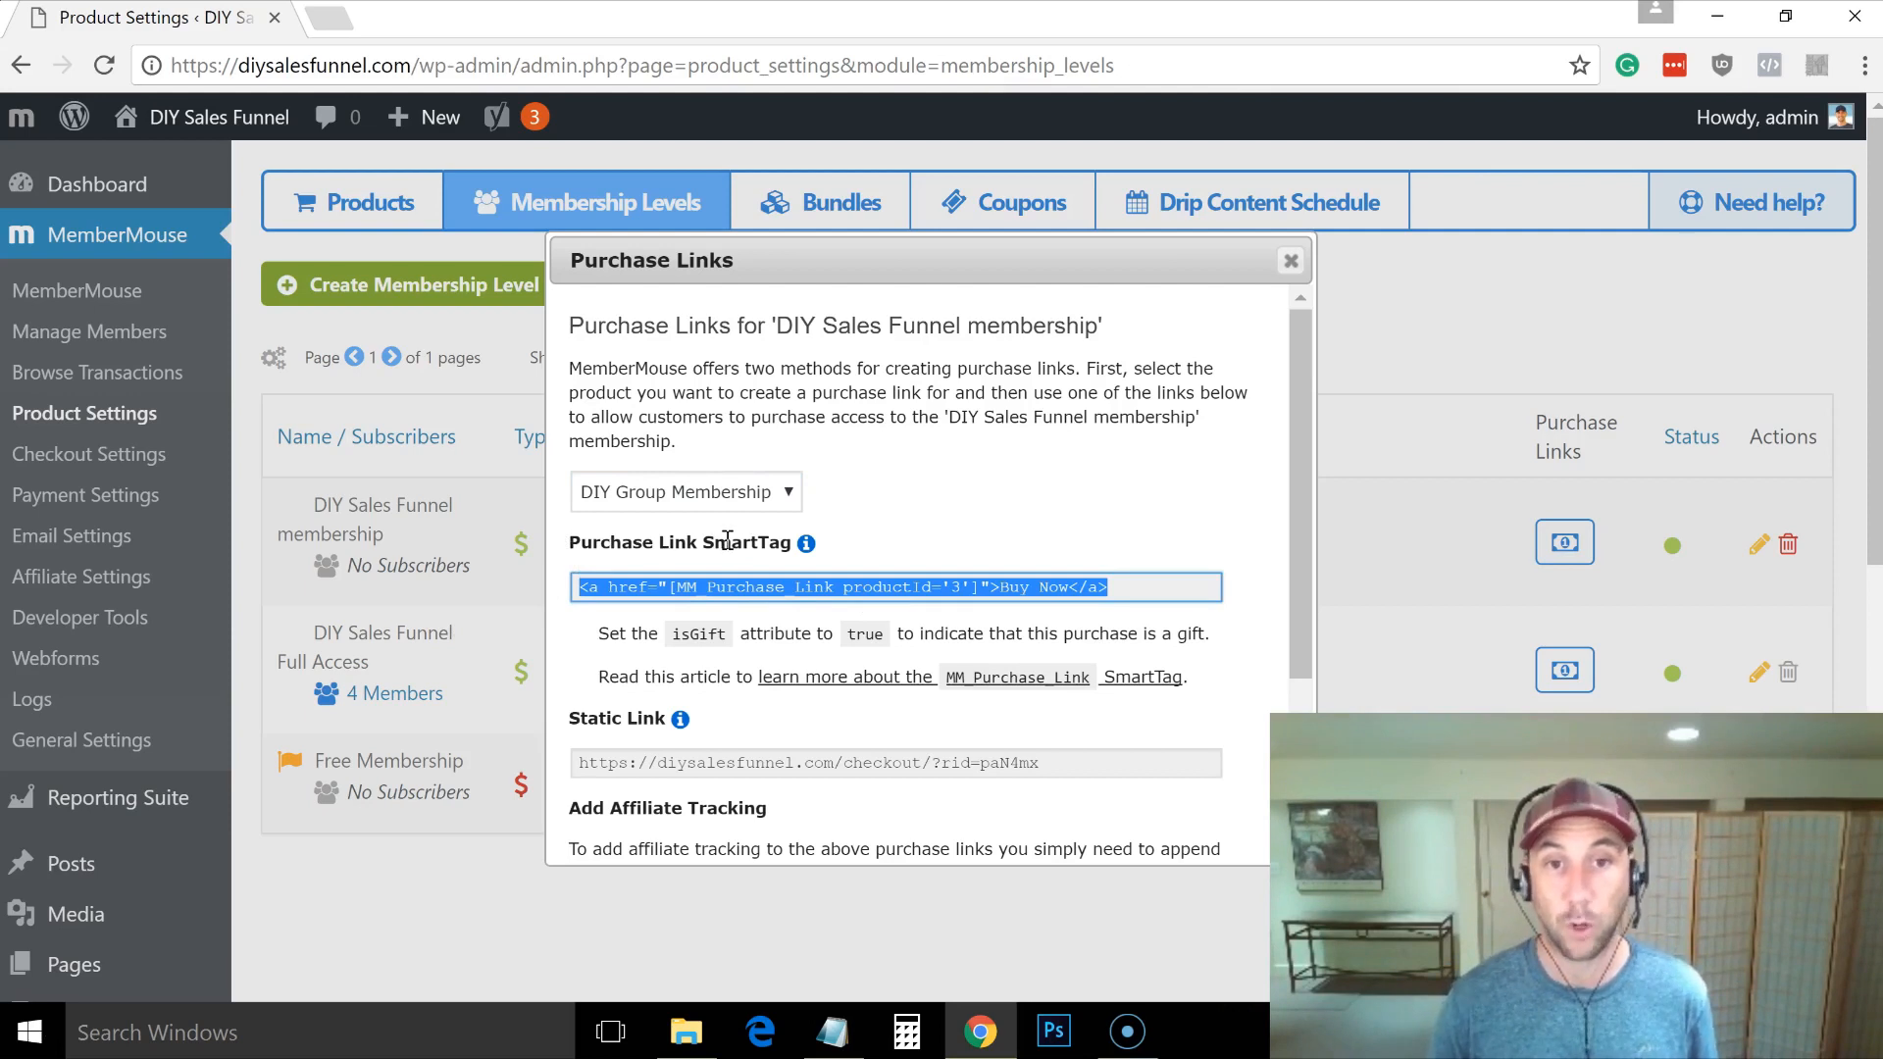
{"action": "left_click", "coordinate": [785, 596]}
{"action": "key", "text": "ctrl+c"}
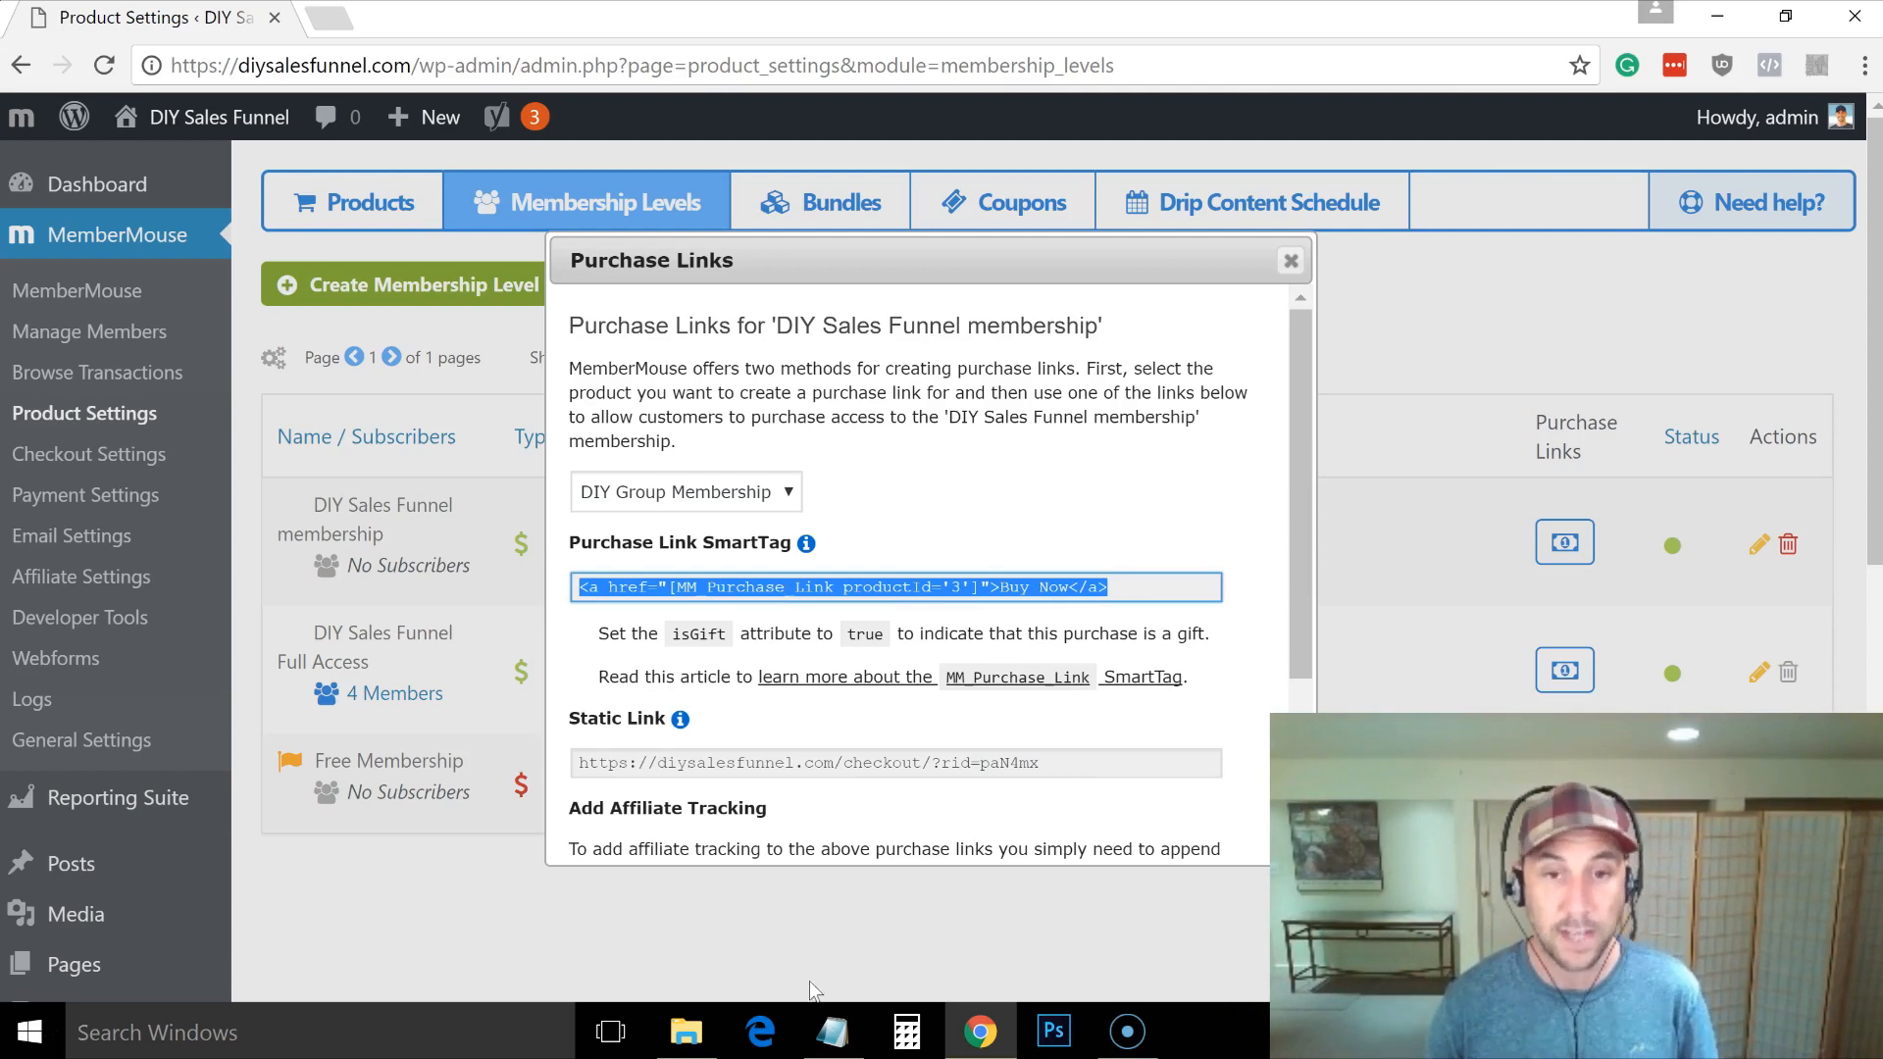
Step: Overwrite the Notepad contents with the copied Buy Now SmartTag code, then go back to Chrome
{"action": "mouse_move", "coordinate": [832, 1035]}
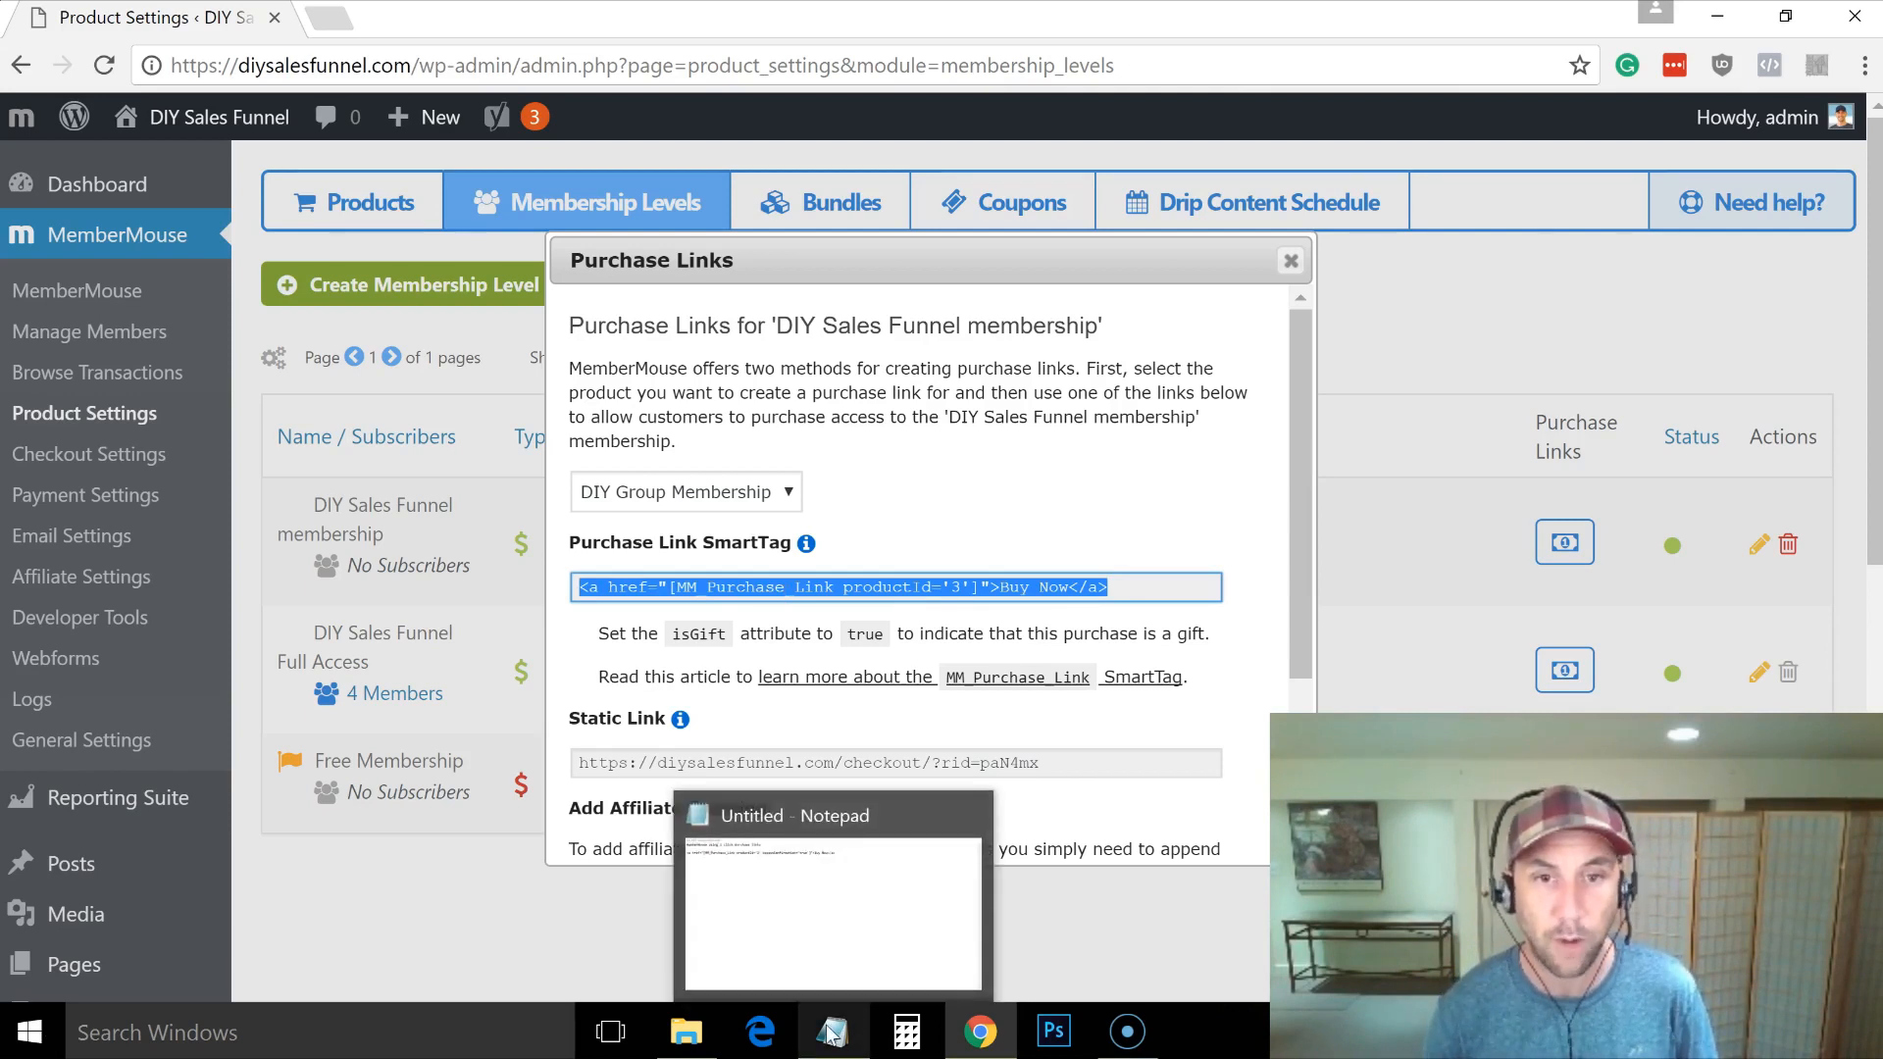
{"action": "left_click", "coordinate": [827, 962]}
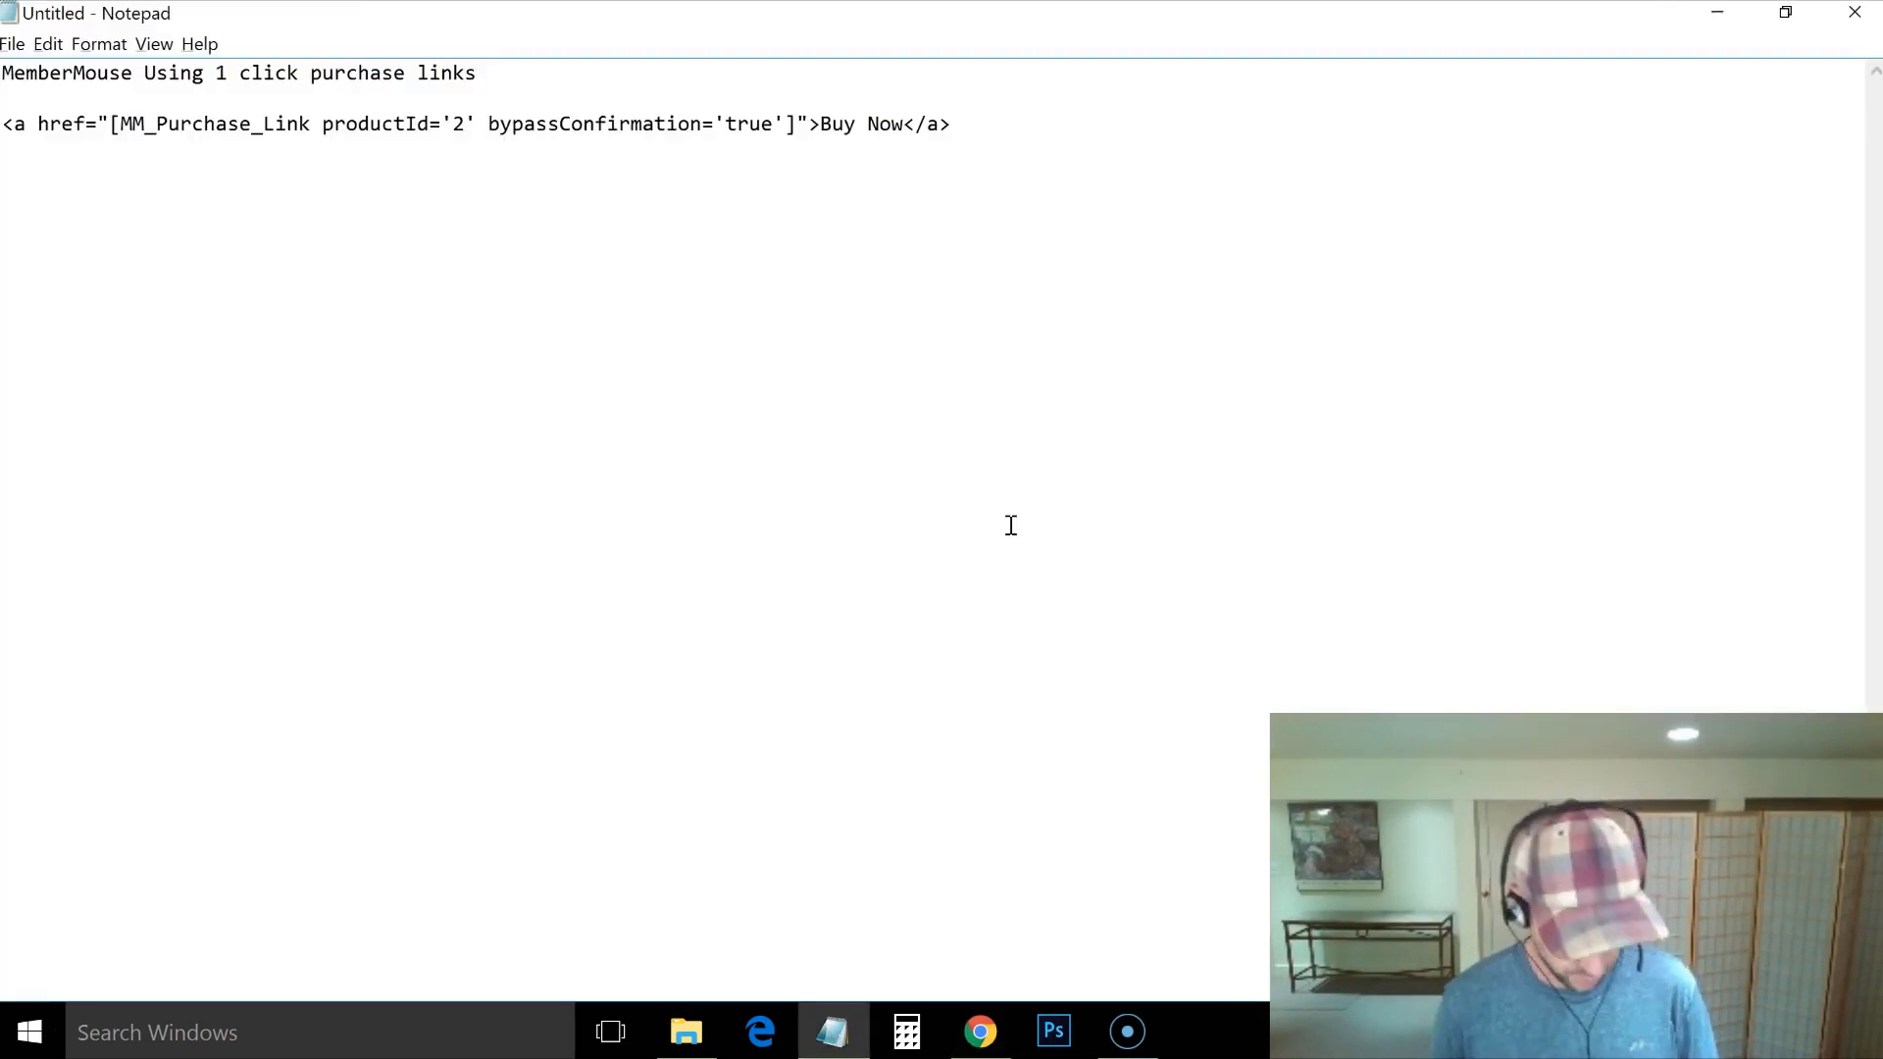
{"action": "key", "text": "ctrl+a"}
{"action": "key", "text": "Delete"}
{"action": "key", "text": "ctrl+v"}
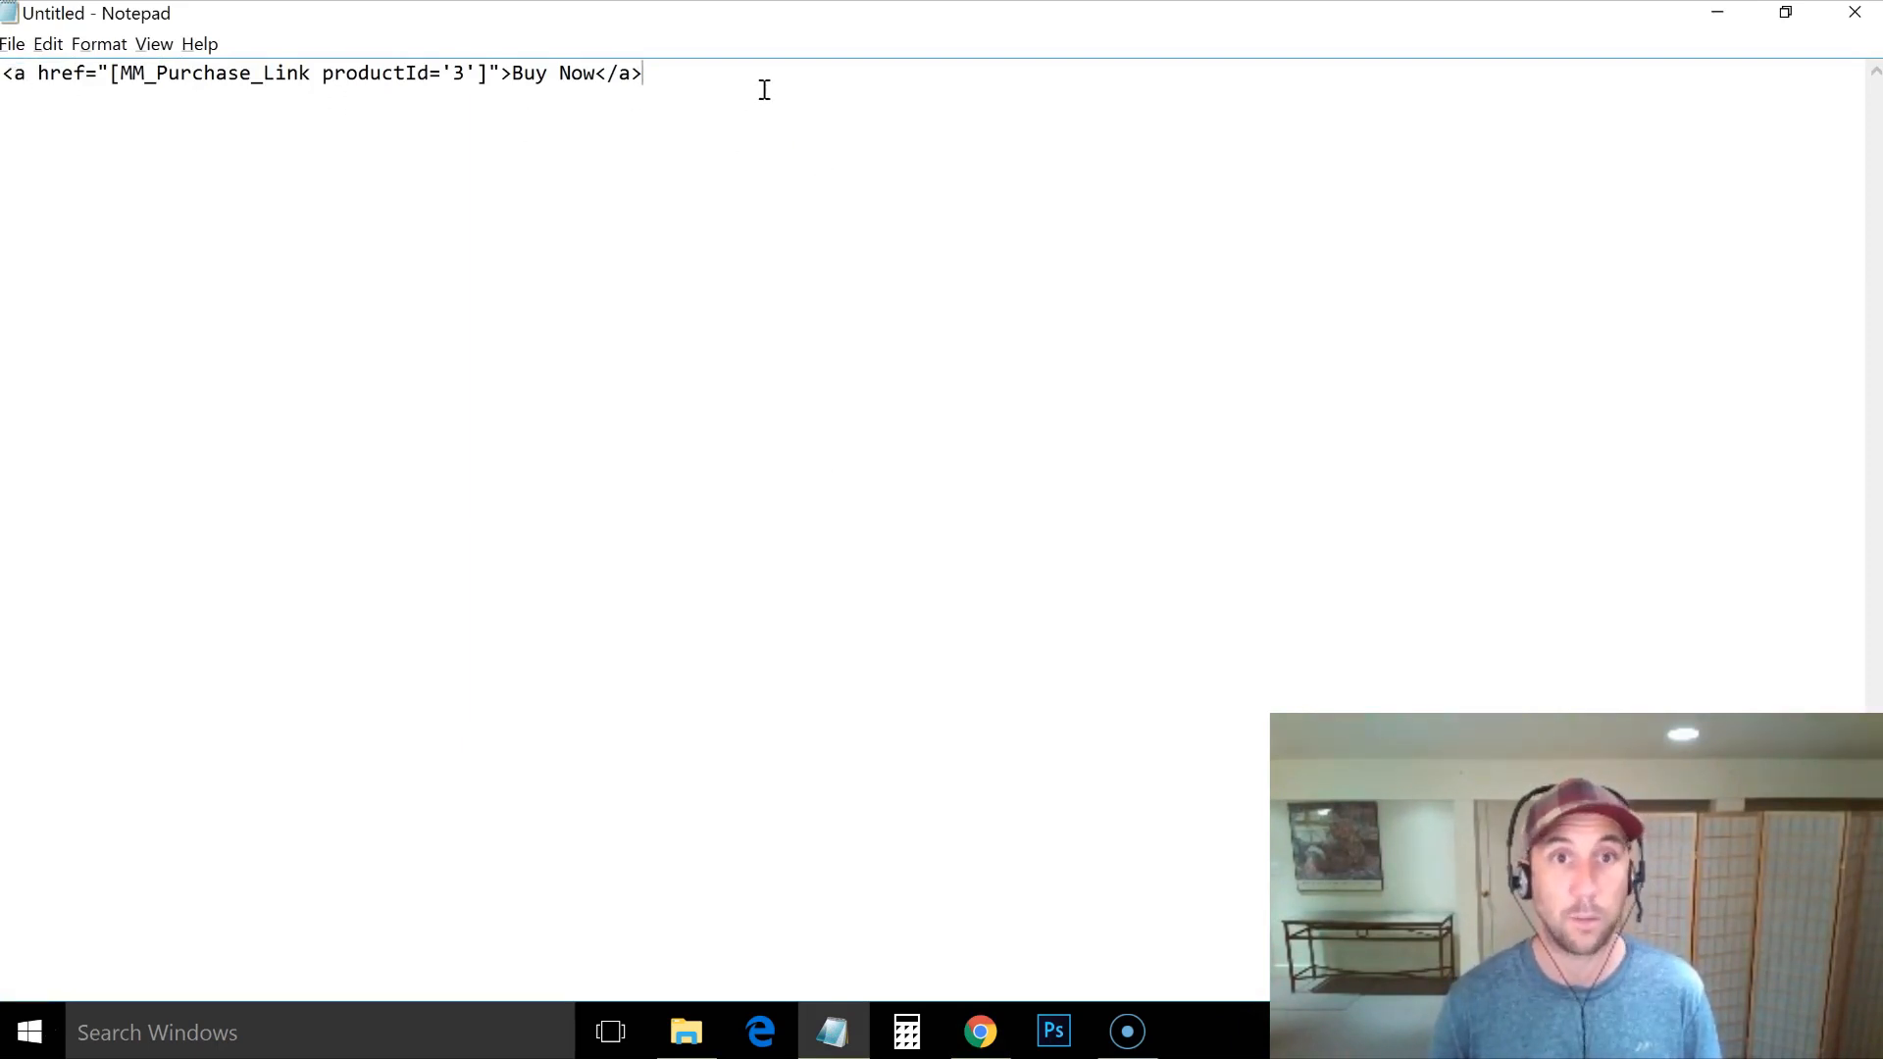
{"action": "left_click", "coordinate": [476, 76]}
{"action": "key", "text": "alt+Tab"}
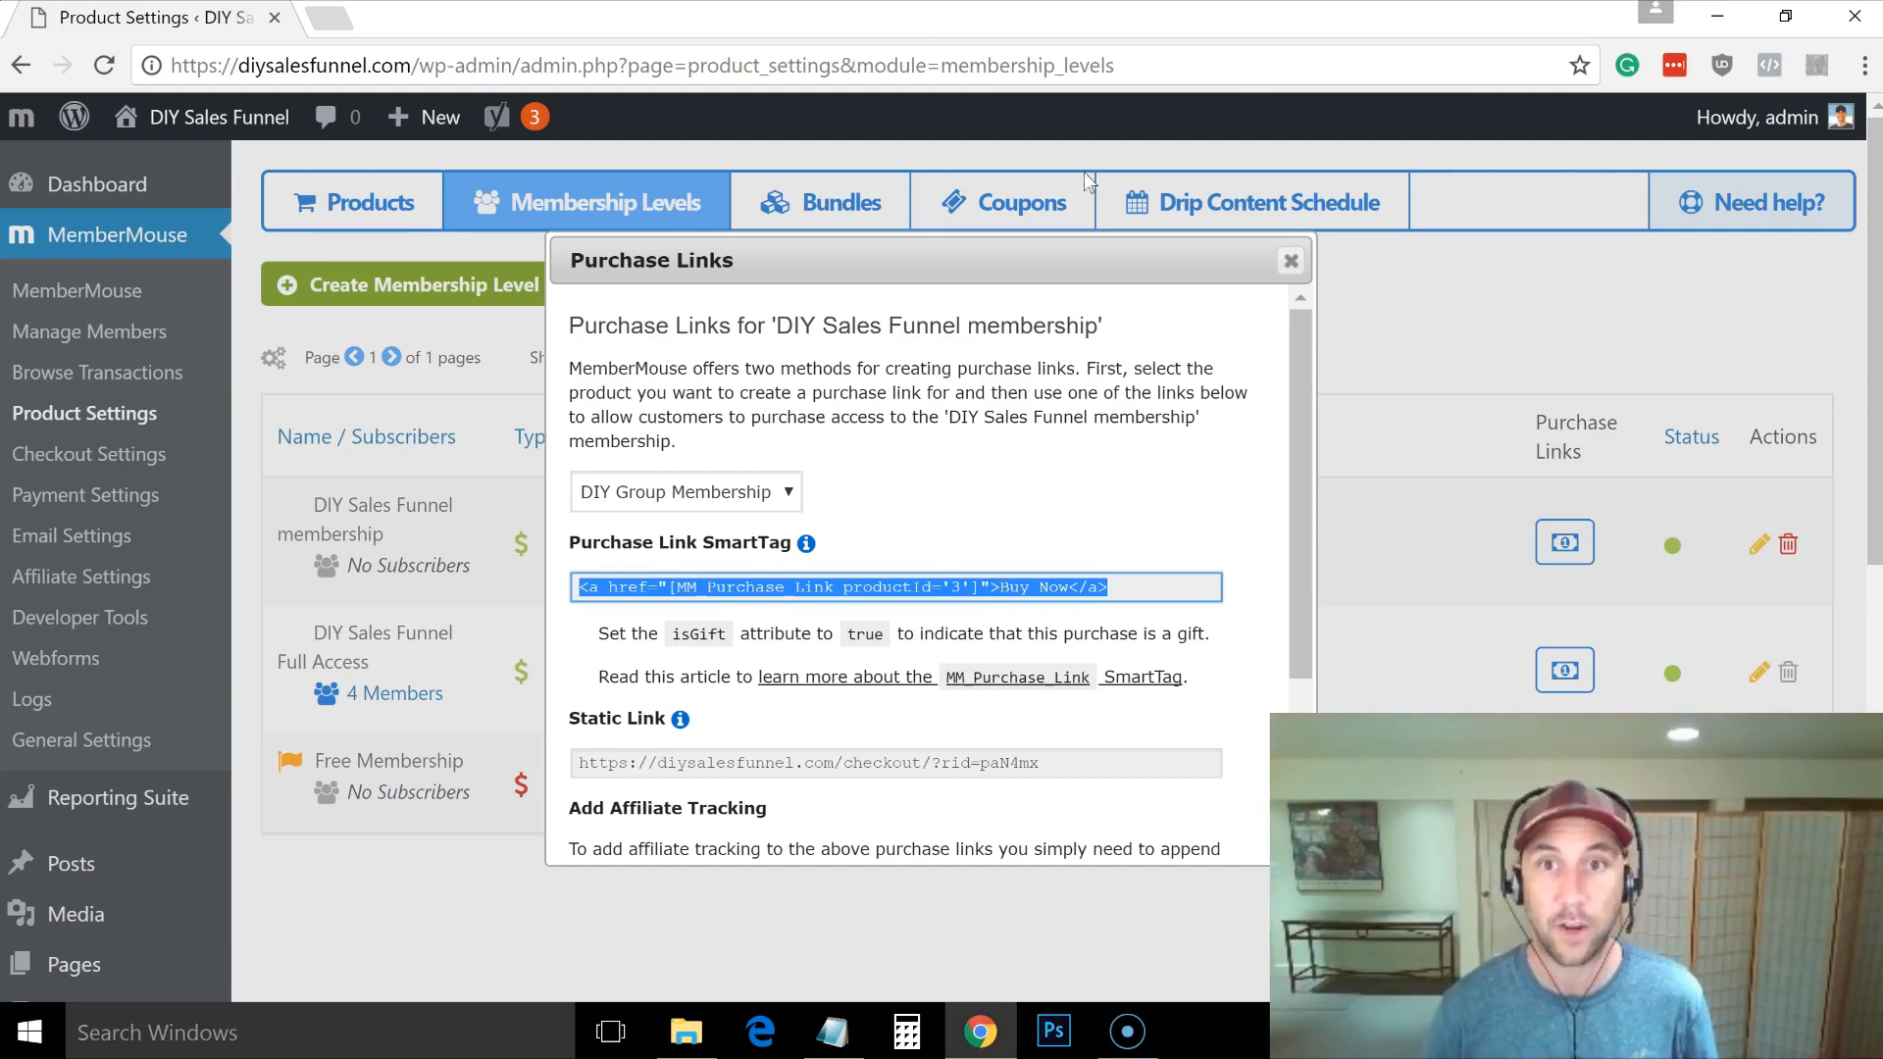
Step: Close the Purchase Links dialog and go to Pages in the WordPress sidebar
{"action": "left_click", "coordinate": [1291, 262]}
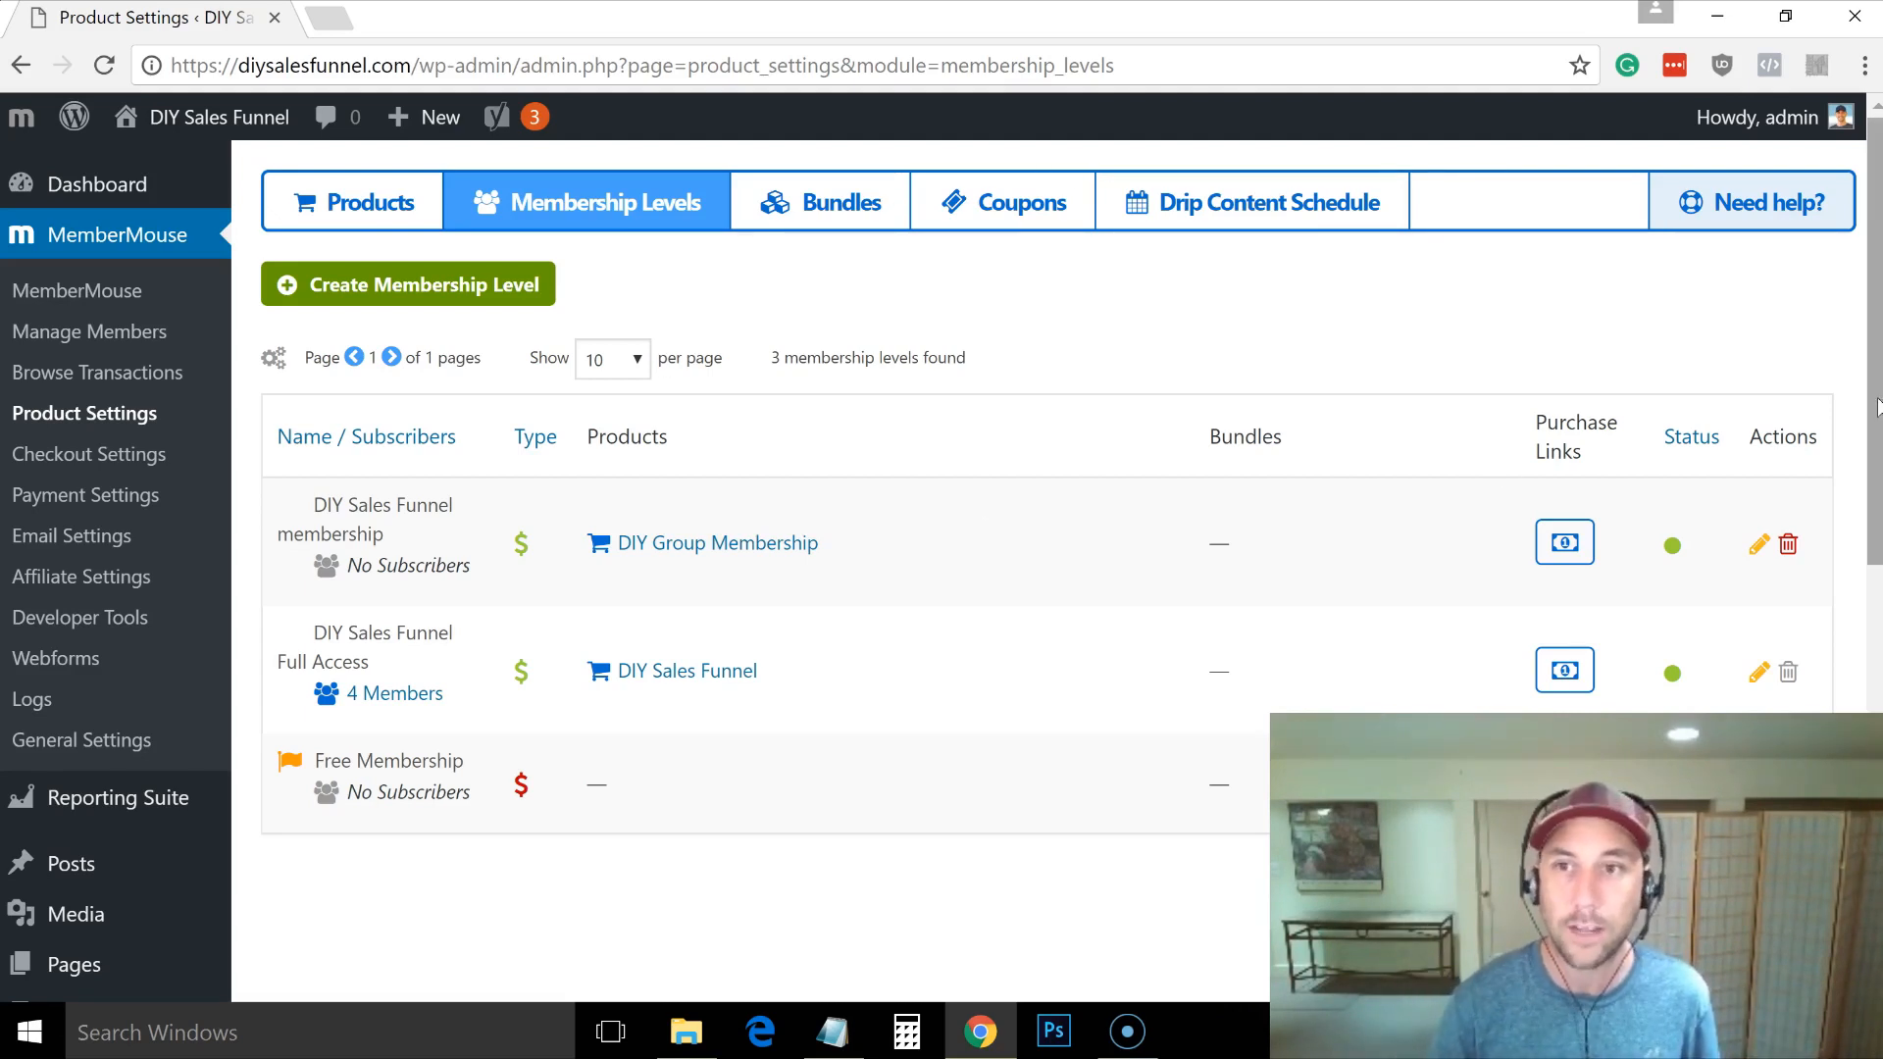
{"action": "scroll", "coordinate": [1878, 407], "scroll_direction": "down", "scroll_amount": 1}
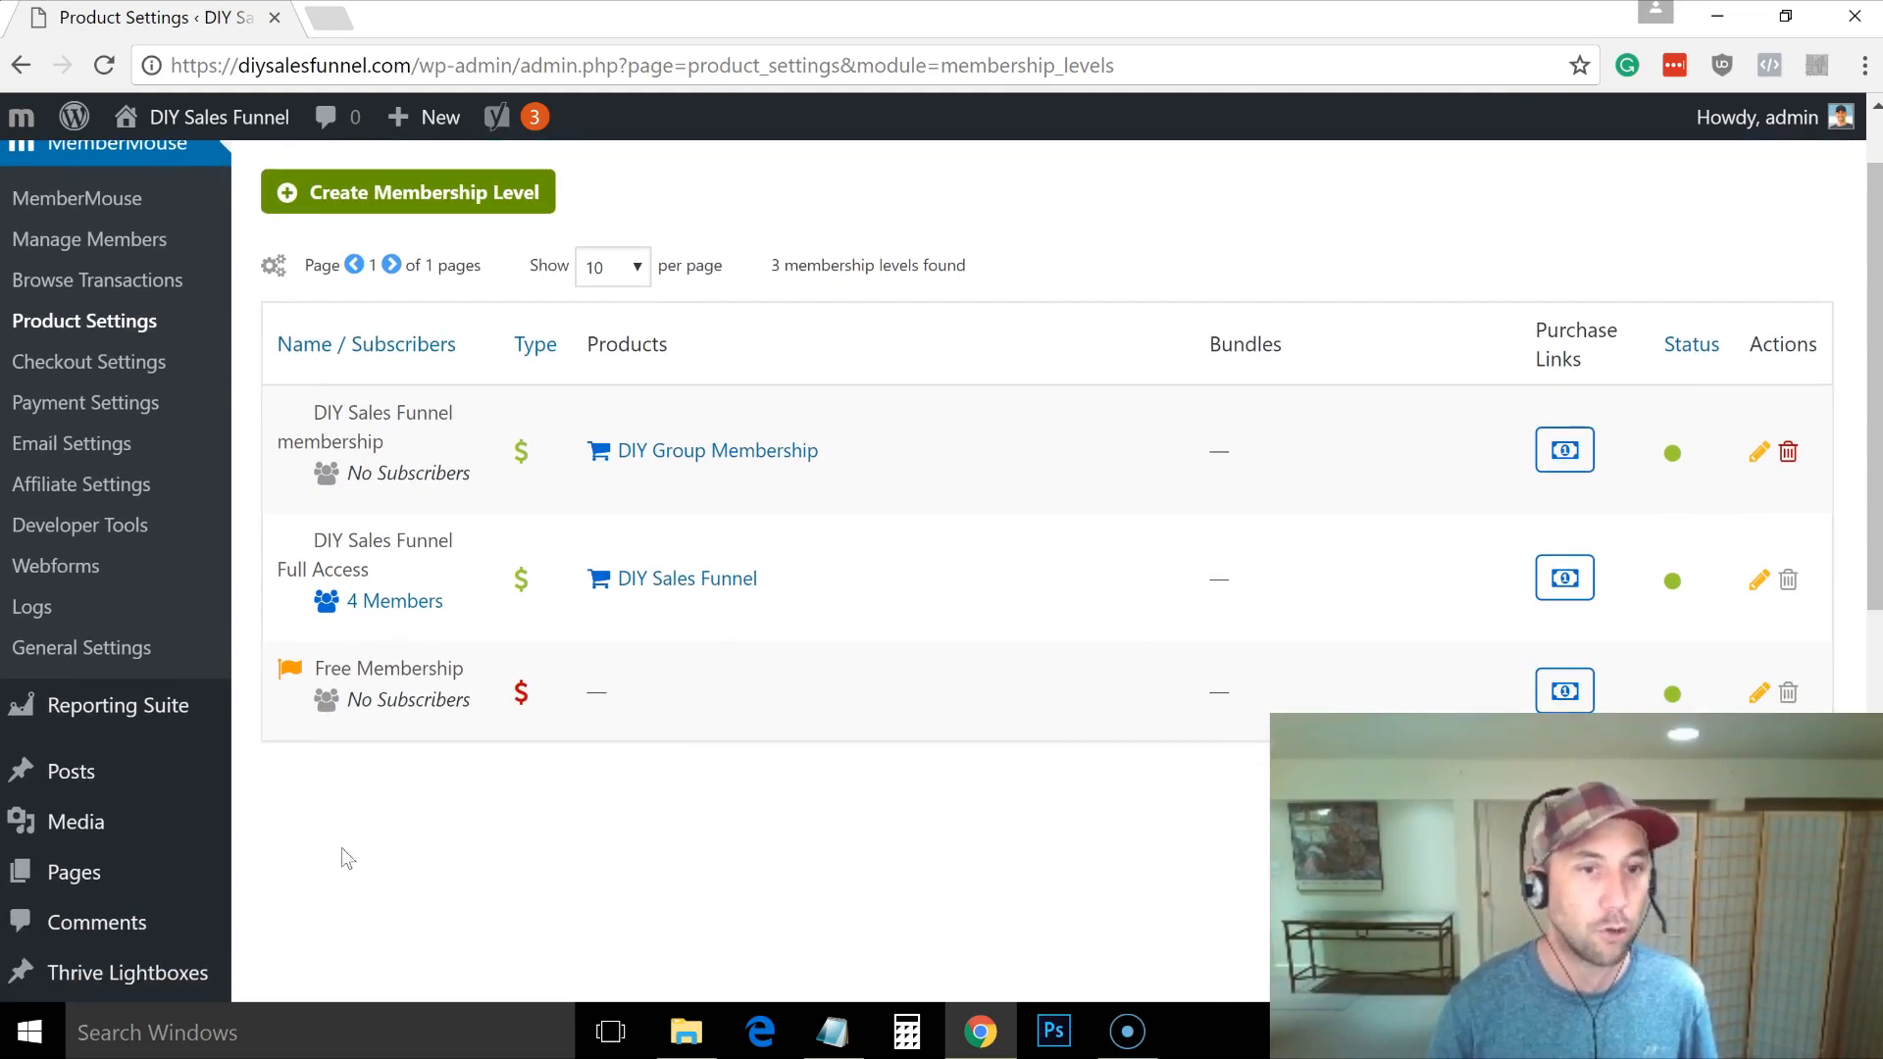
{"action": "left_click", "coordinate": [78, 874]}
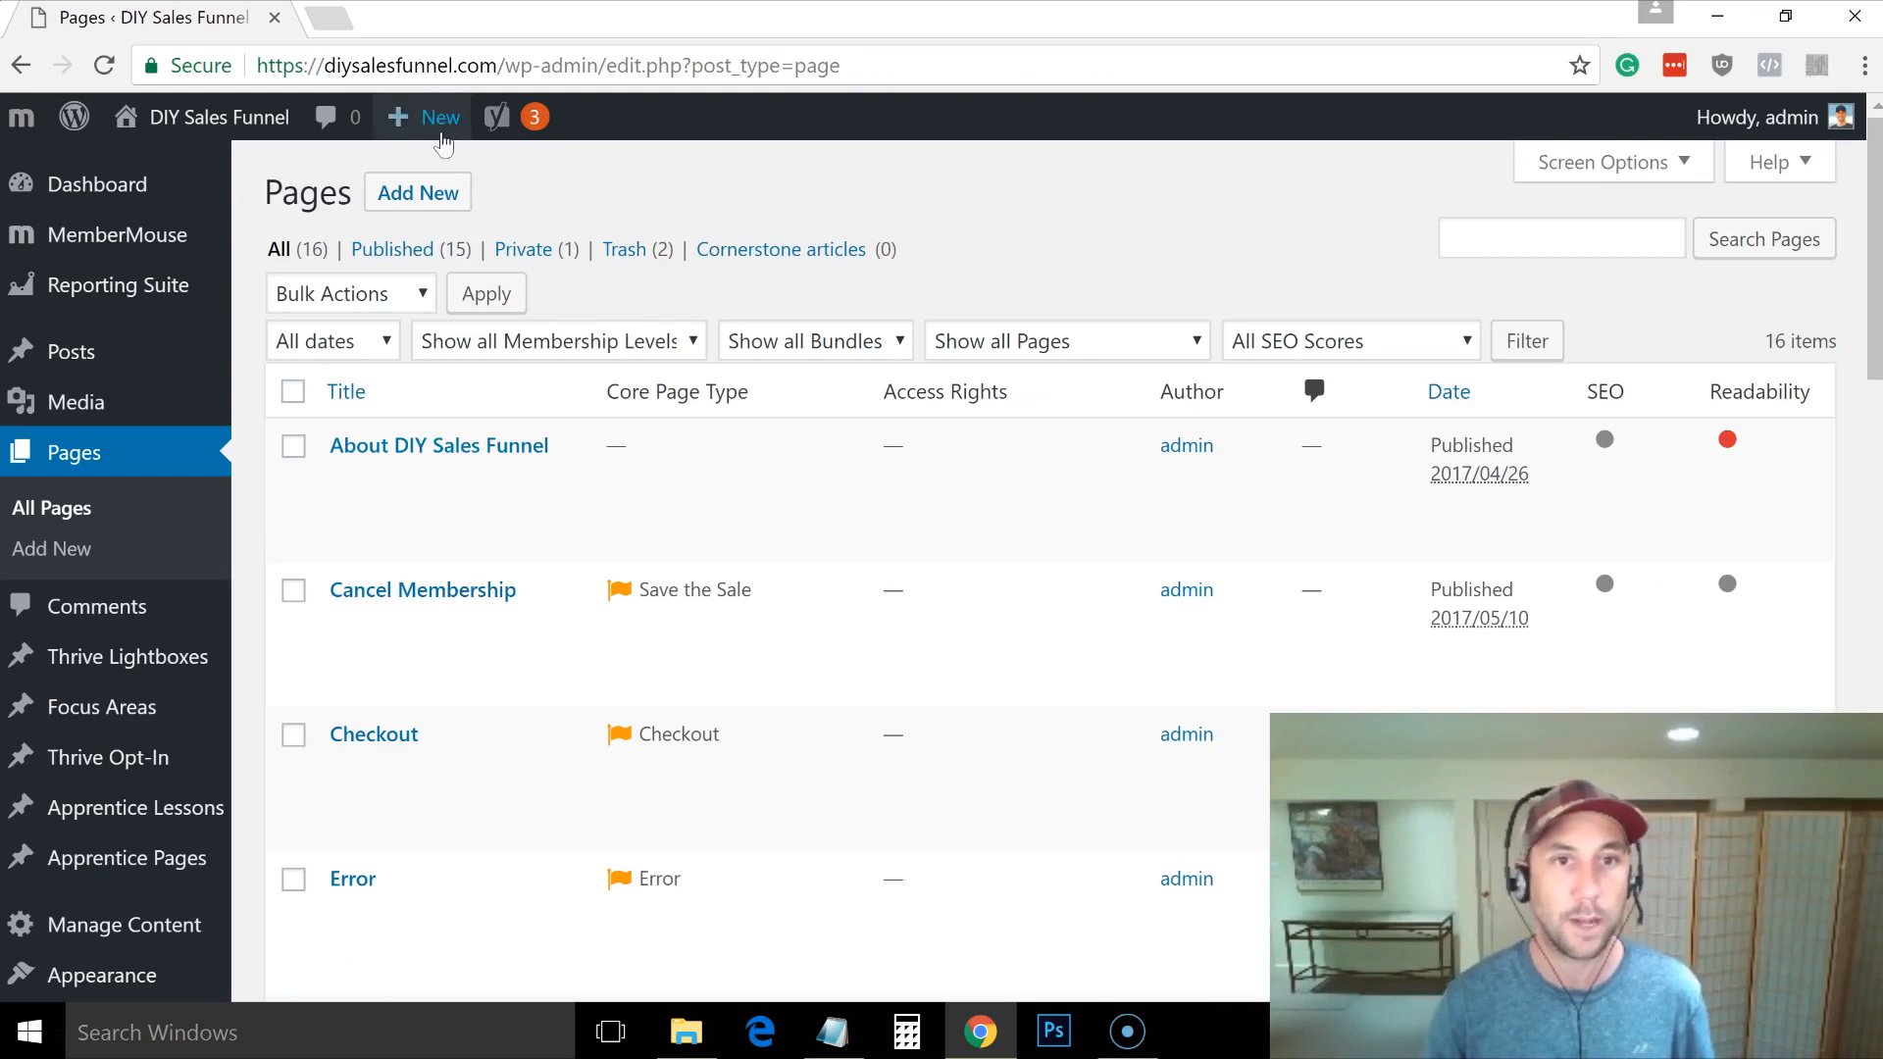
Step: Write a new page 'Your order is complete!' with welcome, check-your-email and support-contact paragraphs
{"action": "left_click", "coordinate": [410, 200]}
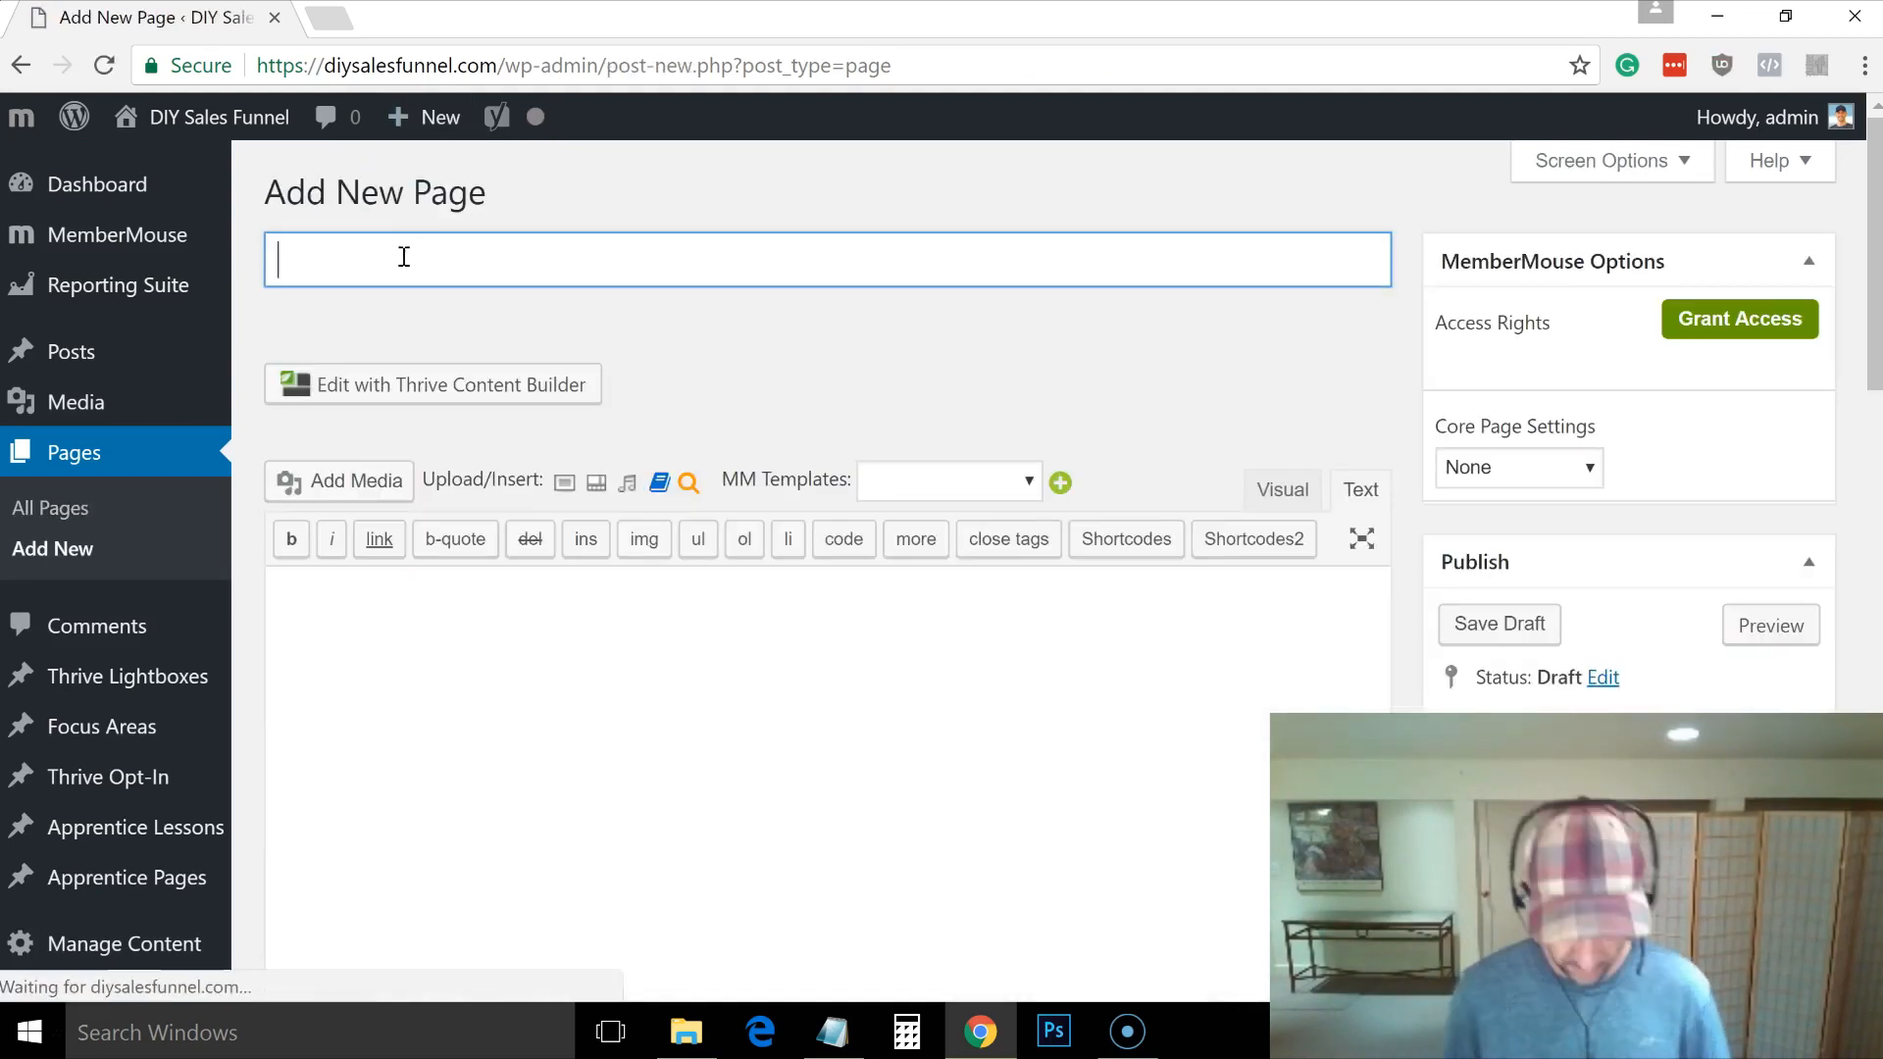
{"action": "type", "text": "Your order is complete!"}
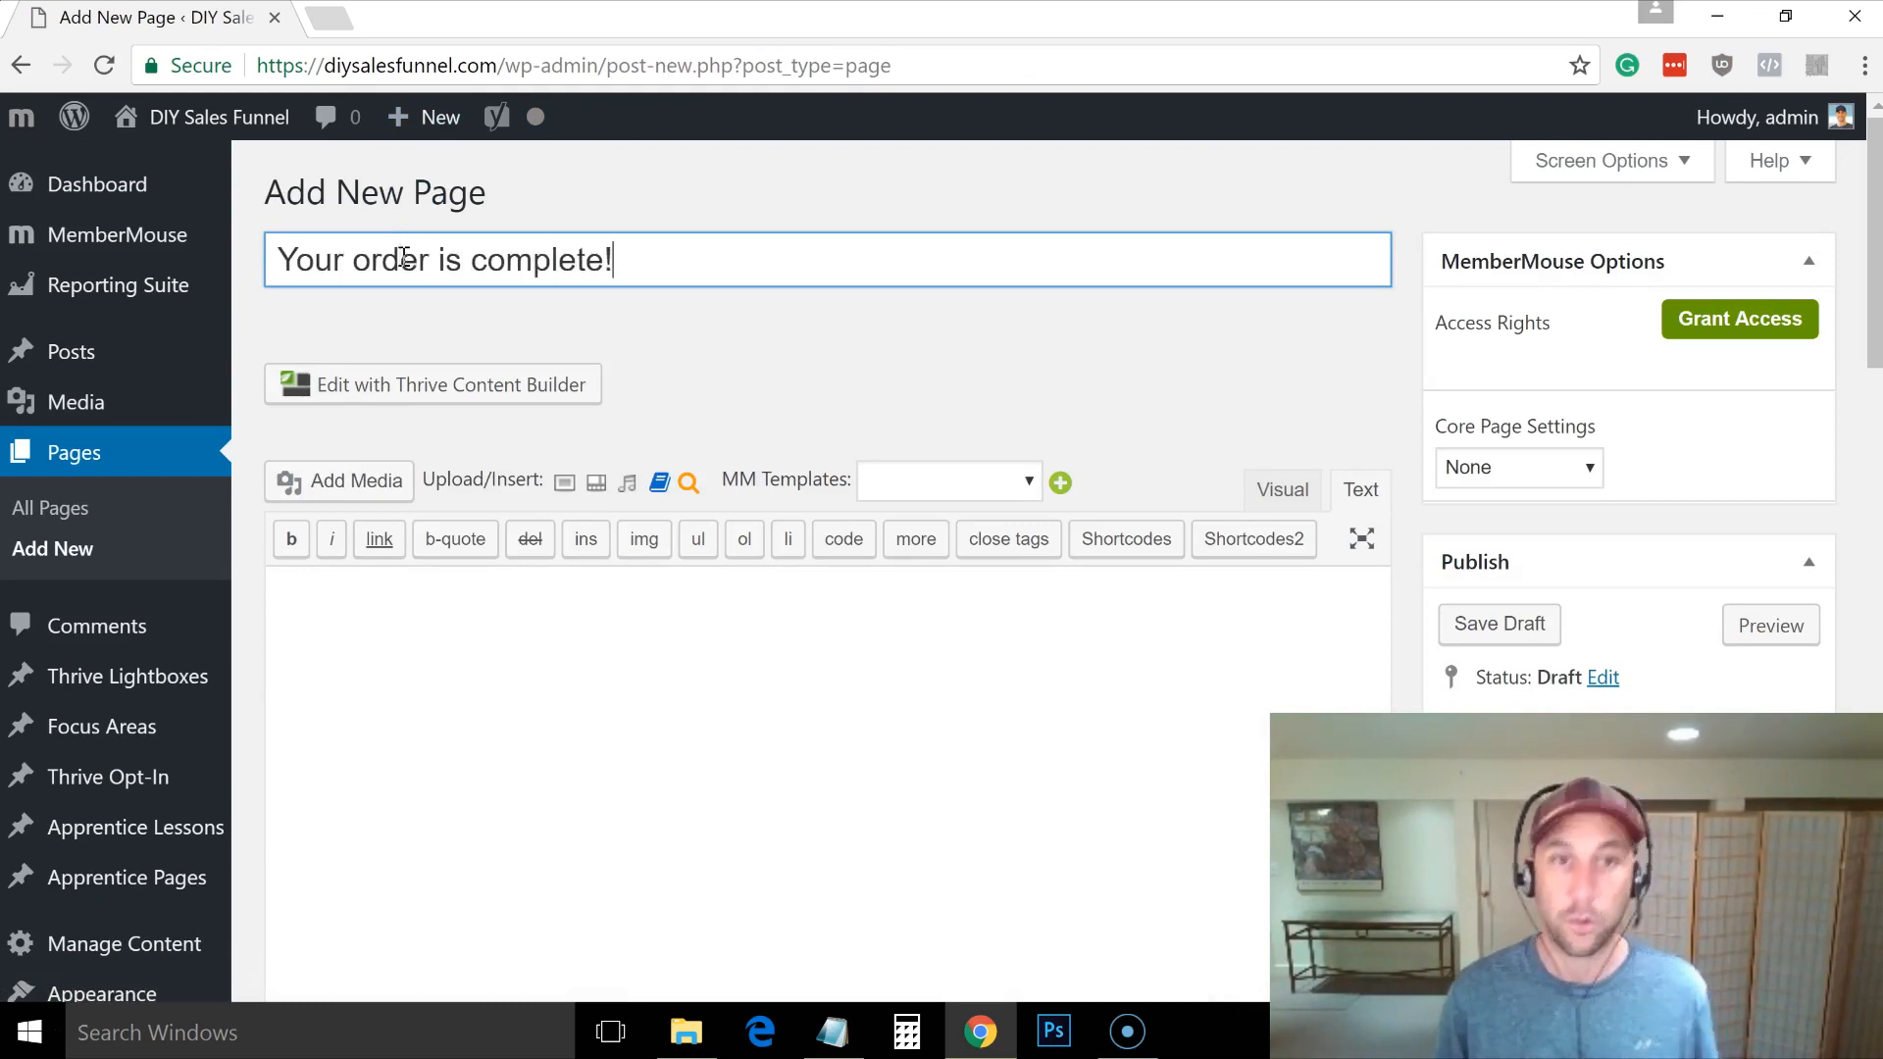
{"action": "left_click", "coordinate": [464, 652]}
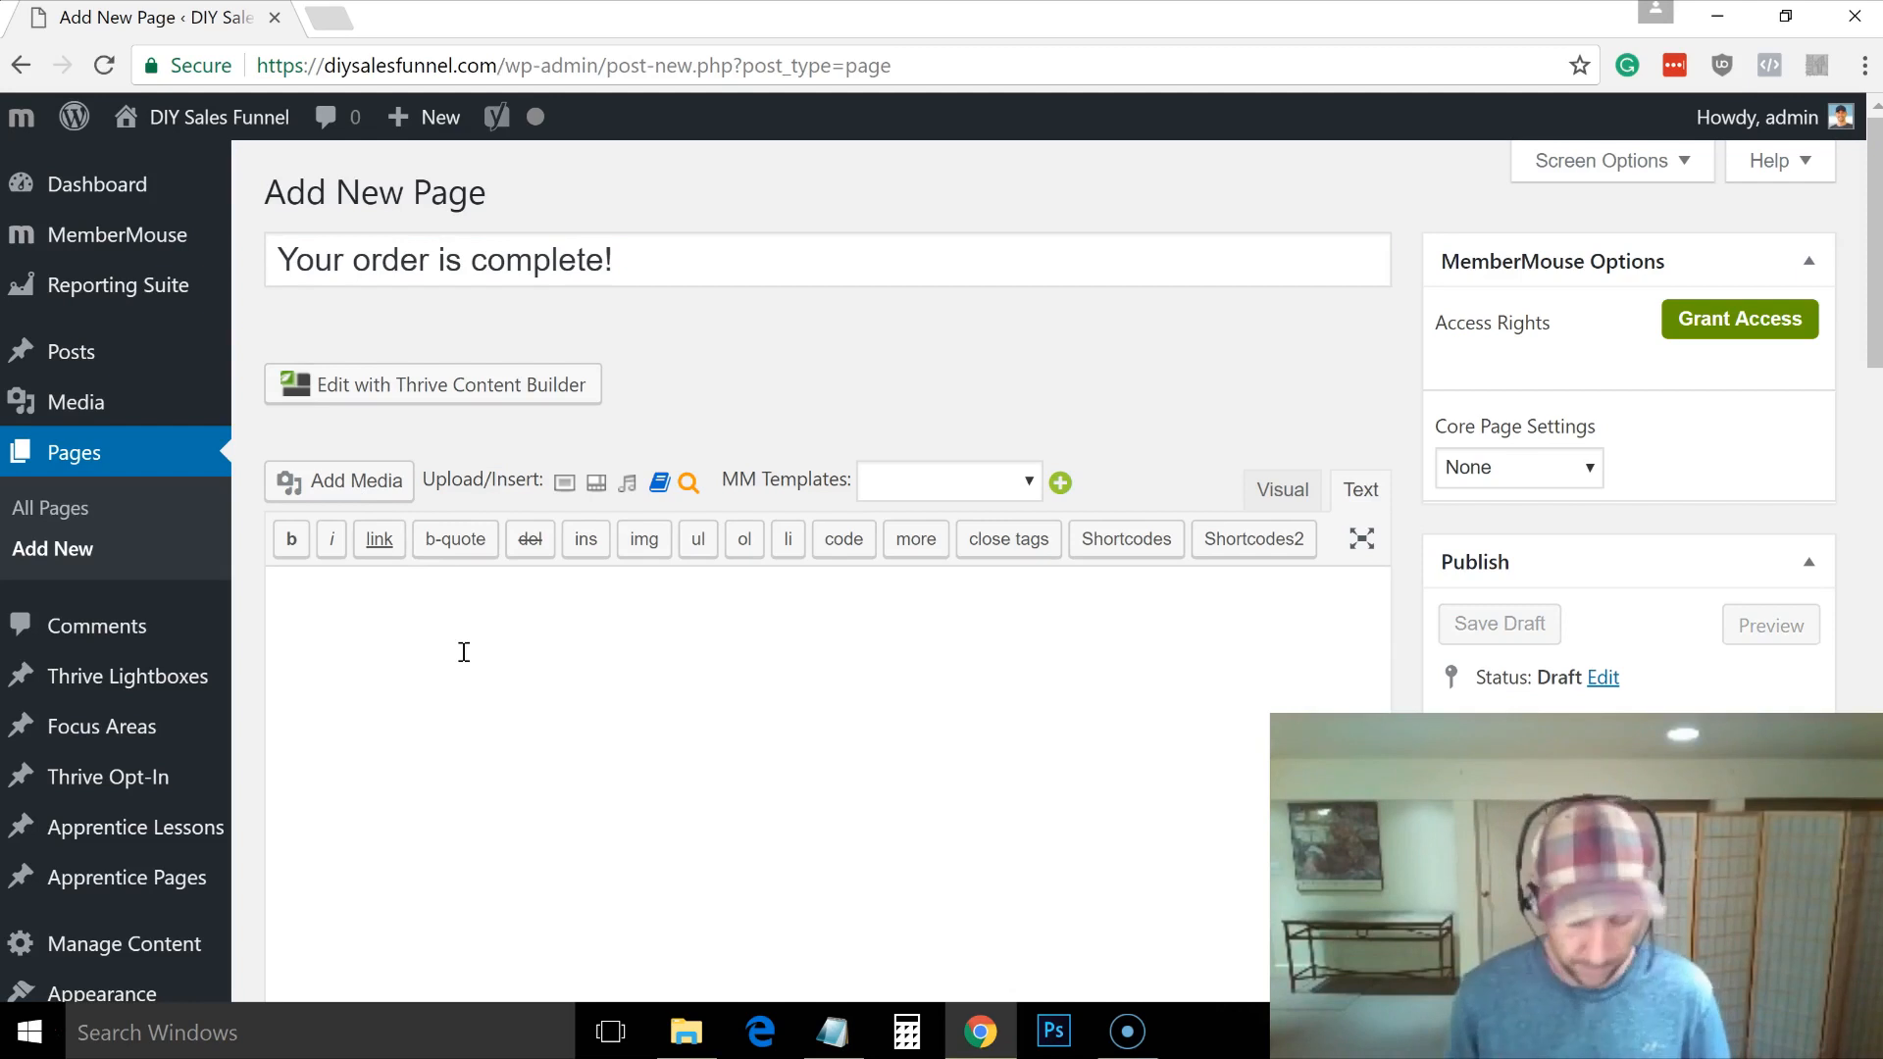
{"action": "type", "text": "Great! I'm e"}
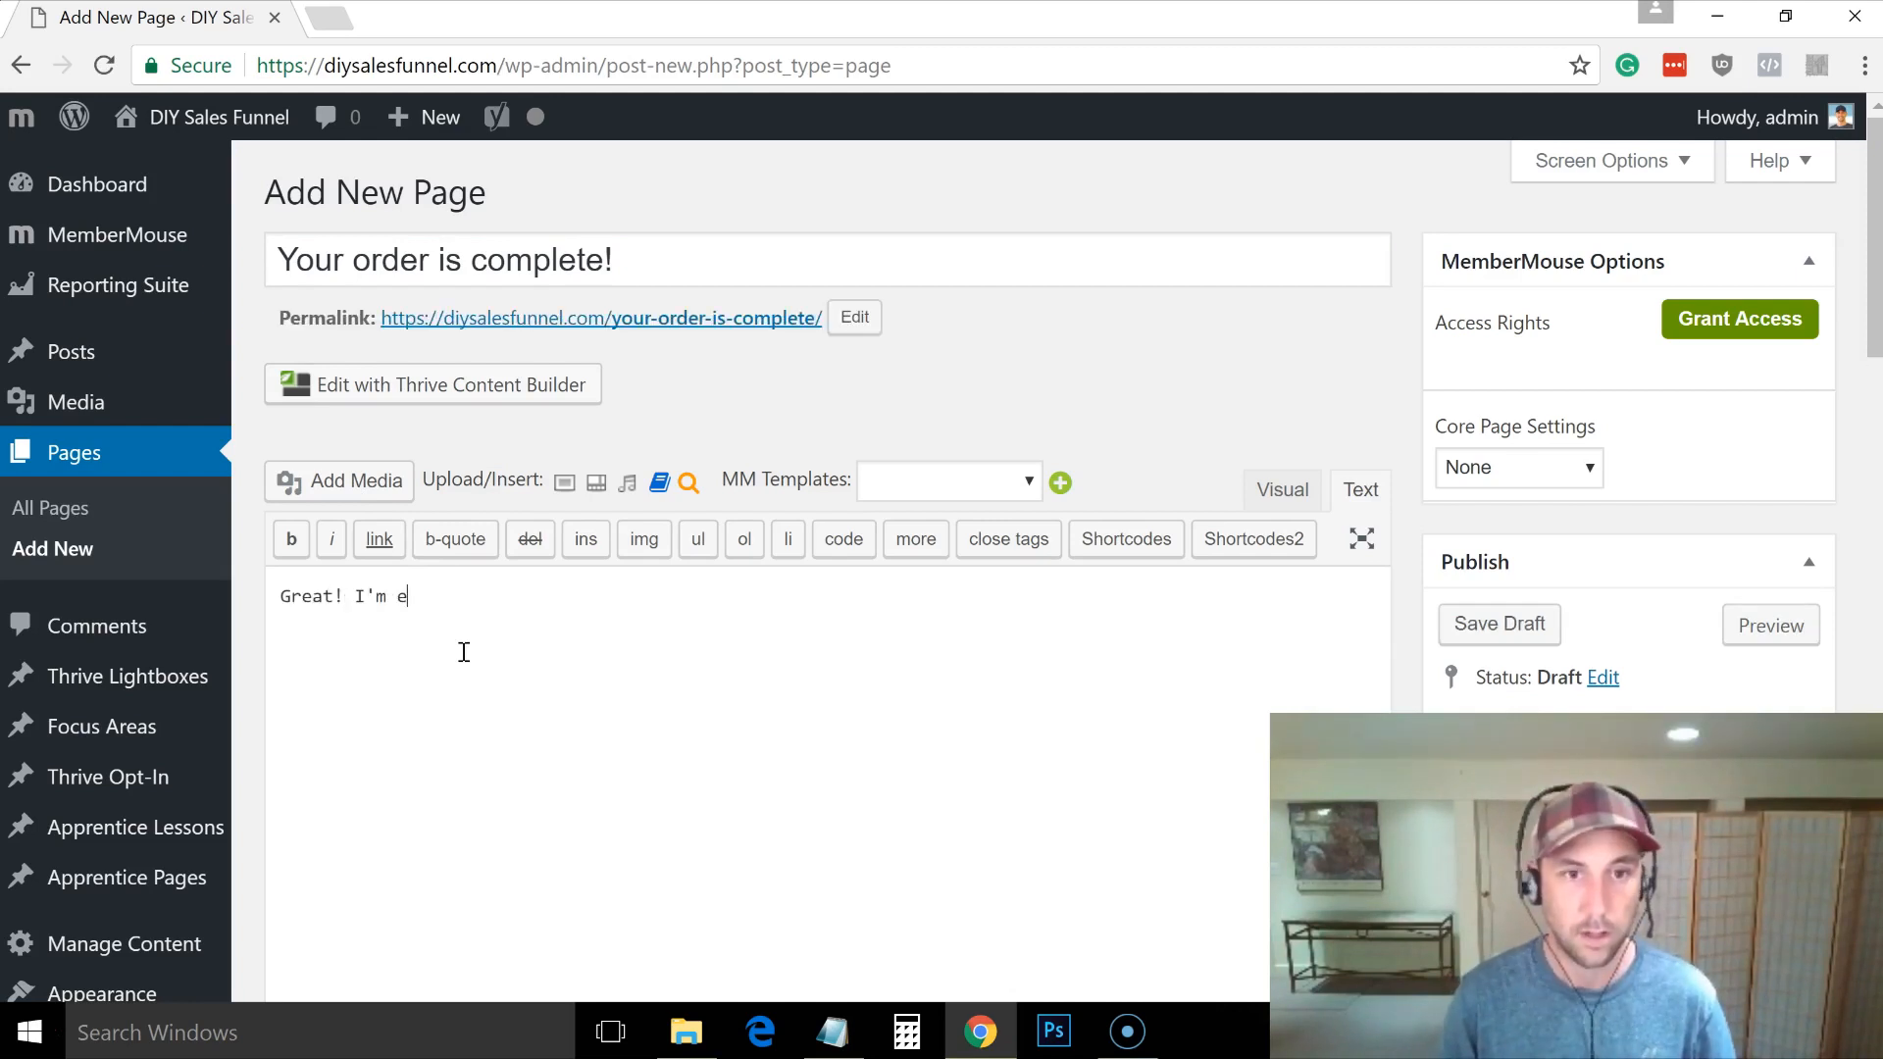
{"action": "type", "text": "xcited to have you here in the DIY Sales Funnel program!"}
{"action": "key", "text": "Return"}
{"action": "key", "text": "Return"}
{"action": "type", "text": "Check your meail fo"}
{"action": "key", "text": "BackSpace"}
{"action": "key", "text": "BackSpace"}
{"action": "key", "text": "BackSpace"}
{"action": "key", "text": "BackSpace"}
{"action": "key", "text": "BackSpace"}
{"action": "key", "text": "BackSpace"}
{"action": "key", "text": "BackSpace"}
{"action": "key", "text": "BackSpace"}
{"action": "type", "text": "email for access information."}
{"action": "key", "text": "Return"}
{"action": "key", "text": "Return"}
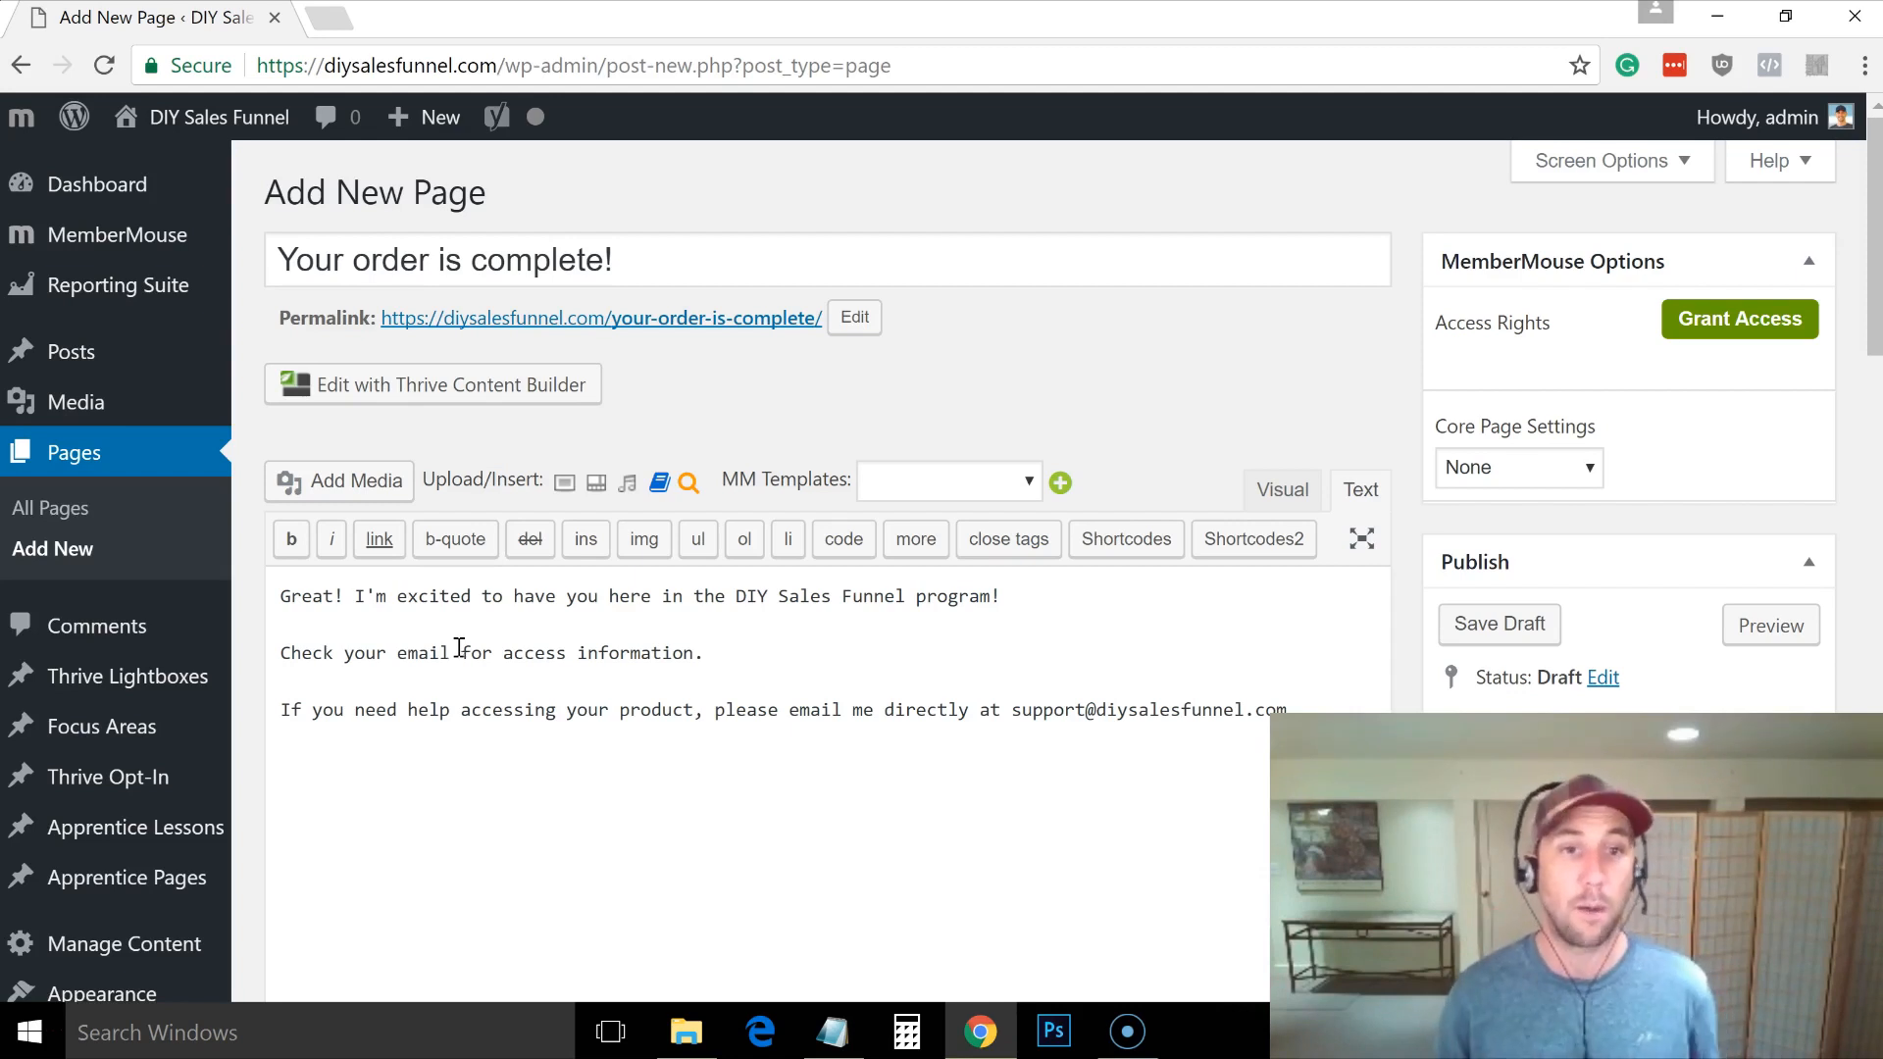
{"action": "left_click_drag", "start_coordinate": [702, 649], "coordinate": [448, 642]}
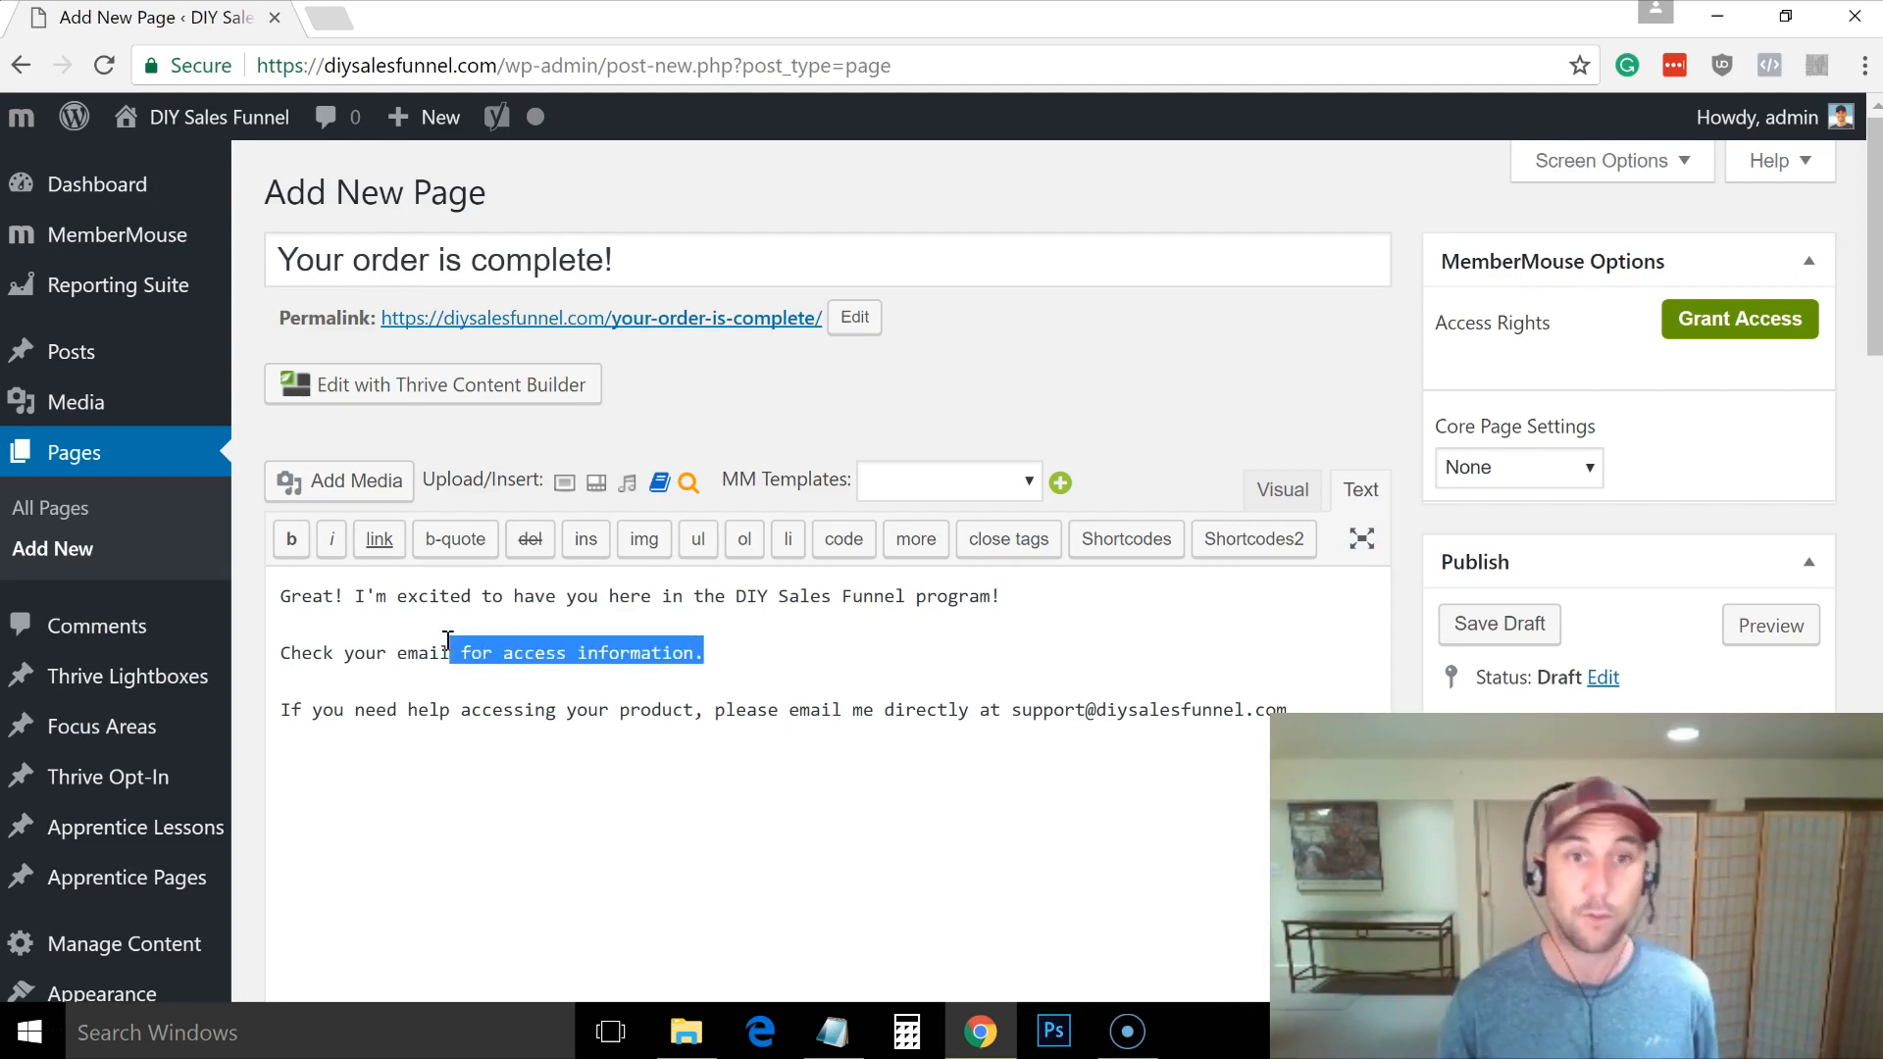
{"action": "left_click_drag", "start_coordinate": [1320, 708], "coordinate": [847, 694]}
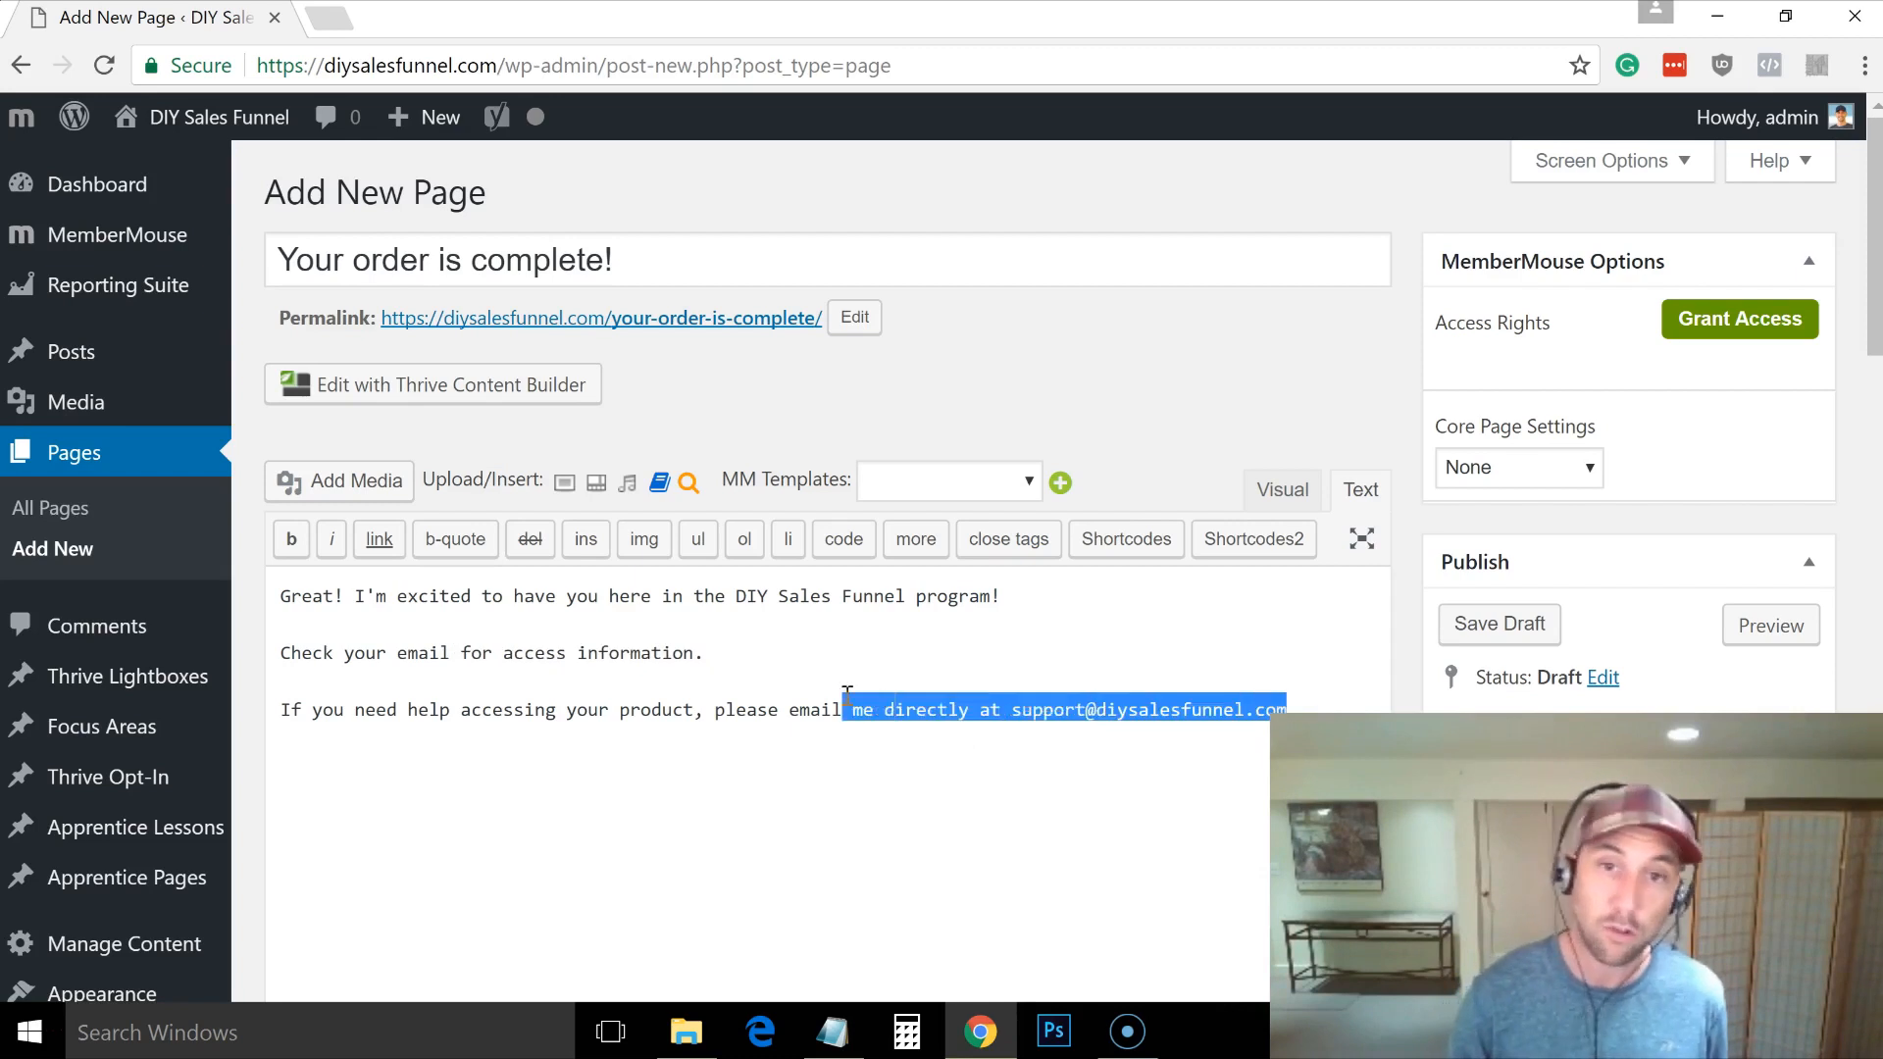
{"action": "left_click", "coordinate": [866, 671]}
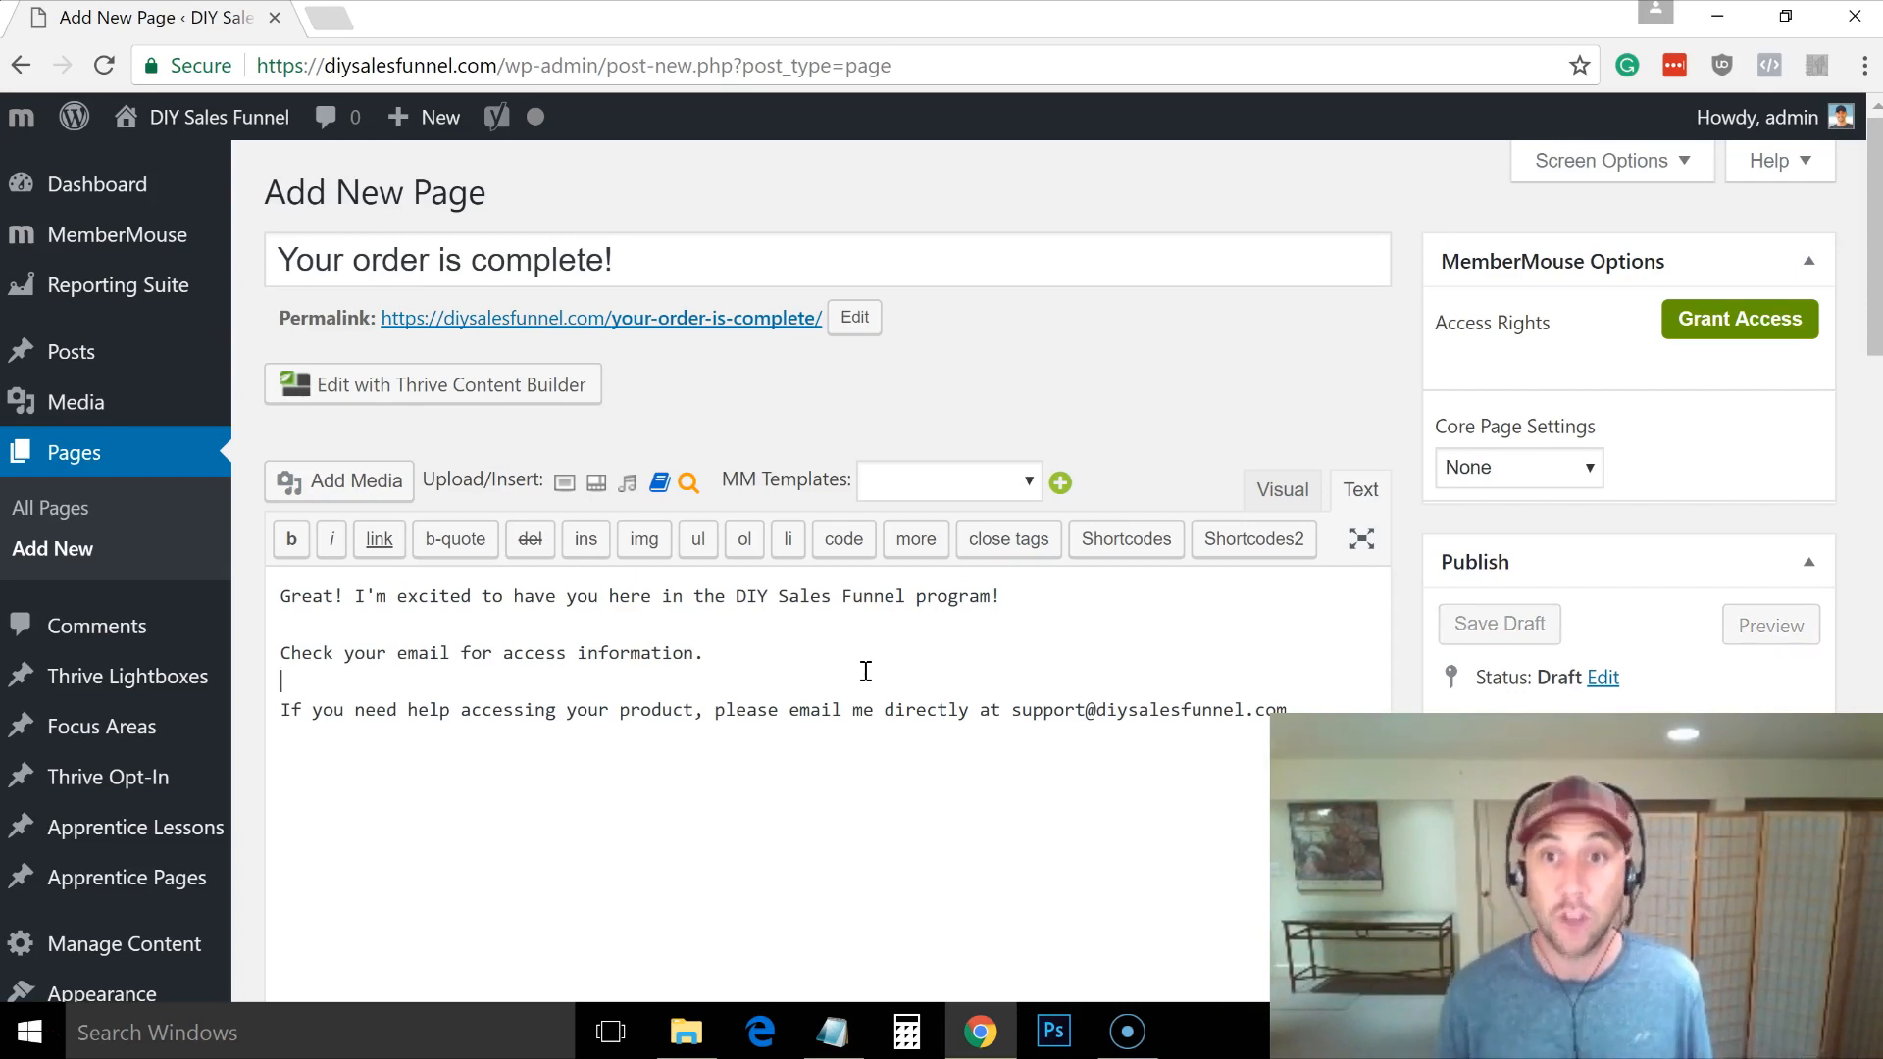
Step: Make it the Paid Confirmation page for DIY Sales Funnel membership, publish, and copy its permalink
{"action": "left_click", "coordinate": [1569, 470]}
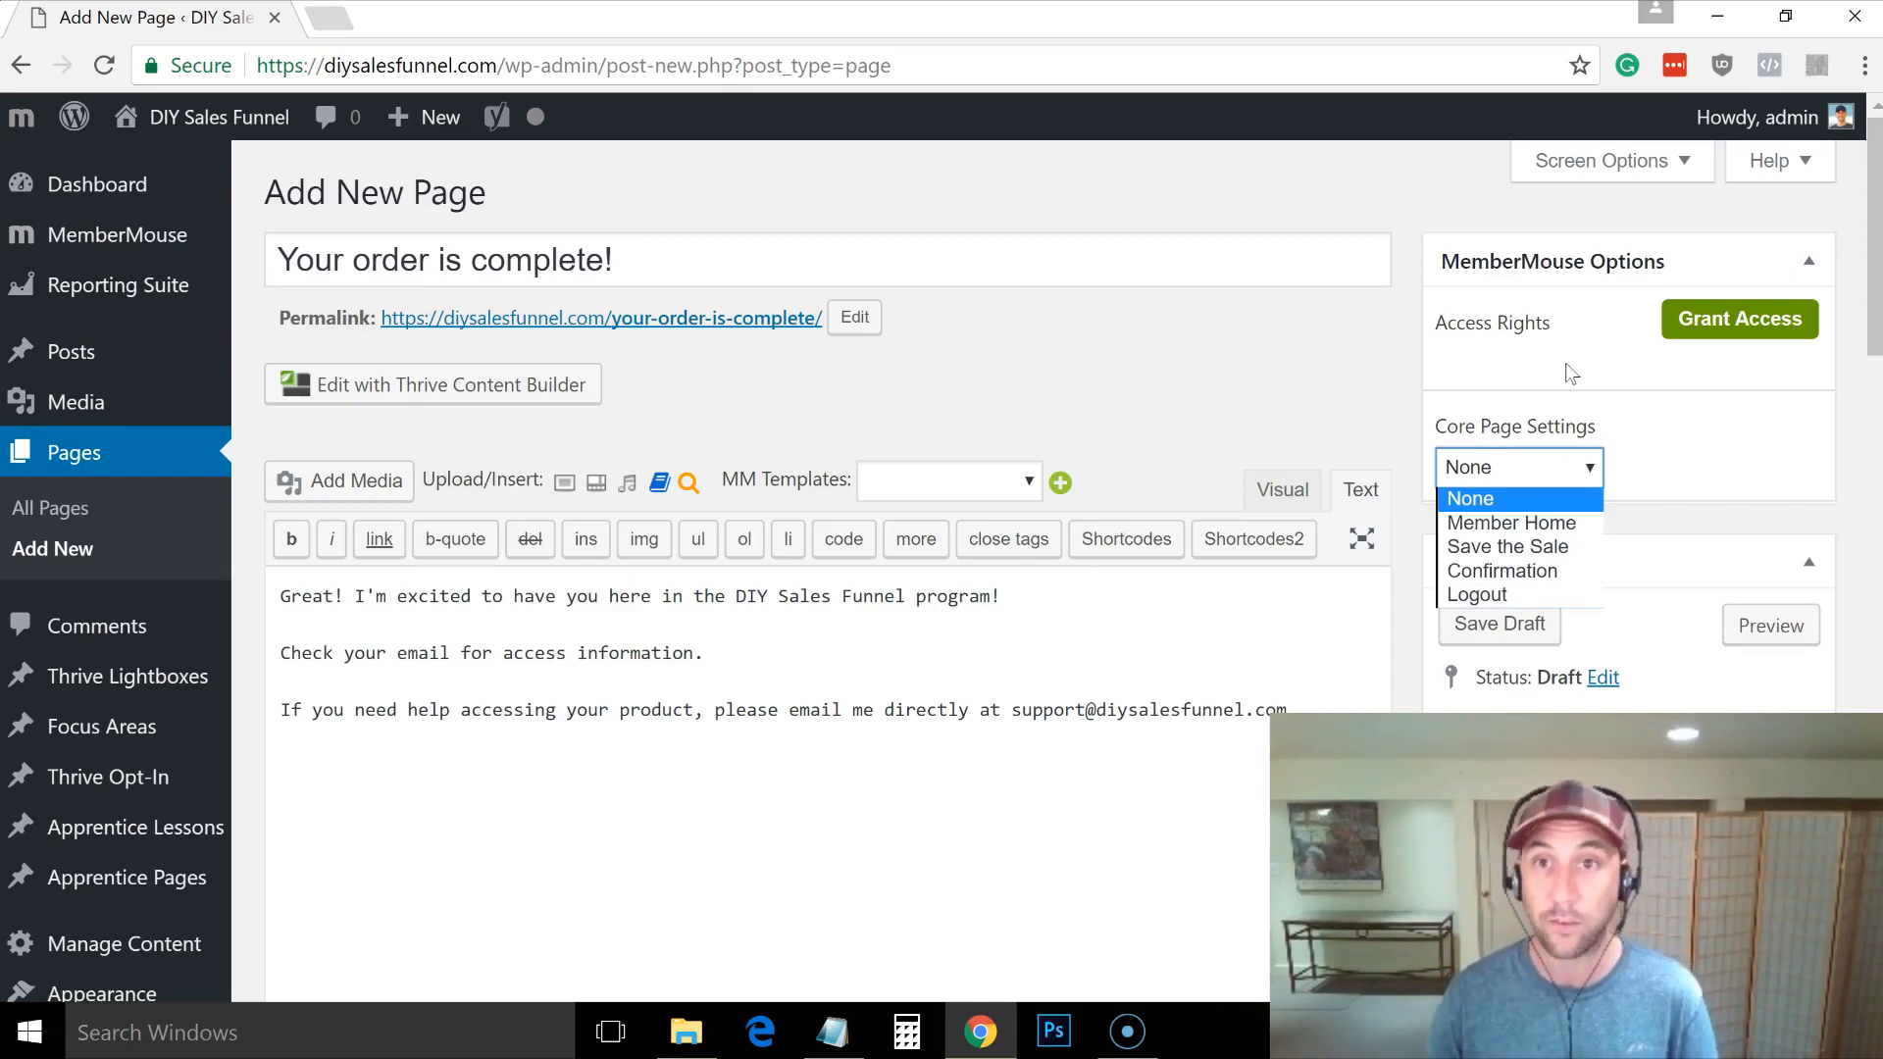
{"action": "left_click", "coordinate": [1517, 572]}
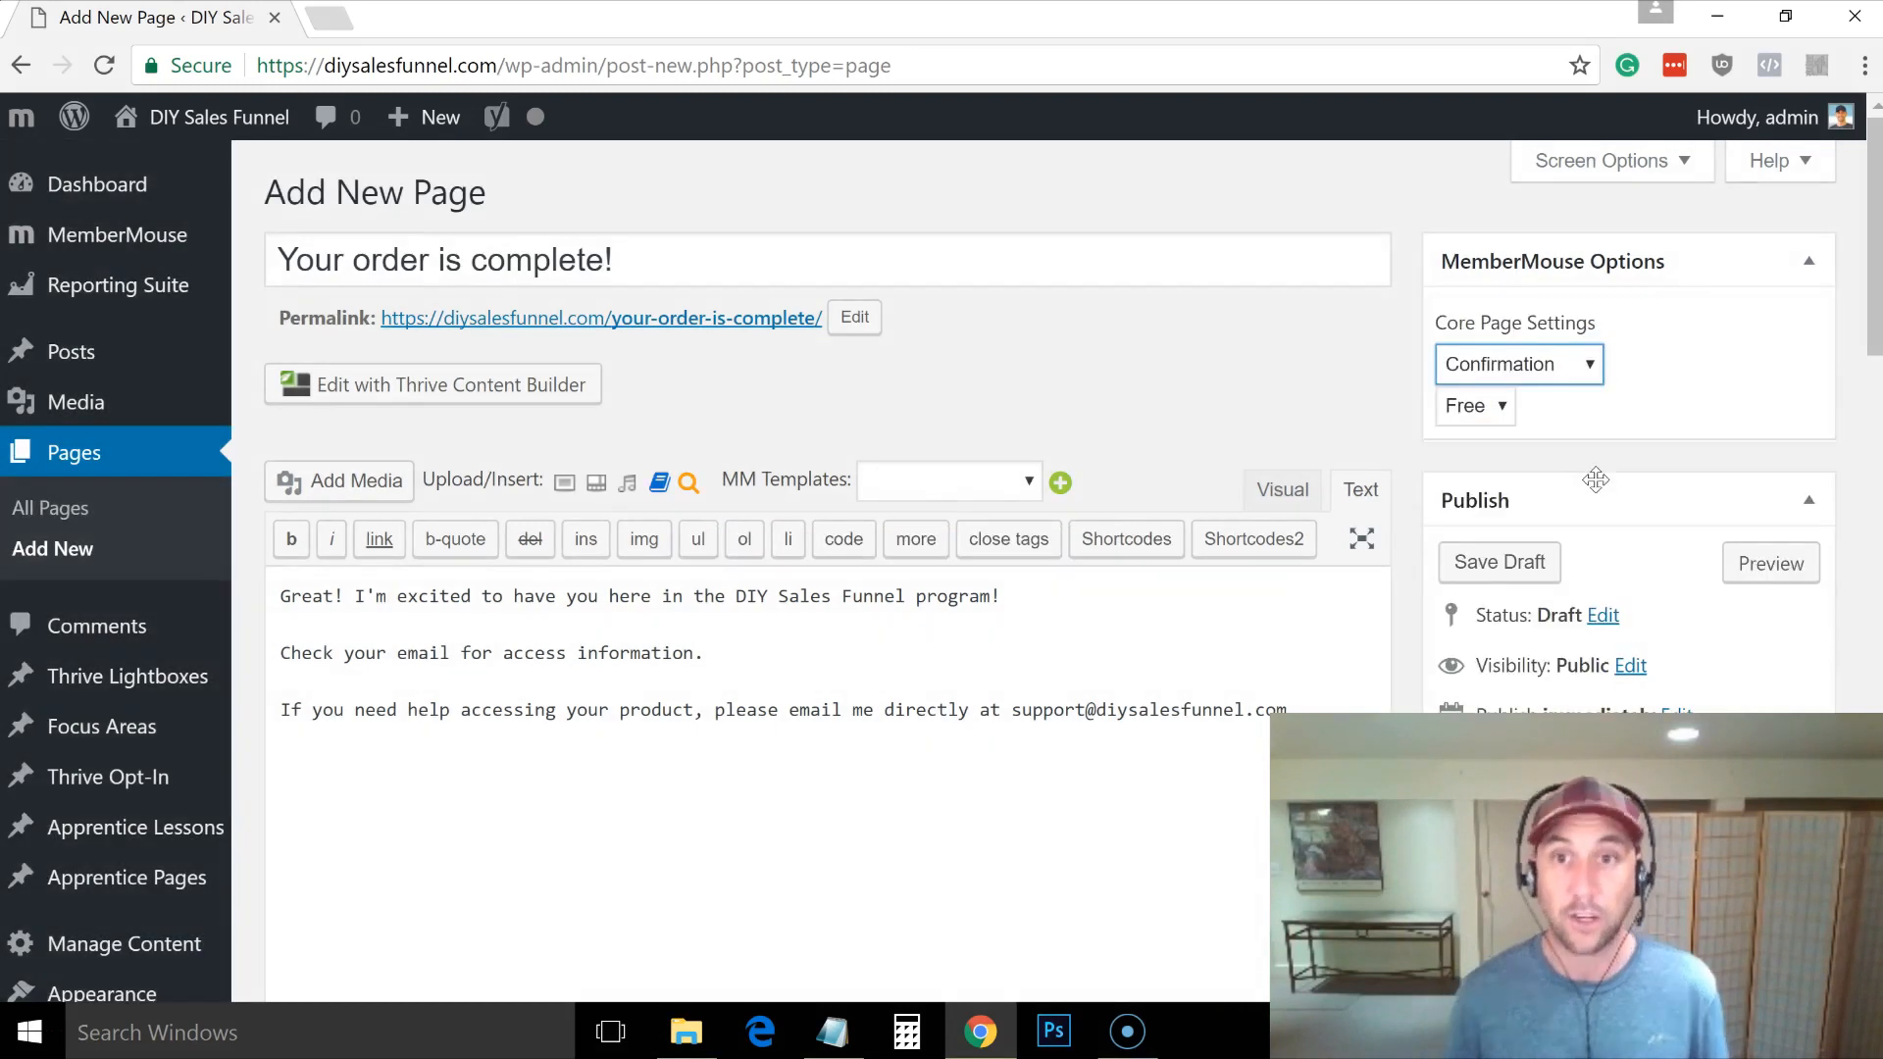
{"action": "left_click", "coordinate": [1477, 417]}
{"action": "left_click", "coordinate": [1488, 440]}
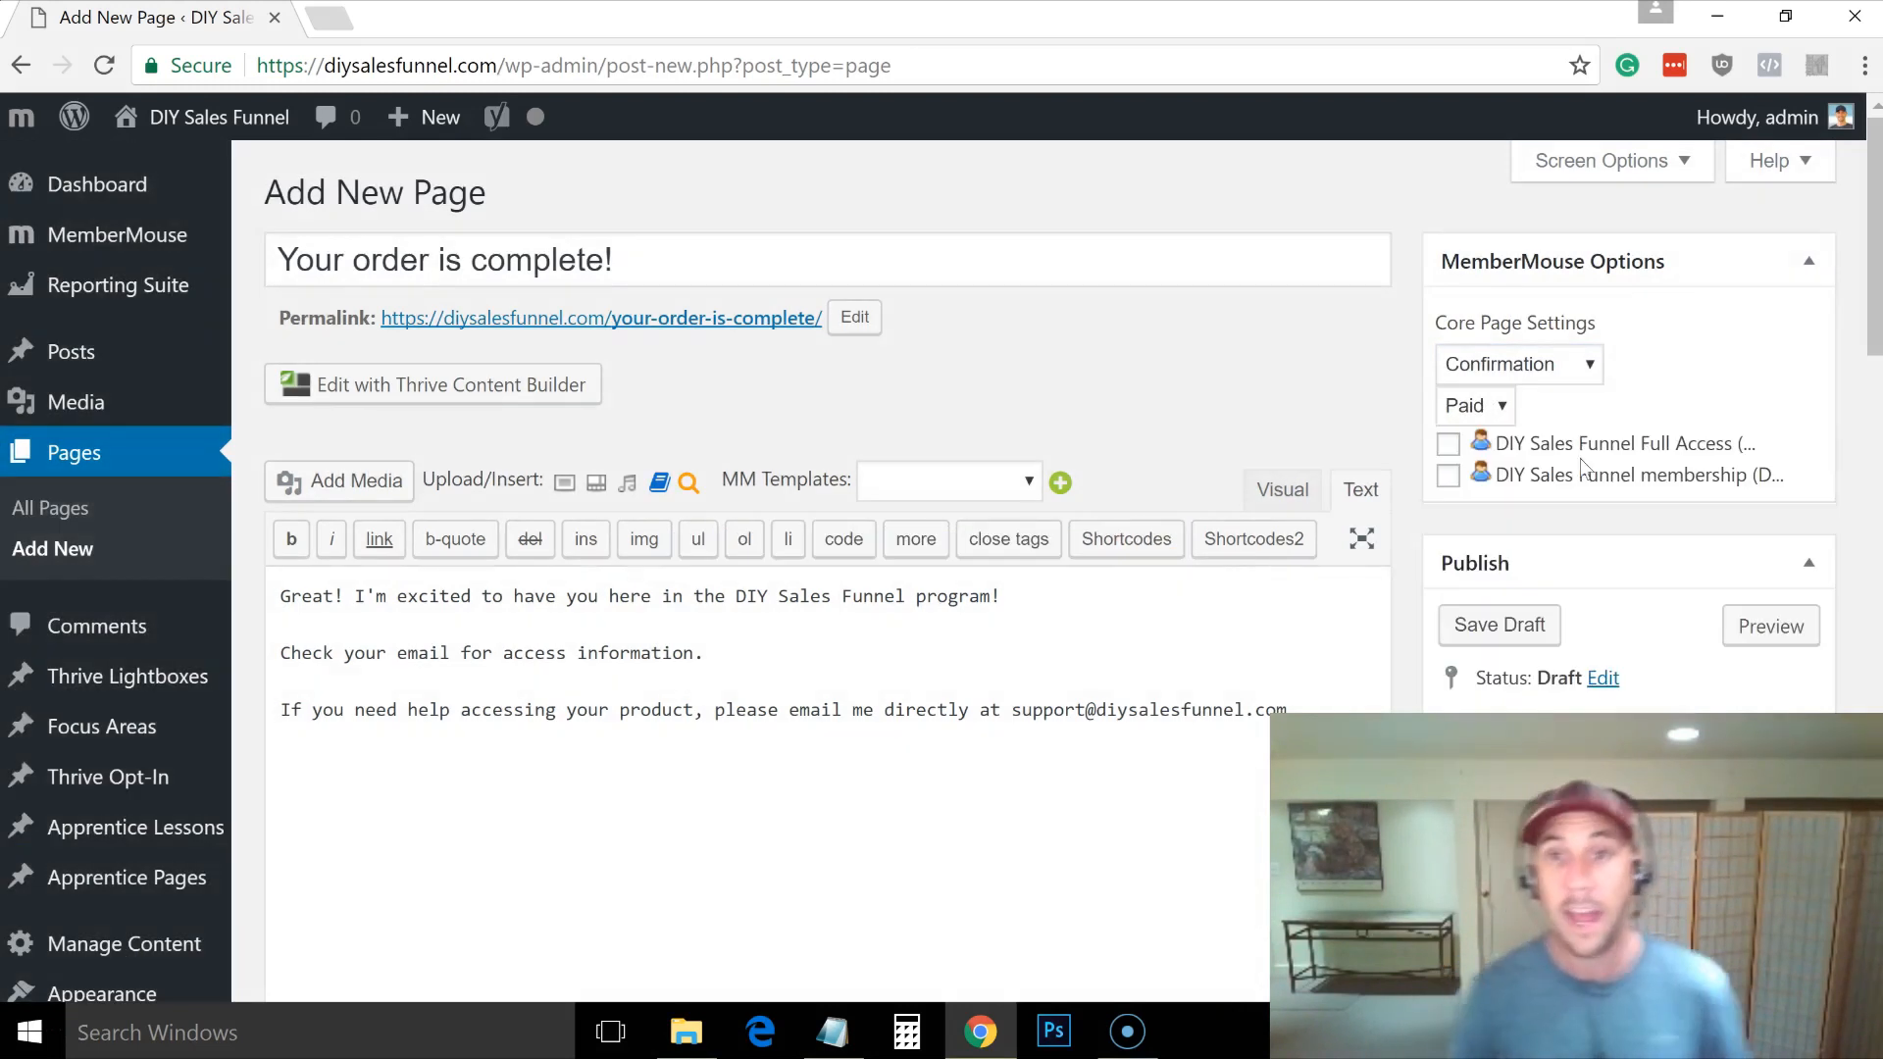
{"action": "left_click", "coordinate": [1449, 478]}
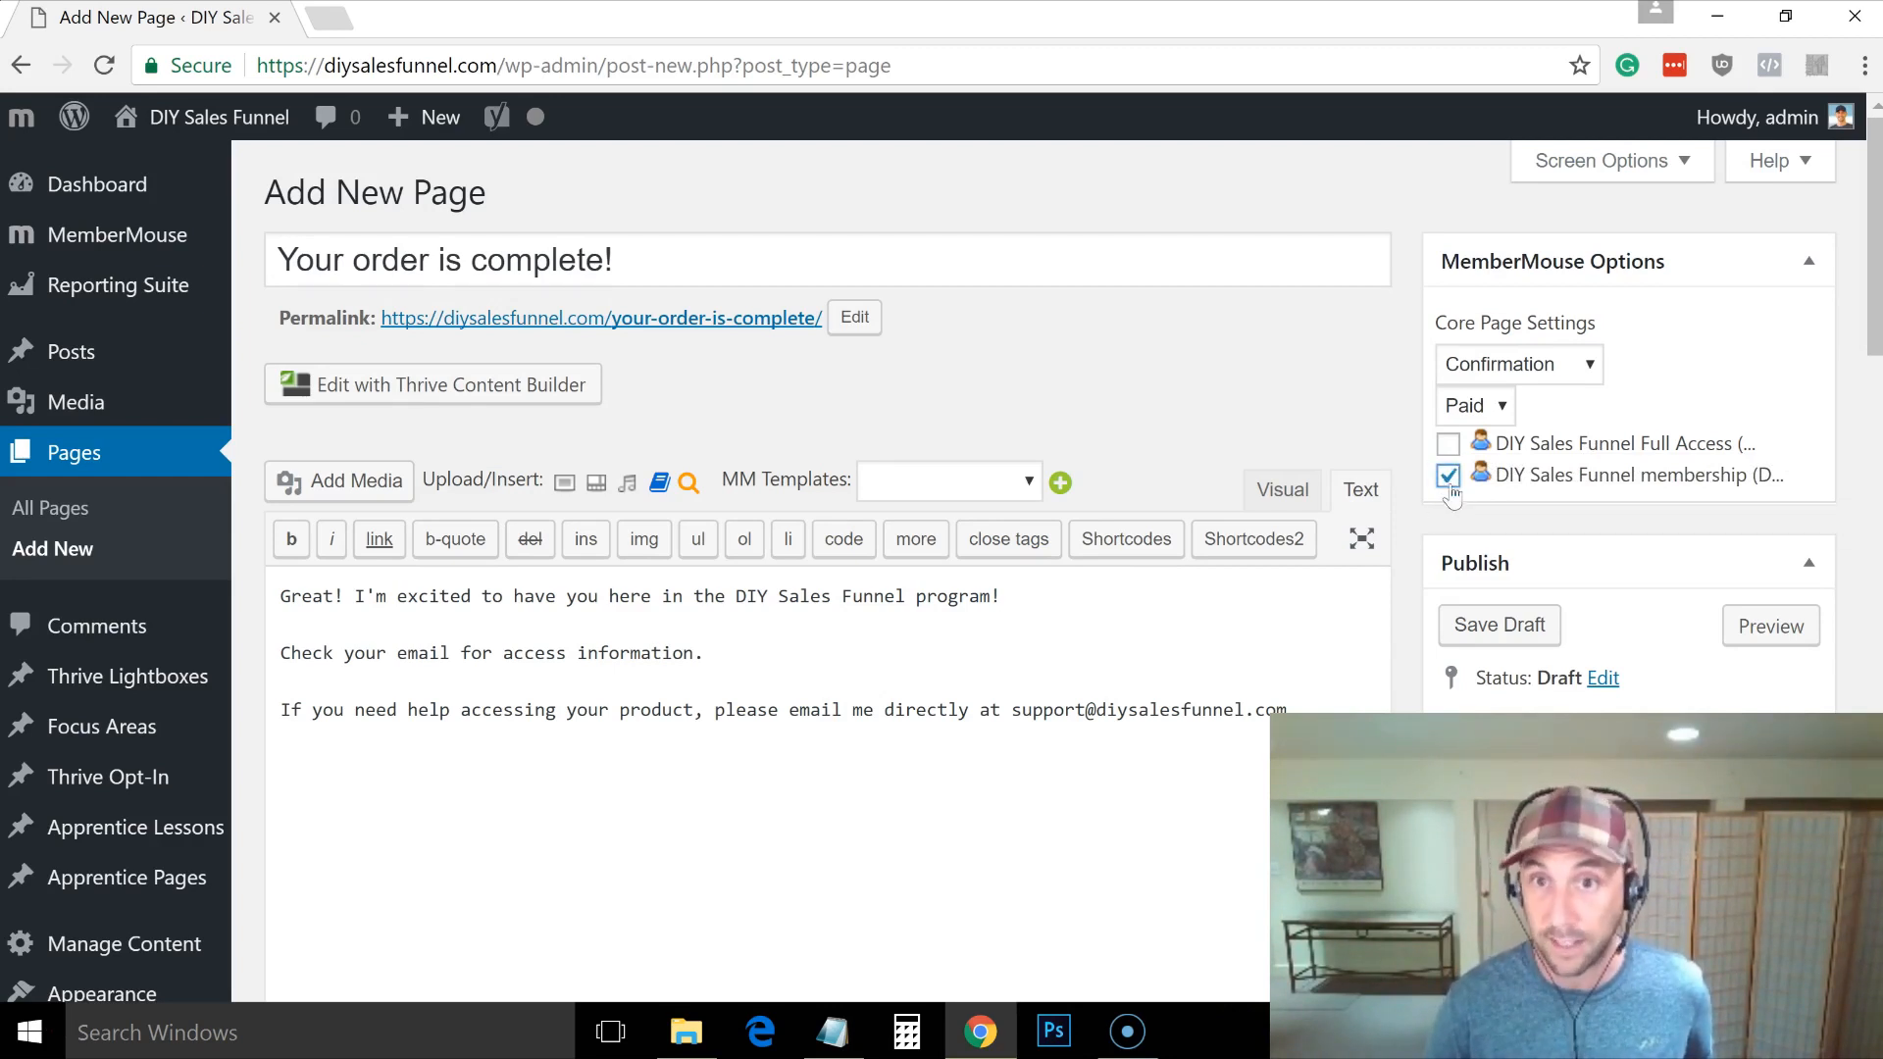
{"action": "scroll", "coordinate": [1844, 392], "scroll_direction": "down", "scroll_amount": 3}
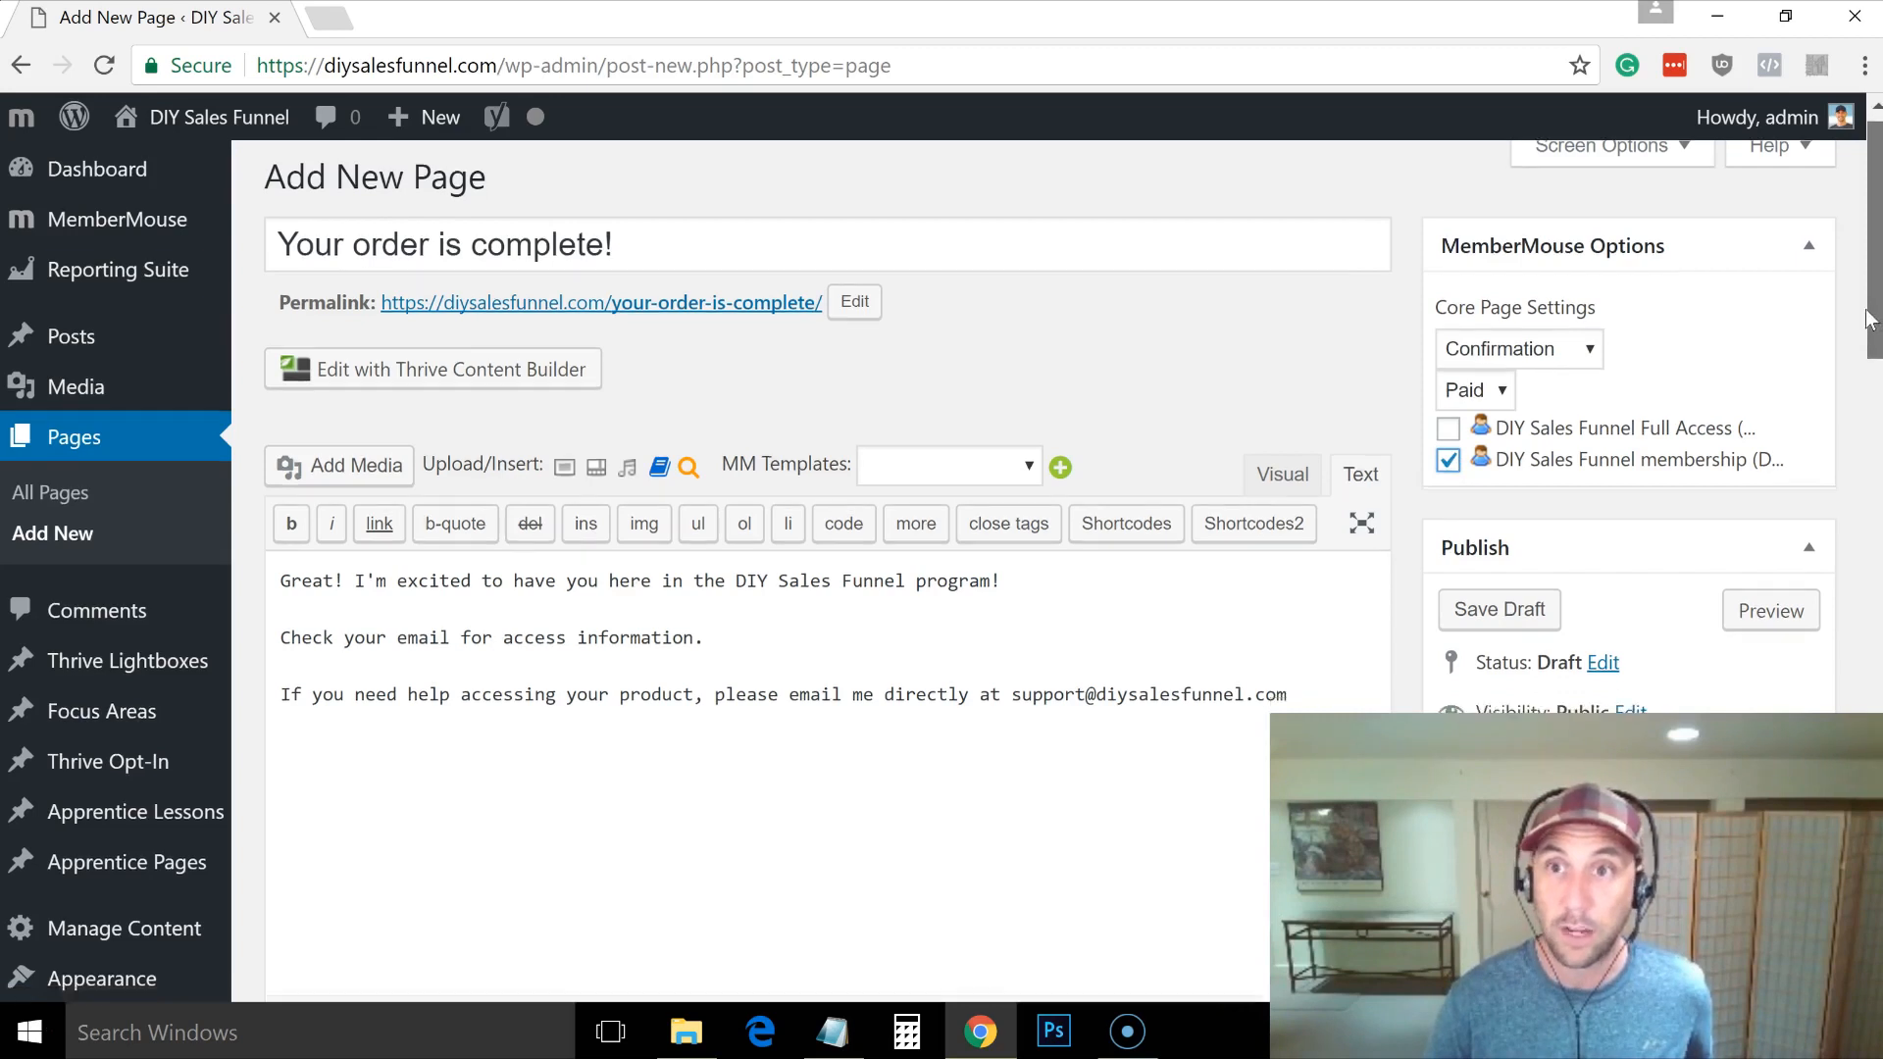
{"action": "left_click", "coordinate": [1782, 679]}
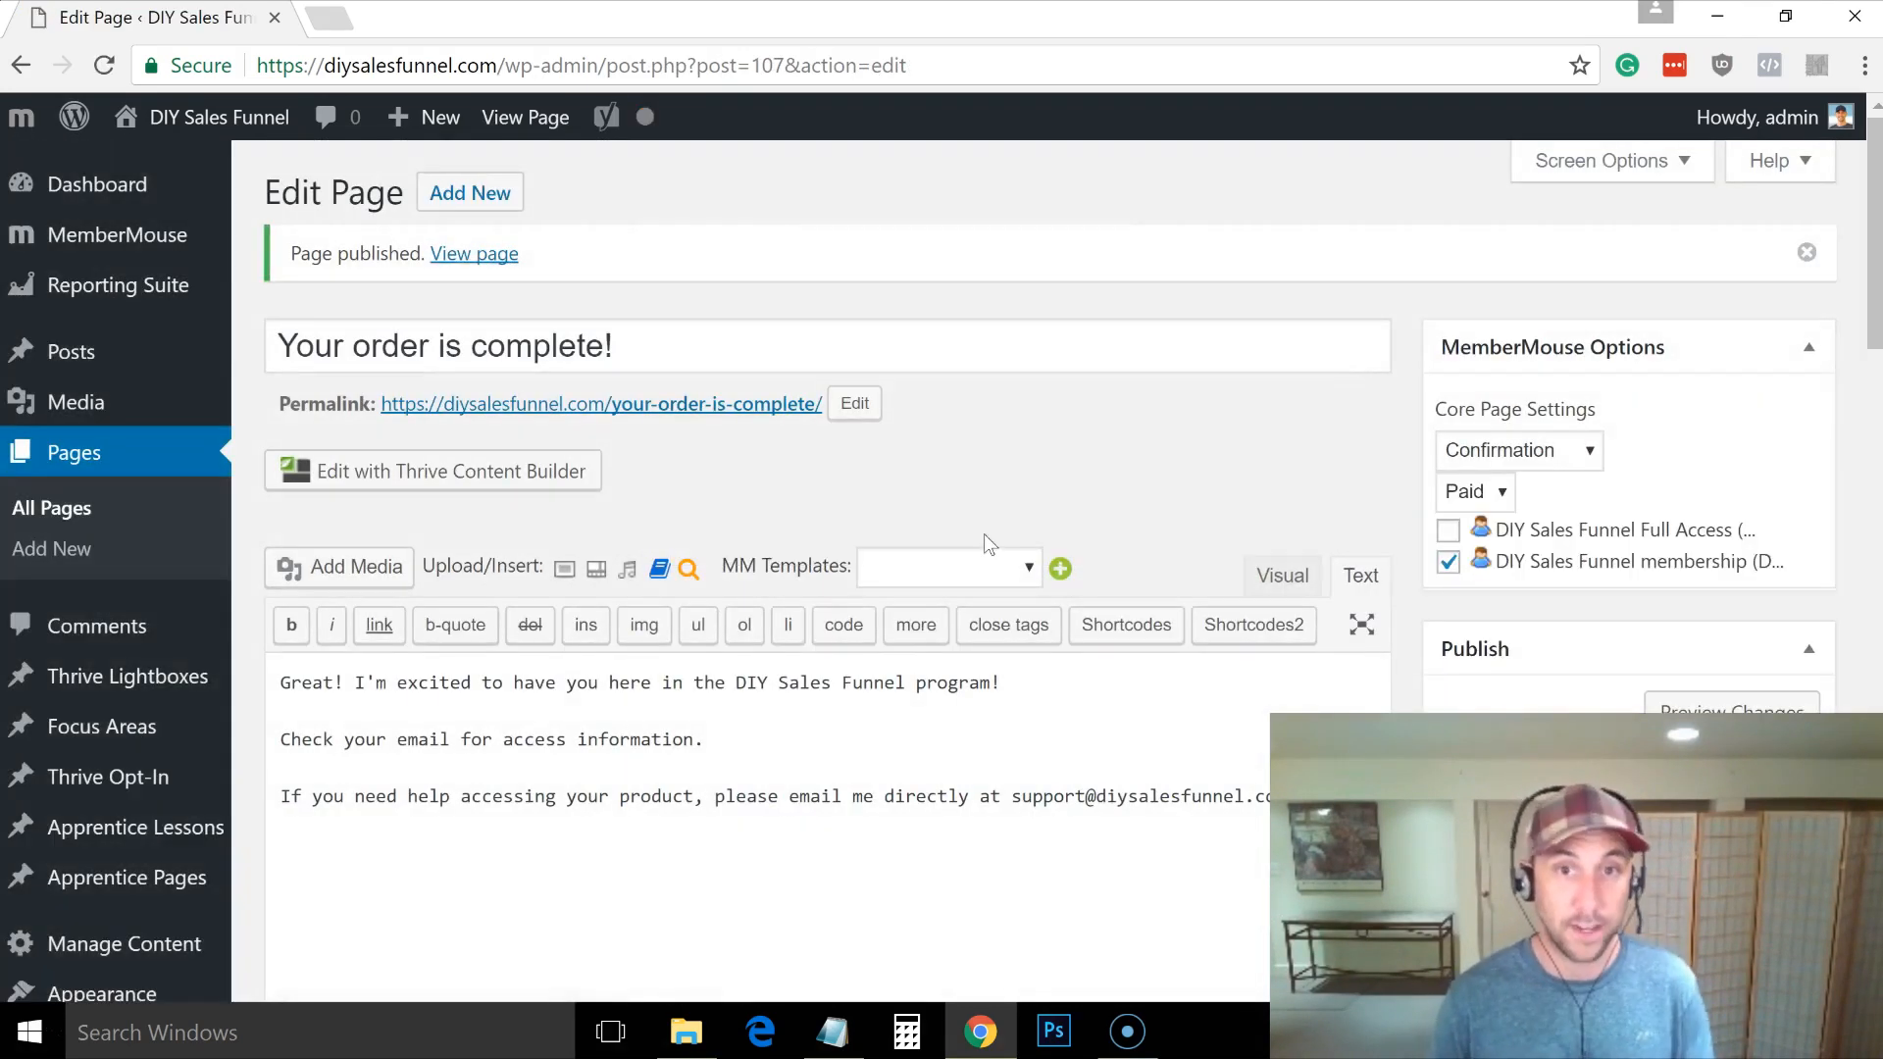
{"action": "right_click", "coordinate": [739, 414]}
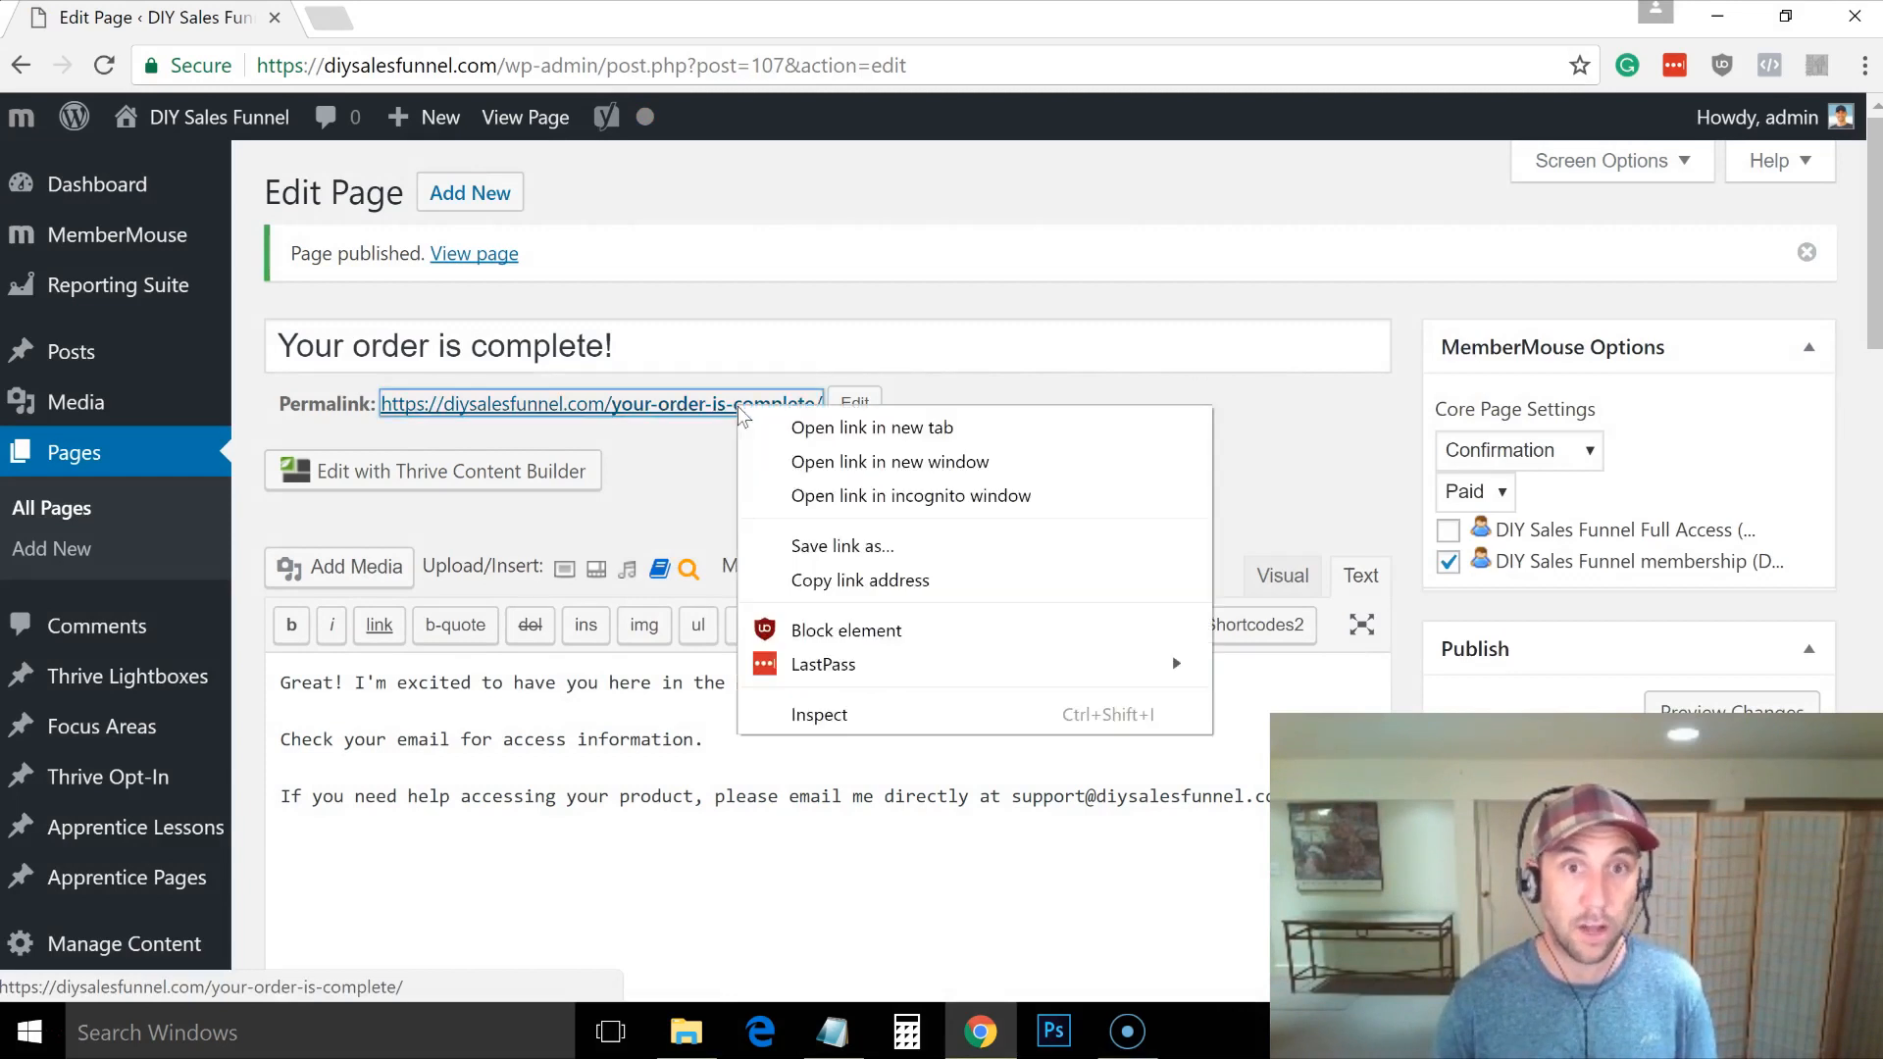
{"action": "left_click", "coordinate": [798, 580]}
Step: In Notepad, add 'URL for final thank you page:' followed by the pasted page URL, then return
{"action": "key", "text": "alt+Tab"}
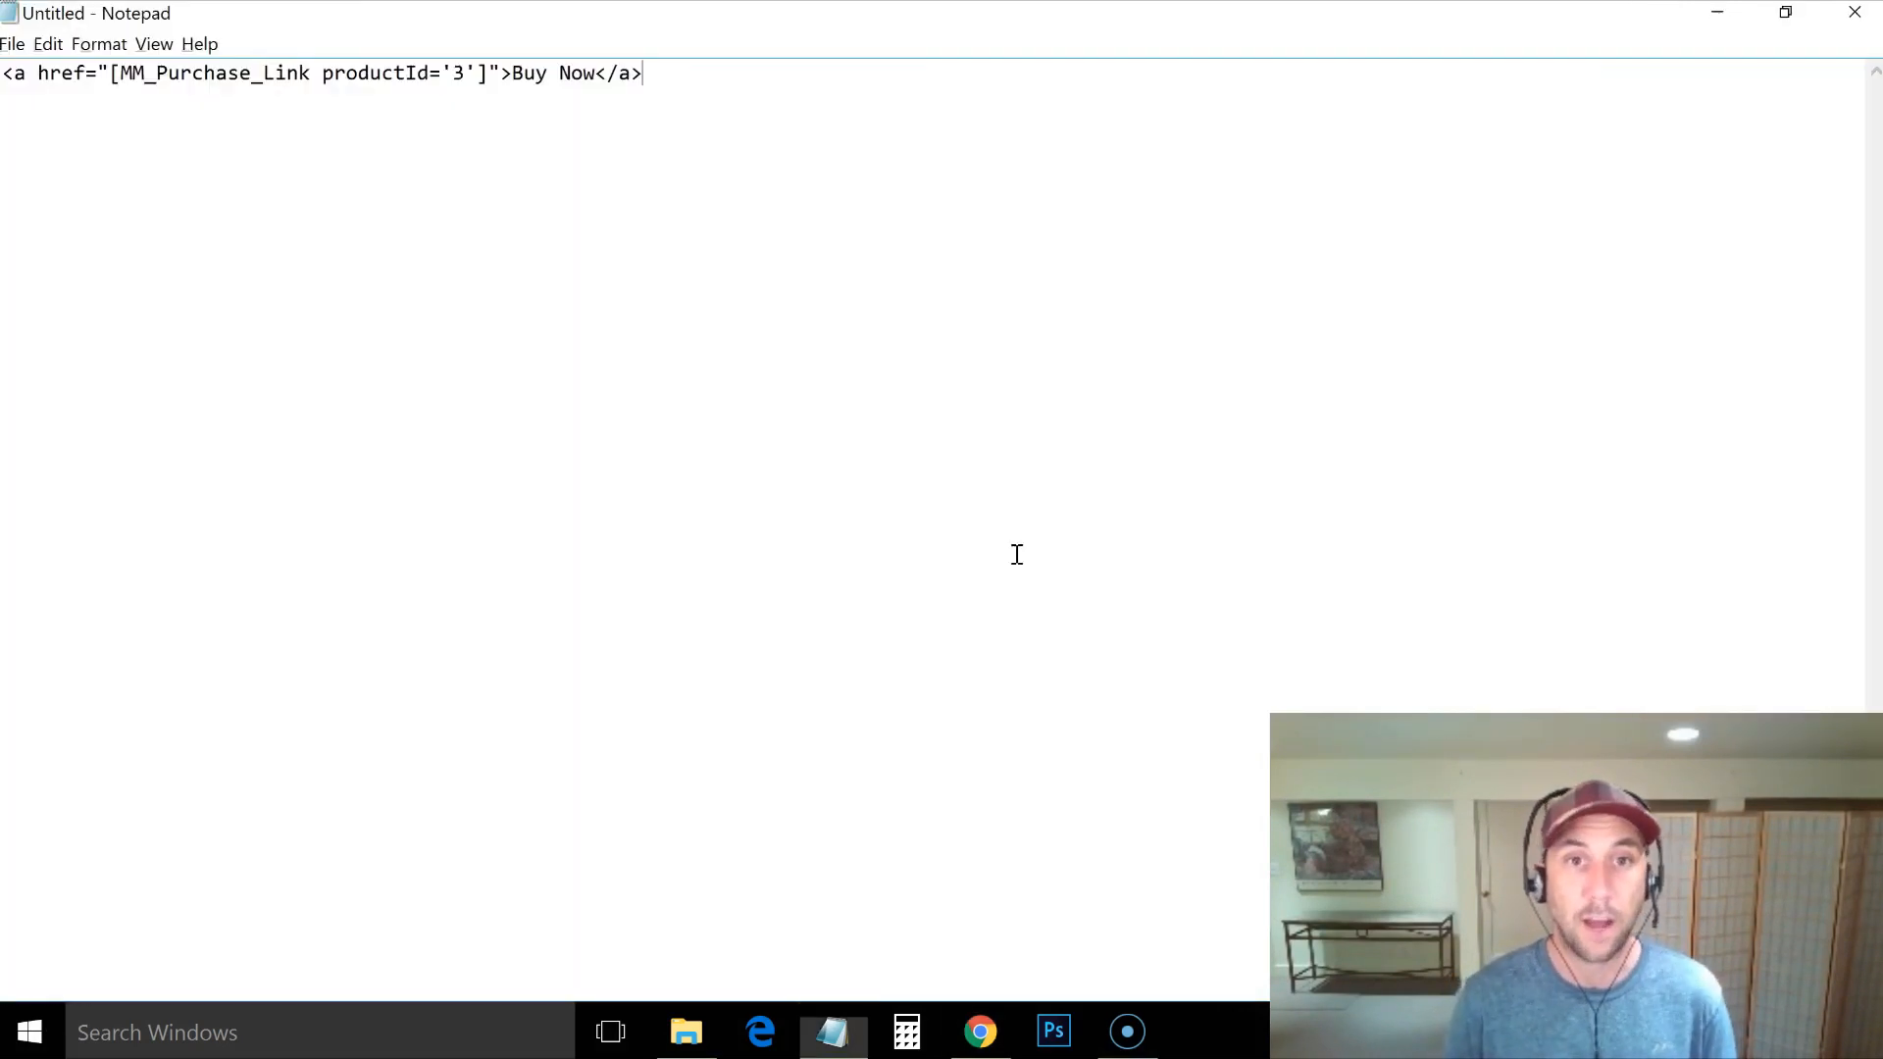
{"action": "key", "text": "Return"}
{"action": "key", "text": "Return"}
{"action": "type", "text": "U"}
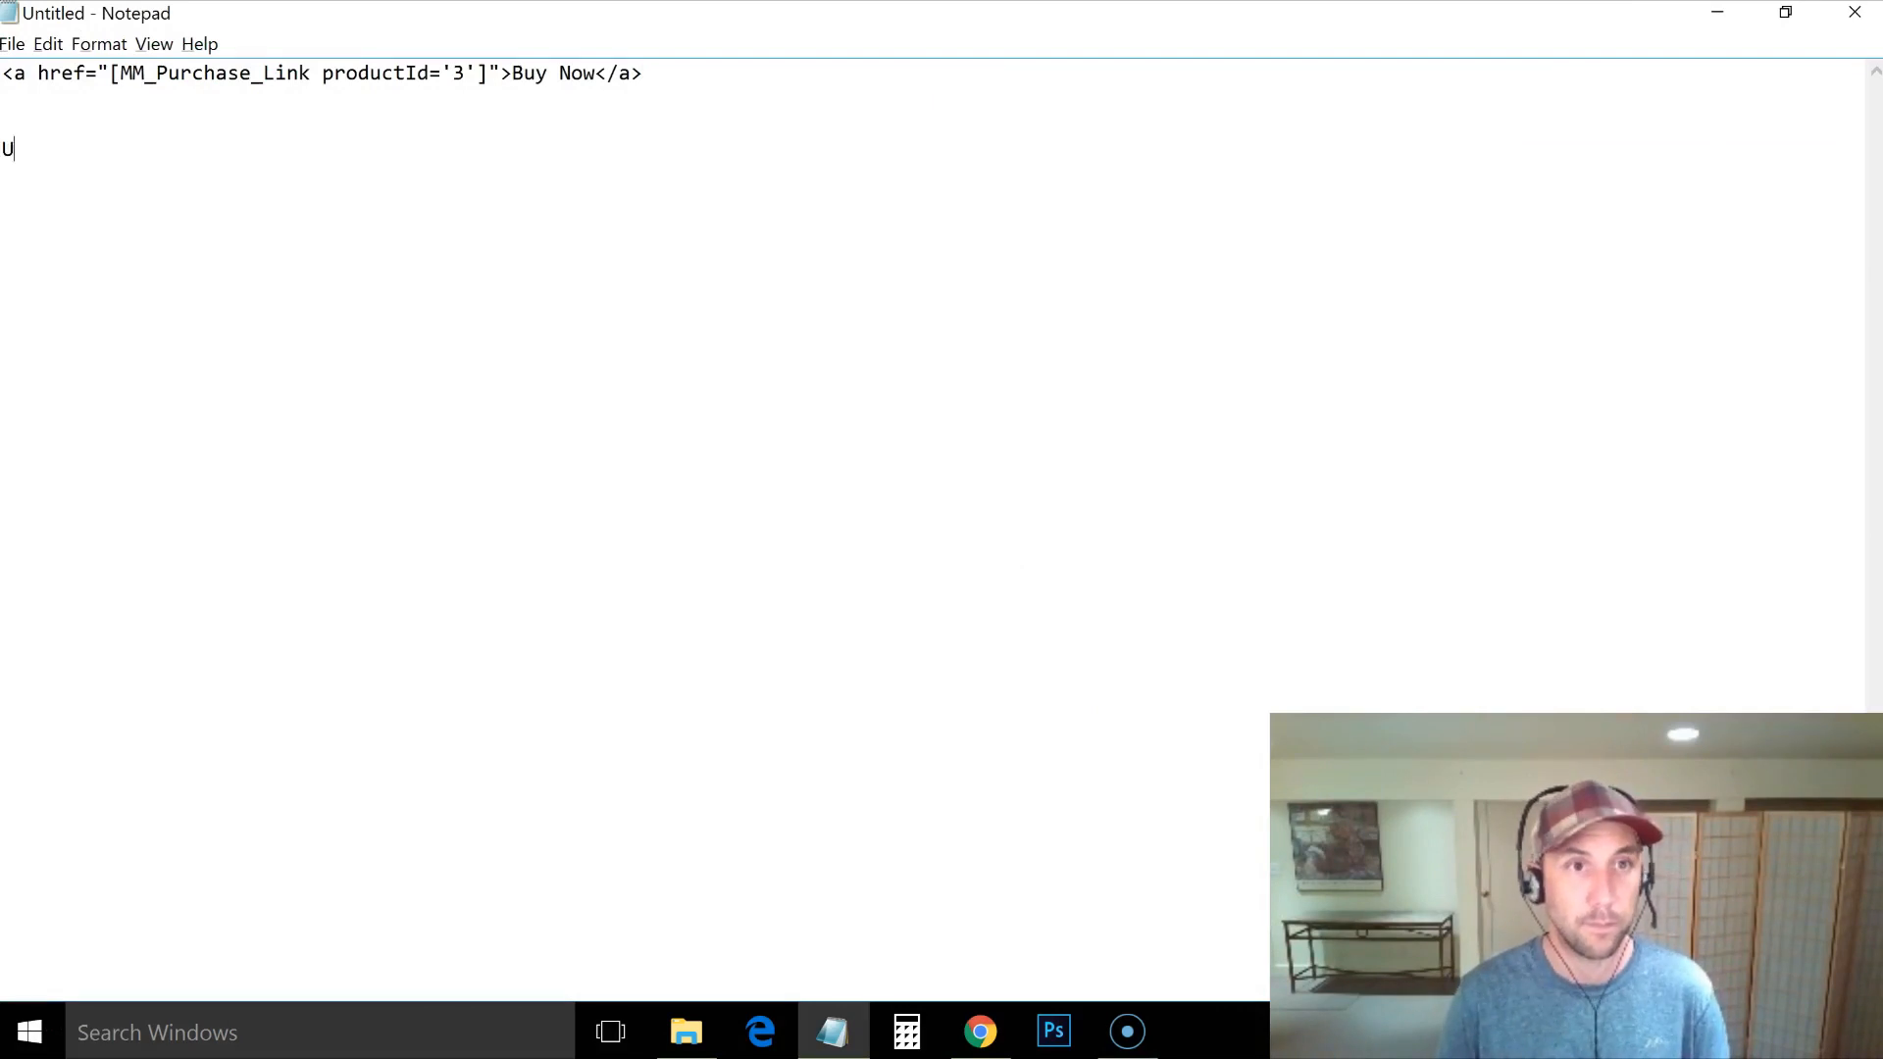
{"action": "type", "text": "RL for final"}
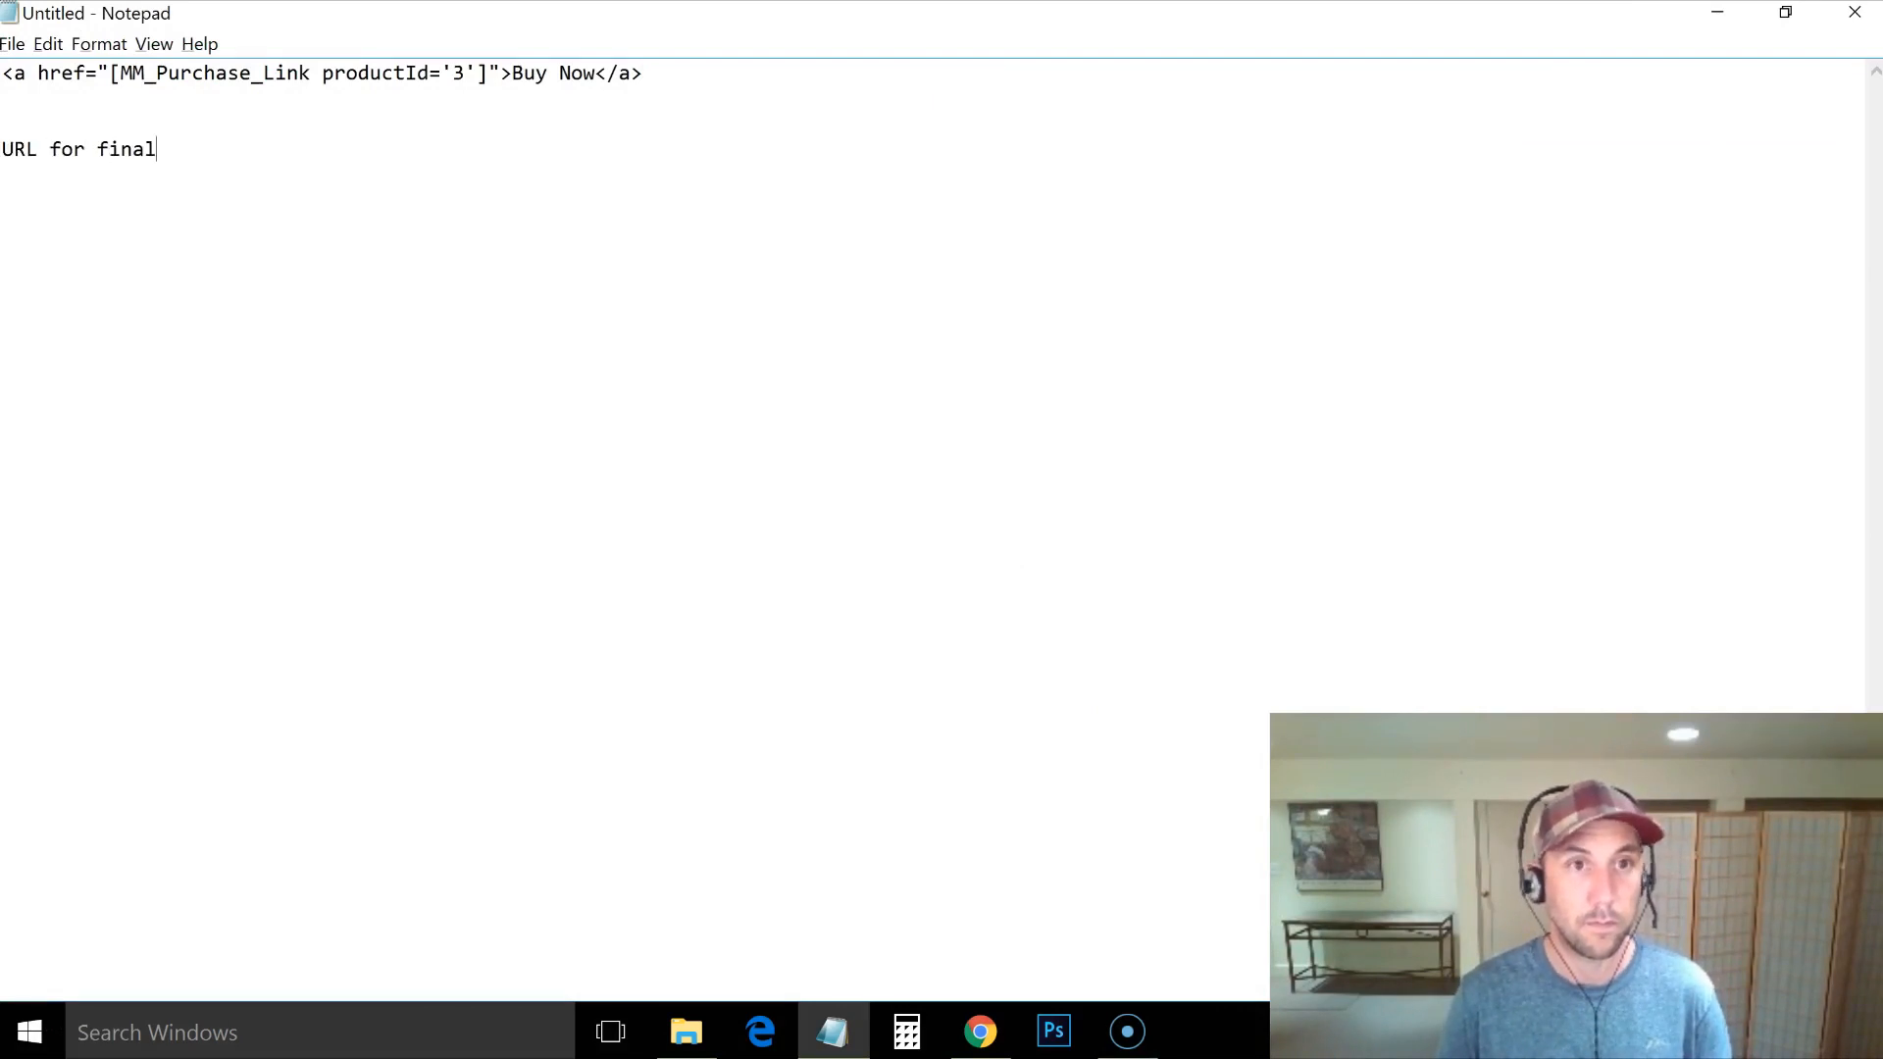
{"action": "type", "text": " thank you page:"}
{"action": "key", "text": "ctrl+v"}
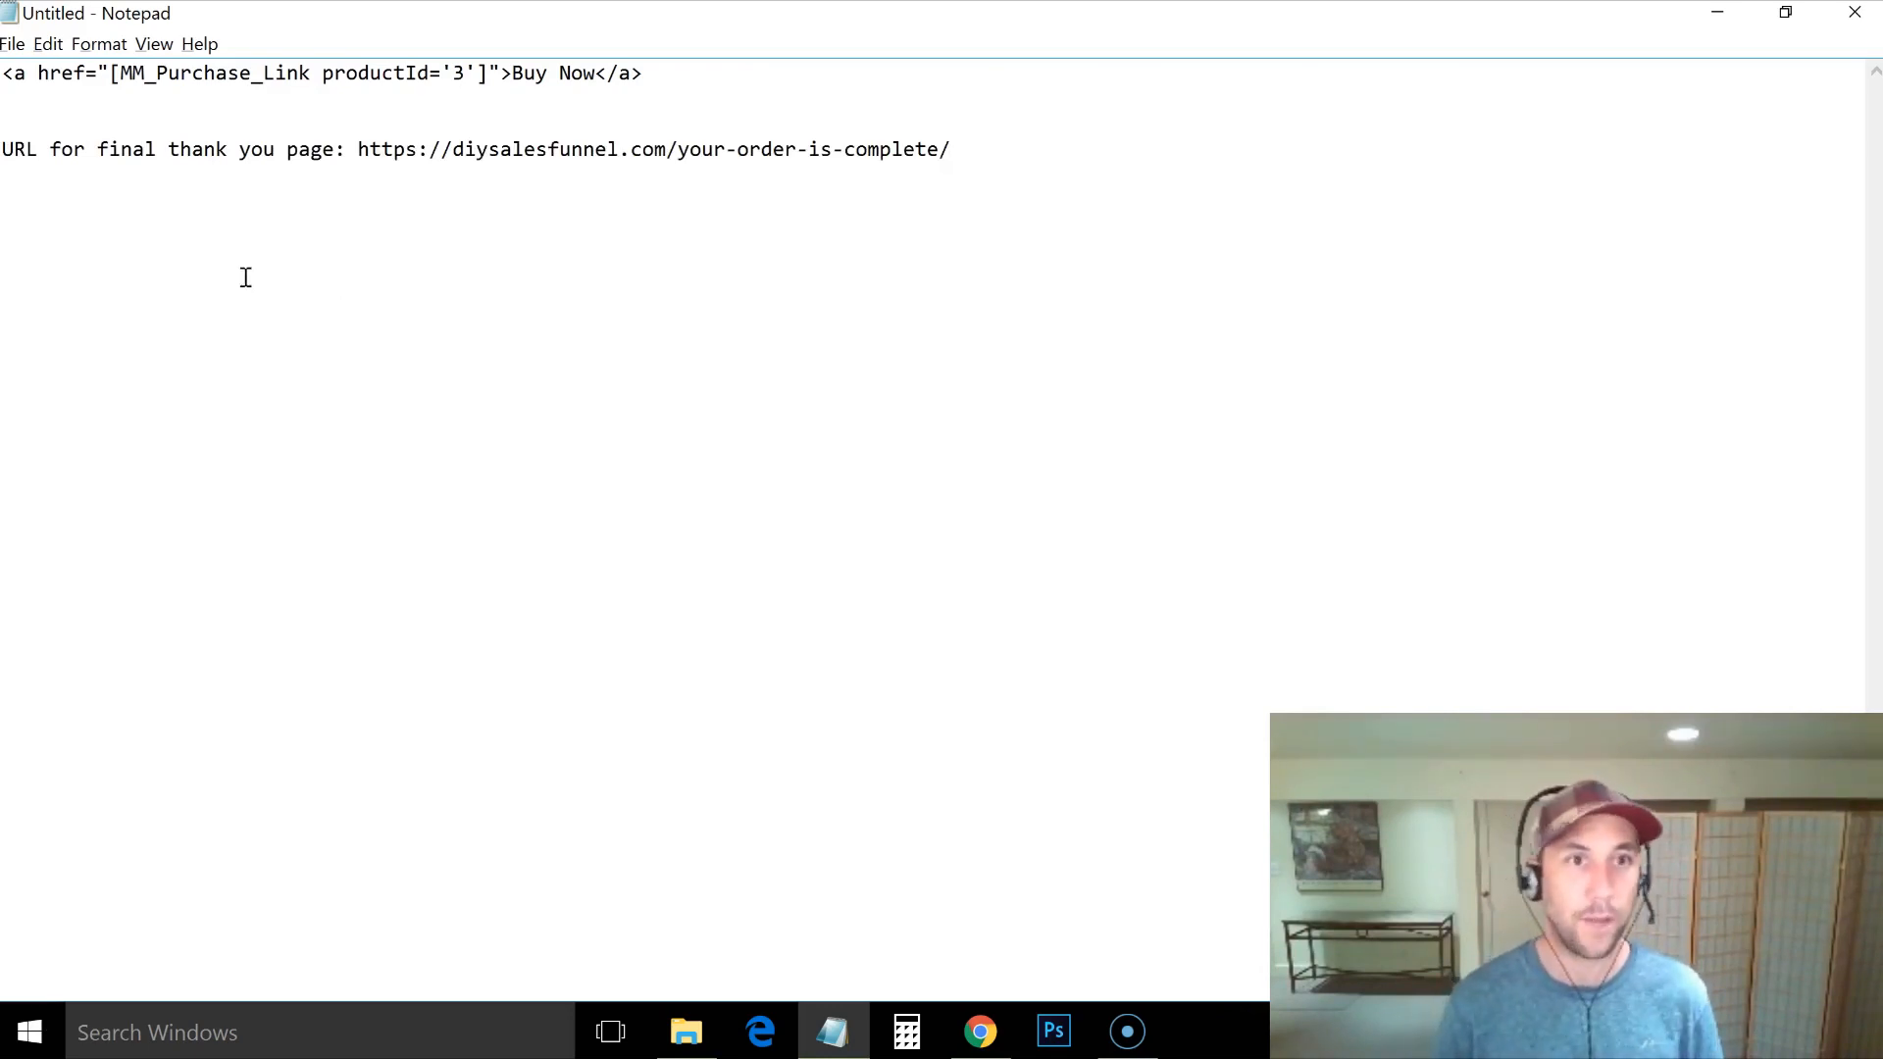
{"action": "key", "text": "alt+Tab"}
{"action": "left_click", "coordinate": [927, 423]}
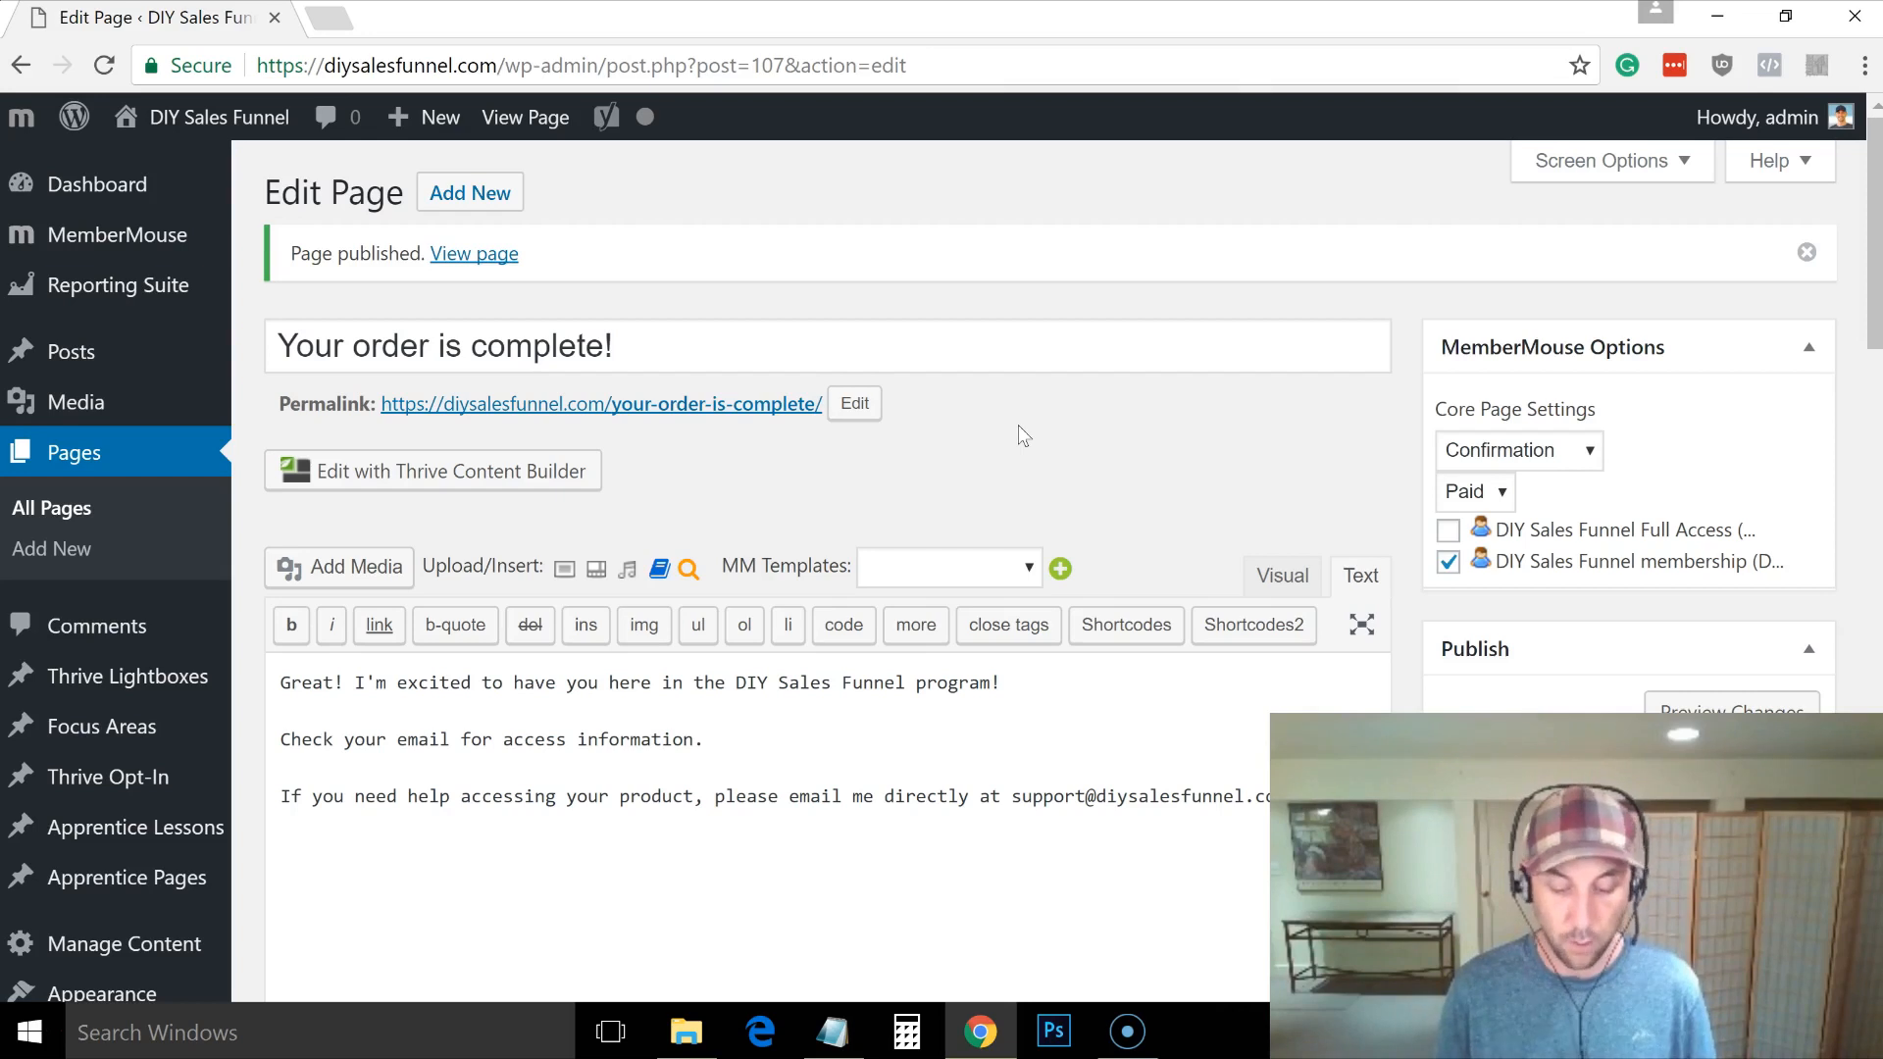
Step: From All Pages, scroll to the Thank You page marked Confirmation and open its editor
{"action": "left_click", "coordinate": [90, 506]}
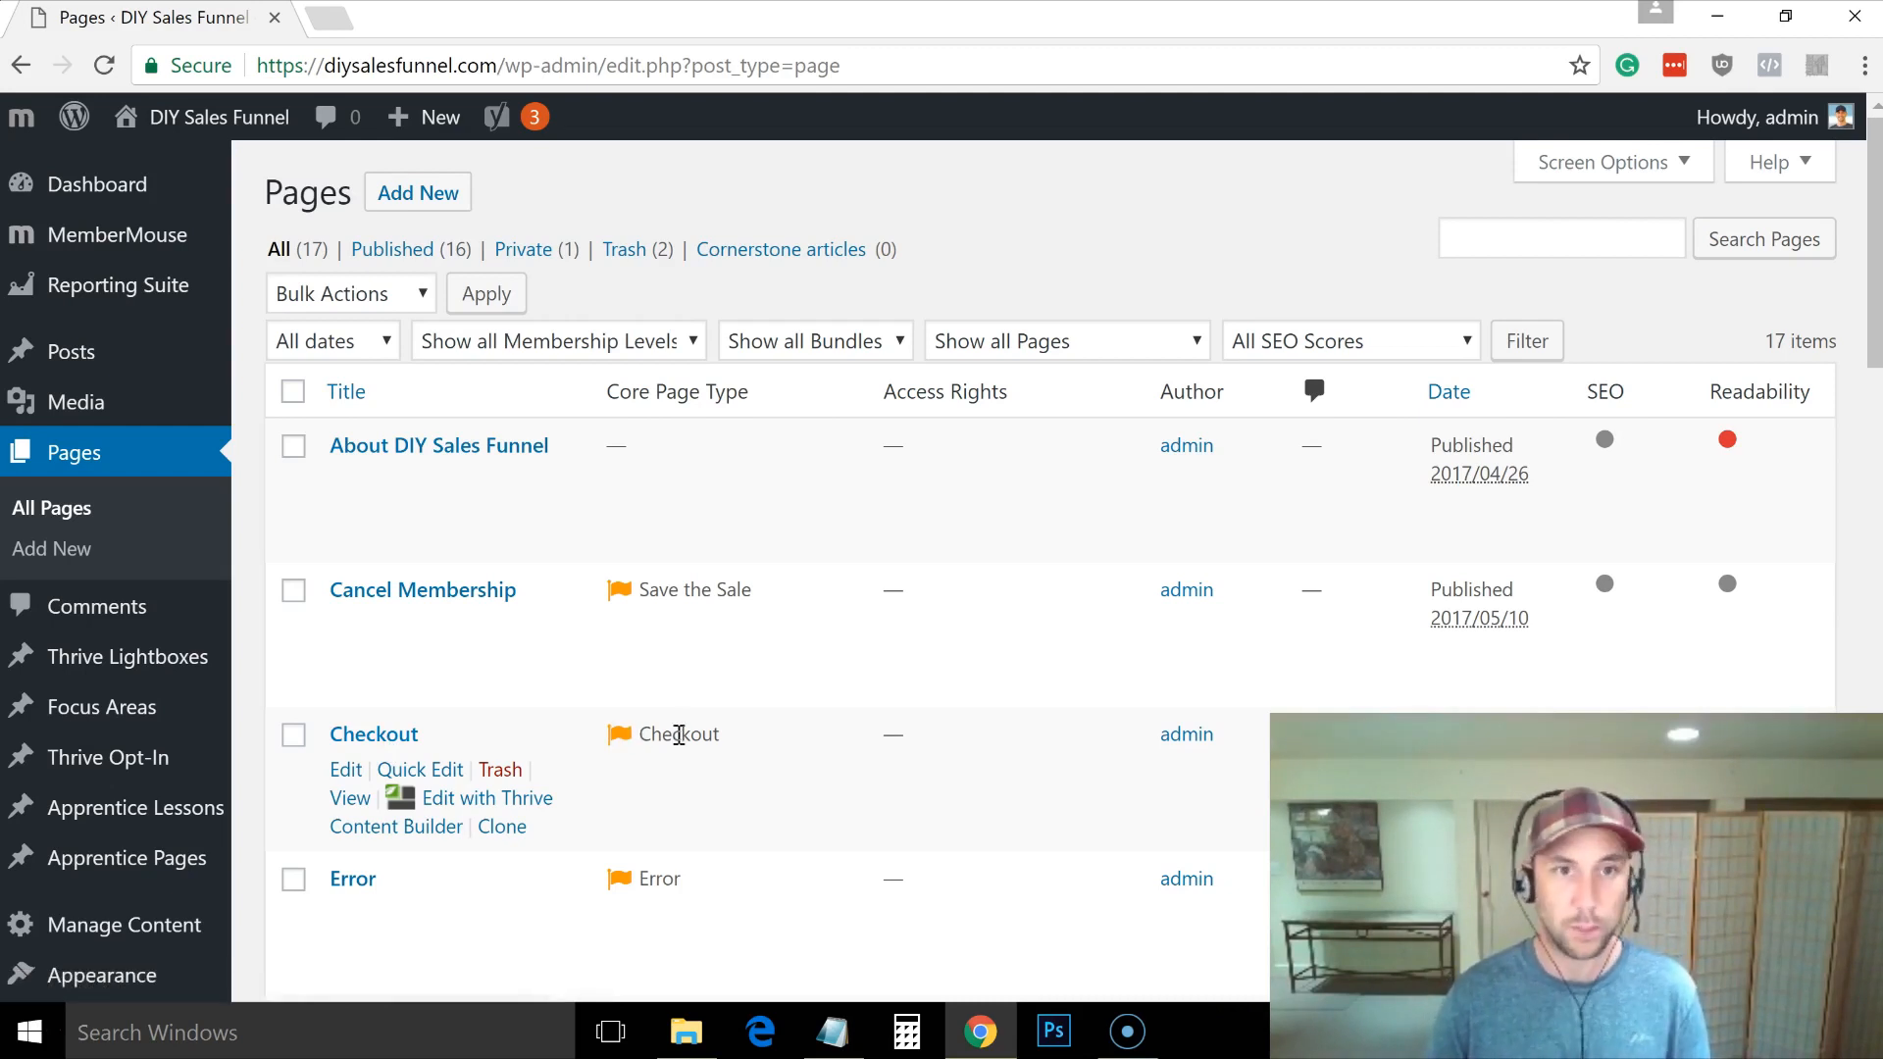
{"action": "left_click_drag", "start_coordinate": [1867, 333], "coordinate": [1866, 785]}
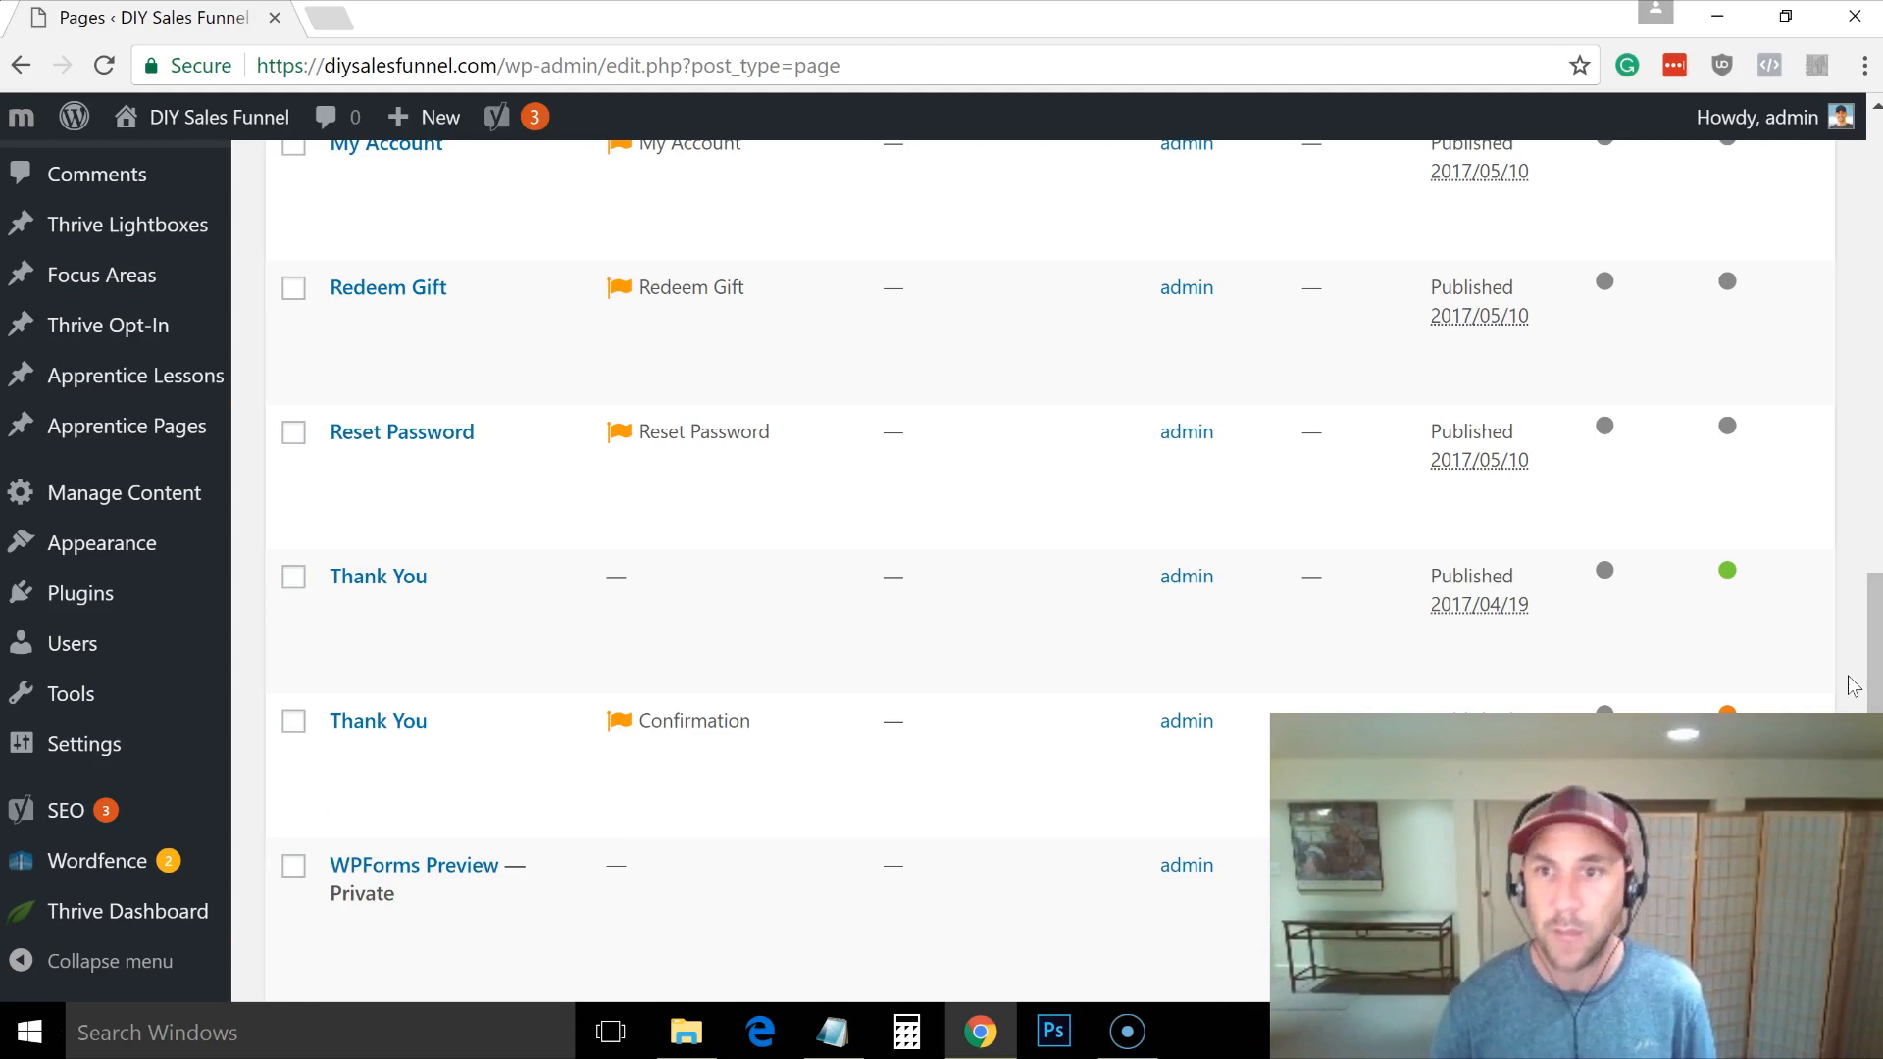
{"action": "left_click_drag", "start_coordinate": [1869, 686], "coordinate": [1828, 239]}
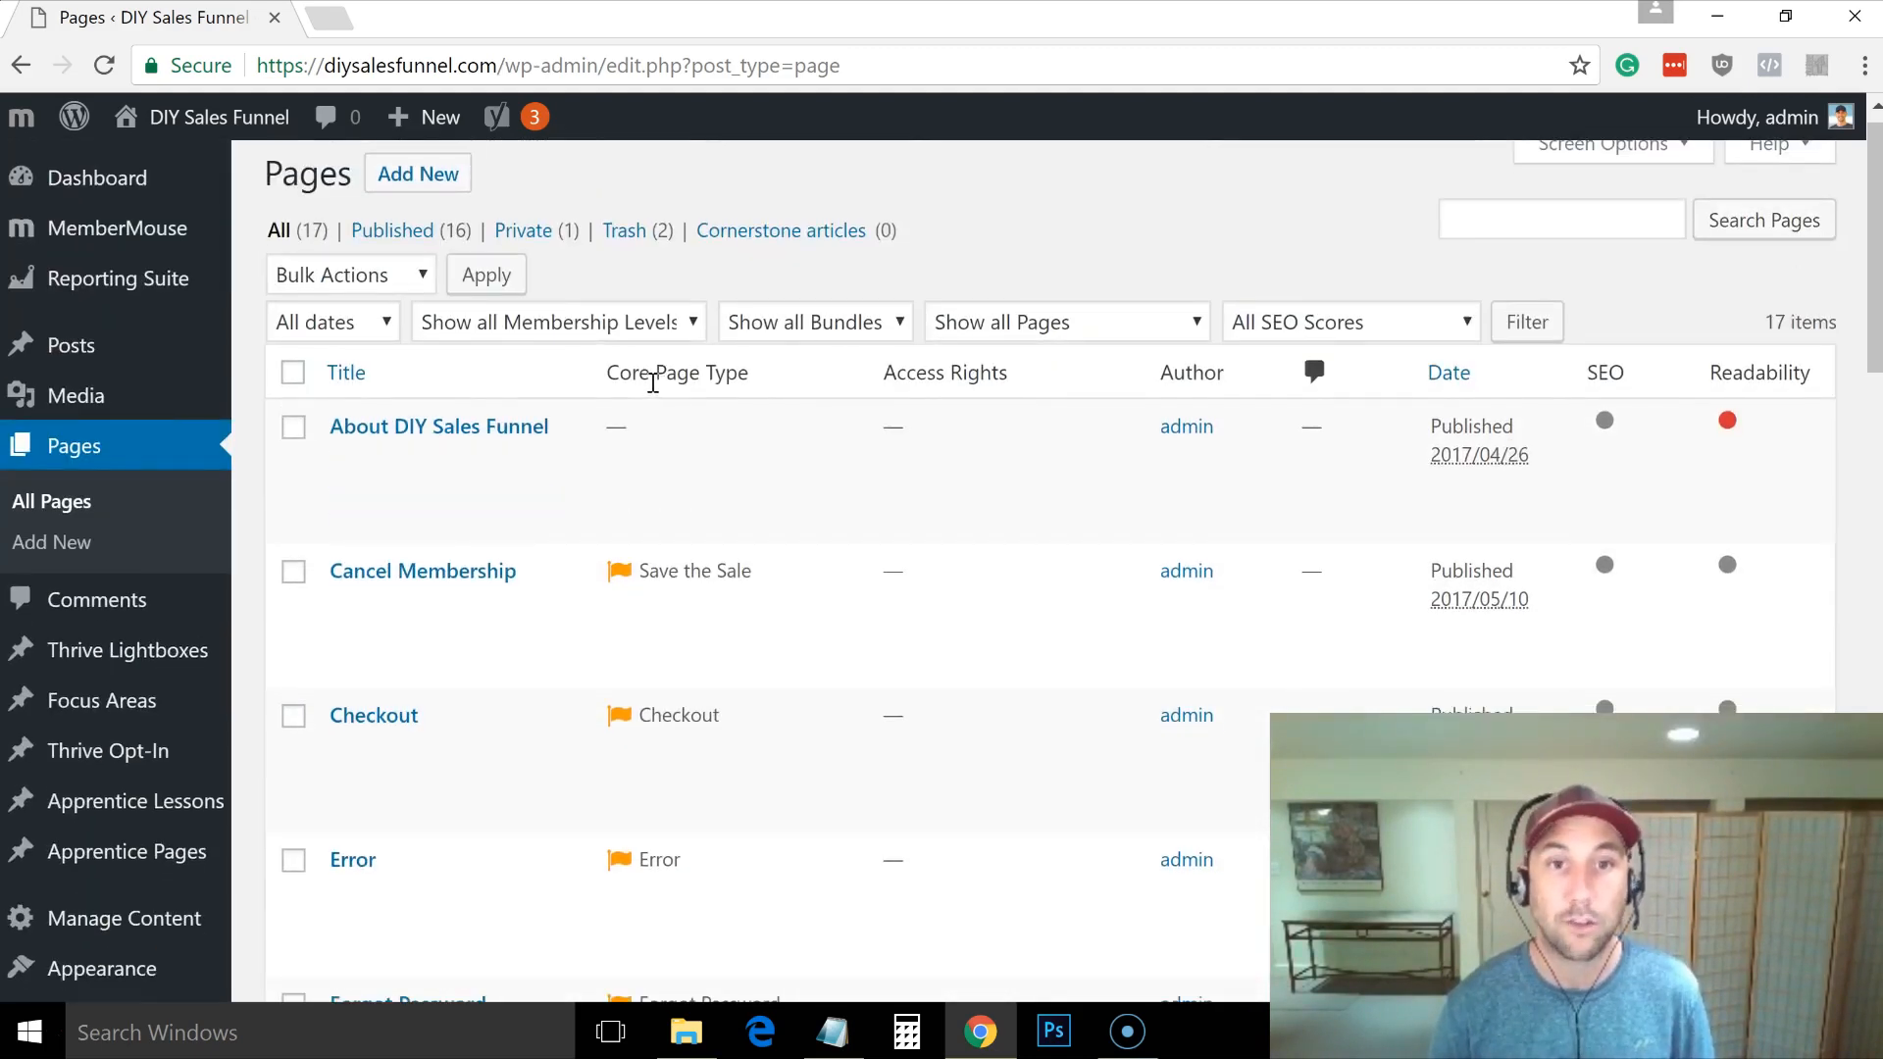
{"action": "left_click_drag", "start_coordinate": [1870, 314], "coordinate": [1870, 765]}
{"action": "left_click", "coordinate": [345, 675]}
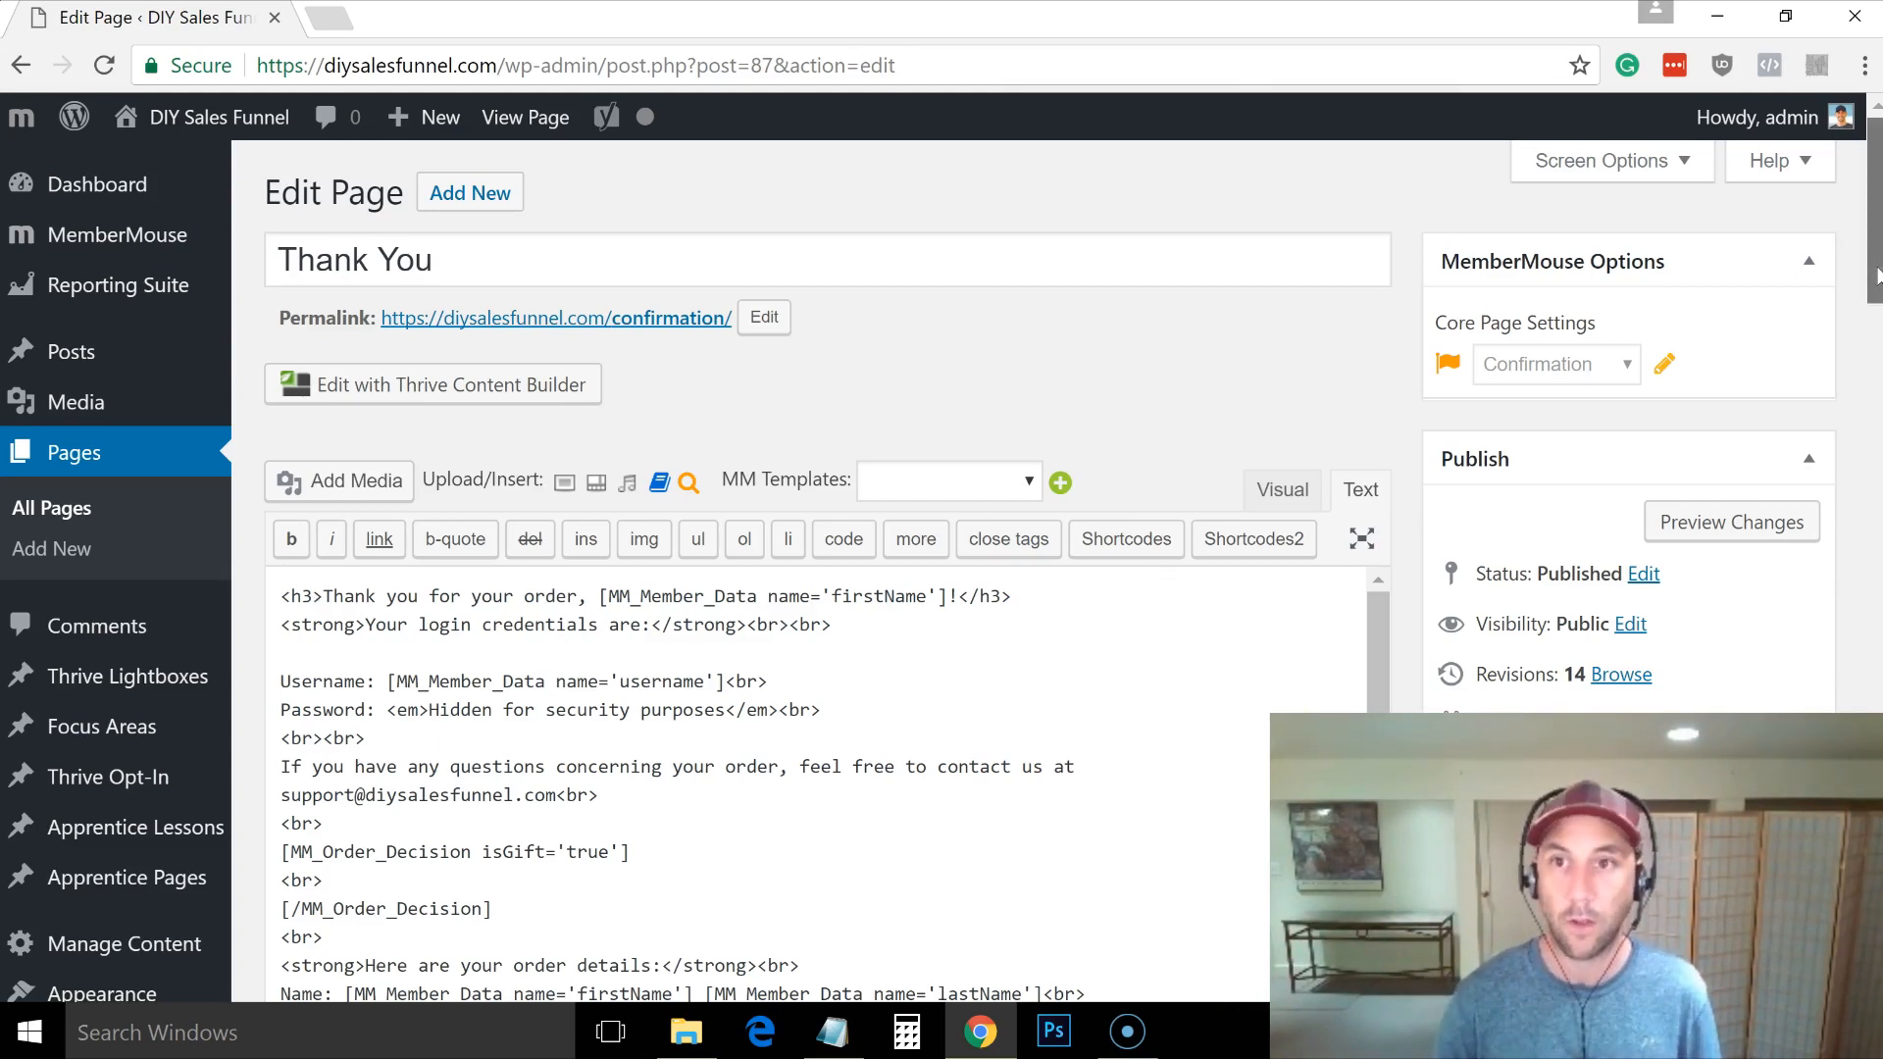
Step: Select and delete all the Thank You page's HTML, including its MemberMouse SmartTags
{"action": "scroll", "coordinate": [1871, 299], "scroll_direction": "down", "scroll_amount": 1}
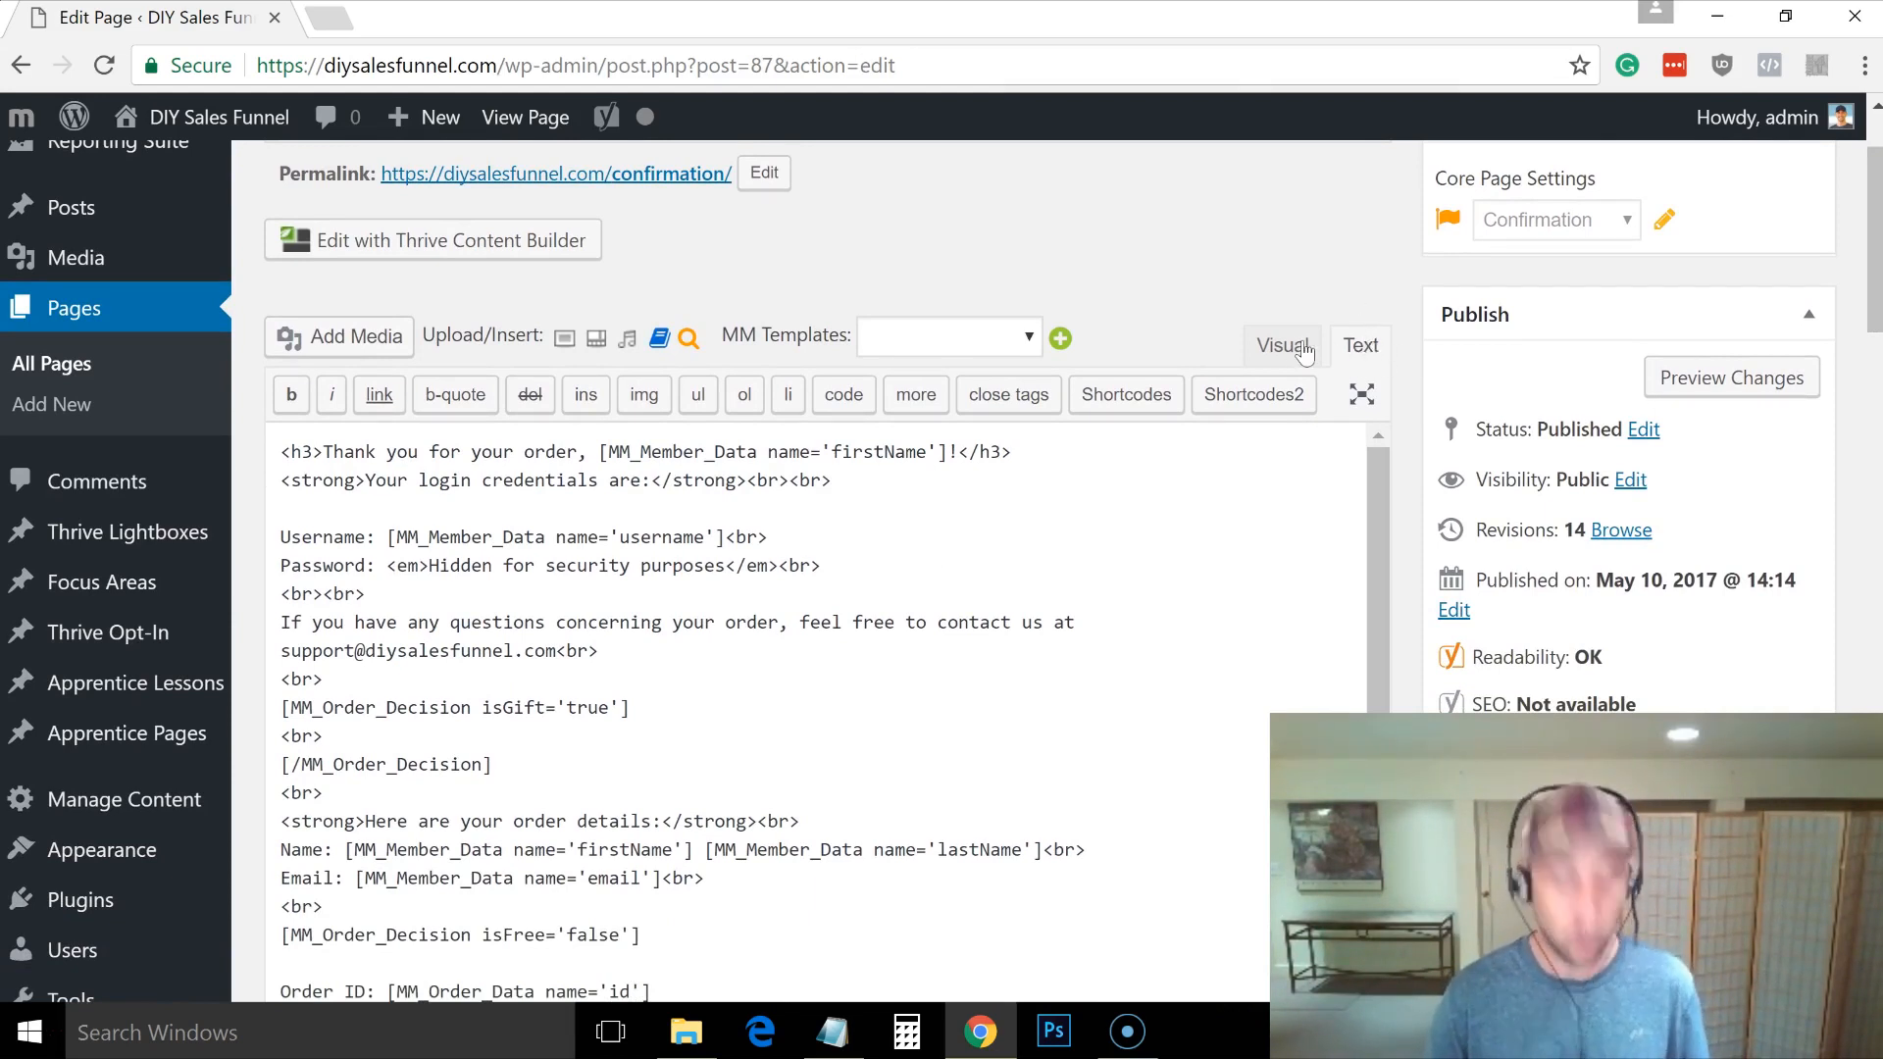
{"action": "key", "text": "alt+Tab"}
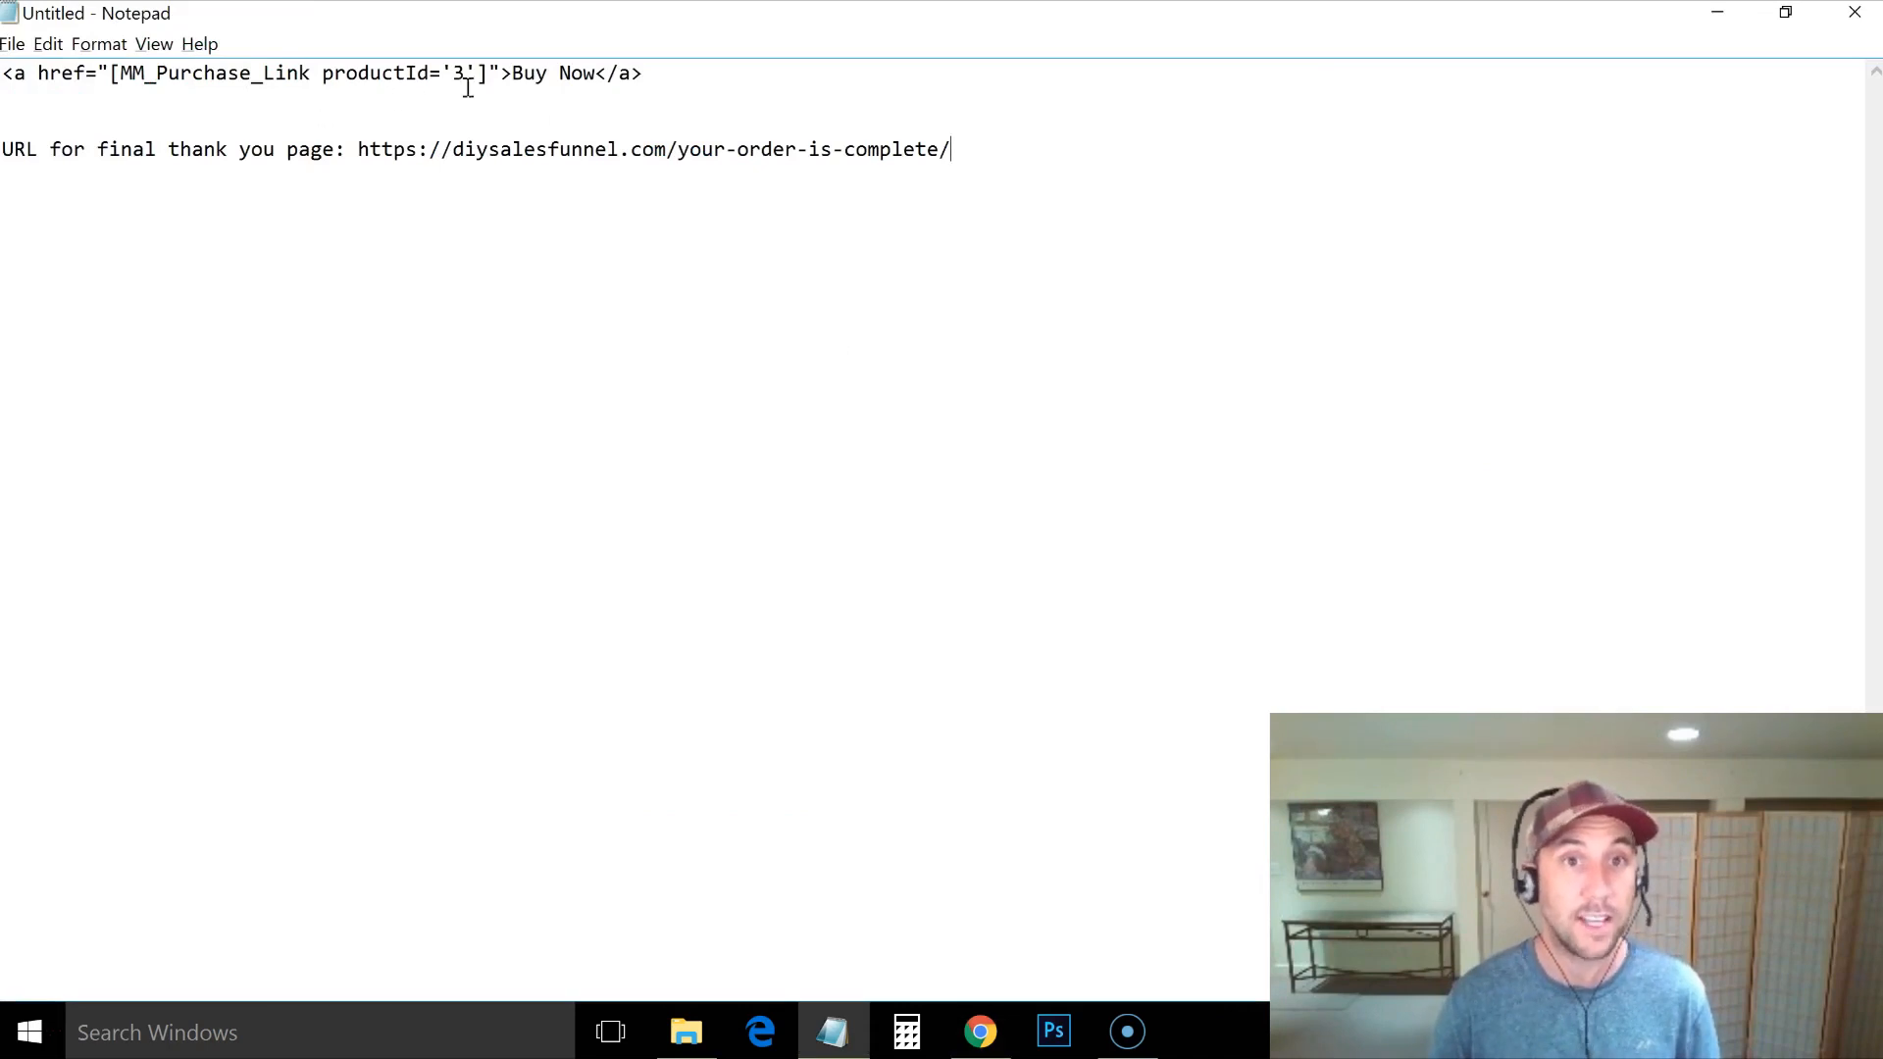
{"action": "key", "text": "alt+Tab"}
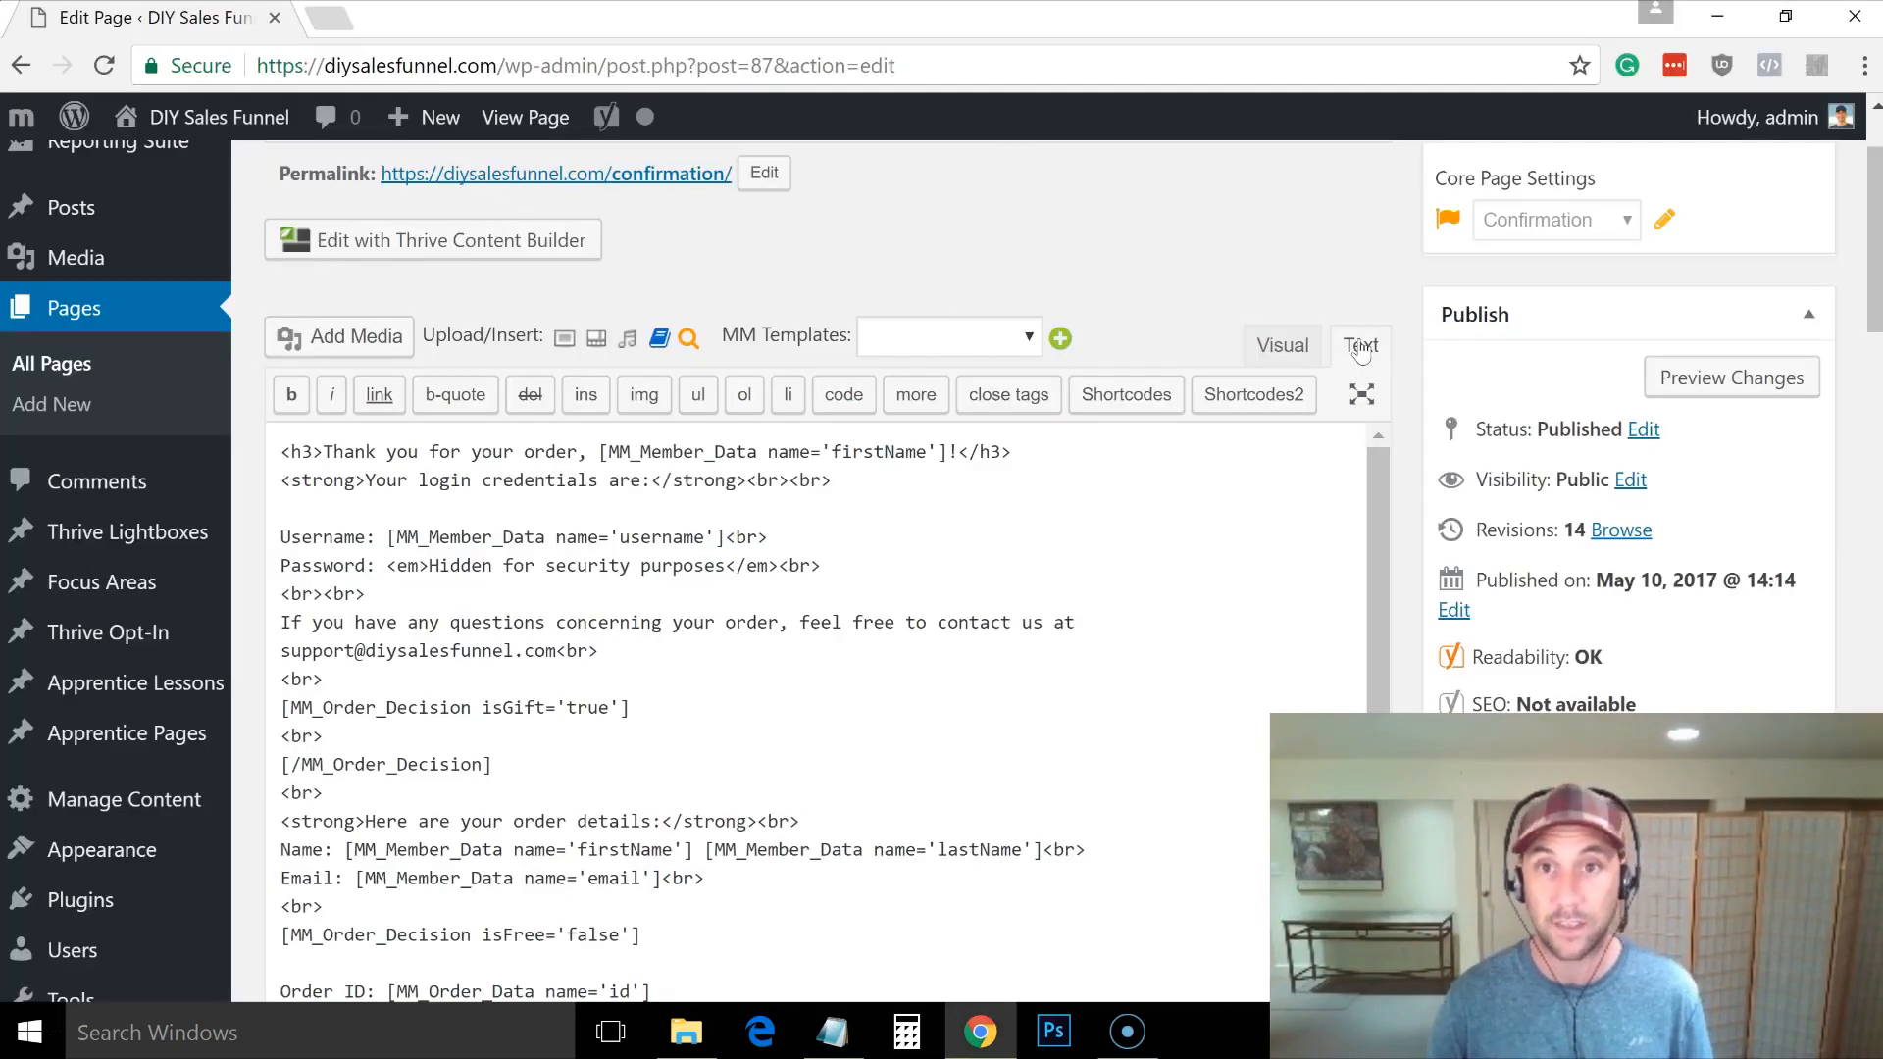
{"action": "left_click", "coordinate": [766, 594]}
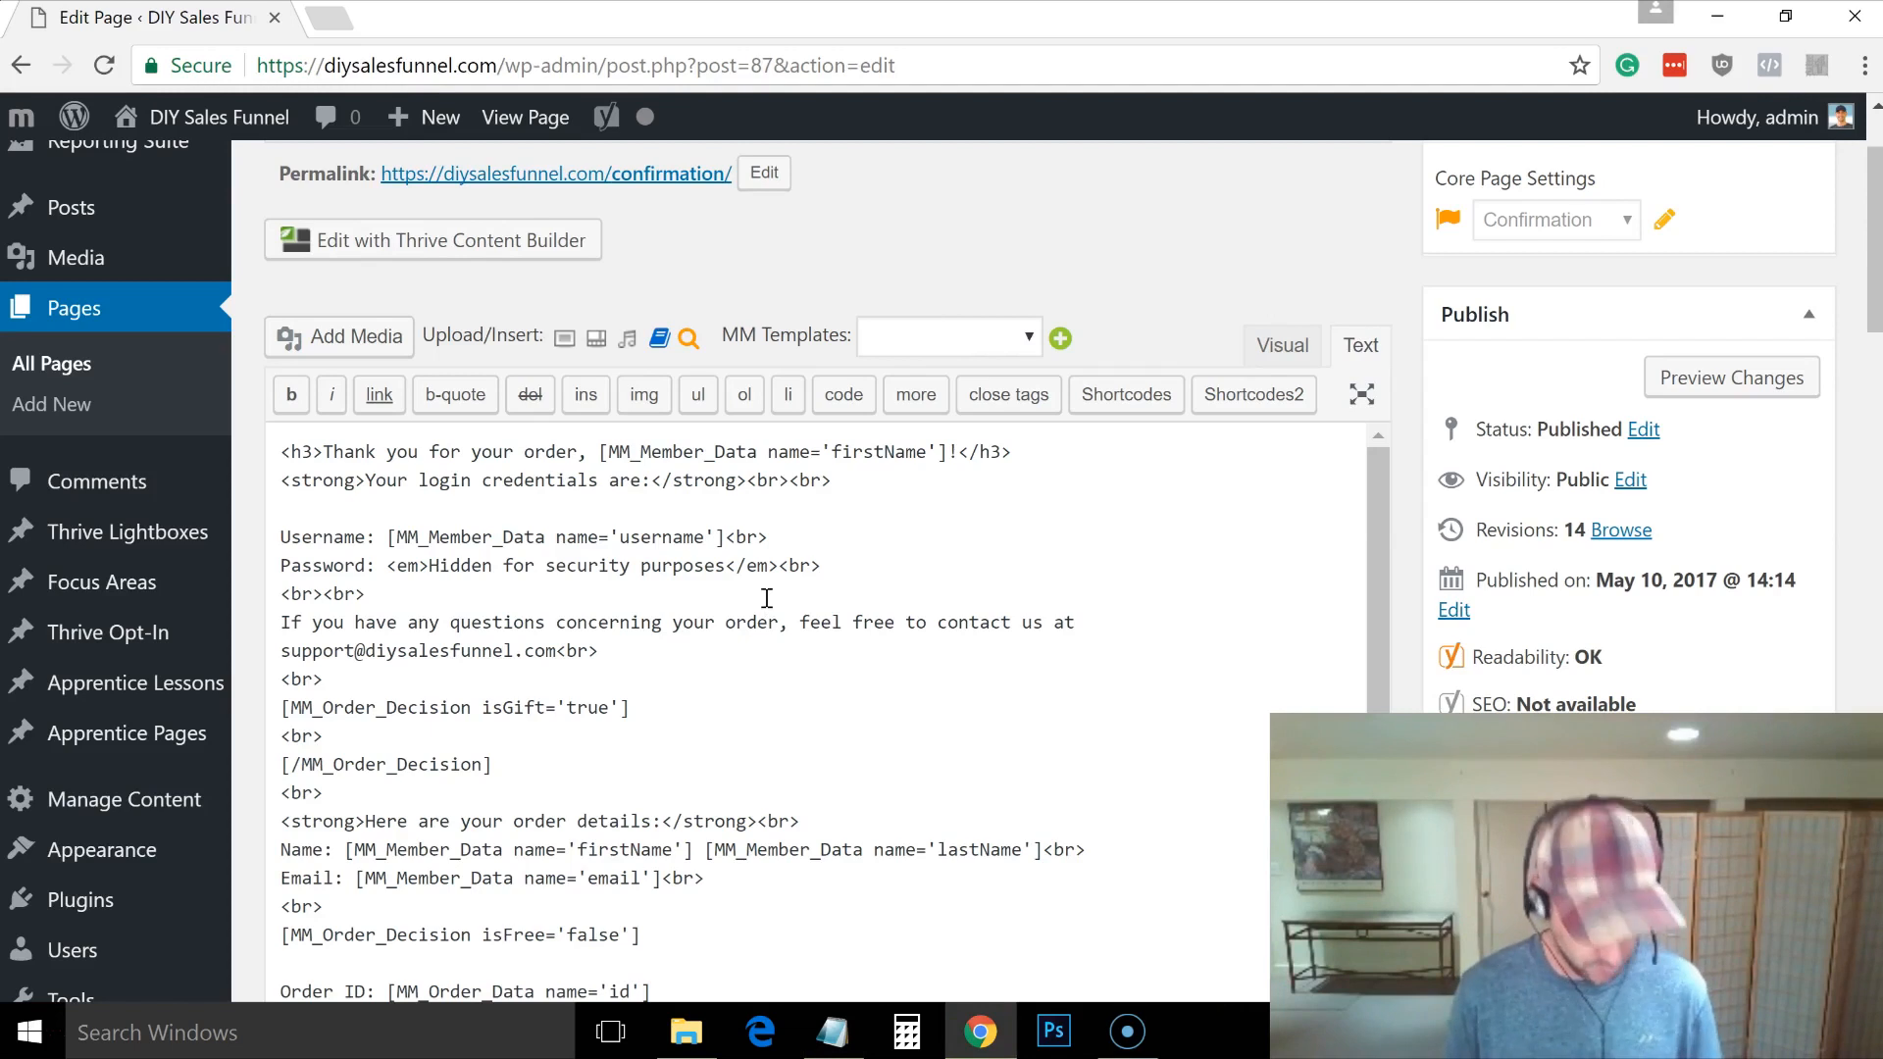
{"action": "key", "text": "ctrl+a"}
{"action": "key", "text": "BackSpace"}
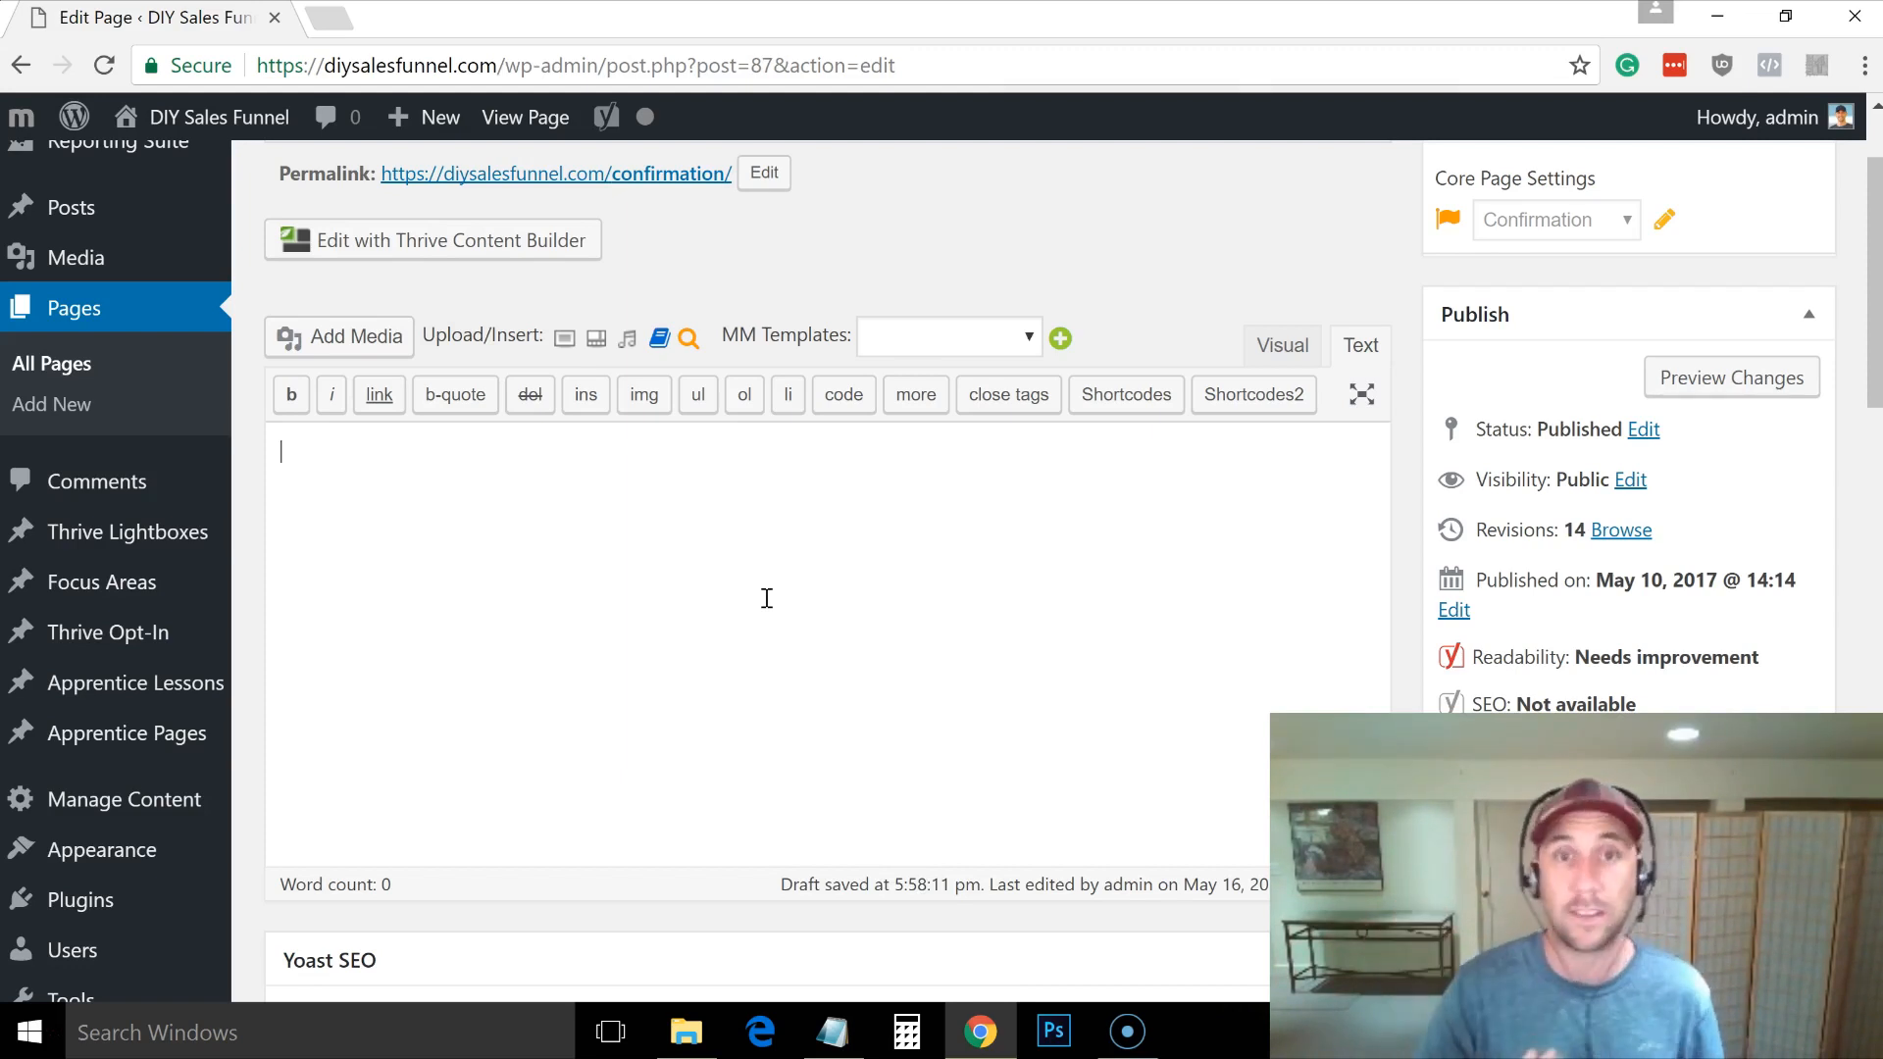
Step: Write the upsell pitch: the DIY Sales Funnel intro, $17-per-month group access, and the no-thanks prompt
{"action": "type", "text": "Great!  Excited to share the DIY Sales Funnel video series with you..."}
{"action": "key", "text": "Return"}
{"action": "key", "text": "Return"}
{"action": "type", "text": "Now, yo"}
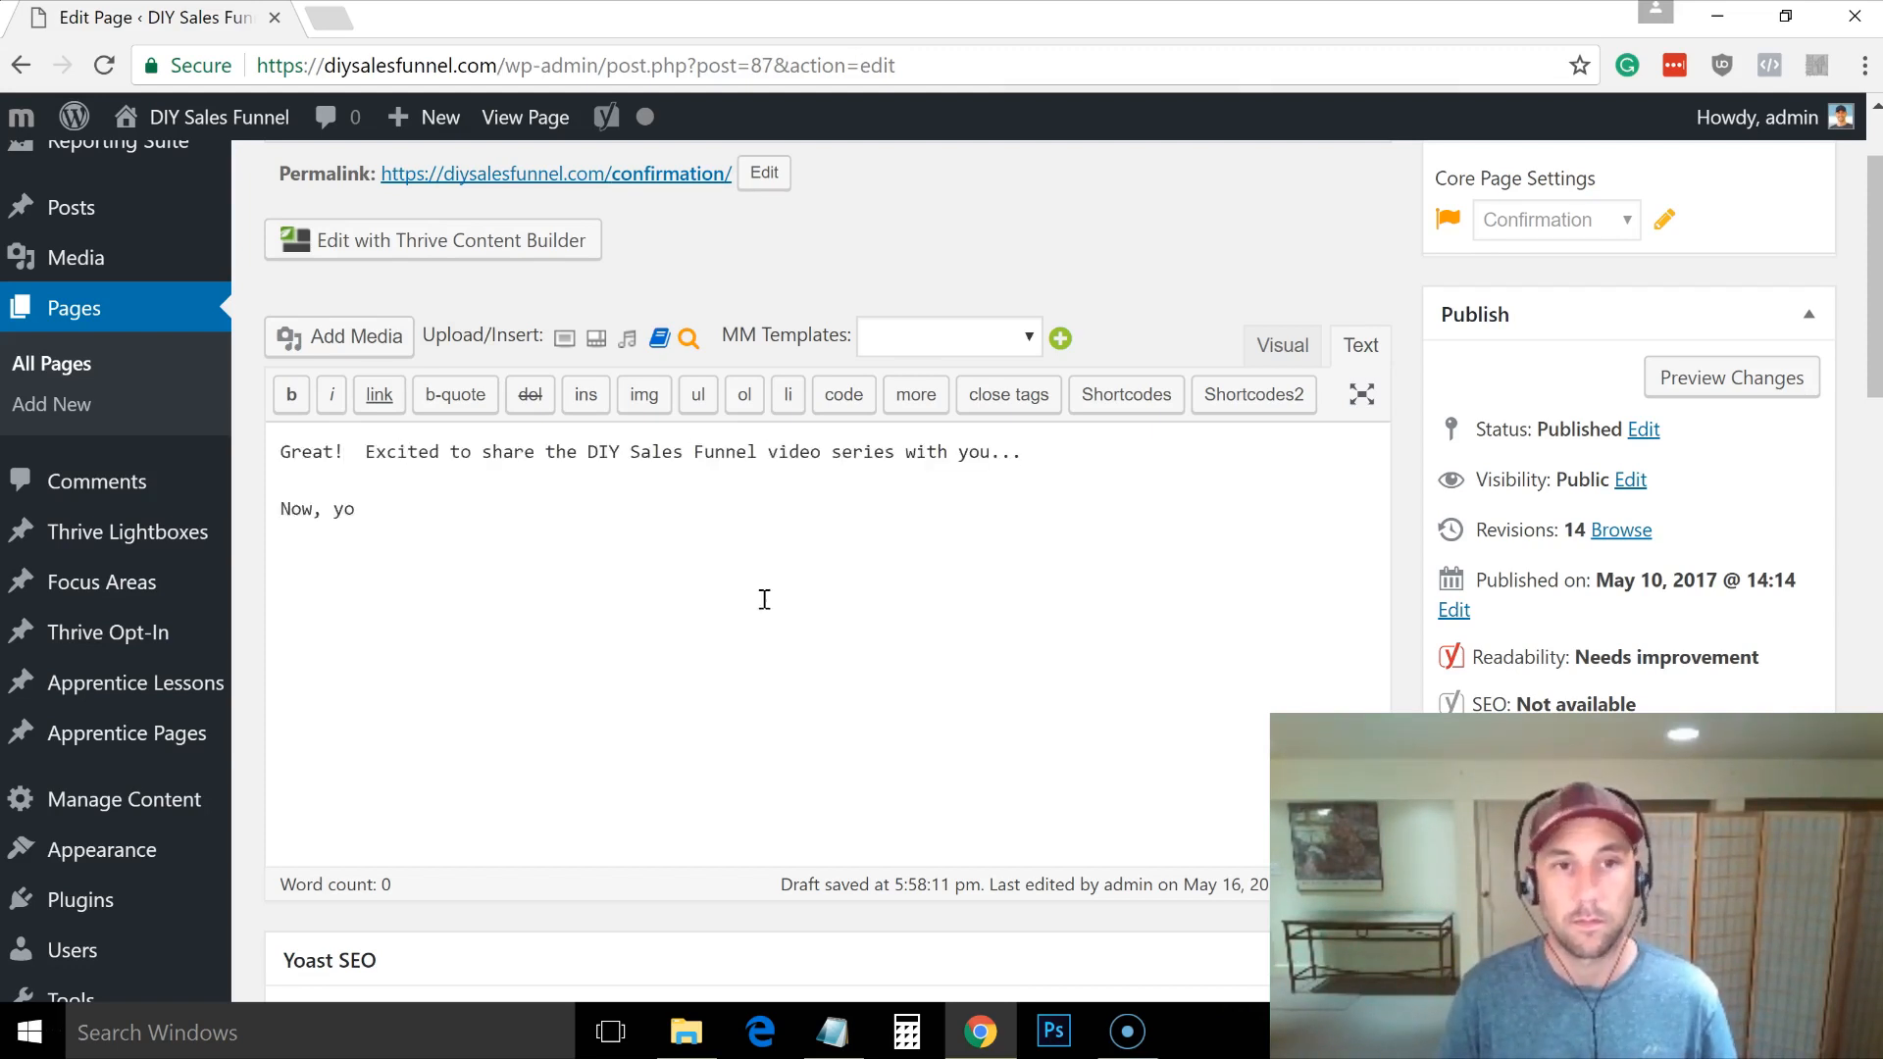
{"action": "type", "text": "u may have questions as you go through the program and to help you solve those questions FAST, I've designed a "}
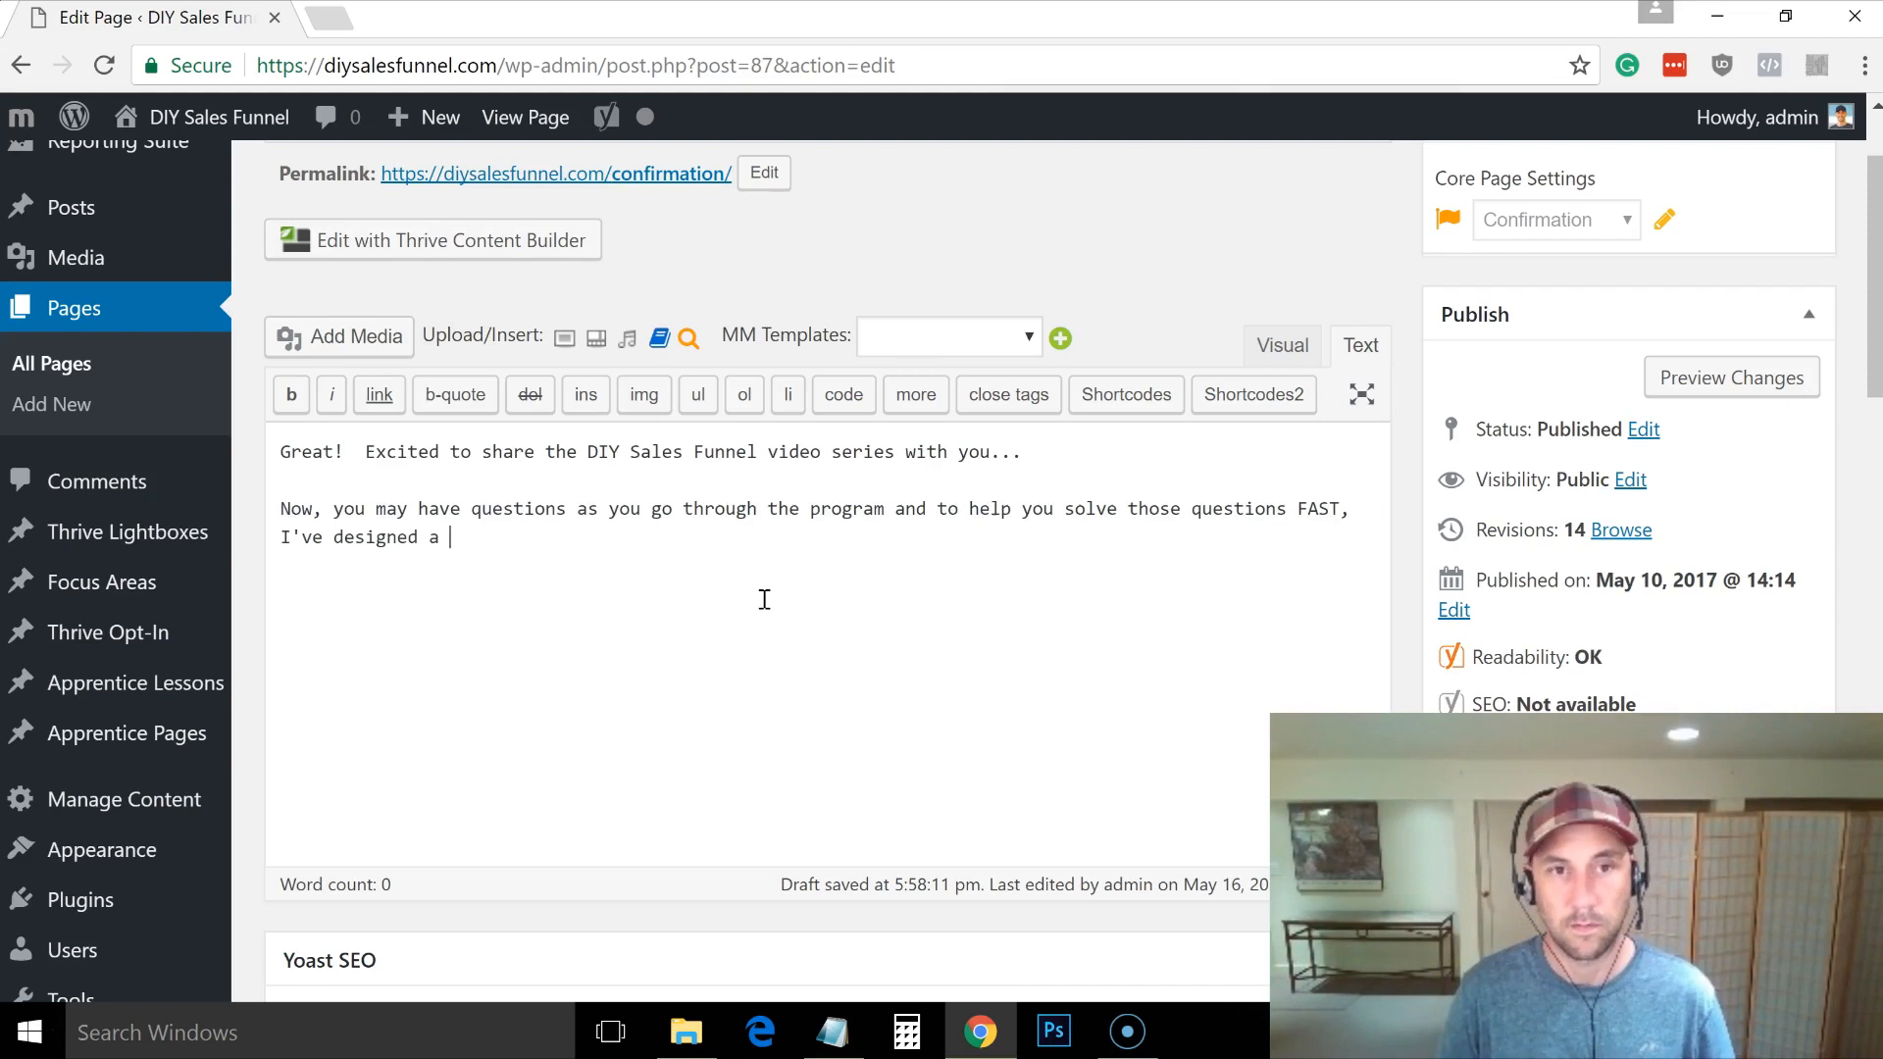
{"action": "type", "text": "membership program and a secret private Facebook group where you can"}
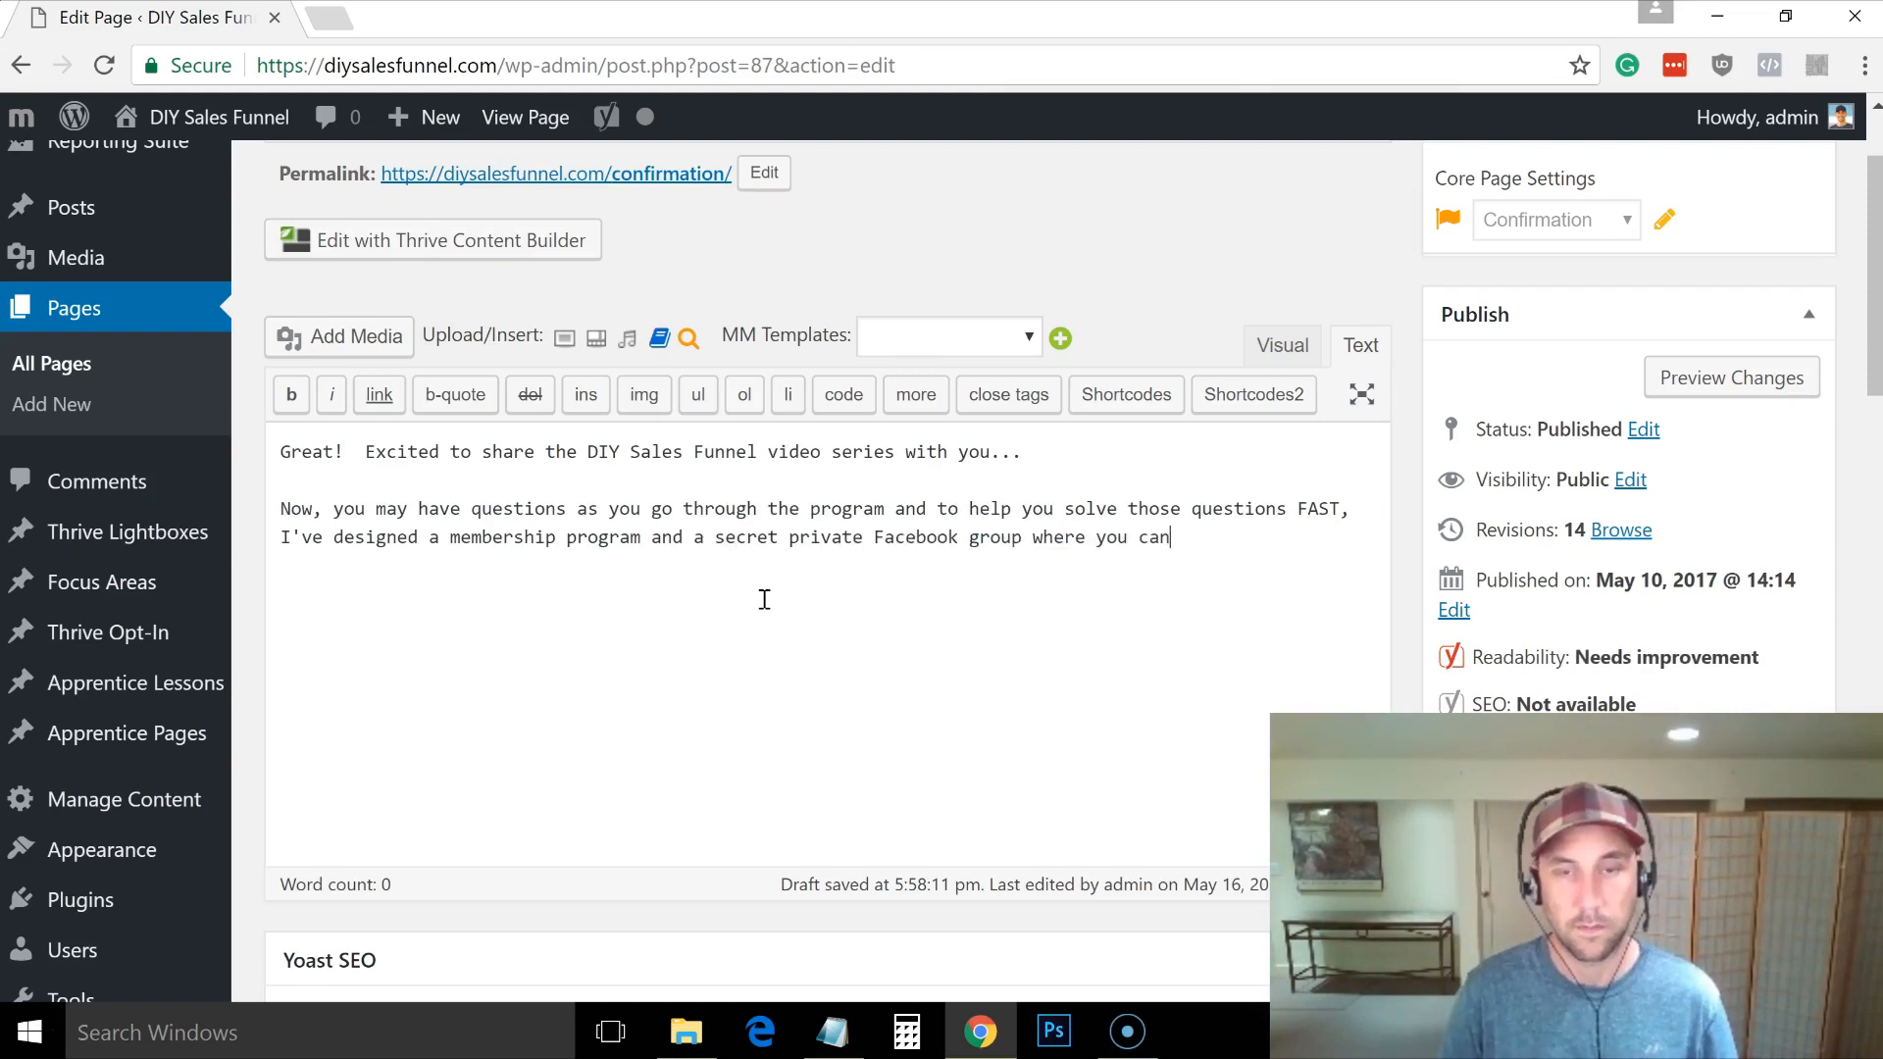
{"action": "type", "text": " ask me questions and get help building your funnel."}
{"action": "key", "text": "Return"}
{"action": "key", "text": "Return"}
{"action": "type", "text": "Access costs $17 per month and if you would like to join, just click the 'YES! I Want Access To The Private Group' link below."}
{"action": "key", "text": "Return"}
{"action": "key", "text": "Return"}
{"action": "type", "text": "Or, click the no thanks link below that."}
{"action": "key", "text": "Return"}
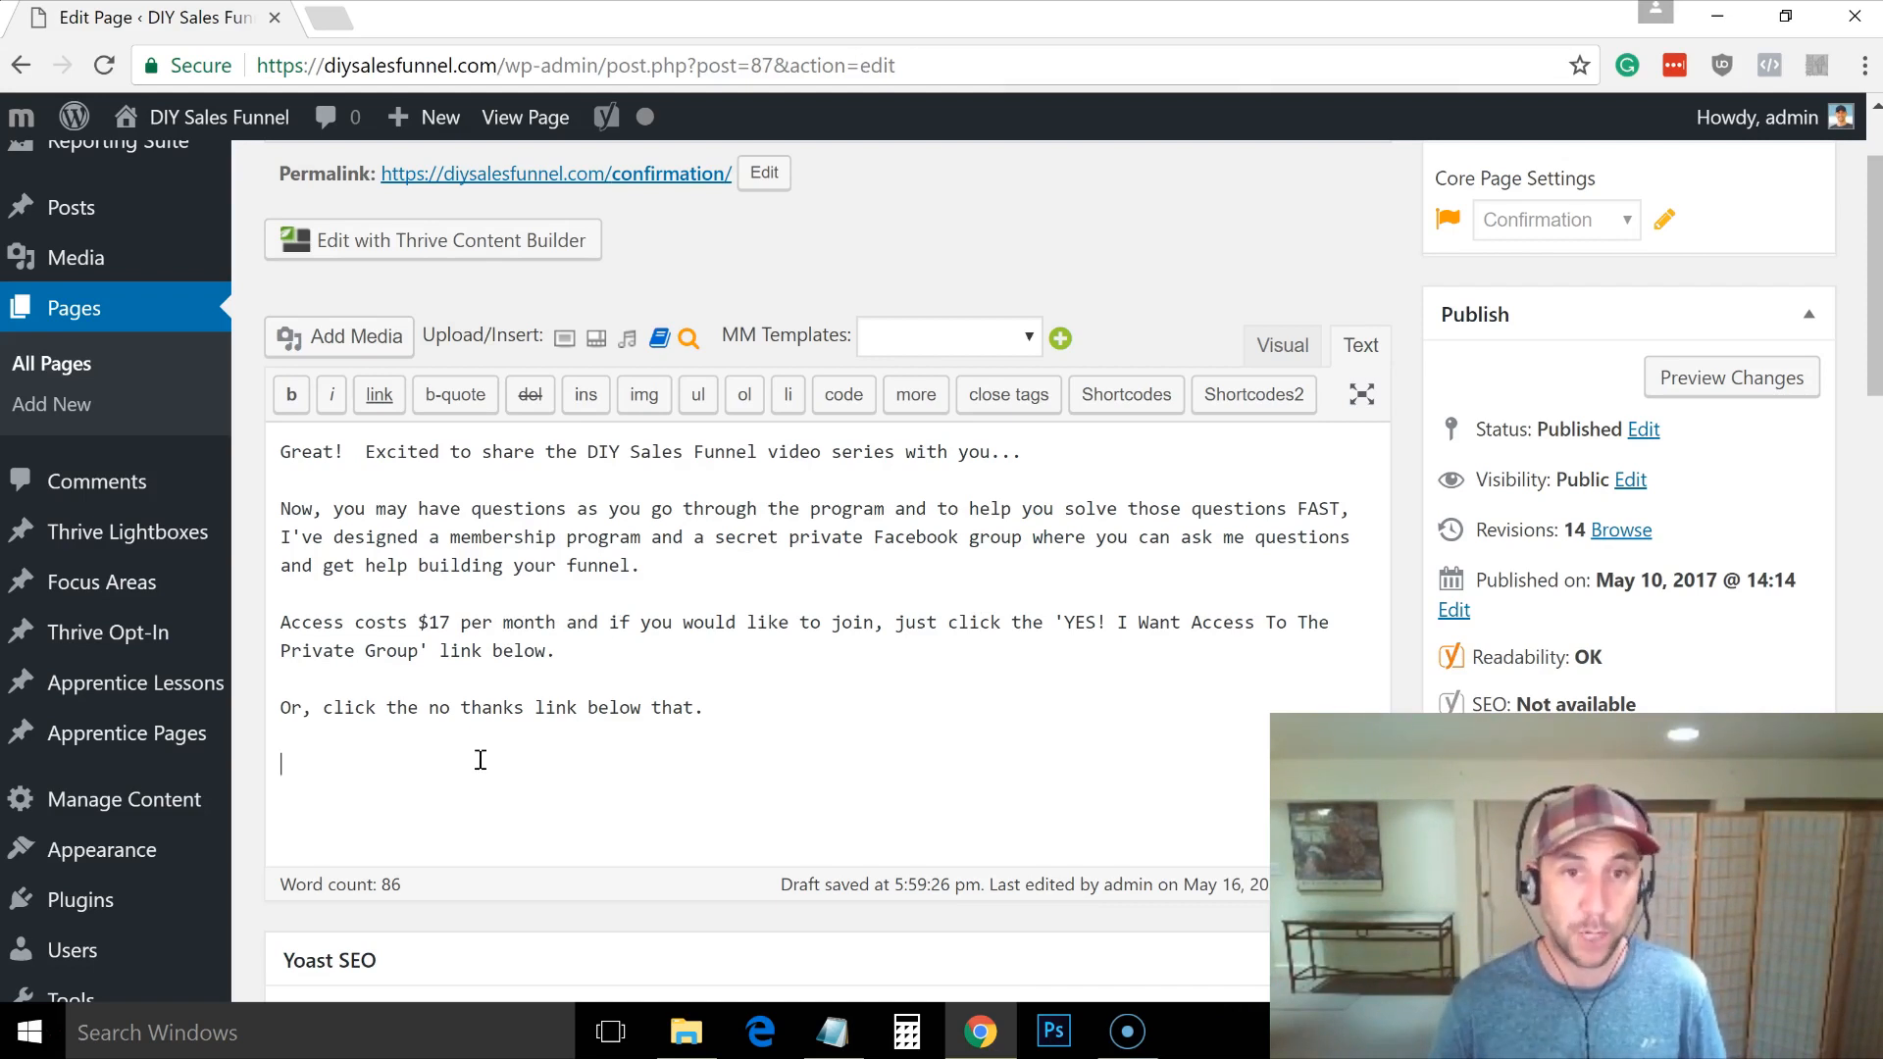
Step: Copy the final thank-you page URL from the Notepad notes into the clipboard
{"action": "key", "text": "alt+Tab"}
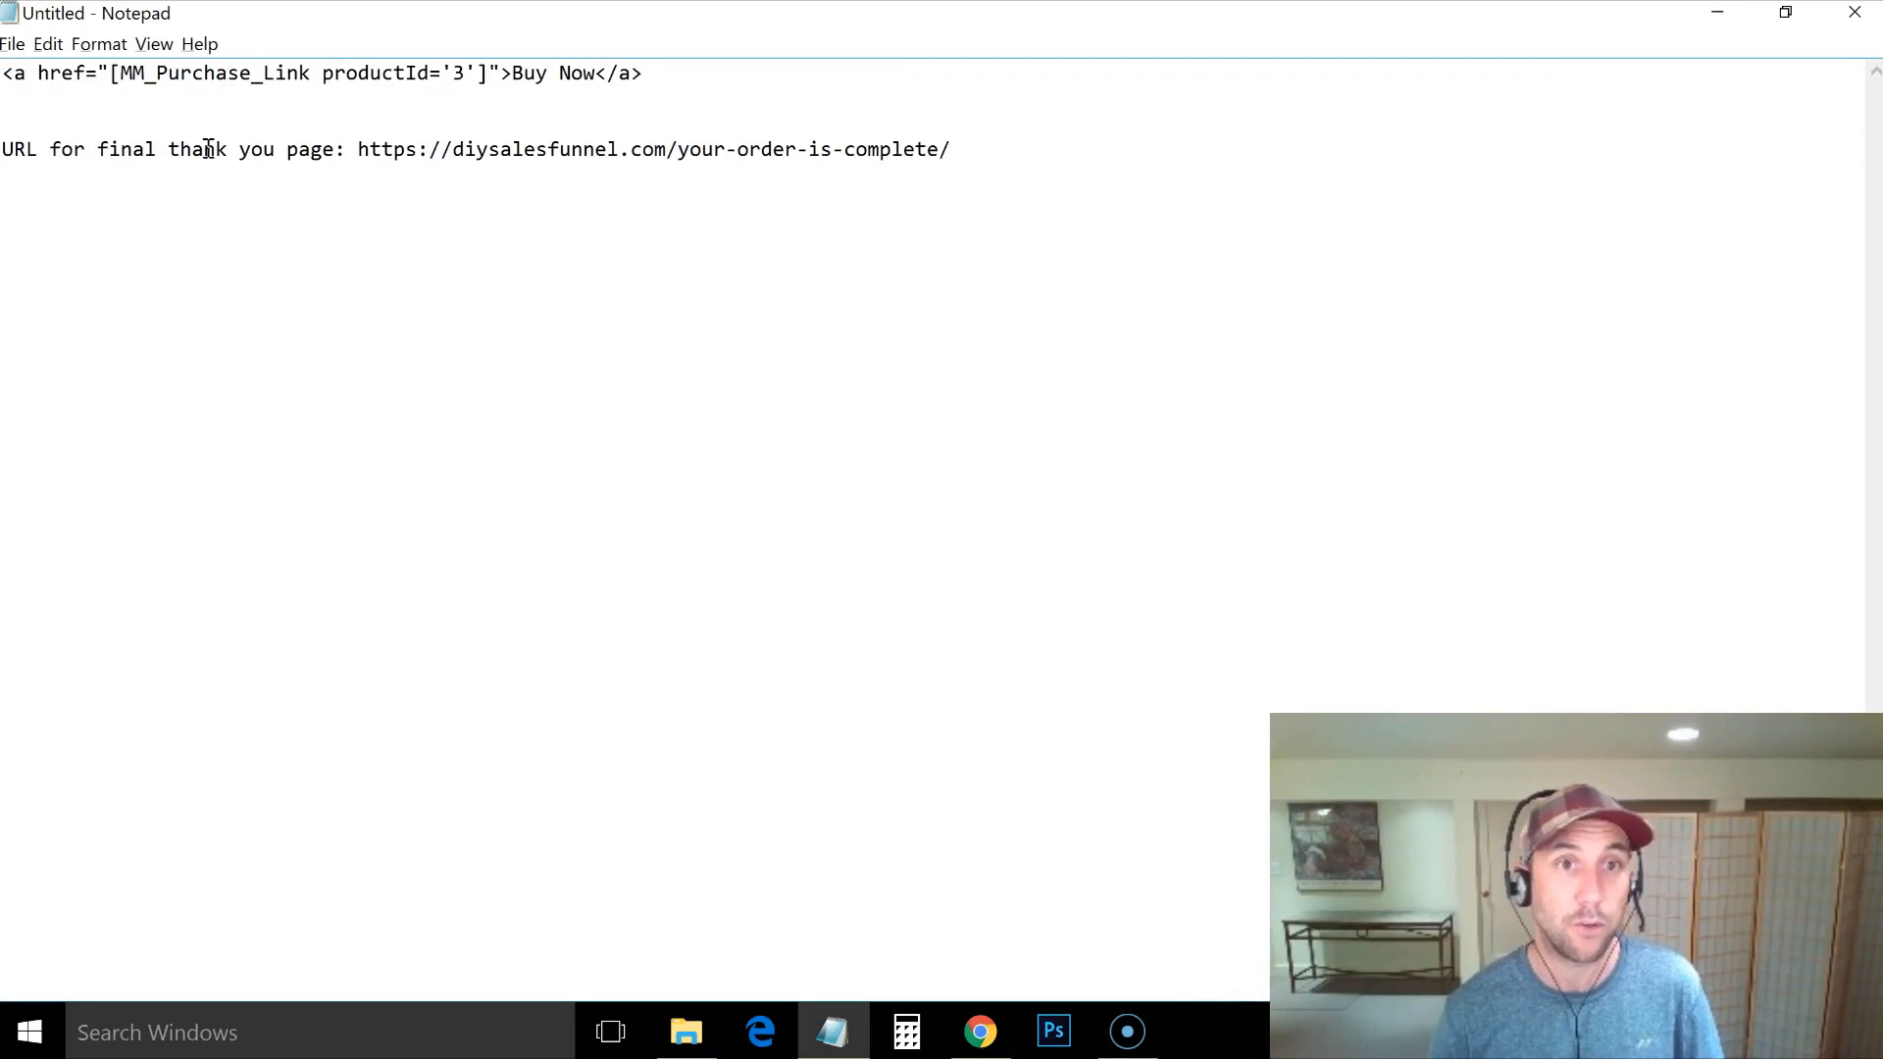
{"action": "left_click_drag", "start_coordinate": [358, 149], "coordinate": [975, 169]}
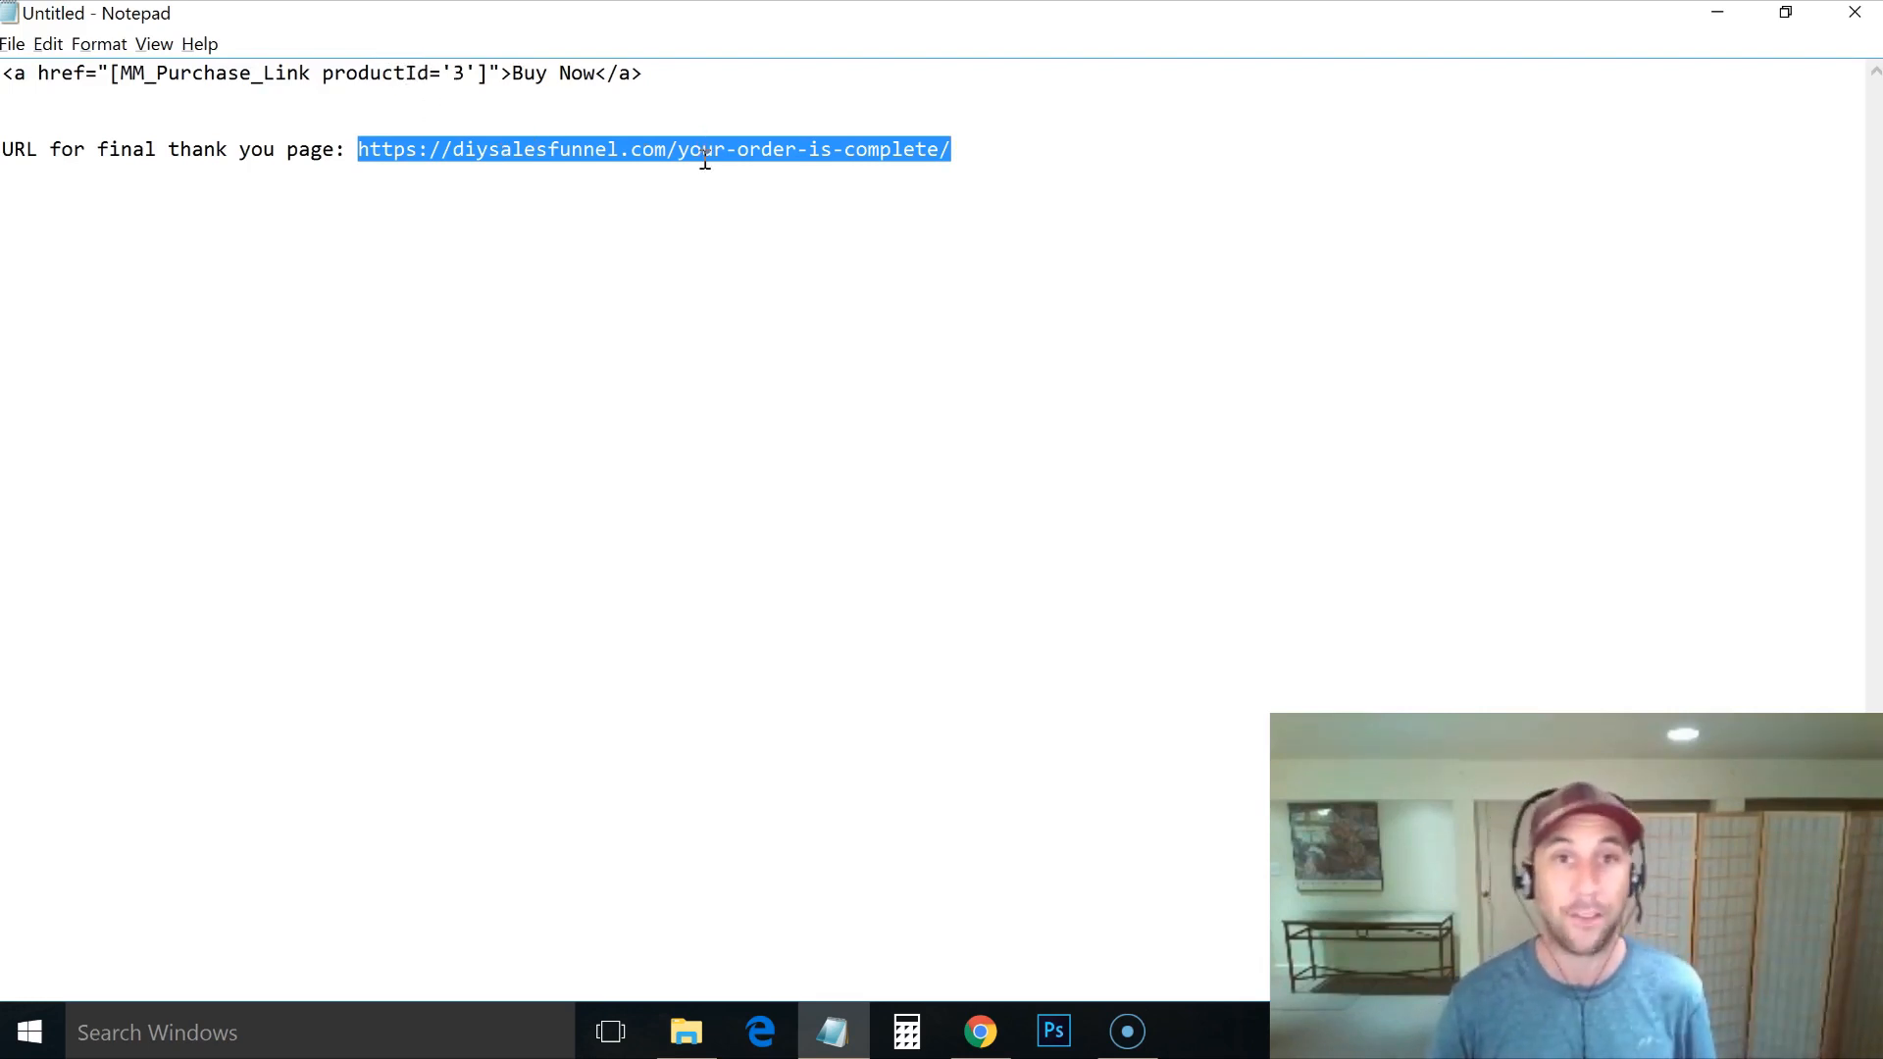
{"action": "key", "text": "alt+Tab"}
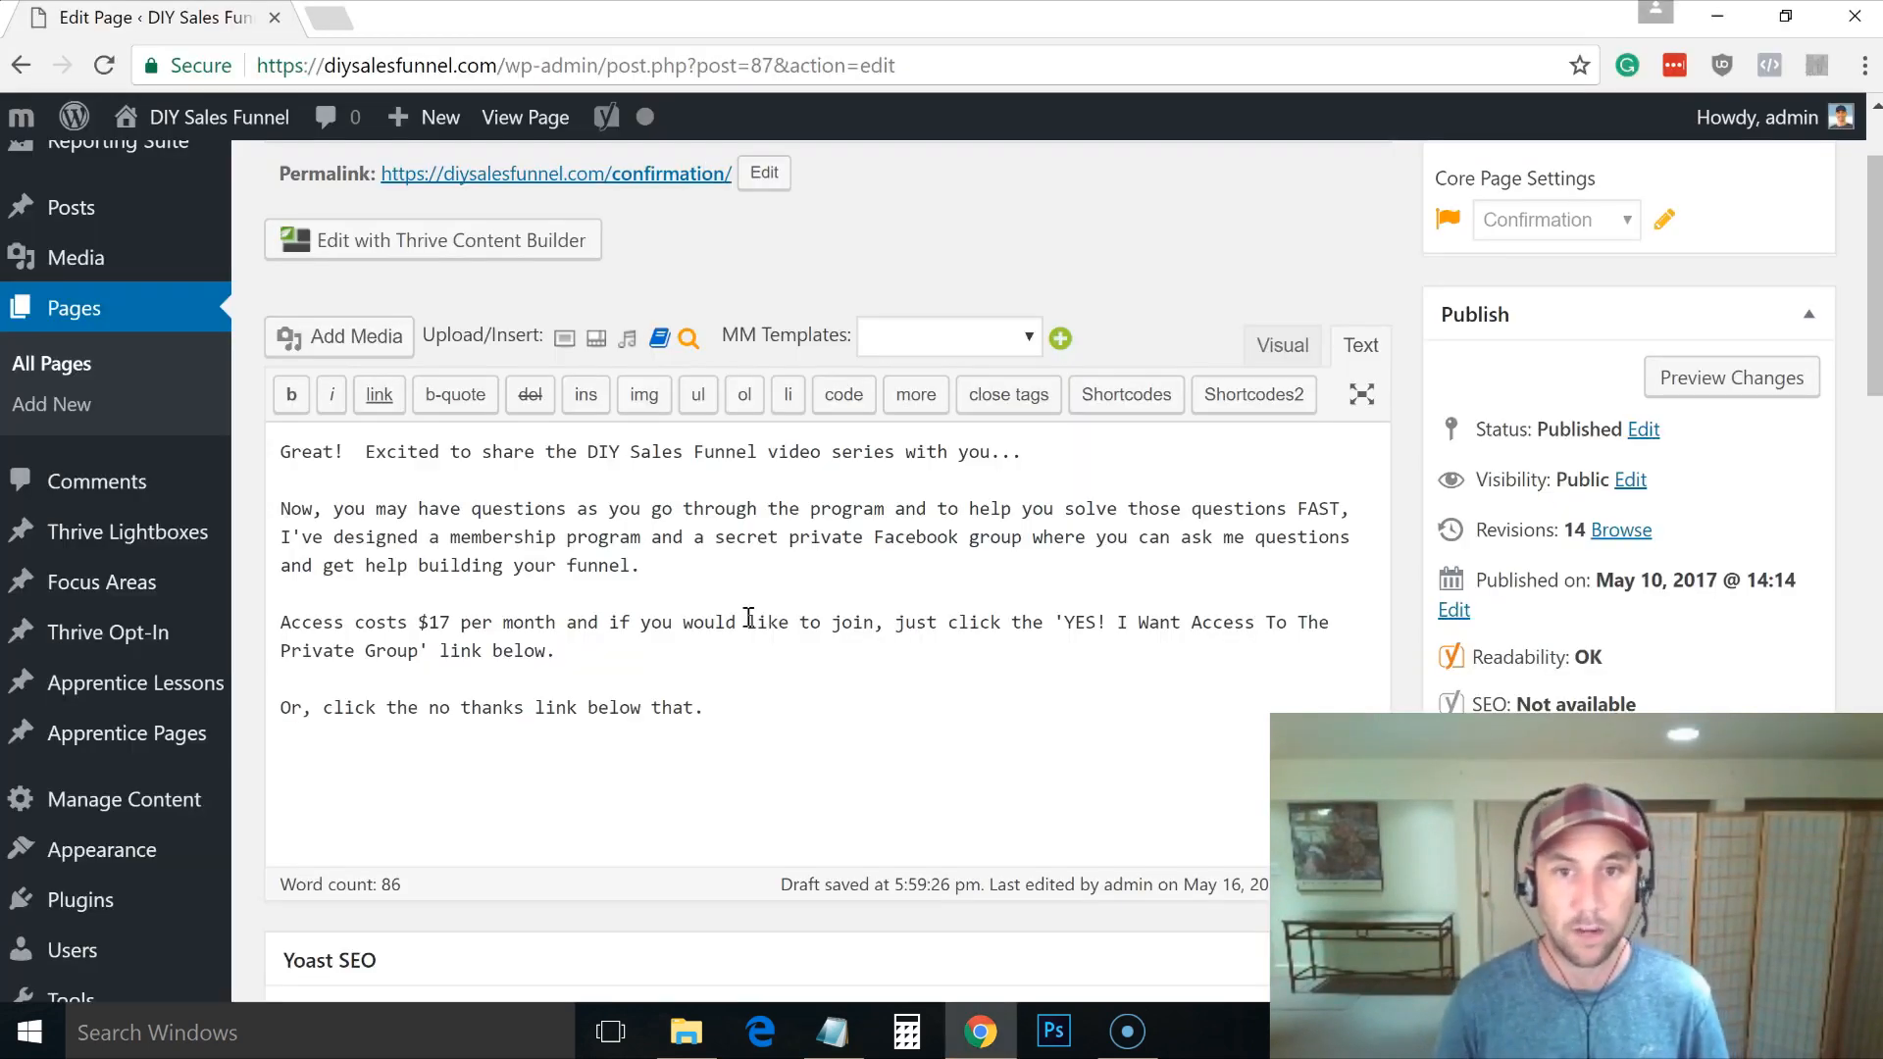
Step: Type the line 'No thanks, I don't want the ongoing support and coaching...'
{"action": "type", "text": "No thanks, I don't wan th"}
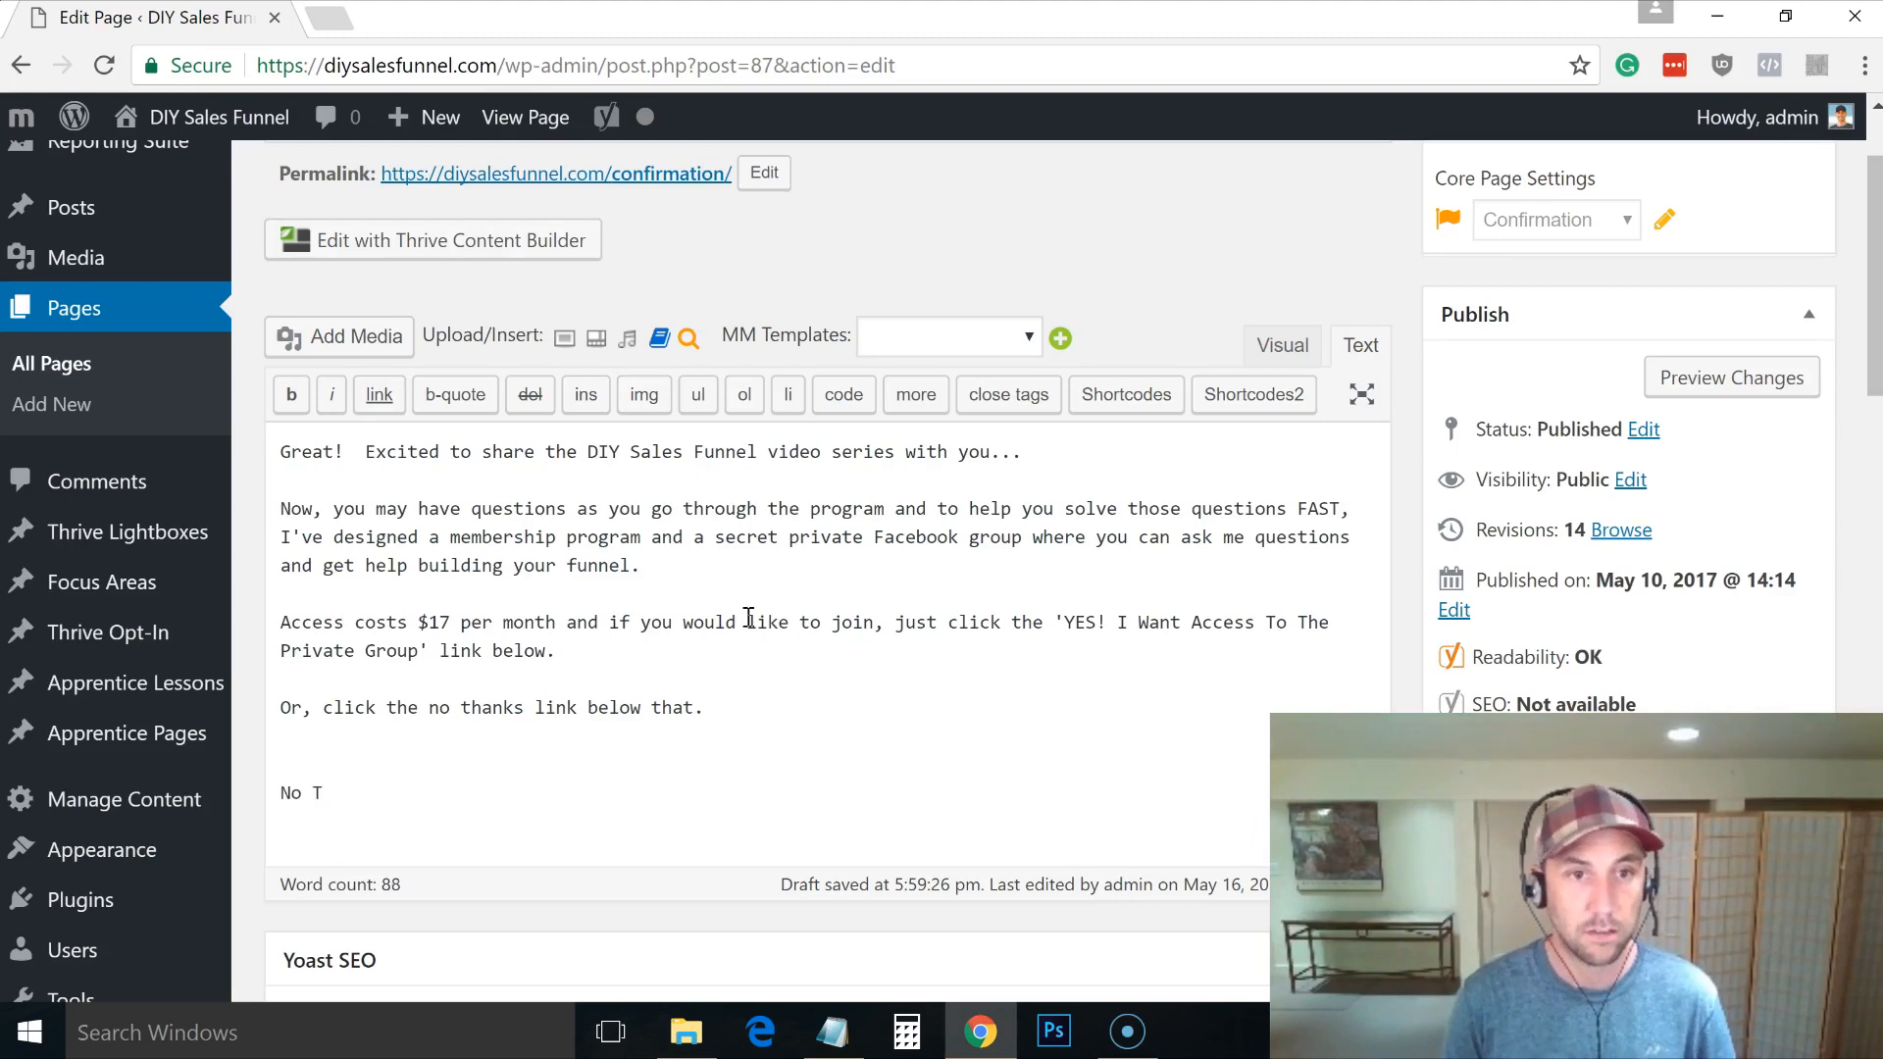
{"action": "type", "text": "e ongoing support and p"}
{"action": "key", "text": "BackSpace"}
{"action": "type", "text": "coaching..."}
{"action": "left_click", "coordinate": [514, 794]}
{"action": "type", "text": "t"}
Step: Link the no-thanks line to the pasted your-order-is-complete thank-you page URL
{"action": "left_click_drag", "start_coordinate": [975, 791], "coordinate": [266, 789]}
{"action": "left_click", "coordinate": [378, 397]}
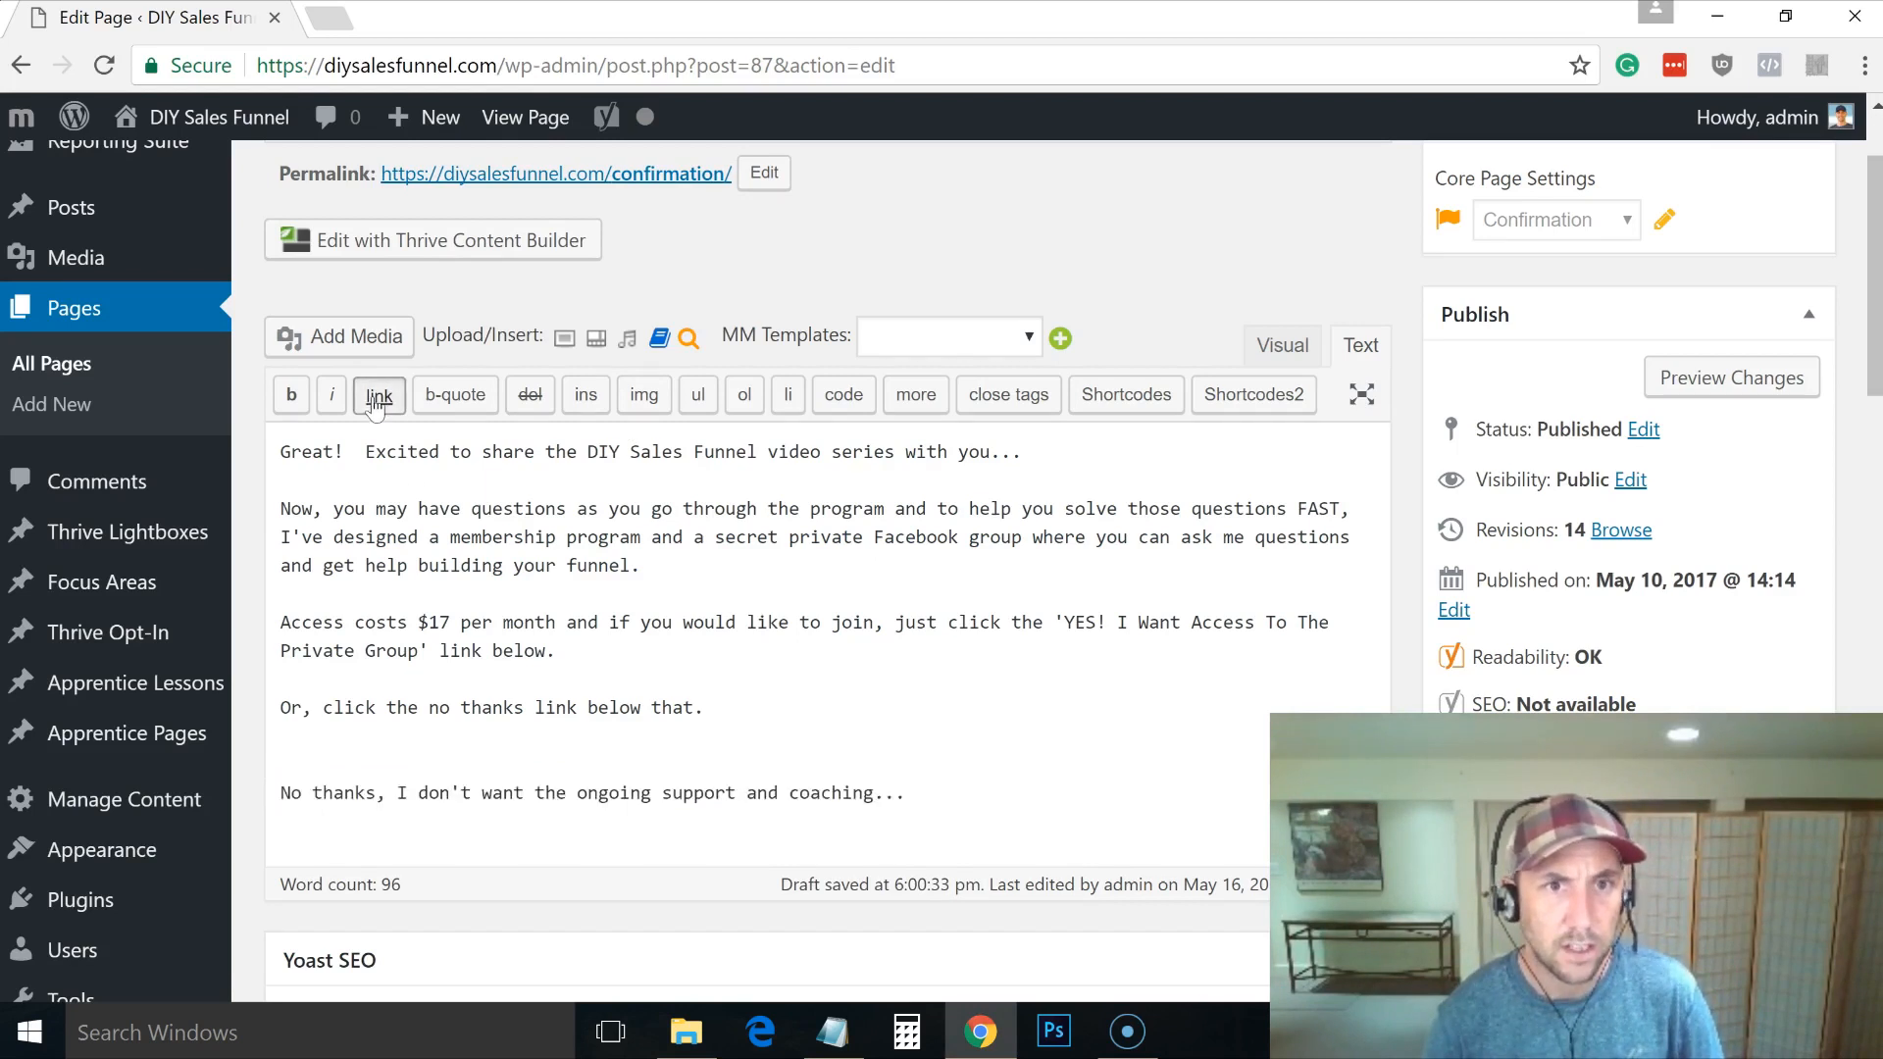
{"action": "left_click", "coordinate": [775, 305]}
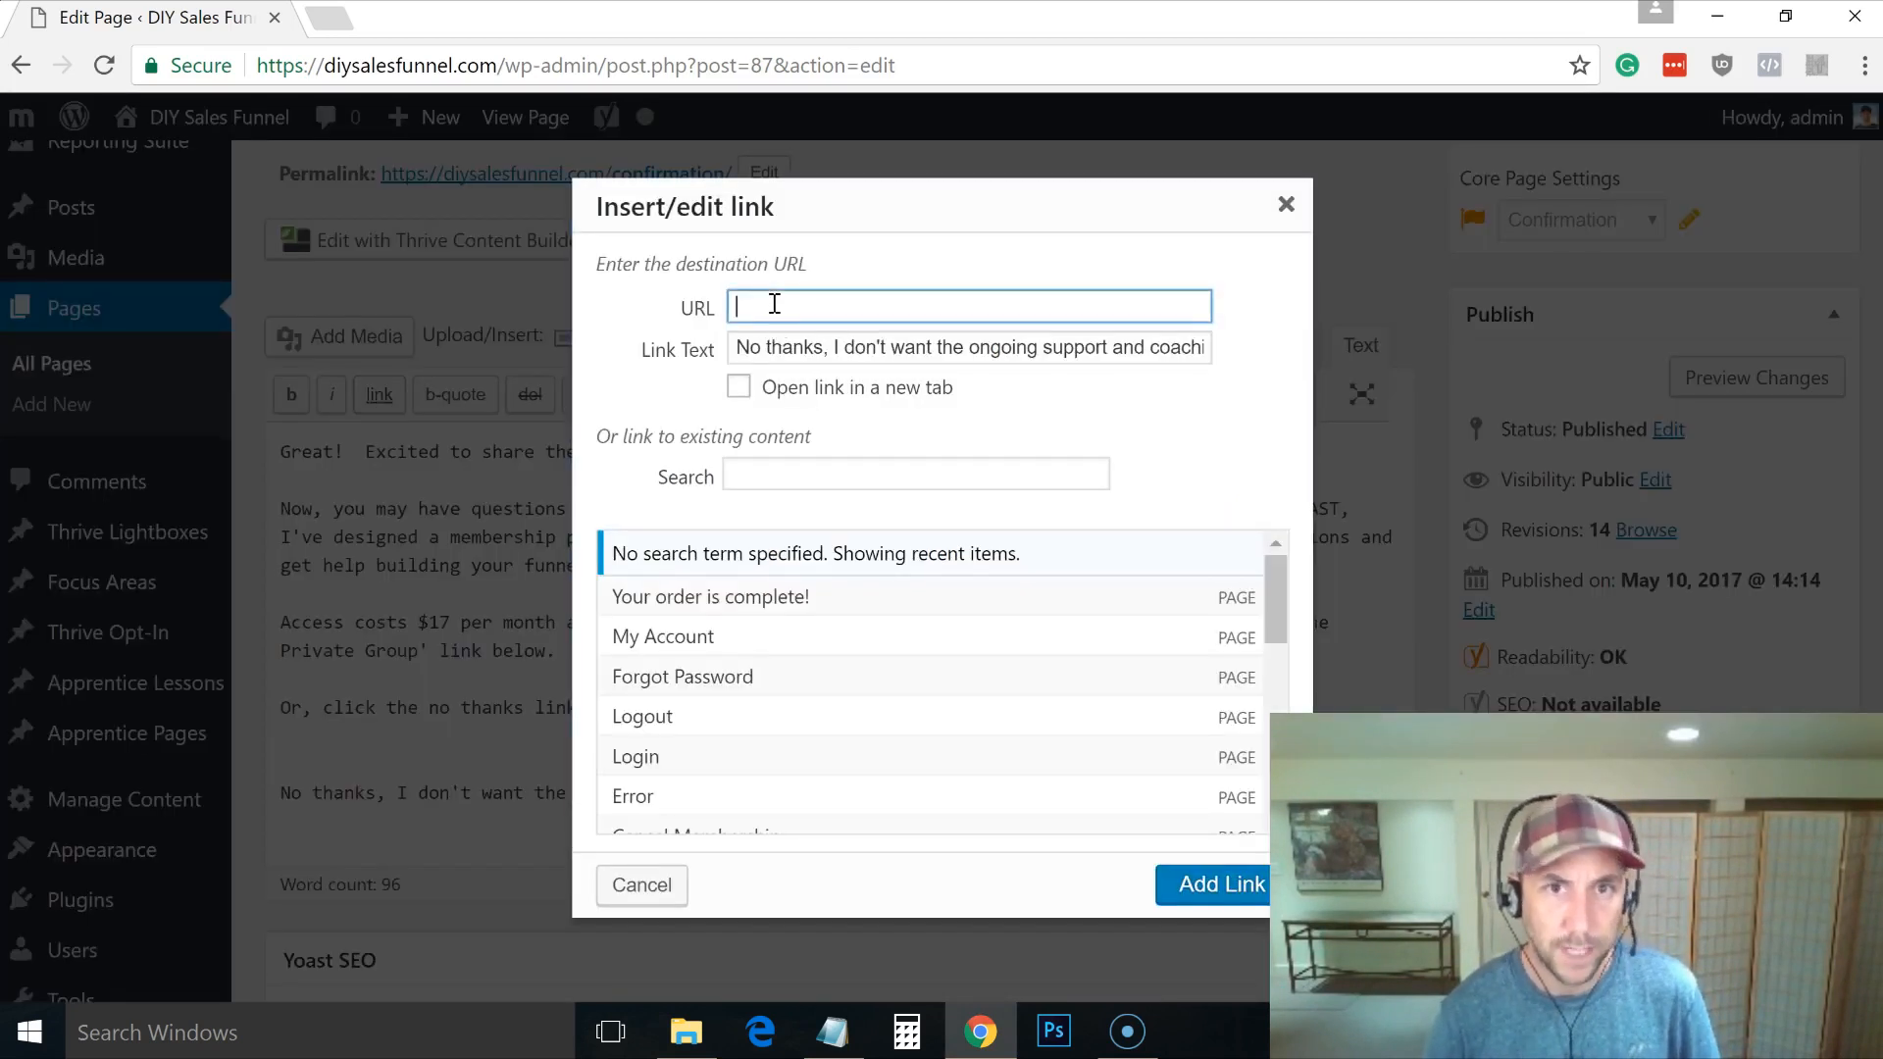
{"action": "type", "text": "https://diysalesfunnel.com/your-order-is-complete/"}
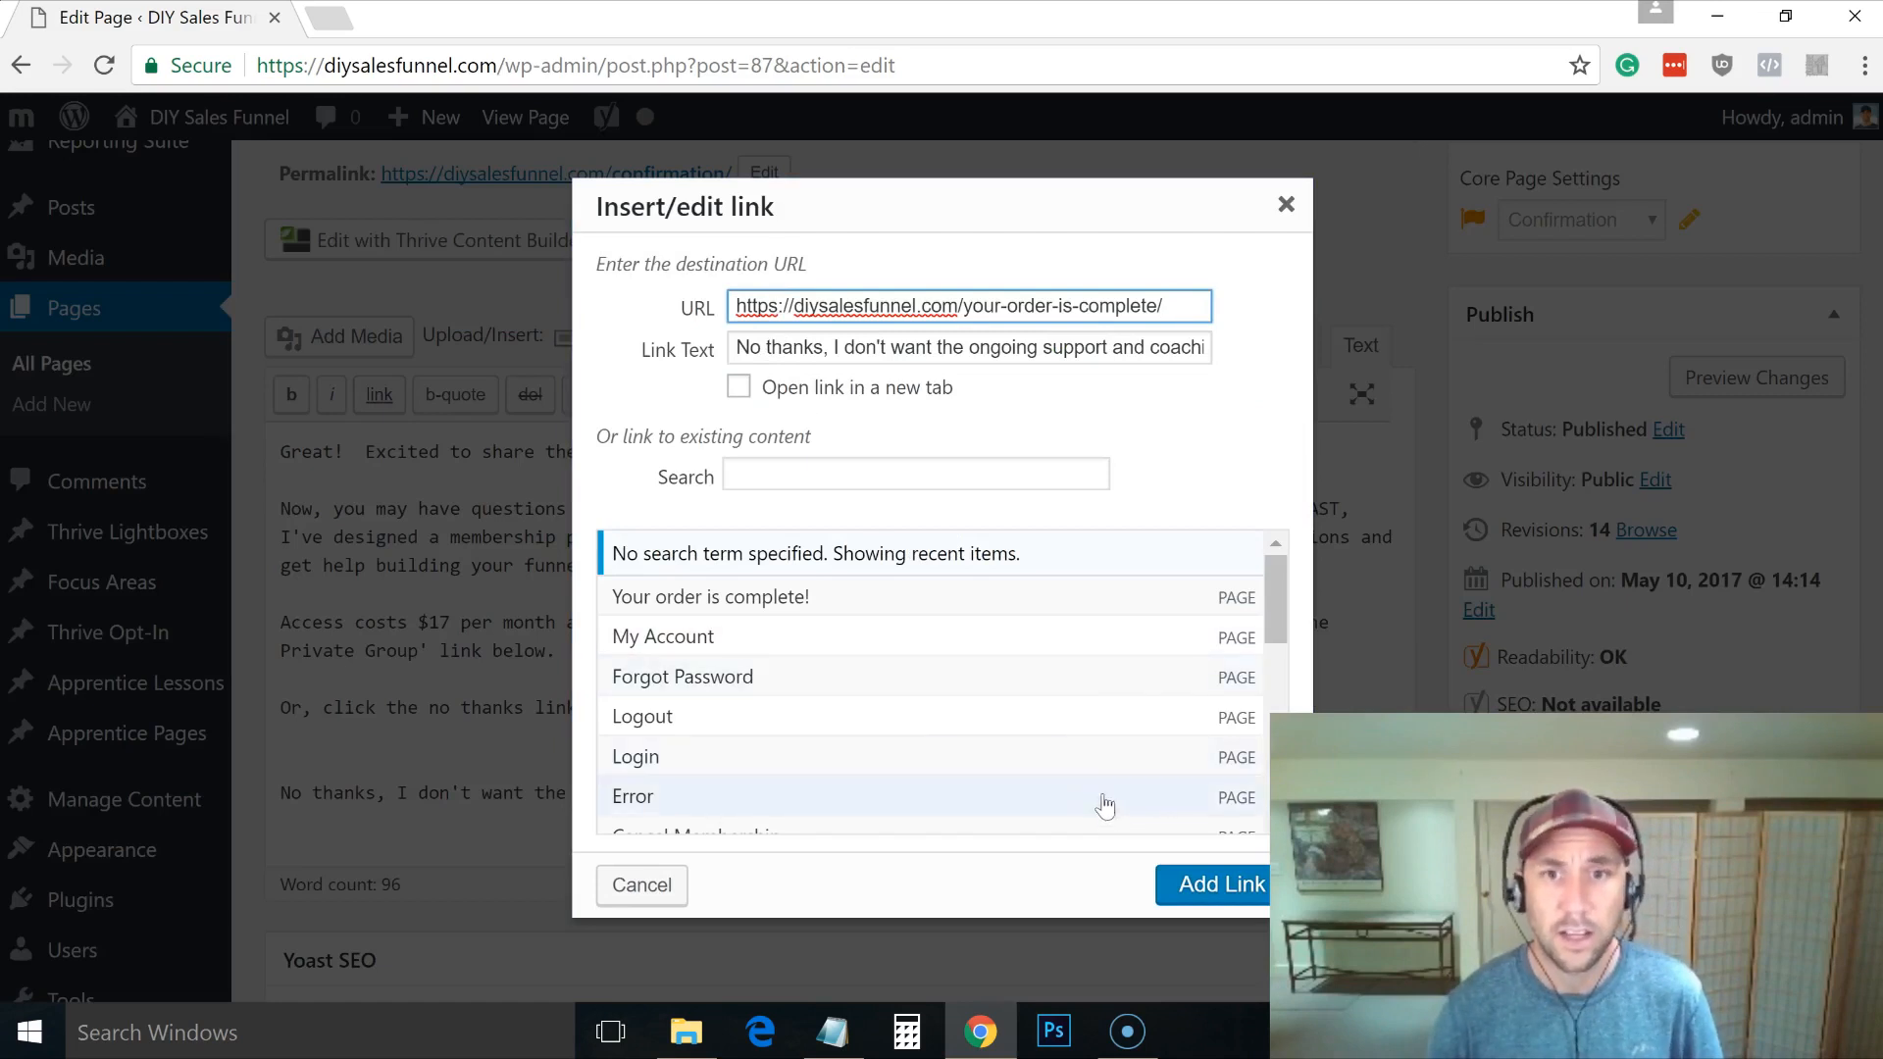
{"action": "left_click", "coordinate": [1211, 888]}
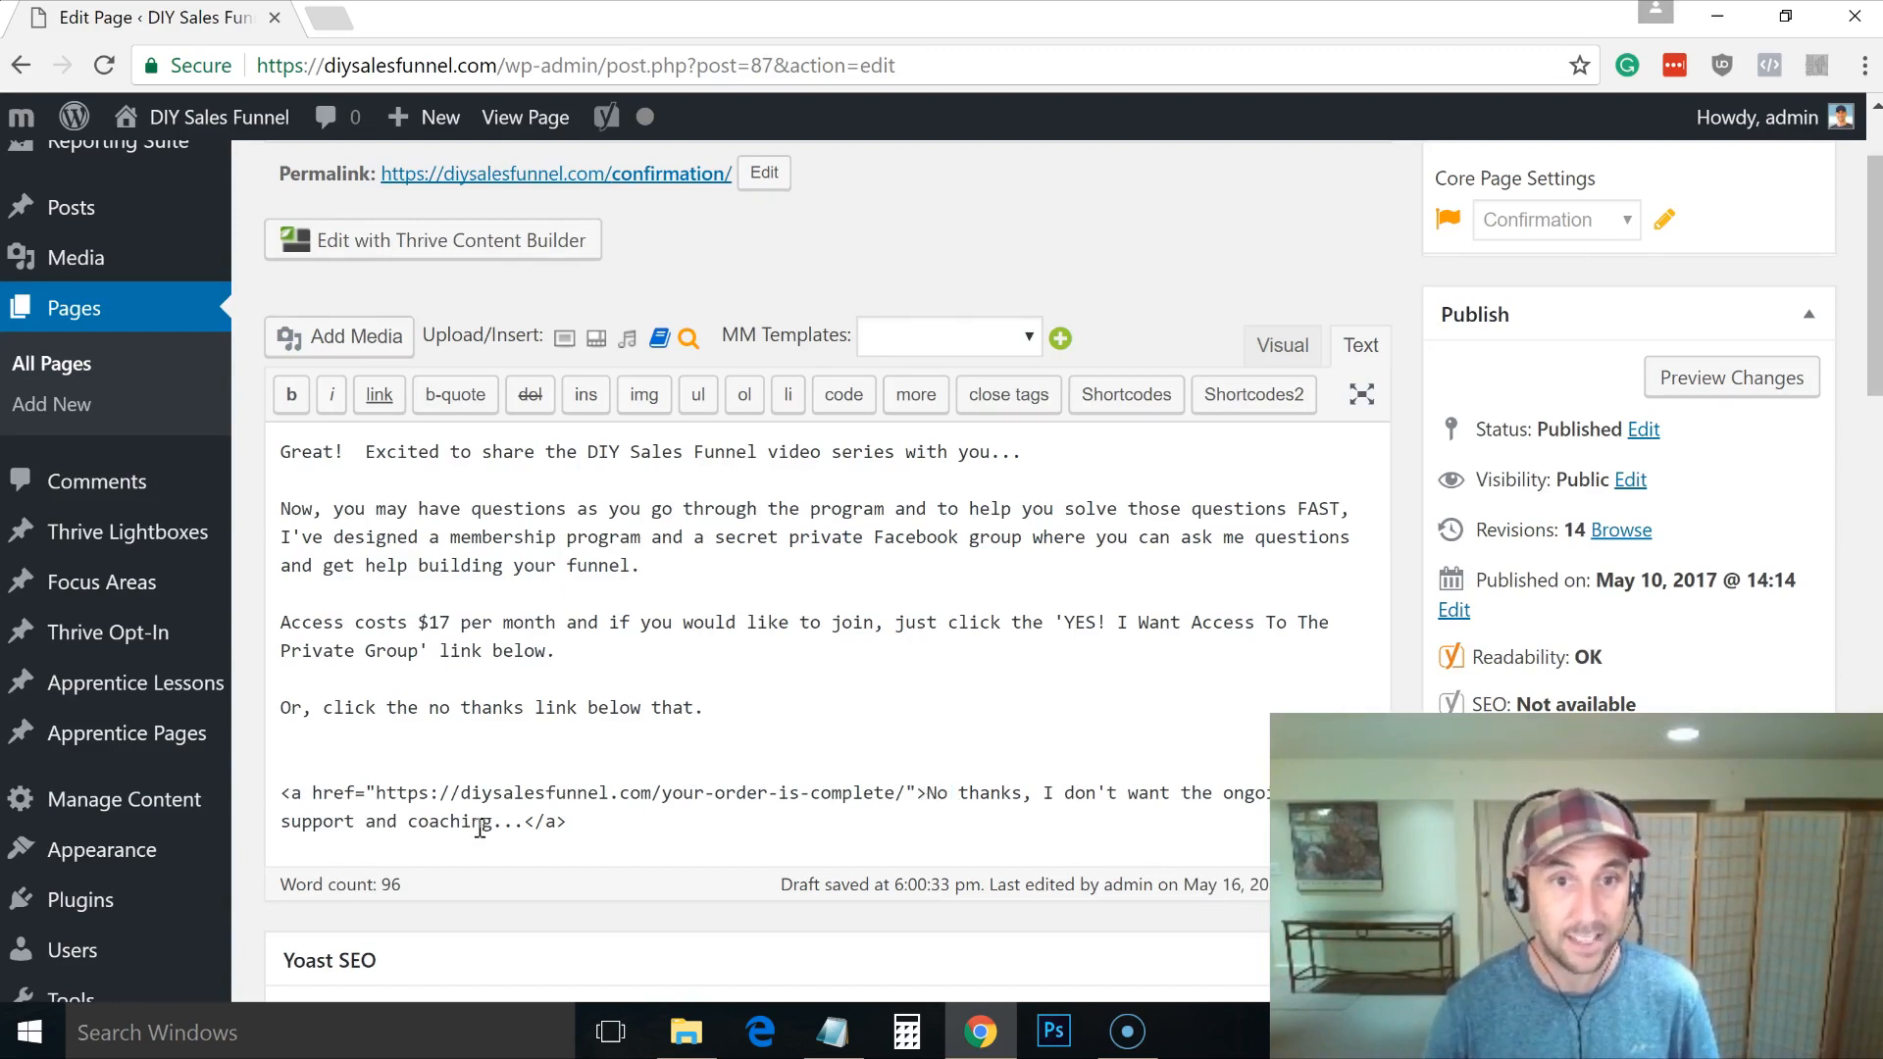
{"action": "left_click", "coordinate": [751, 723]}
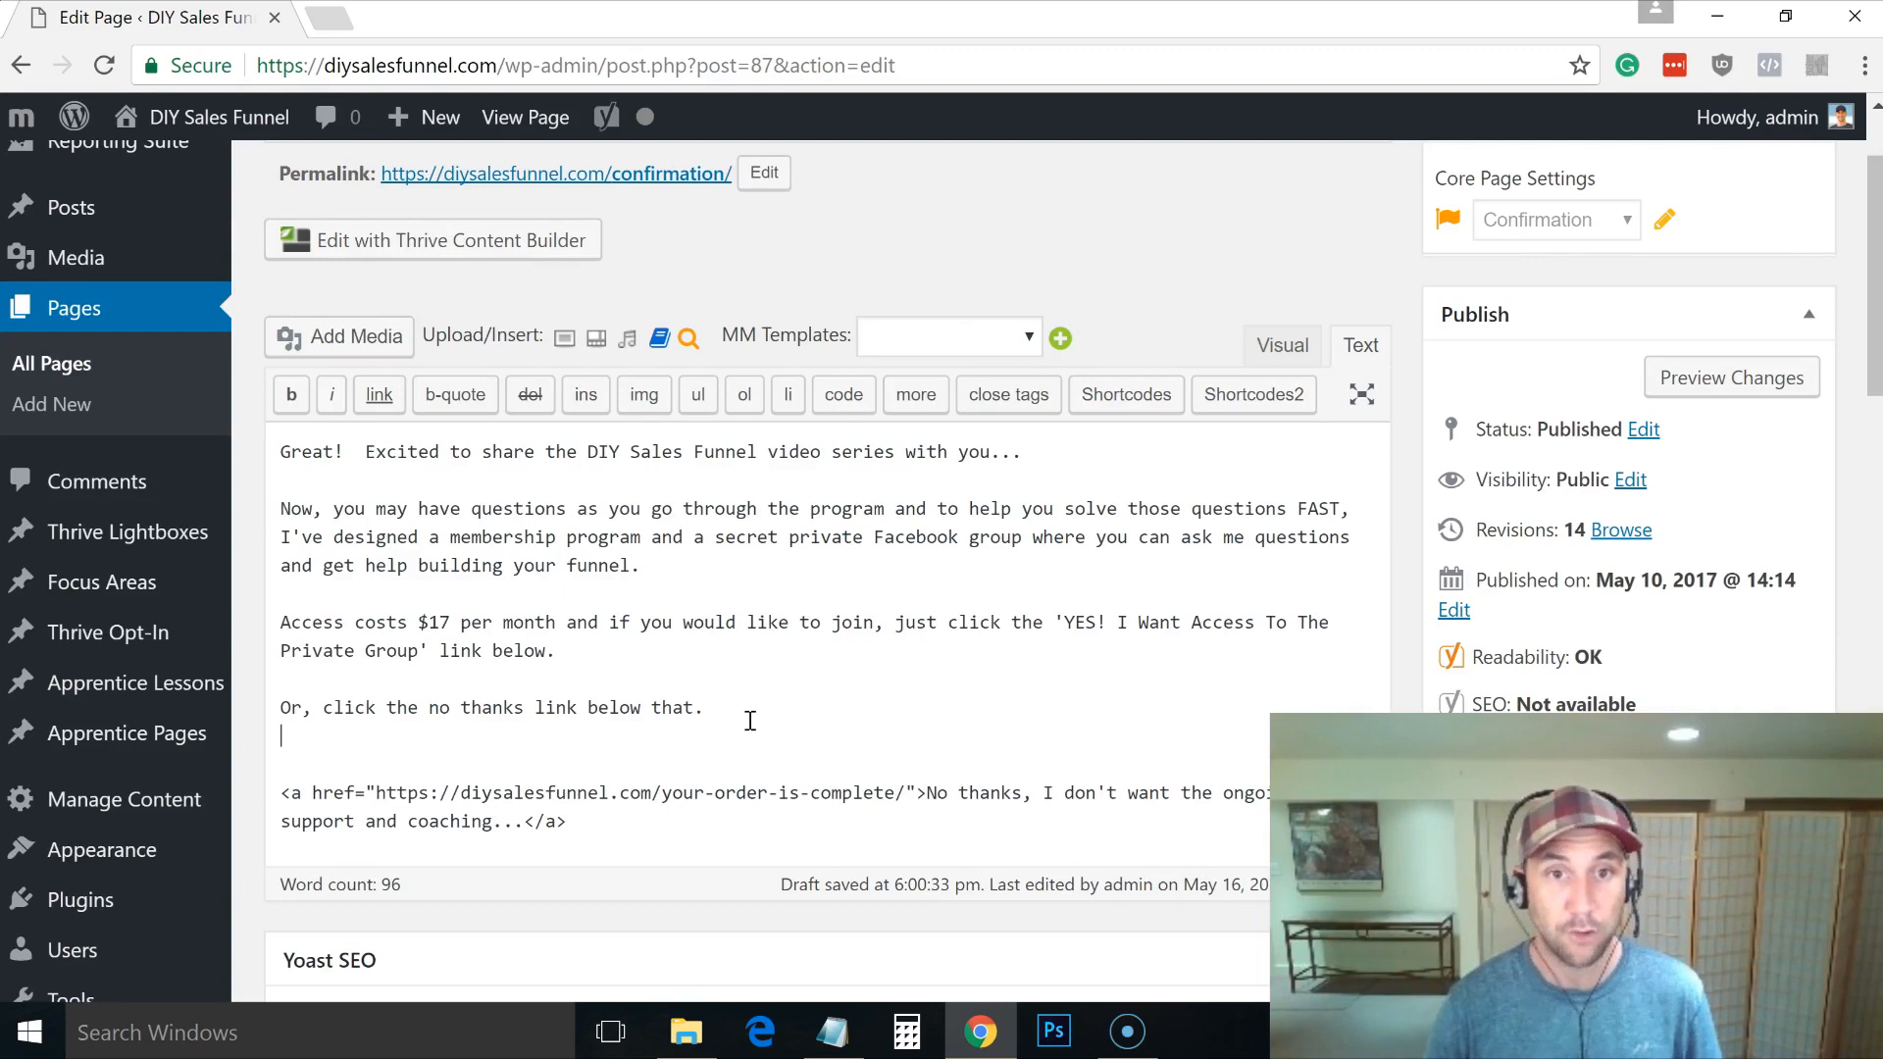
Step: Paste the product 3 Buy Now purchase link code from Notepad into the page
{"action": "key", "text": "alt+Tab"}
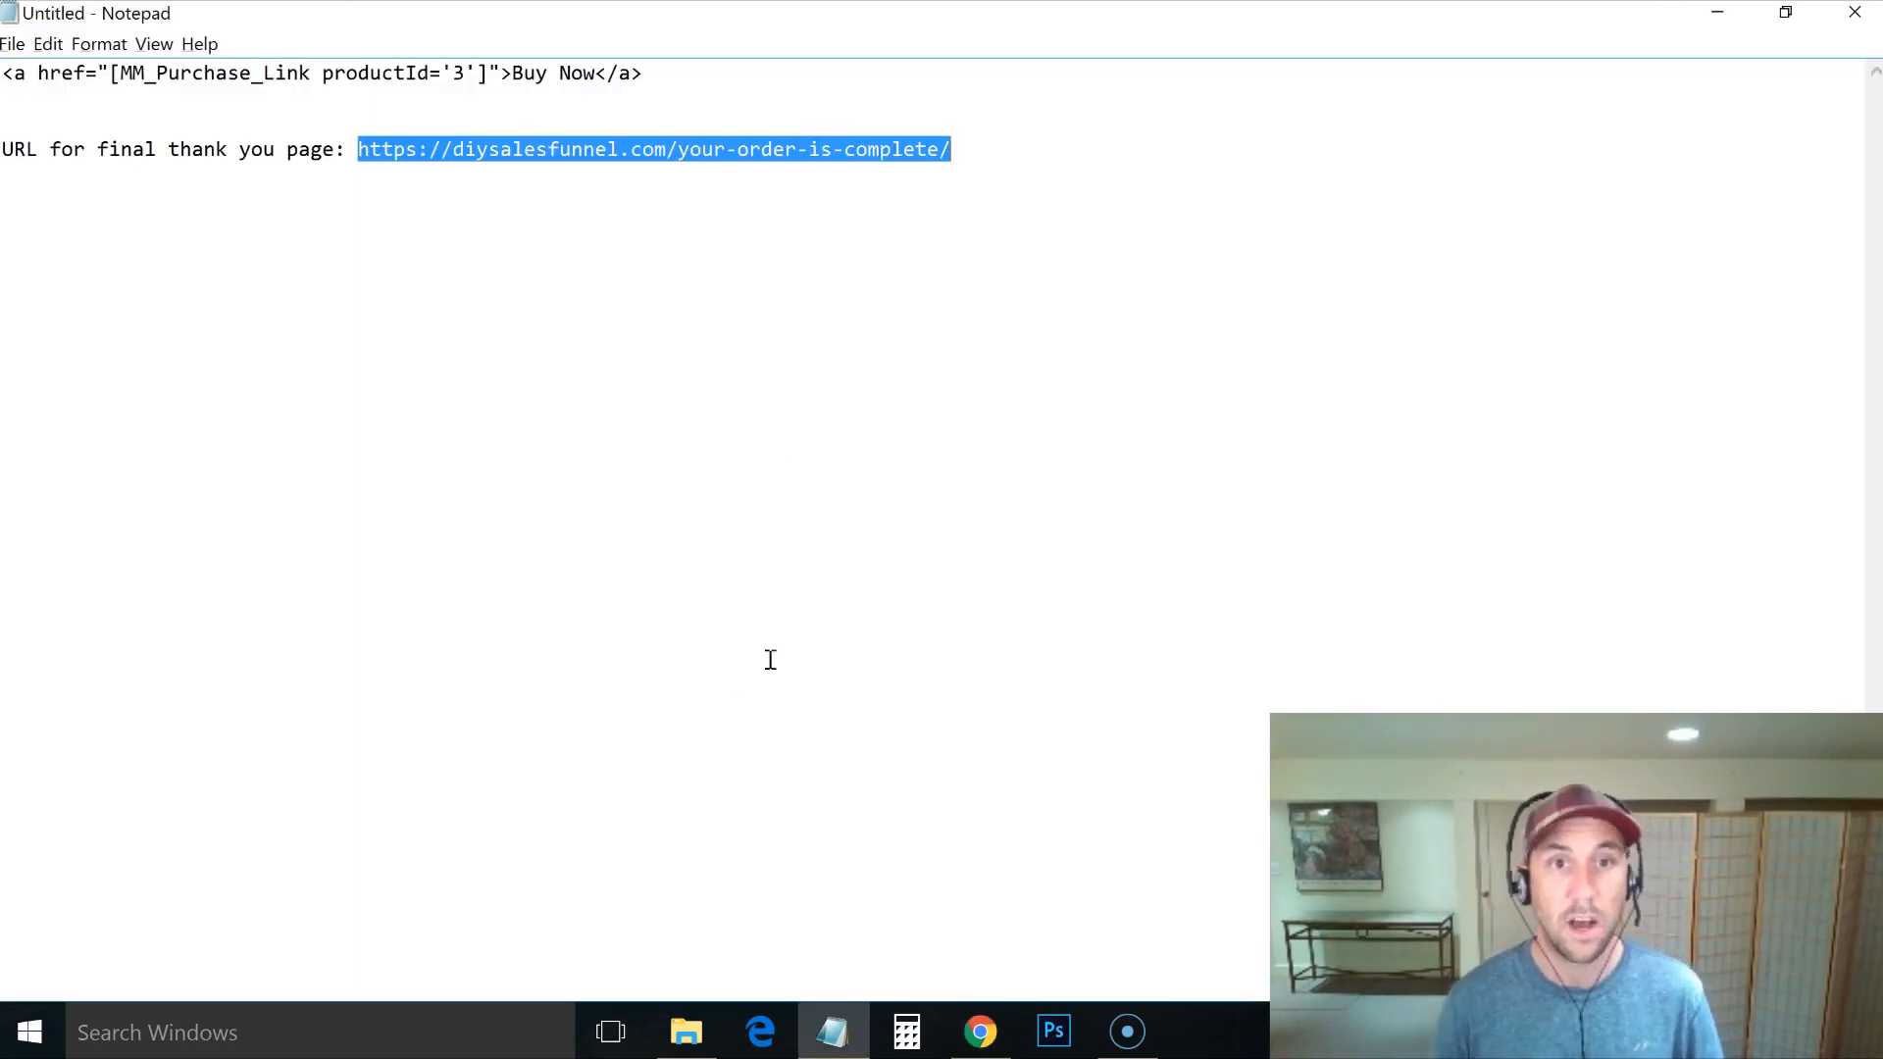
{"action": "left_click_drag", "start_coordinate": [666, 82], "coordinate": [13, 84]}
{"action": "key", "text": "ctrl+c"}
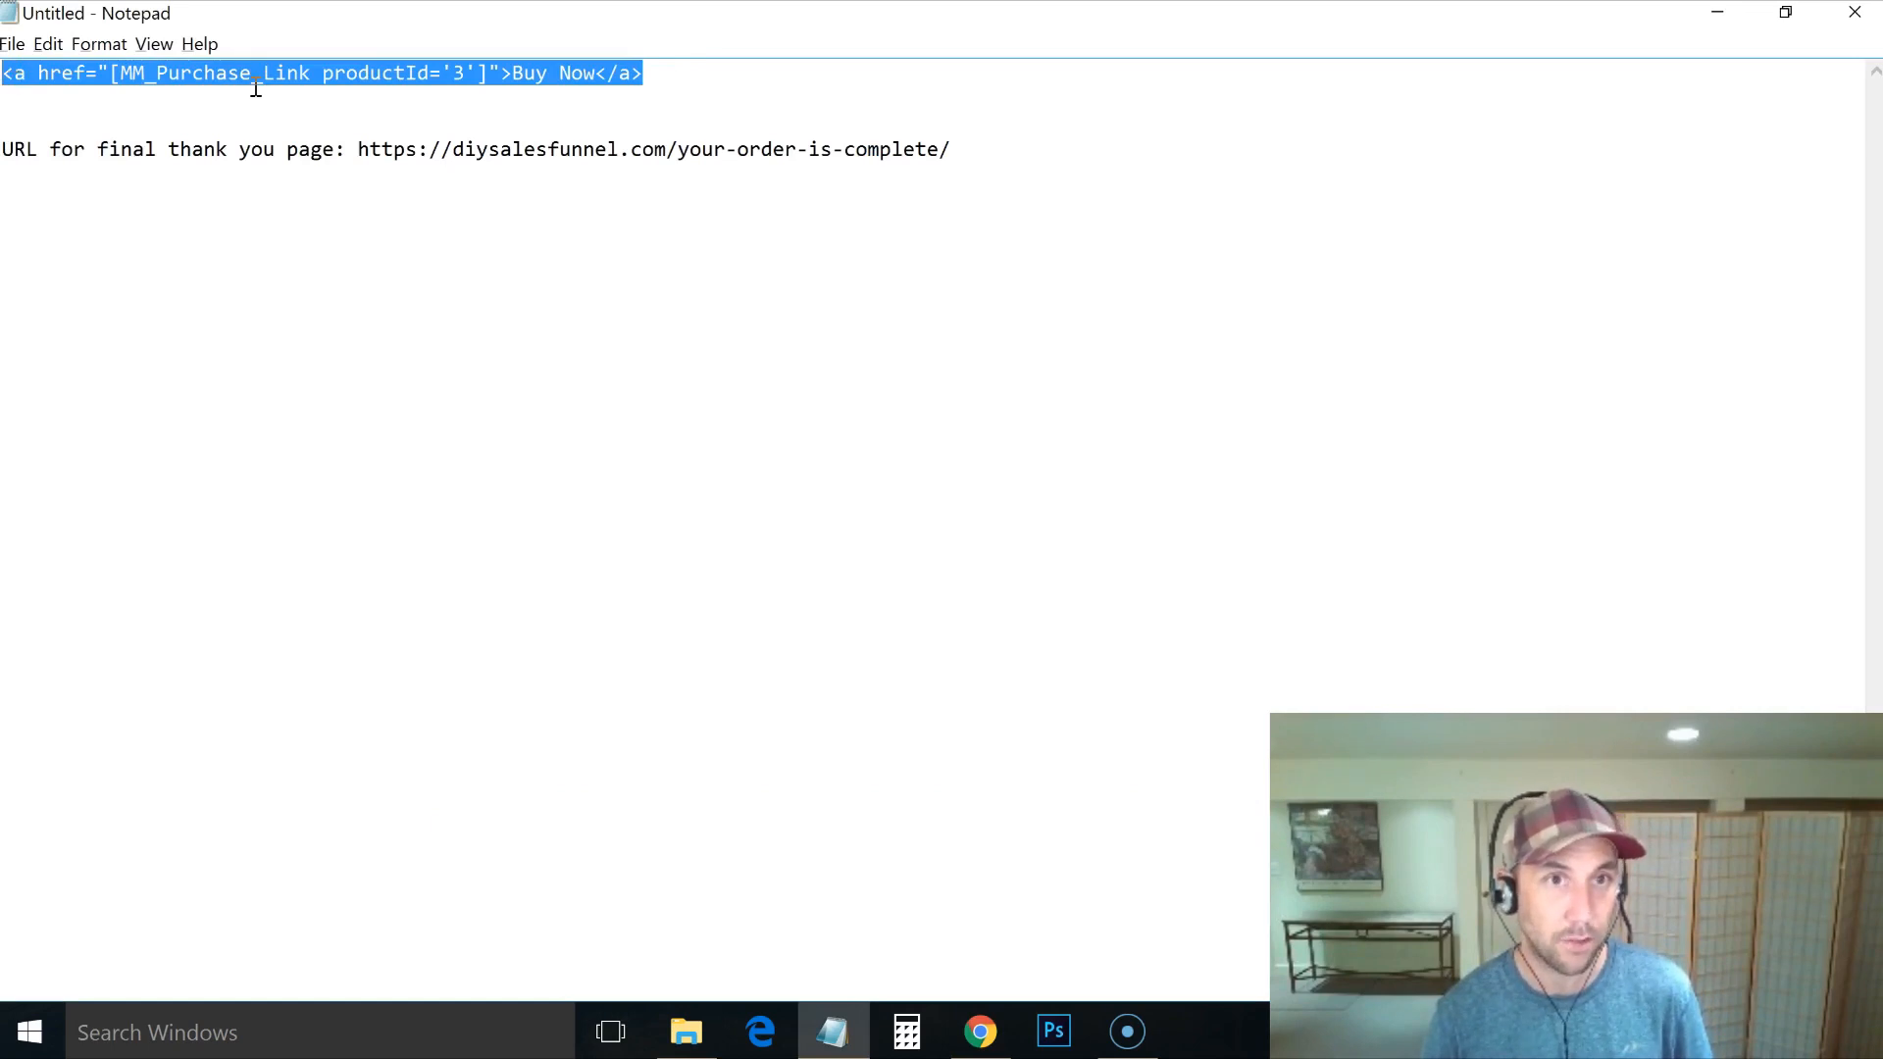
{"action": "key", "text": "alt+Tab"}
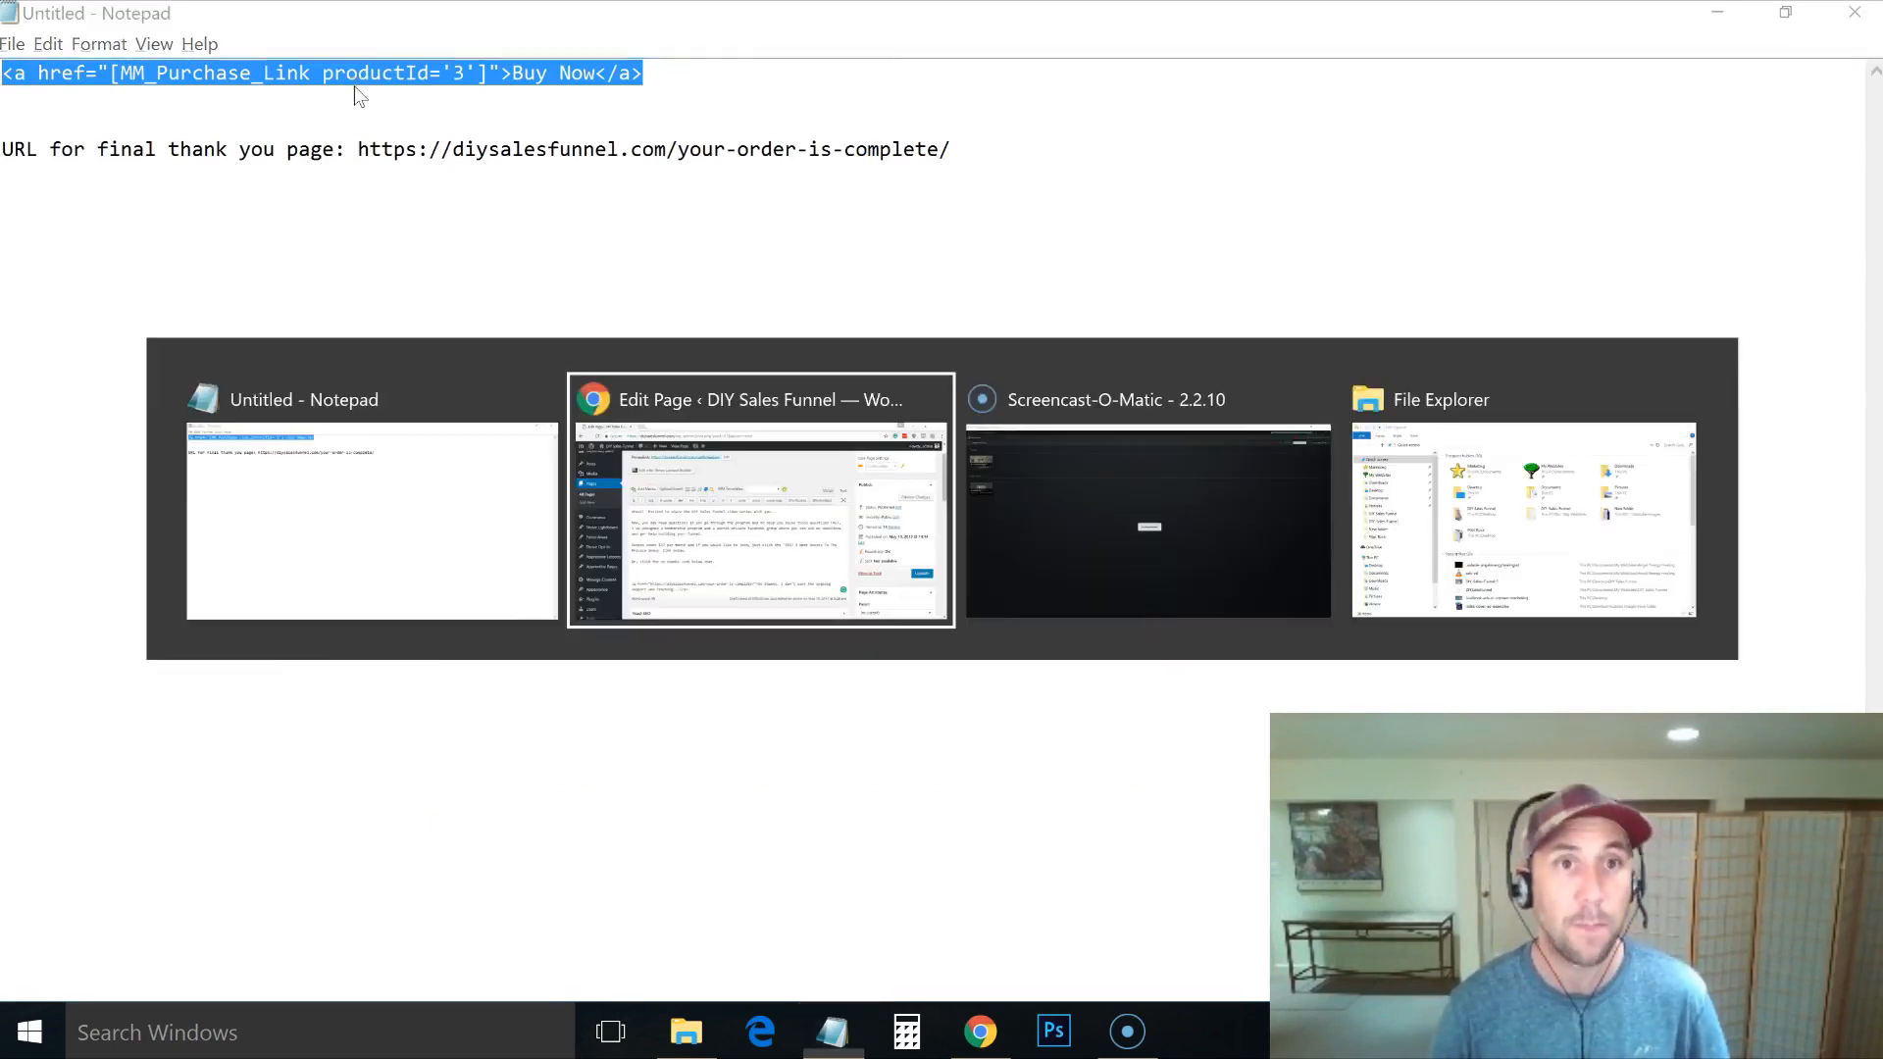
{"action": "key", "text": "ctrl+v"}
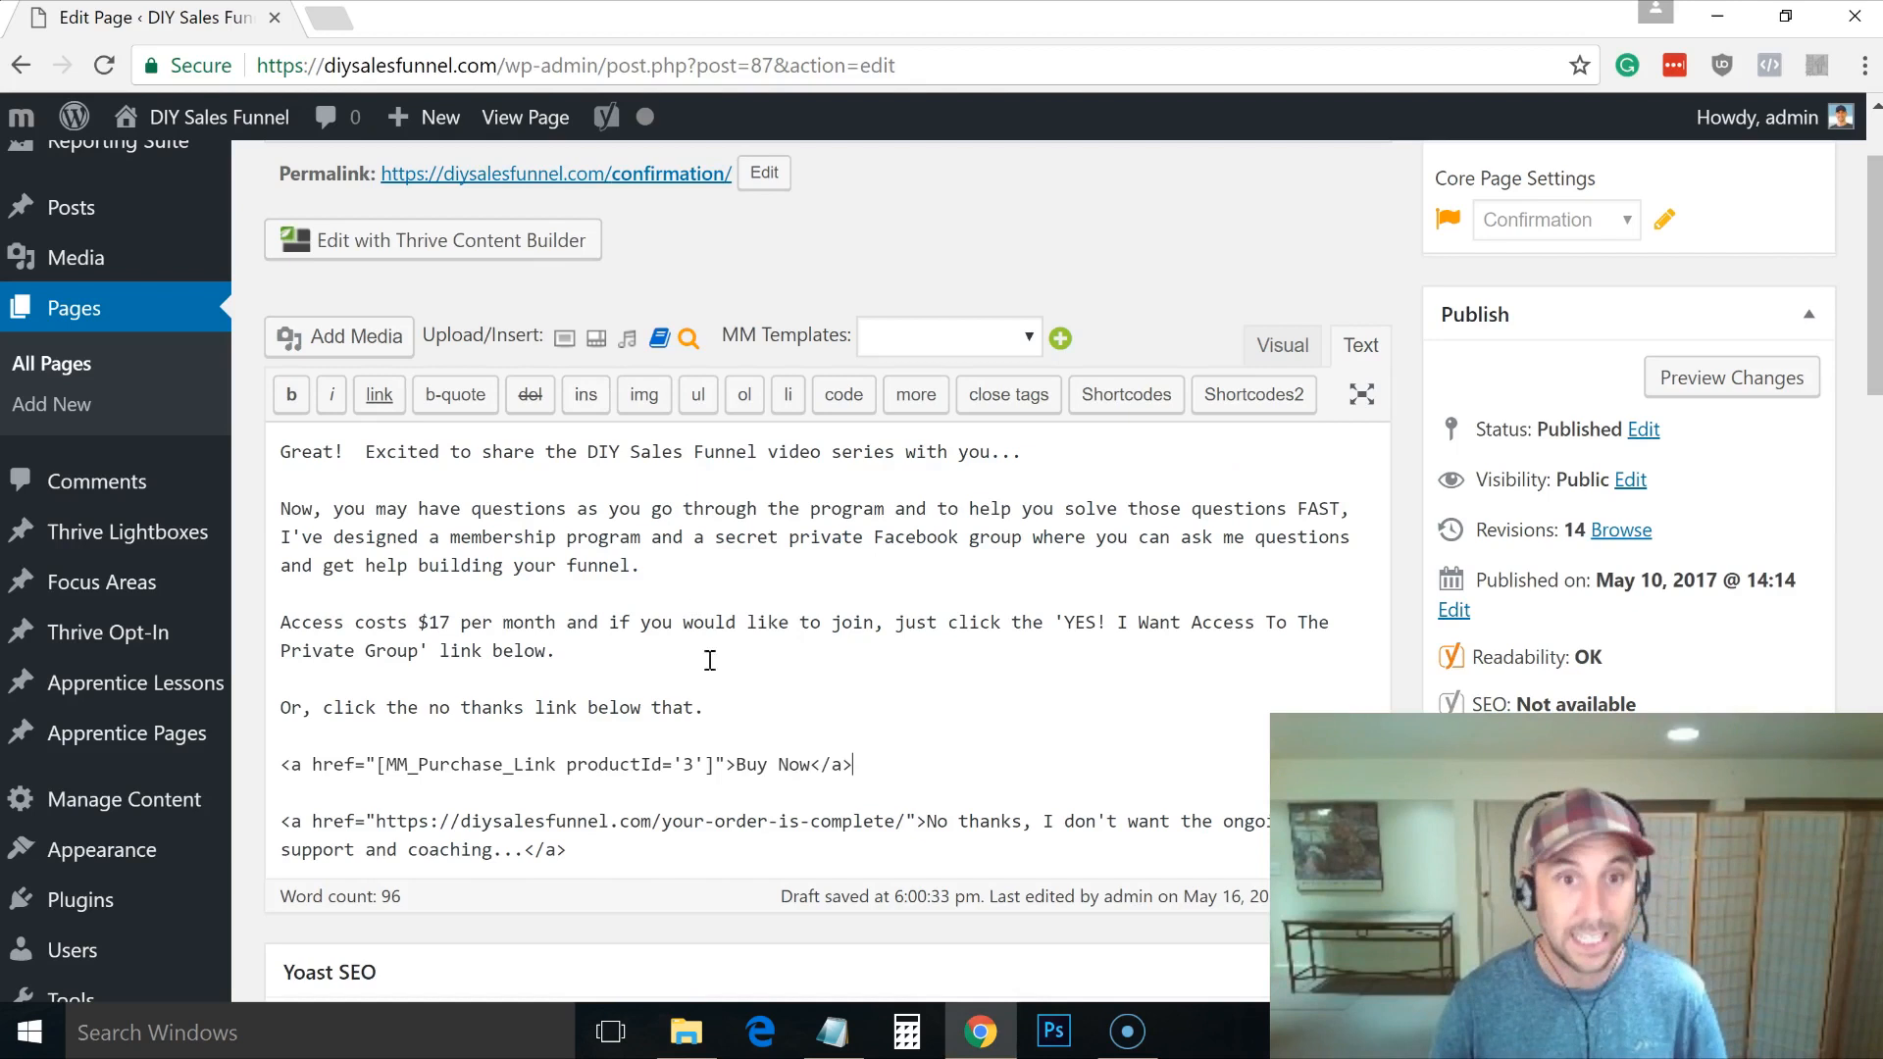
Step: Replace the 'Buy Now' link text with 'YES! I Want Access To The Private Group'
{"action": "left_click_drag", "start_coordinate": [735, 764], "coordinate": [809, 757]}
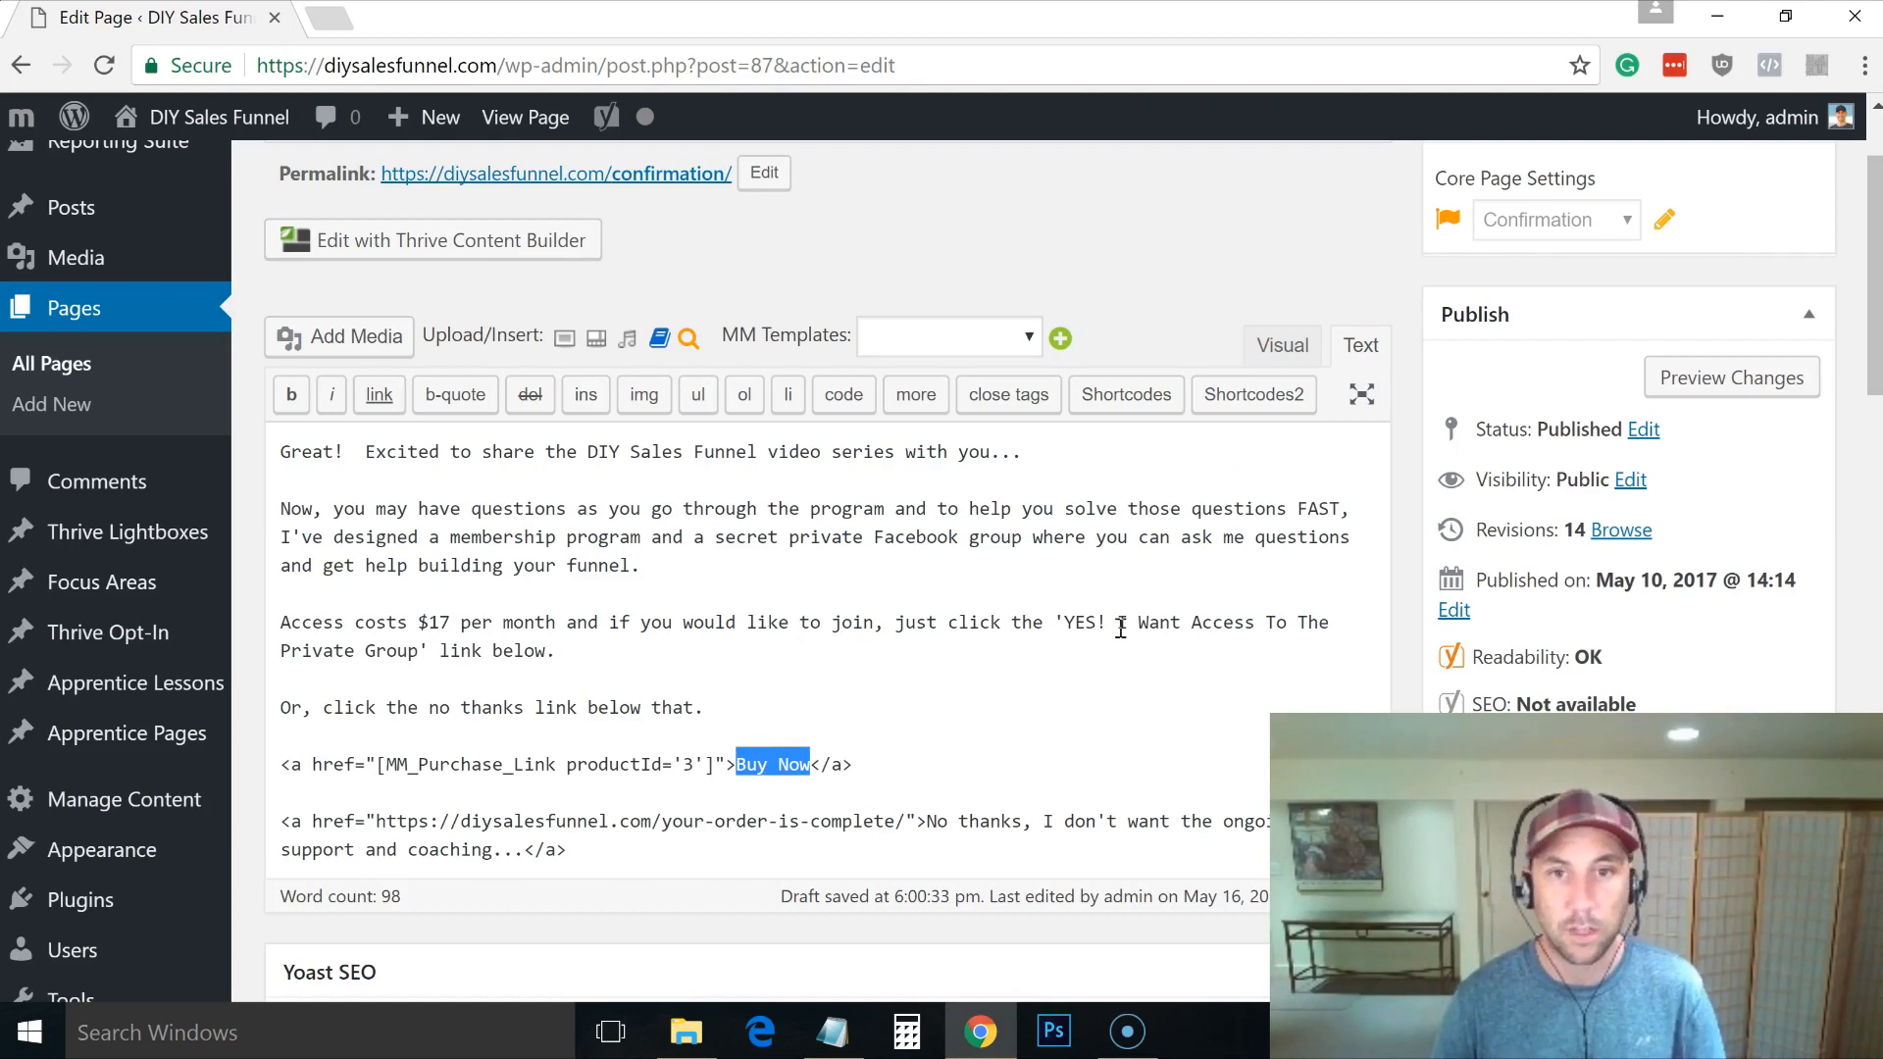
{"action": "left_click_drag", "start_coordinate": [1065, 622], "coordinate": [424, 655]}
{"action": "key", "text": "ctrl+c"}
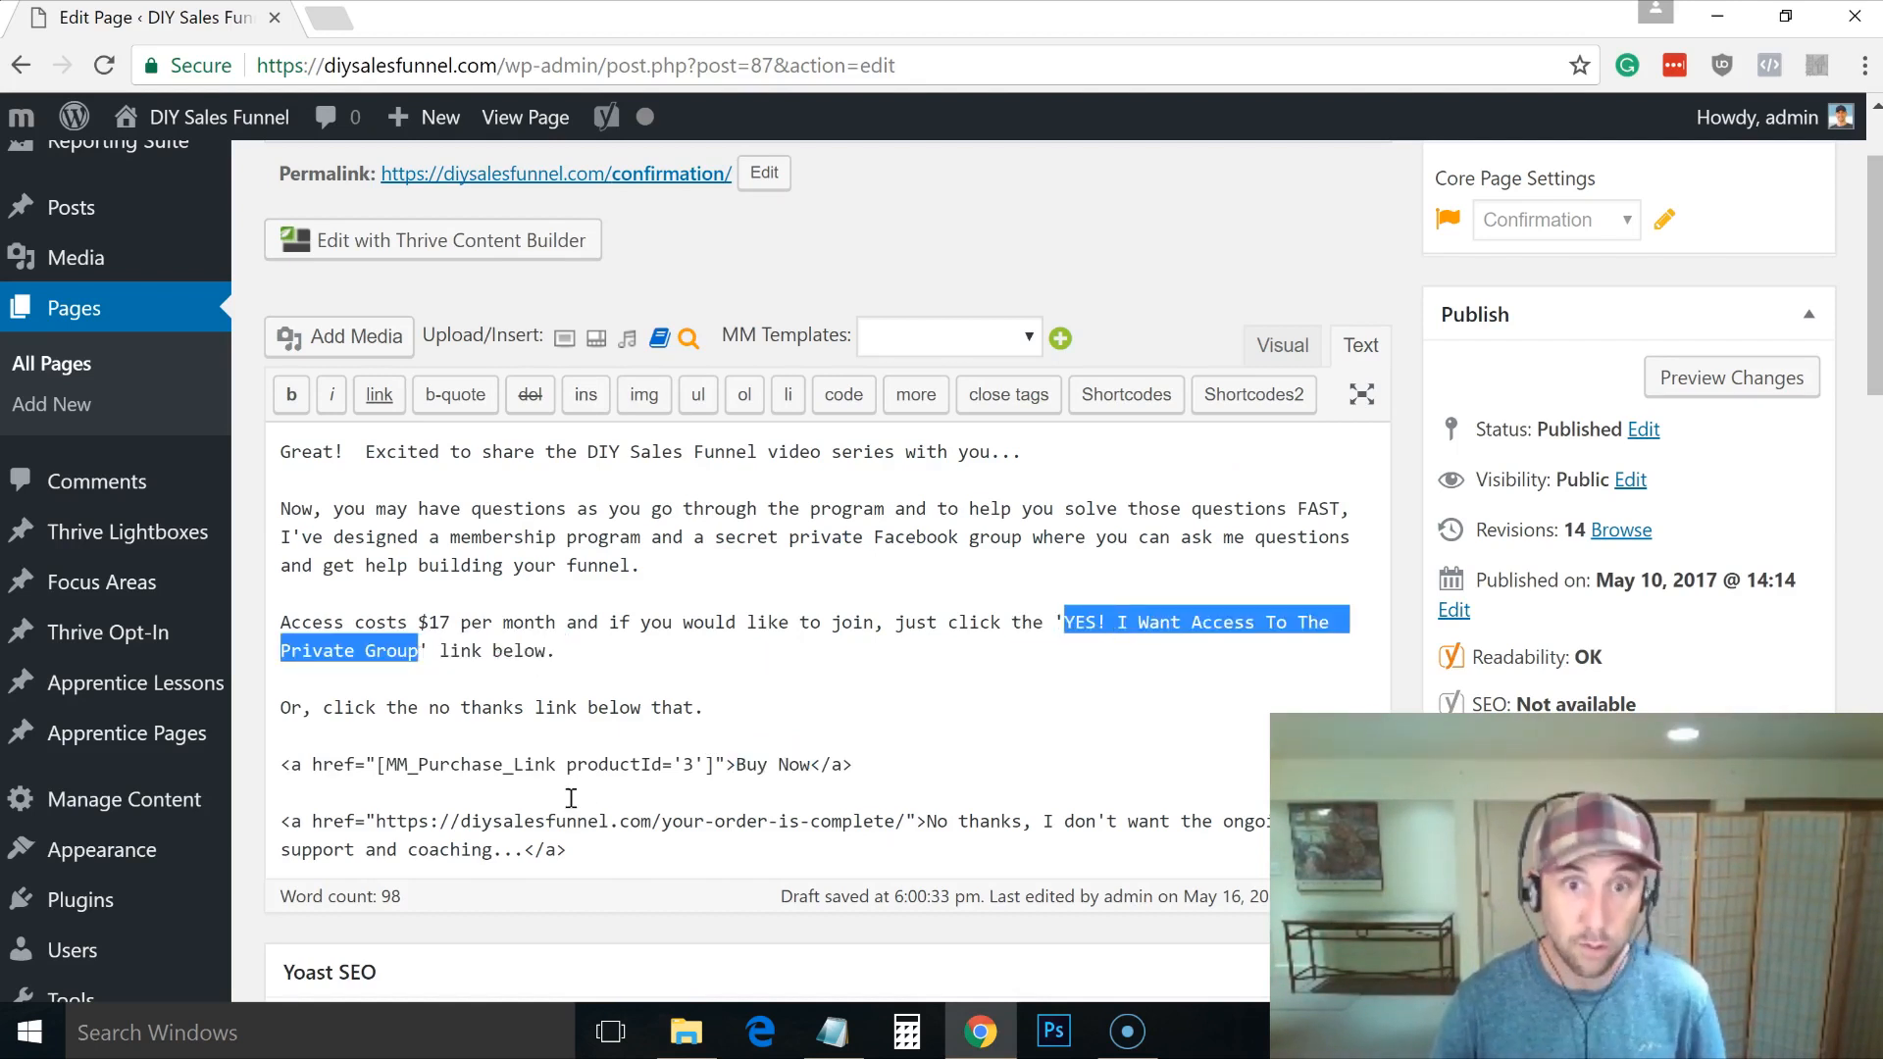
{"action": "left_click_drag", "start_coordinate": [737, 764], "coordinate": [814, 772]}
{"action": "key", "text": "ctrl+v"}
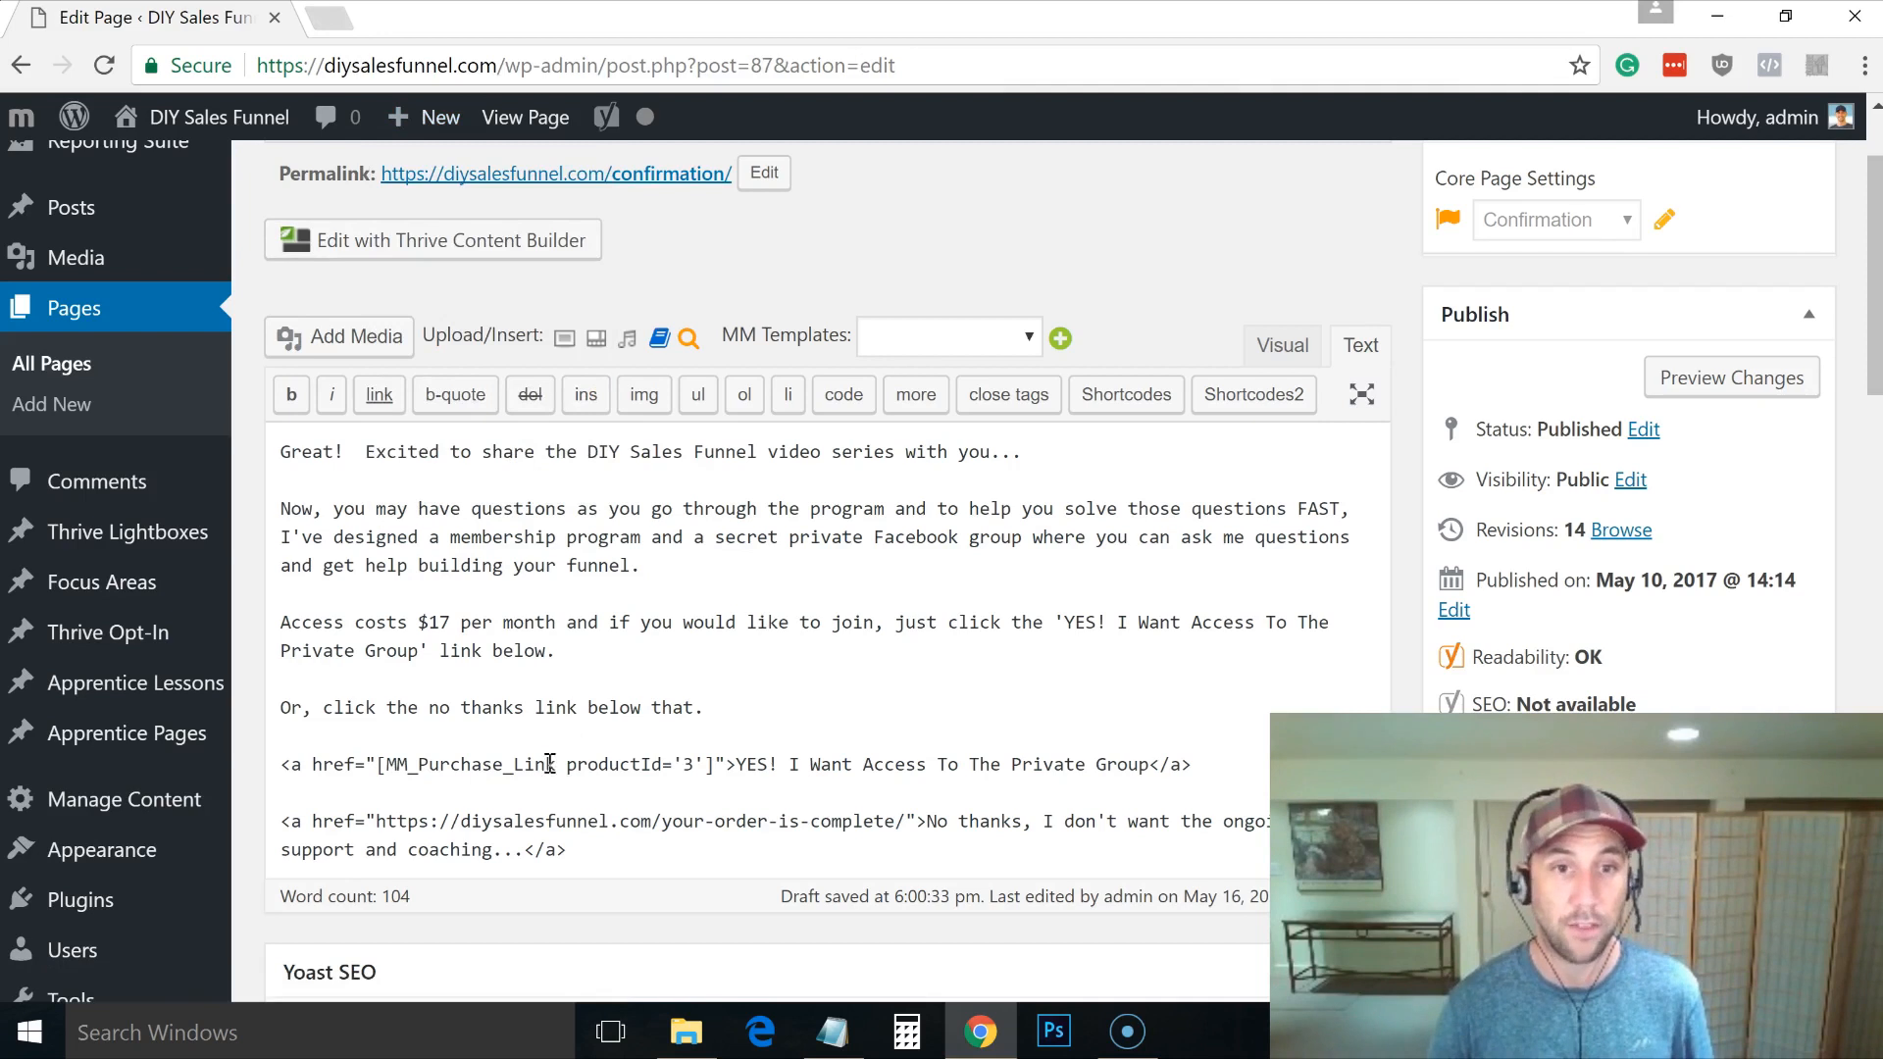
Step: In a new tab, Google 'membermouse show order confirmation on one click upsell'
{"action": "middle_click", "coordinate": [484, 142]}
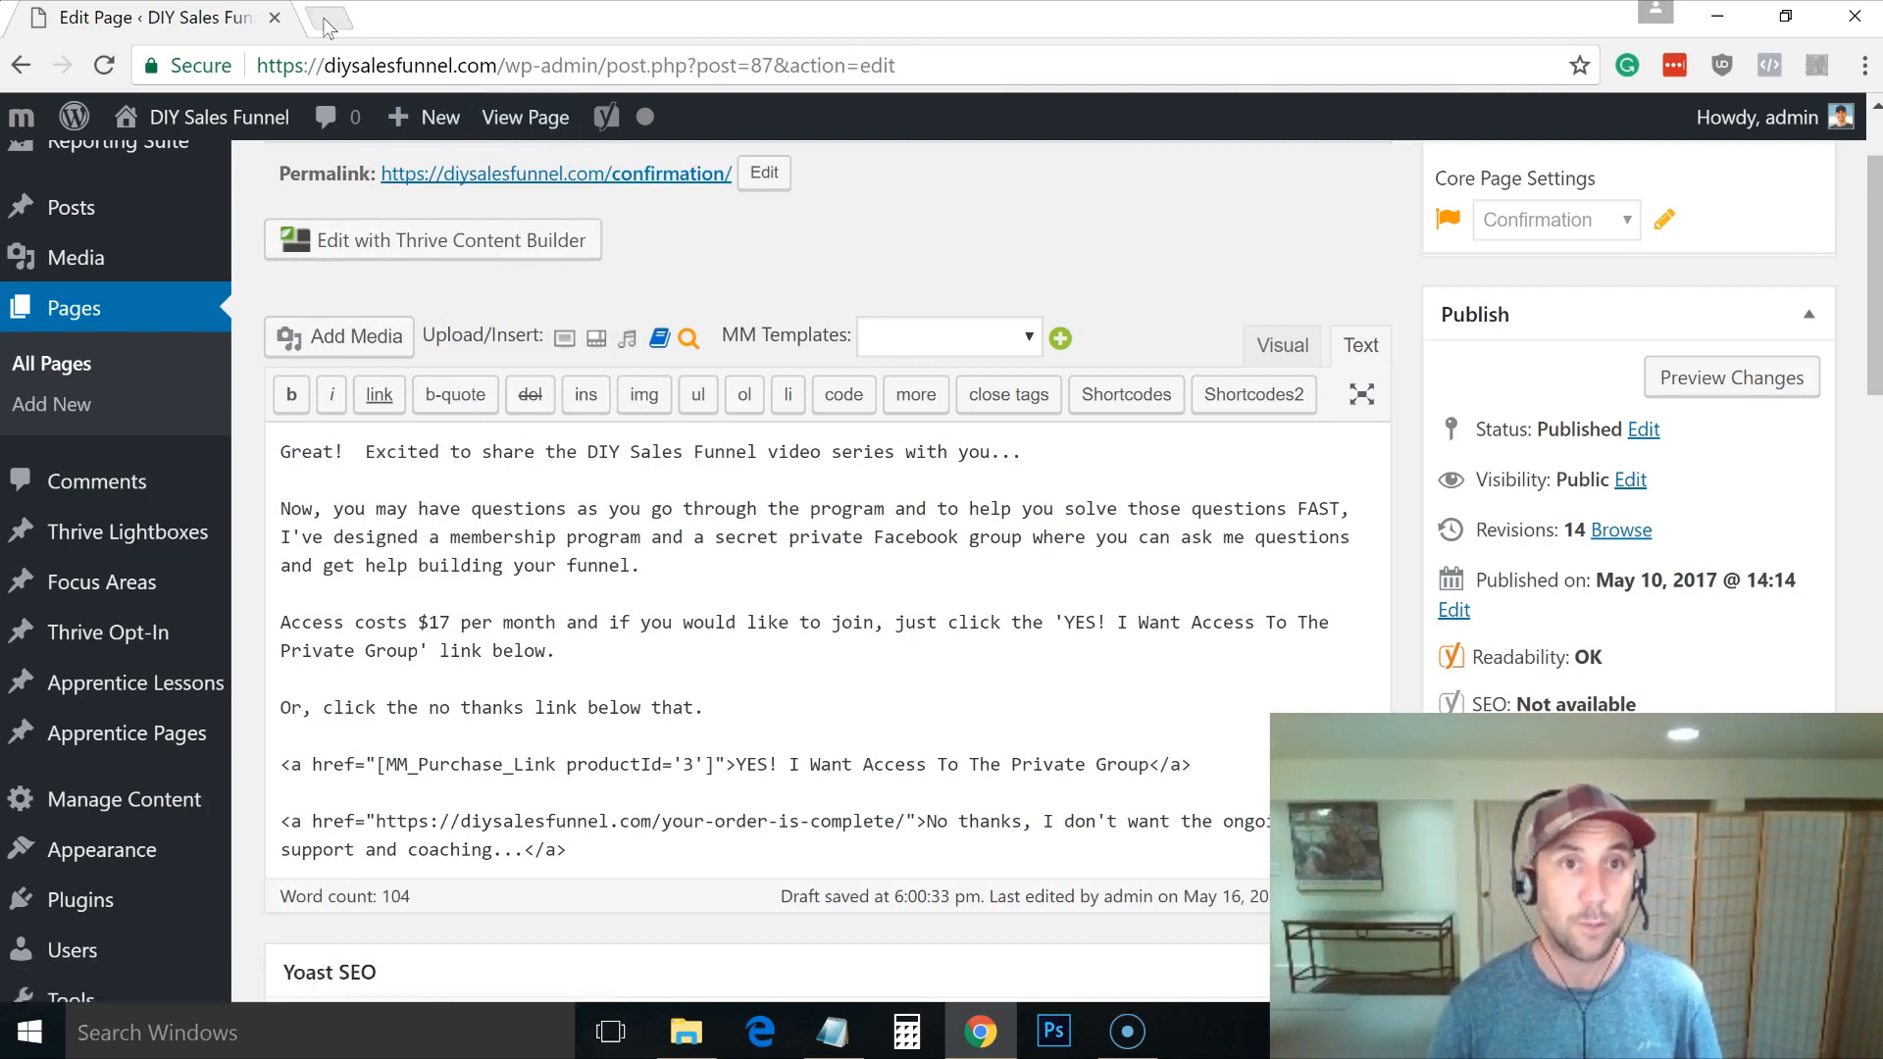
{"action": "left_click", "coordinate": [330, 23]}
{"action": "type", "text": "member mo"}
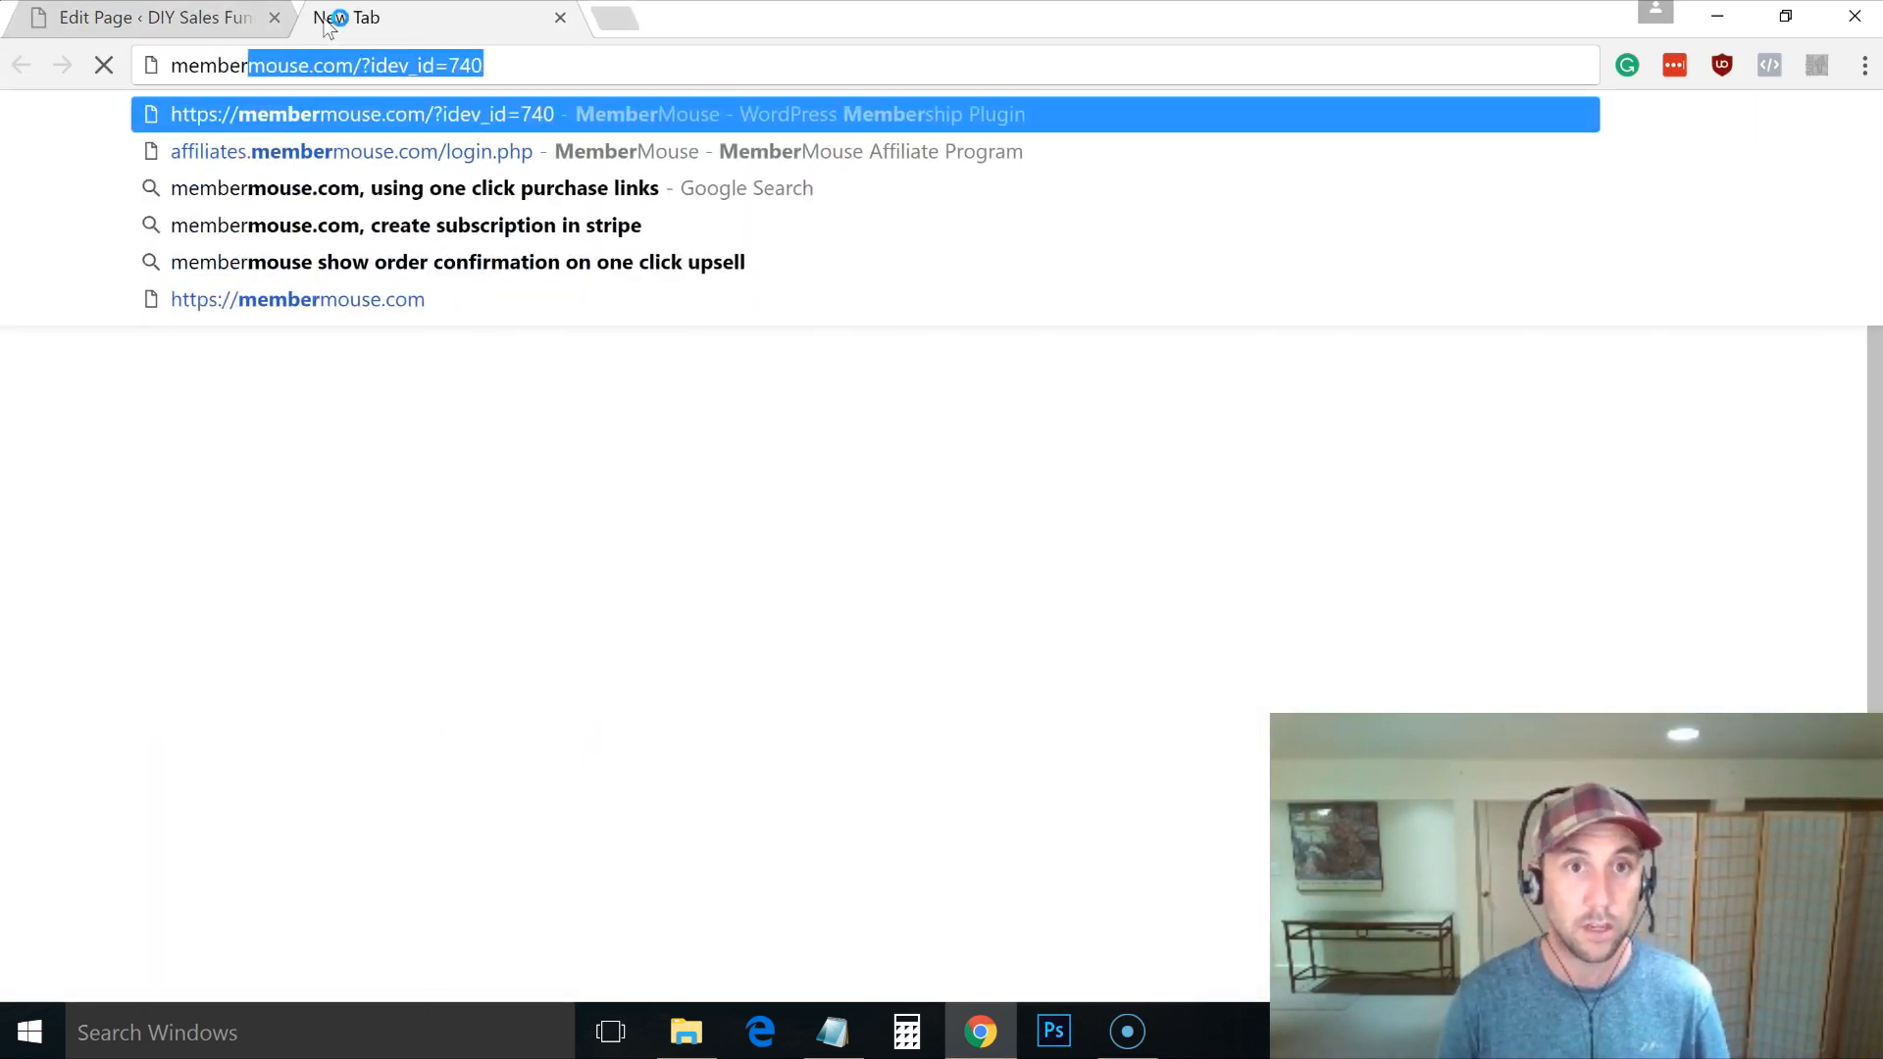
{"action": "key", "text": "BackSpace"}
{"action": "key", "text": "BackSpace"}
{"action": "key", "text": "BackSpace"}
{"action": "key", "text": "BackSpace"}
{"action": "type", "text": "moust"}
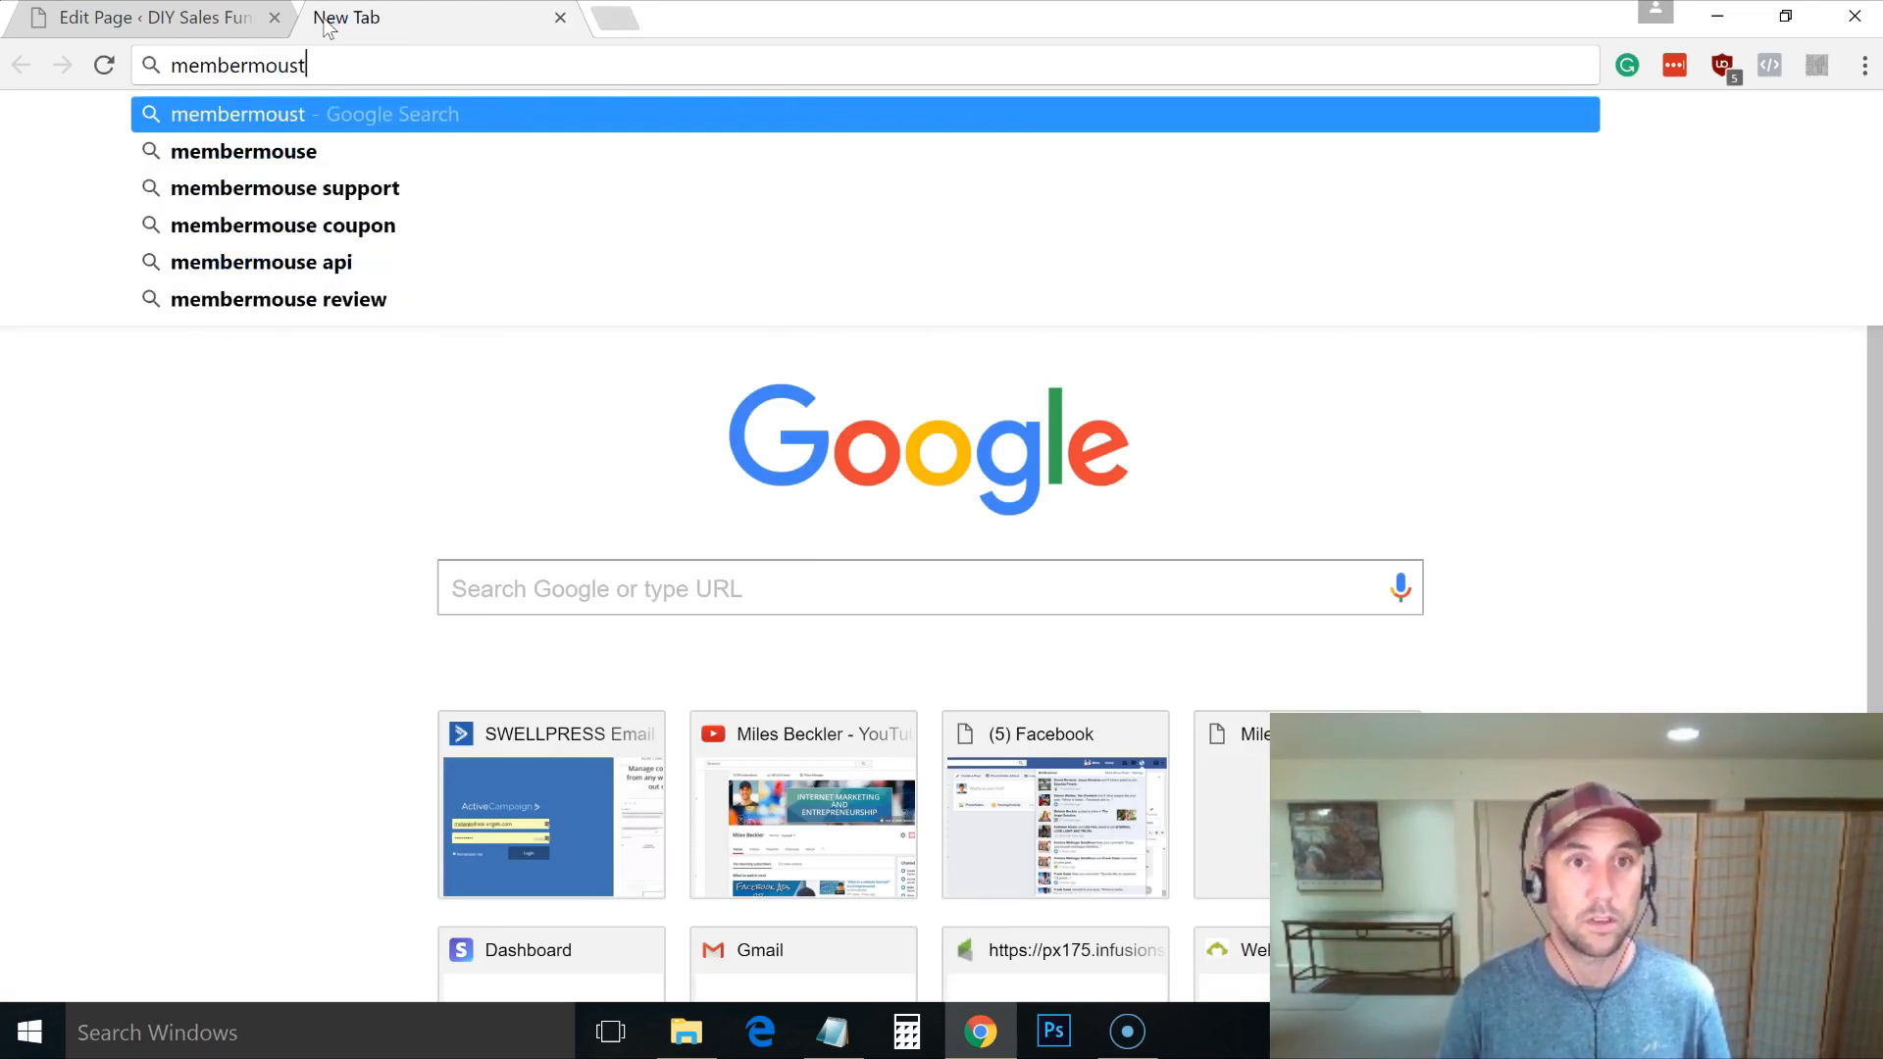
{"action": "key", "text": "BackSpace"}
{"action": "type", "text": "e one"}
{"action": "key", "text": "Return"}
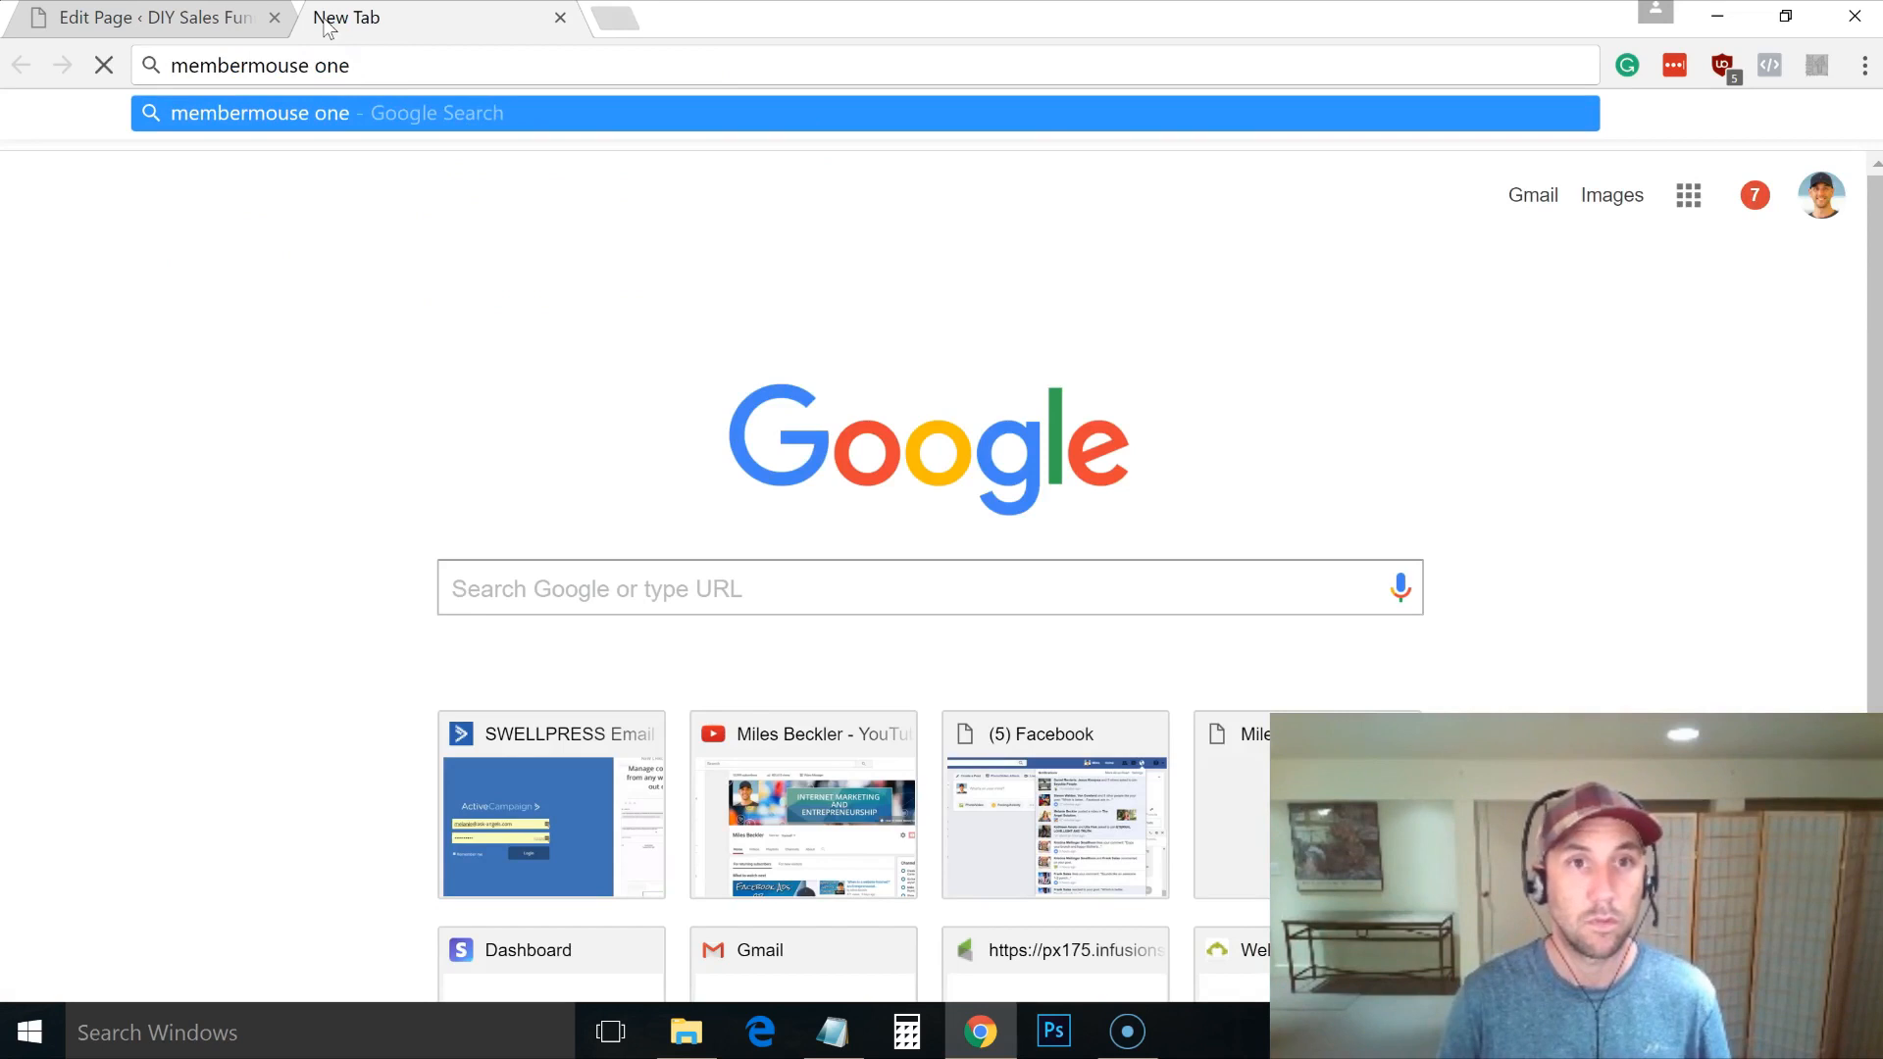
{"action": "key", "text": "BackSpace"}
{"action": "key", "text": "BackSpace"}
{"action": "key", "text": "BackSpace"}
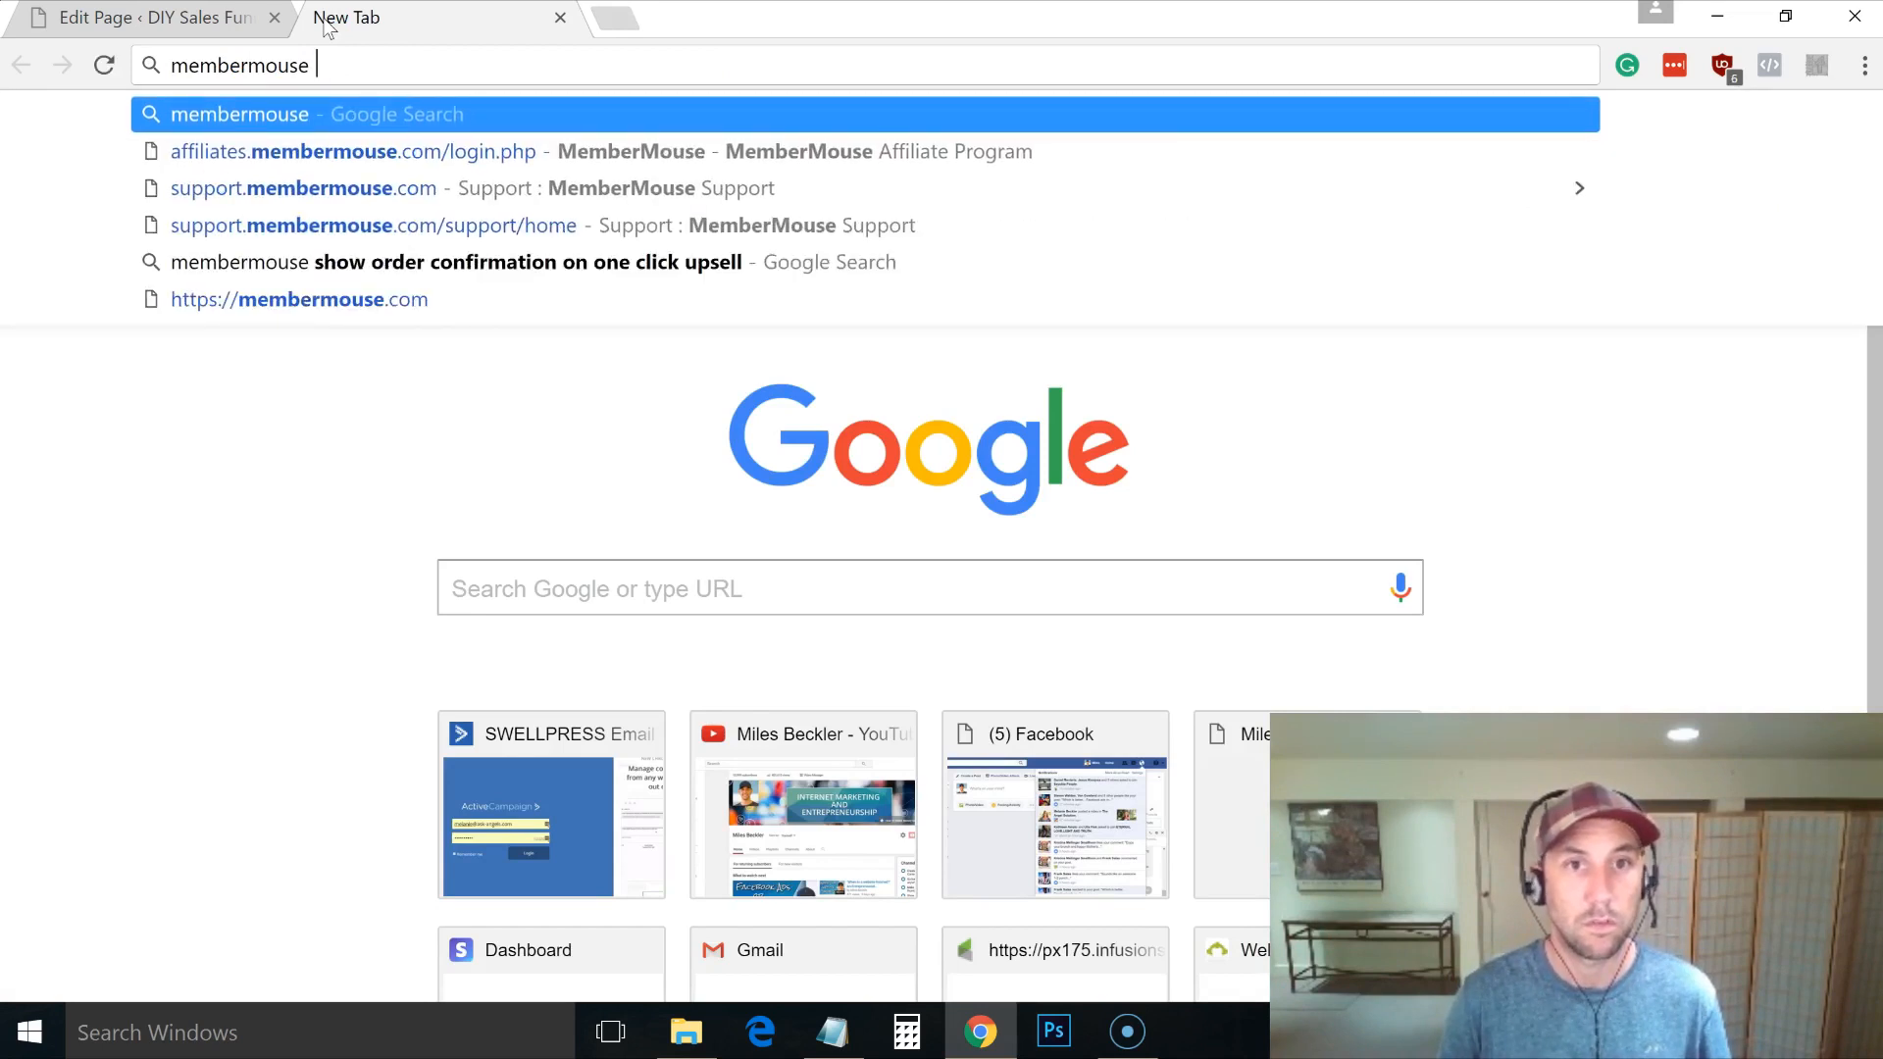
{"action": "type", "text": "show order"}
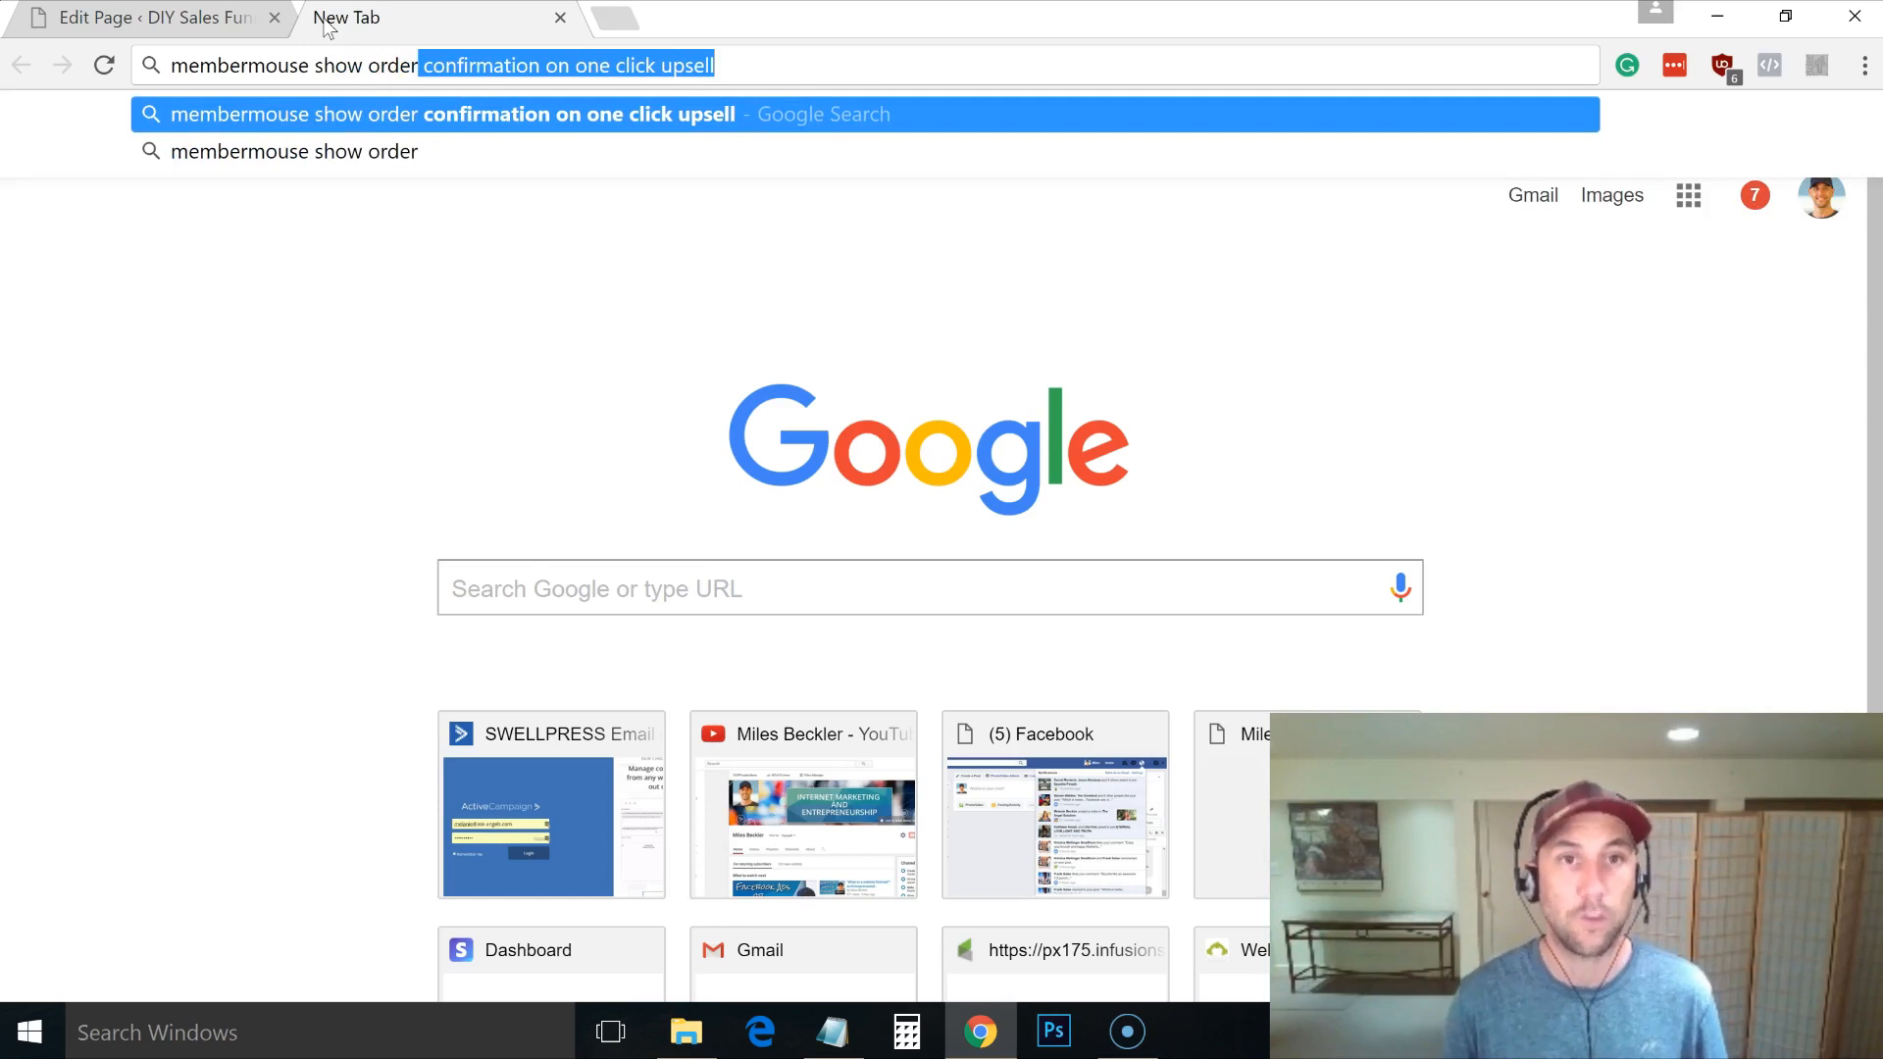
{"action": "left_click", "coordinate": [331, 116]}
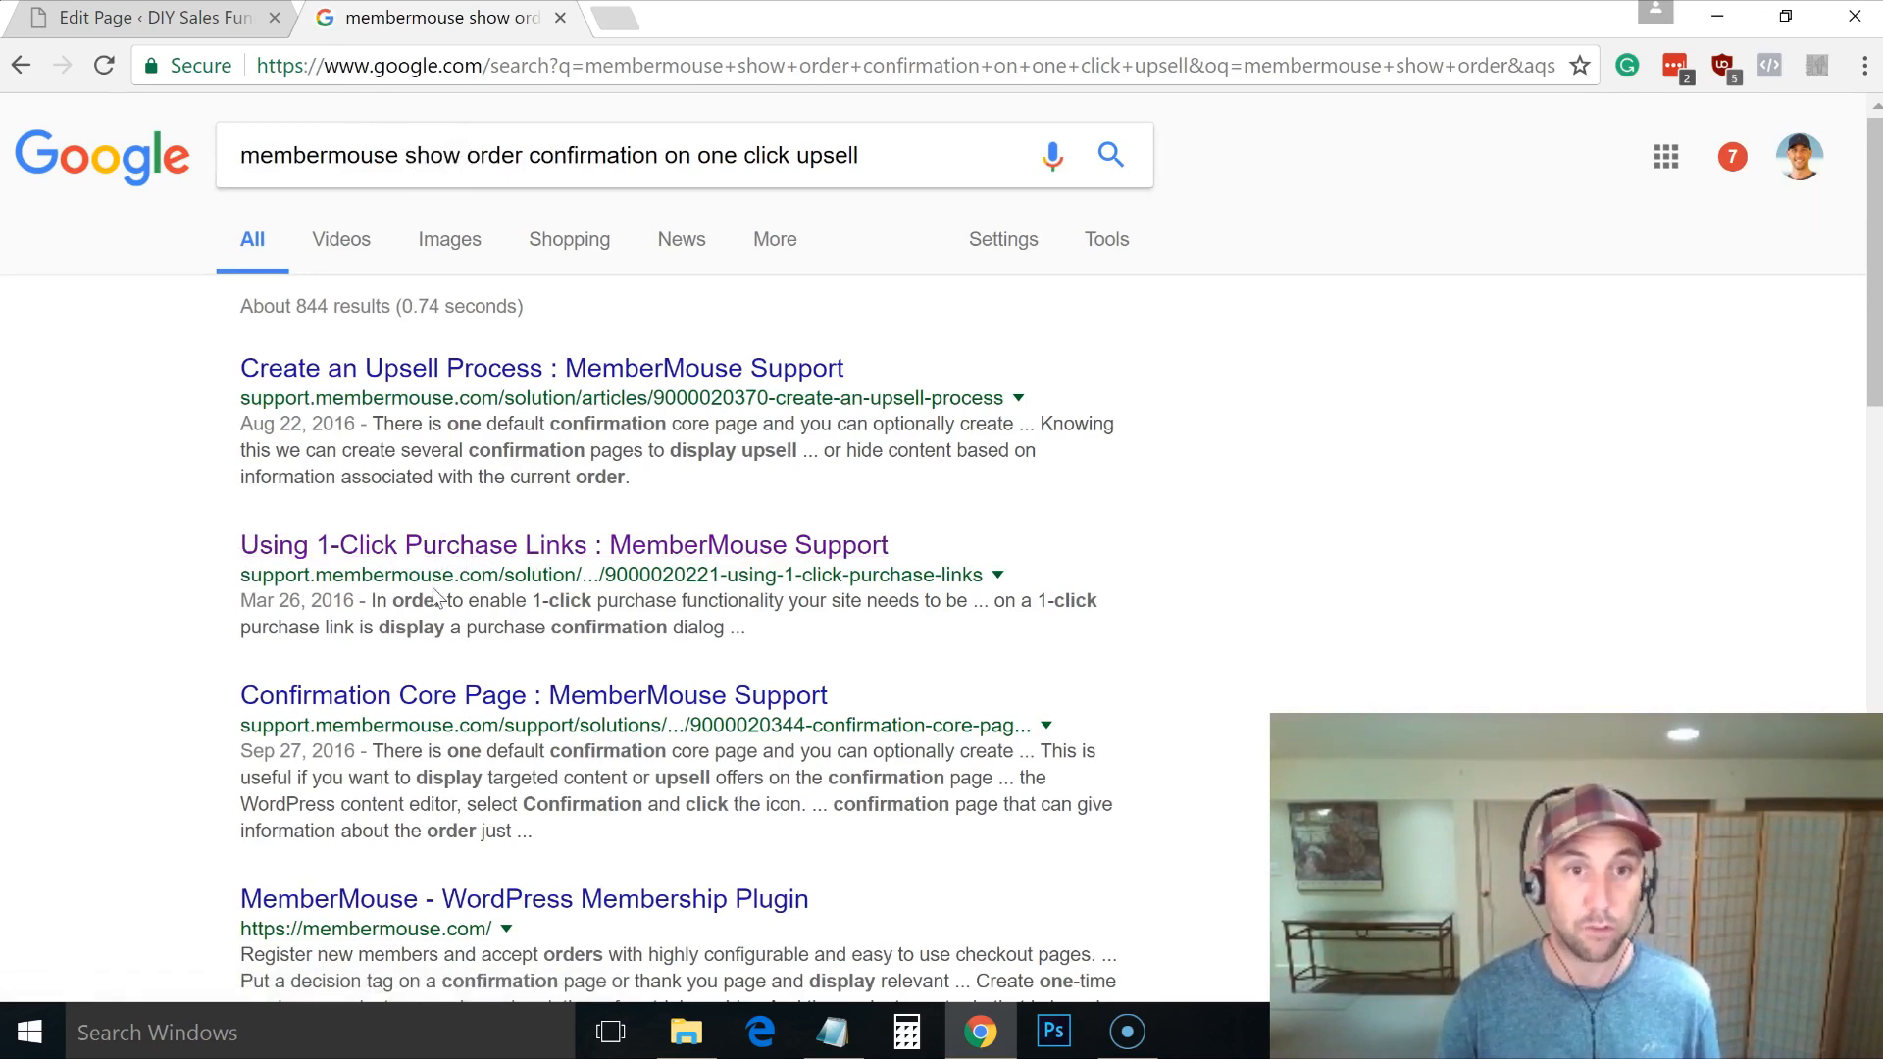
Step: Open the 'Using 1-Click Purchase Links' support article from the results
{"action": "left_click", "coordinate": [465, 551]}
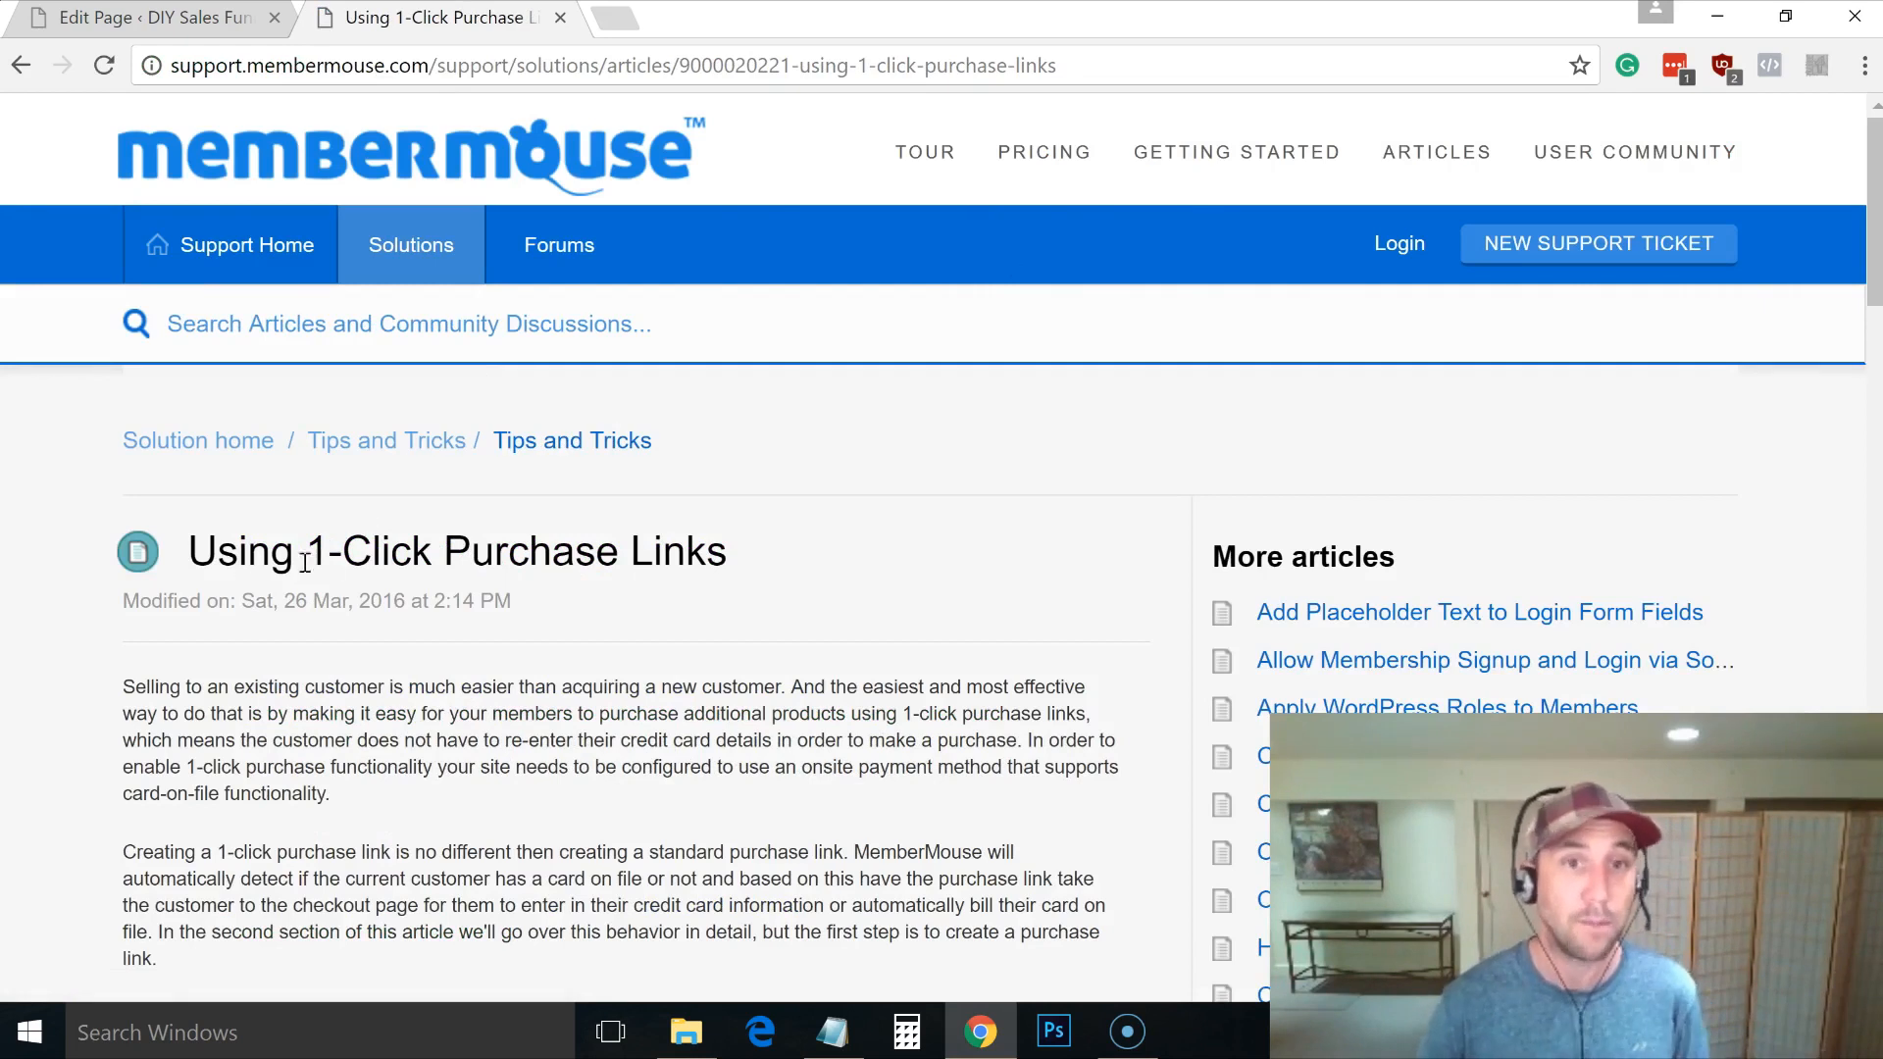
{"action": "left_click_drag", "start_coordinate": [194, 555], "coordinate": [775, 533]}
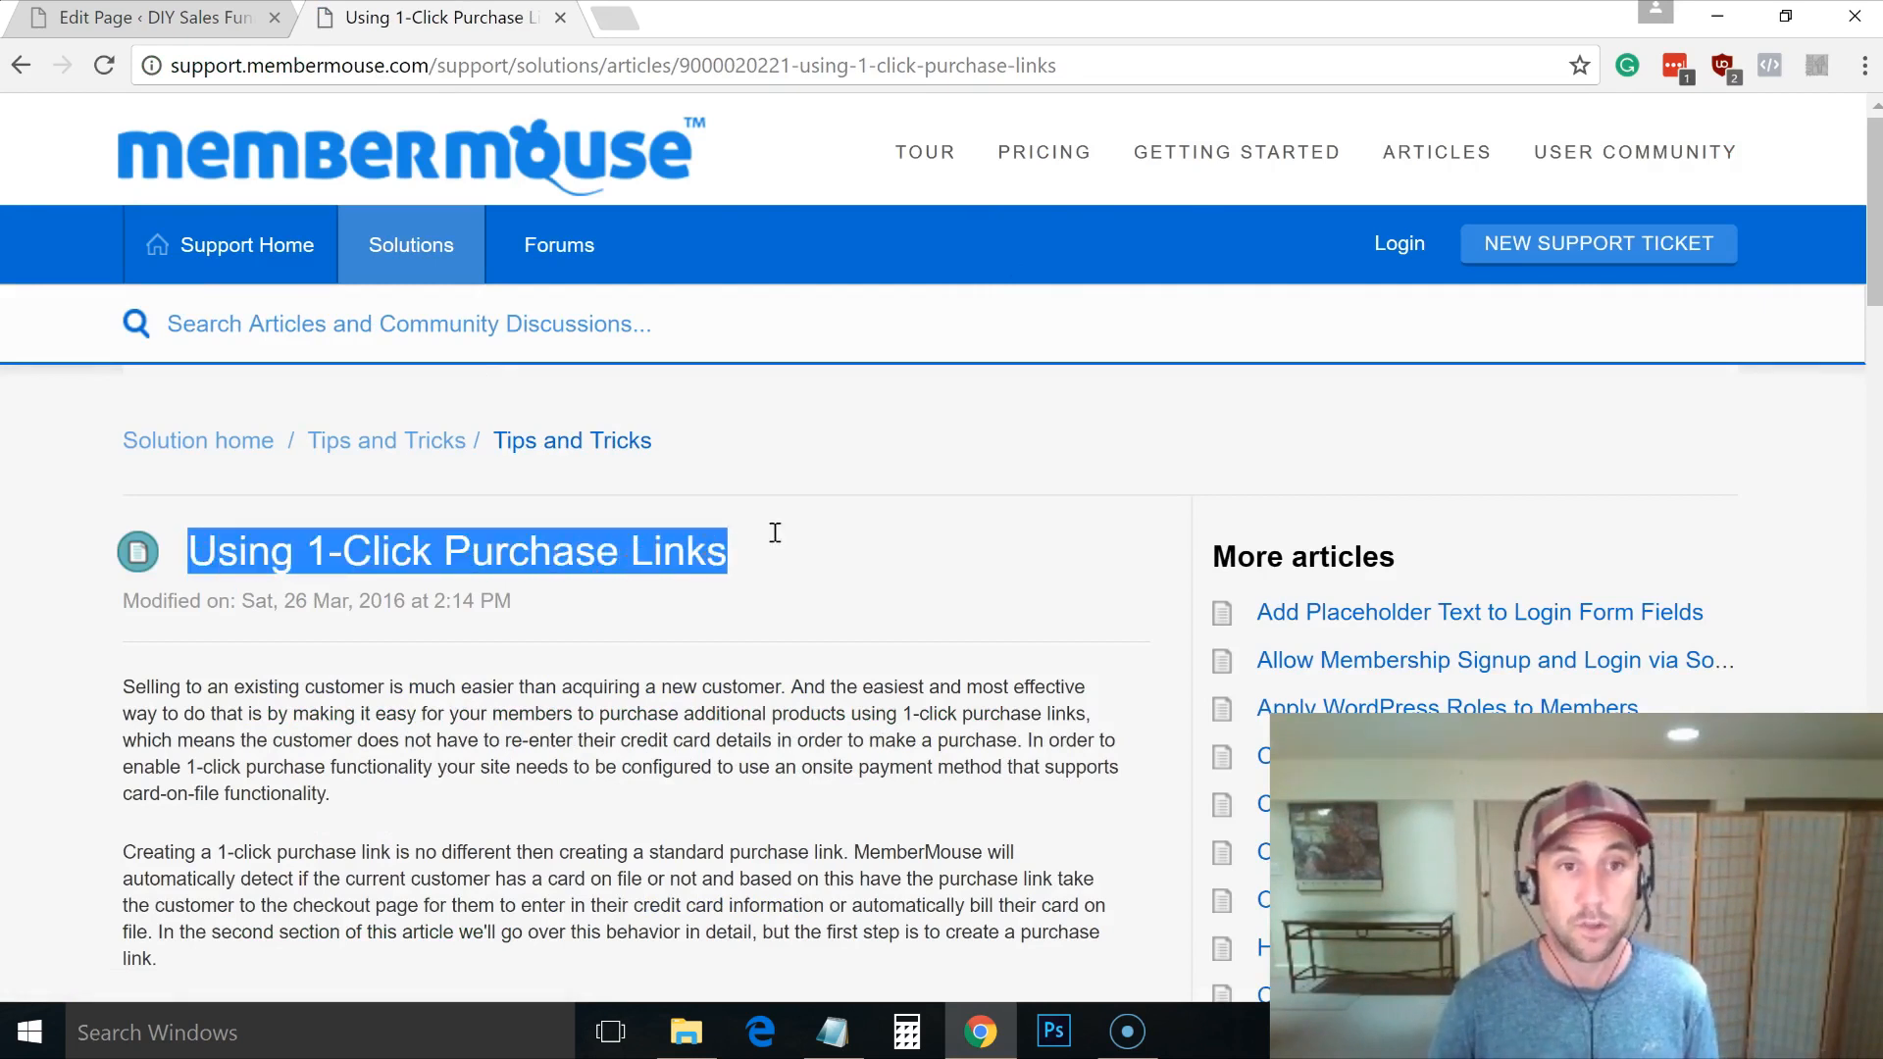
{"action": "left_click", "coordinate": [832, 543]}
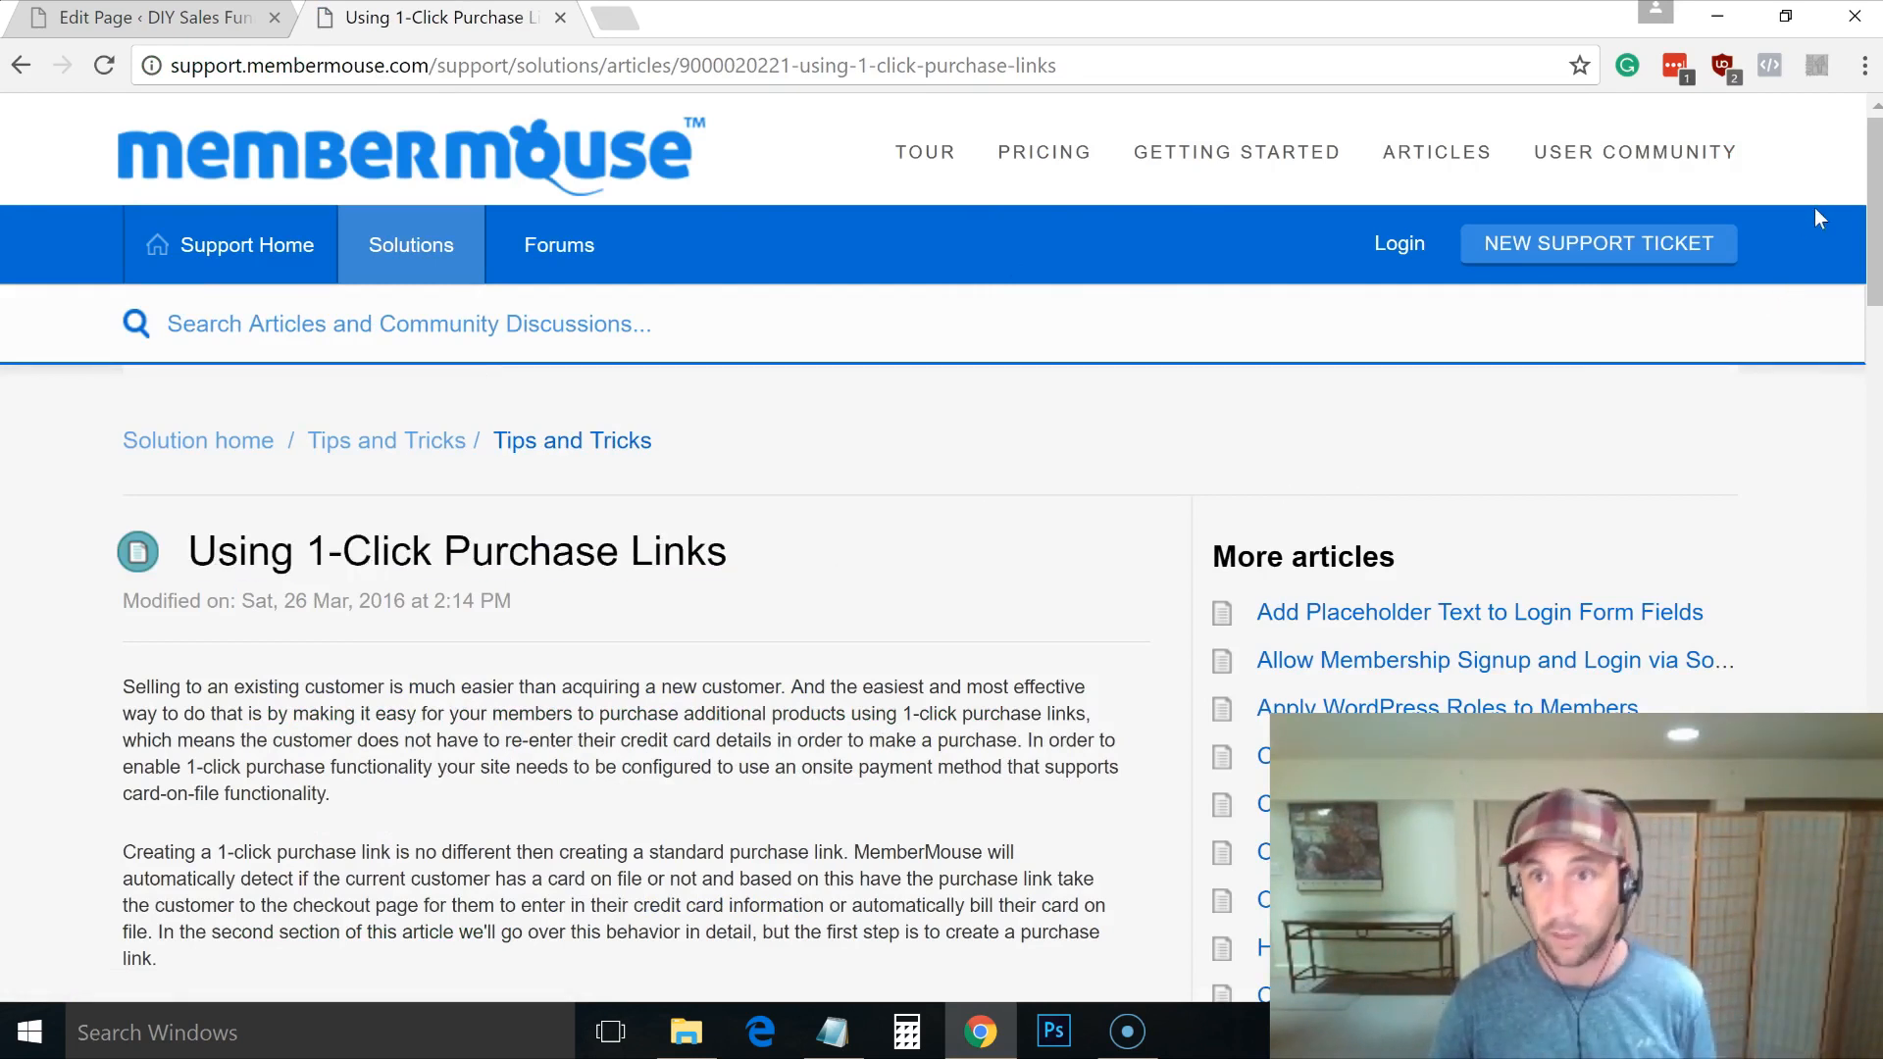
Step: Scroll down to the bypassConfirmation purchase-link example and select its code line
{"action": "left_click_drag", "start_coordinate": [1874, 226], "coordinate": [1880, 750]}
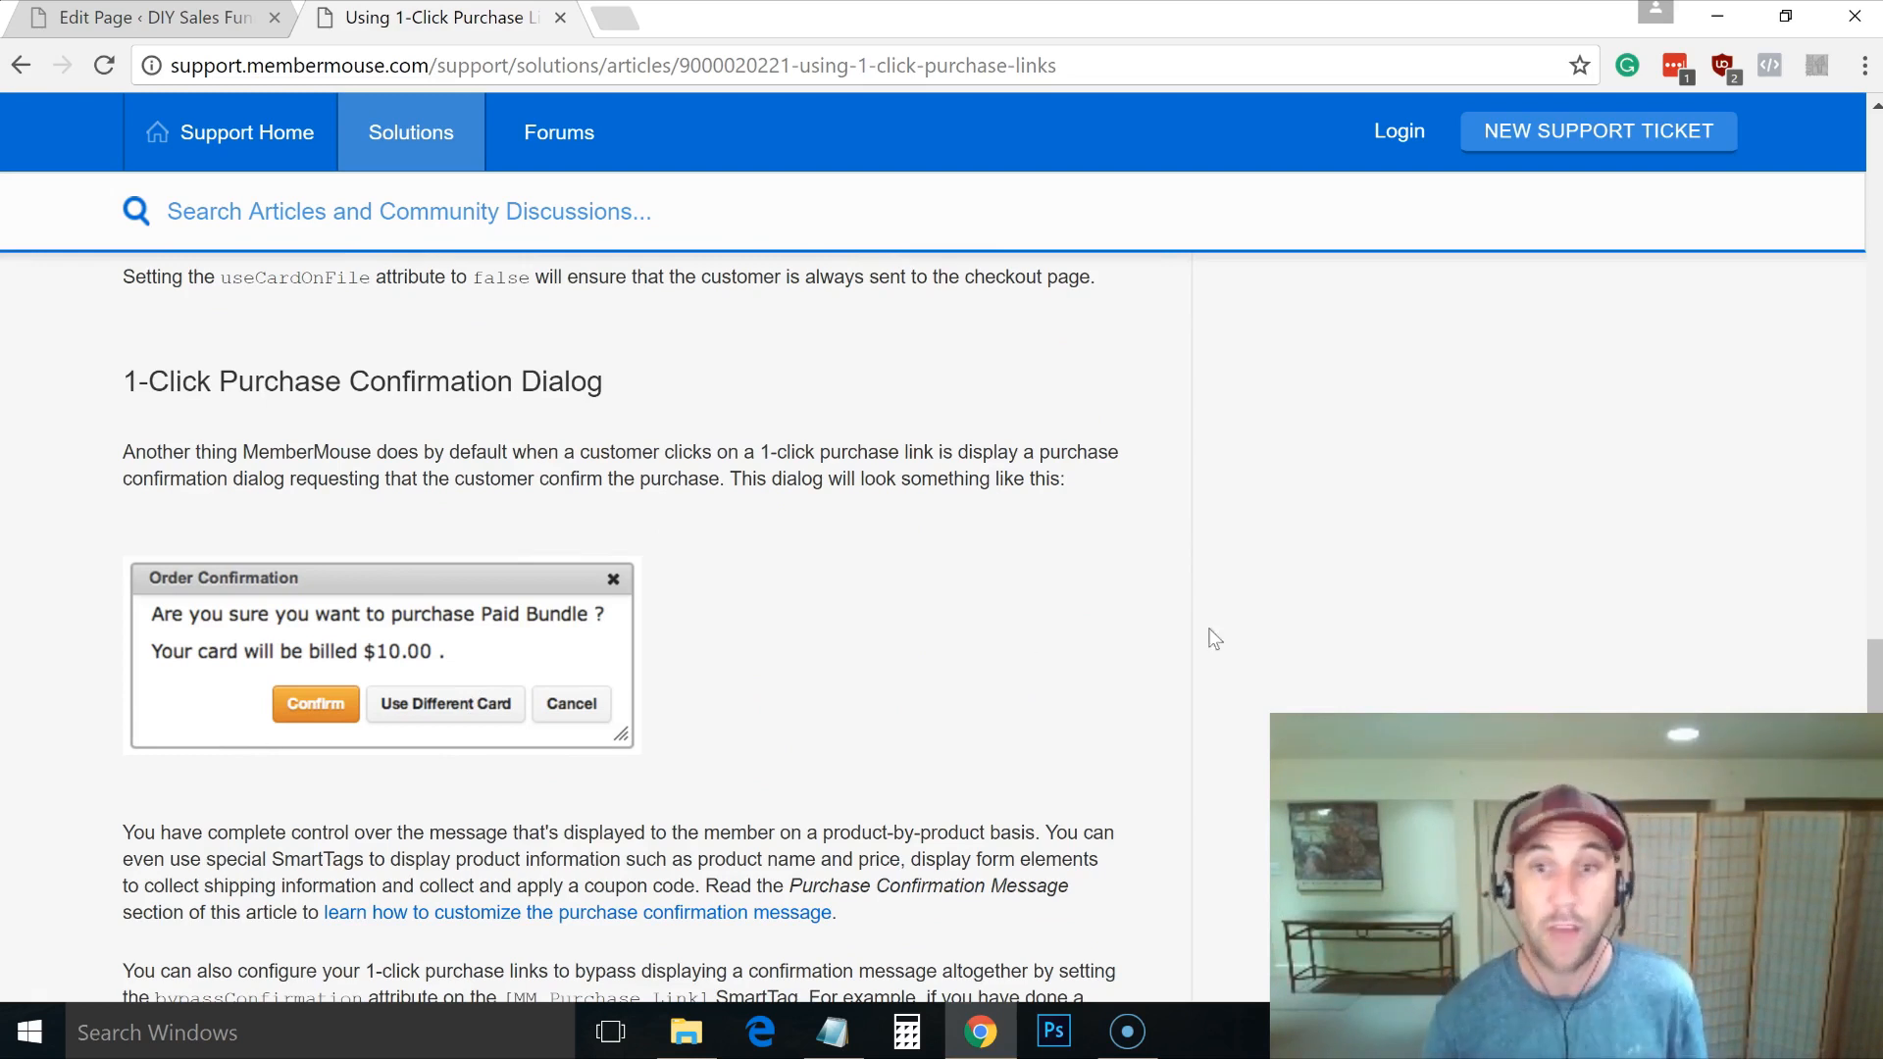
{"action": "left_click_drag", "start_coordinate": [1872, 661], "coordinate": [1871, 731]}
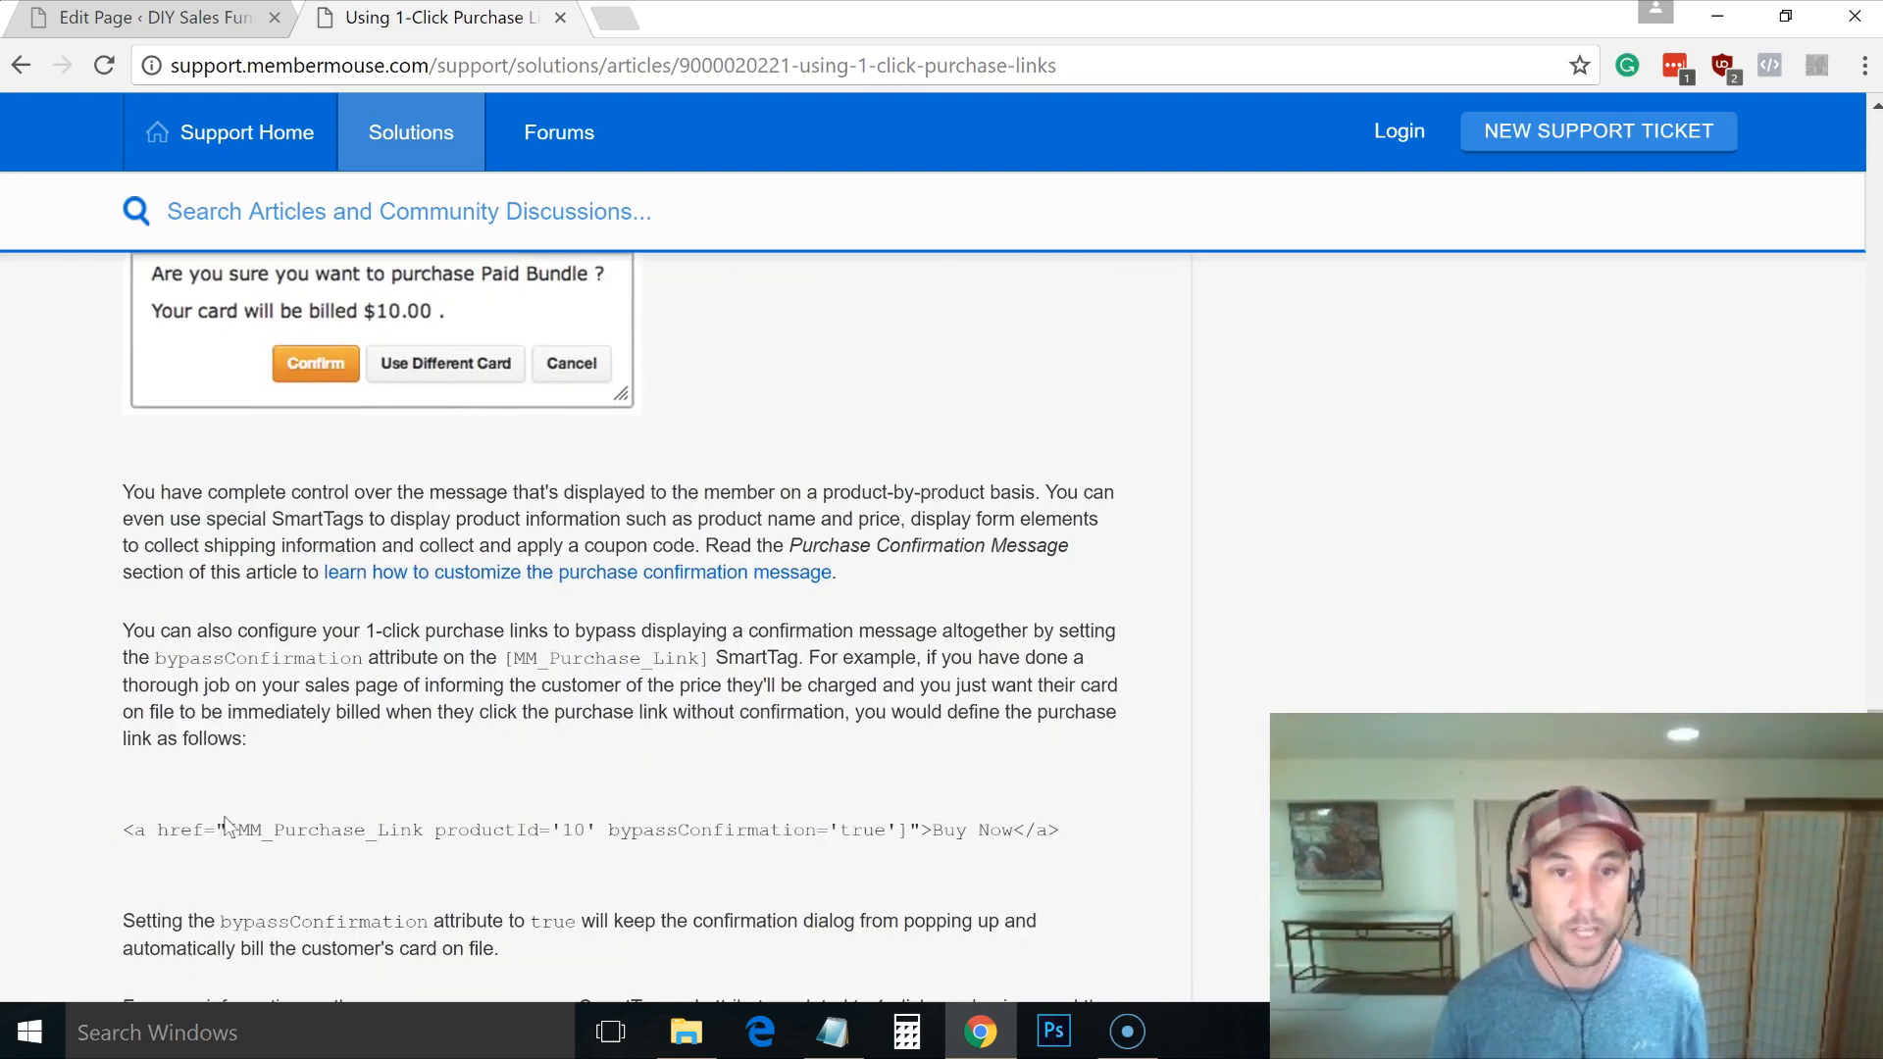
{"action": "left_click_drag", "start_coordinate": [122, 830], "coordinate": [1066, 832]}
{"action": "key", "text": "ctrl+c"}
{"action": "left_click", "coordinate": [130, 839]}
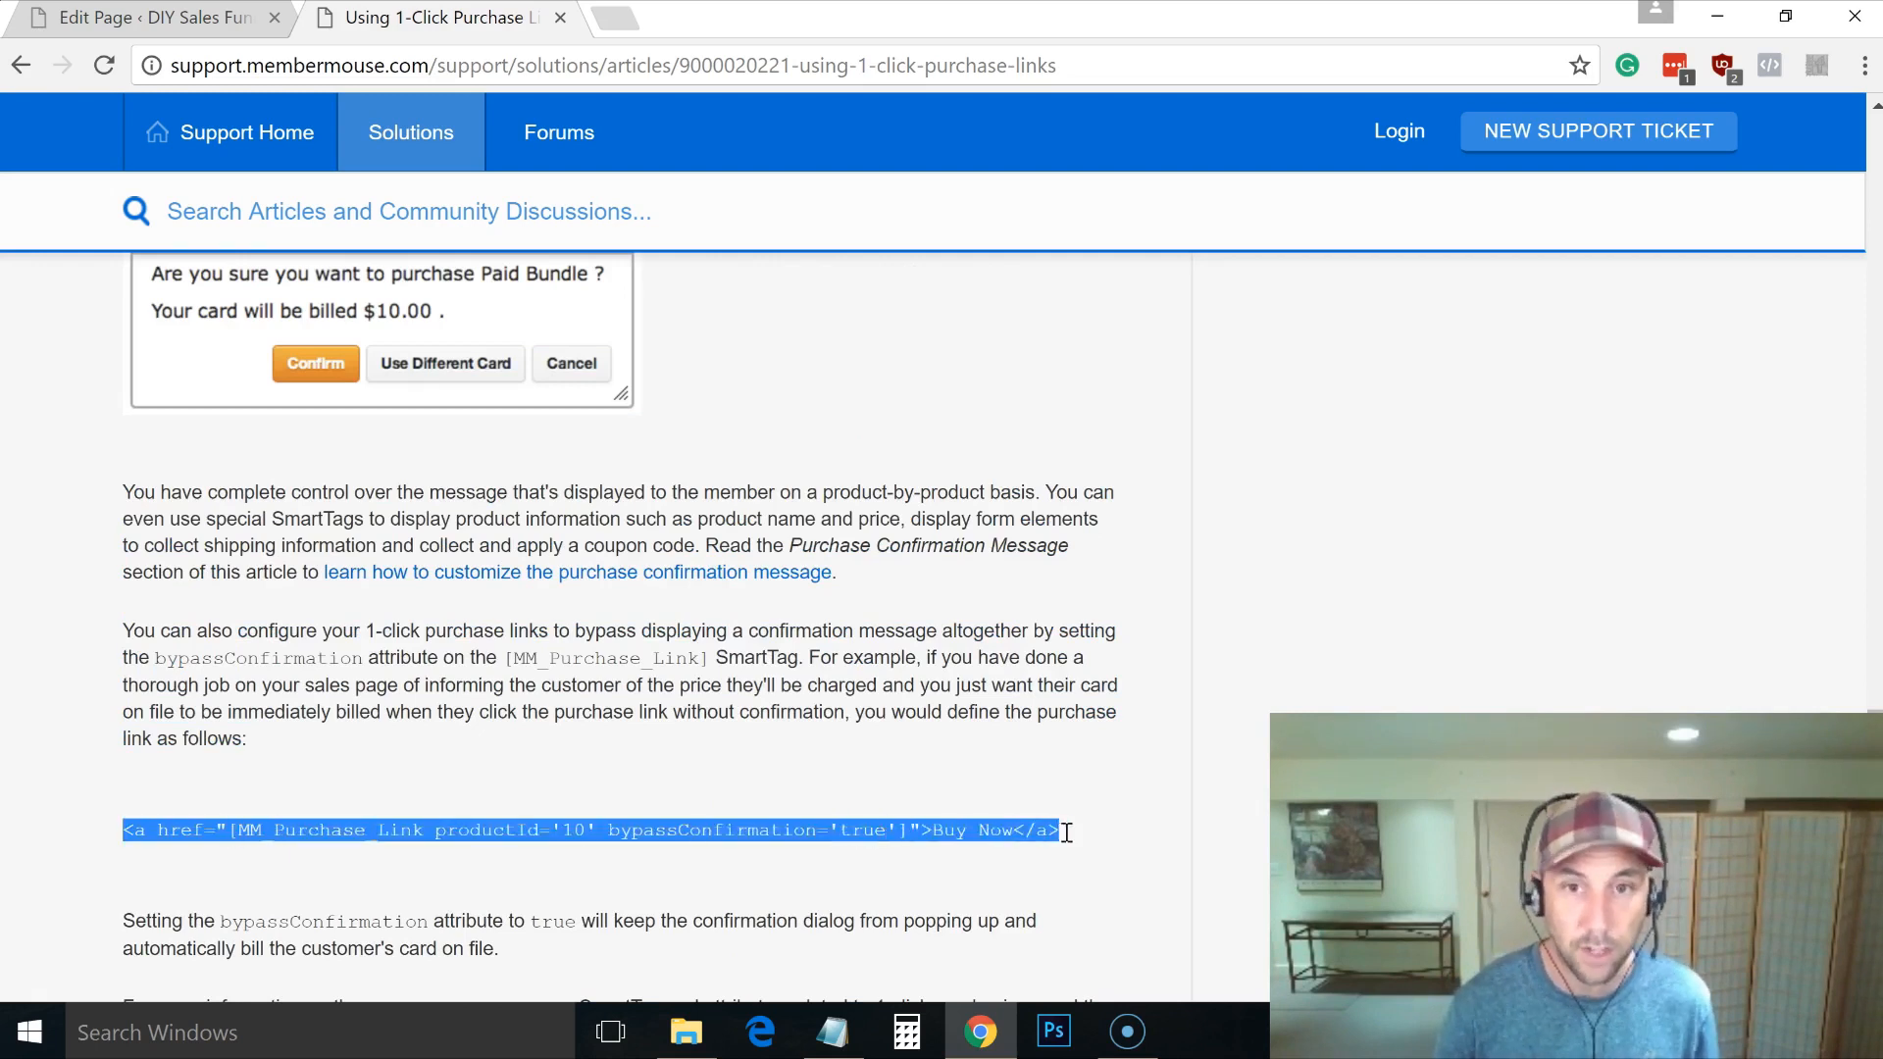
{"action": "key", "text": "alt+Tab"}
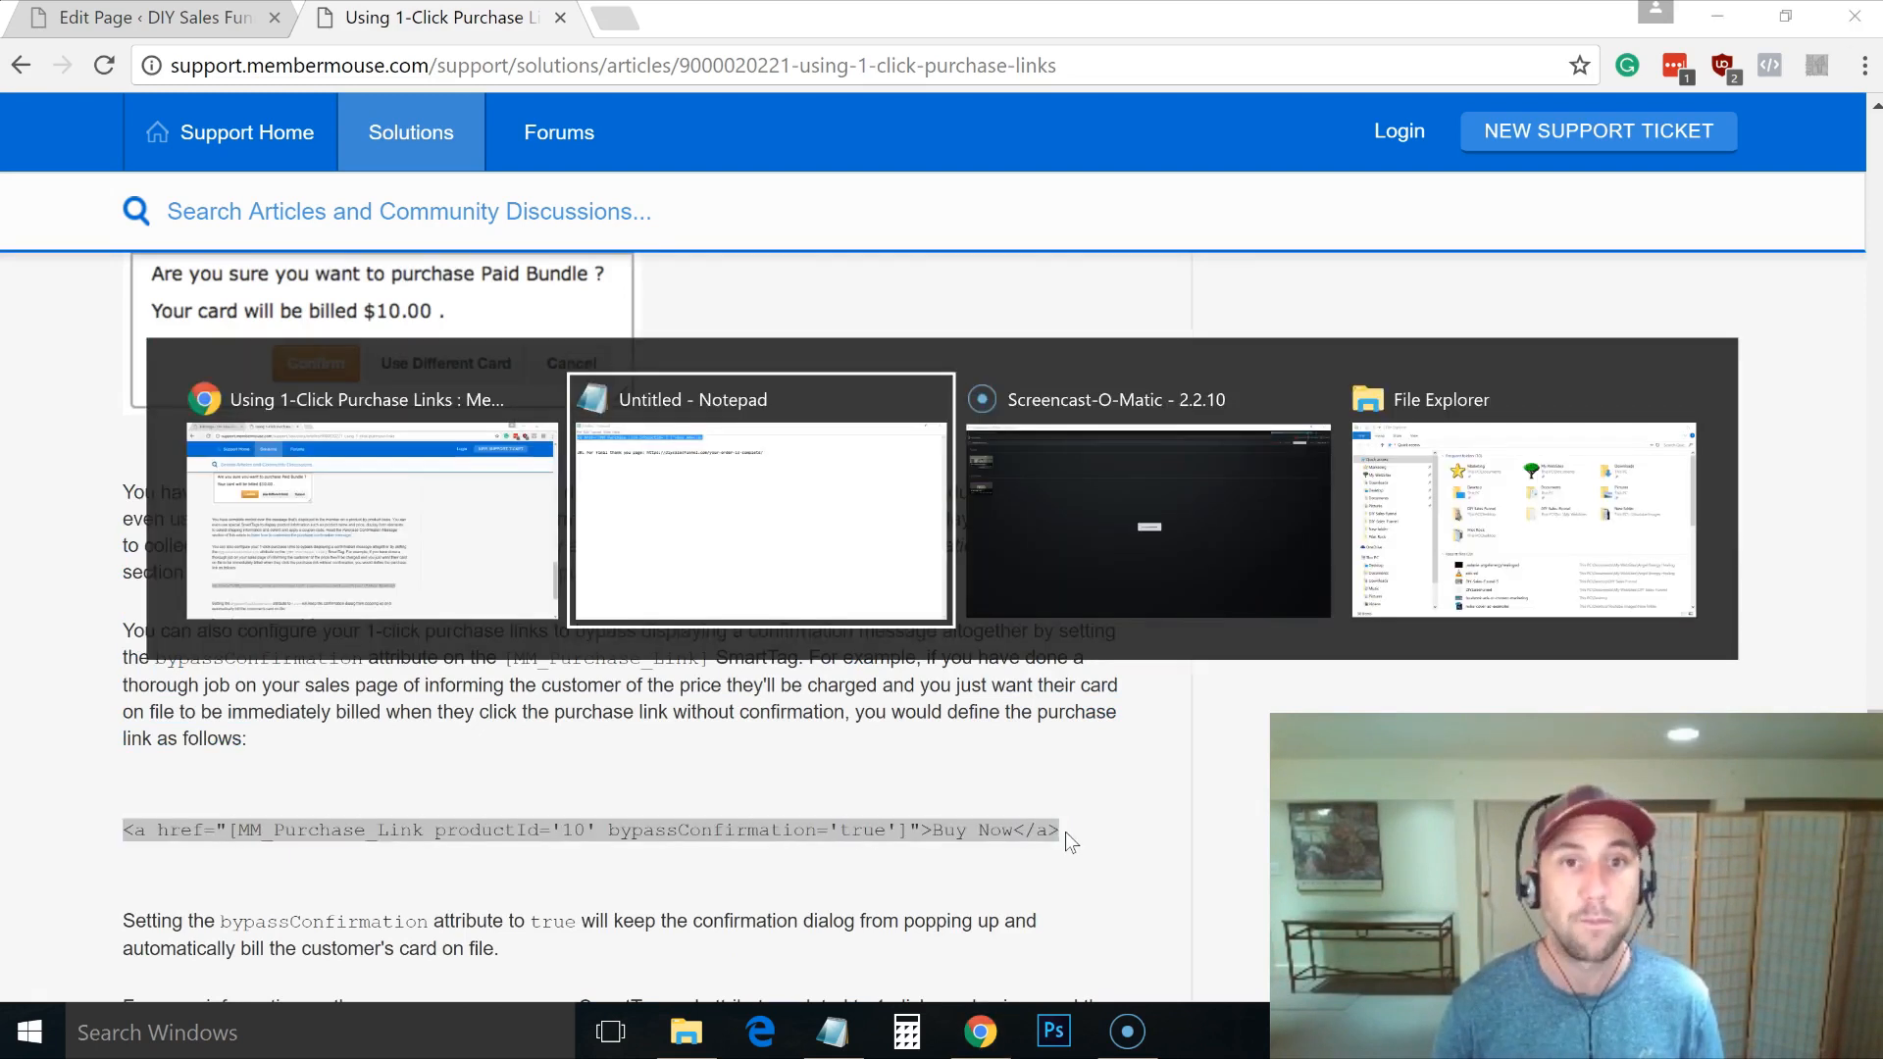
Step: Paste the productId '10' example on a new Notepad line and copy its bypassConfirmation='true' attribute
{"action": "left_click", "coordinate": [950, 110]}
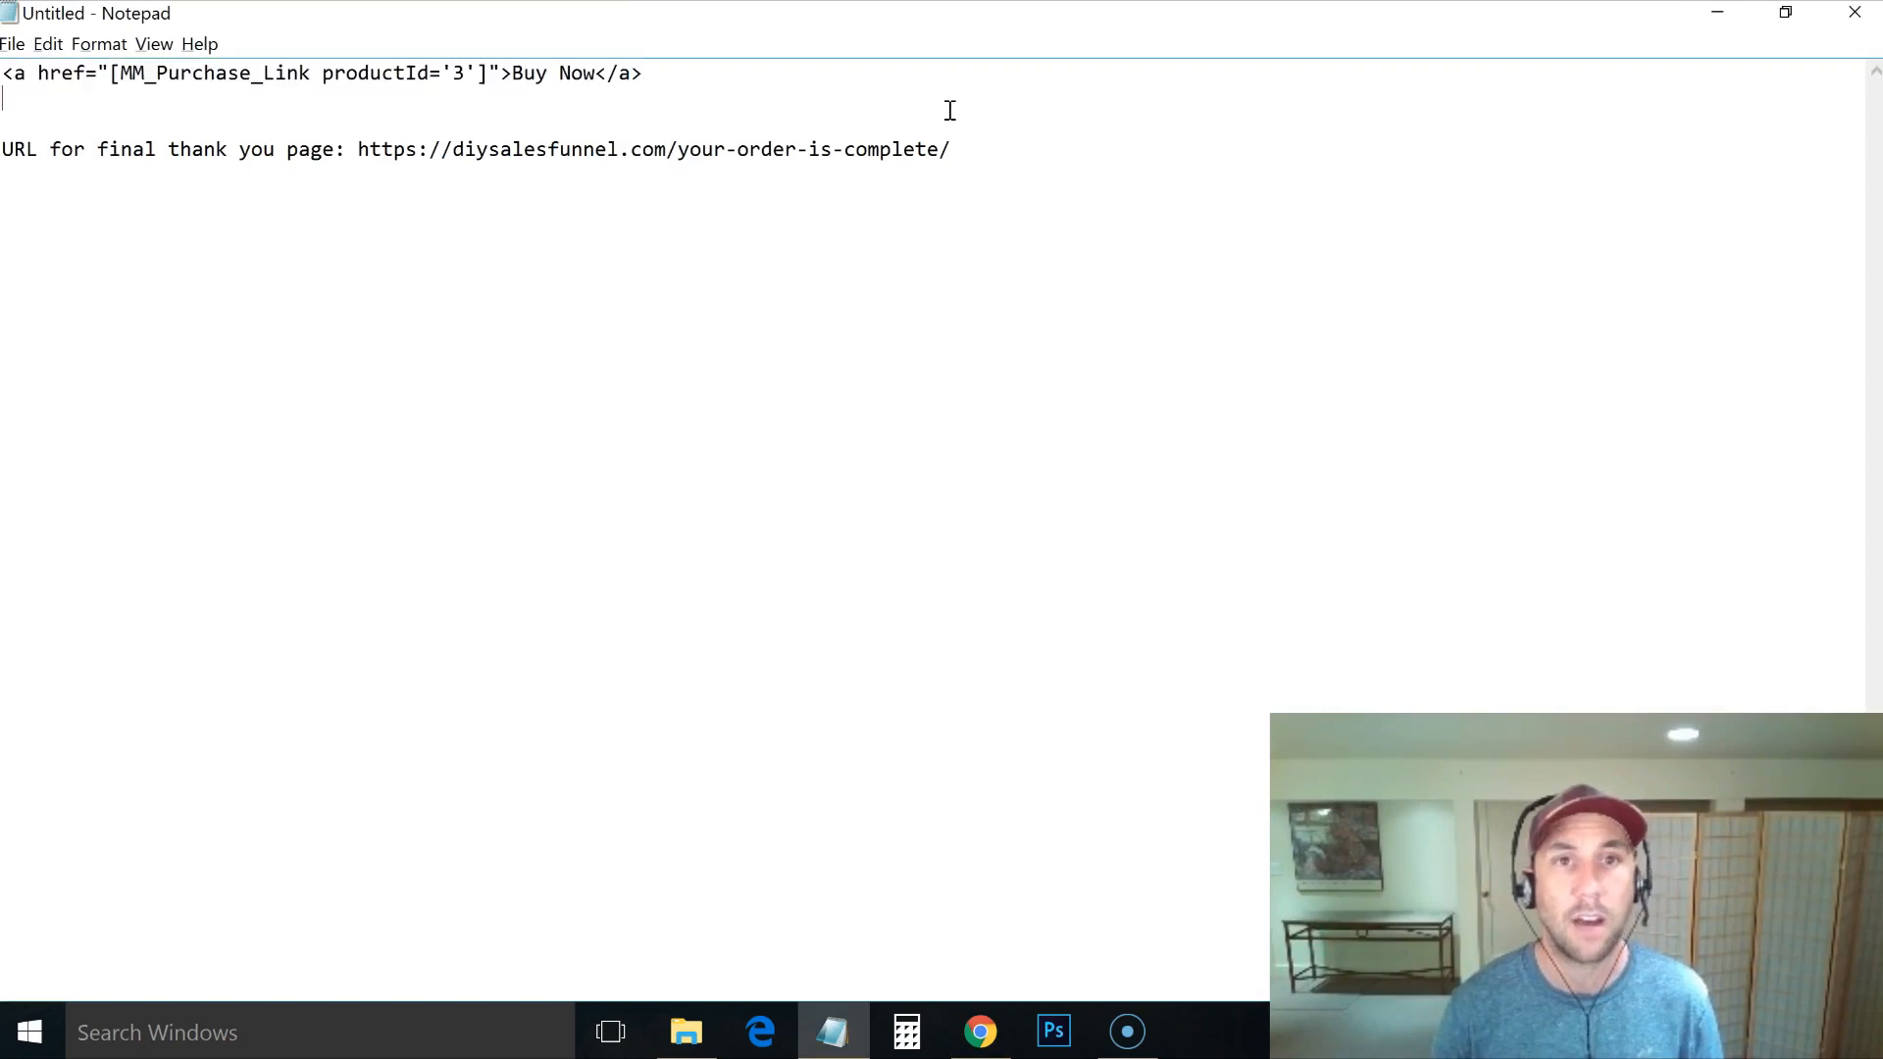
{"action": "key", "text": "Return"}
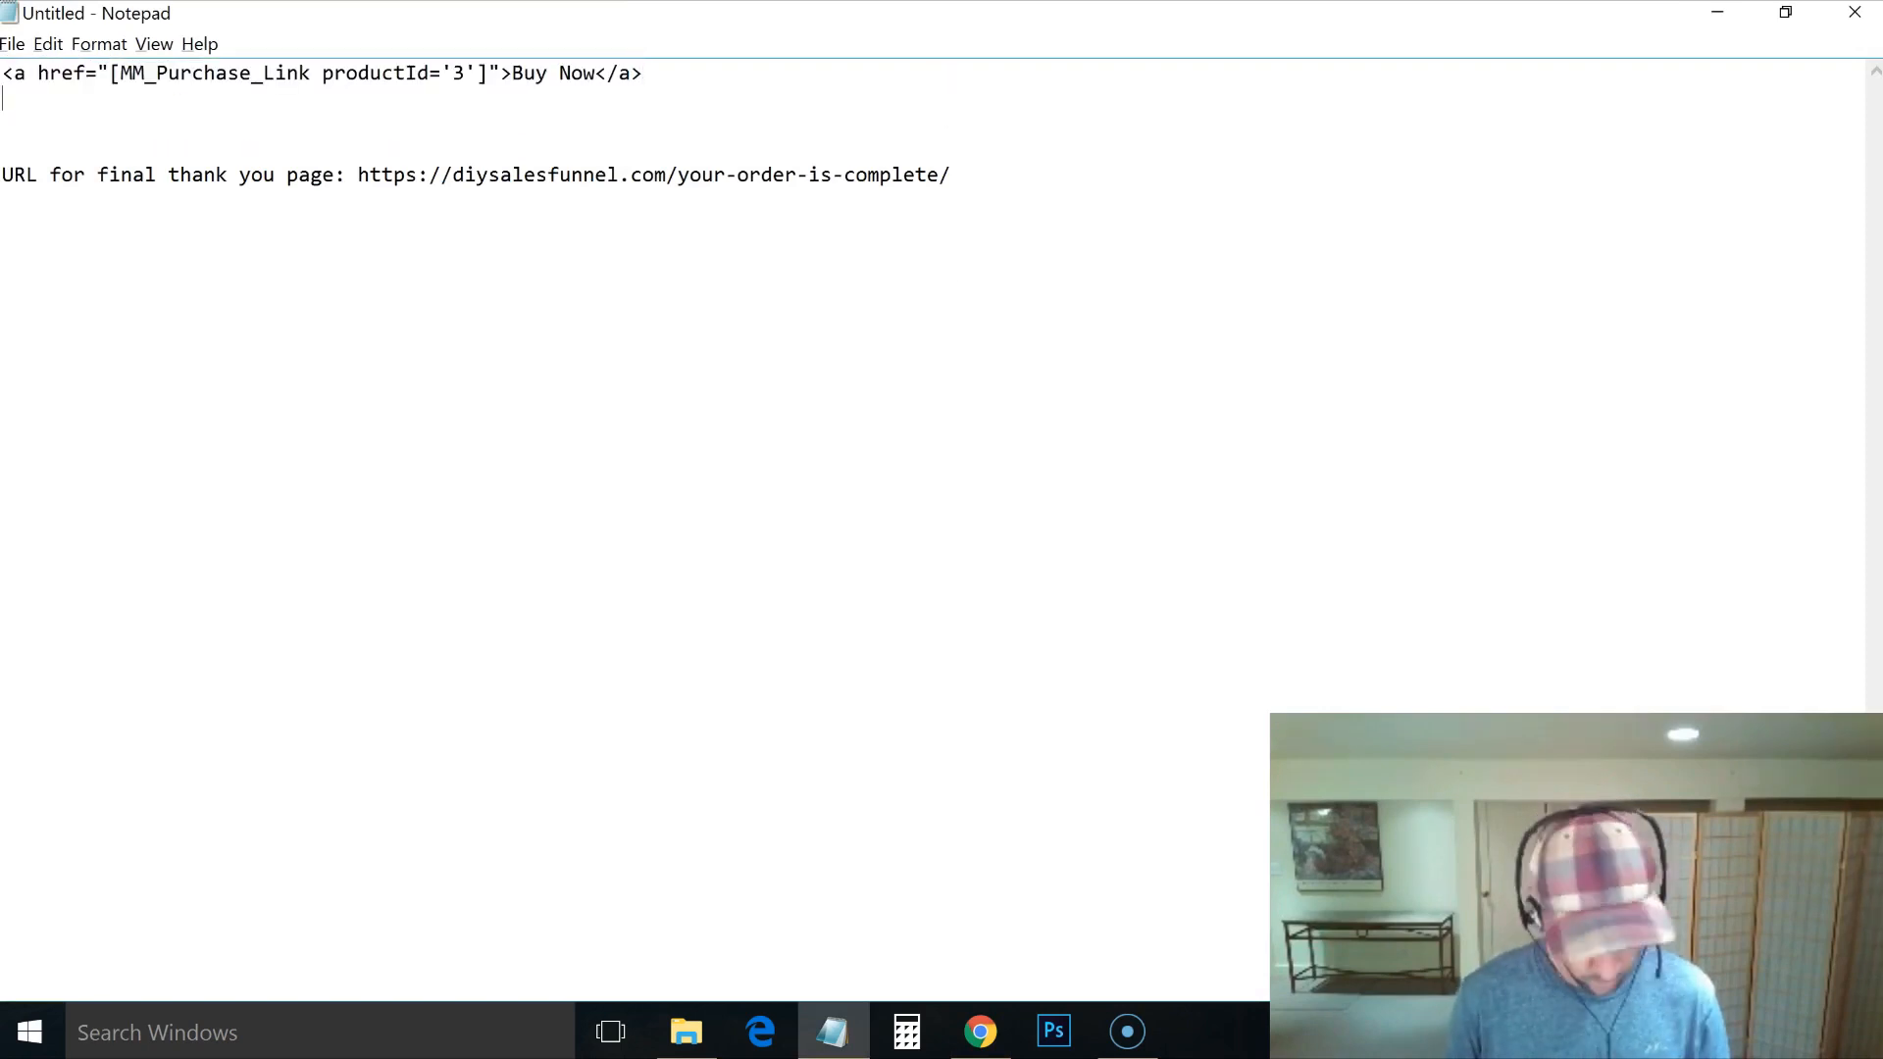
{"action": "key", "text": "ctrl+v"}
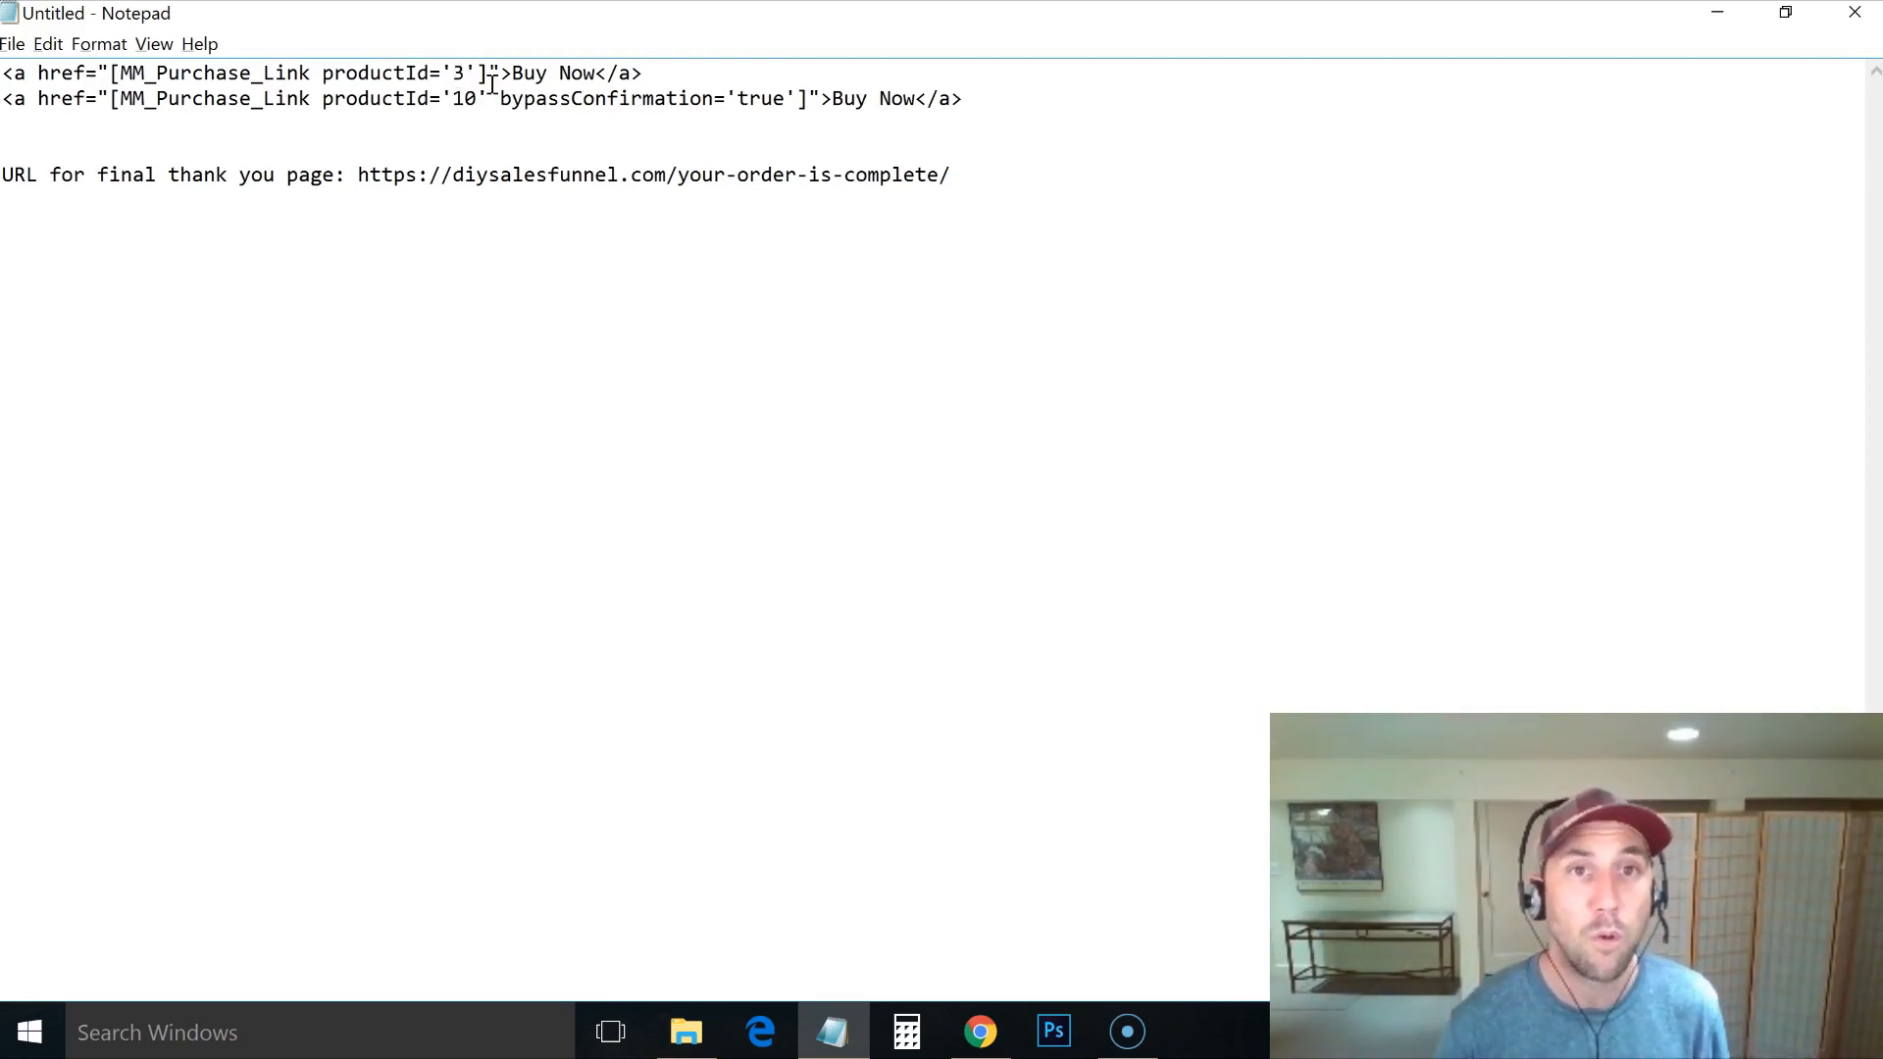
{"action": "left_click_drag", "start_coordinate": [491, 98], "coordinate": [795, 106]}
{"action": "key", "text": "ctrl+c"}
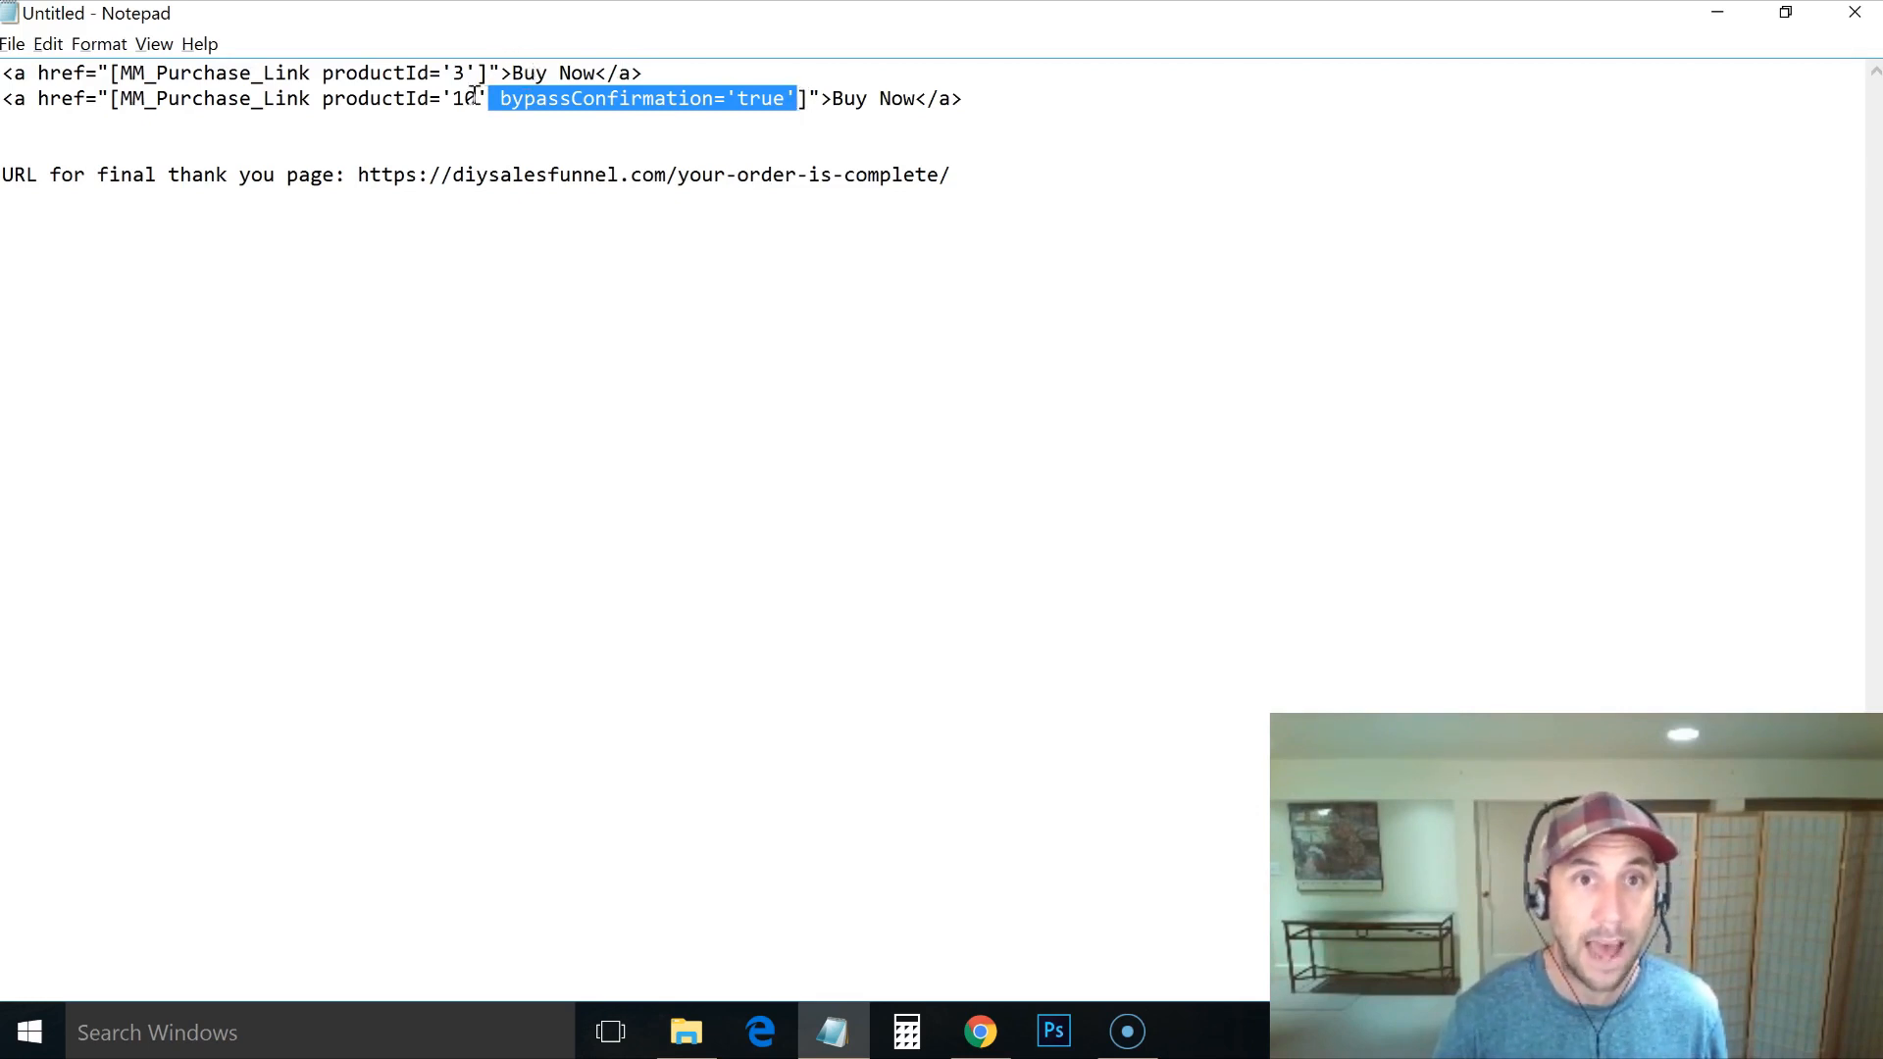
{"action": "key", "text": "alt+Tab"}
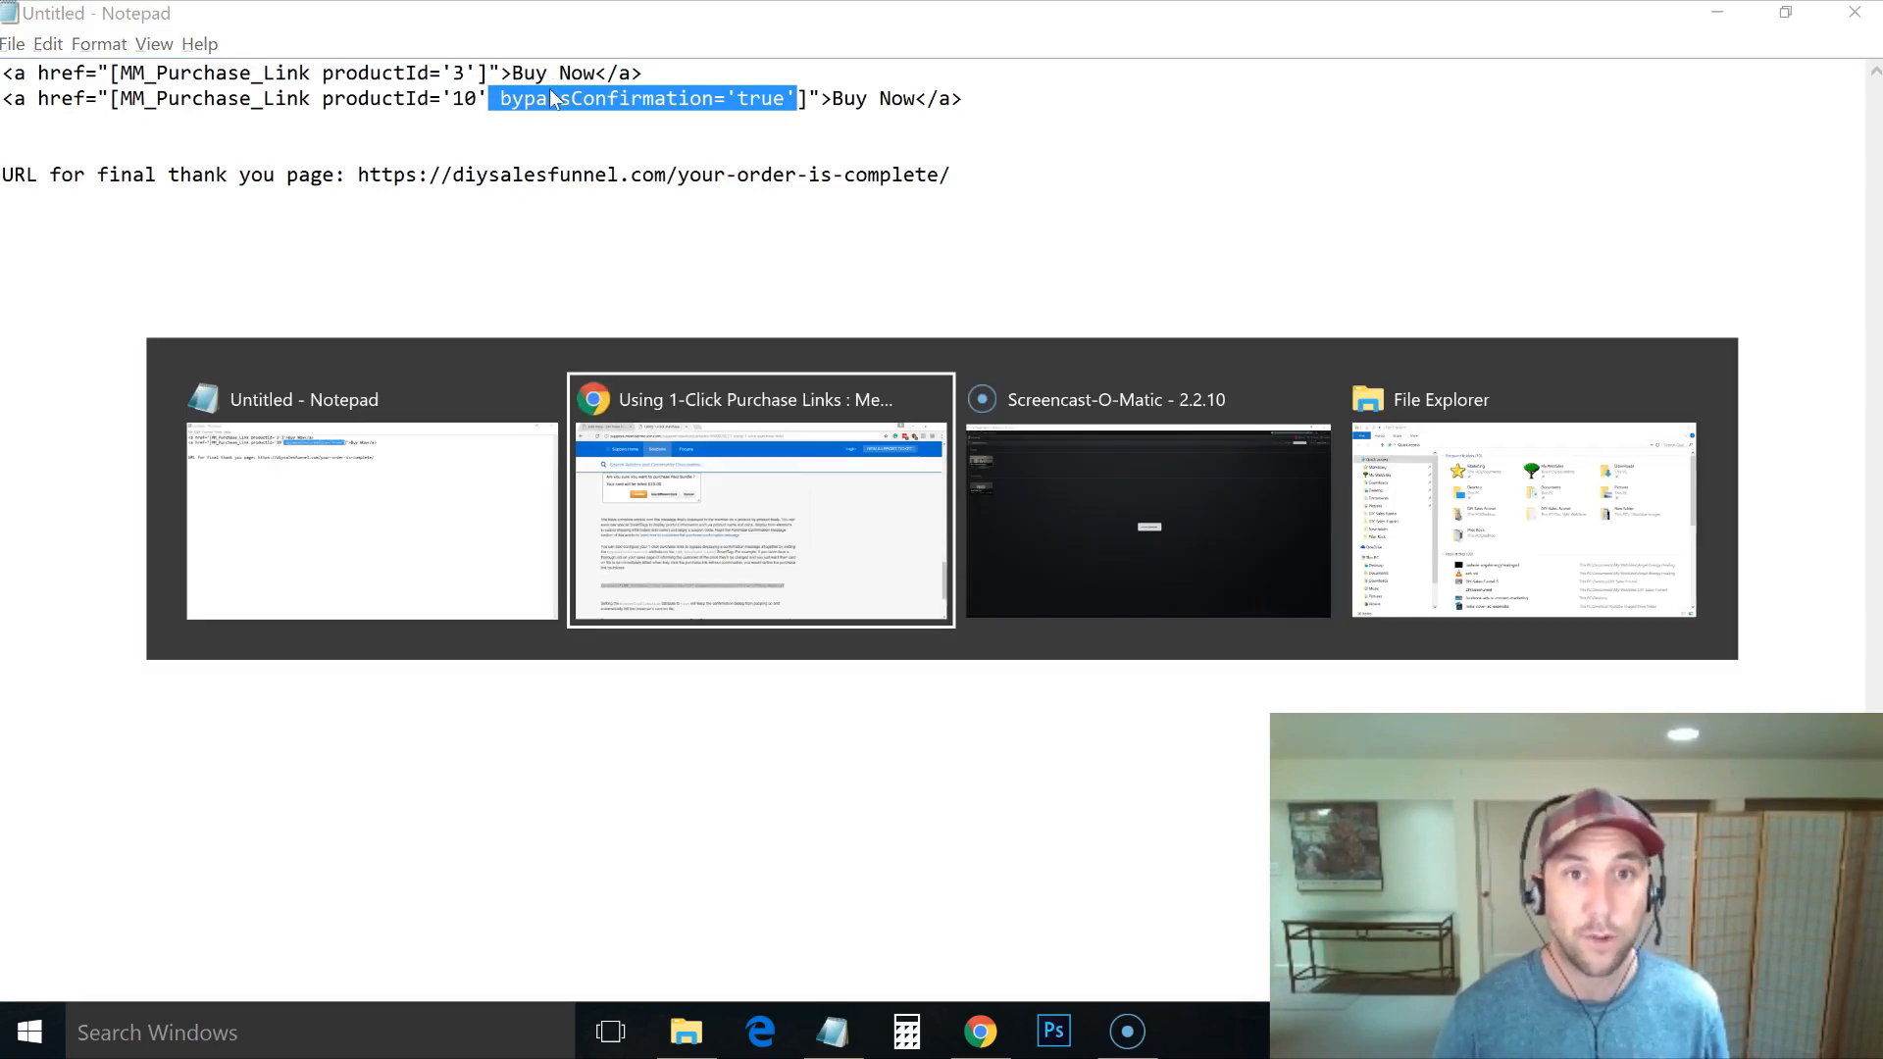
Step: Add bypassConfirmation='true' to the productId='3' link, update the page, and open its permalink
{"action": "left_click", "coordinate": [248, 19]}
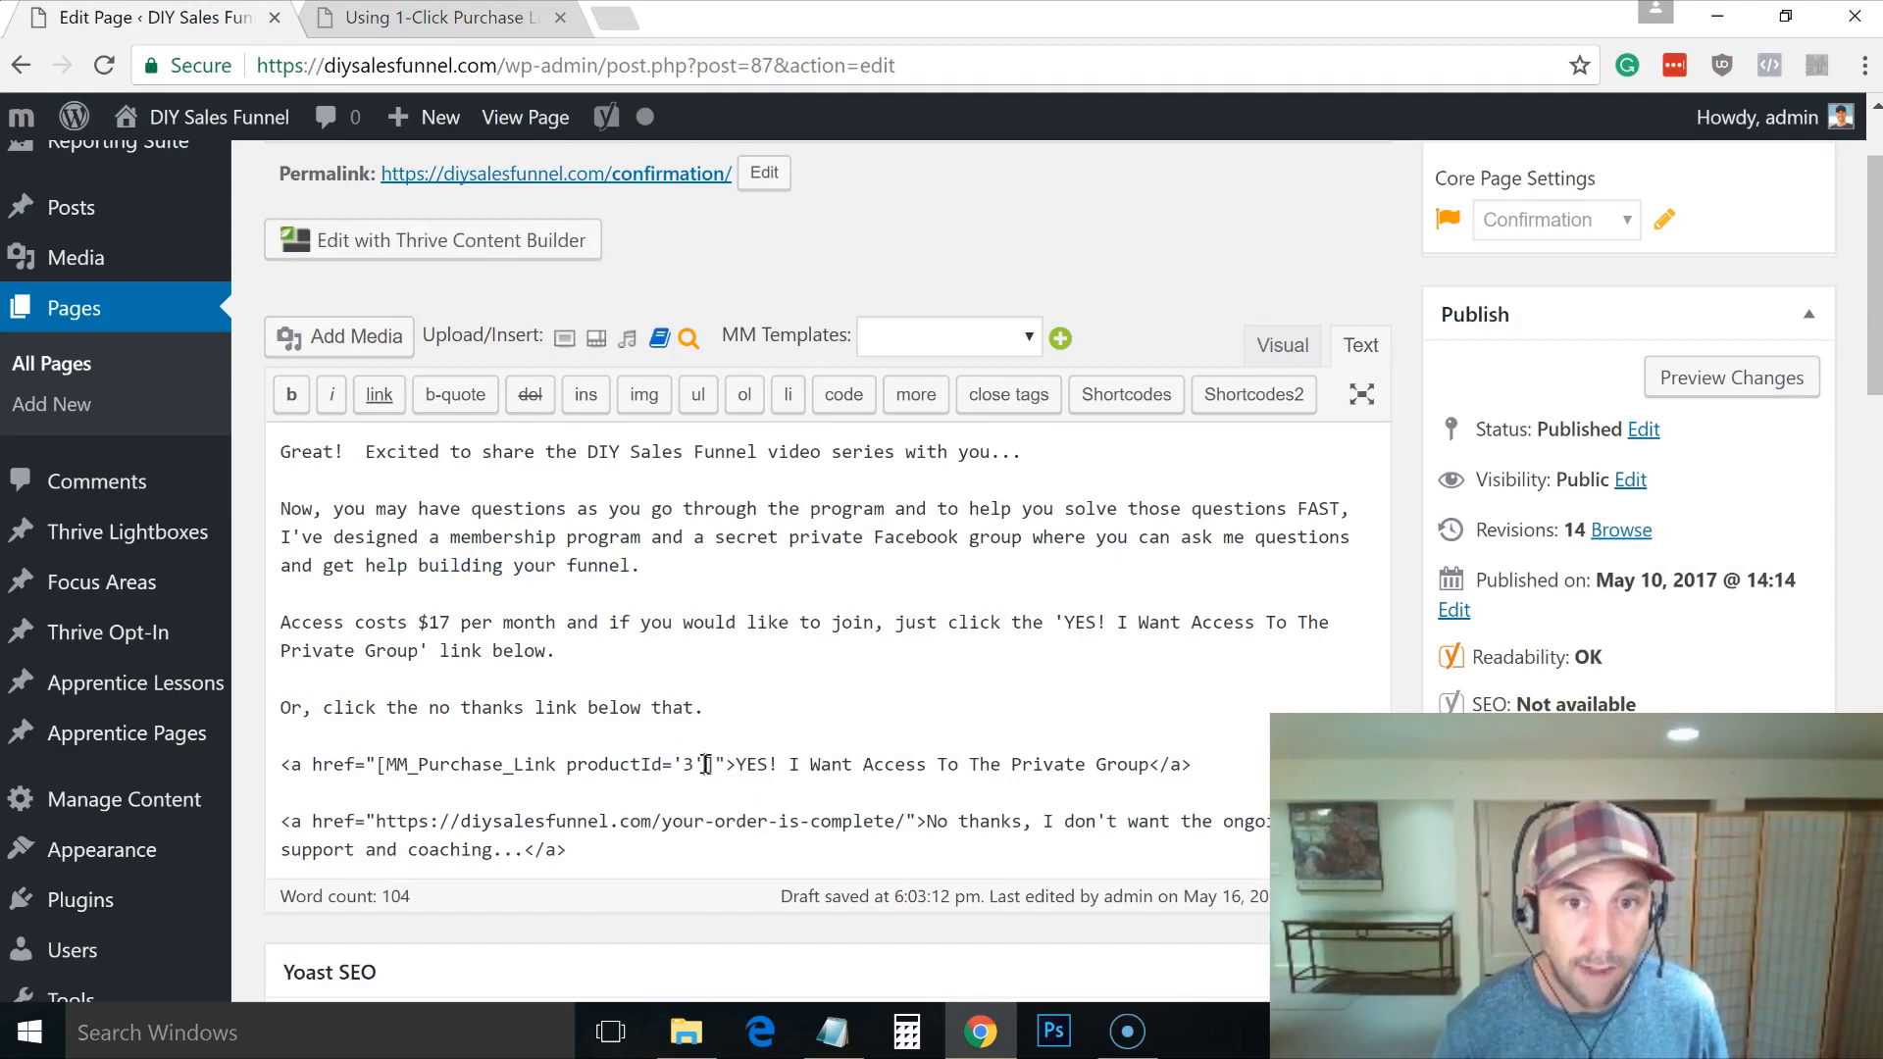
{"action": "key", "text": "ctrl+v"}
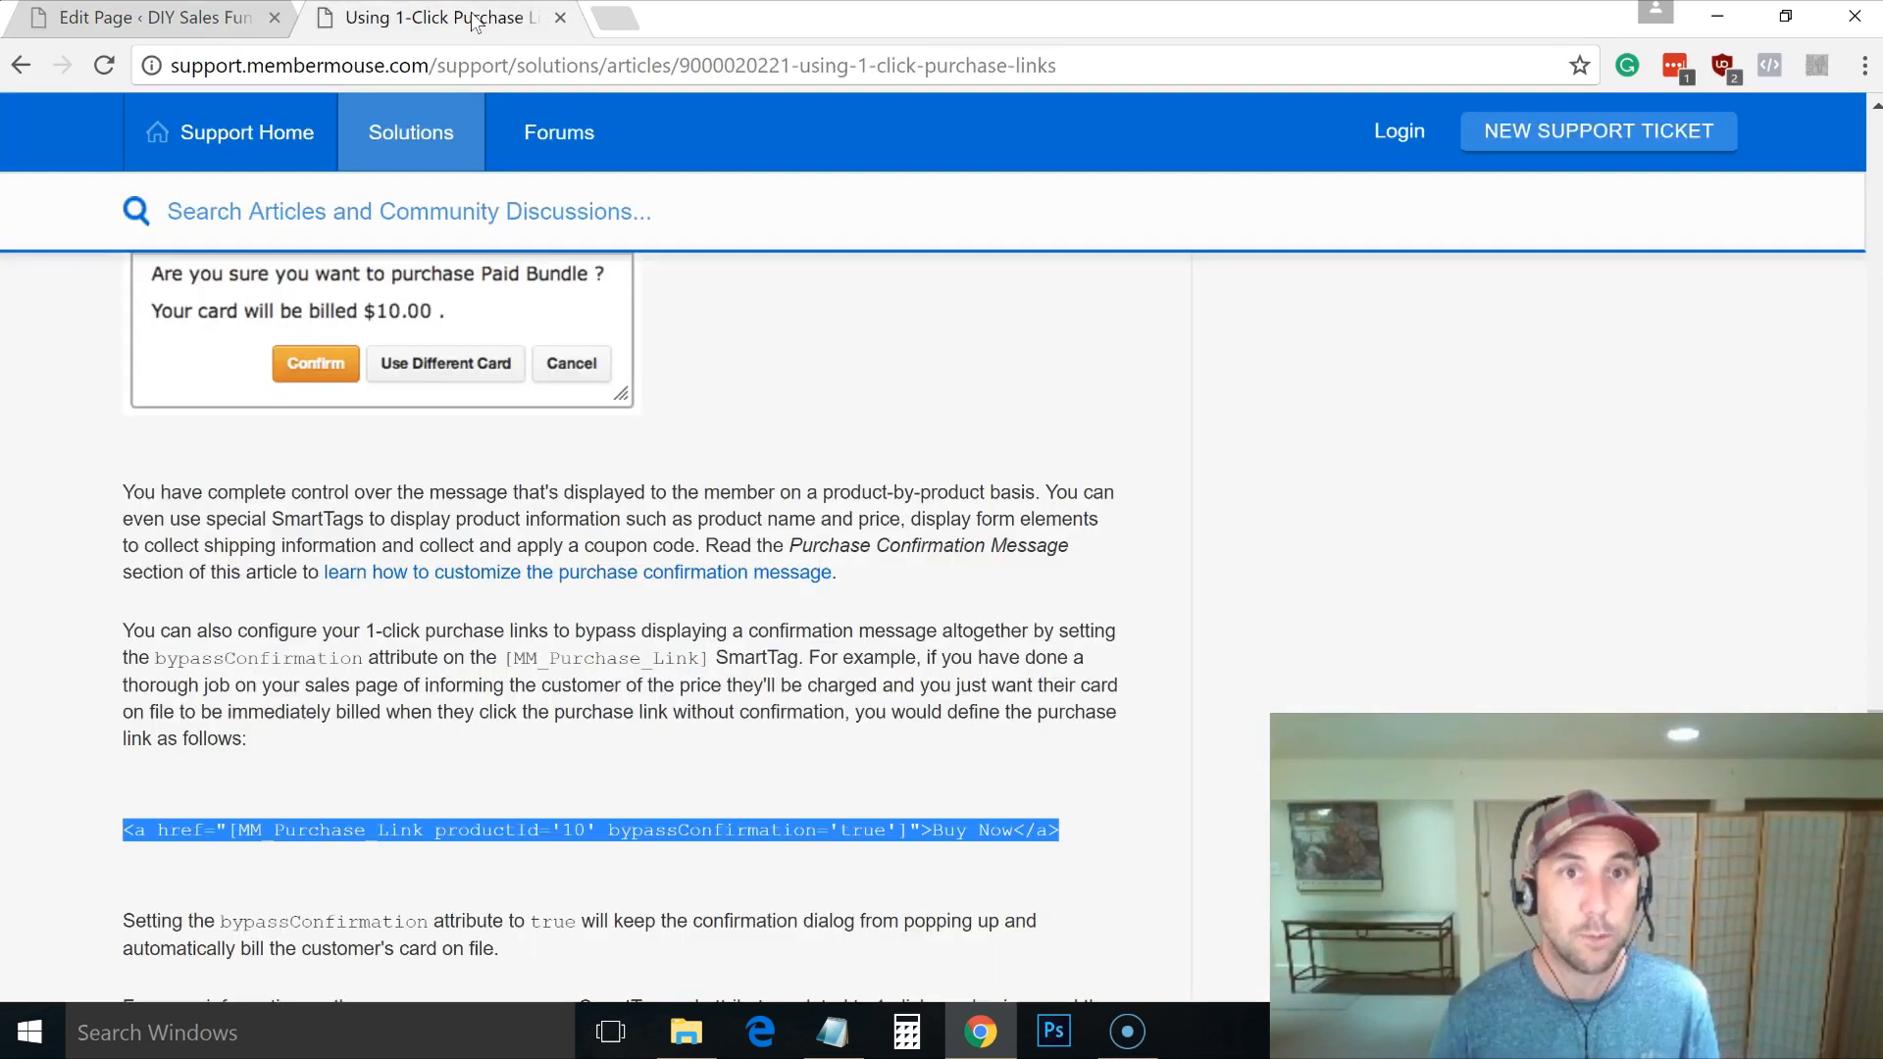
{"action": "left_click", "coordinate": [470, 17]}
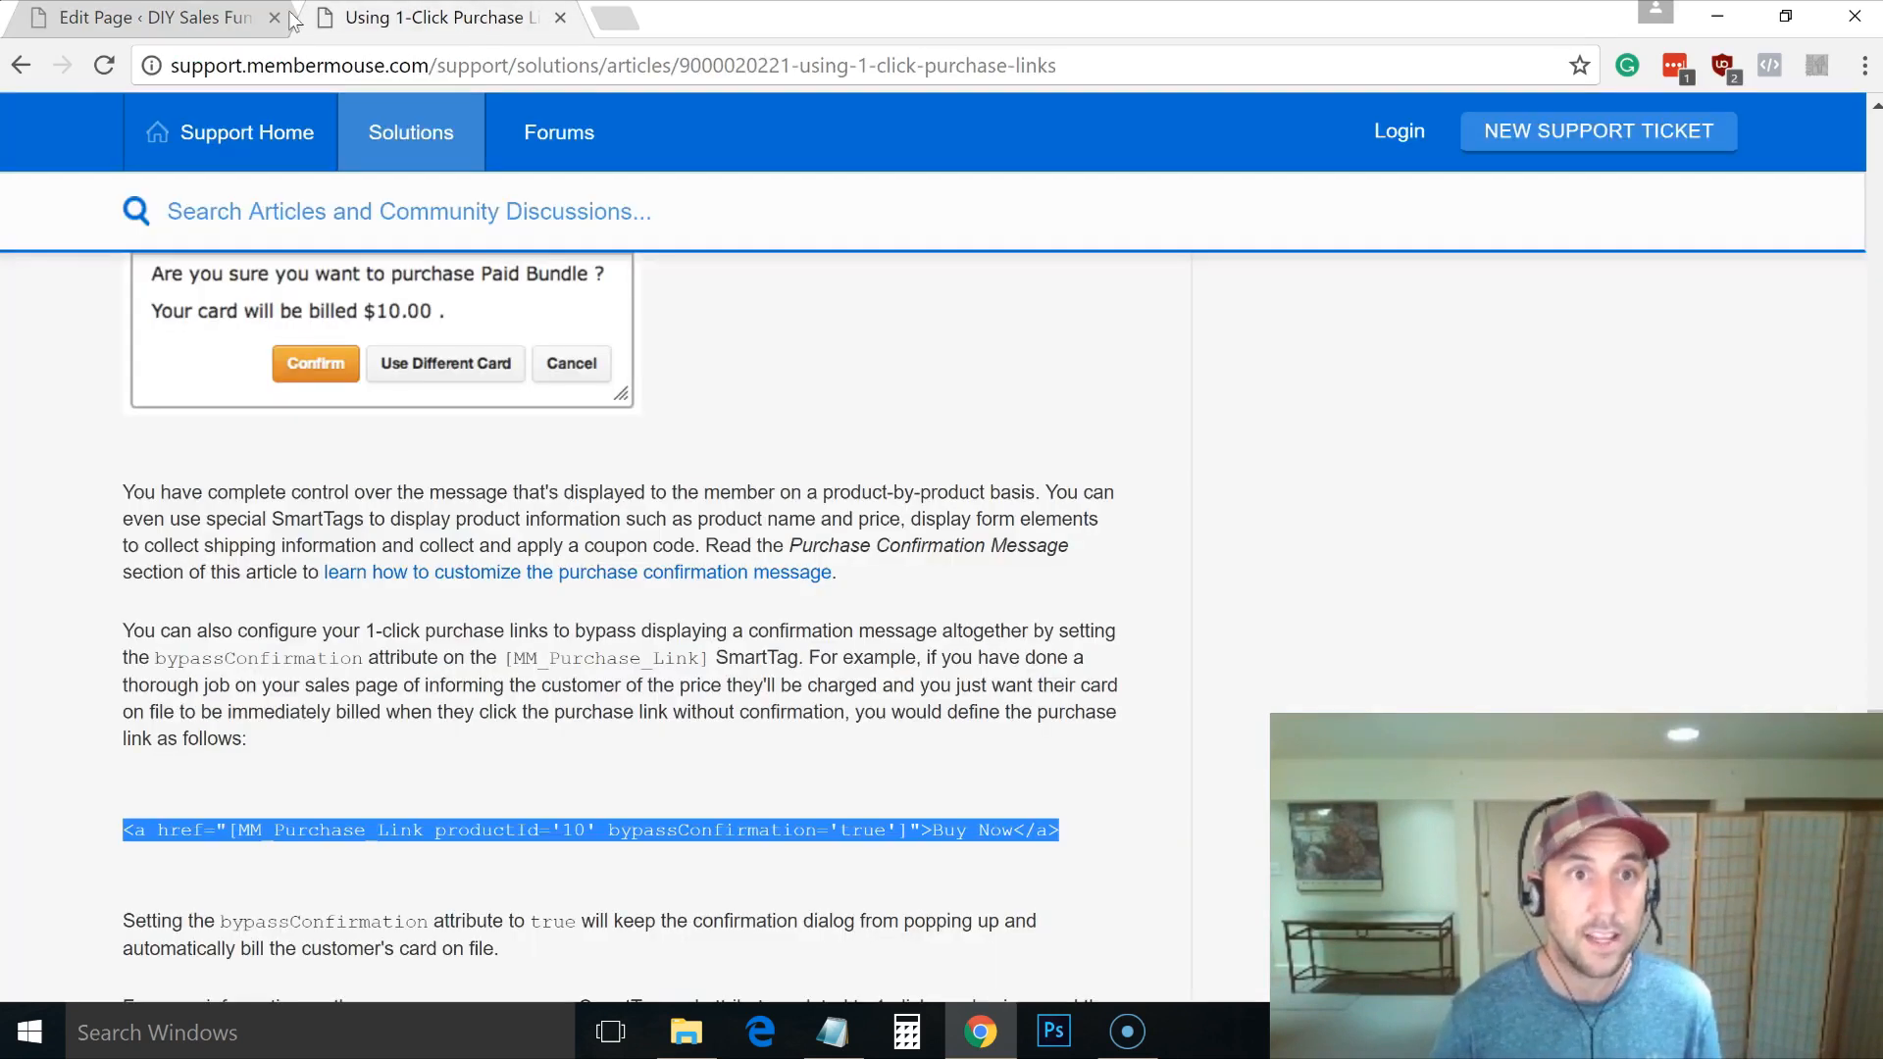
{"action": "left_click", "coordinate": [157, 17]}
{"action": "key", "text": "alt+Tab"}
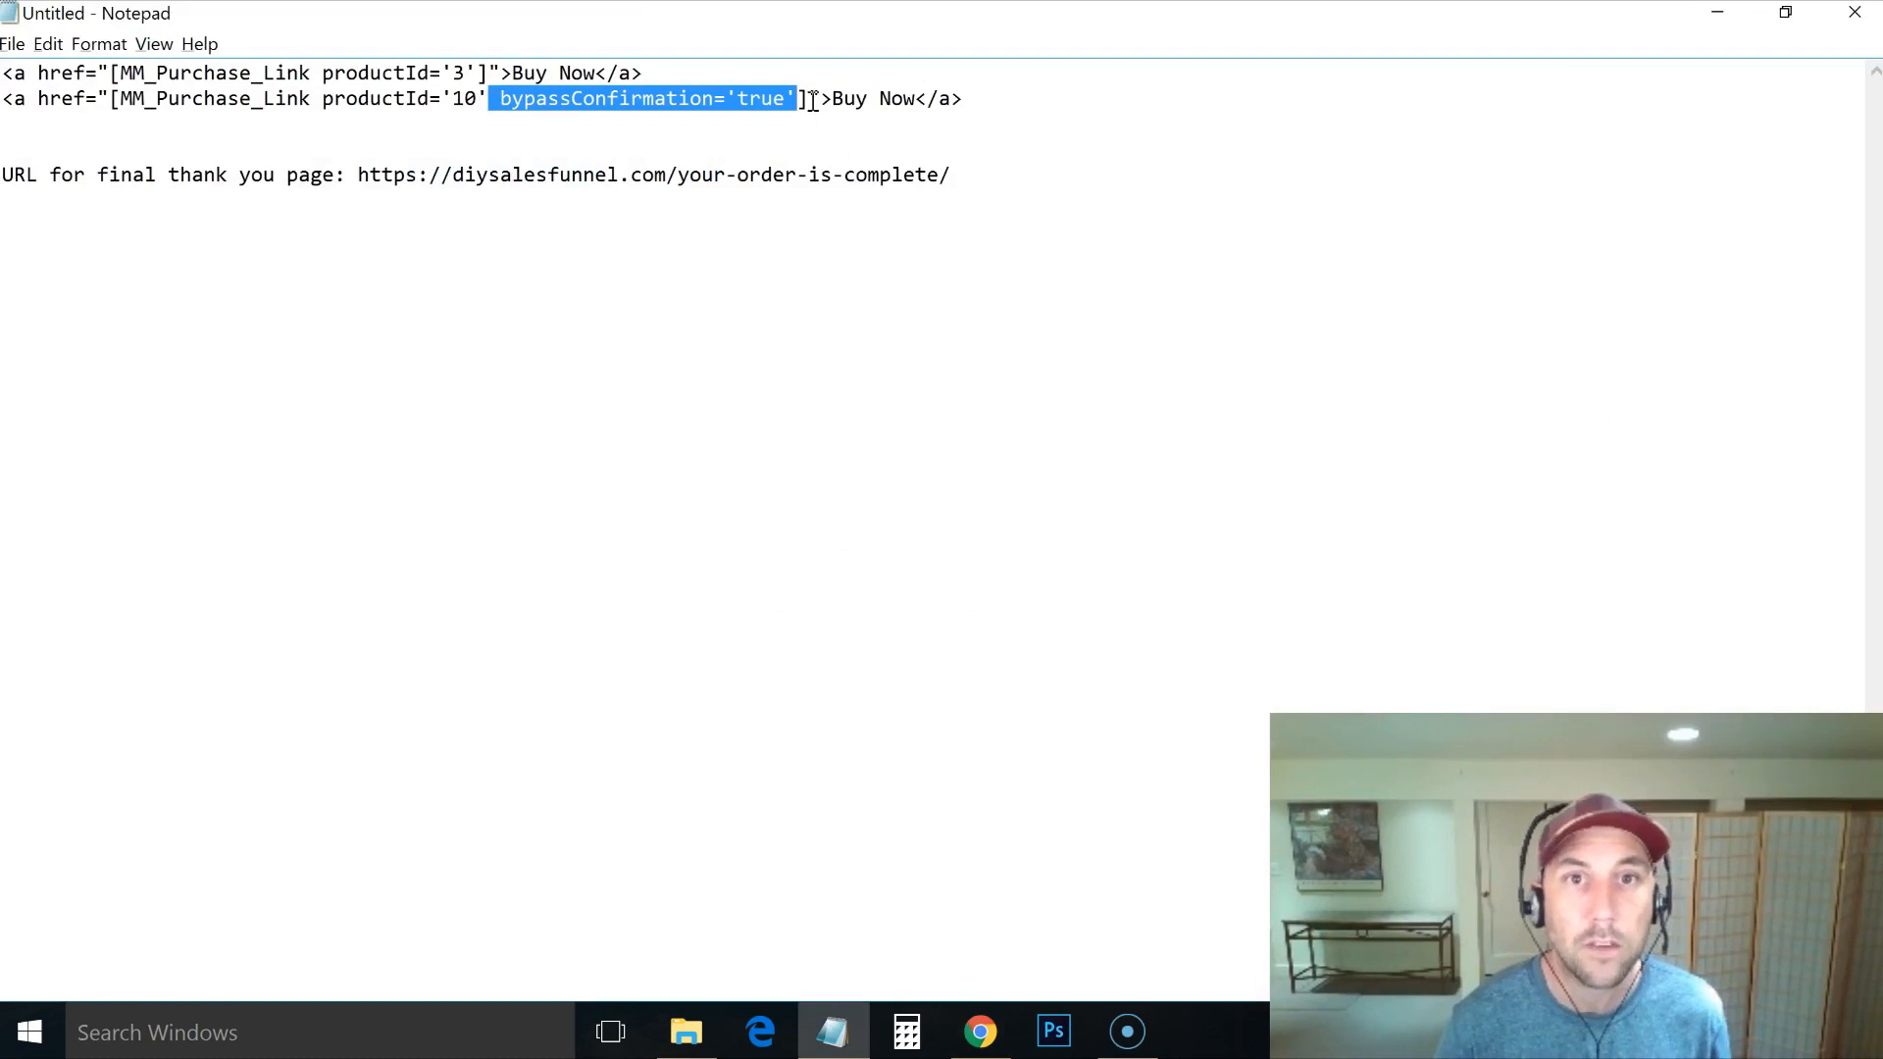
{"action": "key", "text": "alt+Tab"}
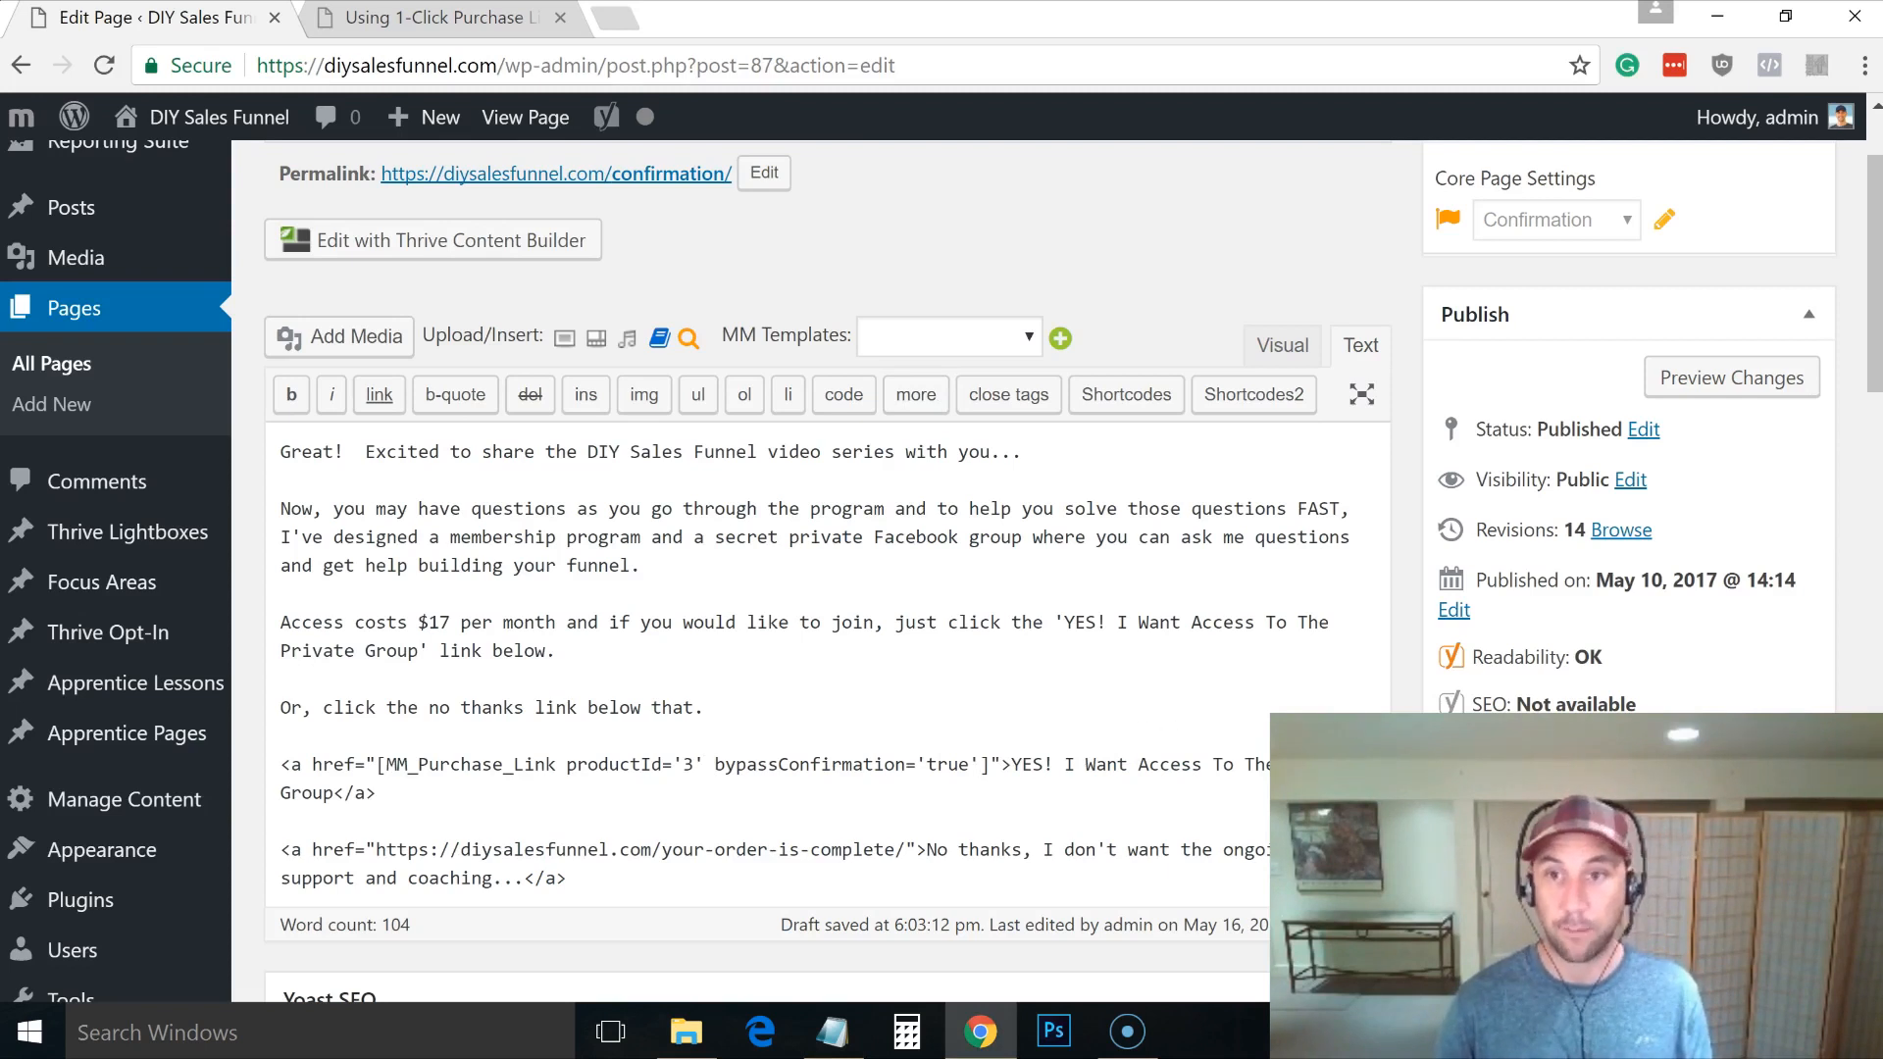
{"action": "left_click", "coordinate": [1773, 782]}
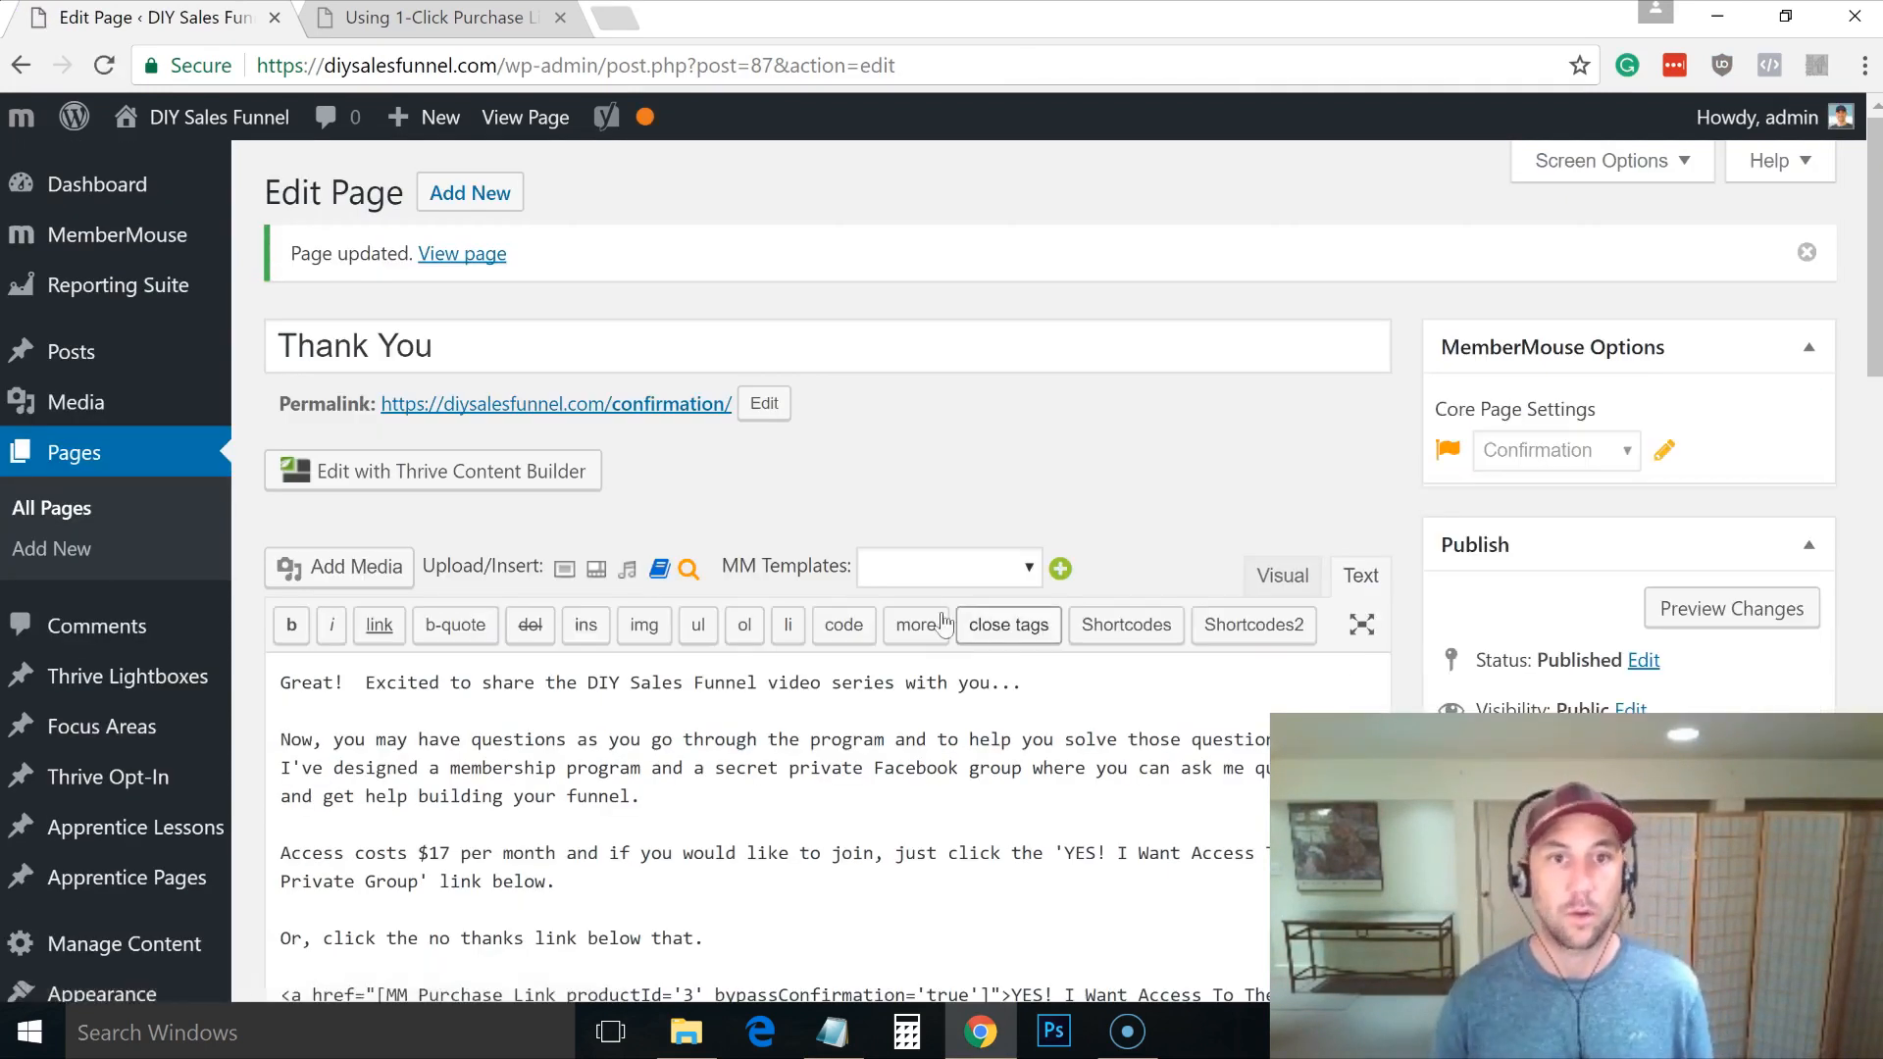
{"action": "middle_click", "coordinate": [588, 403]}
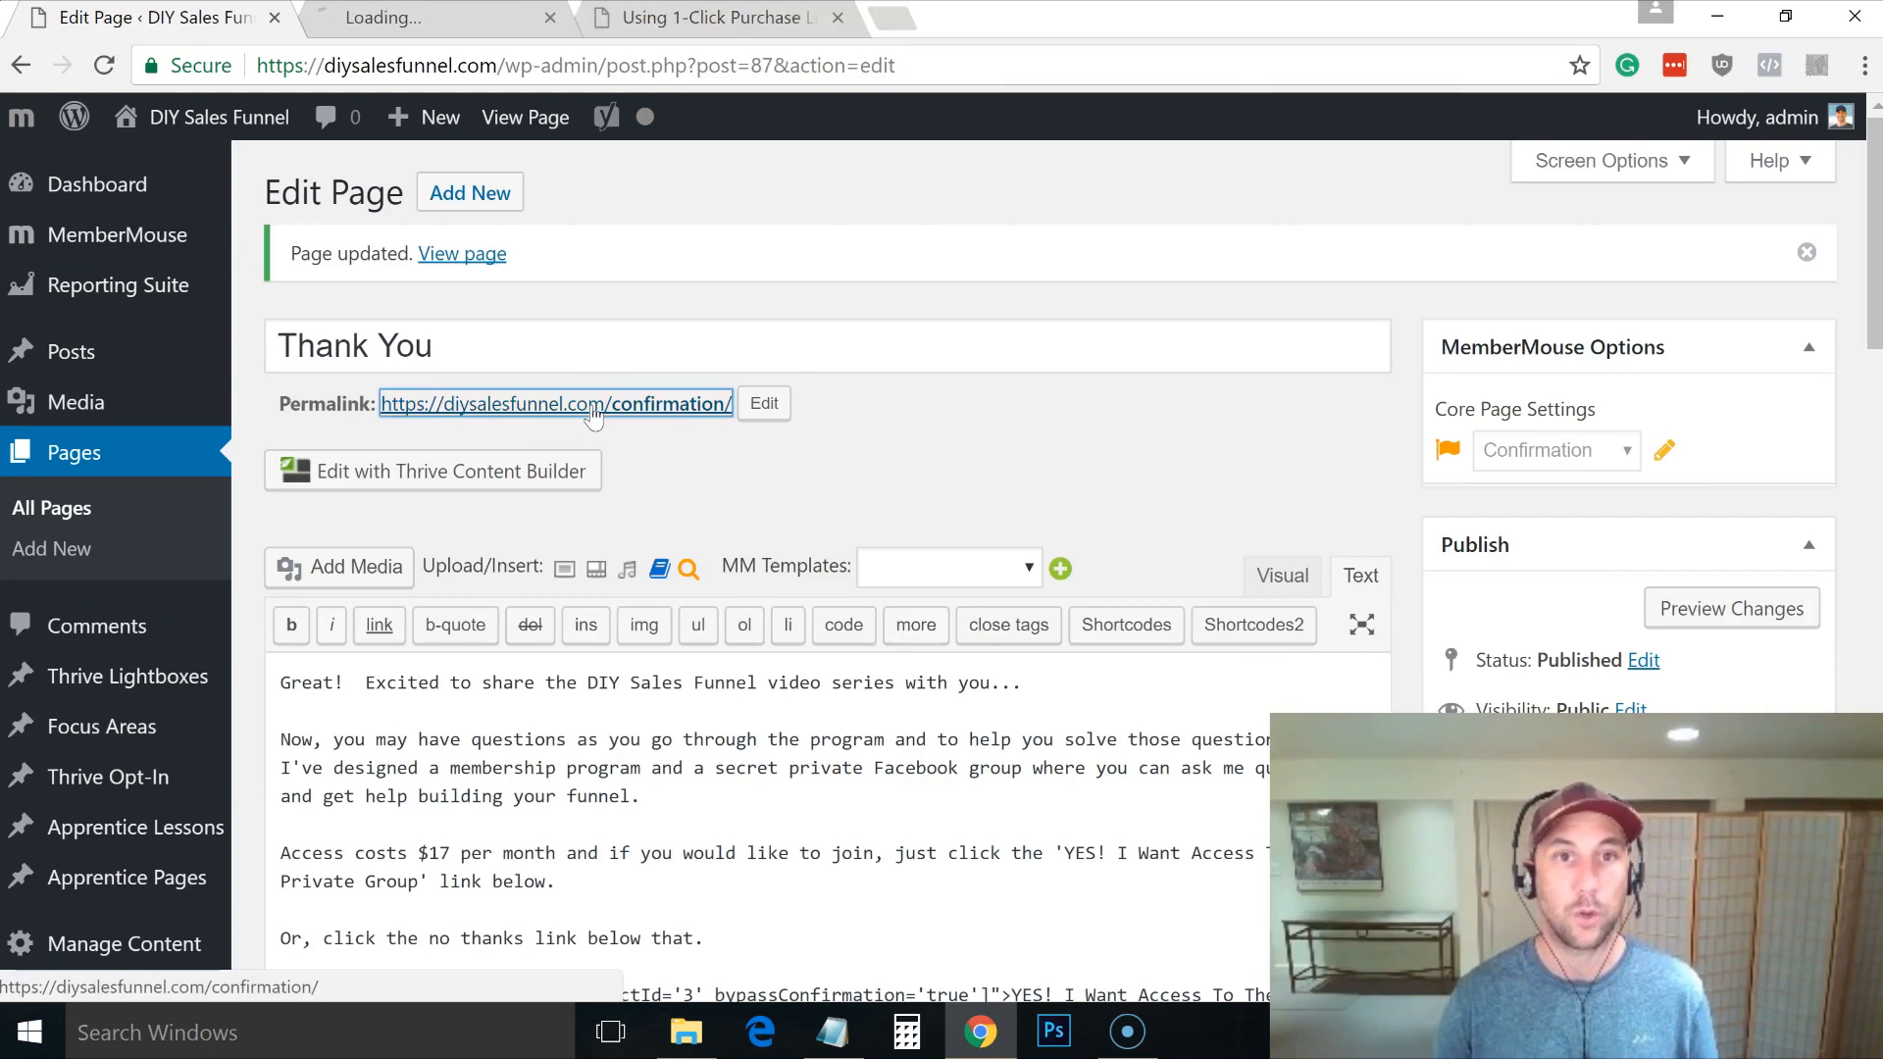
Step: Check the live page, then add a <br> tag after the first sentence and copy it
{"action": "left_click", "coordinate": [422, 17]}
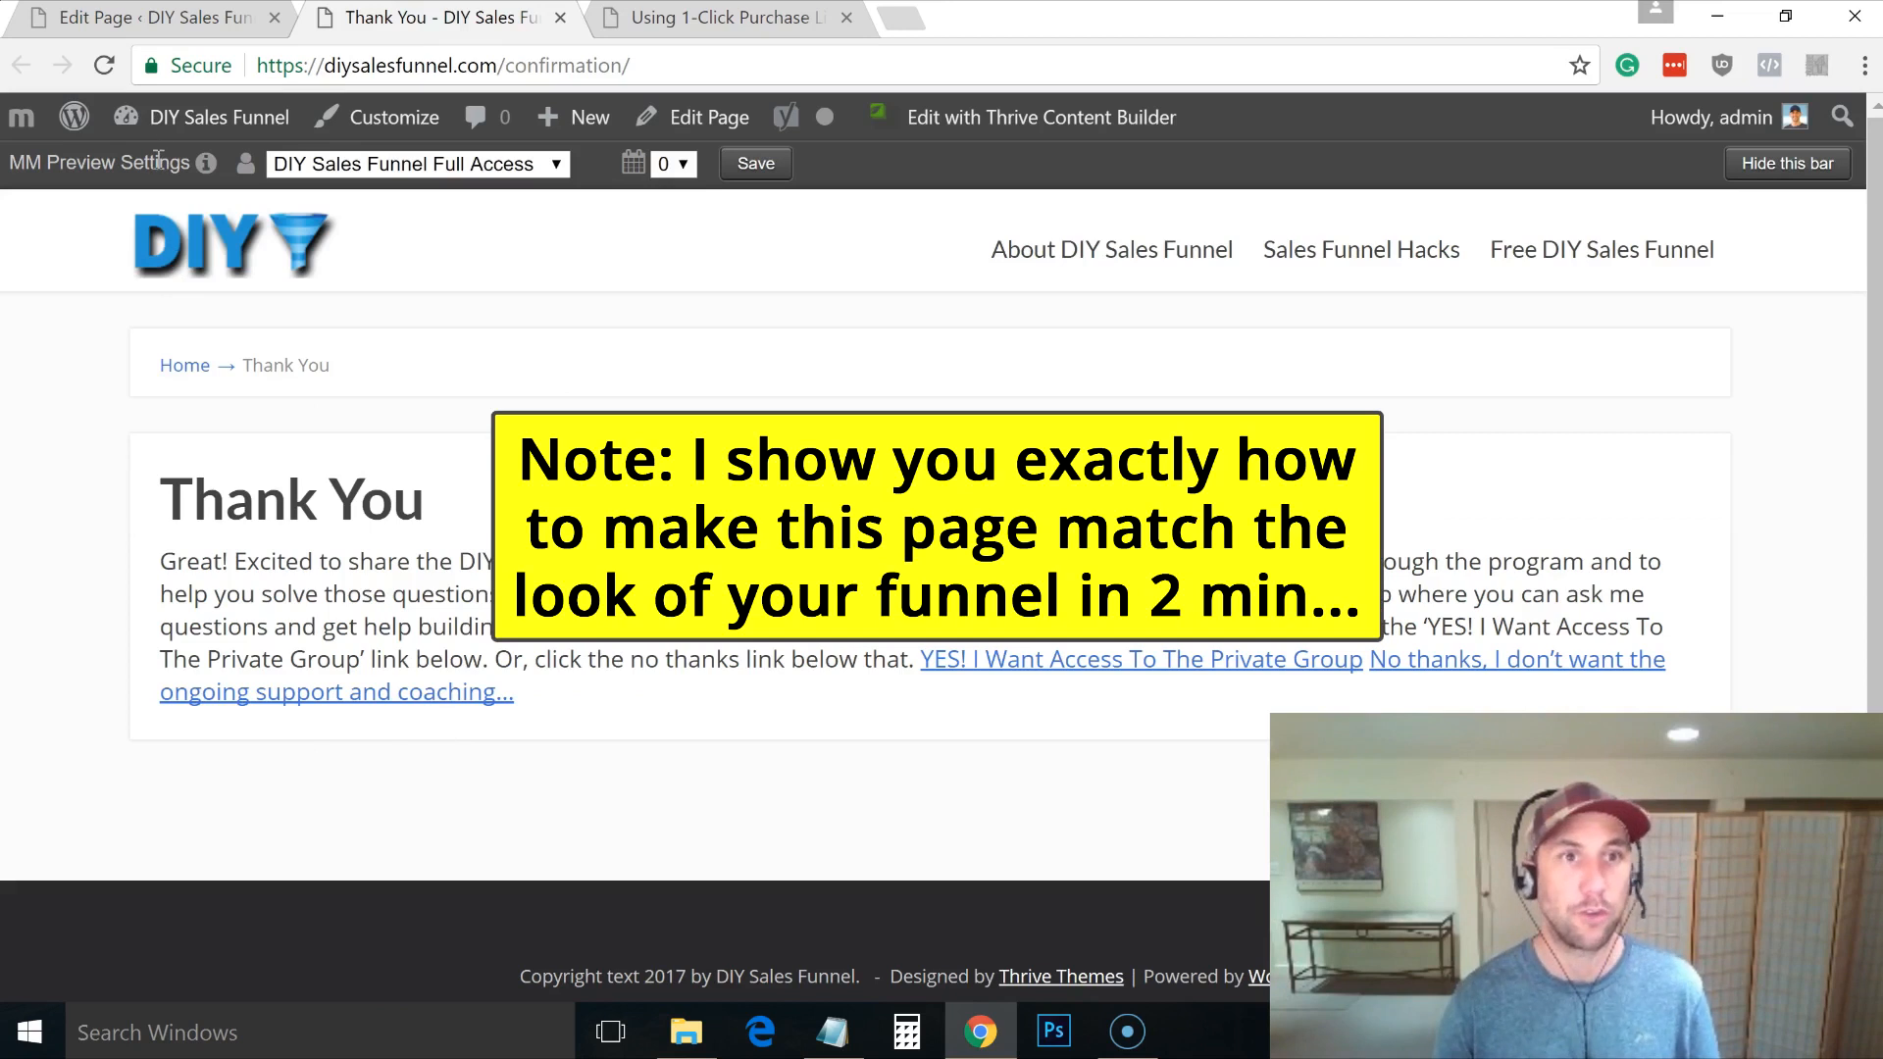
{"action": "left_click", "coordinate": [157, 27]}
{"action": "left_click", "coordinate": [1076, 680]}
{"action": "type", "text": "<br>"}
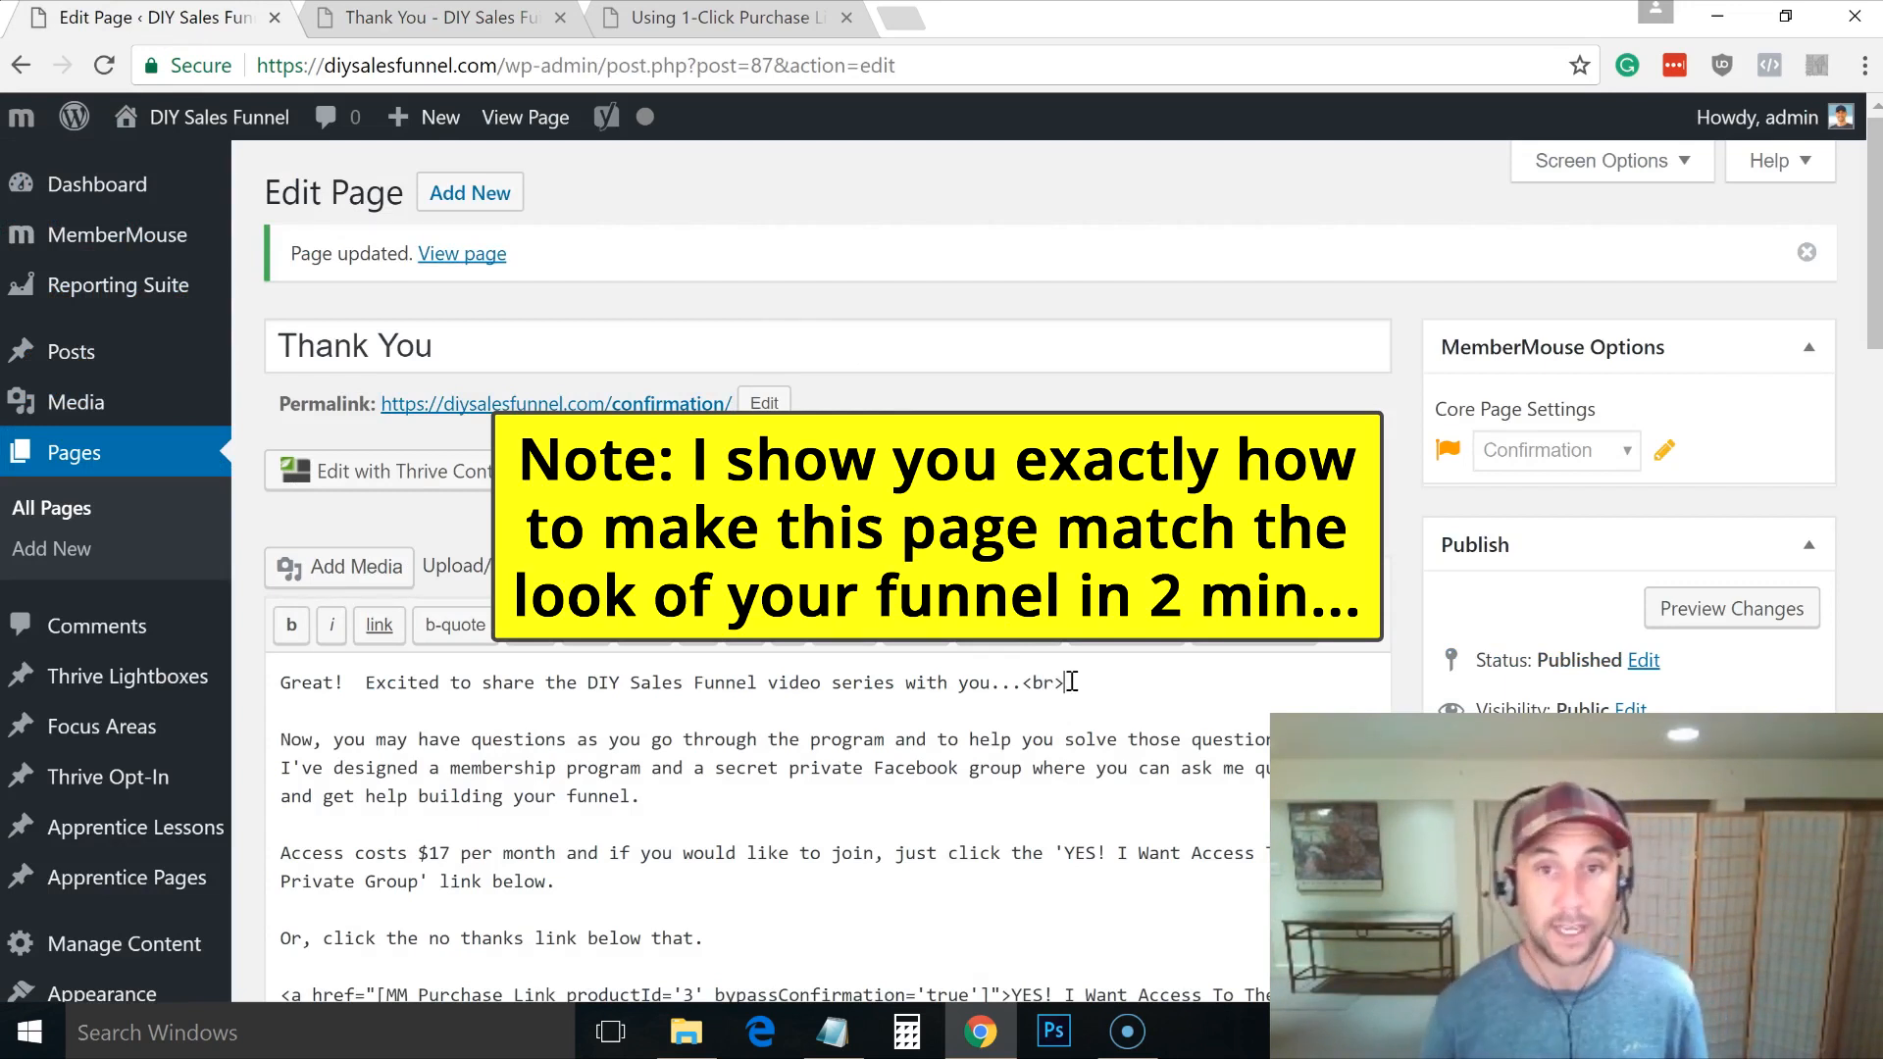
{"action": "left_click_drag", "start_coordinate": [1076, 681], "coordinate": [1020, 685]}
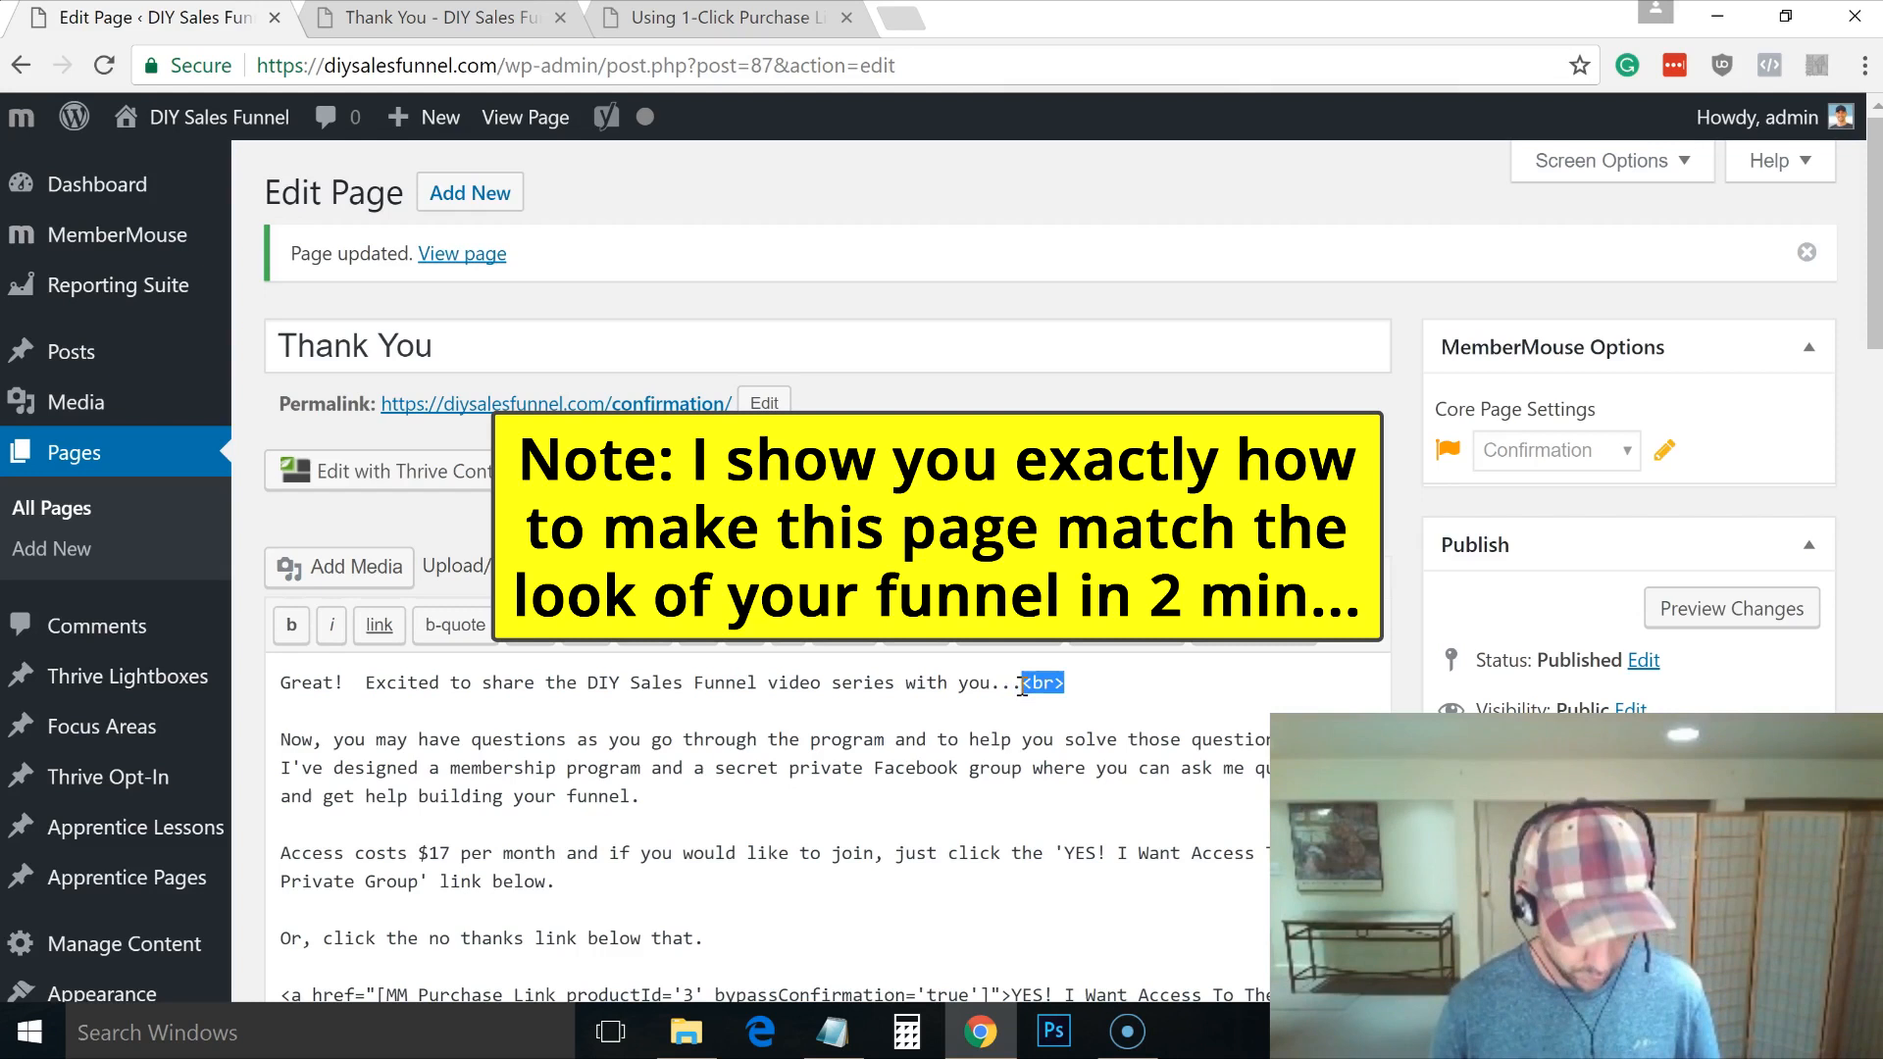
{"action": "left_click_drag", "start_coordinate": [1083, 685], "coordinate": [1027, 695]}
{"action": "key", "text": "ctrl+c"}
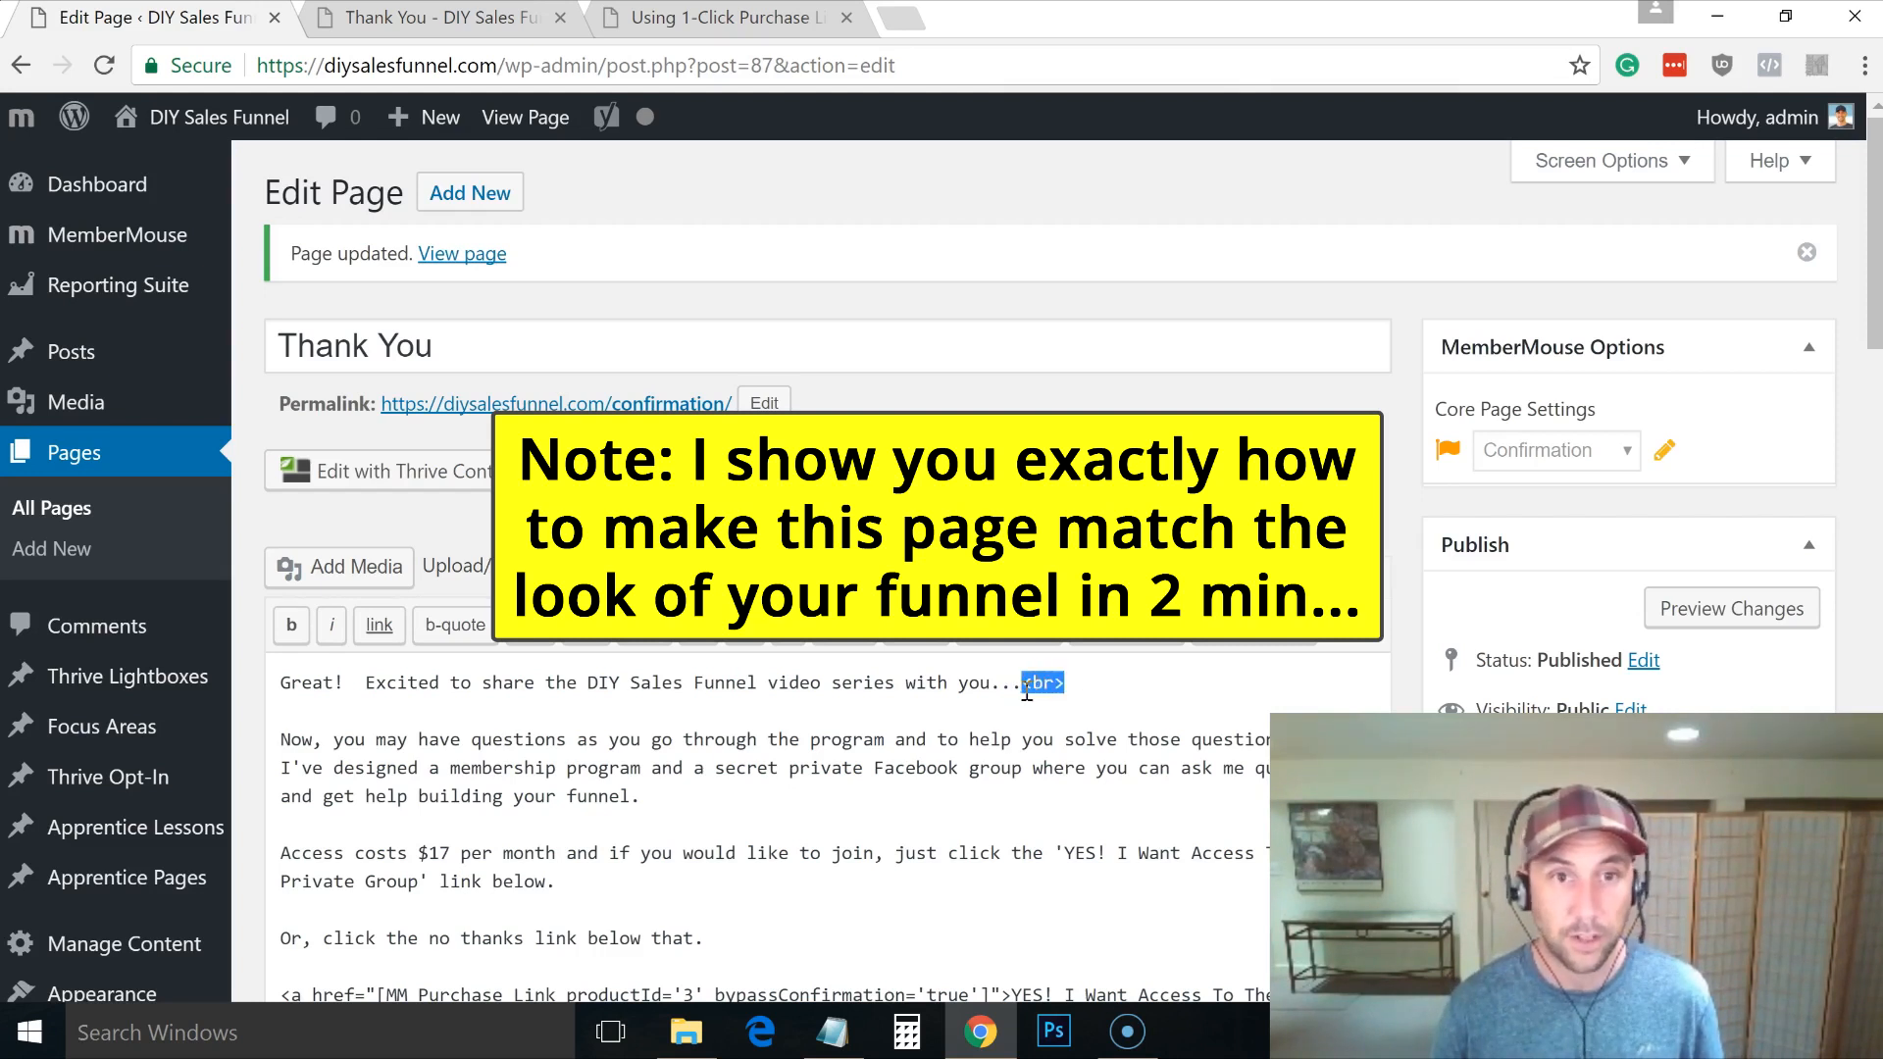
{"action": "left_click", "coordinate": [1038, 738]}
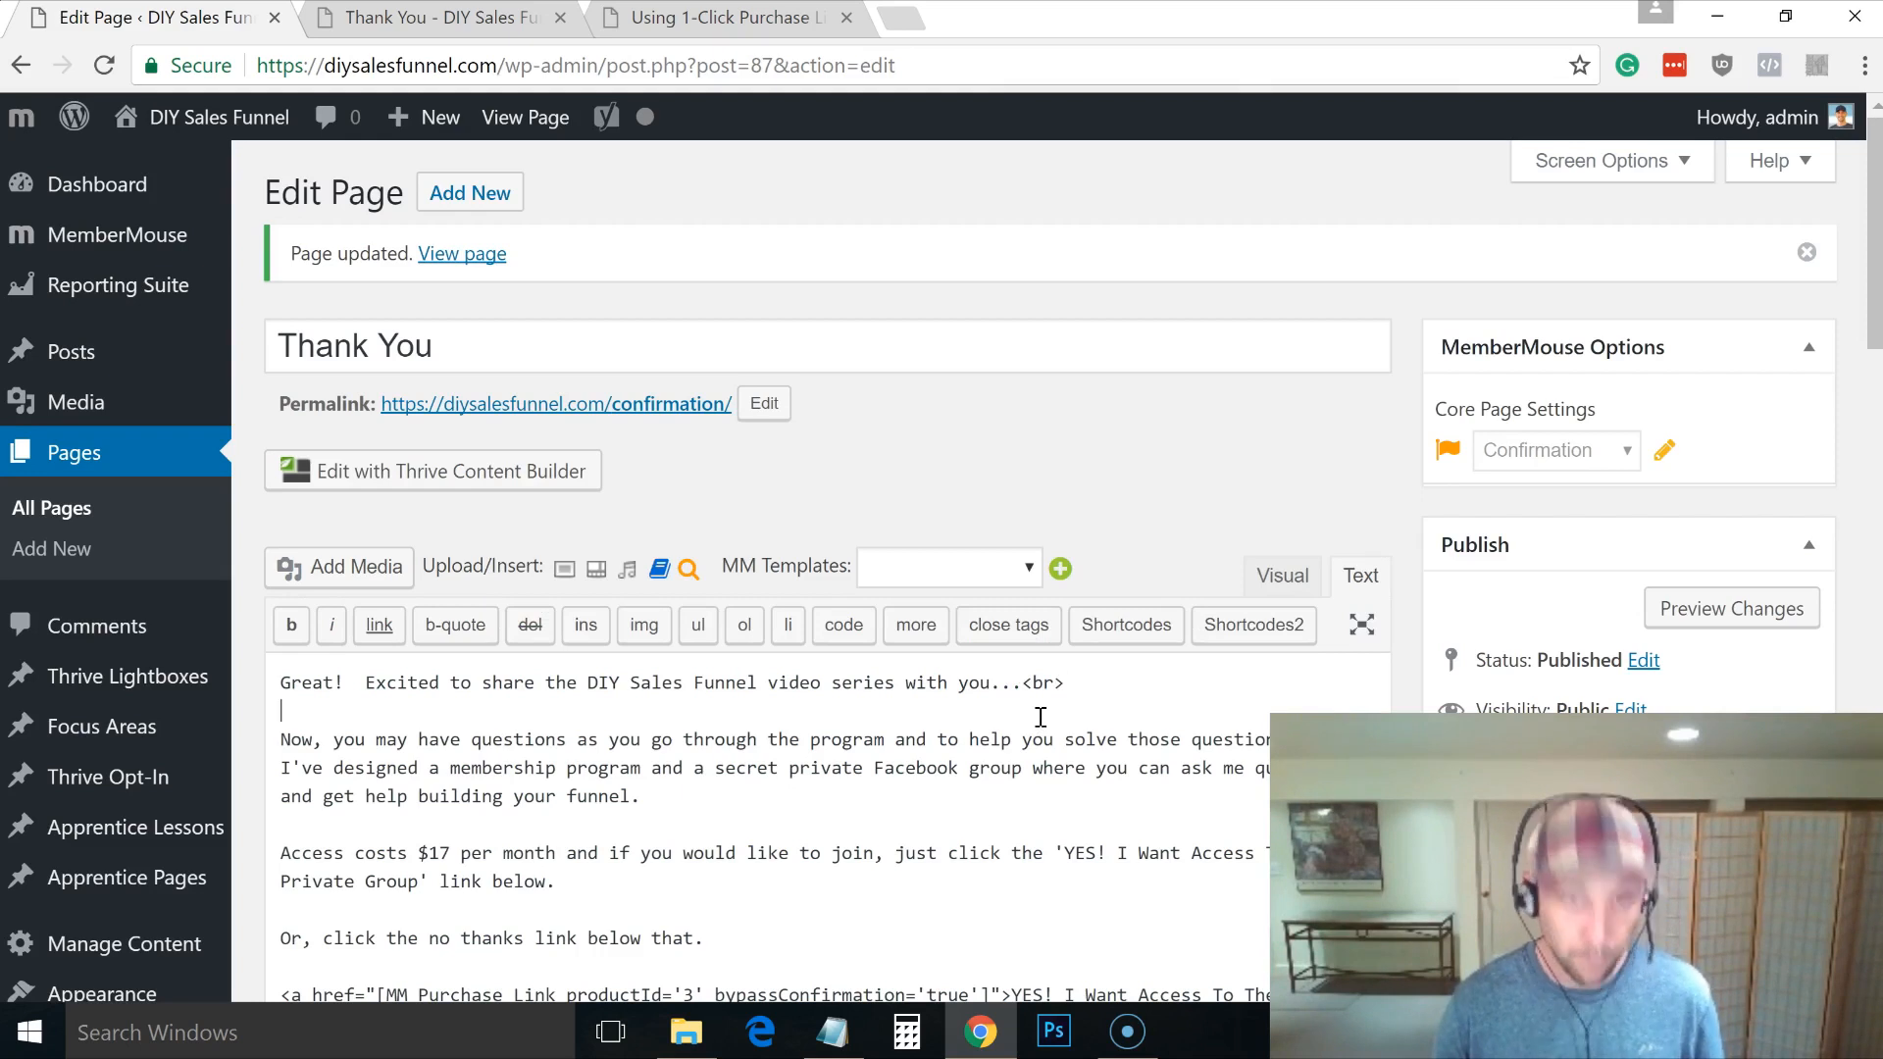
{"action": "type", "text": "bypassConfirmation='true'"}
{"action": "key", "text": "ctrl+z"}
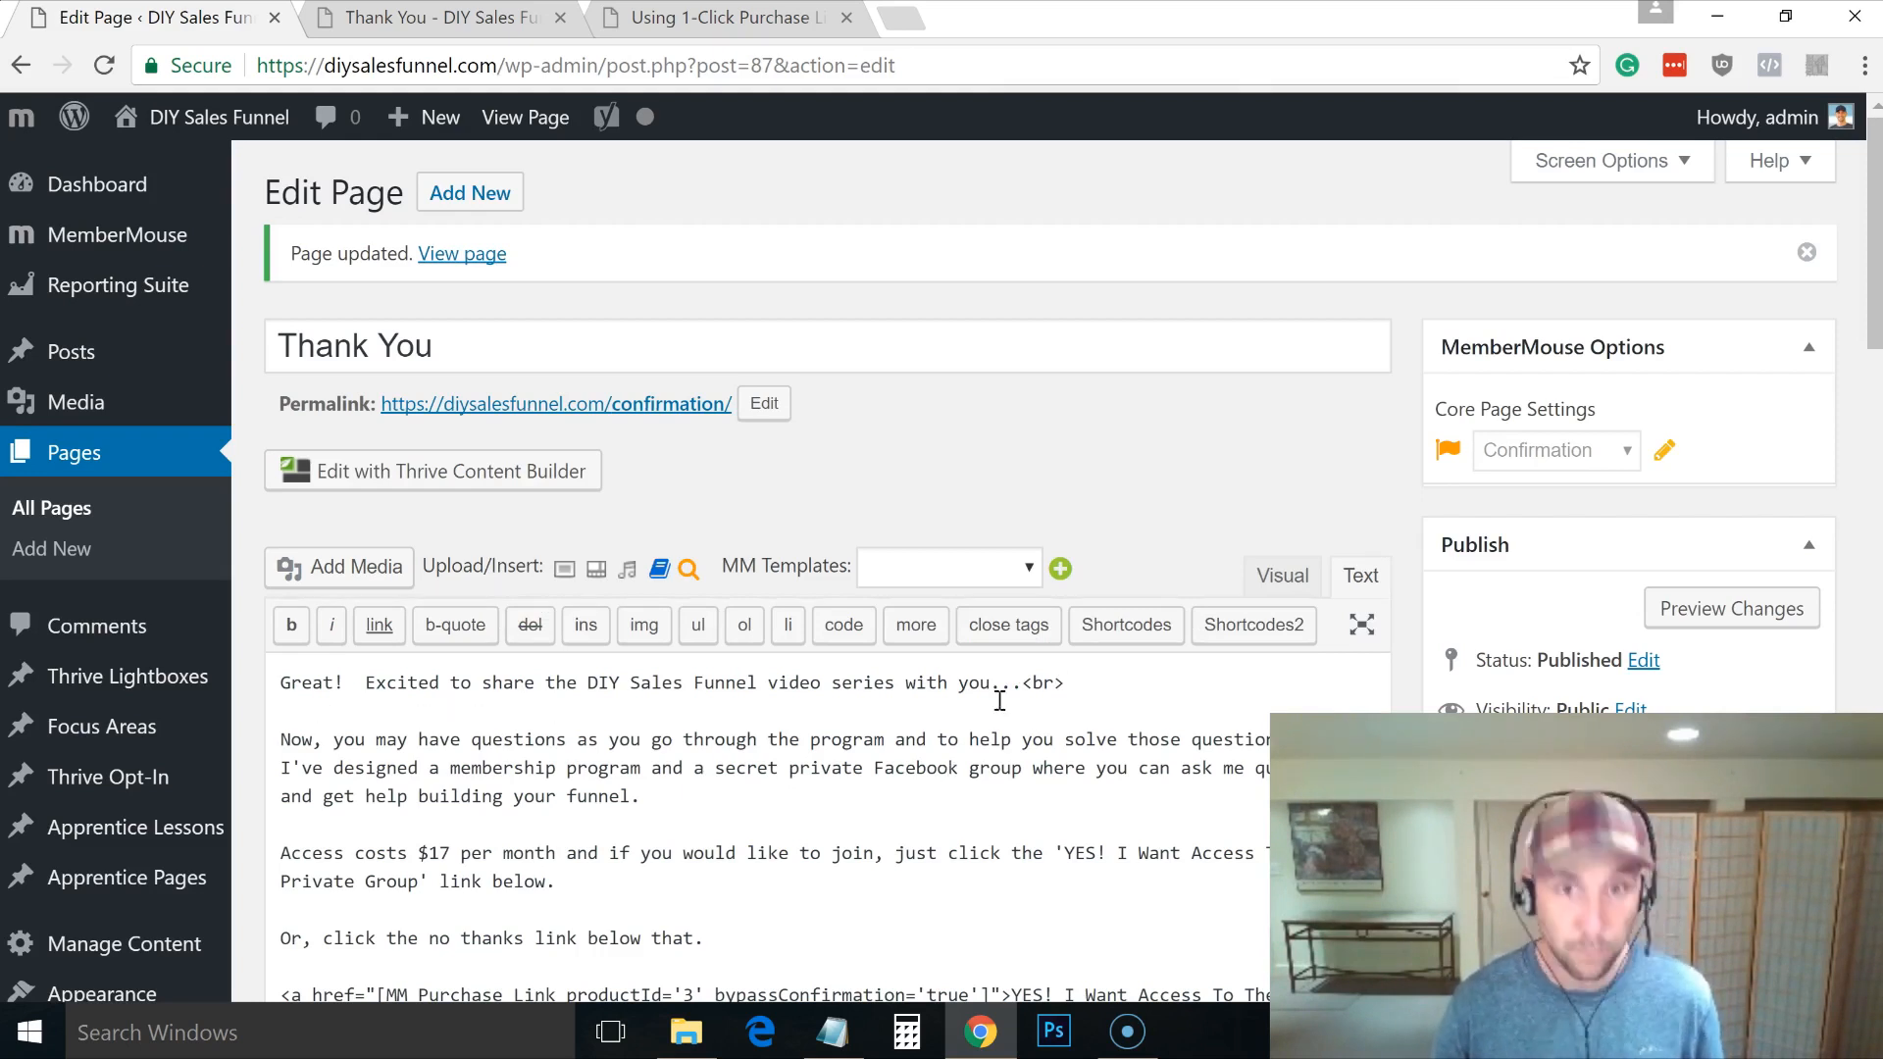
{"action": "left_click_drag", "start_coordinate": [1084, 670], "coordinate": [1029, 679]}
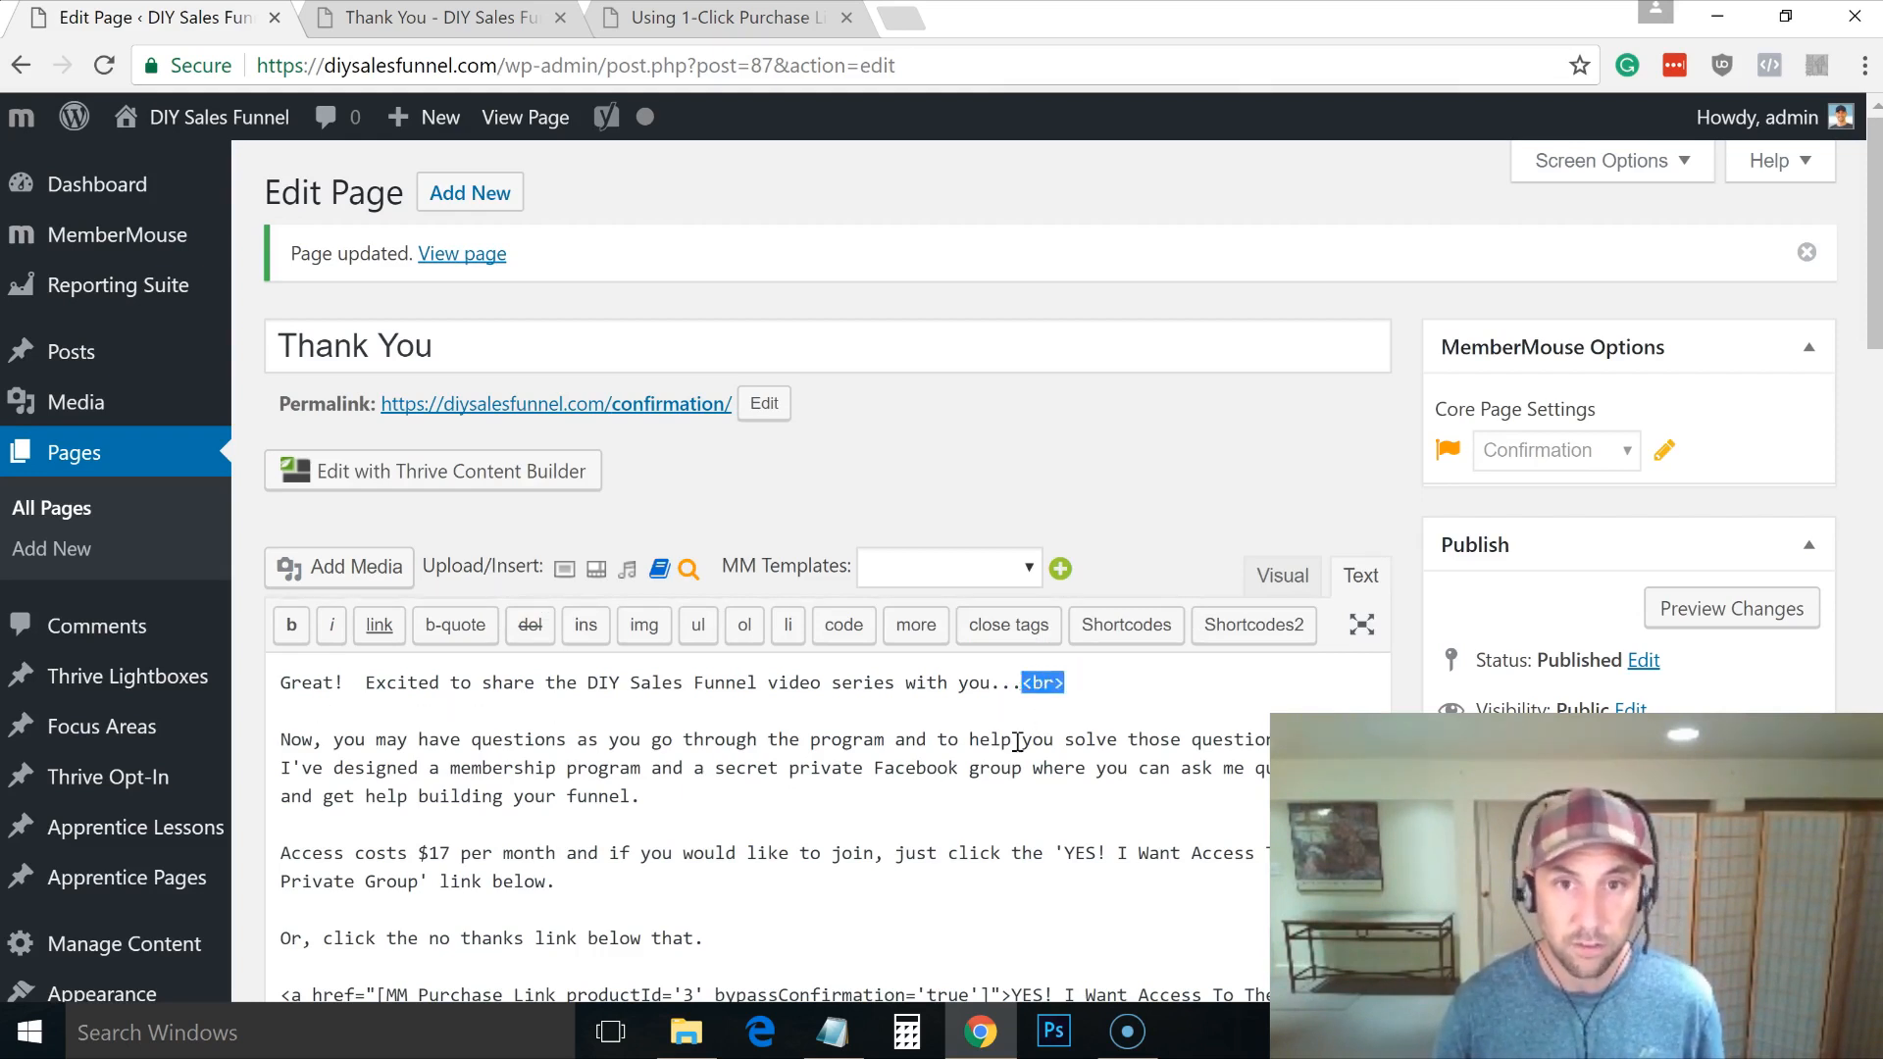
Step: Paste <br> after the second and third paragraphs, the blank line and the YES link, then update
{"action": "left_click", "coordinate": [849, 795]}
{"action": "key", "text": "ctrl+v"}
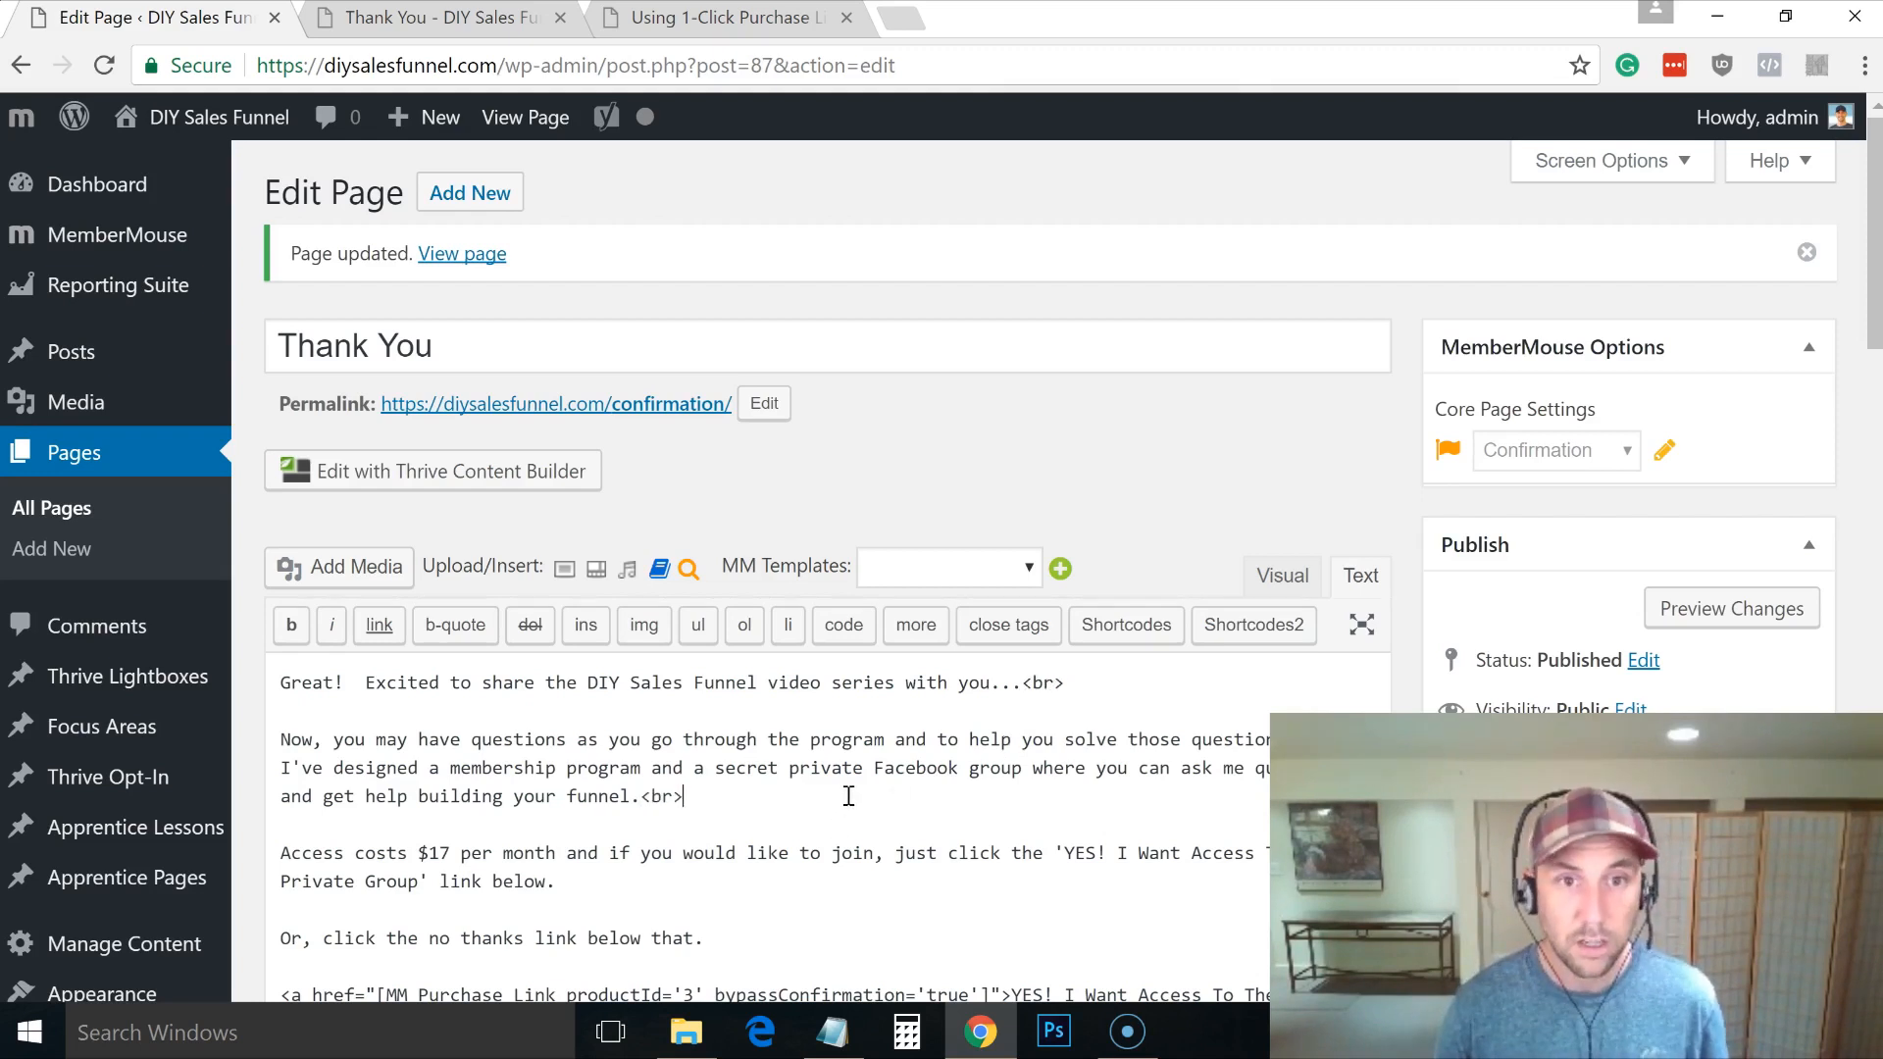
{"action": "left_click", "coordinate": [771, 873]}
{"action": "type", "text": "<br>"}
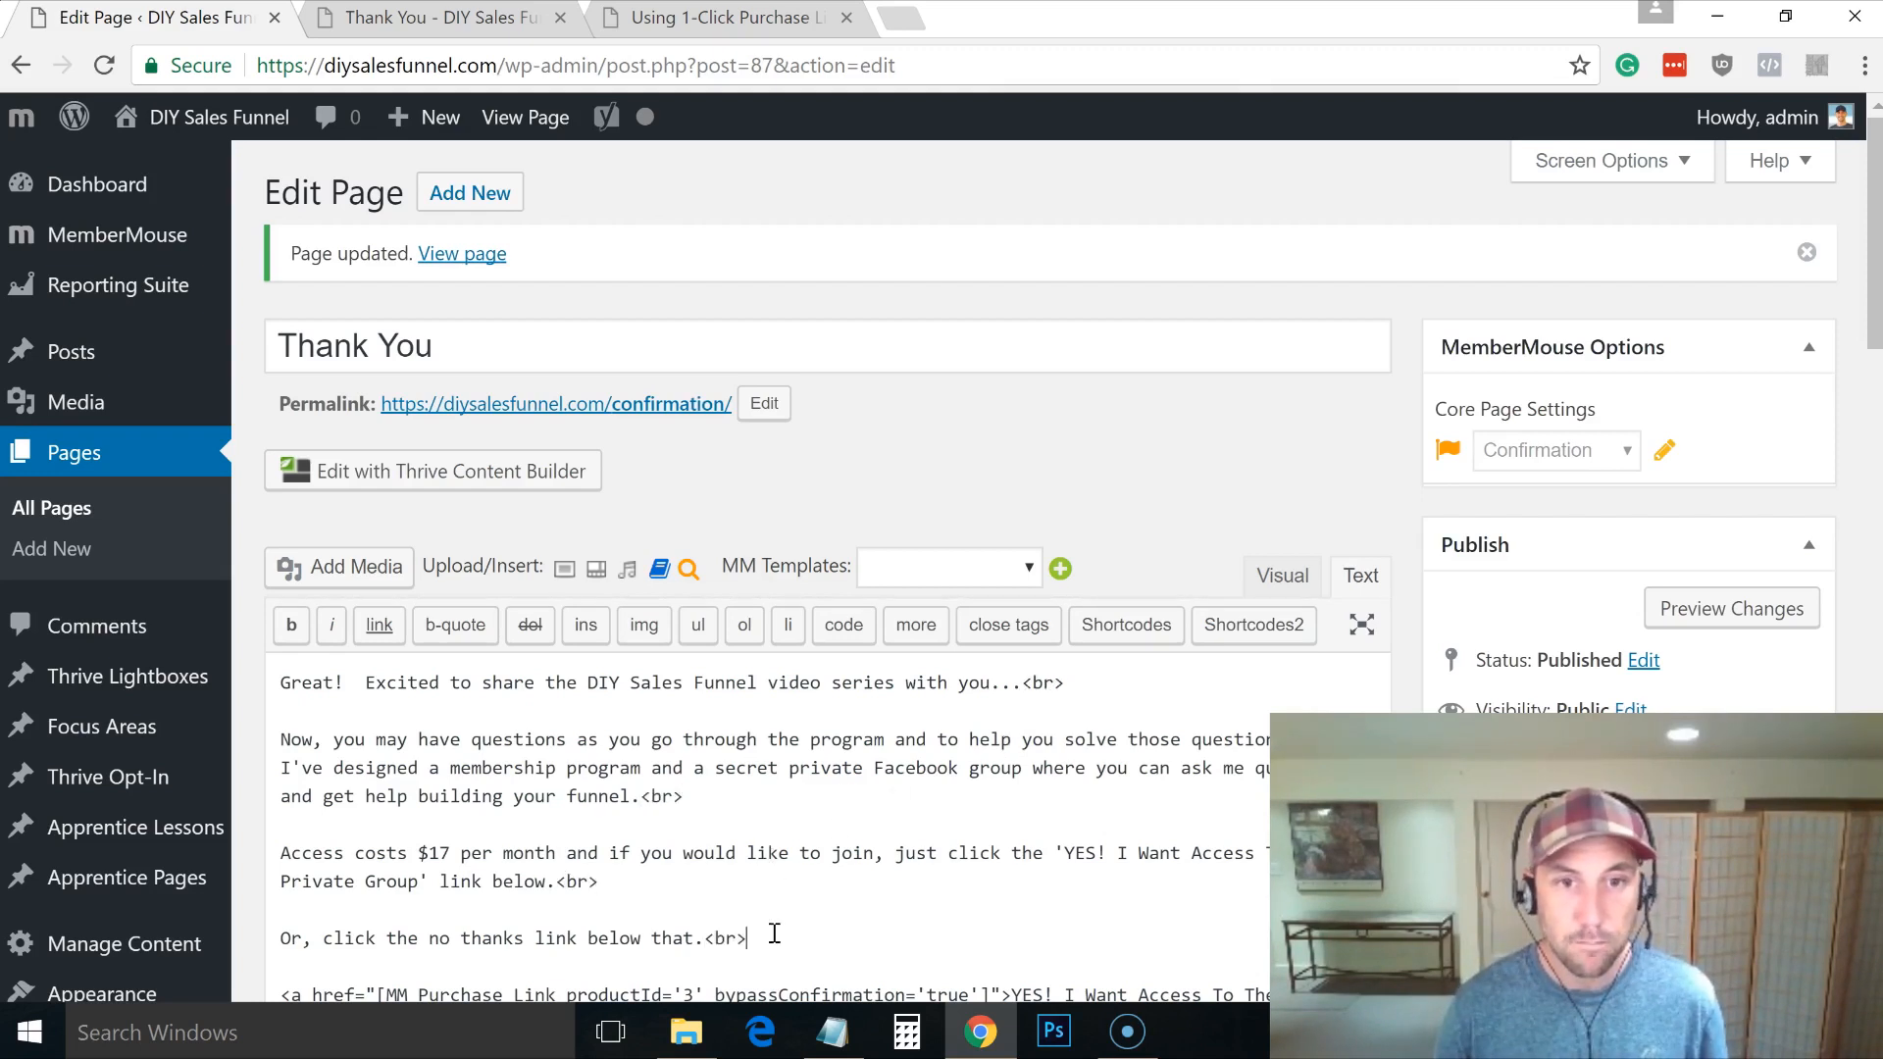
{"action": "left_click", "coordinate": [738, 912]}
{"action": "type", "text": "<br>"}
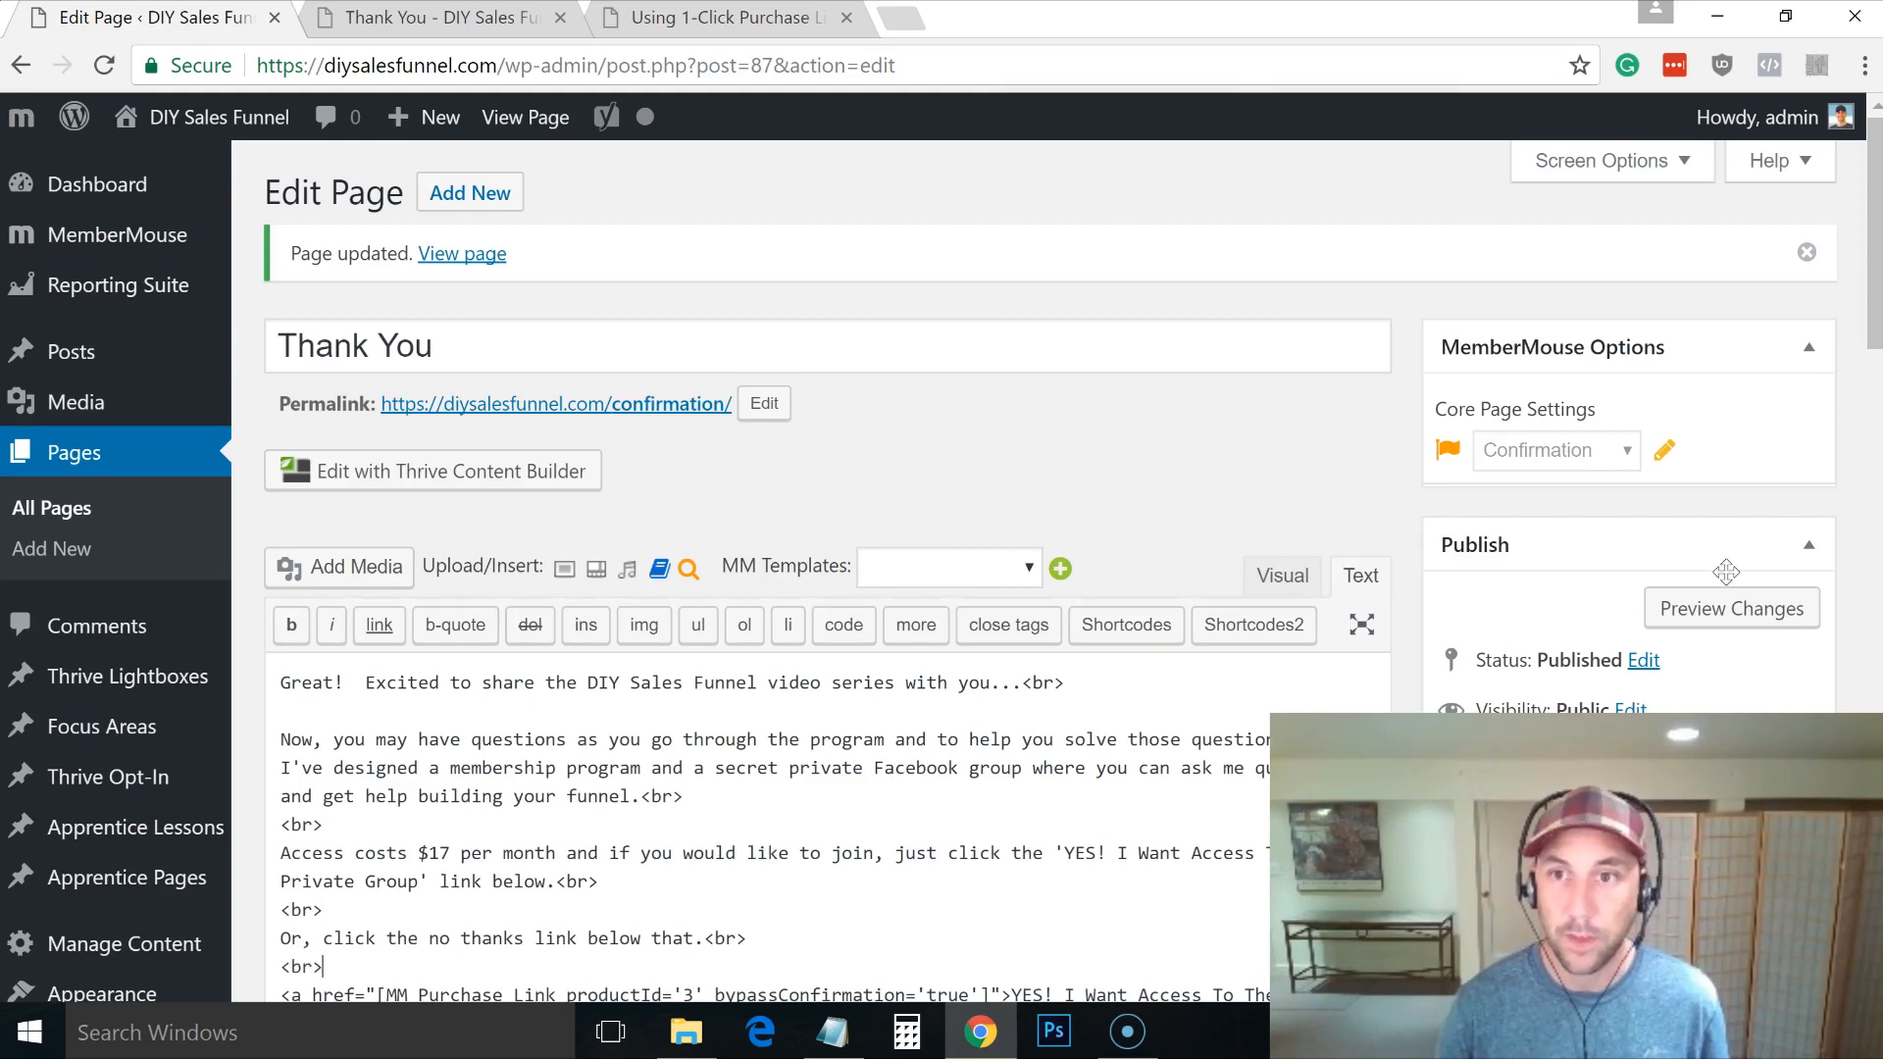
{"action": "scroll", "coordinate": [859, 550], "scroll_direction": "down", "scroll_amount": 4}
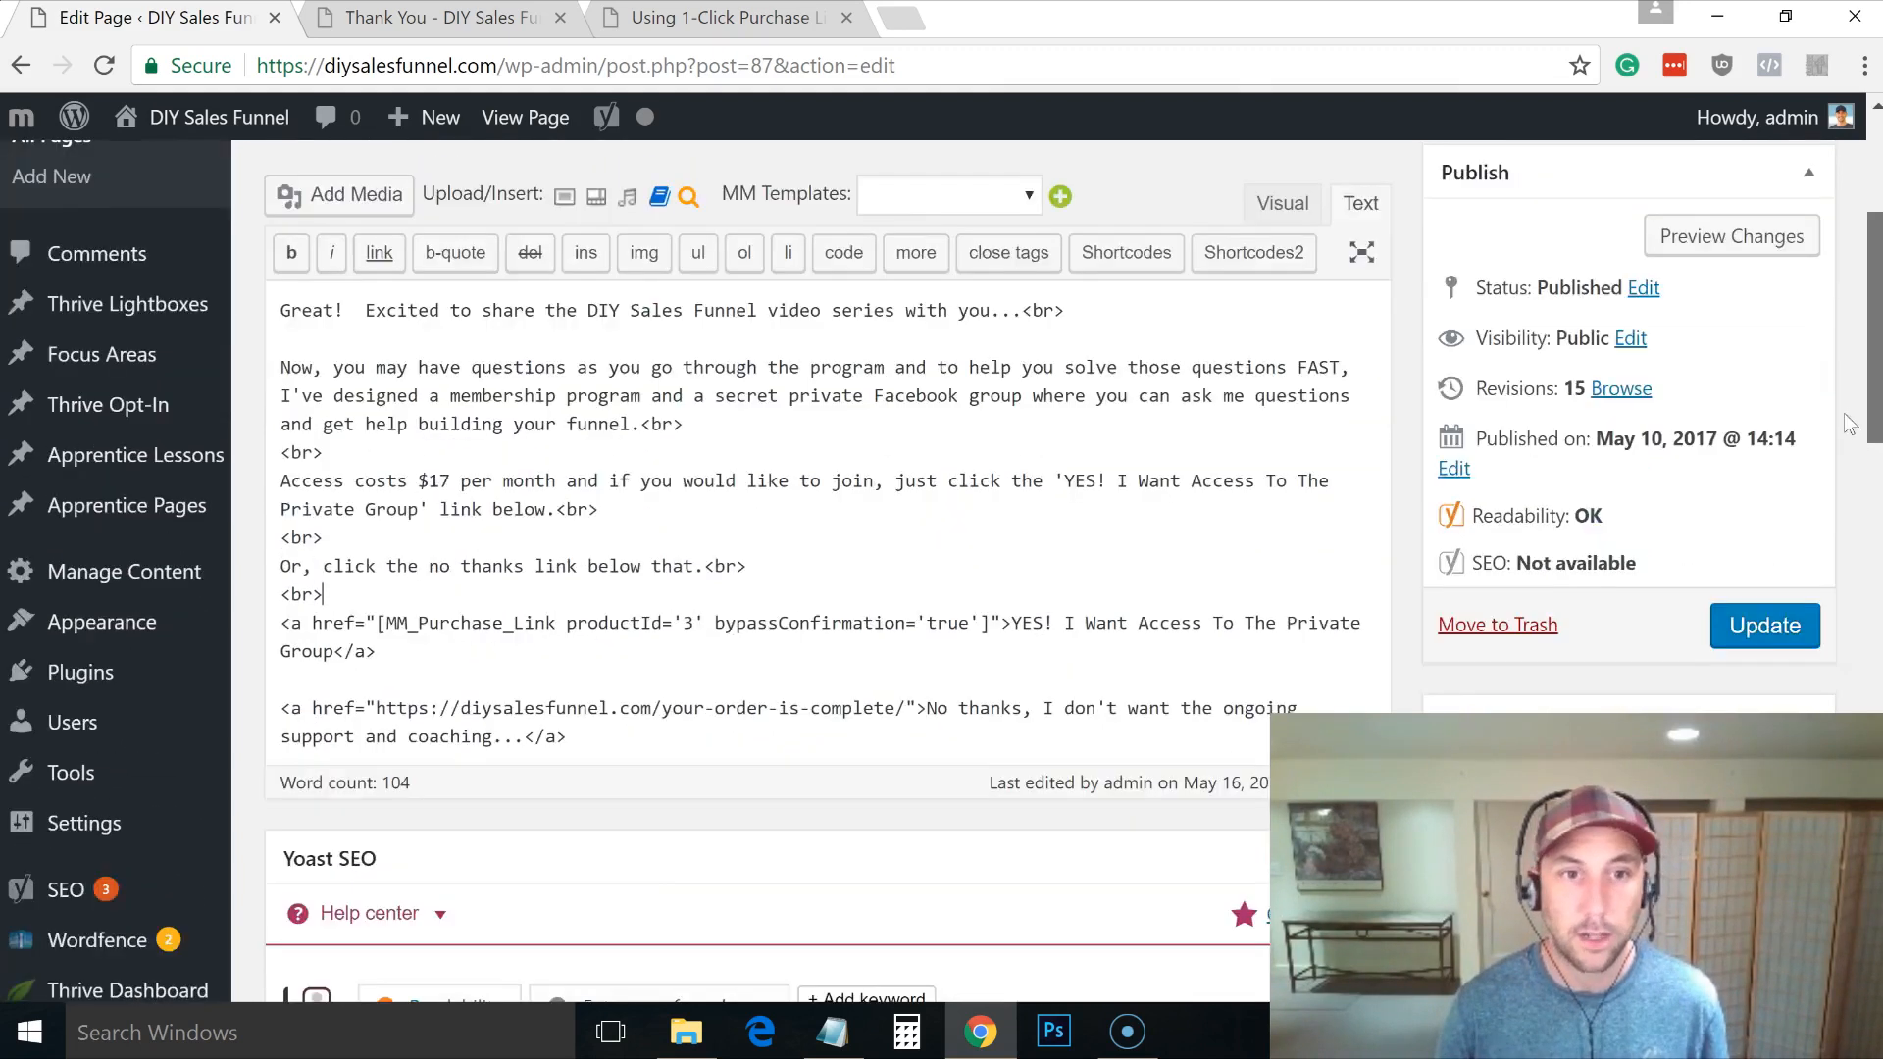
{"action": "left_click", "coordinate": [773, 588]}
{"action": "type", "text": "<br>"}
{"action": "type", "text": "<br>"}
{"action": "type", "text": "<br>"}
{"action": "left_click", "coordinate": [1723, 593]}
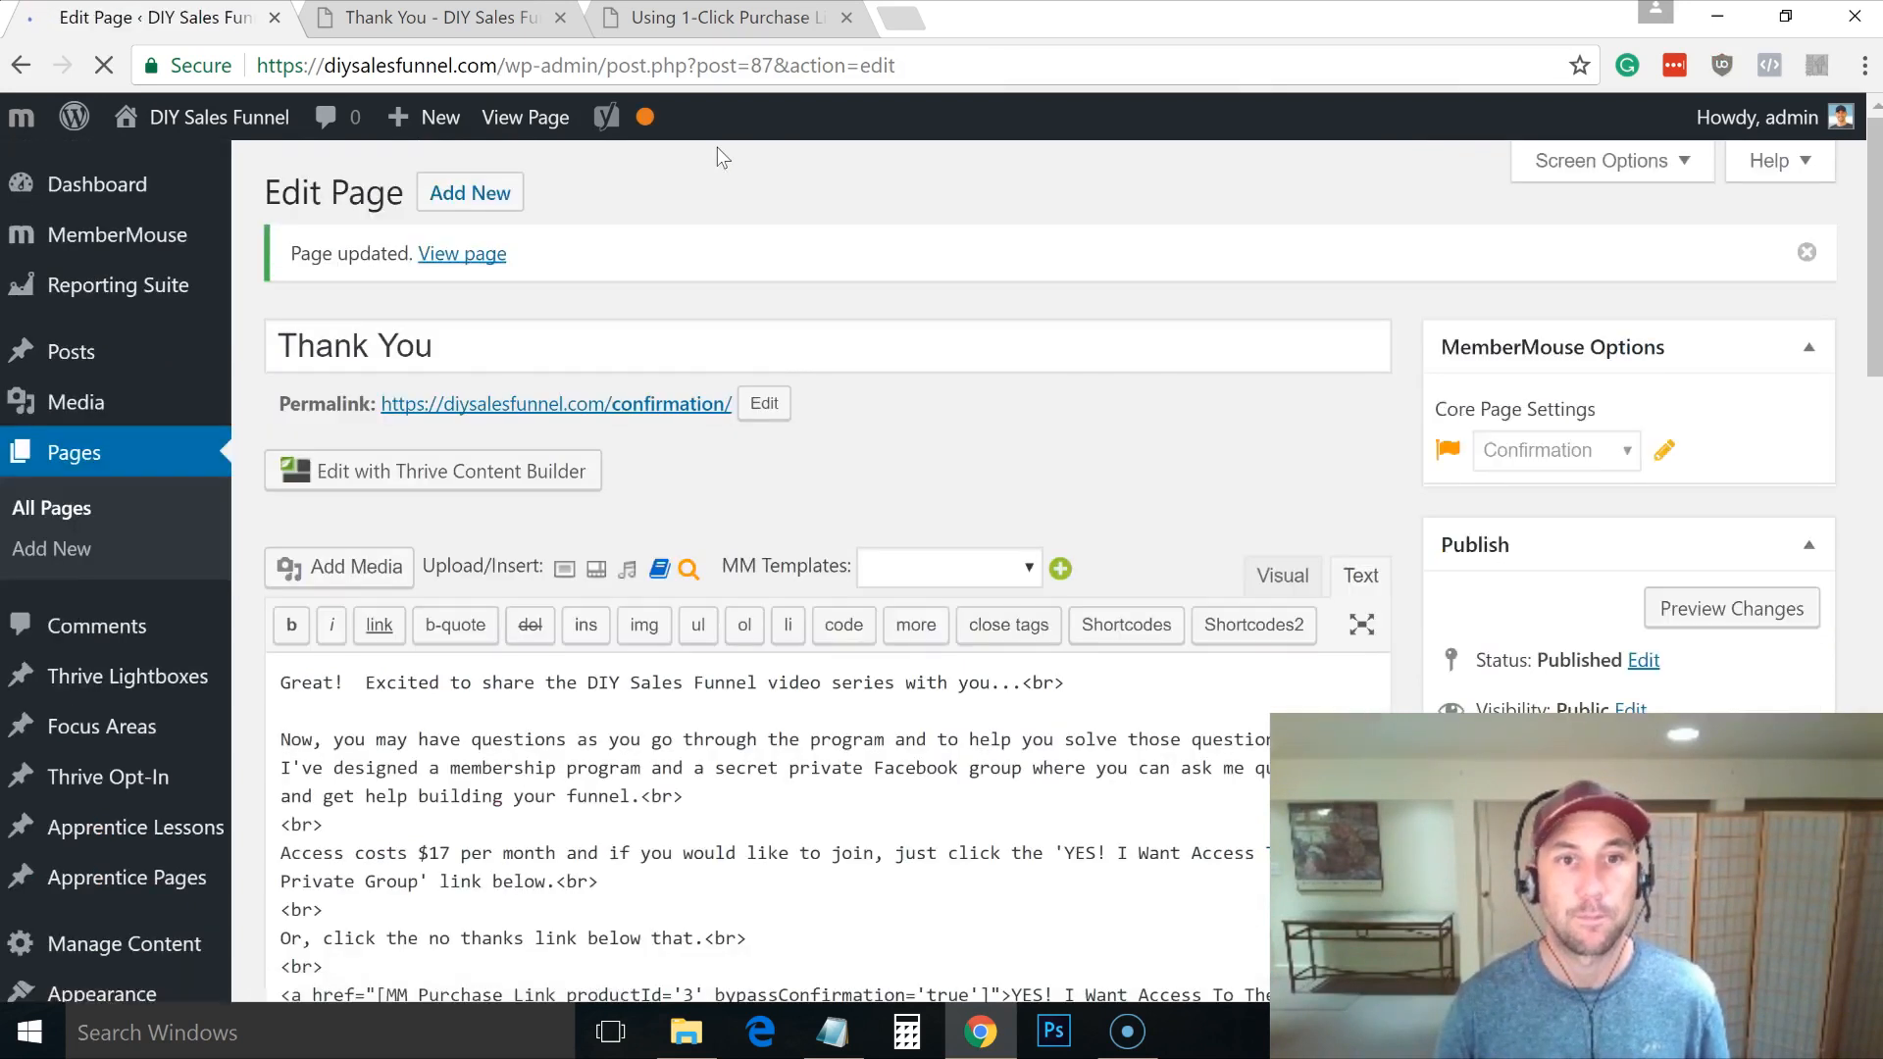
Step: Preview the confirmation page in a new tab, then go to the All Pages list
{"action": "middle_click", "coordinate": [655, 408]}
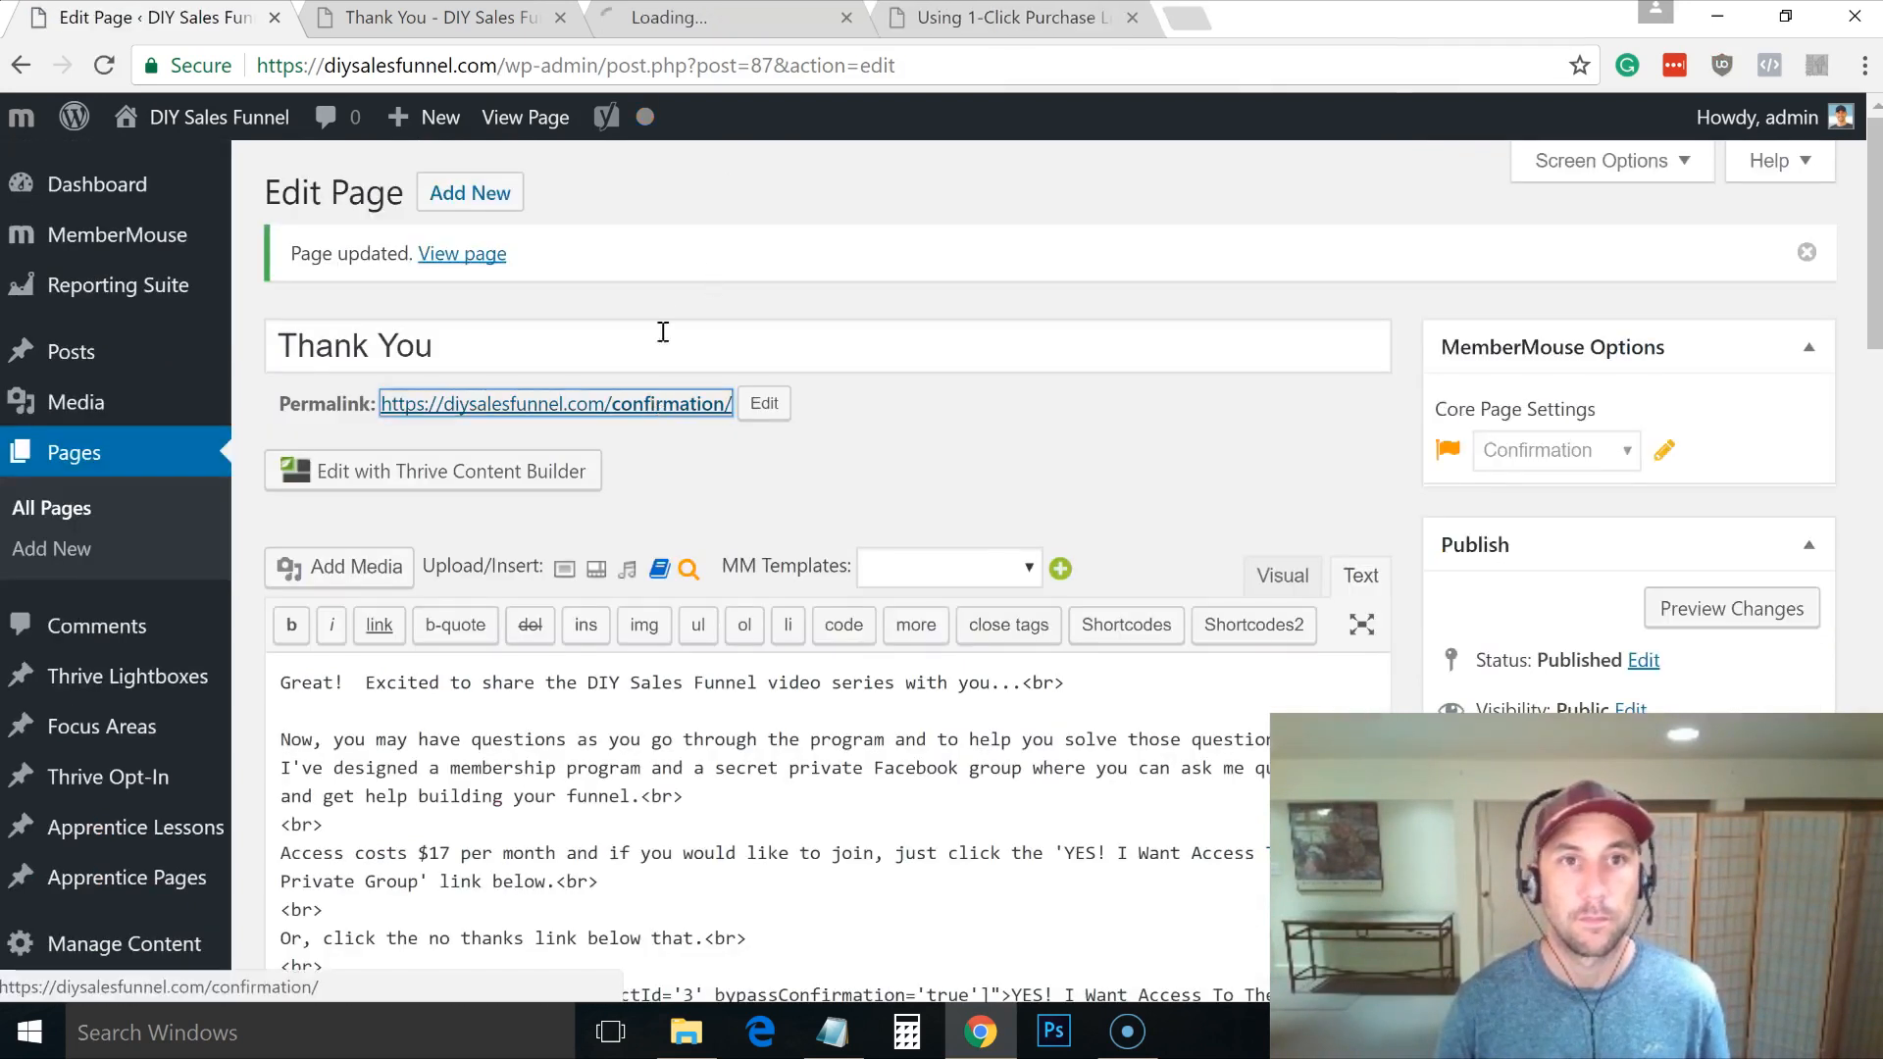
{"action": "left_click", "coordinate": [736, 27]}
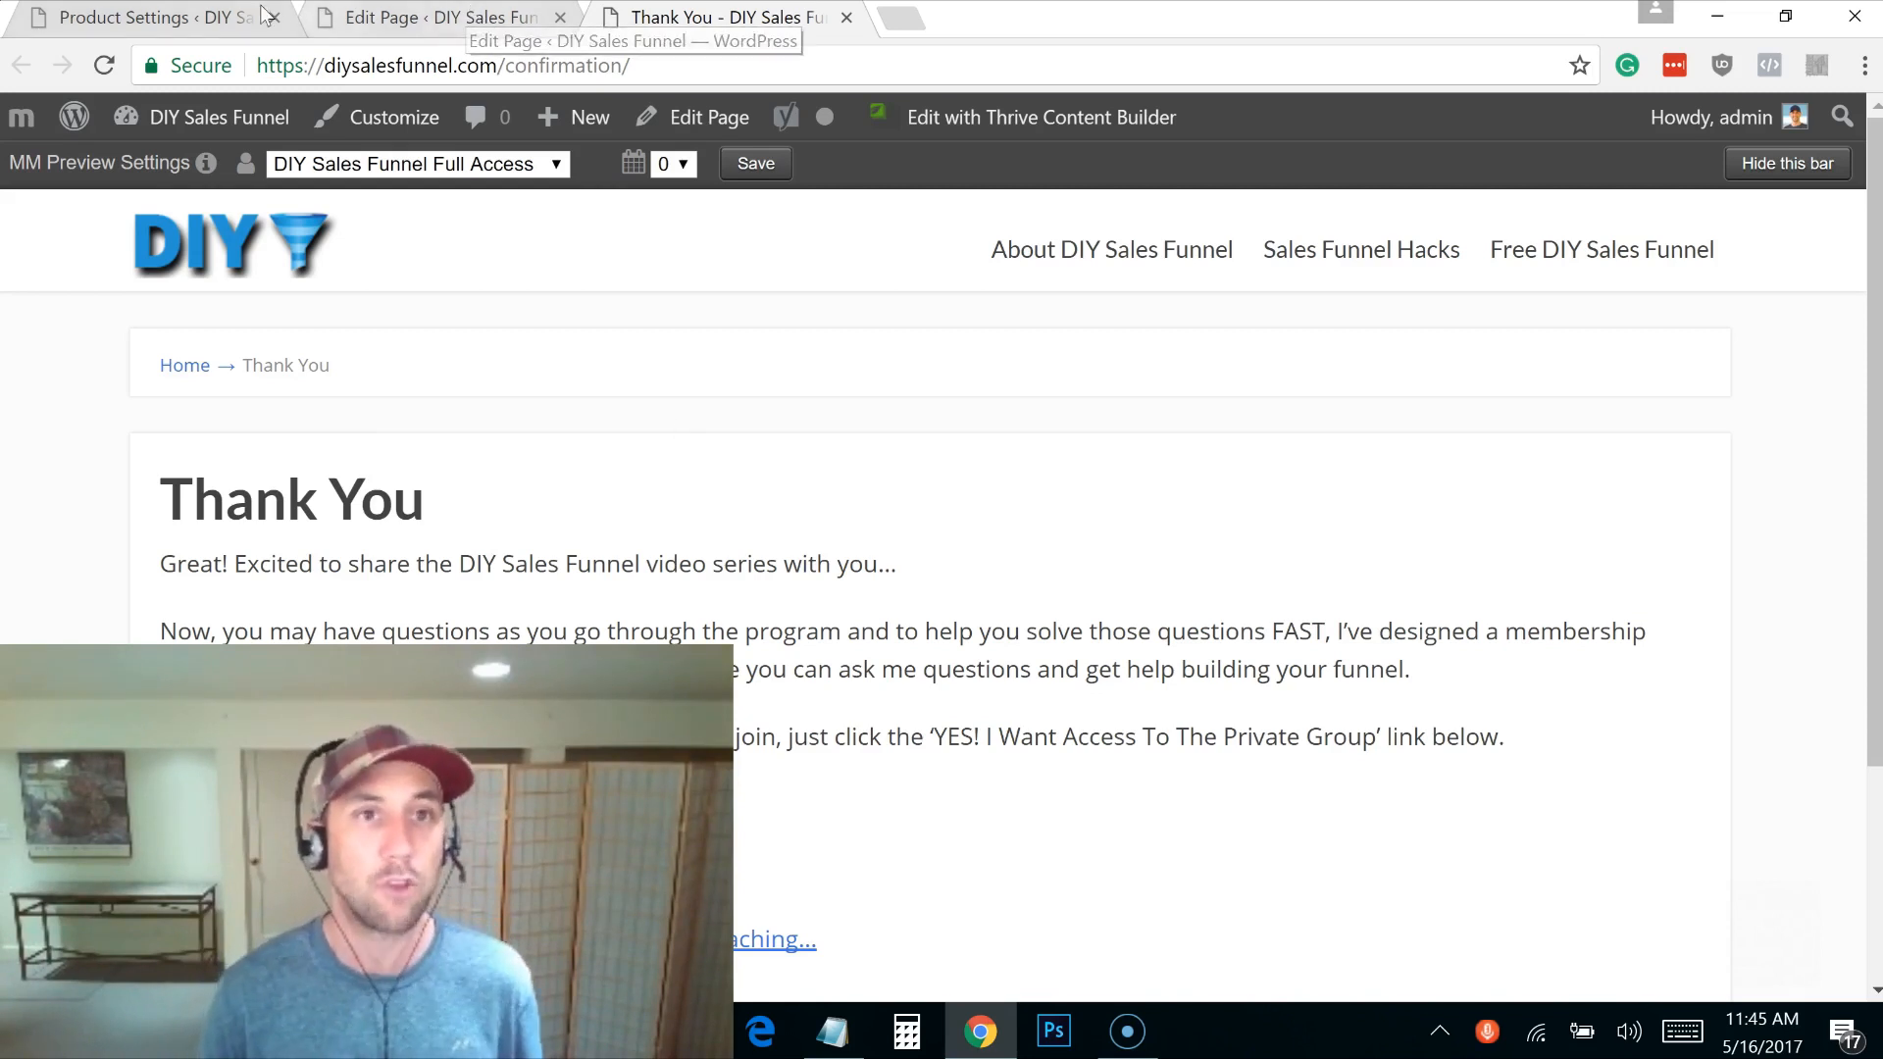
{"action": "left_click", "coordinate": [416, 18]}
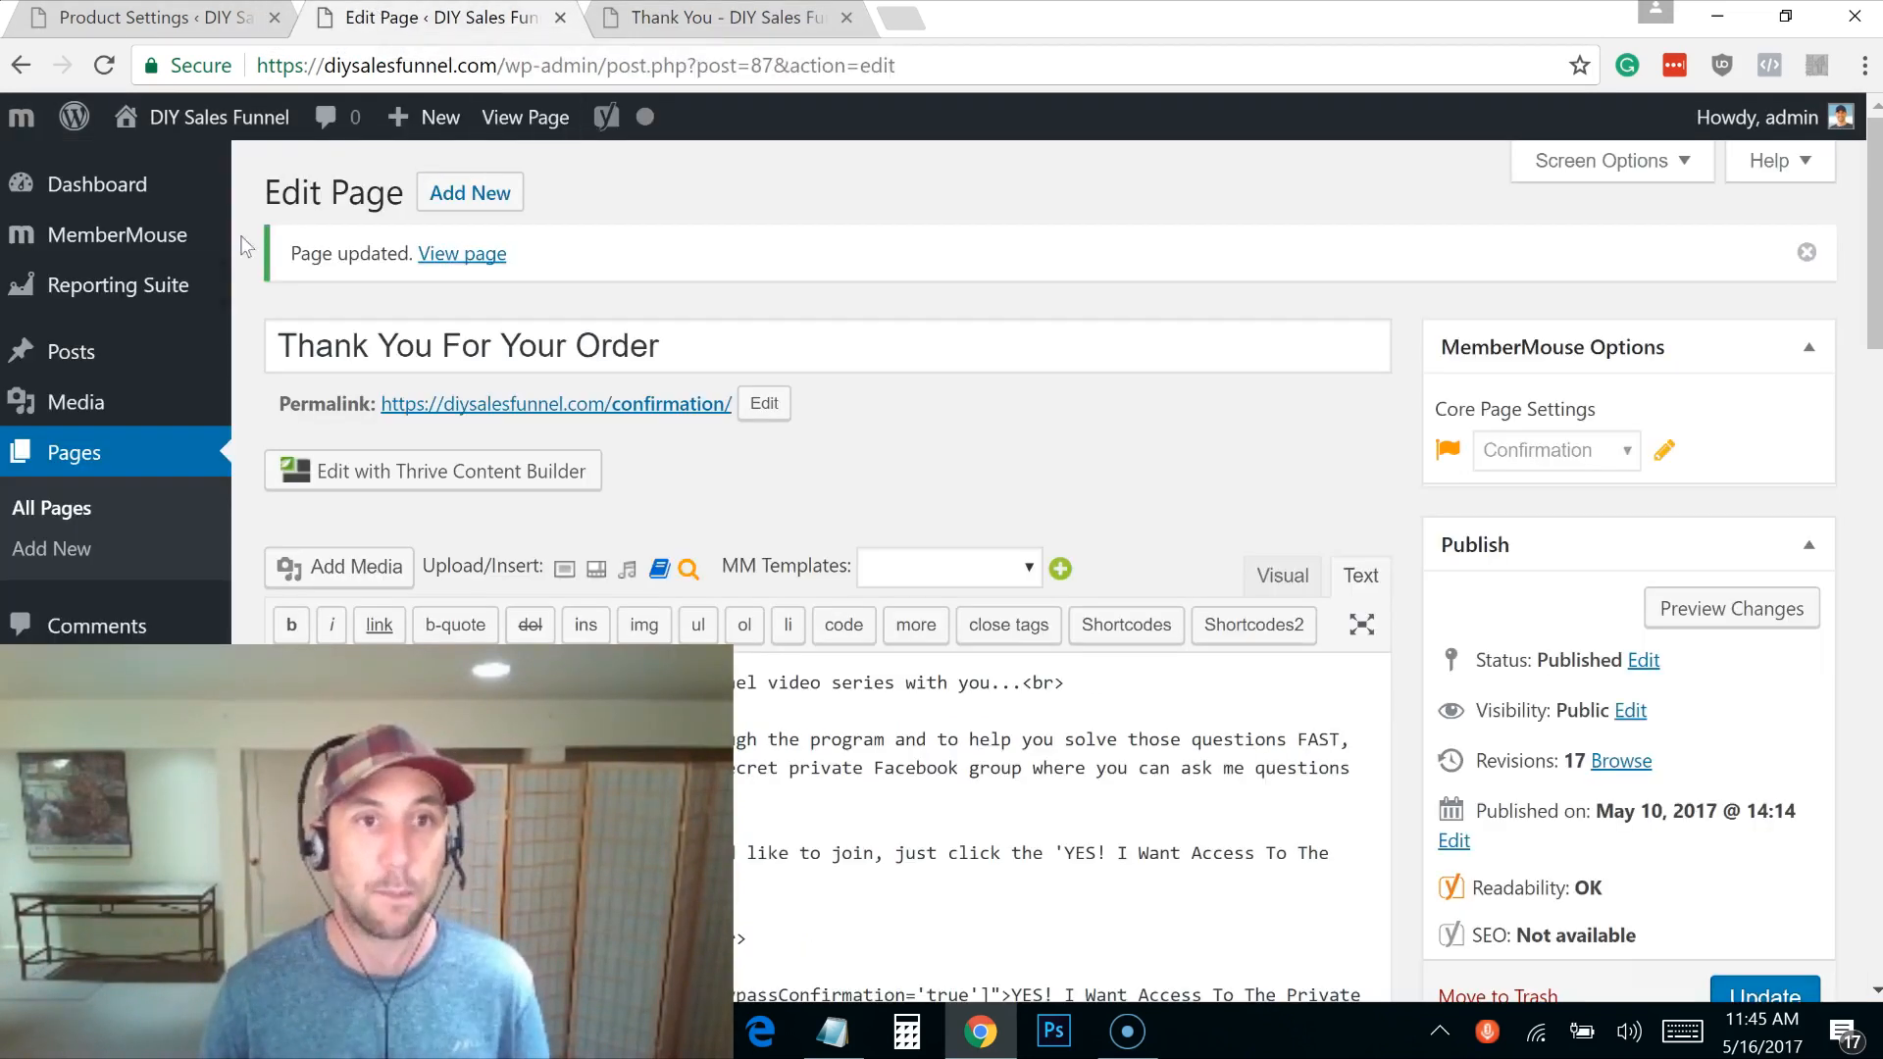
{"action": "left_click", "coordinate": [63, 525]}
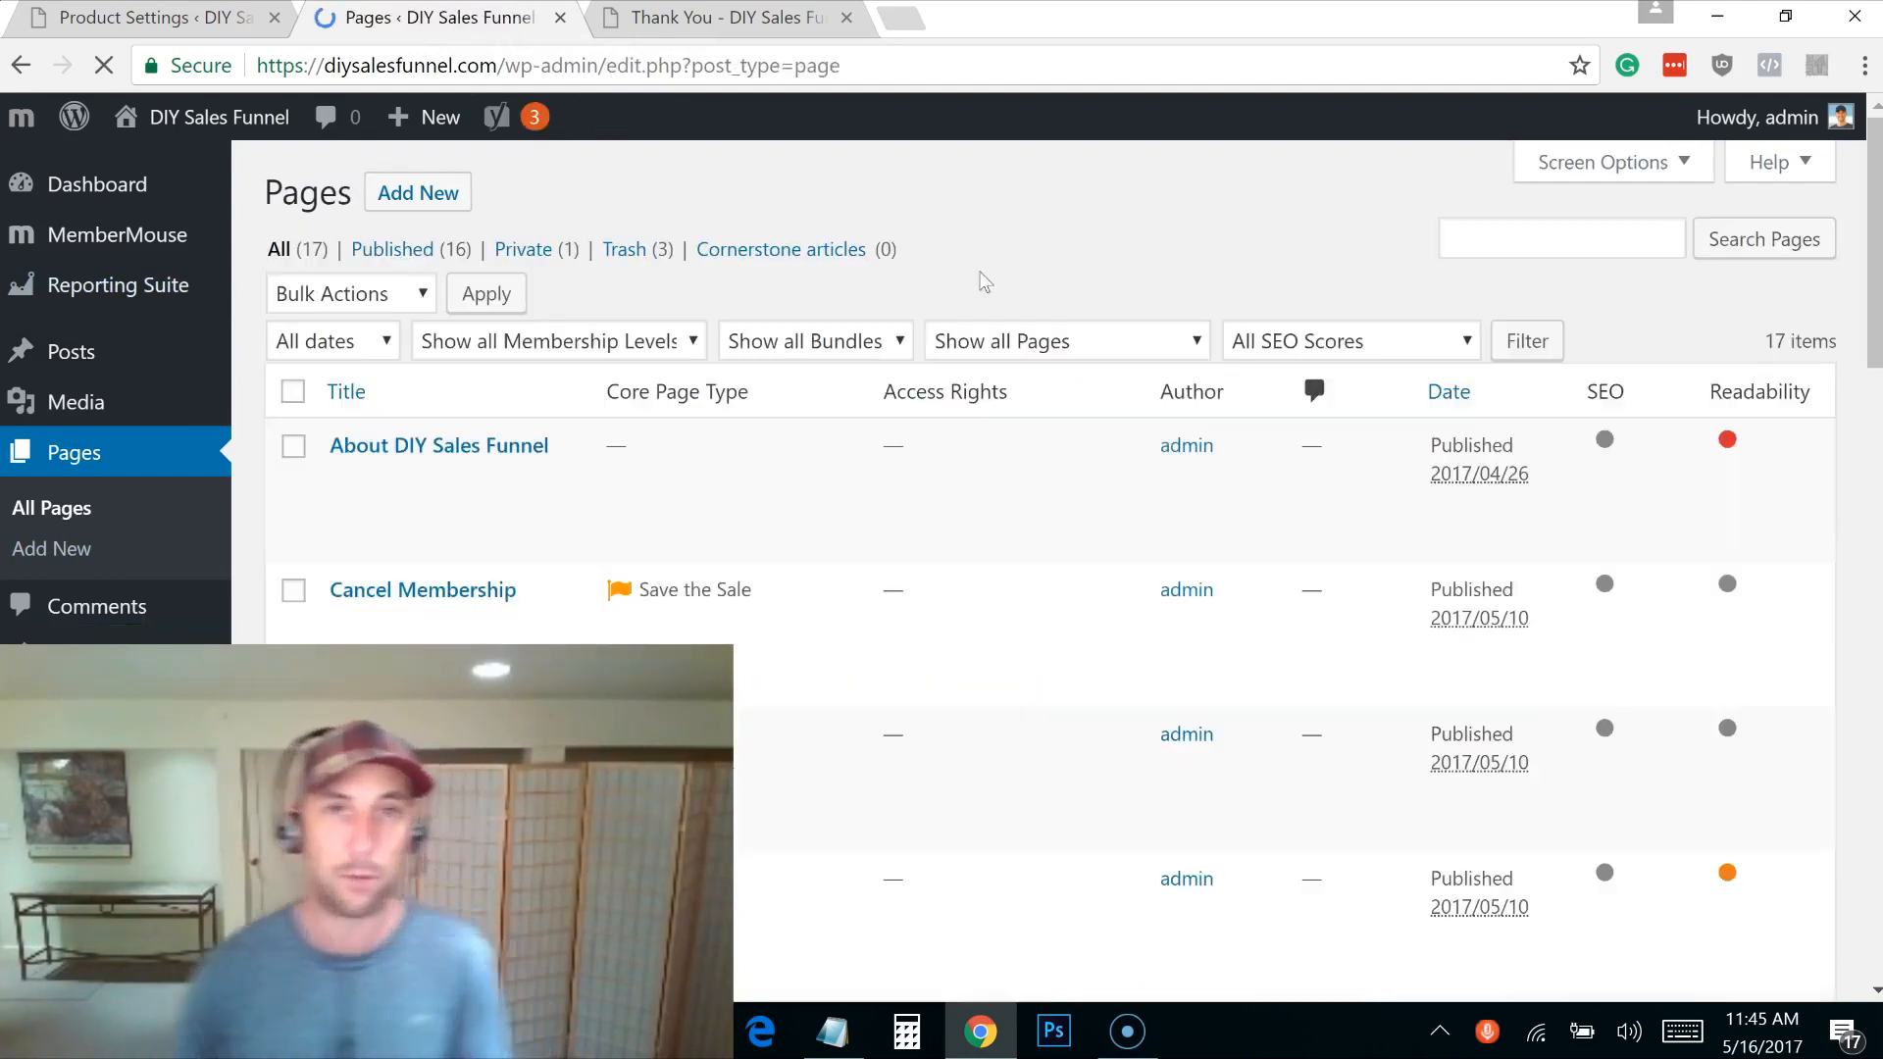
Step: Close the preview, then open the live Thank You page from the Pages list, review it, and close it
{"action": "left_click", "coordinate": [847, 19]}
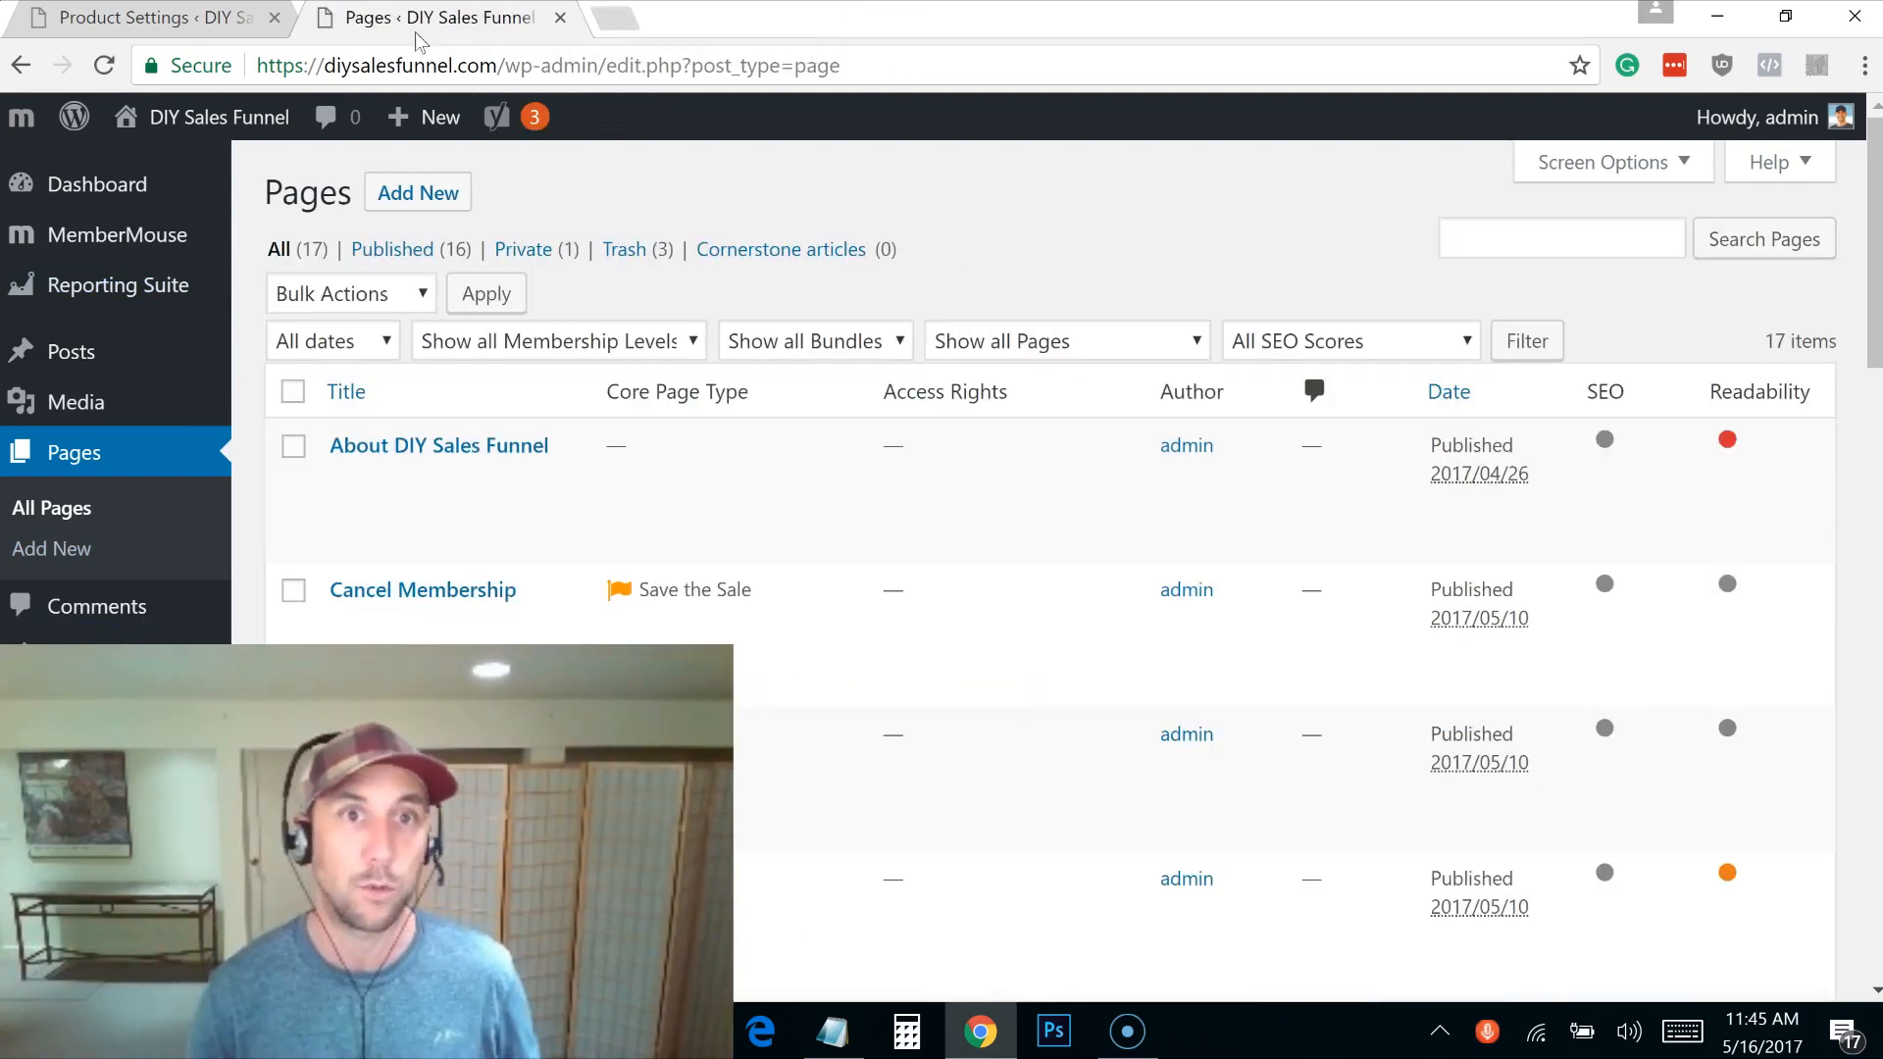
{"action": "left_click_drag", "start_coordinate": [1874, 265], "coordinate": [1874, 726]}
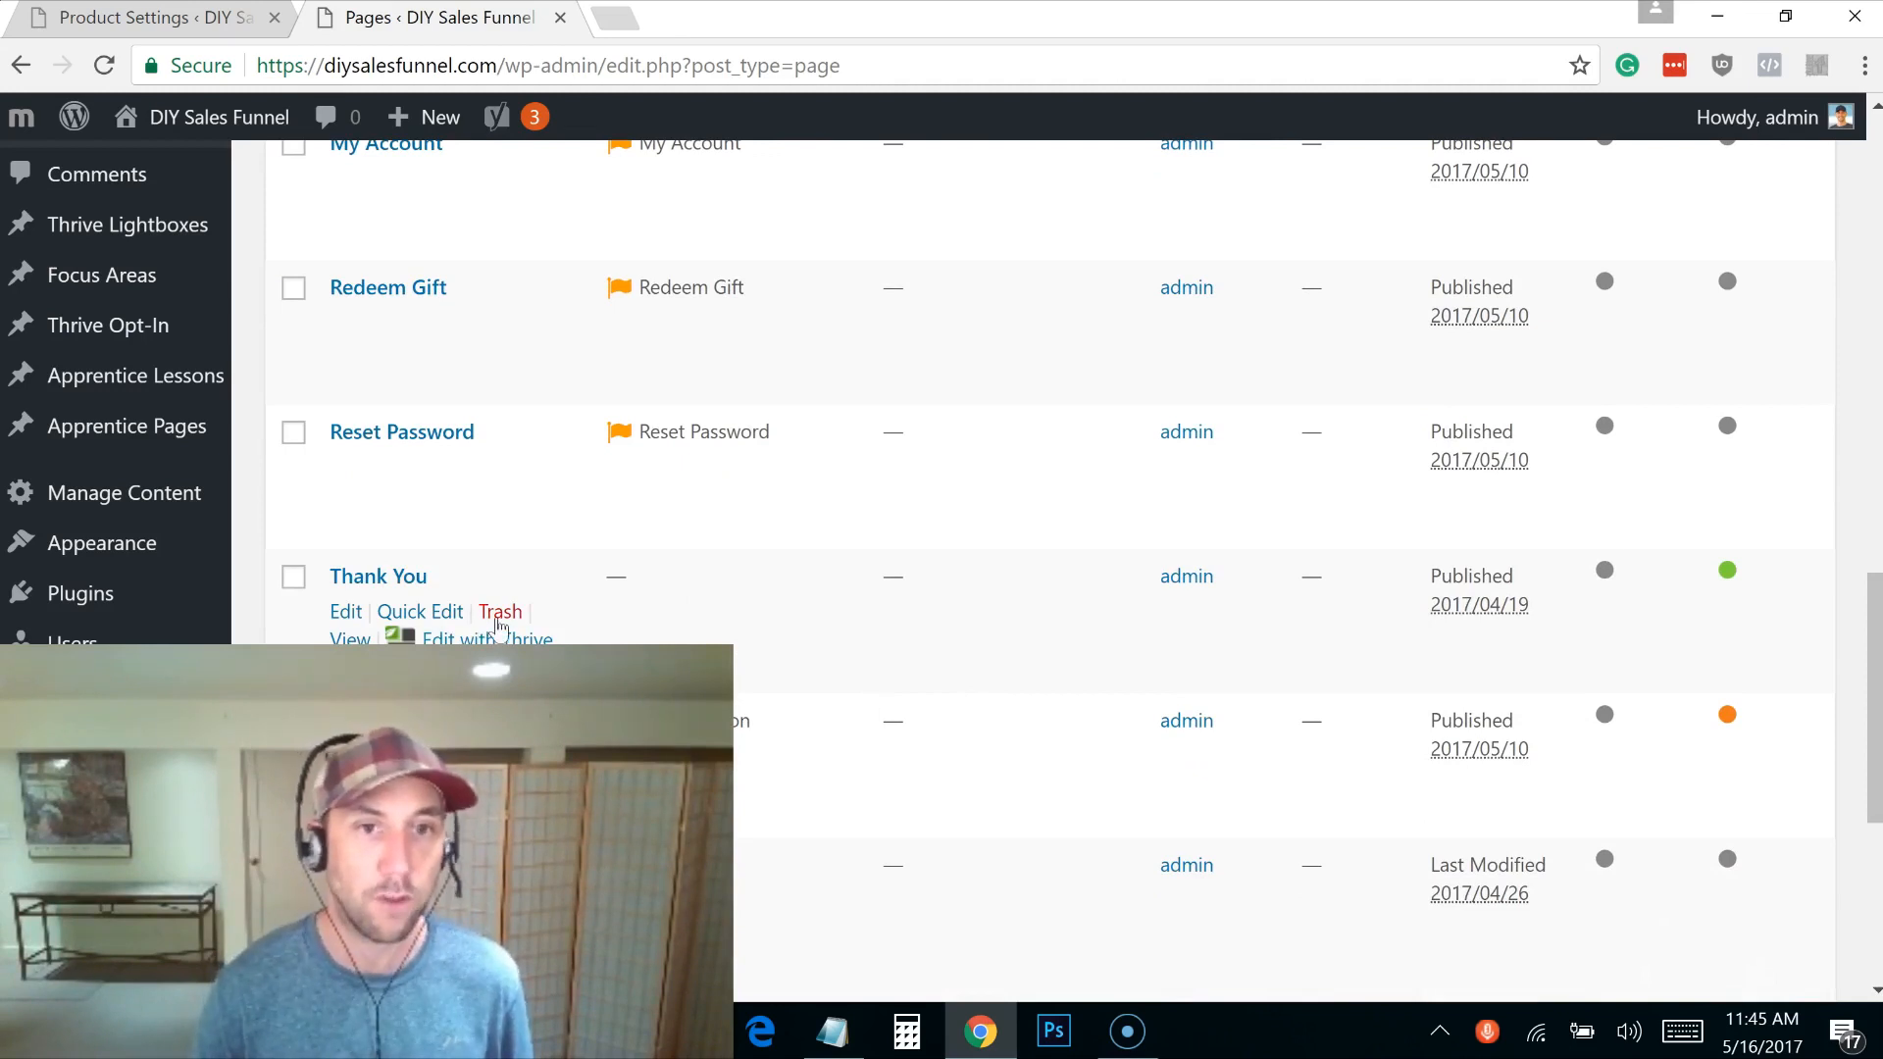
{"action": "middle_click", "coordinate": [350, 638]}
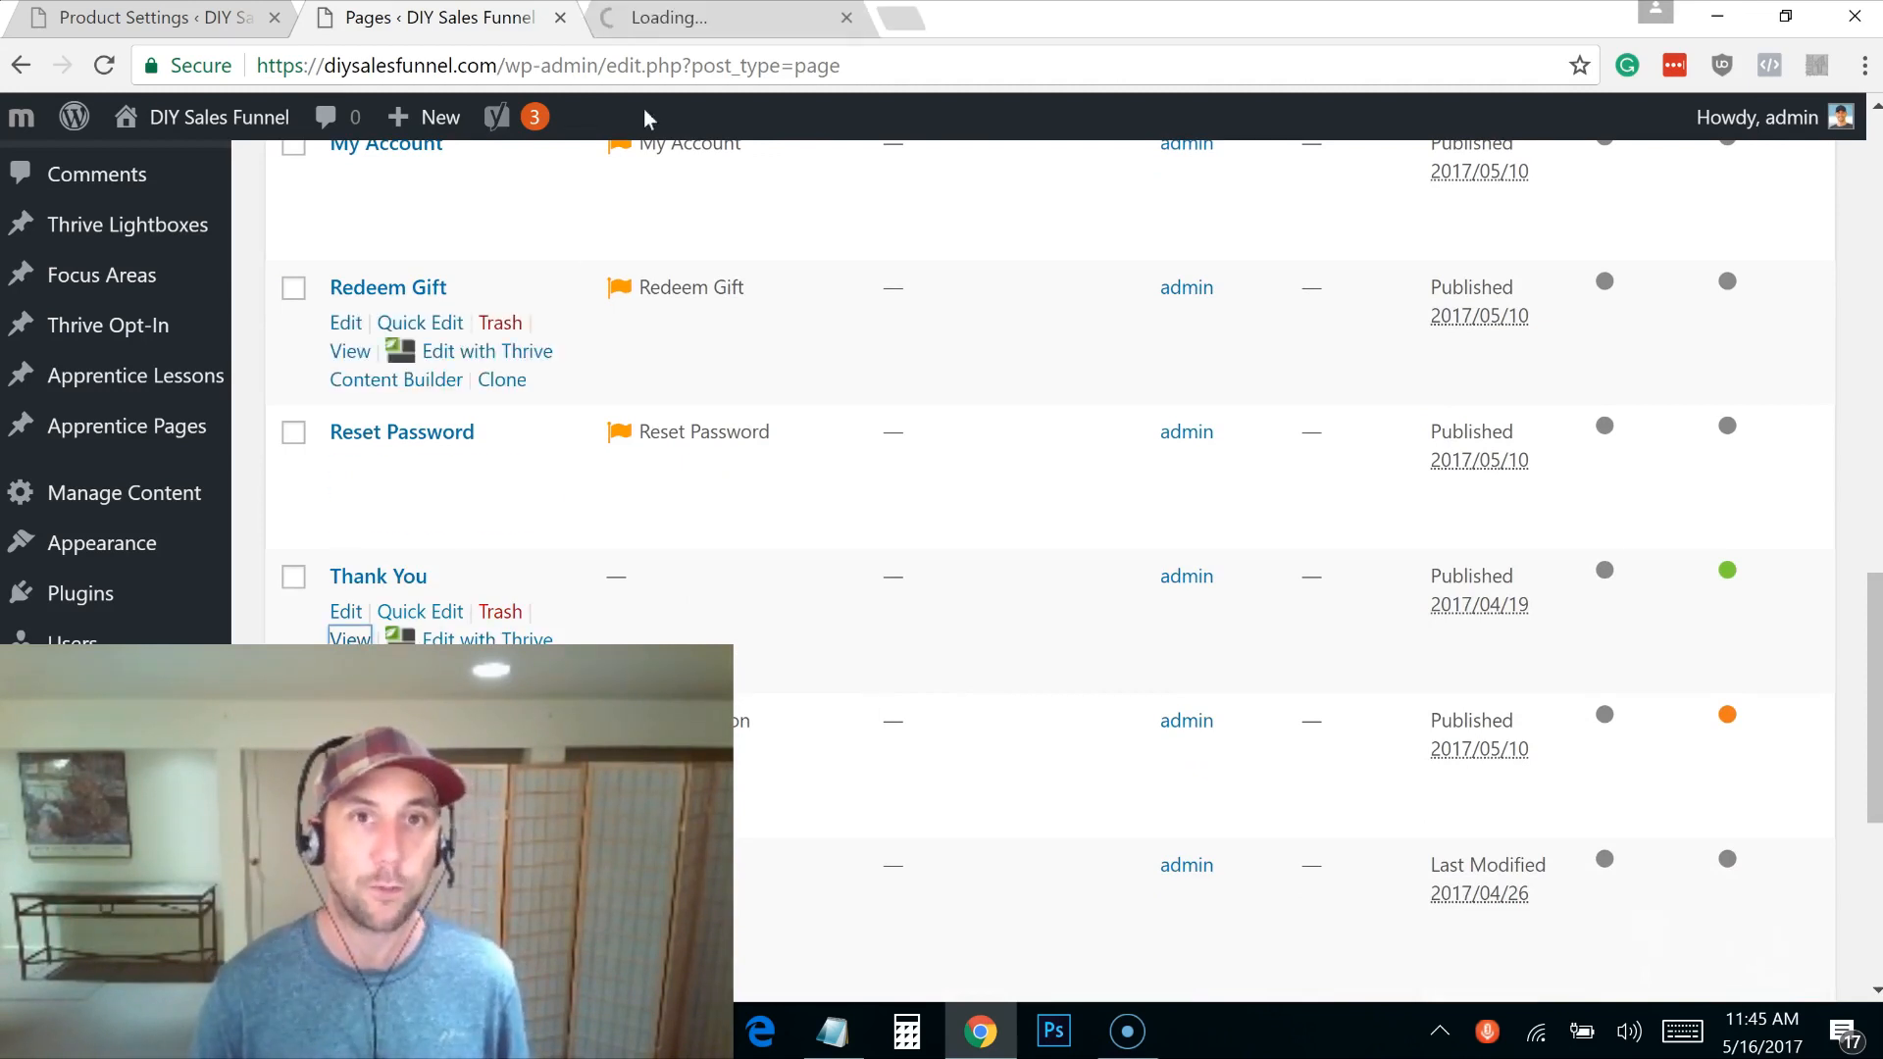
{"action": "left_click", "coordinate": [705, 25]}
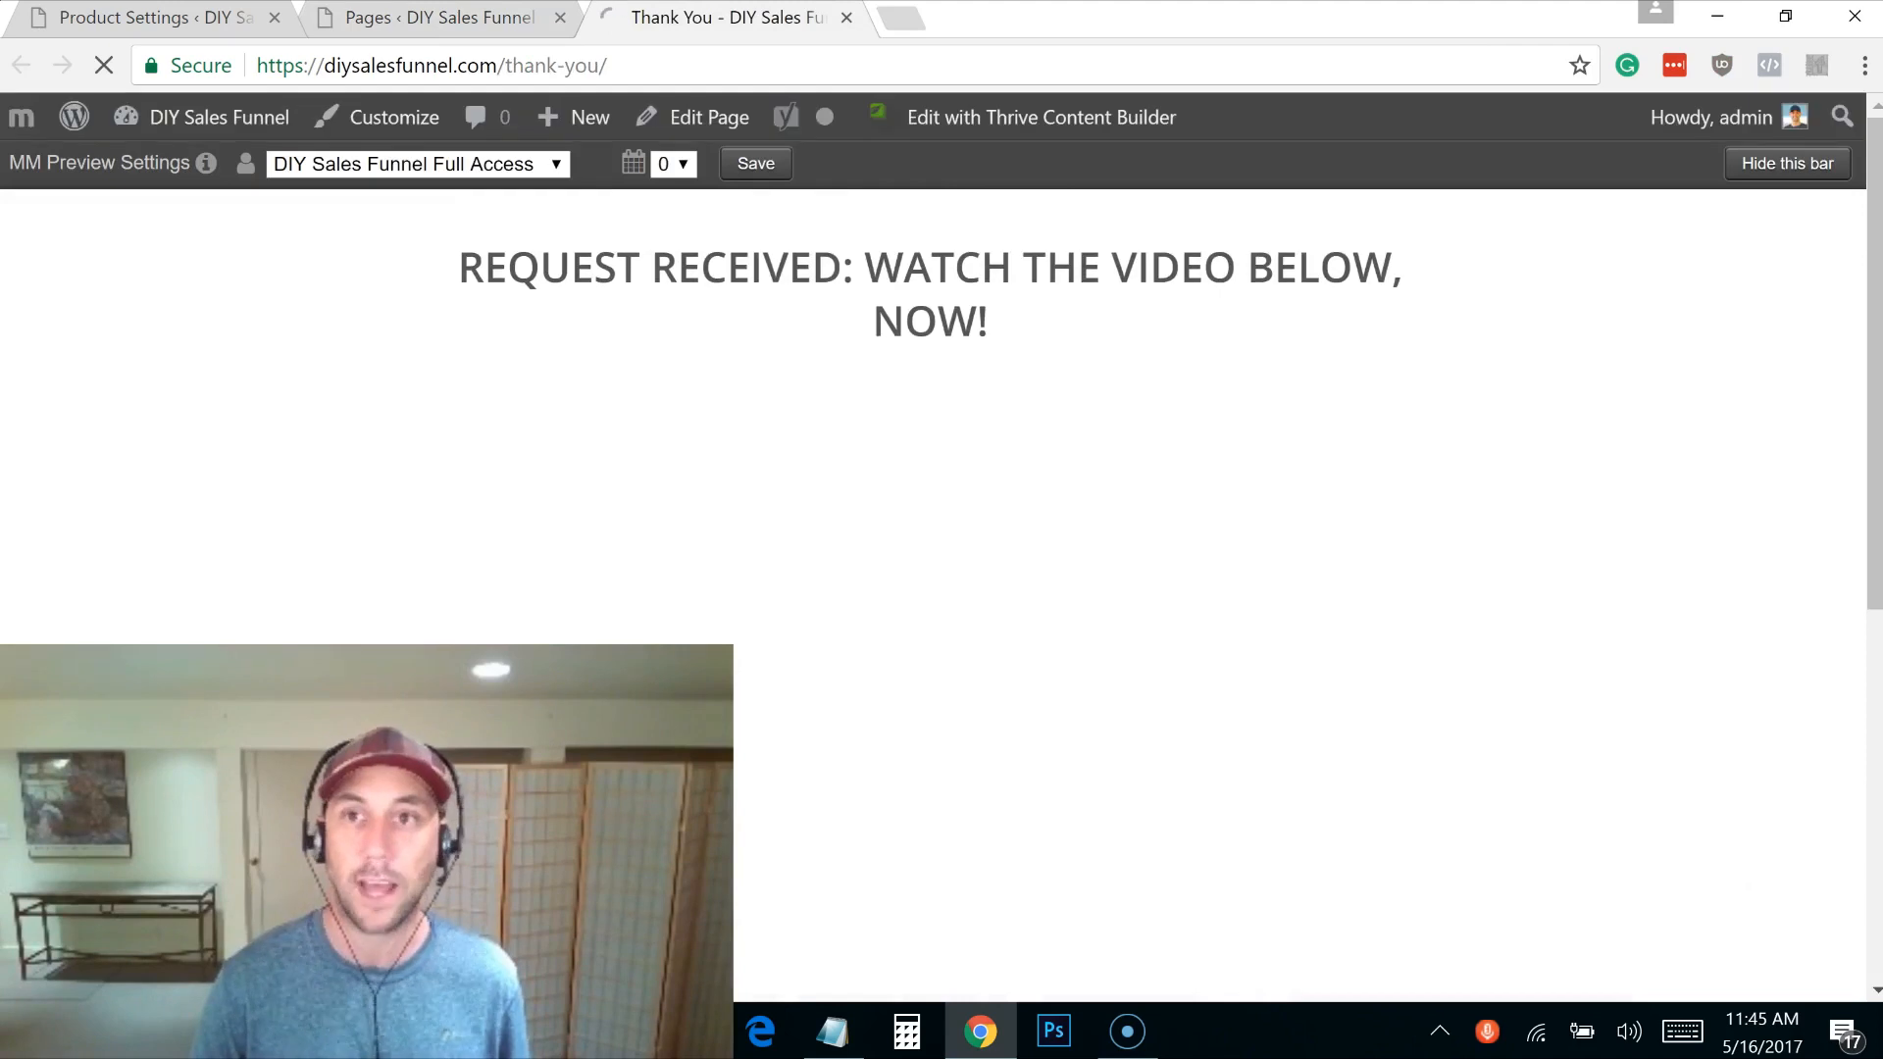
{"action": "scroll", "coordinate": [1872, 294], "scroll_direction": "down", "scroll_amount": 5}
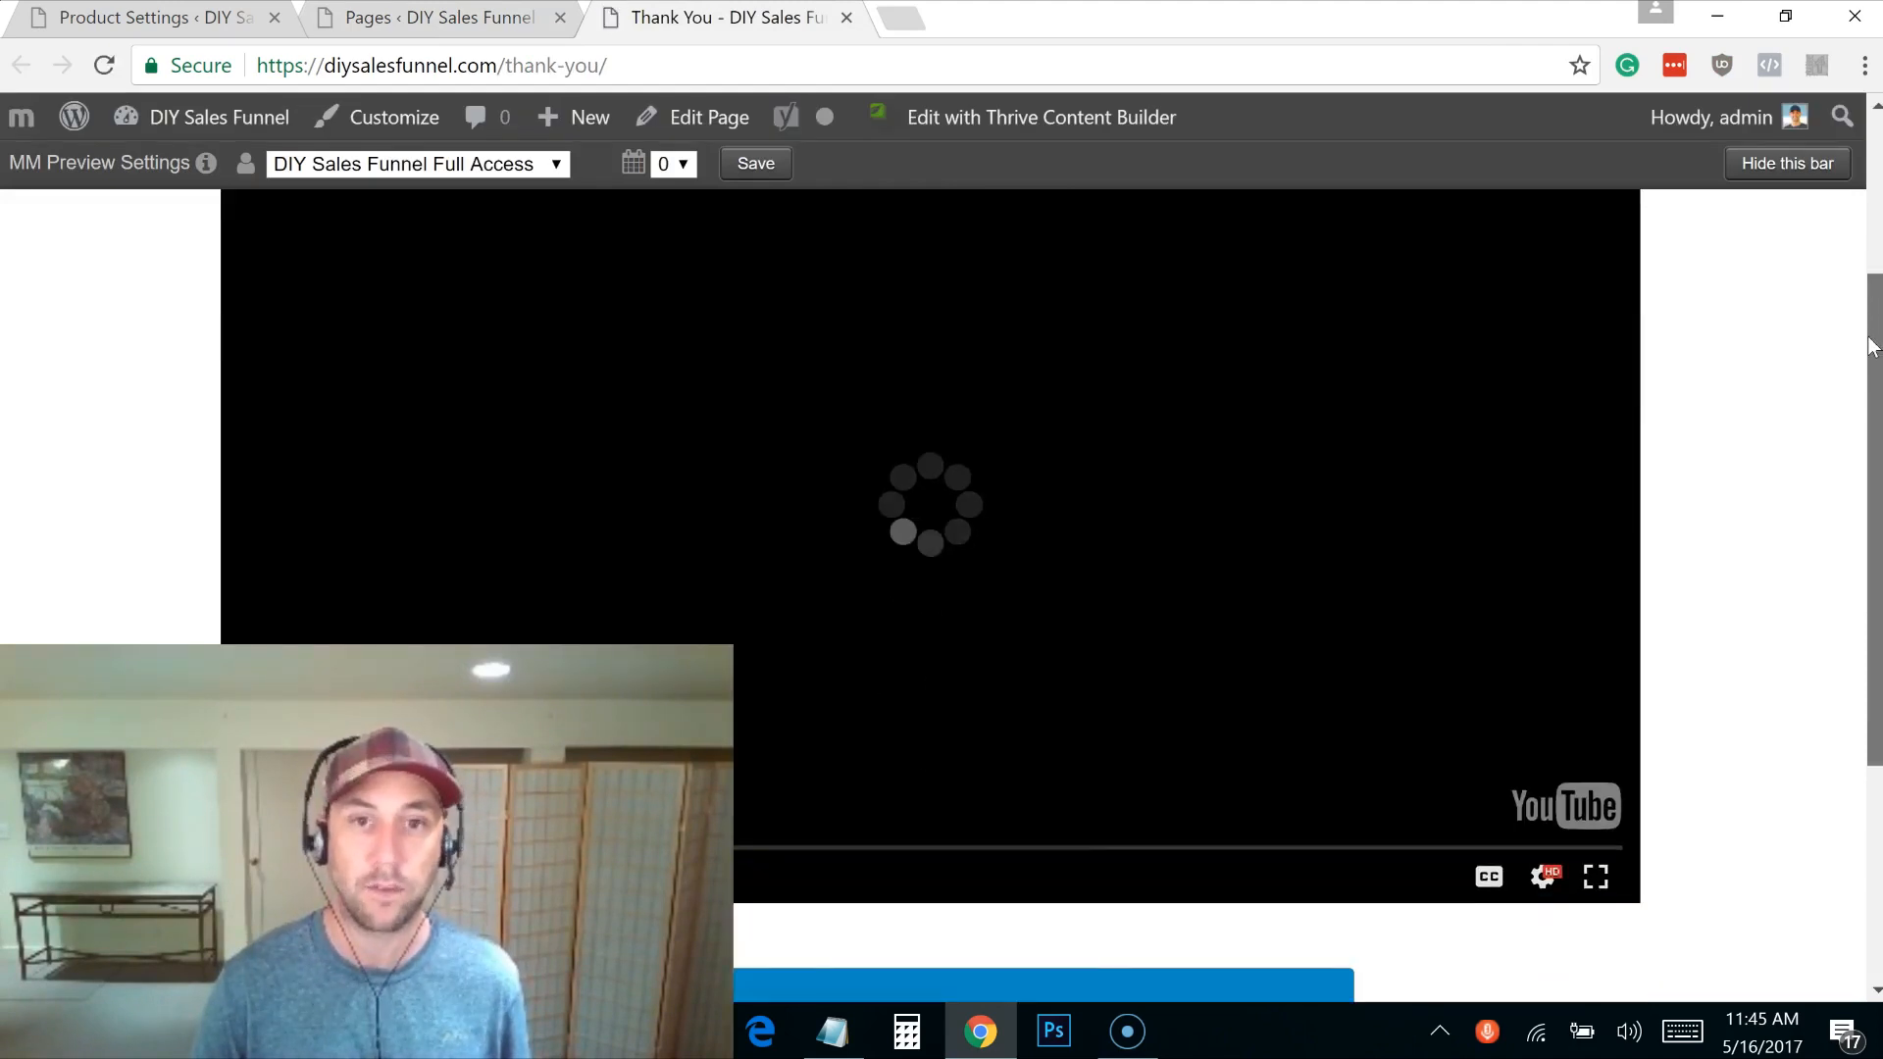
{"action": "scroll", "coordinate": [1867, 373], "scroll_direction": "up", "scroll_amount": 1}
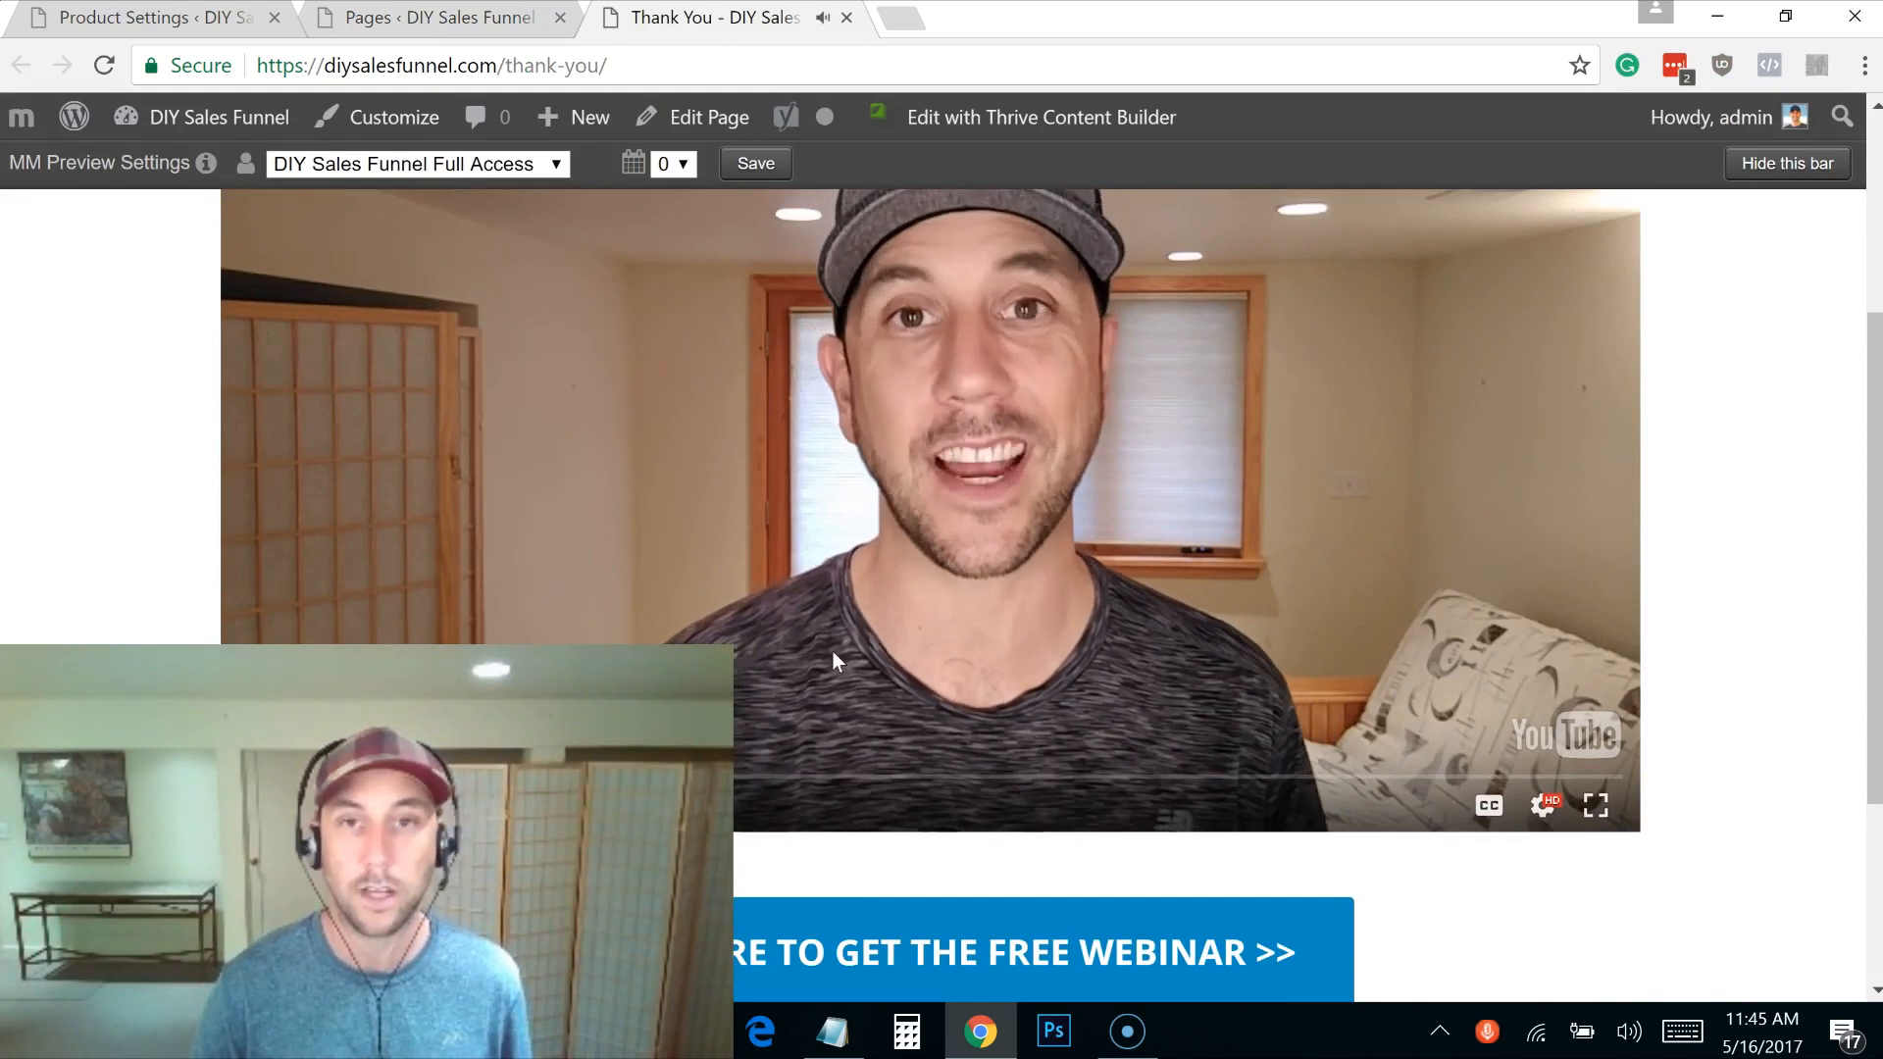
{"action": "scroll", "coordinate": [1837, 475], "scroll_direction": "down", "scroll_amount": 1}
{"action": "scroll", "coordinate": [1837, 475], "scroll_direction": "up", "scroll_amount": 3}
{"action": "scroll", "coordinate": [1810, 285], "scroll_direction": "up", "scroll_amount": 2}
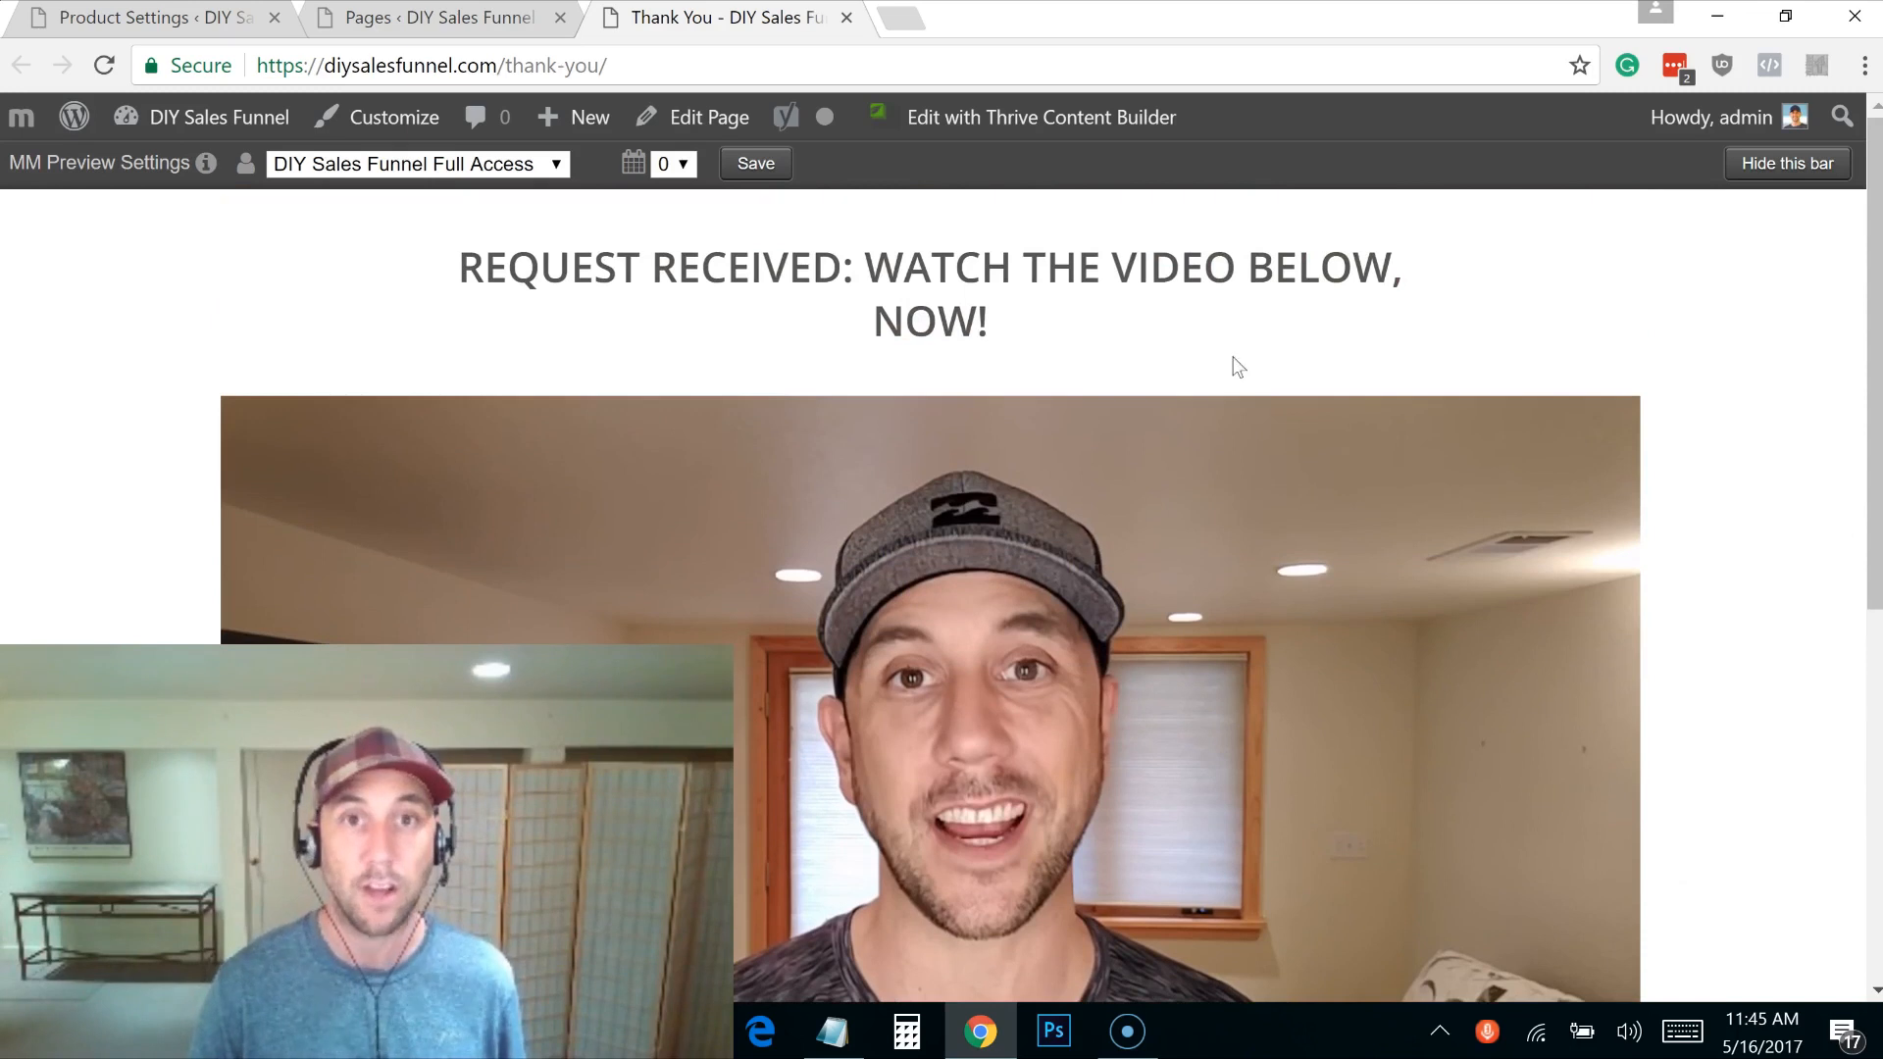
{"action": "left_click", "coordinate": [845, 18]}
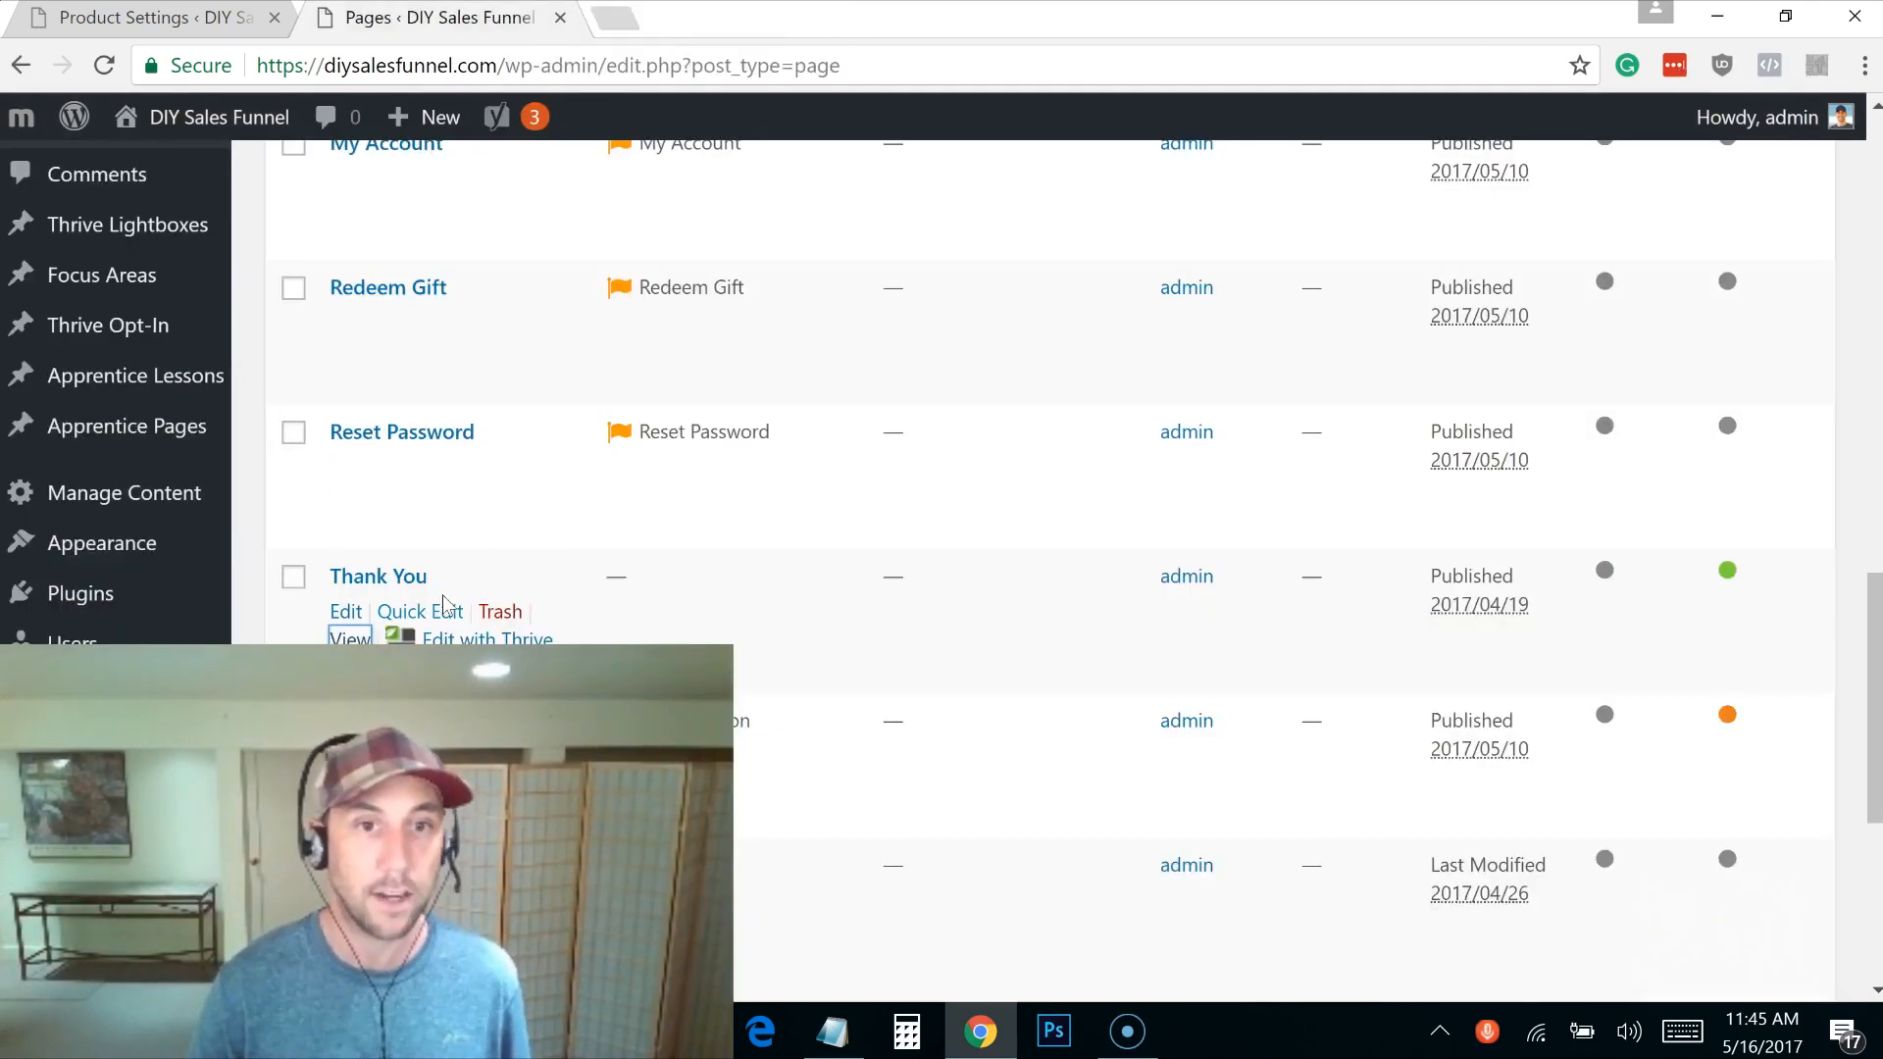
Step: Duplicate the Thank You page and retitle it 'Thank You For Your Order - One More Step'
{"action": "left_click", "coordinate": [350, 646]}
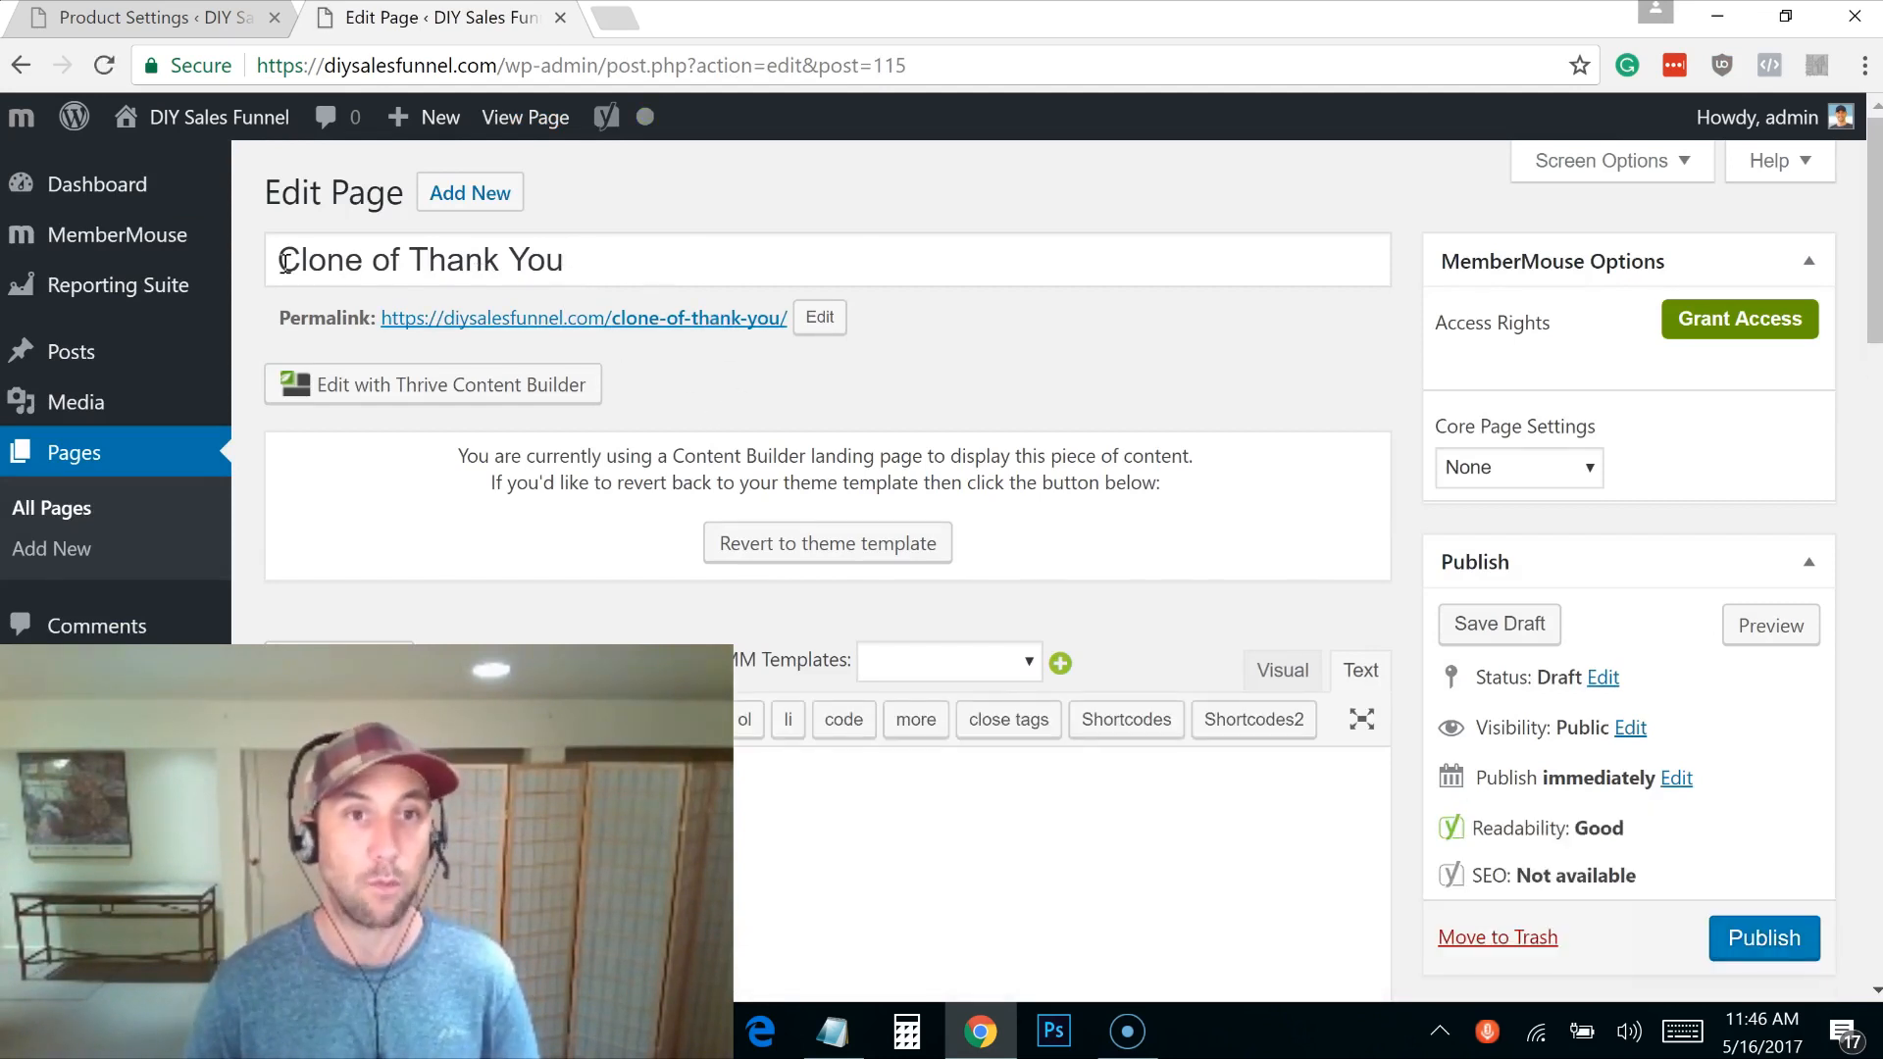
{"action": "left_click_drag", "start_coordinate": [284, 261], "coordinate": [404, 267]}
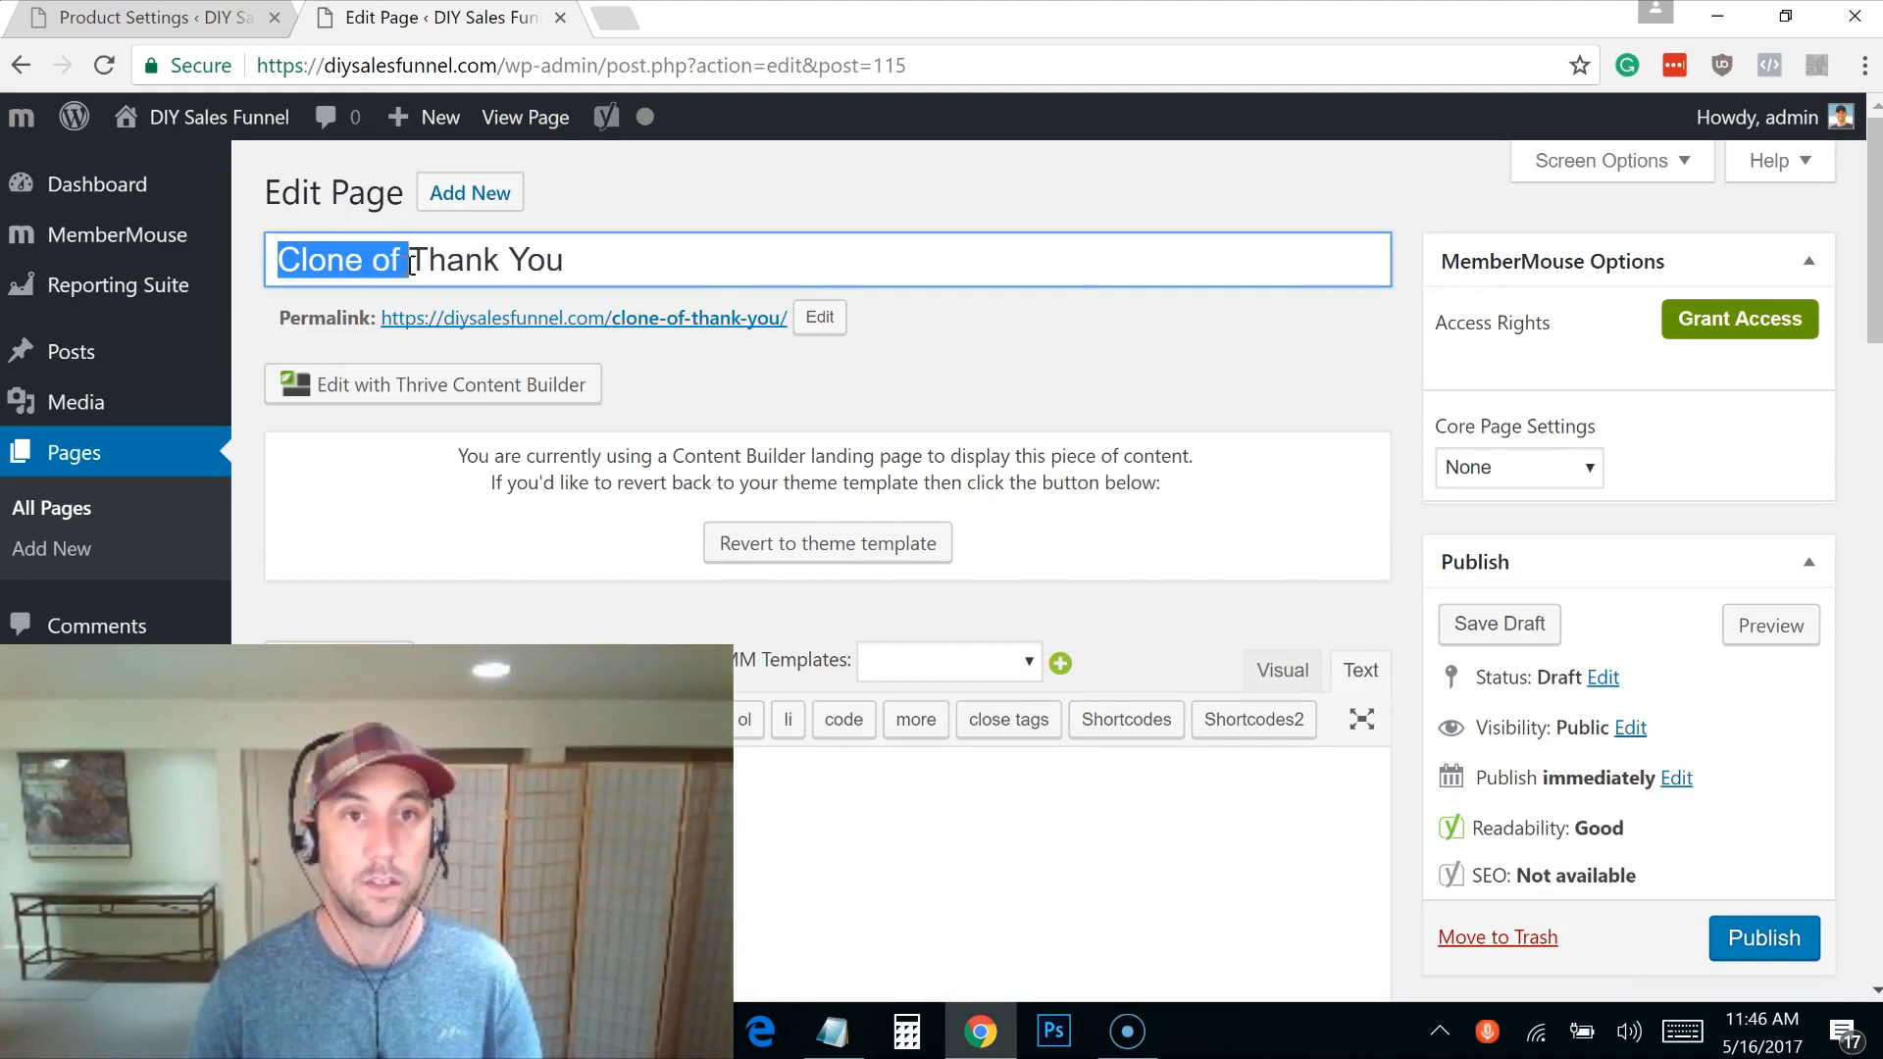
{"action": "key", "text": "BackSpace"}
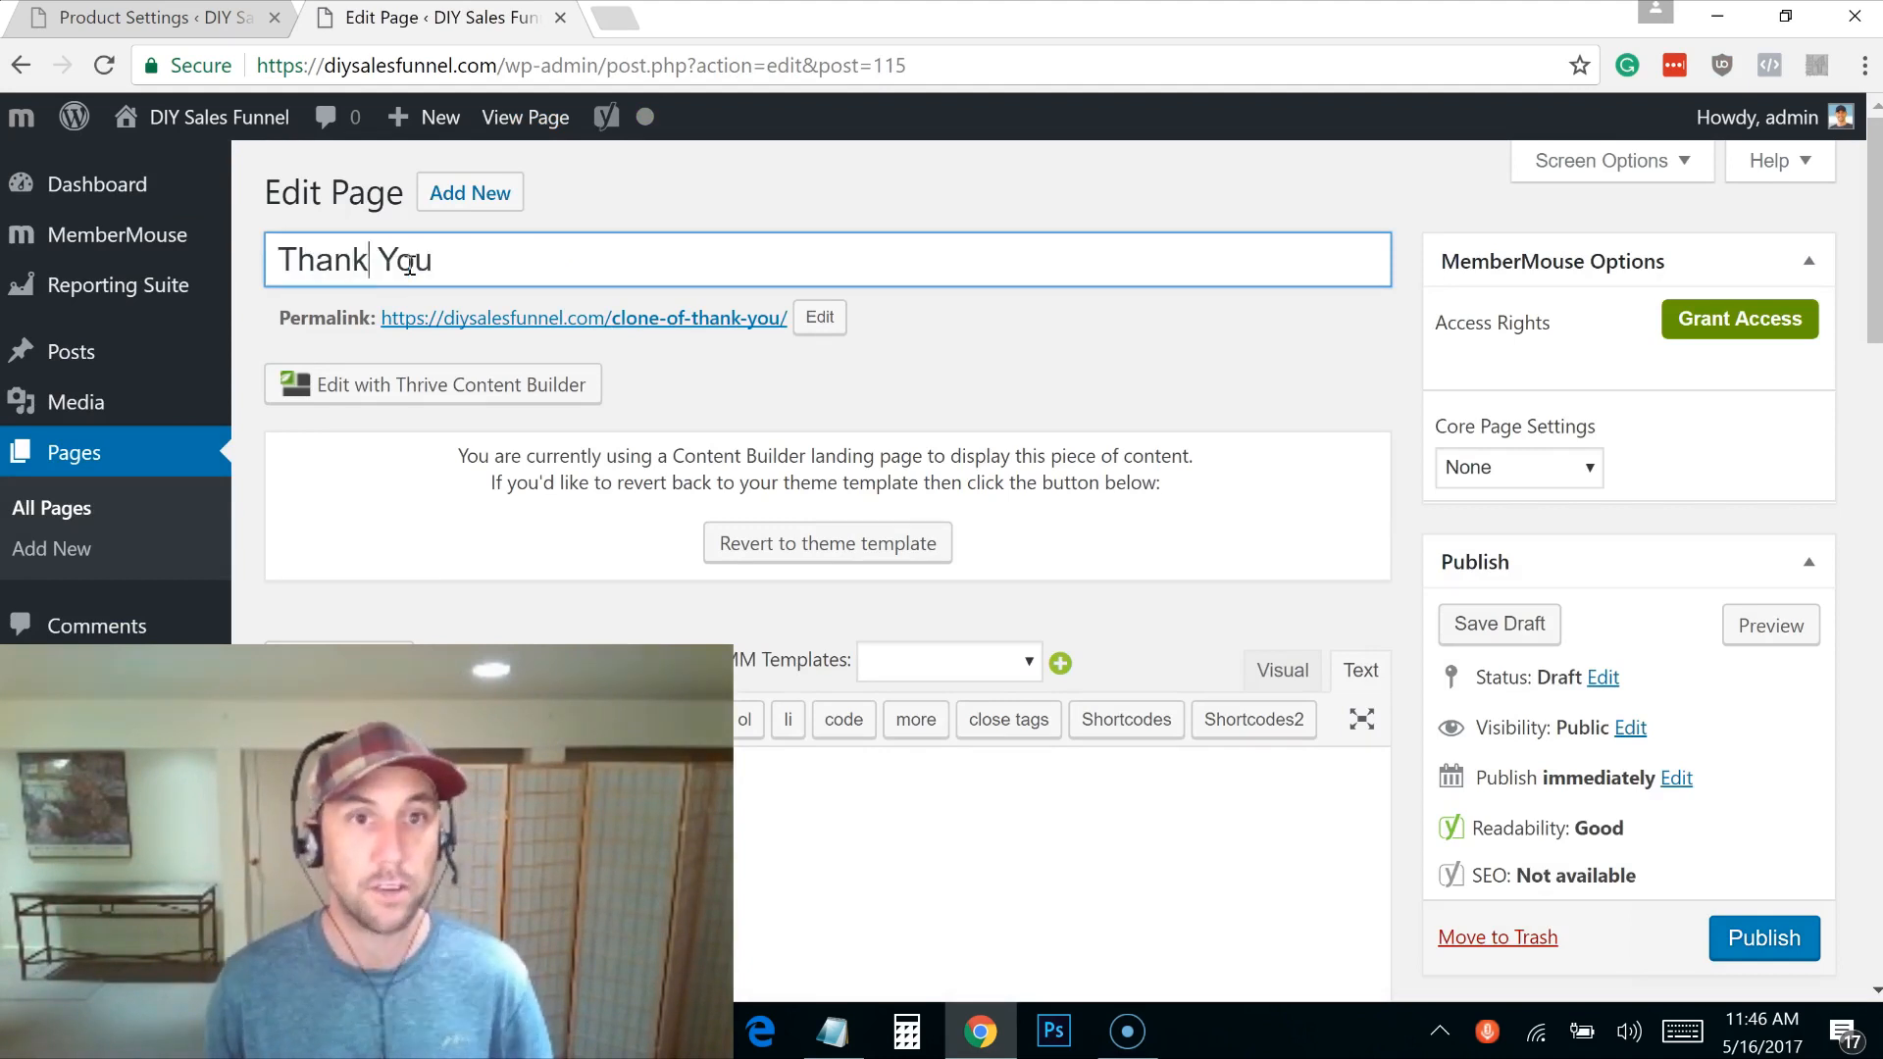
{"action": "type", "text": "For Your "}
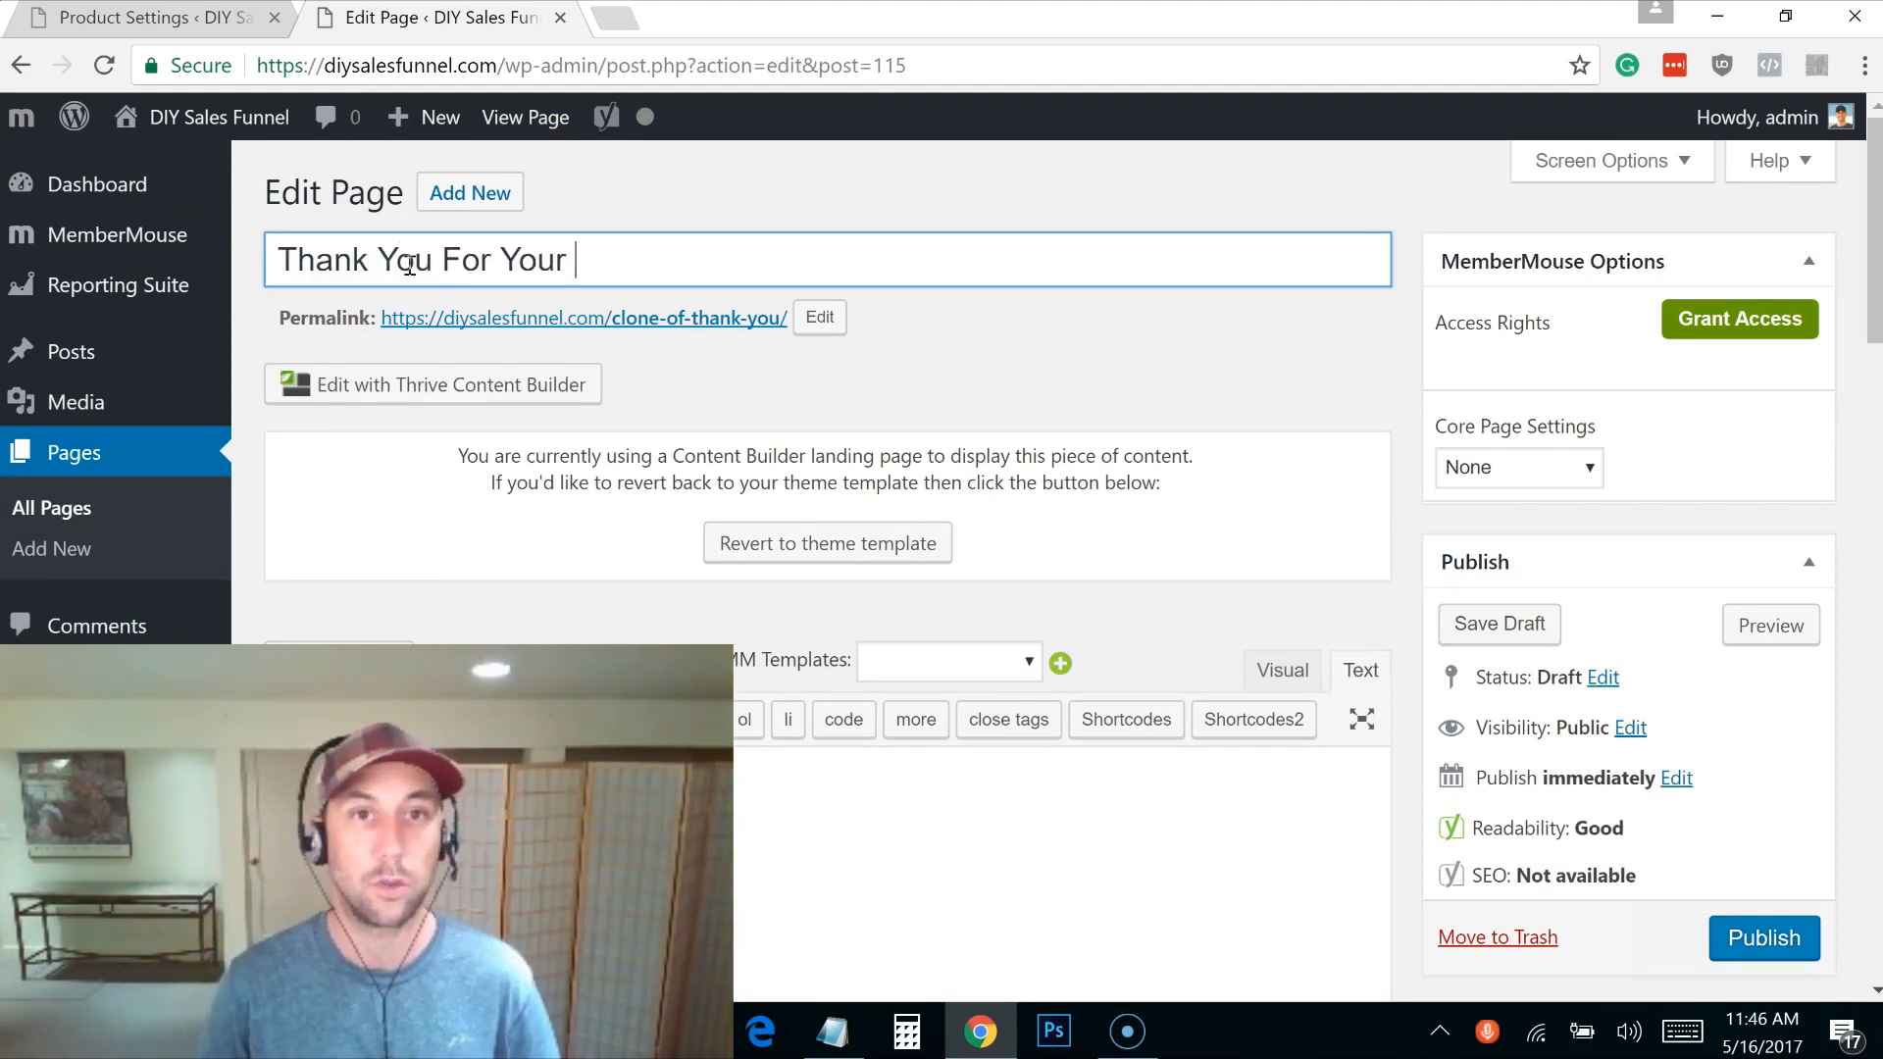
{"action": "type", "text": "Order - One More Step"}
Step: Set the page's permalink to one-more-step and publish the page
{"action": "left_click", "coordinate": [820, 317]}
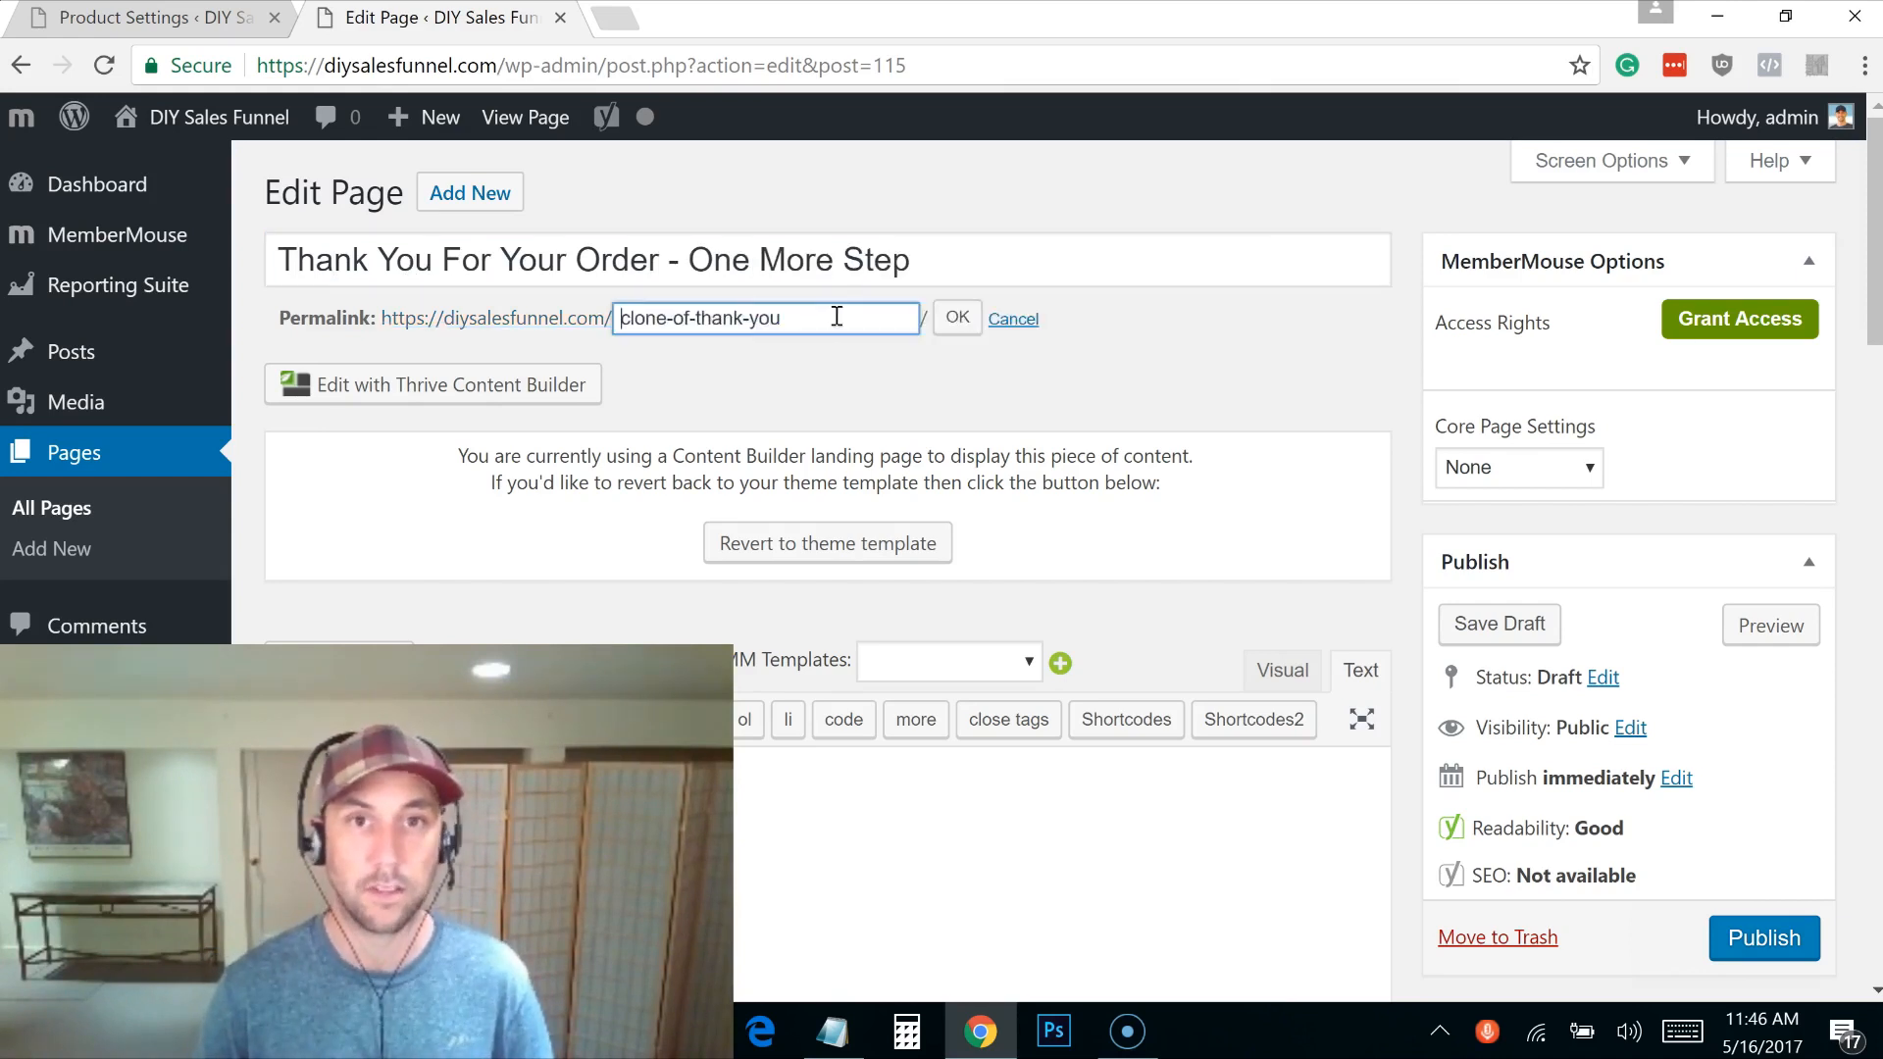
{"action": "type", "text": "one-more-step"}
{"action": "left_click", "coordinate": [958, 317]}
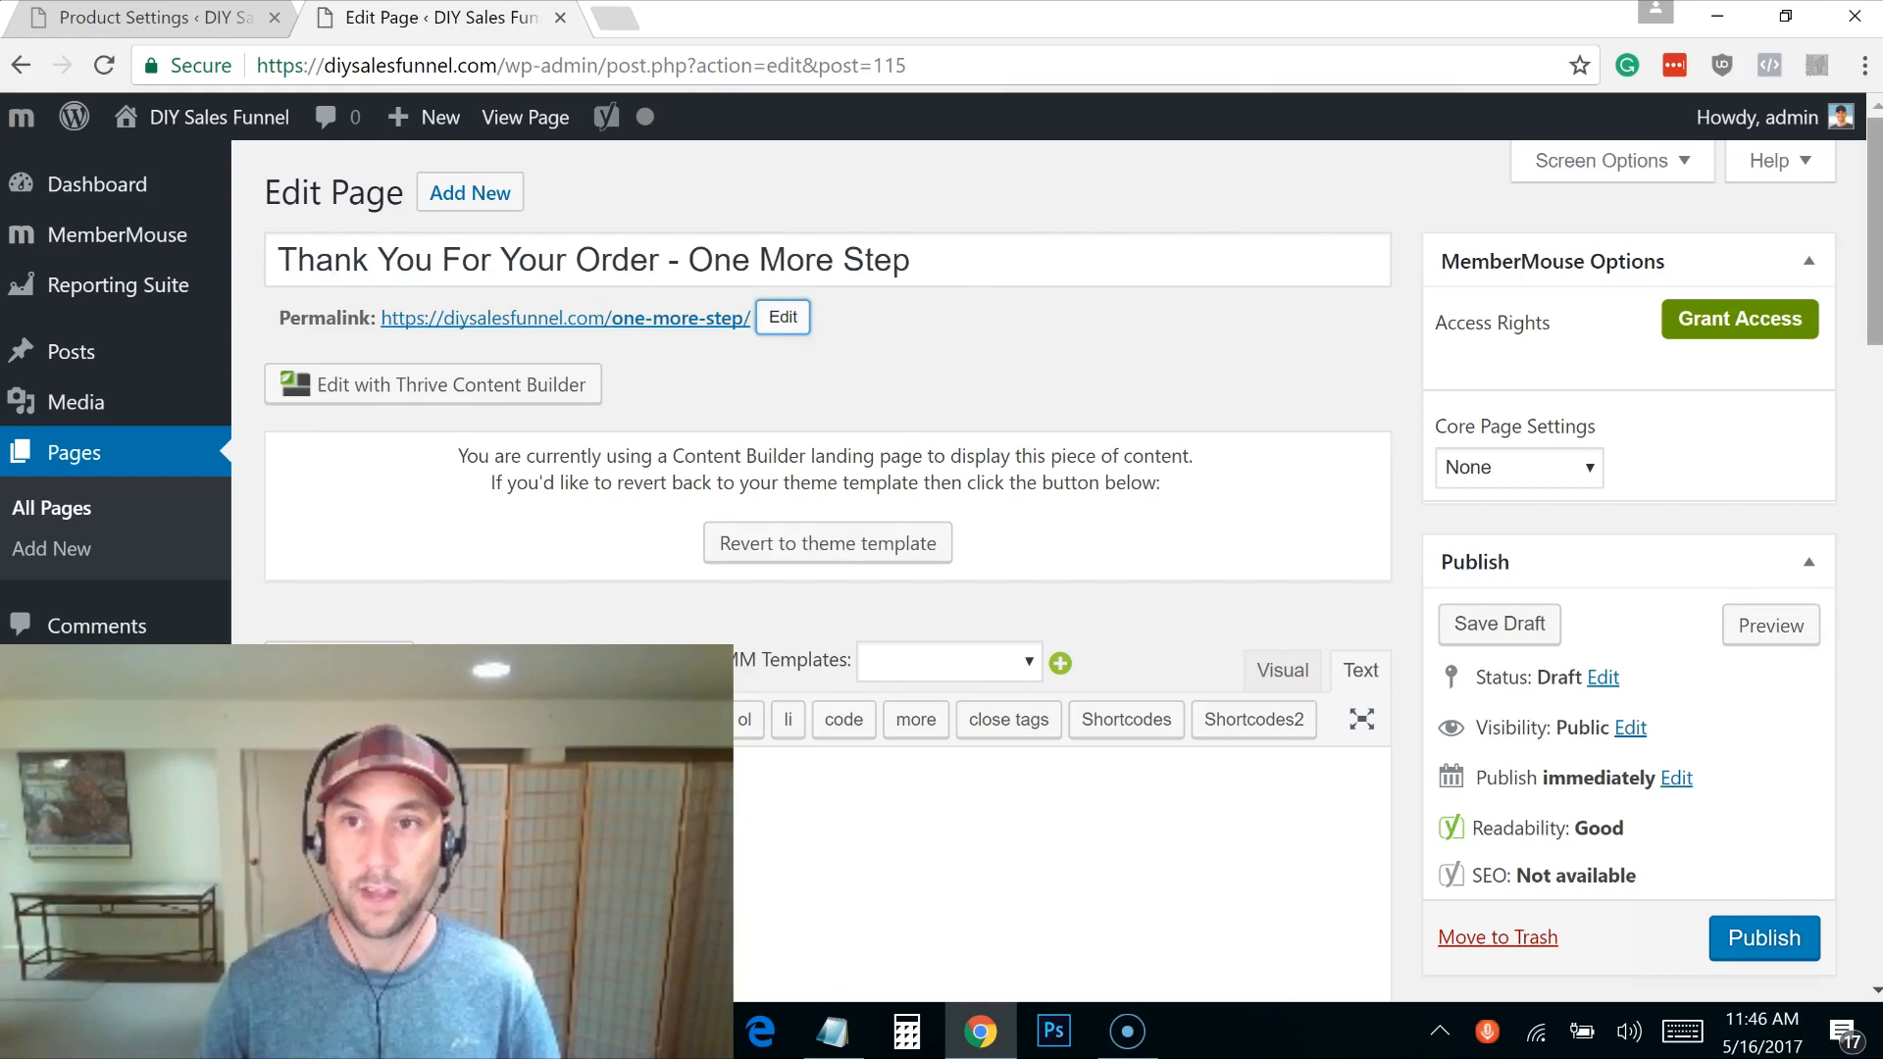
{"action": "left_click_drag", "start_coordinate": [1876, 297], "coordinate": [1876, 359]}
{"action": "left_click", "coordinate": [1761, 692]}
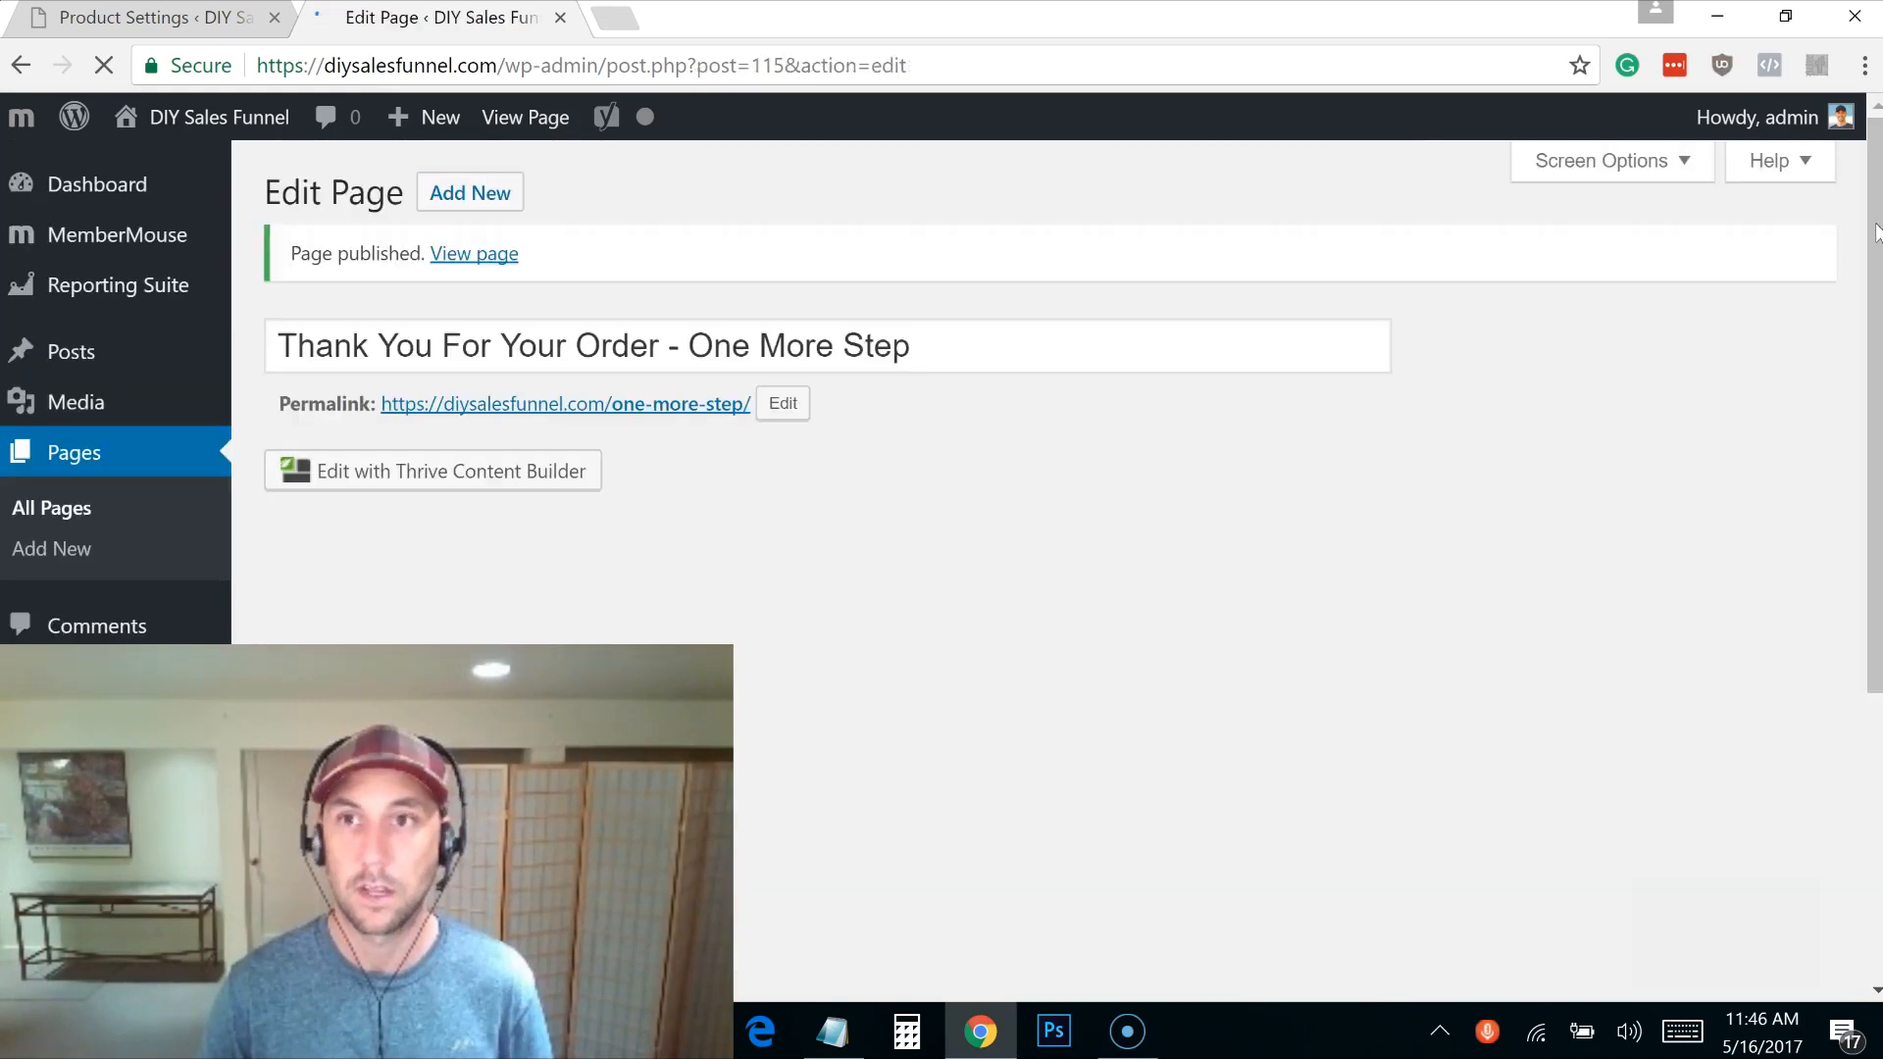
Step: Leave the new page's core page type as None and open All Pages in a new tab
{"action": "left_click", "coordinate": [1590, 555]}
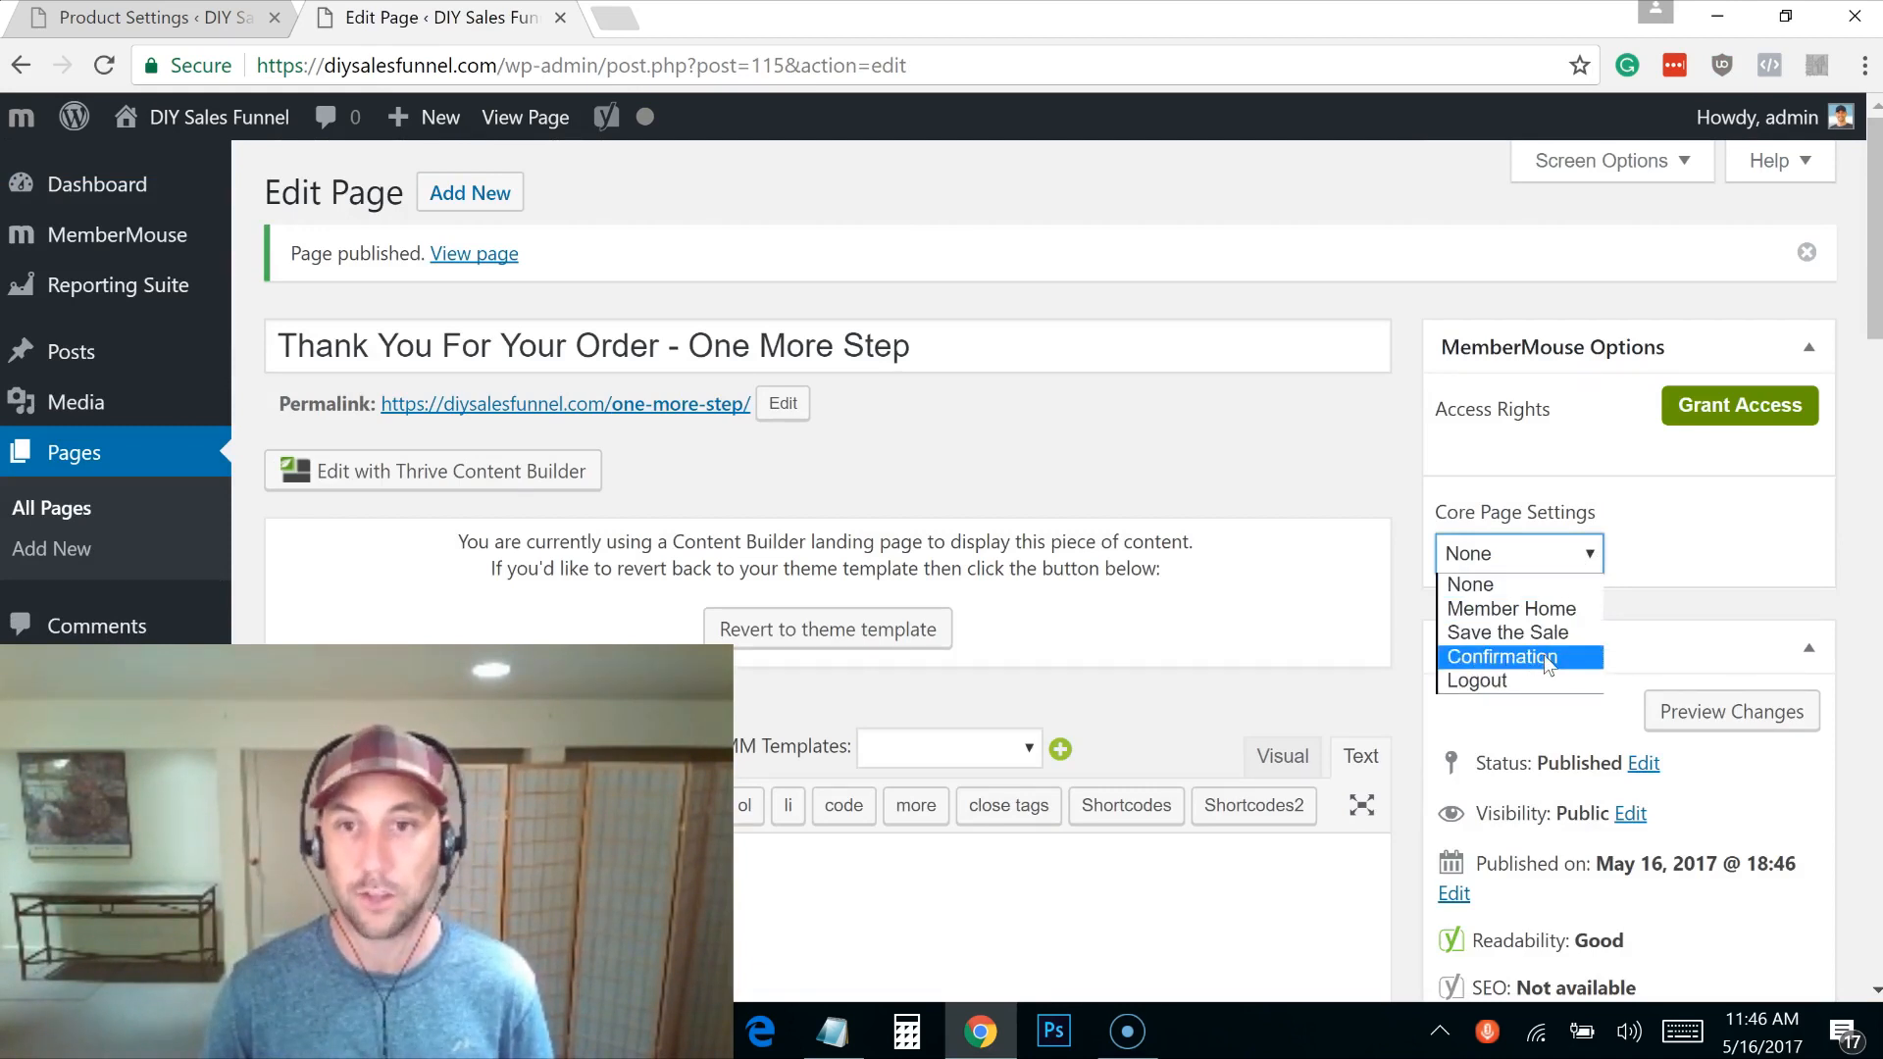
{"action": "left_click", "coordinate": [1389, 521]}
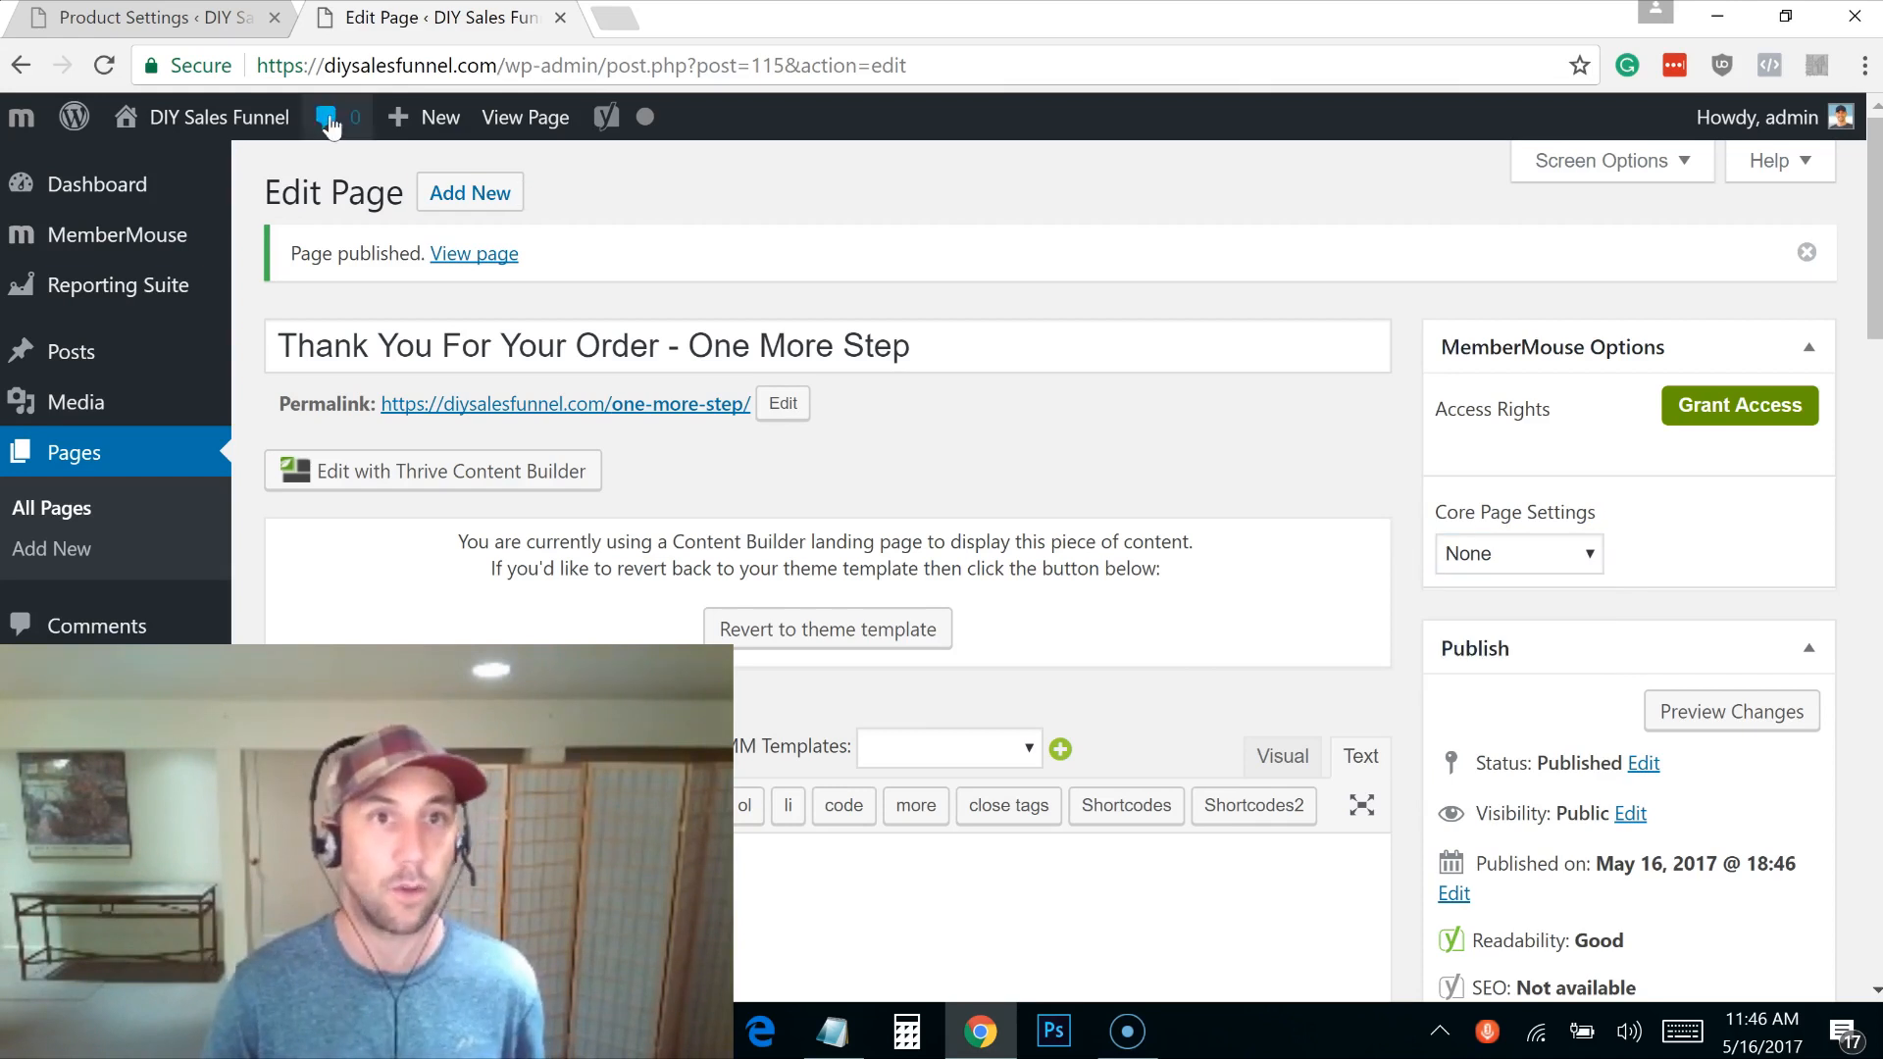
{"action": "middle_click", "coordinate": [62, 512]}
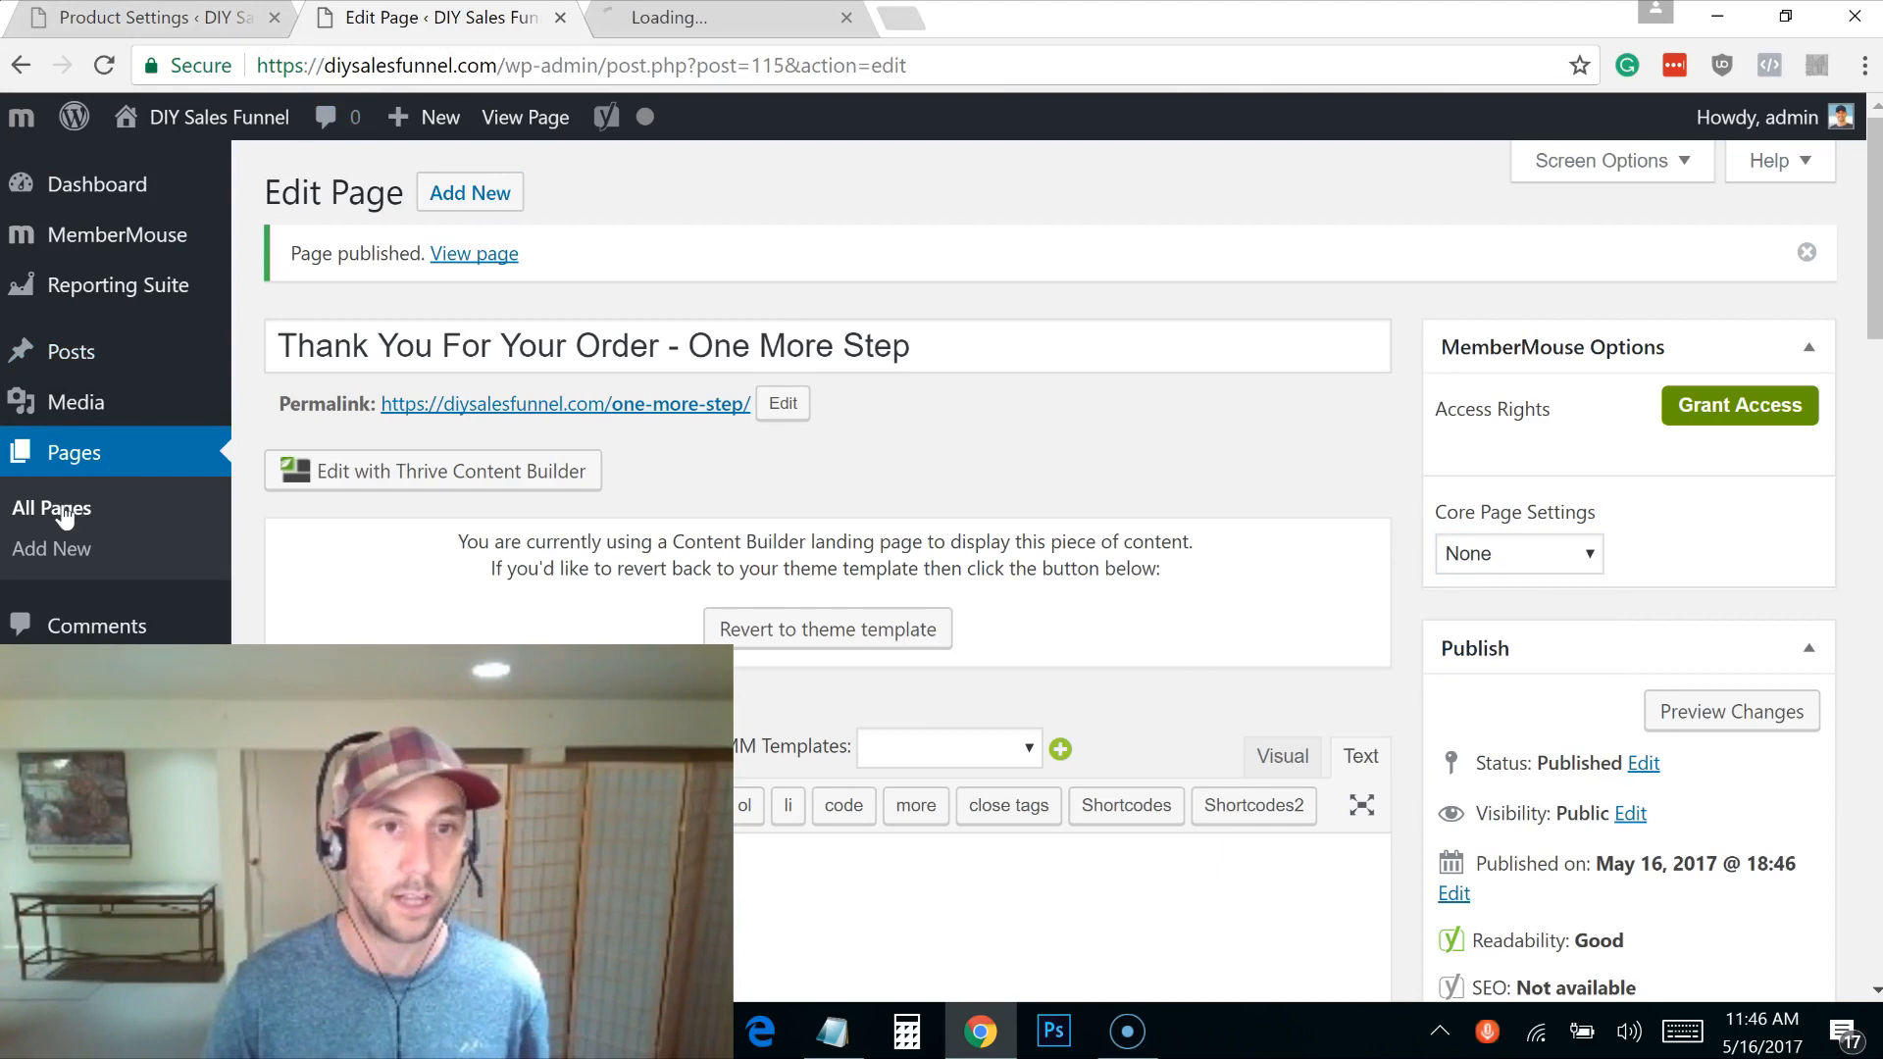
{"action": "left_click", "coordinate": [670, 19]}
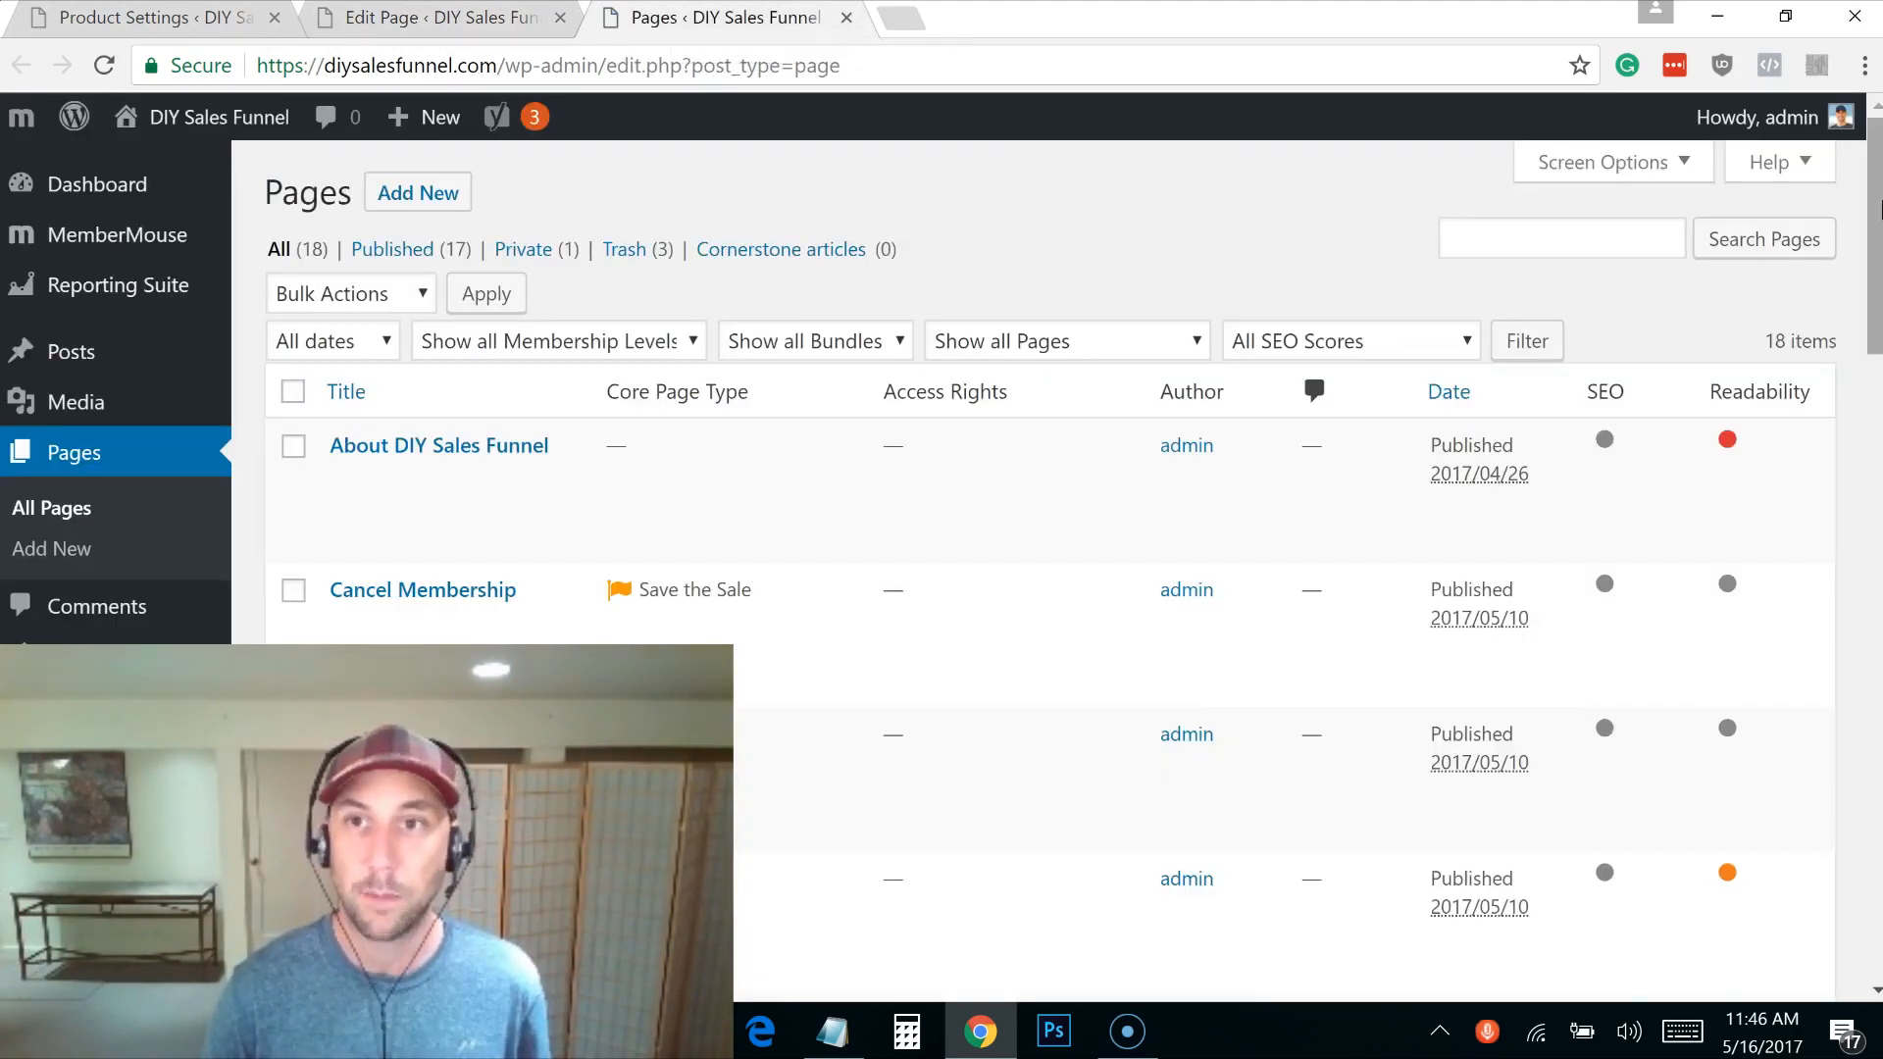
{"action": "left_click_drag", "start_coordinate": [1875, 211], "coordinate": [1865, 634]}
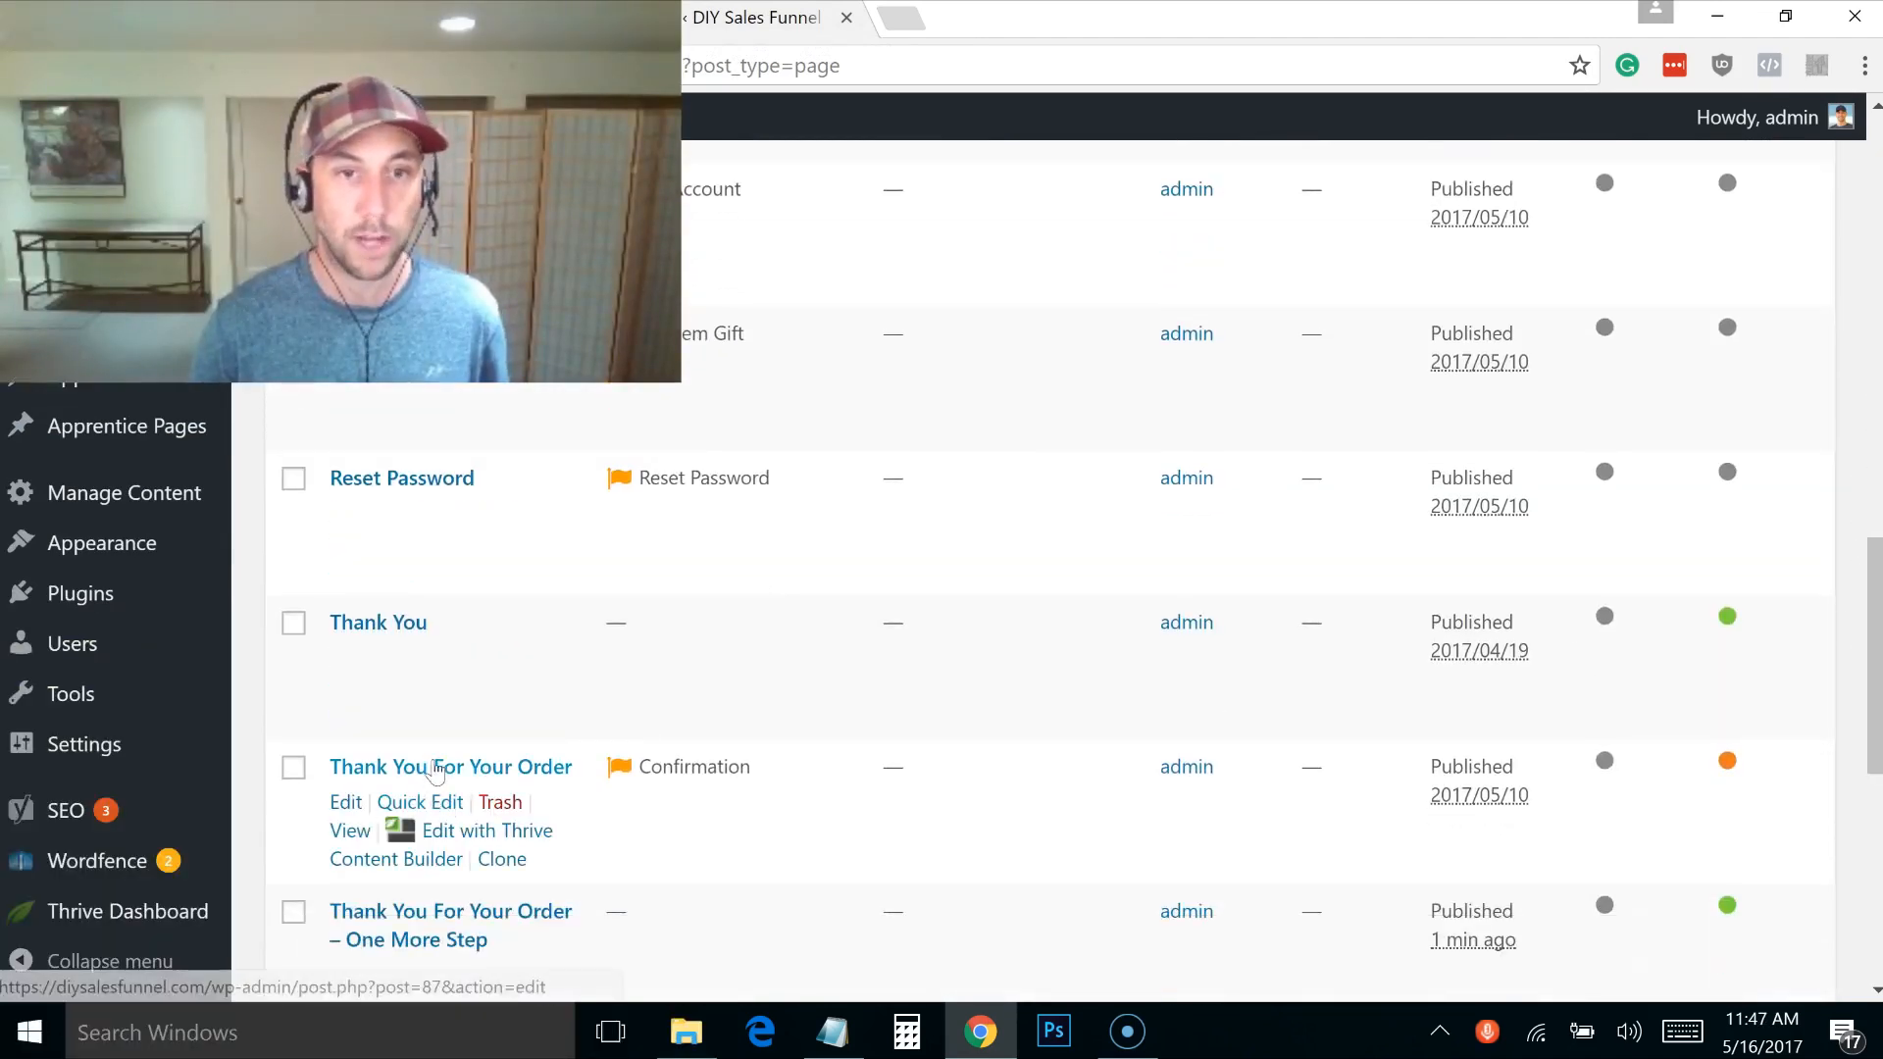
Step: On Thank You For Your Order, reassign the Confirmation core page to the One More Step page
{"action": "left_click", "coordinate": [508, 775]}
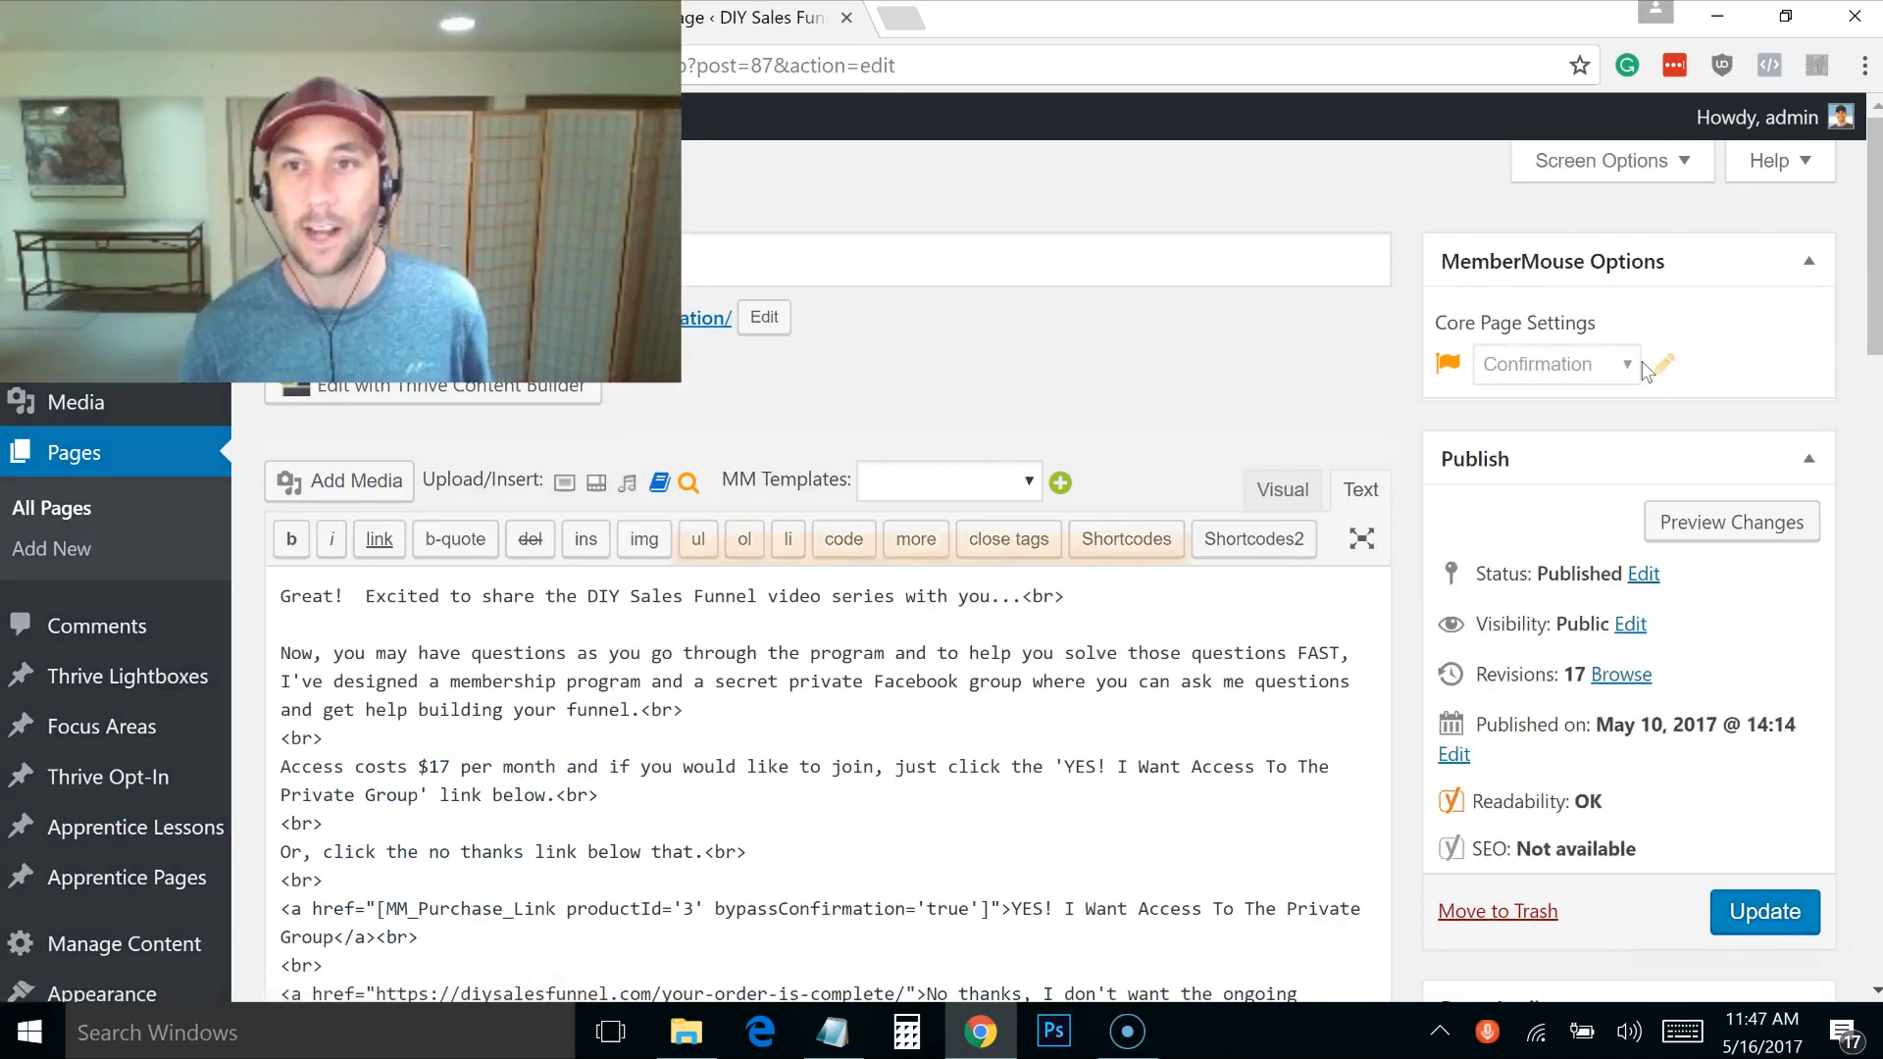
{"action": "left_click", "coordinate": [1667, 367]}
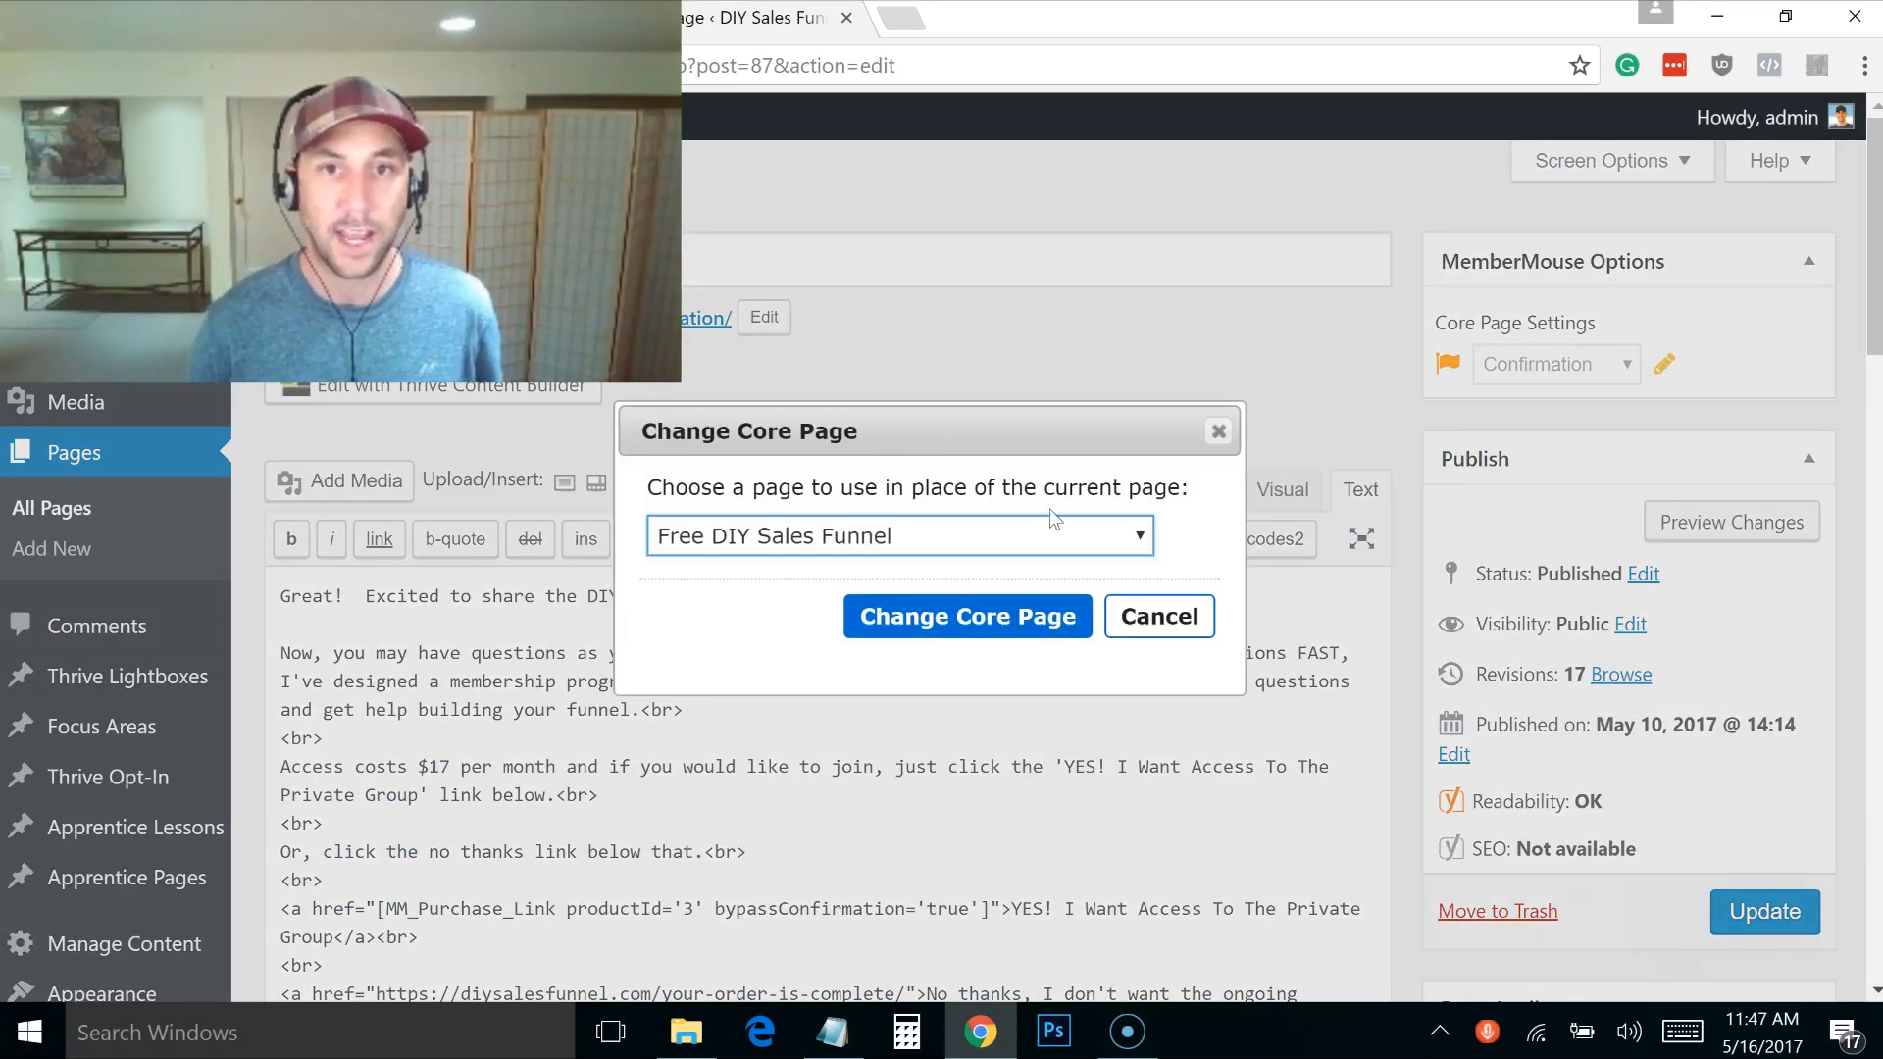
{"action": "left_click", "coordinate": [1050, 539]}
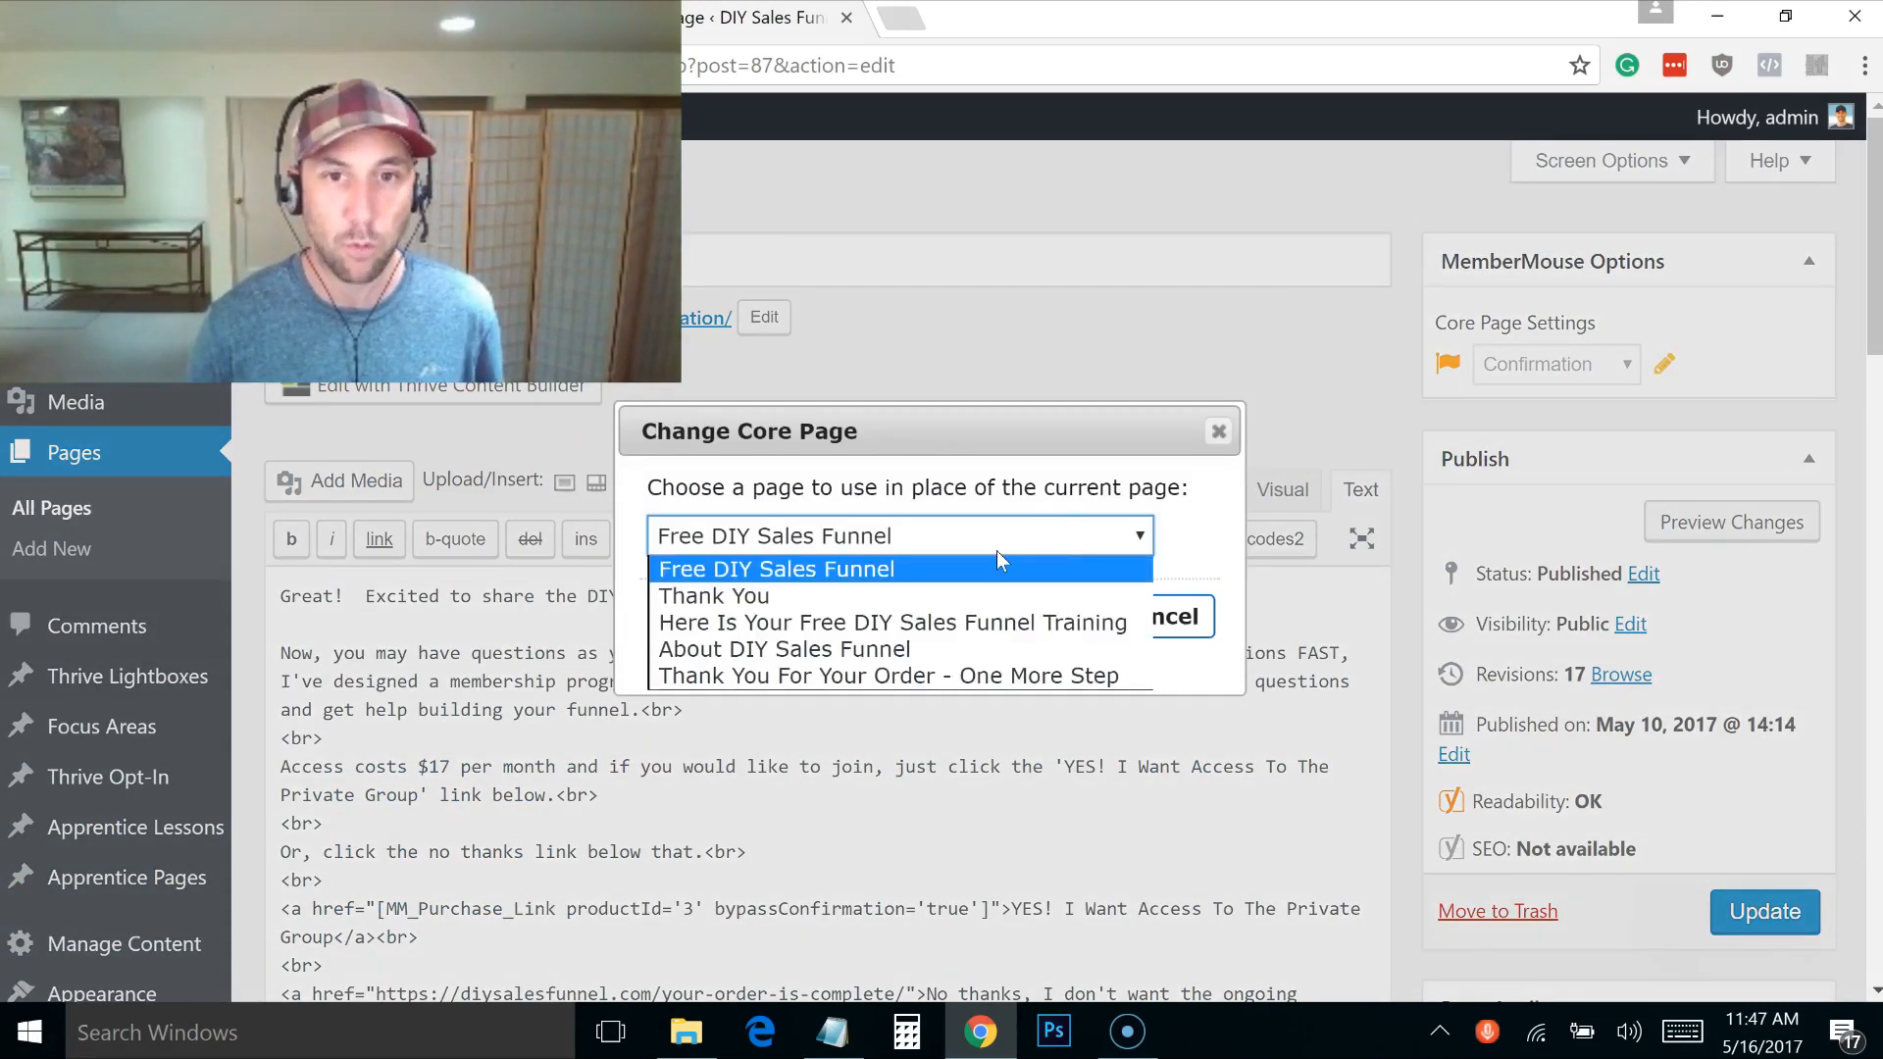
{"action": "left_click", "coordinate": [996, 678]}
{"action": "left_click", "coordinate": [987, 632]}
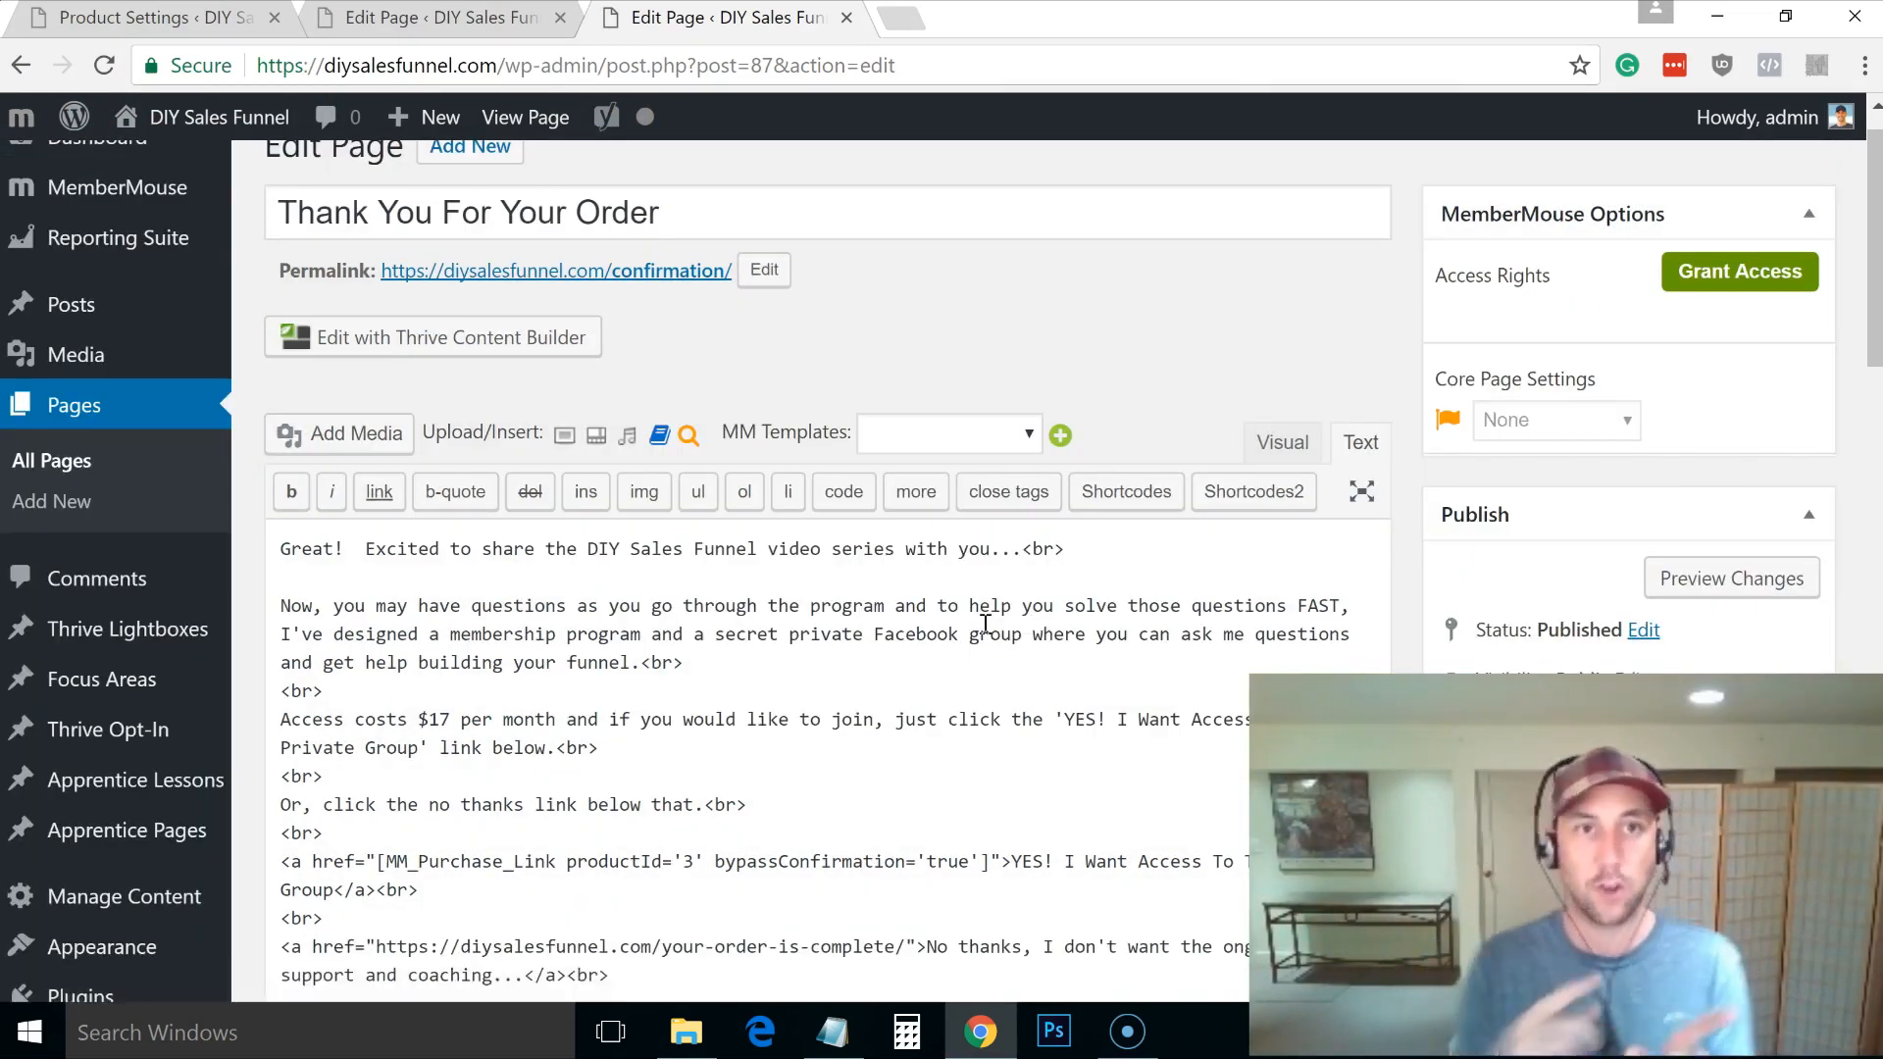
Step: Return to the One More Step page editor and launch Thrive Content Builder on it
{"action": "left_click", "coordinate": [439, 24]}
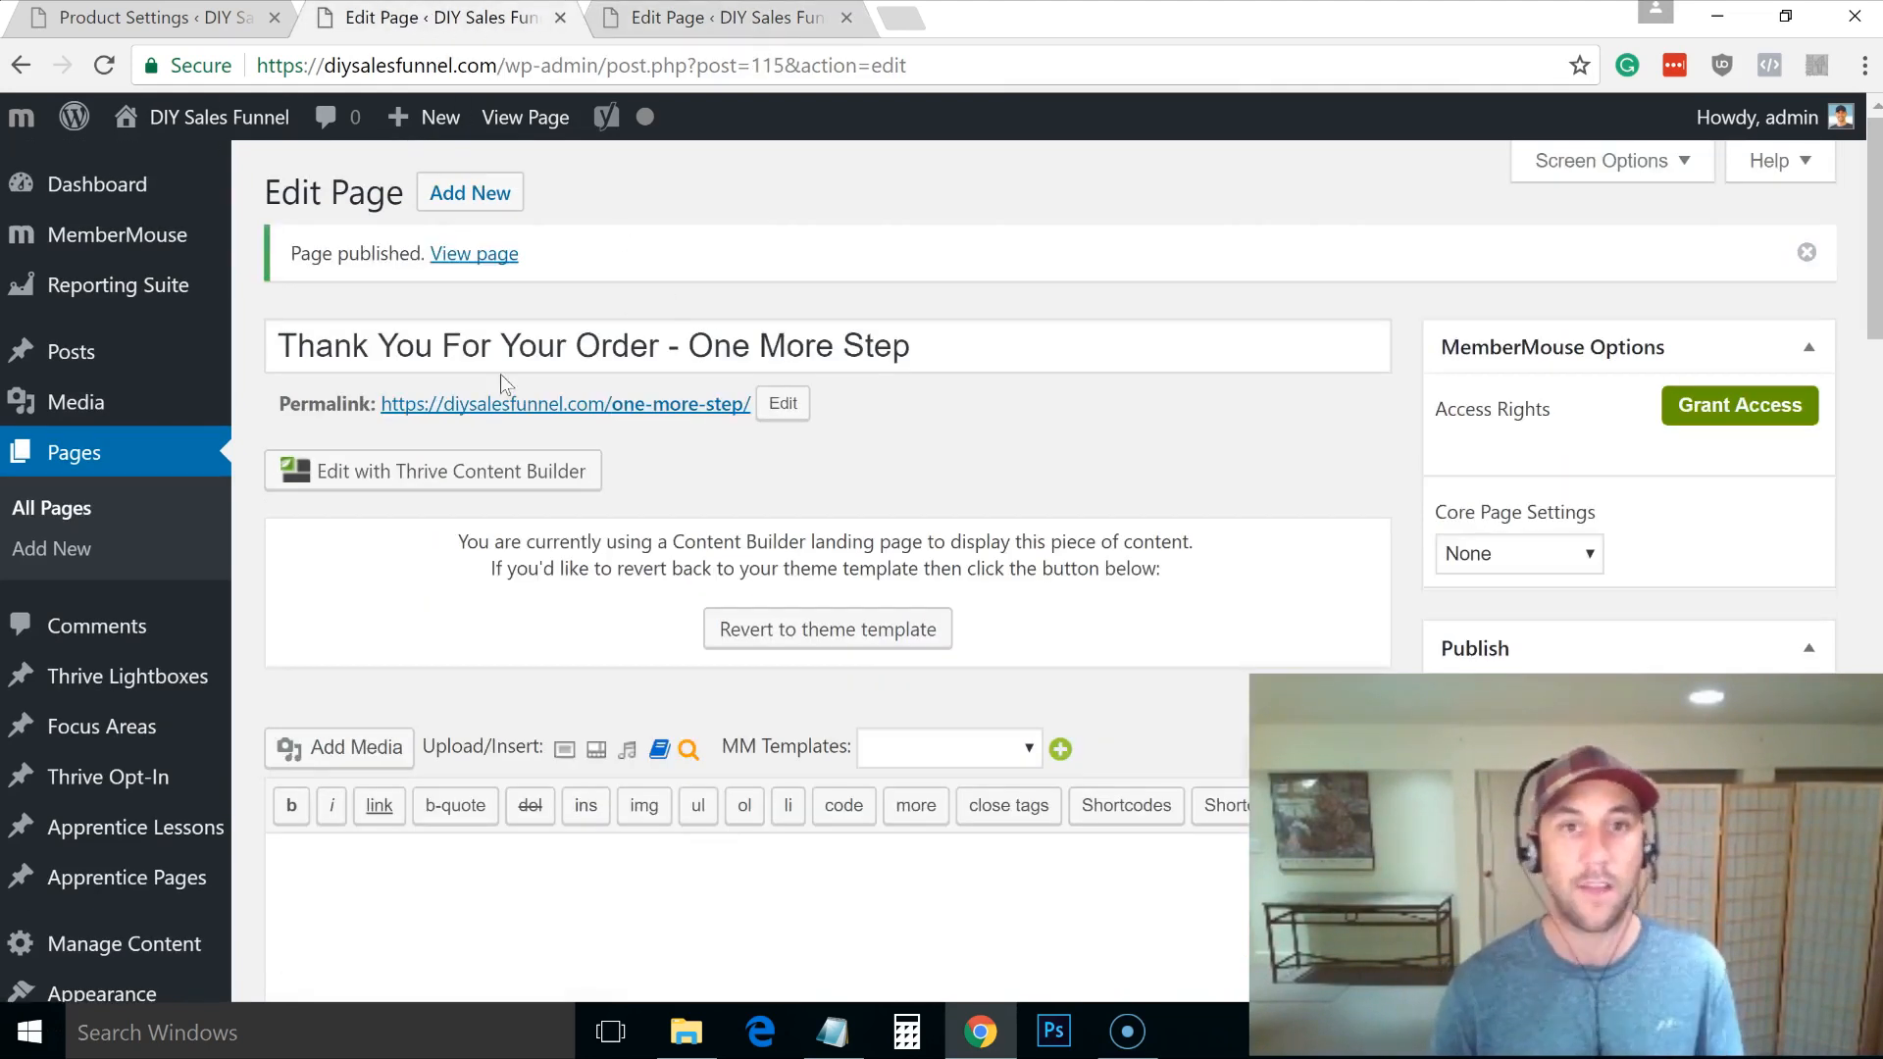
{"action": "left_click", "coordinate": [743, 24]}
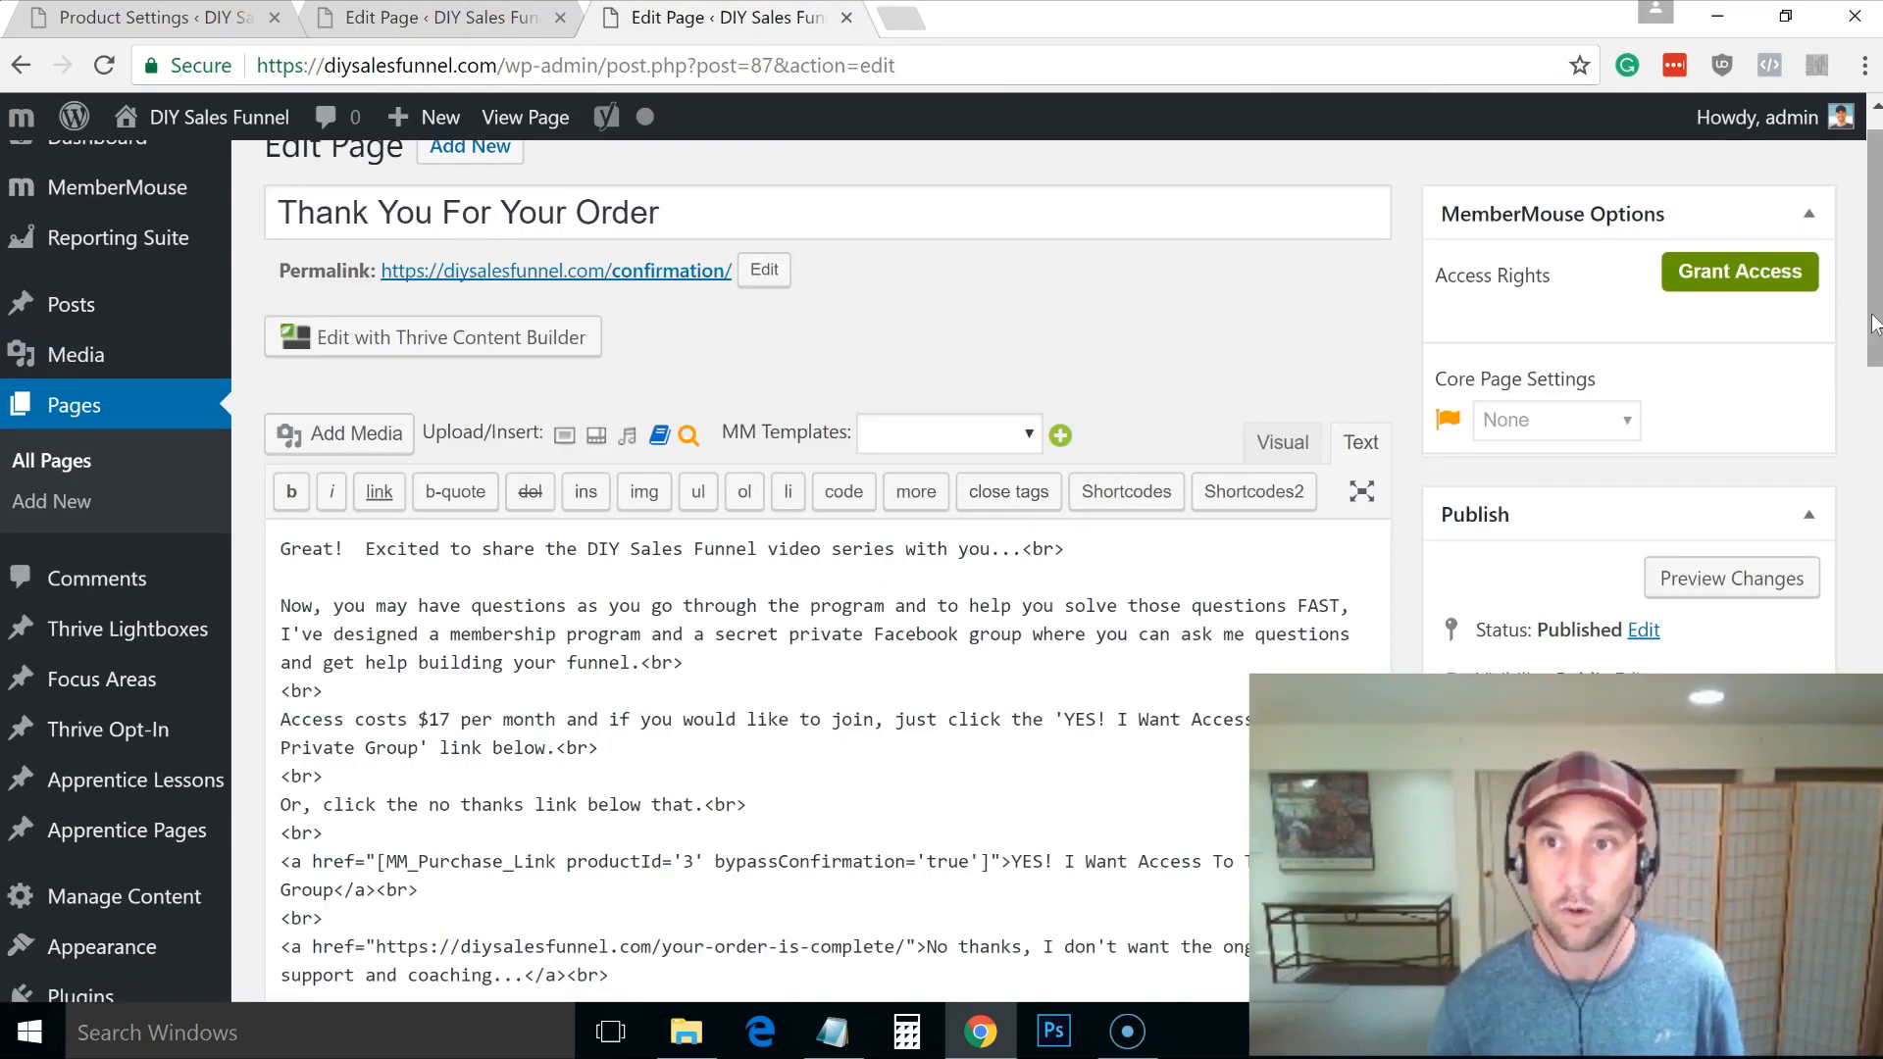
{"action": "scroll", "coordinate": [1135, 578], "scroll_direction": "down", "scroll_amount": 1}
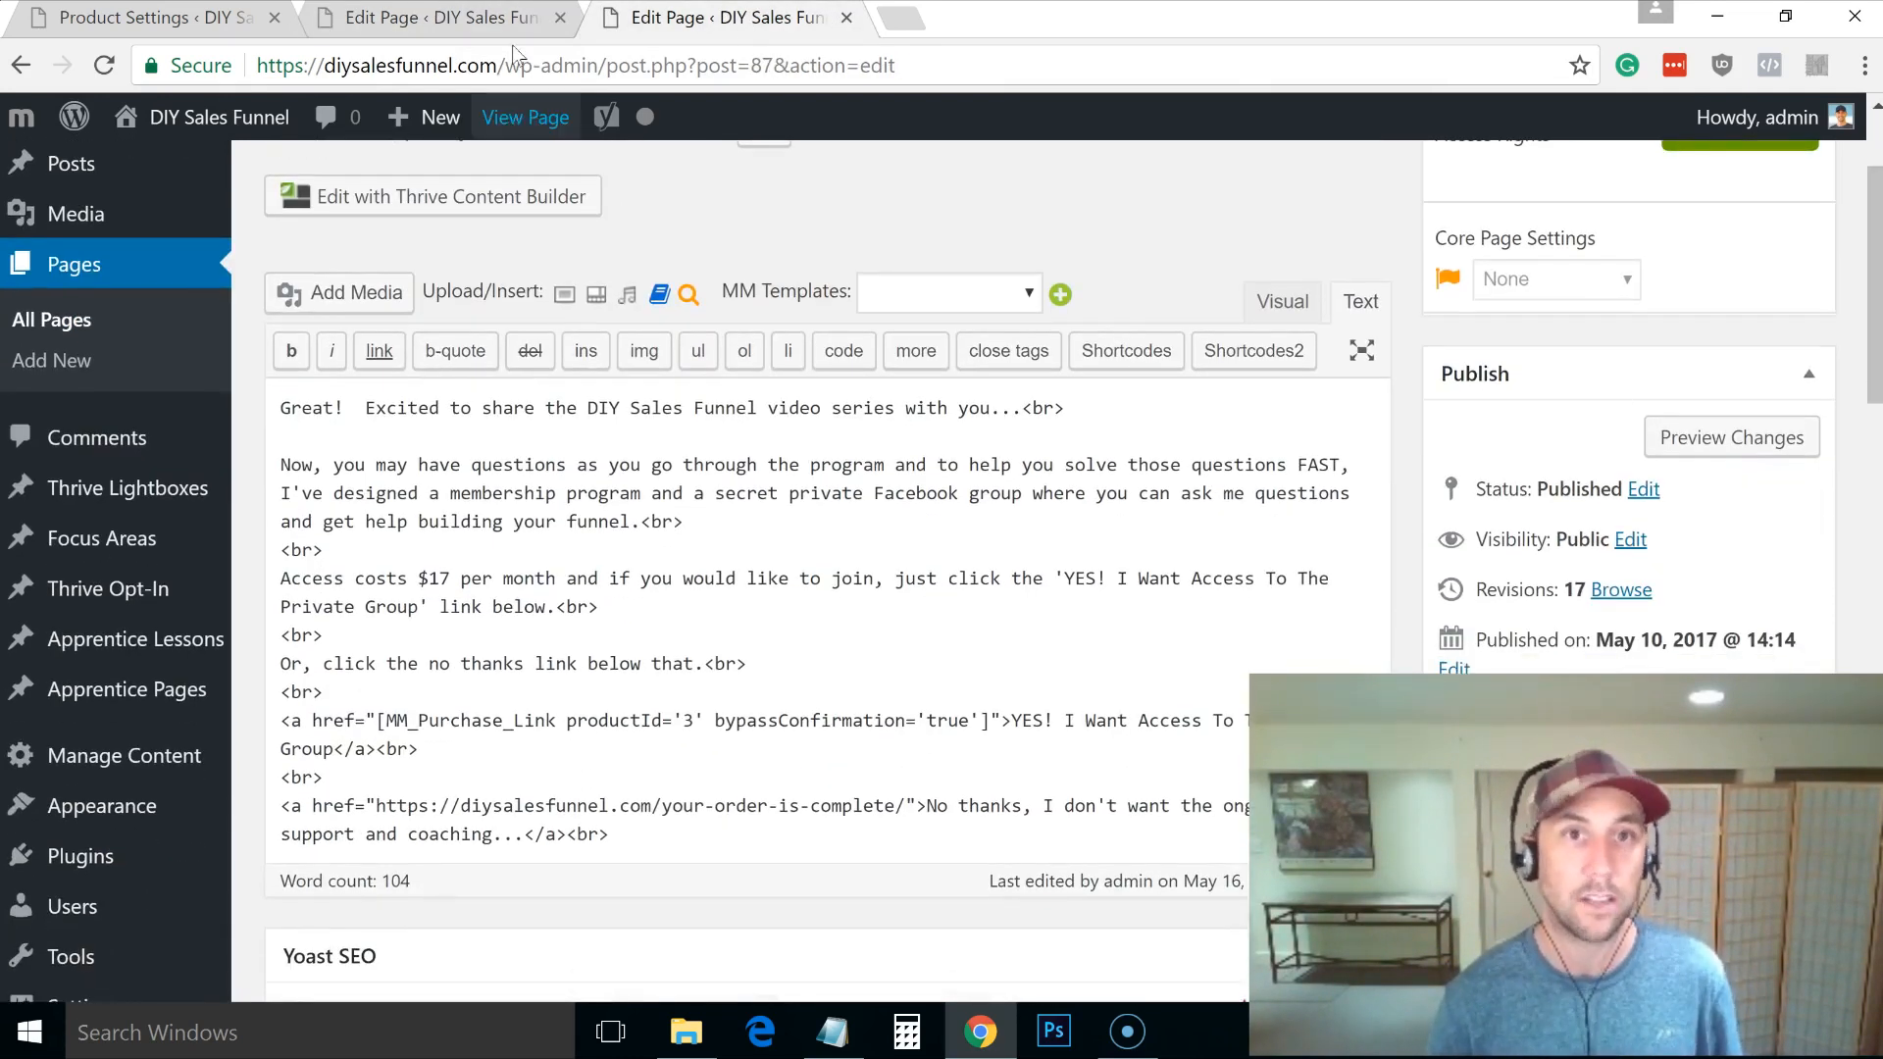
{"action": "left_click", "coordinate": [482, 34]}
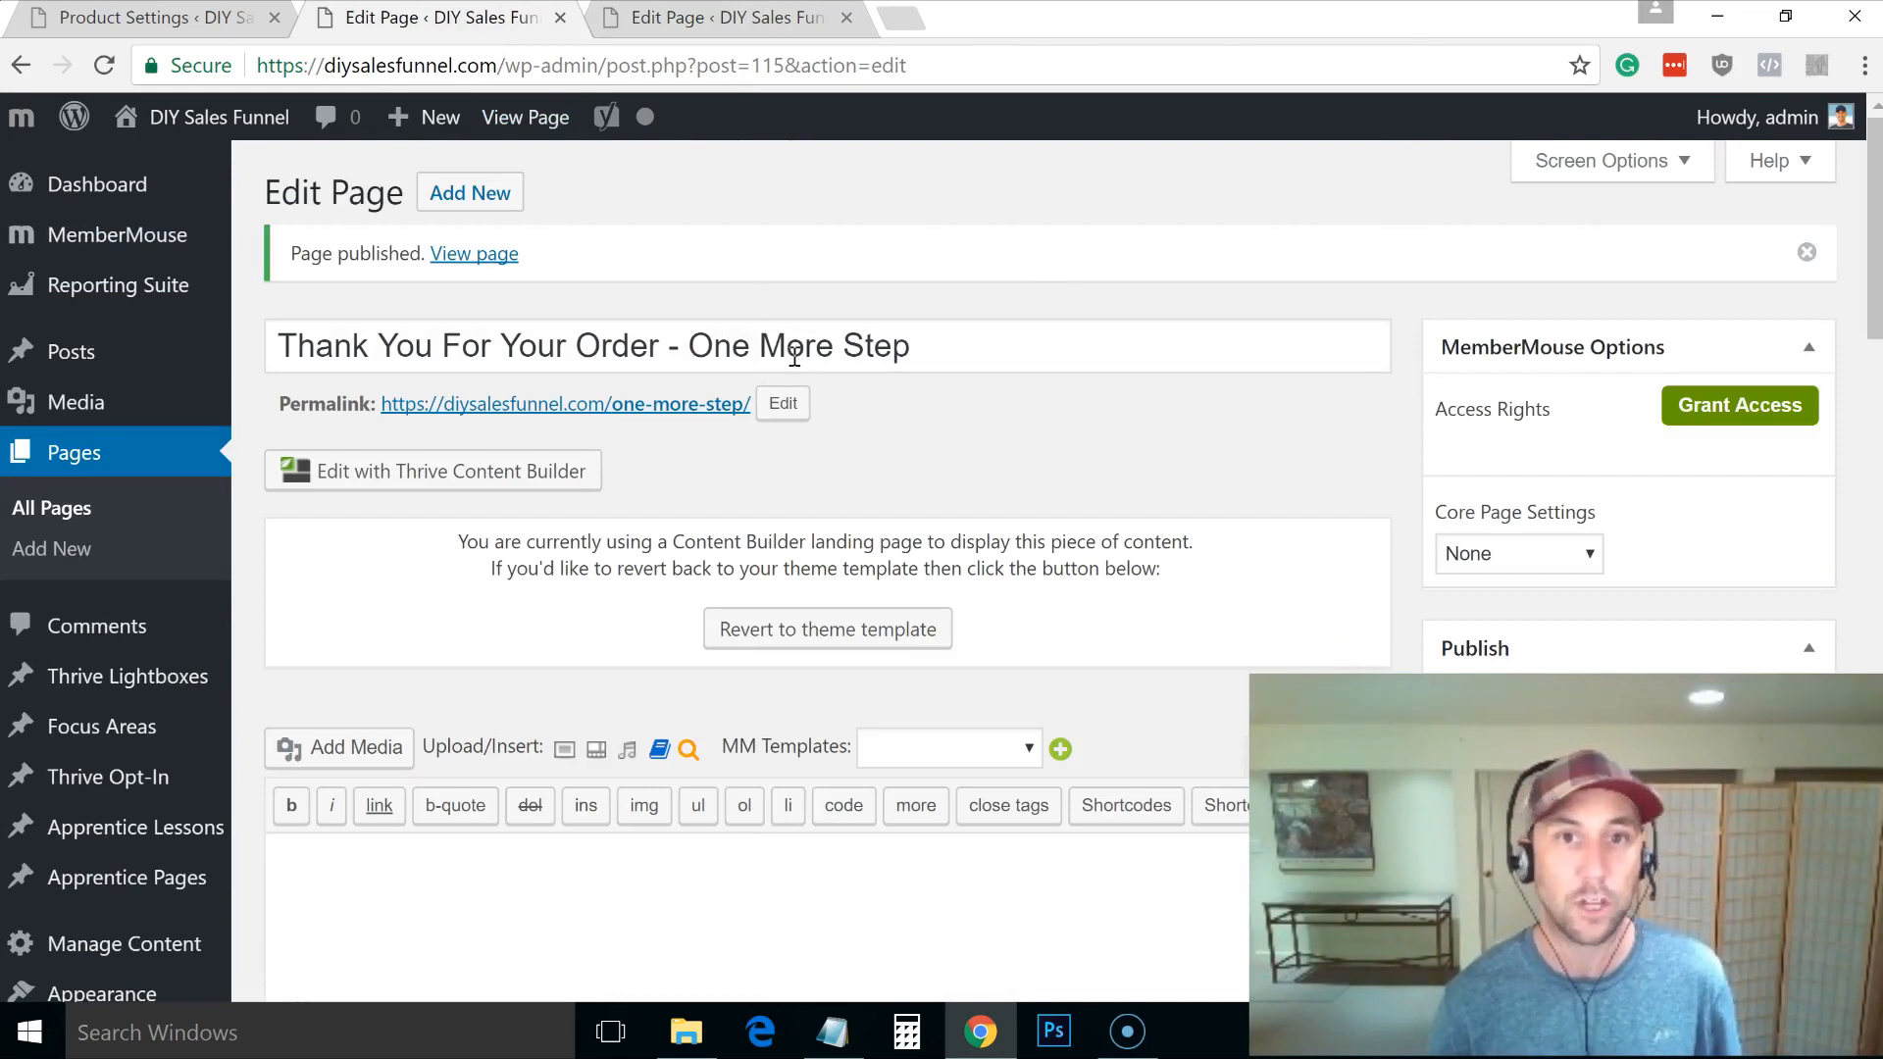
{"action": "left_click", "coordinate": [542, 472]}
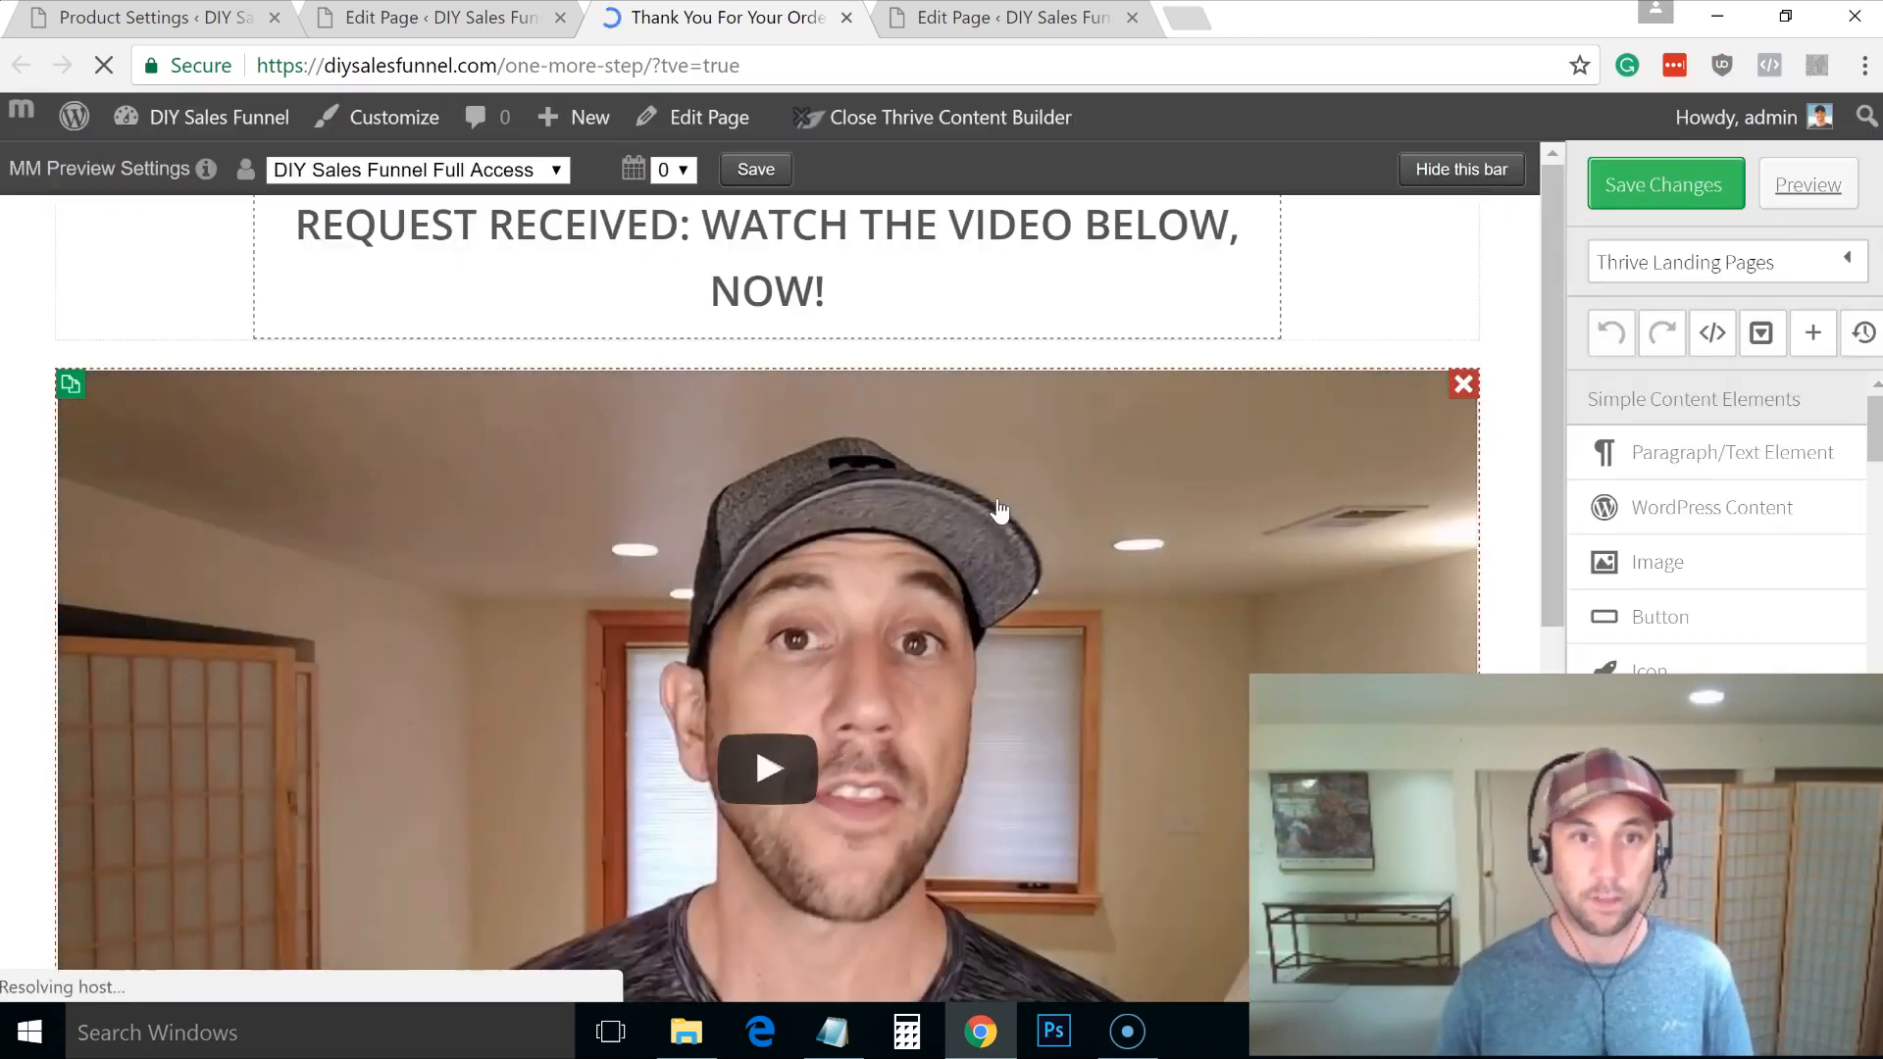
Step: Check the video element's URL setting, then close its settings
{"action": "left_click", "coordinate": [991, 610]}
{"action": "left_click", "coordinate": [1049, 687]}
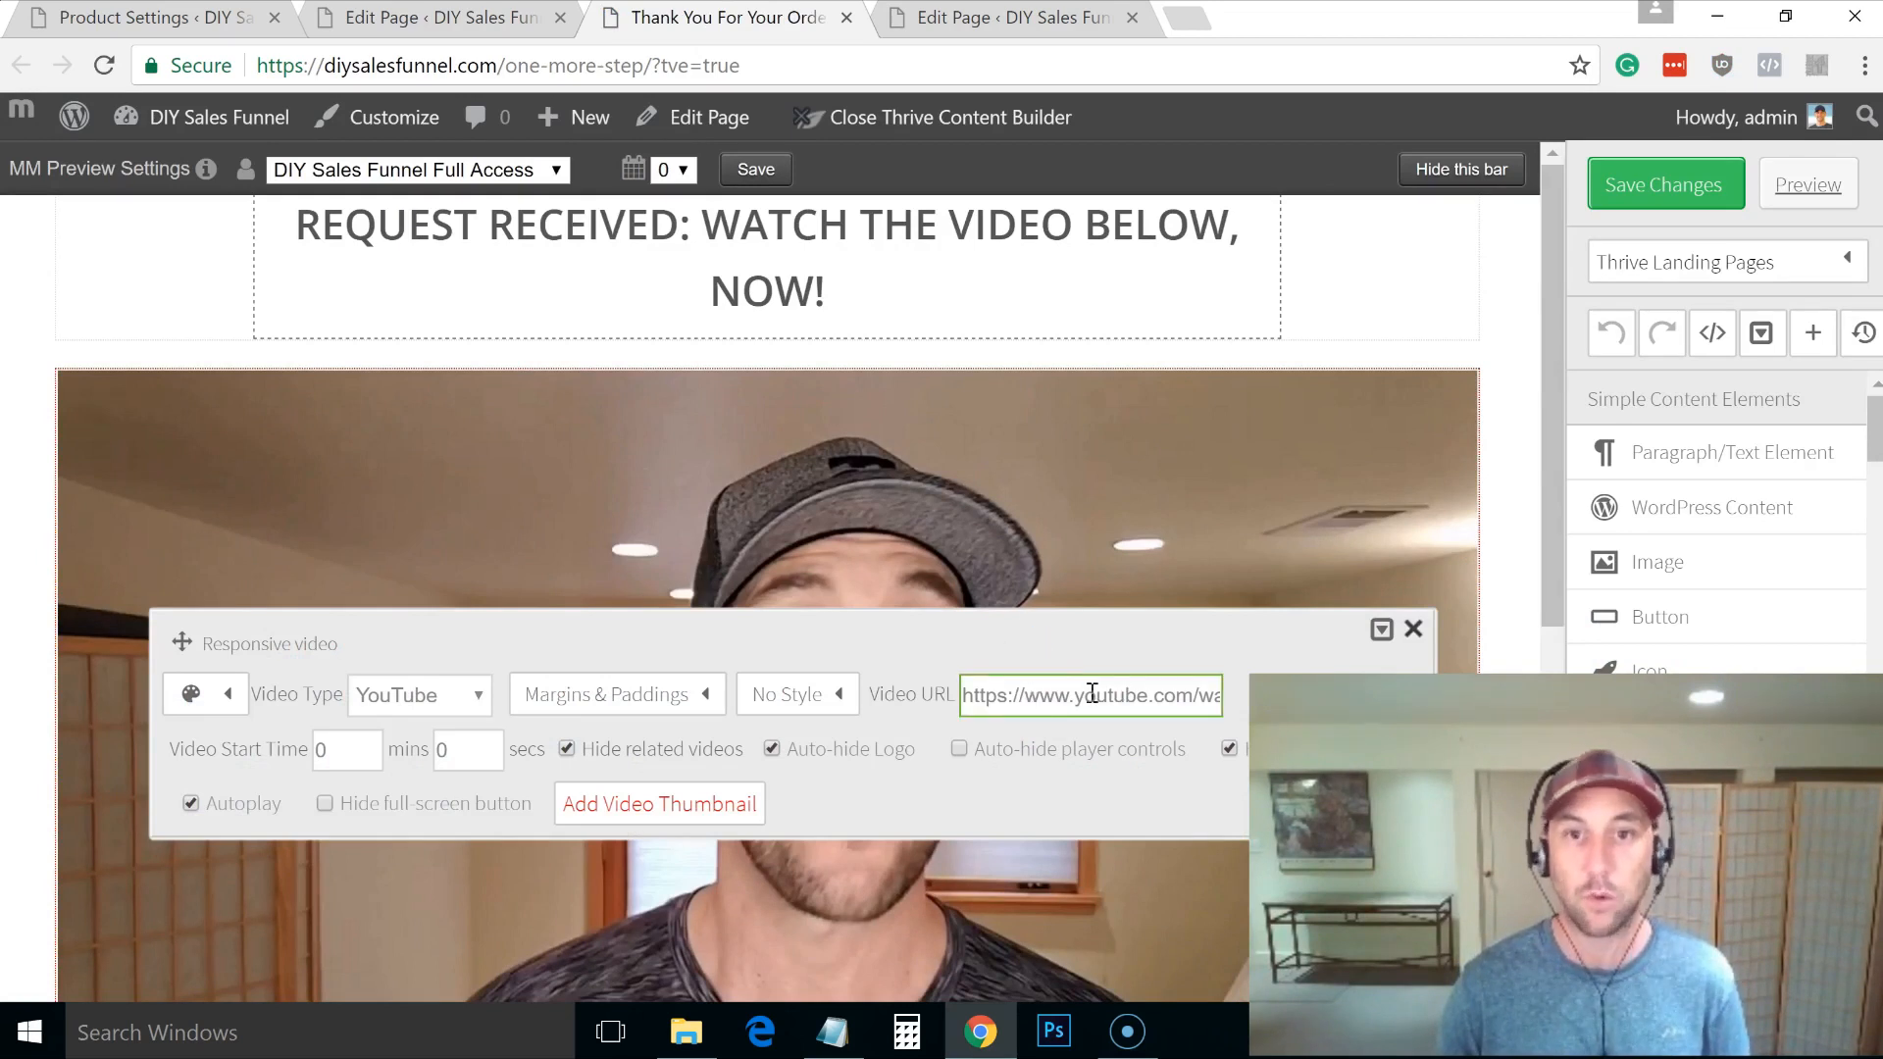
{"action": "left_click", "coordinate": [829, 290]}
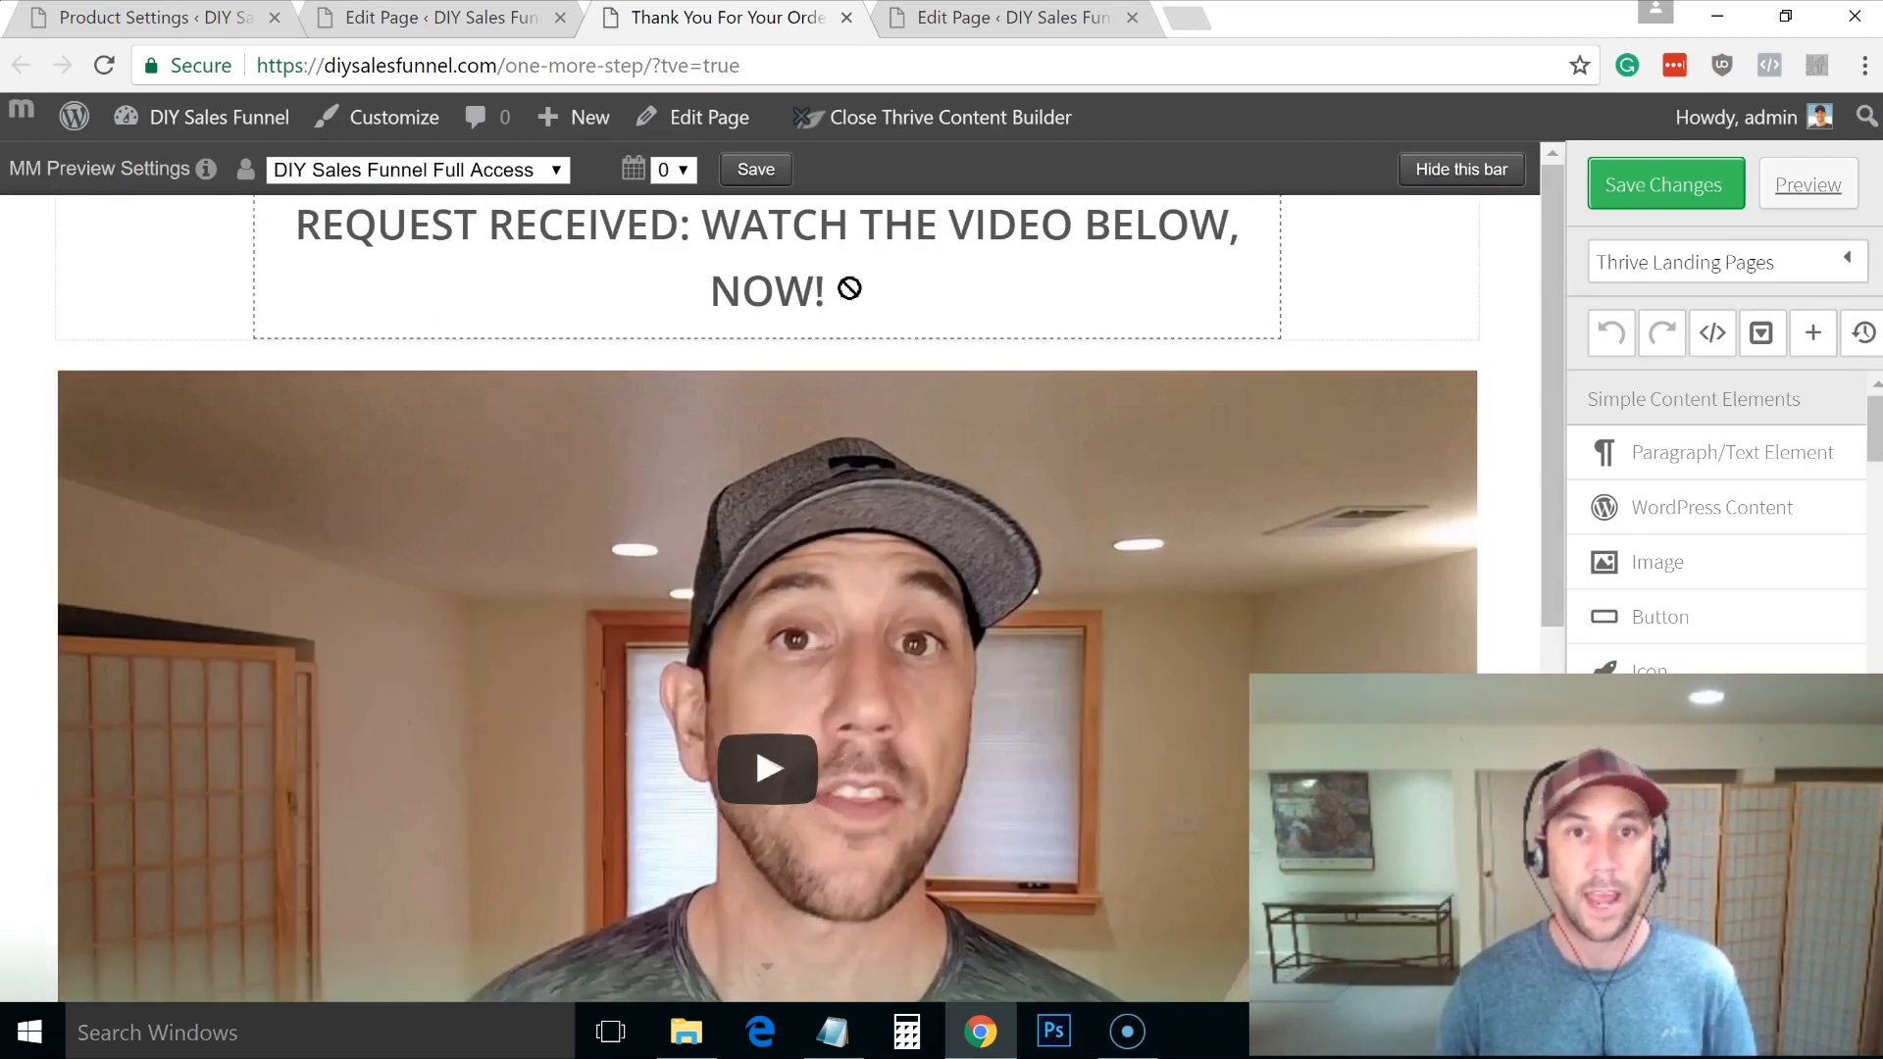
Step: Replace the headline with 'YOUR ORDER IS NOT YET COMPLETE.... WATCH THE VIDEO BELOW NOW TO FINISH YOUR ORDER!'
{"action": "left_click", "coordinate": [795, 260]}
{"action": "key", "text": "ctrl+a"}
{"action": "key", "text": "ctrl+v"}
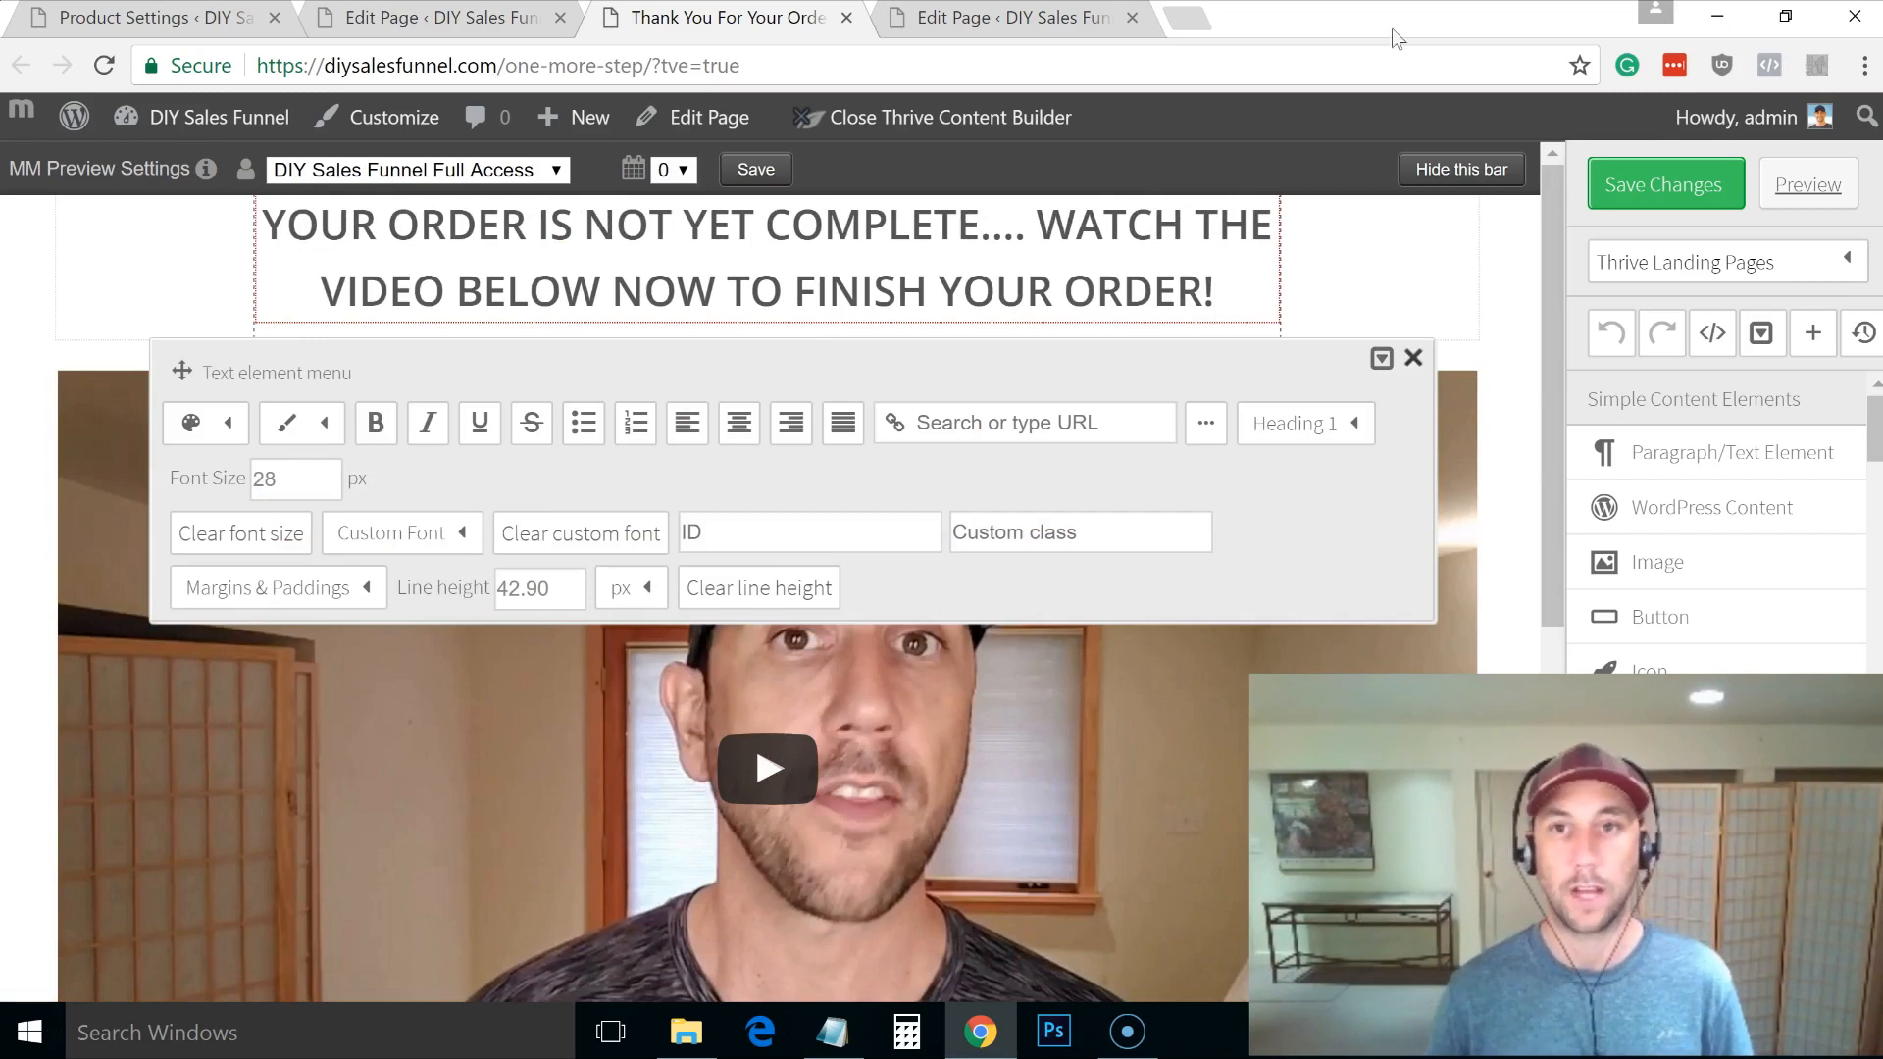
{"action": "left_click", "coordinate": [1509, 293]}
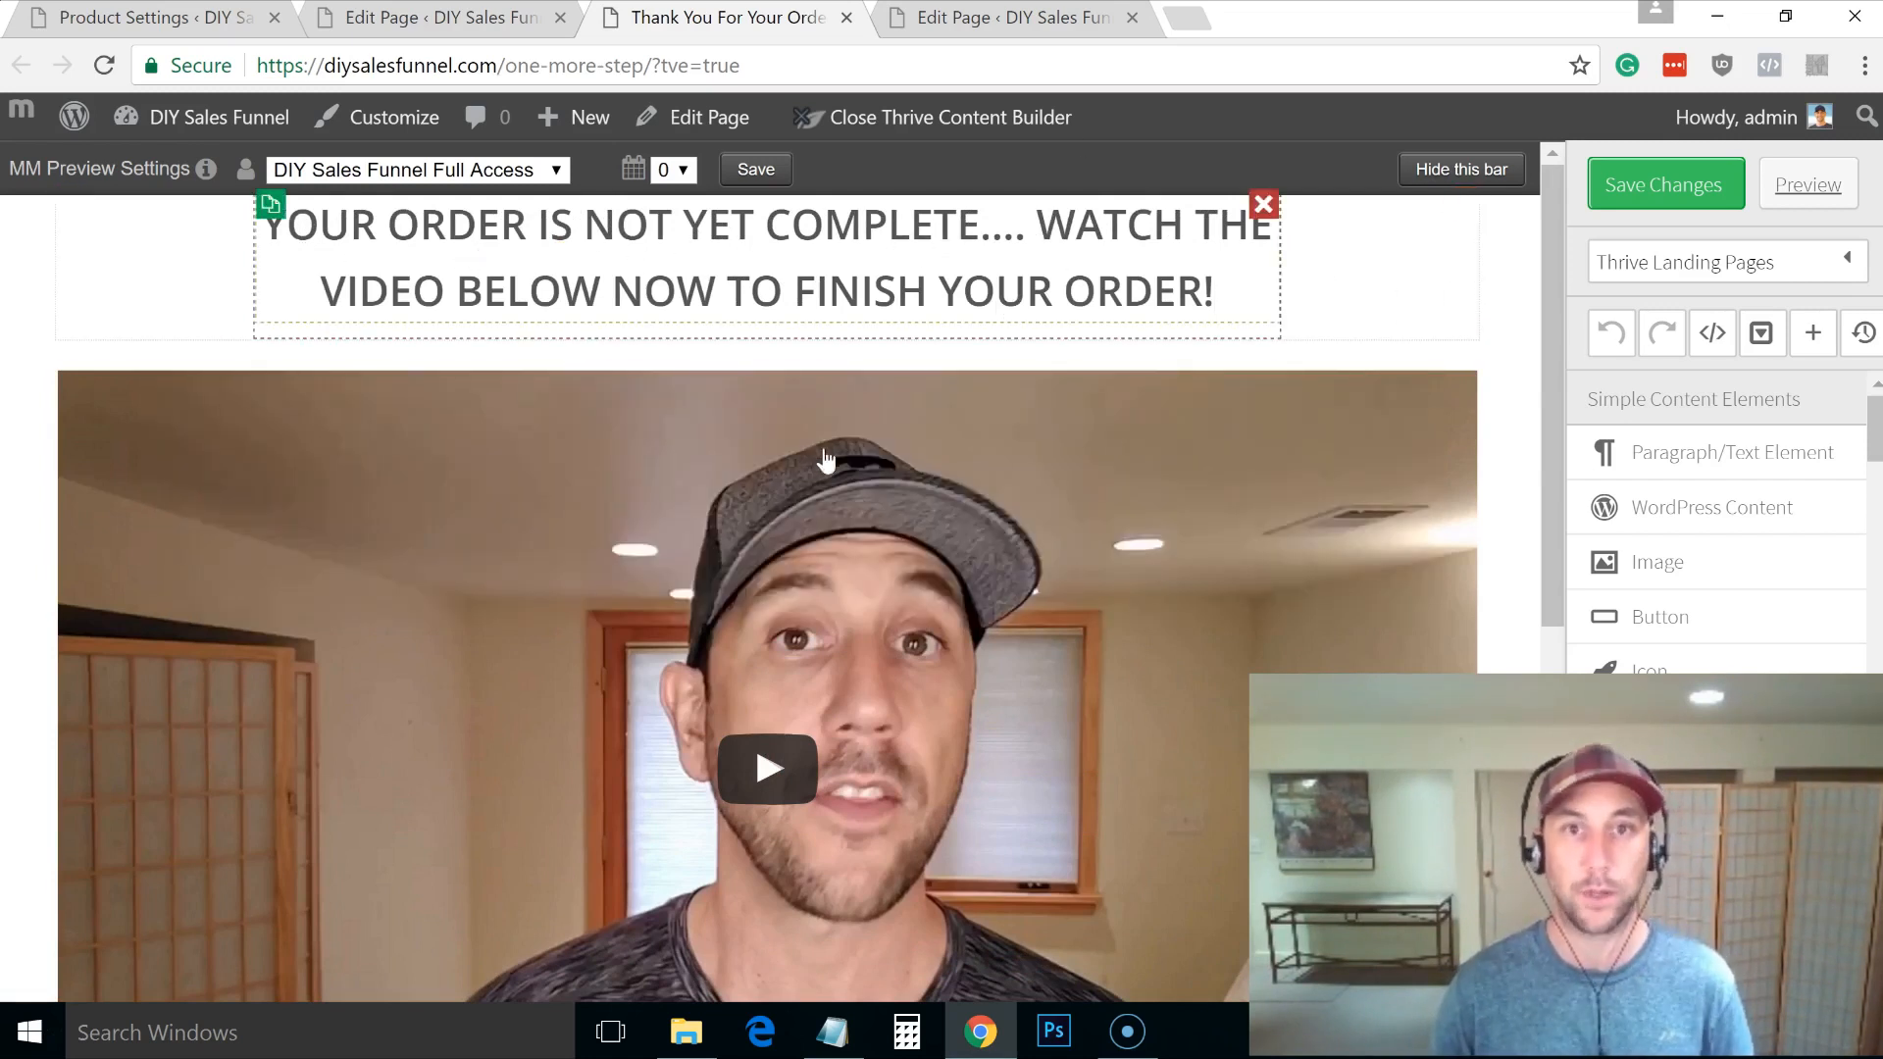
{"action": "mouse_move", "coordinate": [1557, 239]}
{"action": "left_mouse_down"}
{"action": "mouse_move", "coordinate": [1591, 400]}
{"action": "mouse_move", "coordinate": [1558, 497]}
{"action": "mouse_move", "coordinate": [1555, 590]}
{"action": "left_mouse_up"}
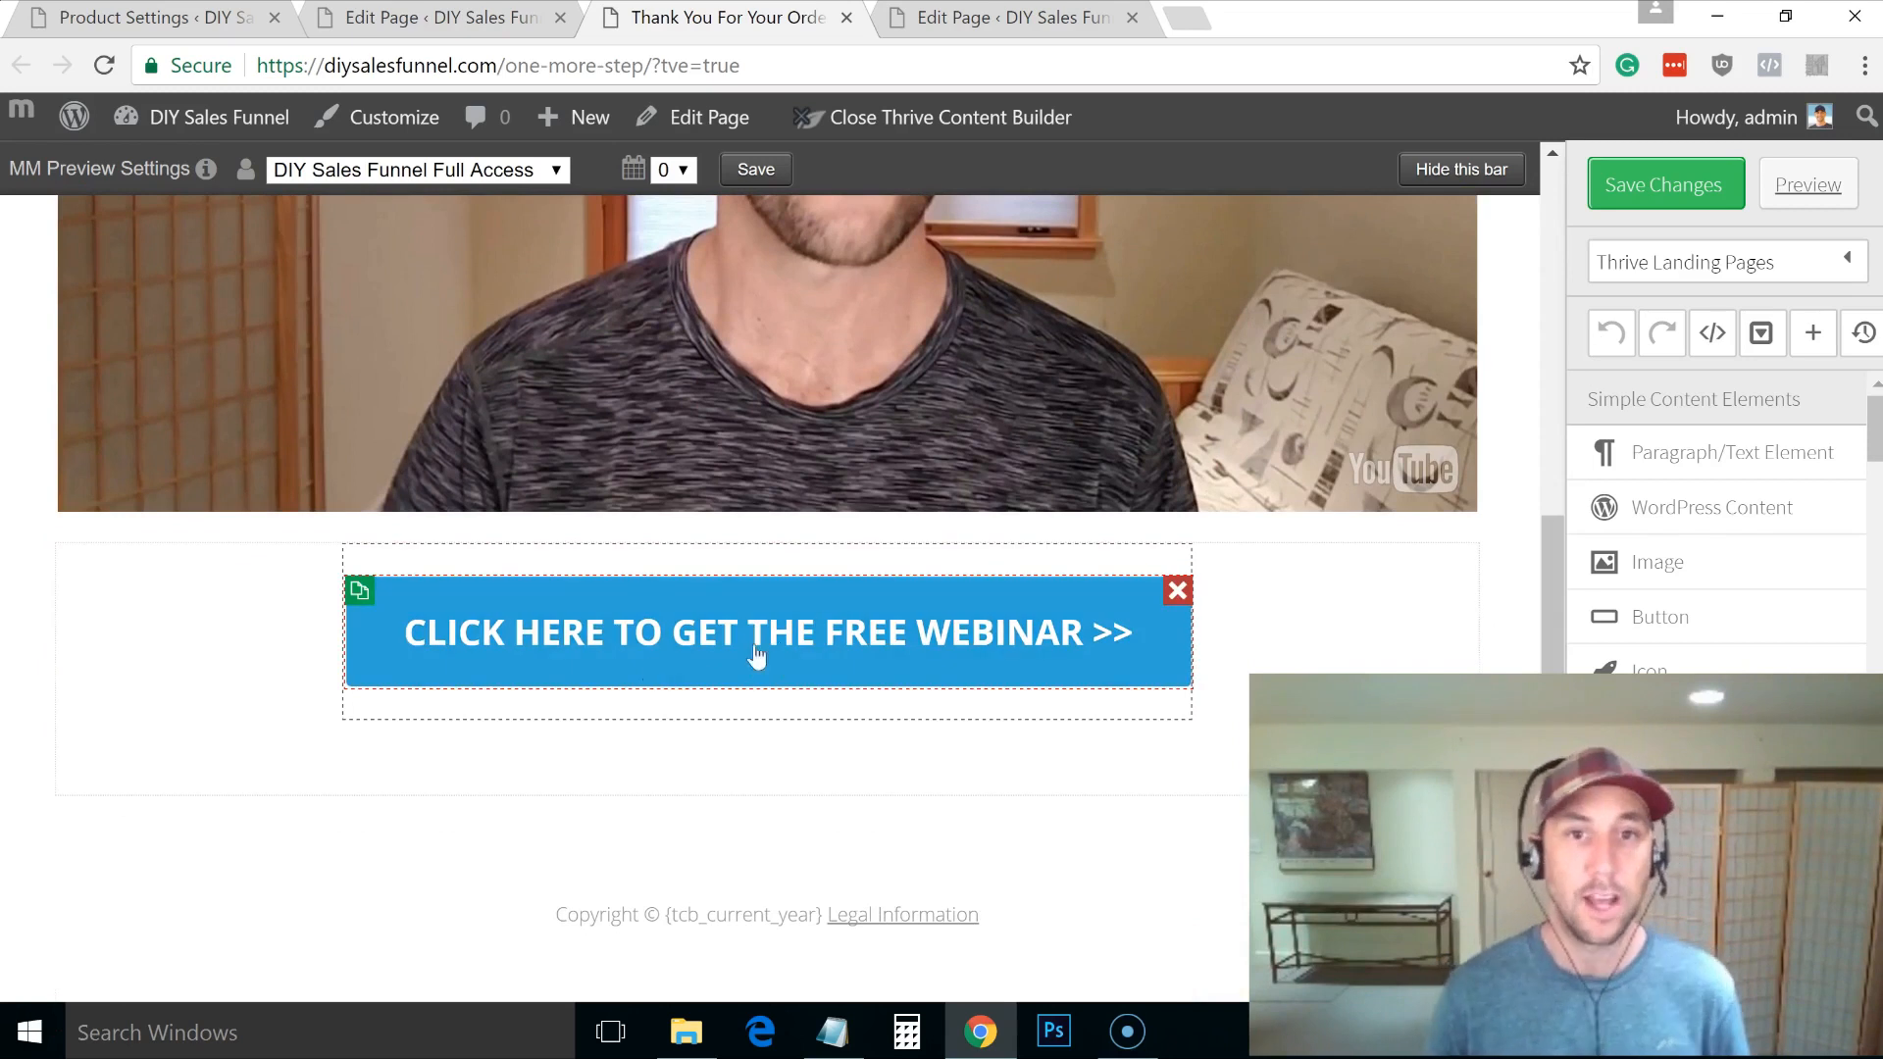
Step: Select the webinar button and confirm it has no events
{"action": "left_click", "coordinate": [680, 643]}
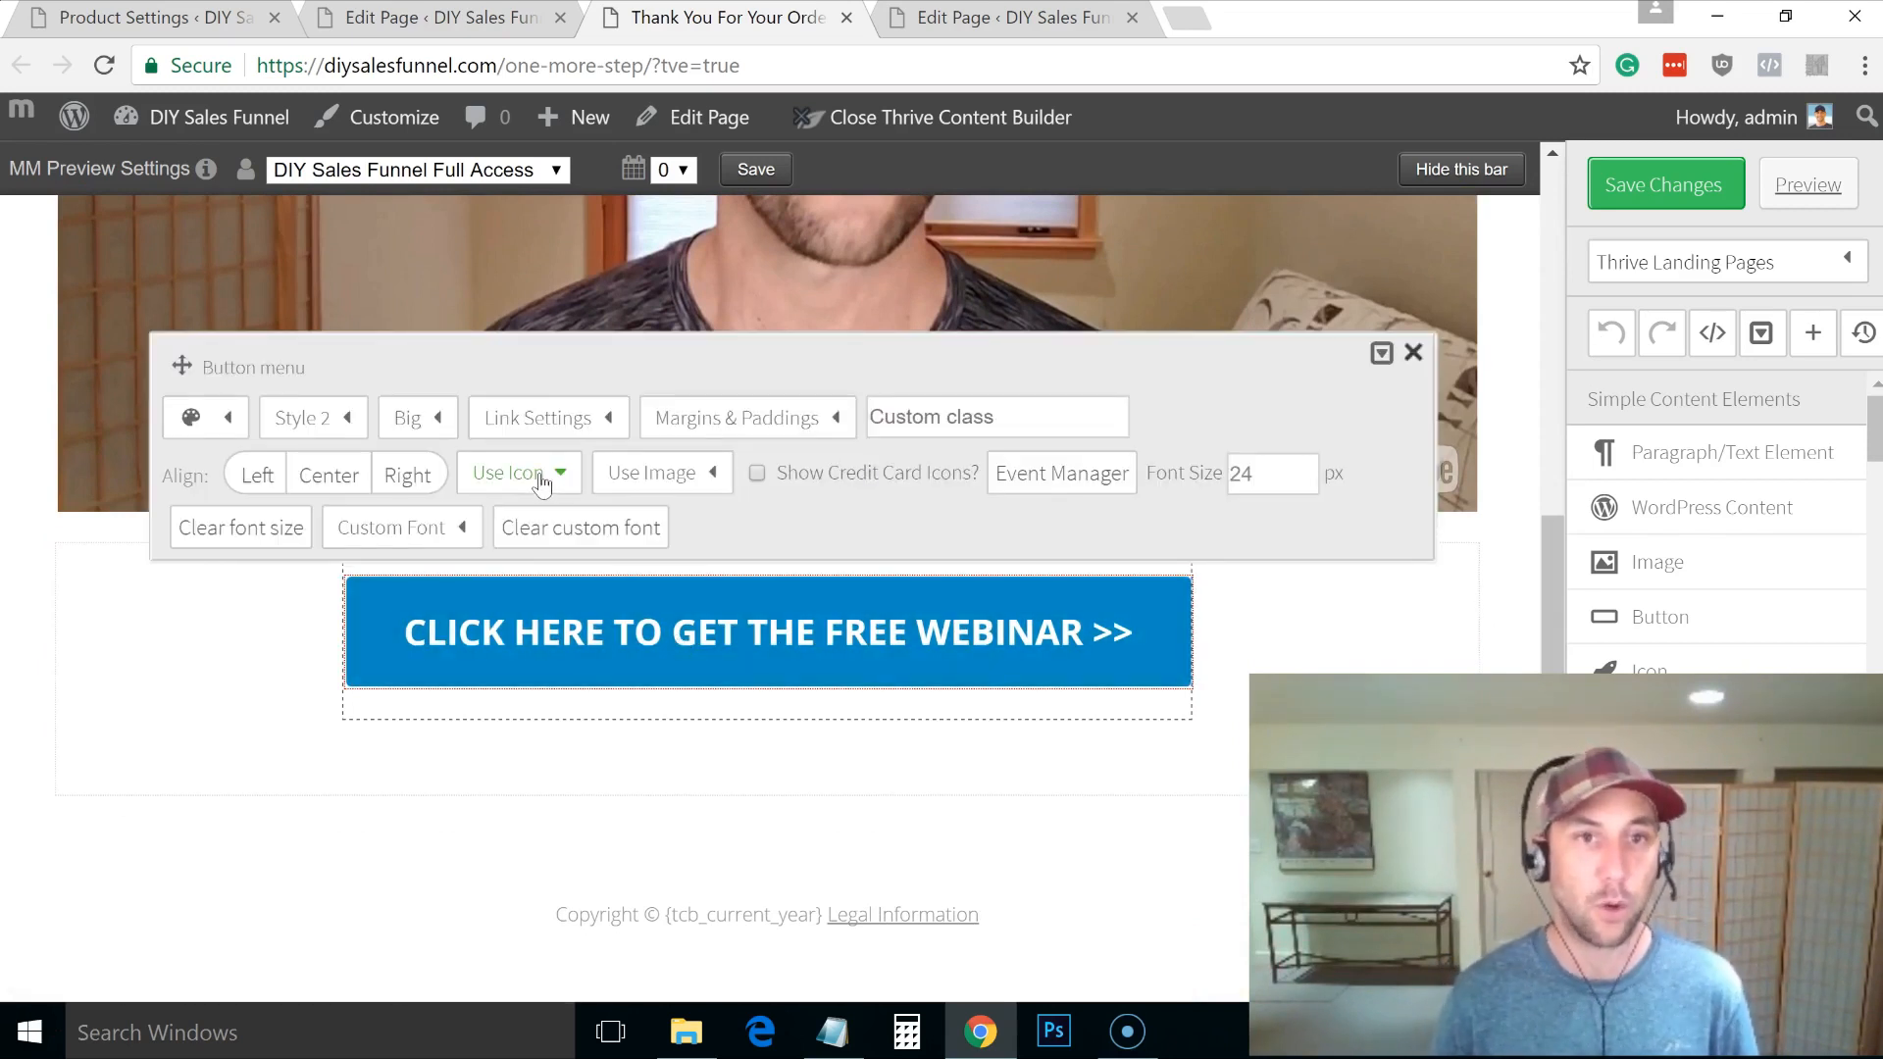
{"action": "left_click", "coordinate": [1032, 480]}
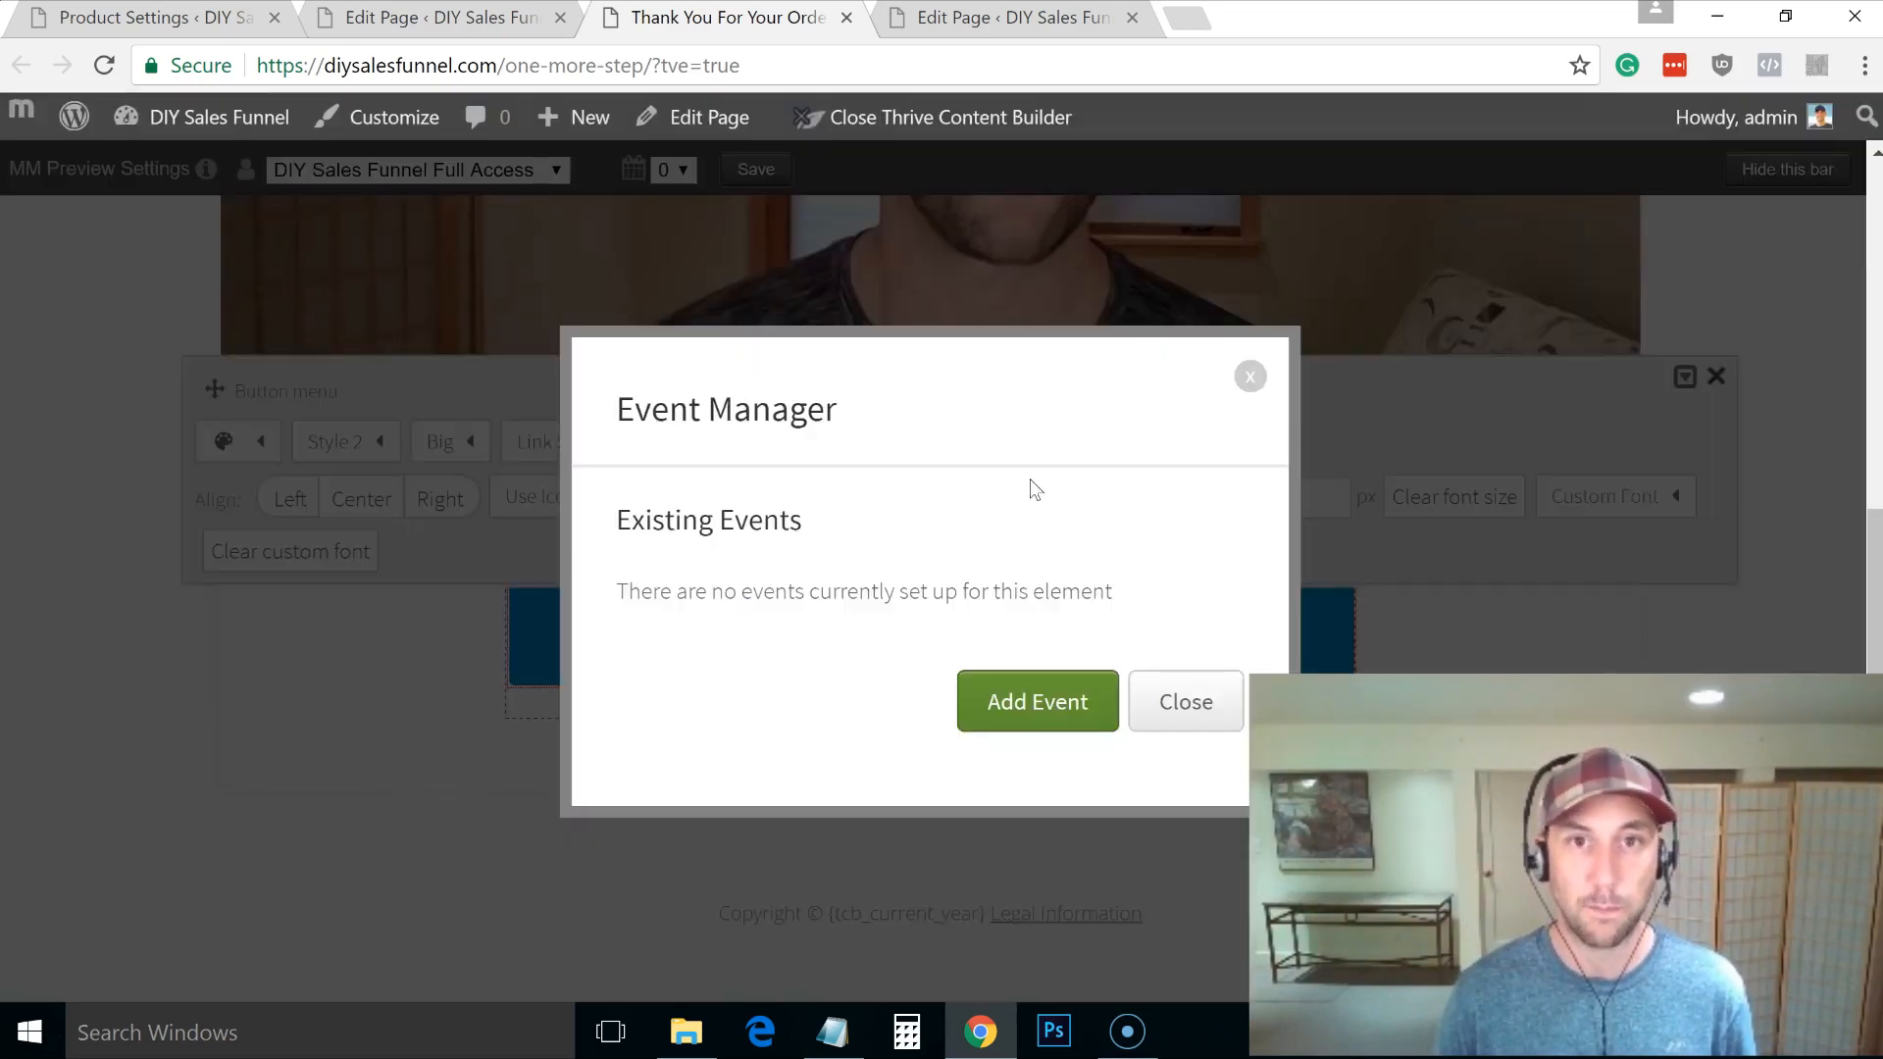
{"action": "left_click", "coordinate": [1182, 712]}
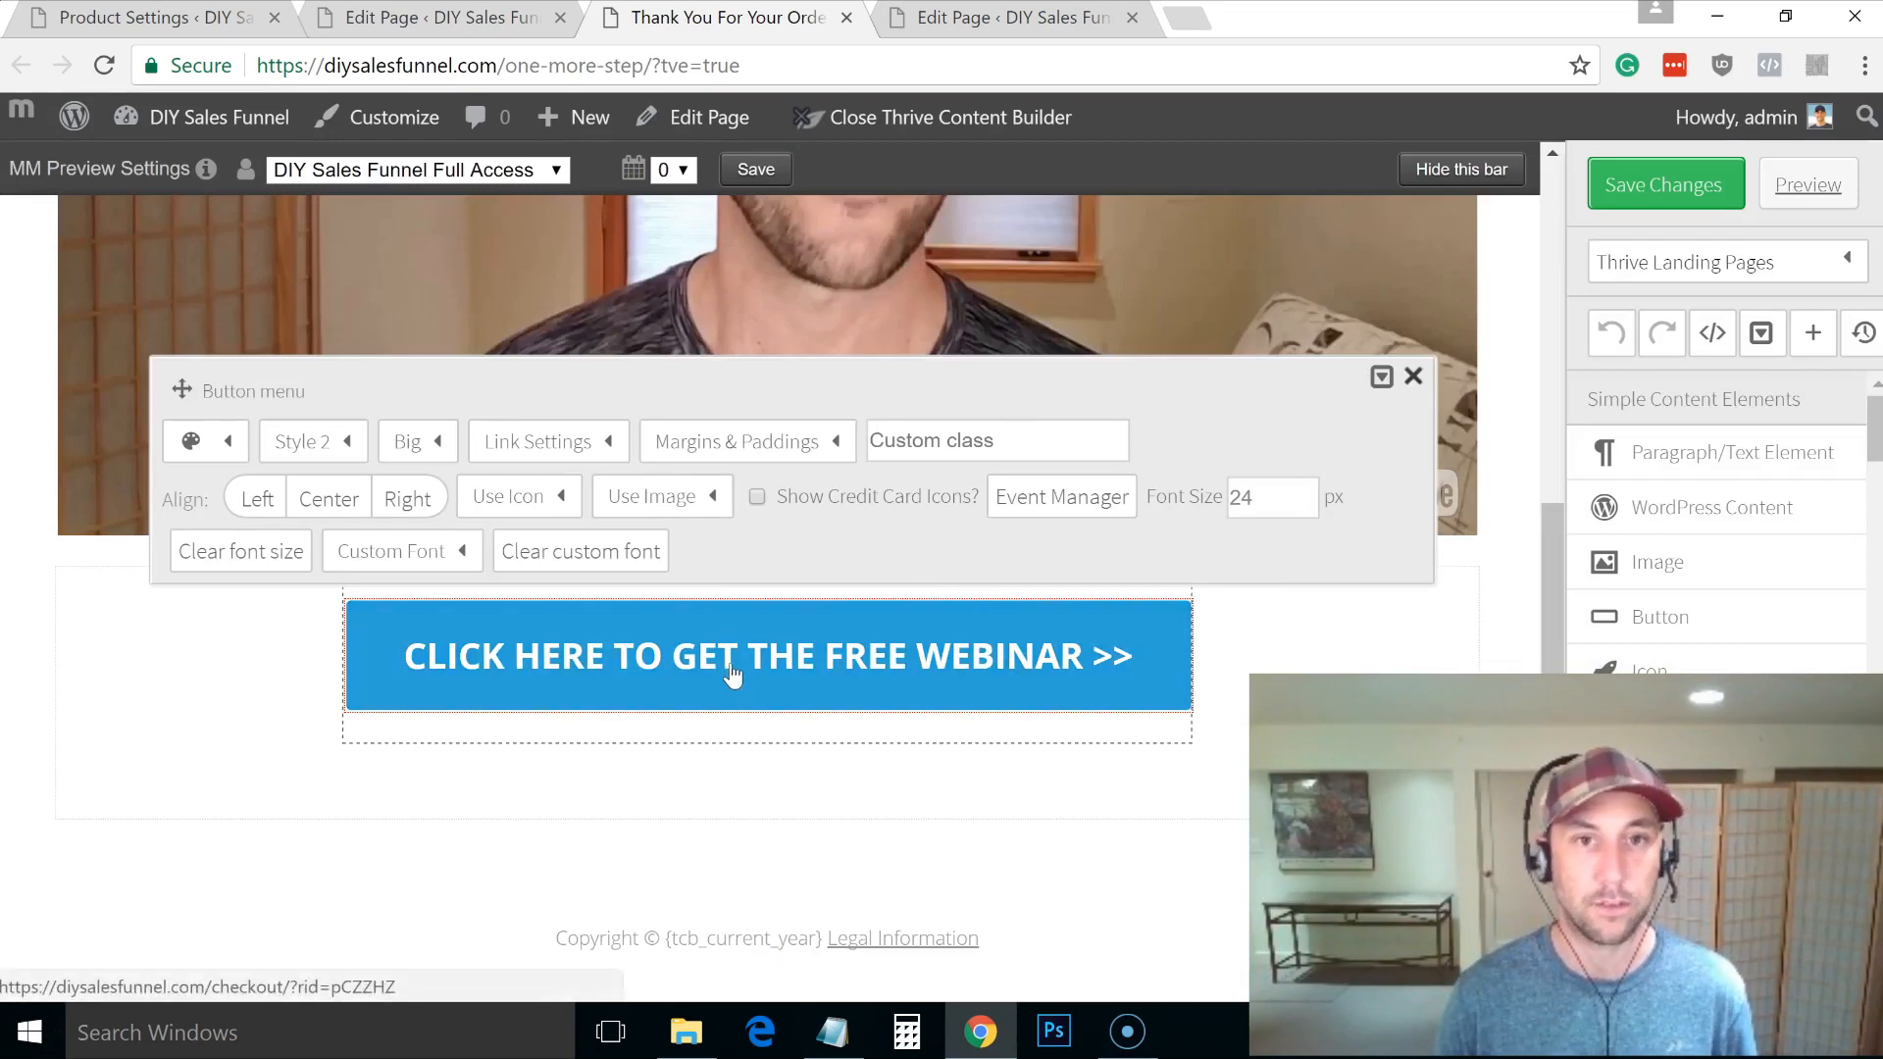
Step: Change the button text to 'YES! I Want Access To The Private Group'
{"action": "left_click", "coordinate": [548, 442]}
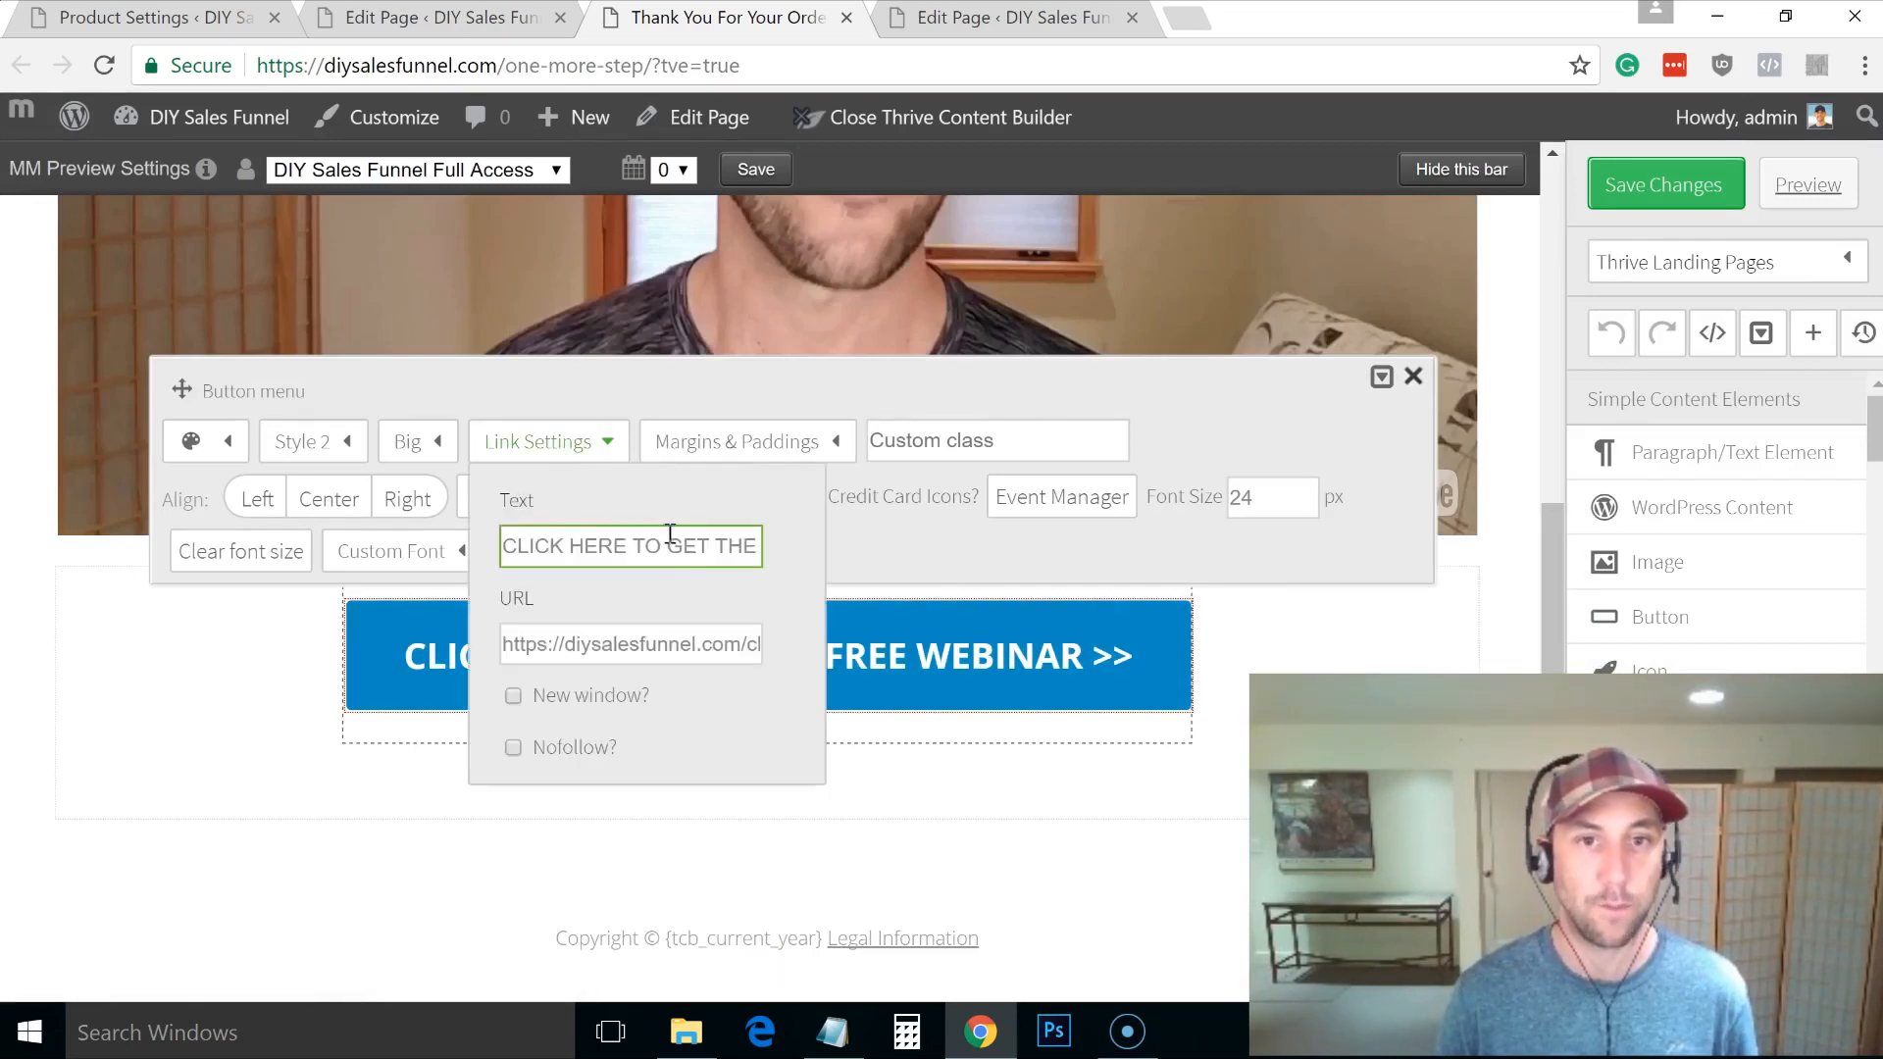
{"action": "left_click_drag", "start_coordinate": [510, 545], "coordinate": [768, 545]}
{"action": "key", "text": "ctrl+v"}
{"action": "key", "text": "alt+Tab"}
{"action": "key", "text": "alt+Tab"}
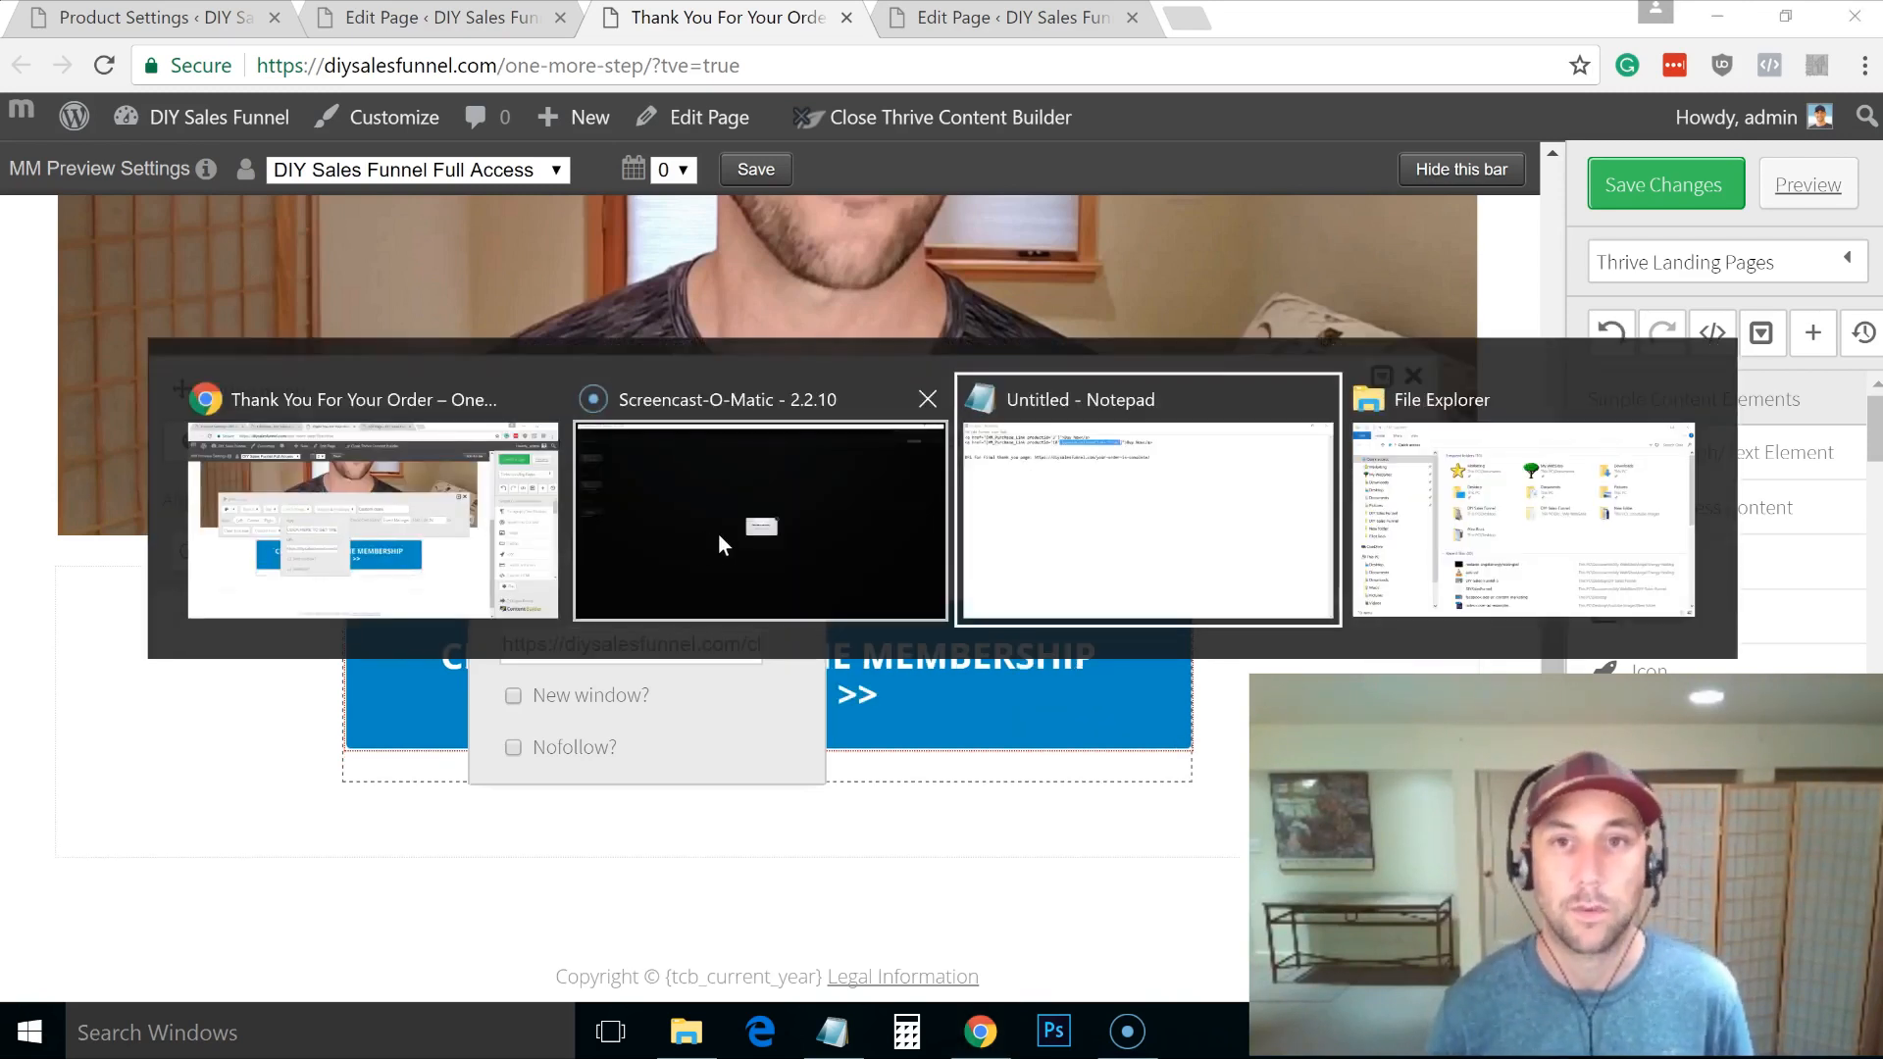
{"action": "key", "text": "alt+shift+Tab"}
{"action": "key", "text": "alt+shift+Tab"}
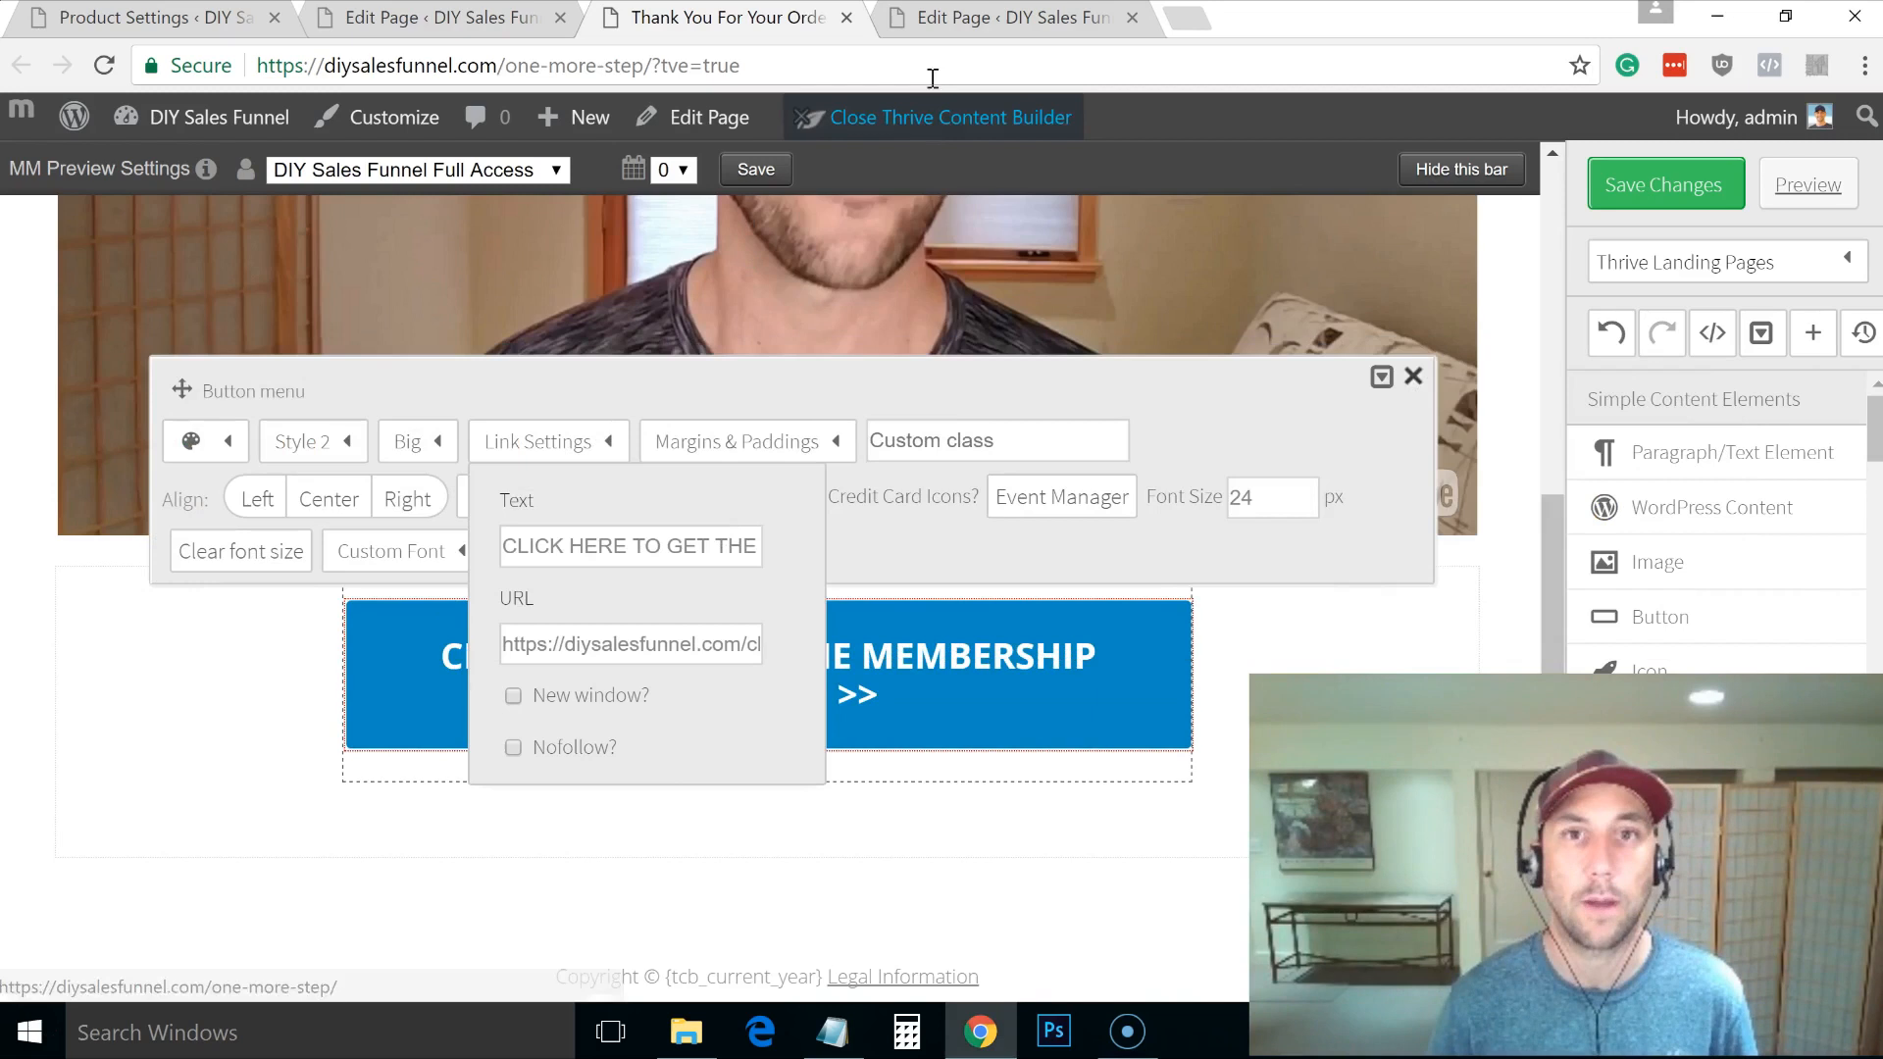
{"action": "left_click", "coordinate": [959, 24]}
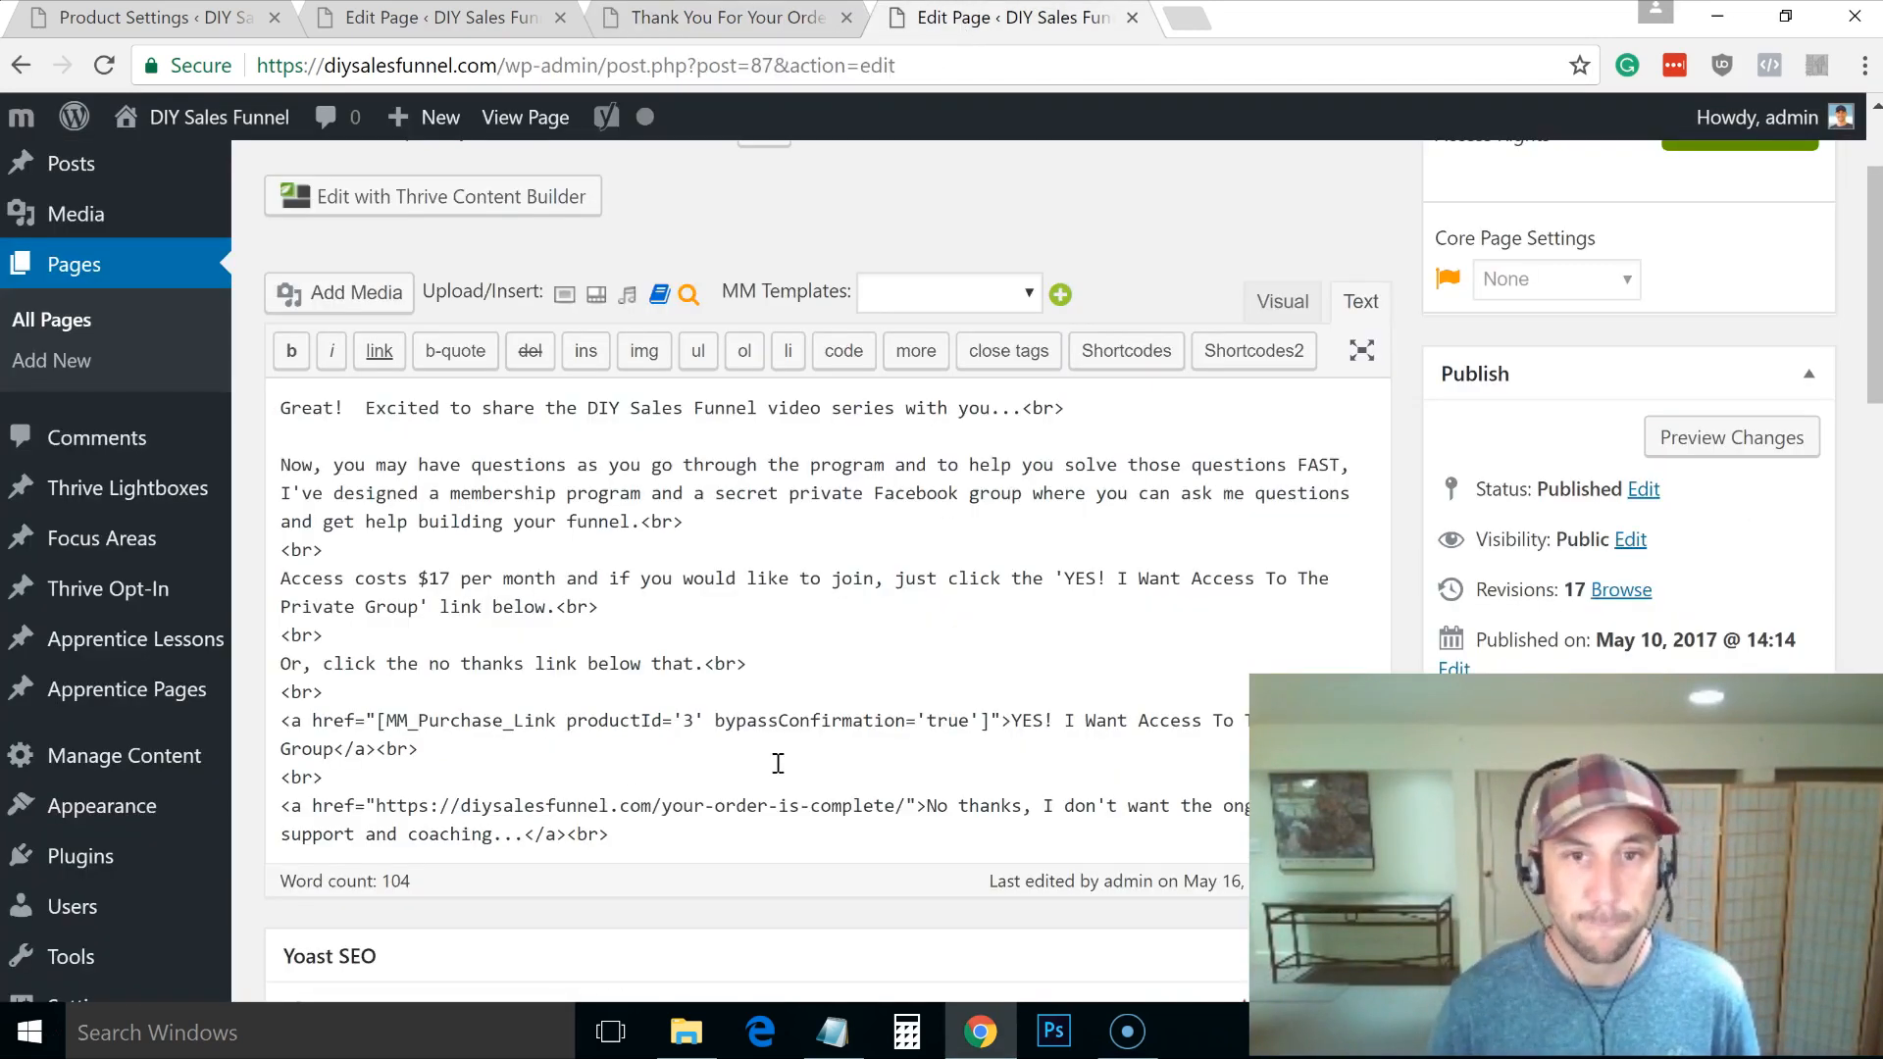
{"action": "left_click_drag", "start_coordinate": [1016, 724], "coordinate": [1003, 738]}
{"action": "left_click_drag", "start_coordinate": [639, 760], "coordinate": [337, 755]}
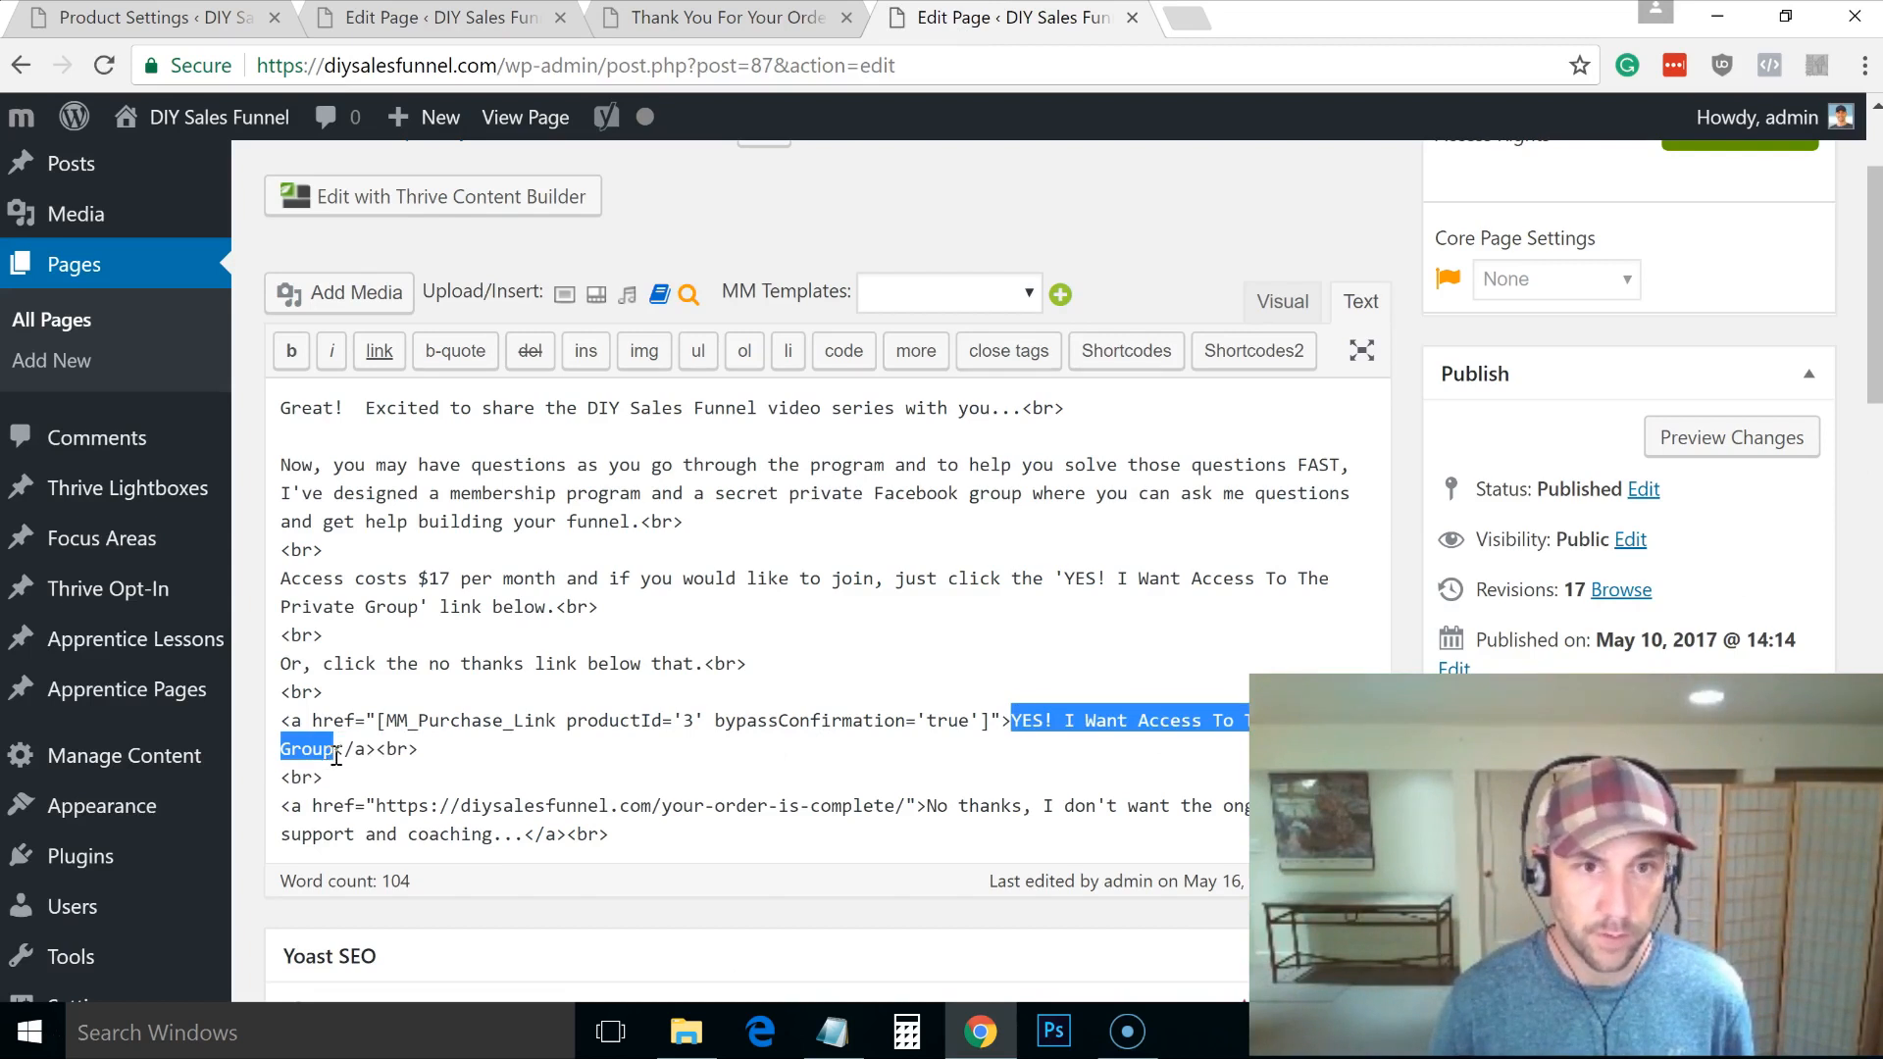
{"action": "left_click", "coordinate": [731, 32]}
{"action": "key", "text": "ctrl+v"}
Step: Set the button URL to the MM_Purchase_Link bypassConfirmation shortcode copied from the page editor
{"action": "left_click", "coordinate": [580, 628]}
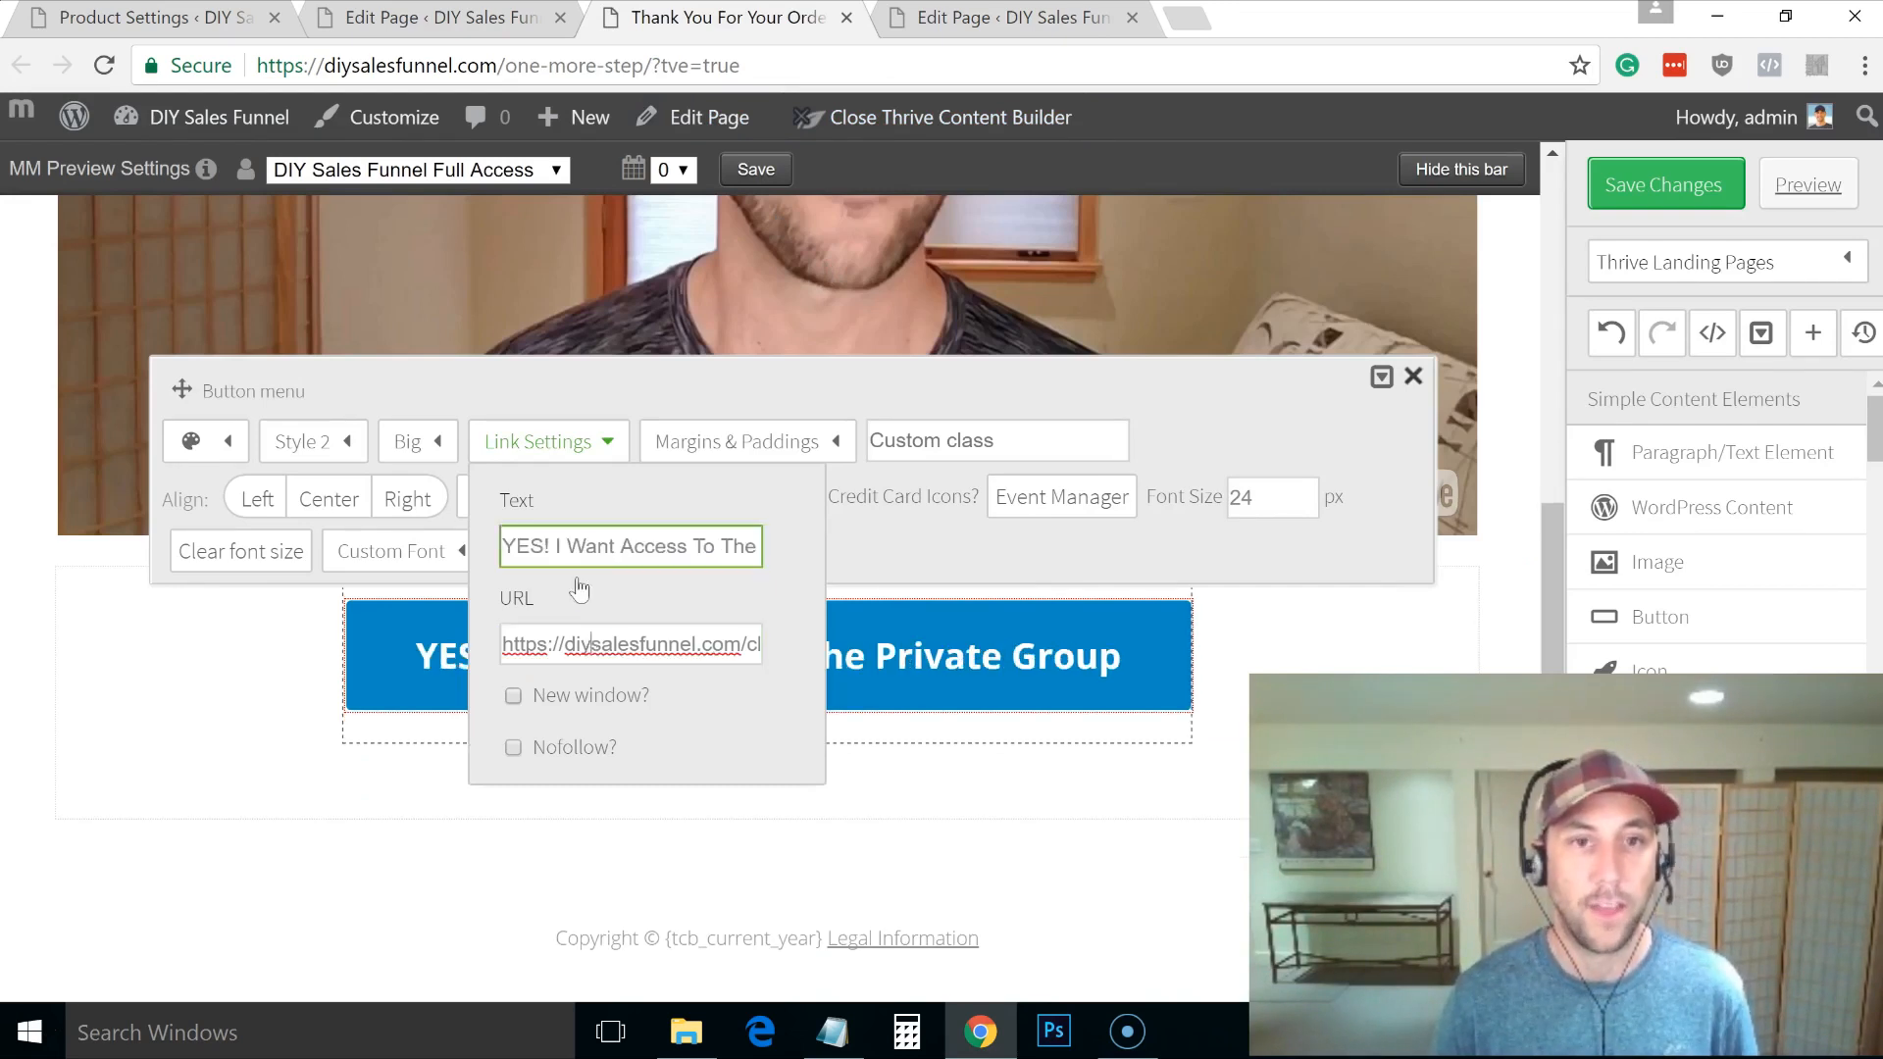
{"action": "left_click", "coordinate": [916, 23]}
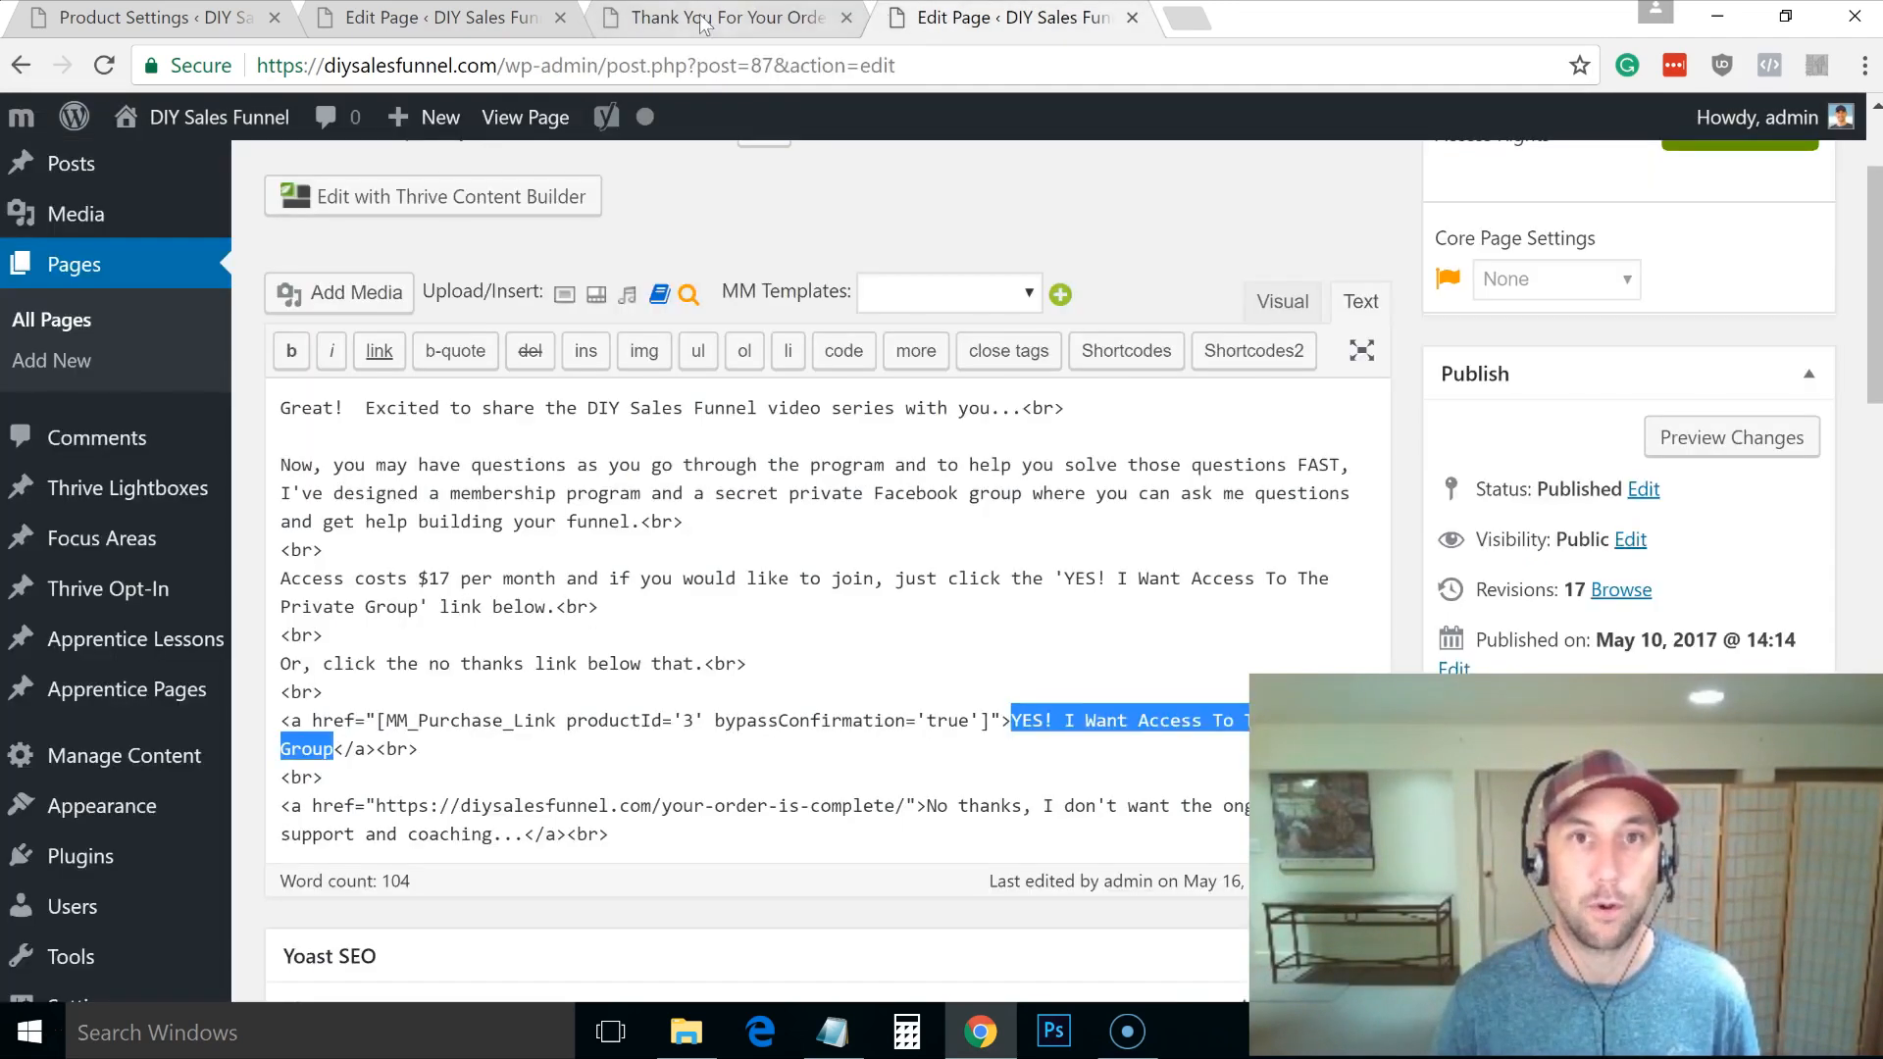
{"action": "left_click_drag", "start_coordinate": [989, 720], "coordinate": [393, 726]}
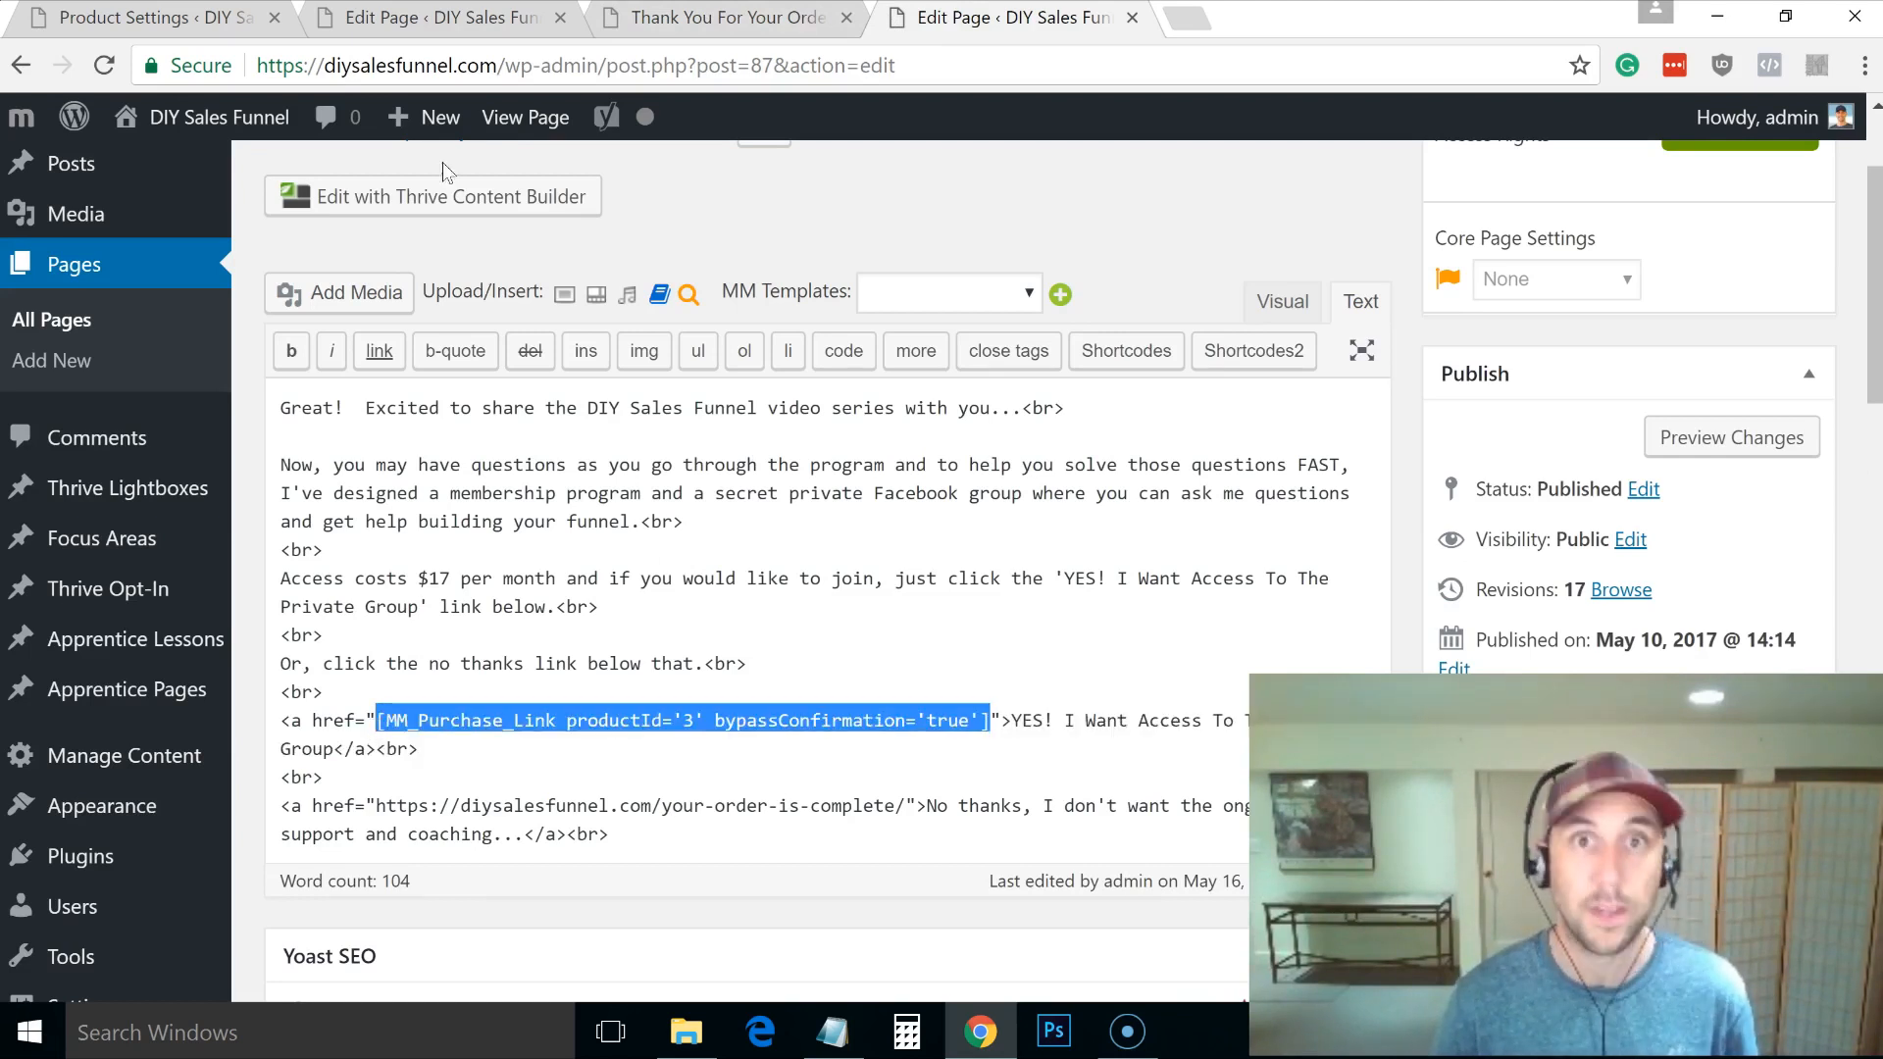
{"action": "left_click", "coordinate": [665, 18]}
{"action": "left_click", "coordinate": [642, 649]}
{"action": "key", "text": "ctrl+a"}
{"action": "key", "text": "ctrl+v"}
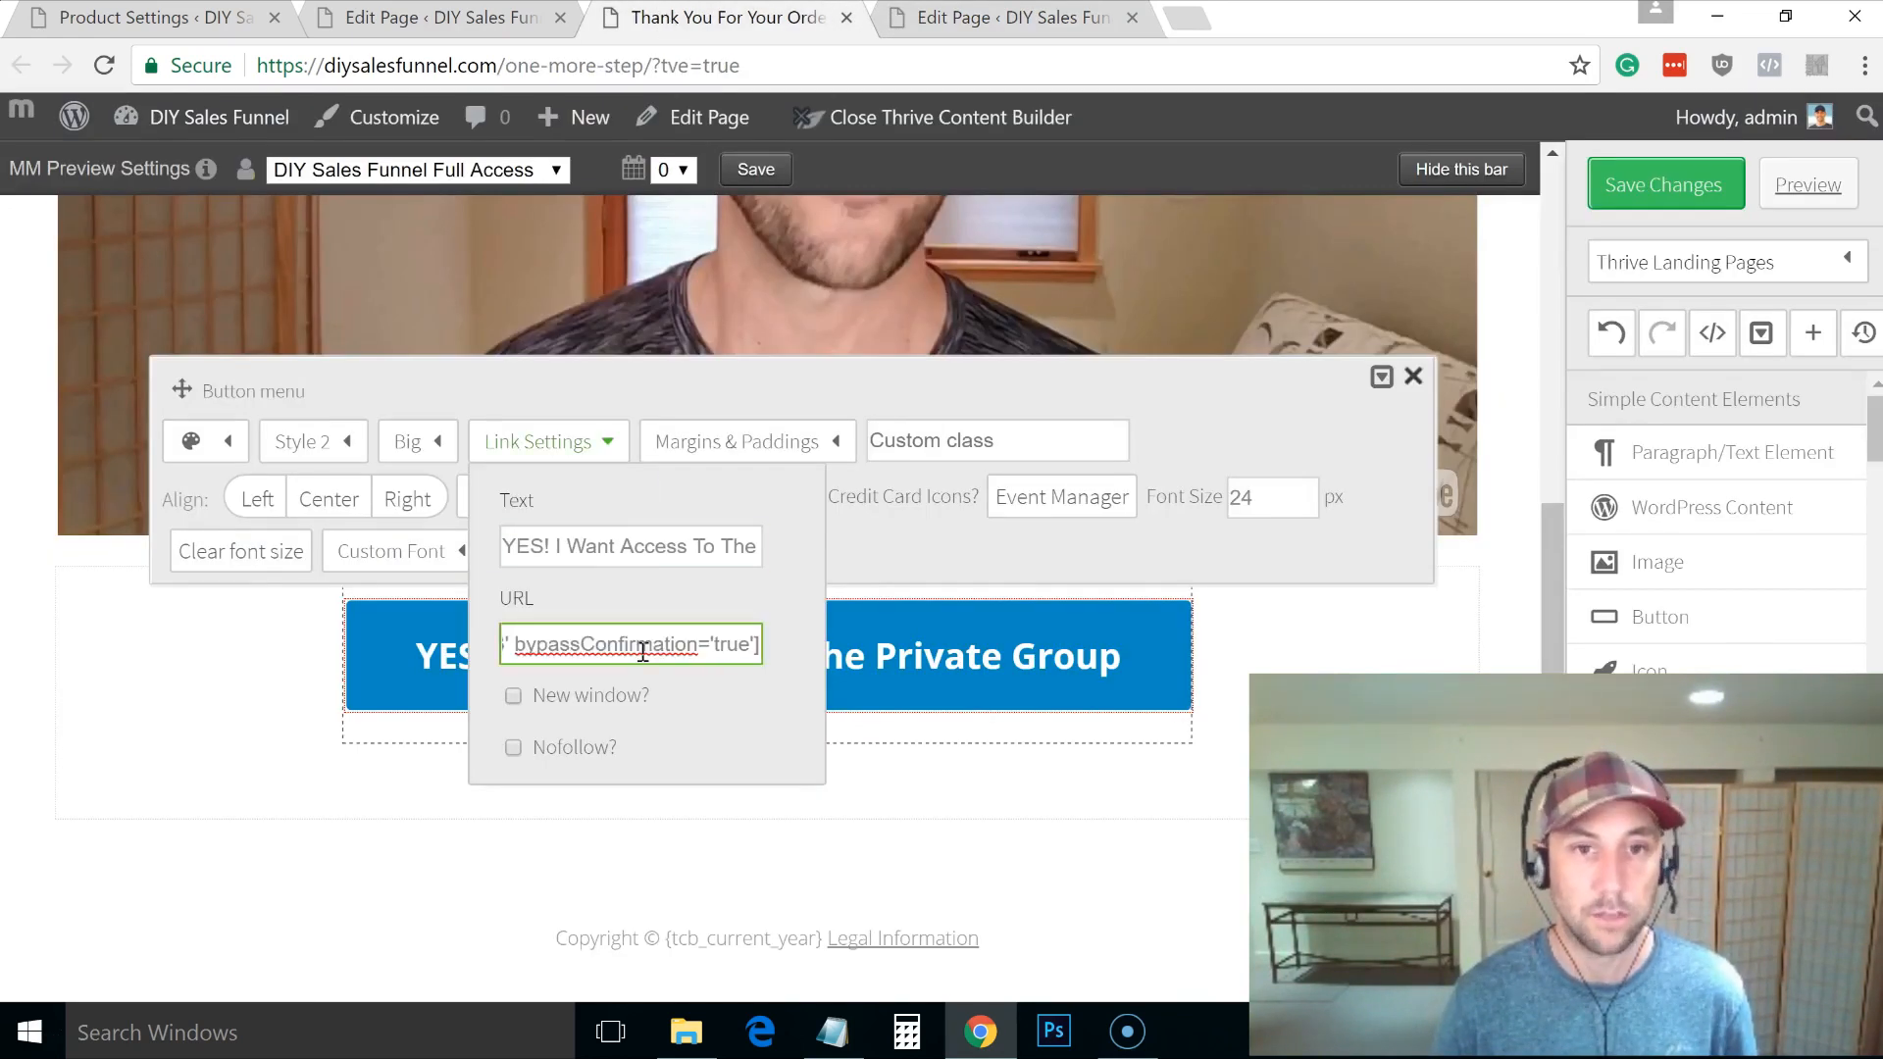
{"action": "left_click", "coordinate": [1328, 651]}
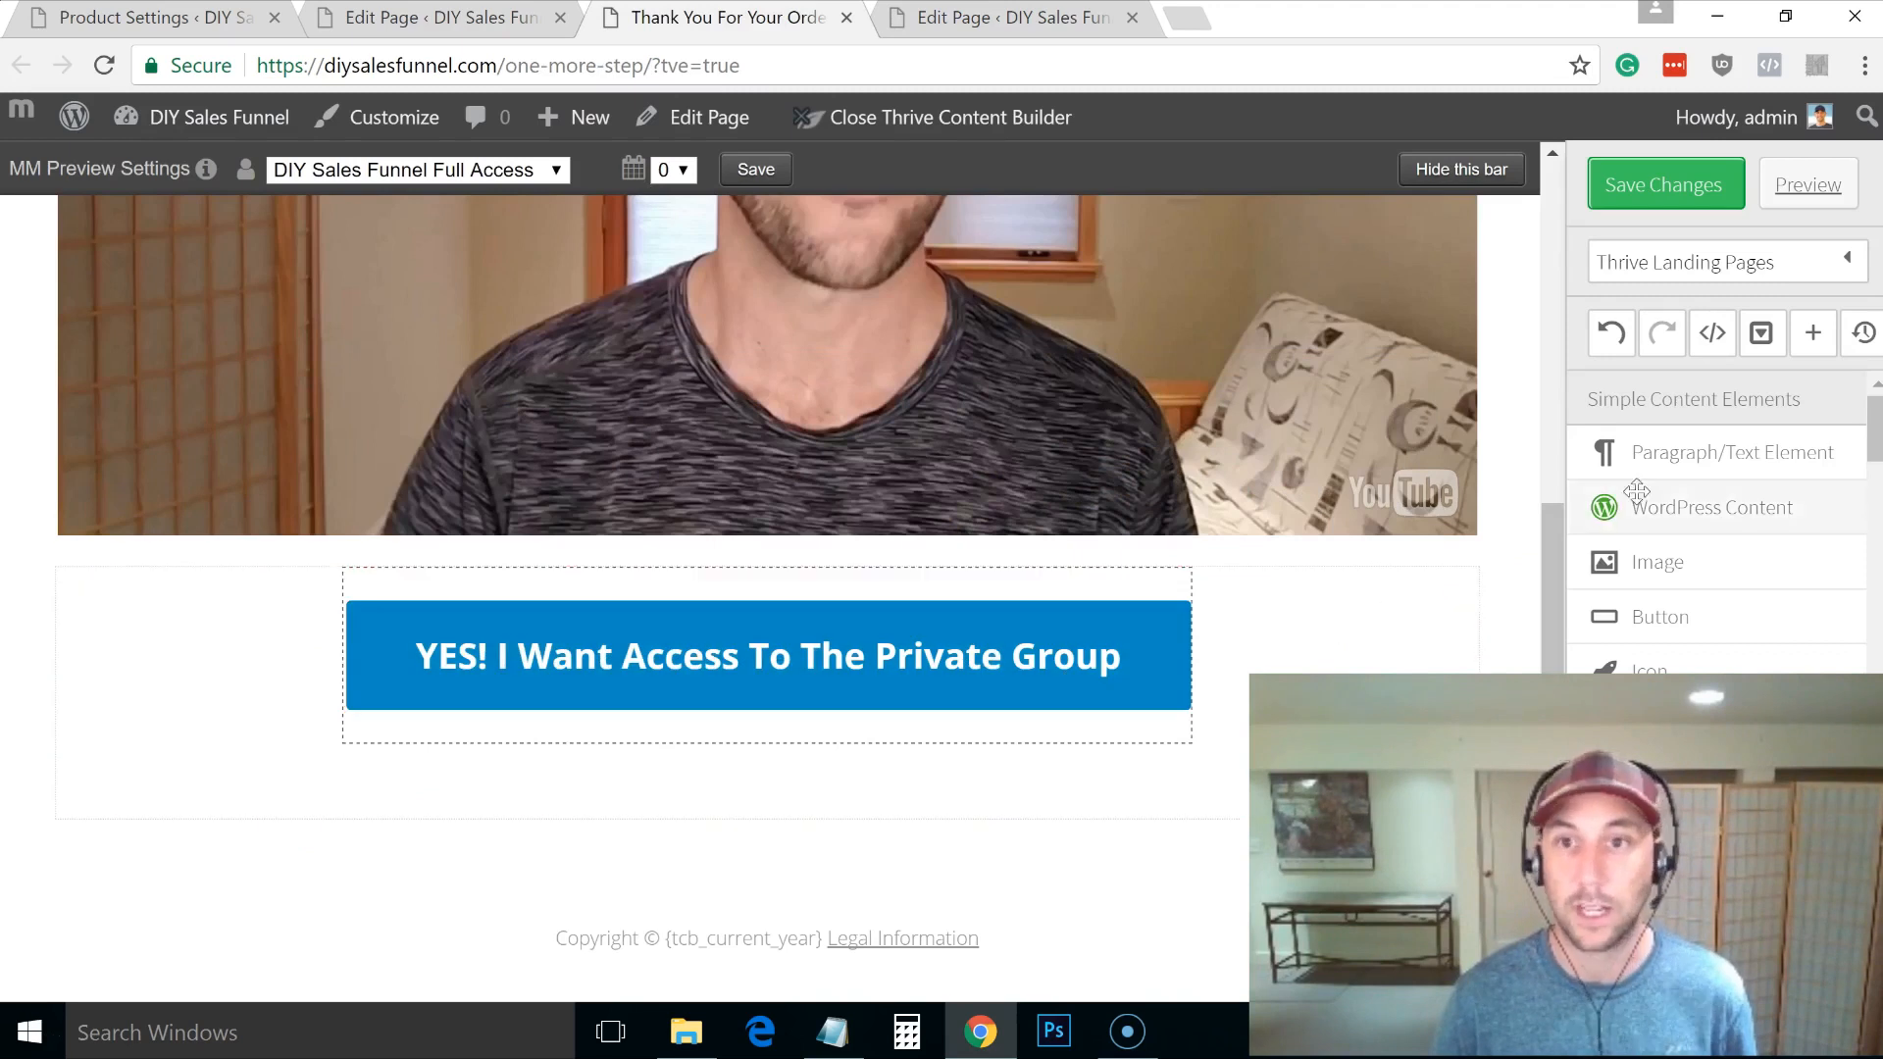
Step: Add a text element below the button containing the no-thanks line from the page editor
{"action": "left_click_drag", "start_coordinate": [1634, 453], "coordinate": [836, 712]}
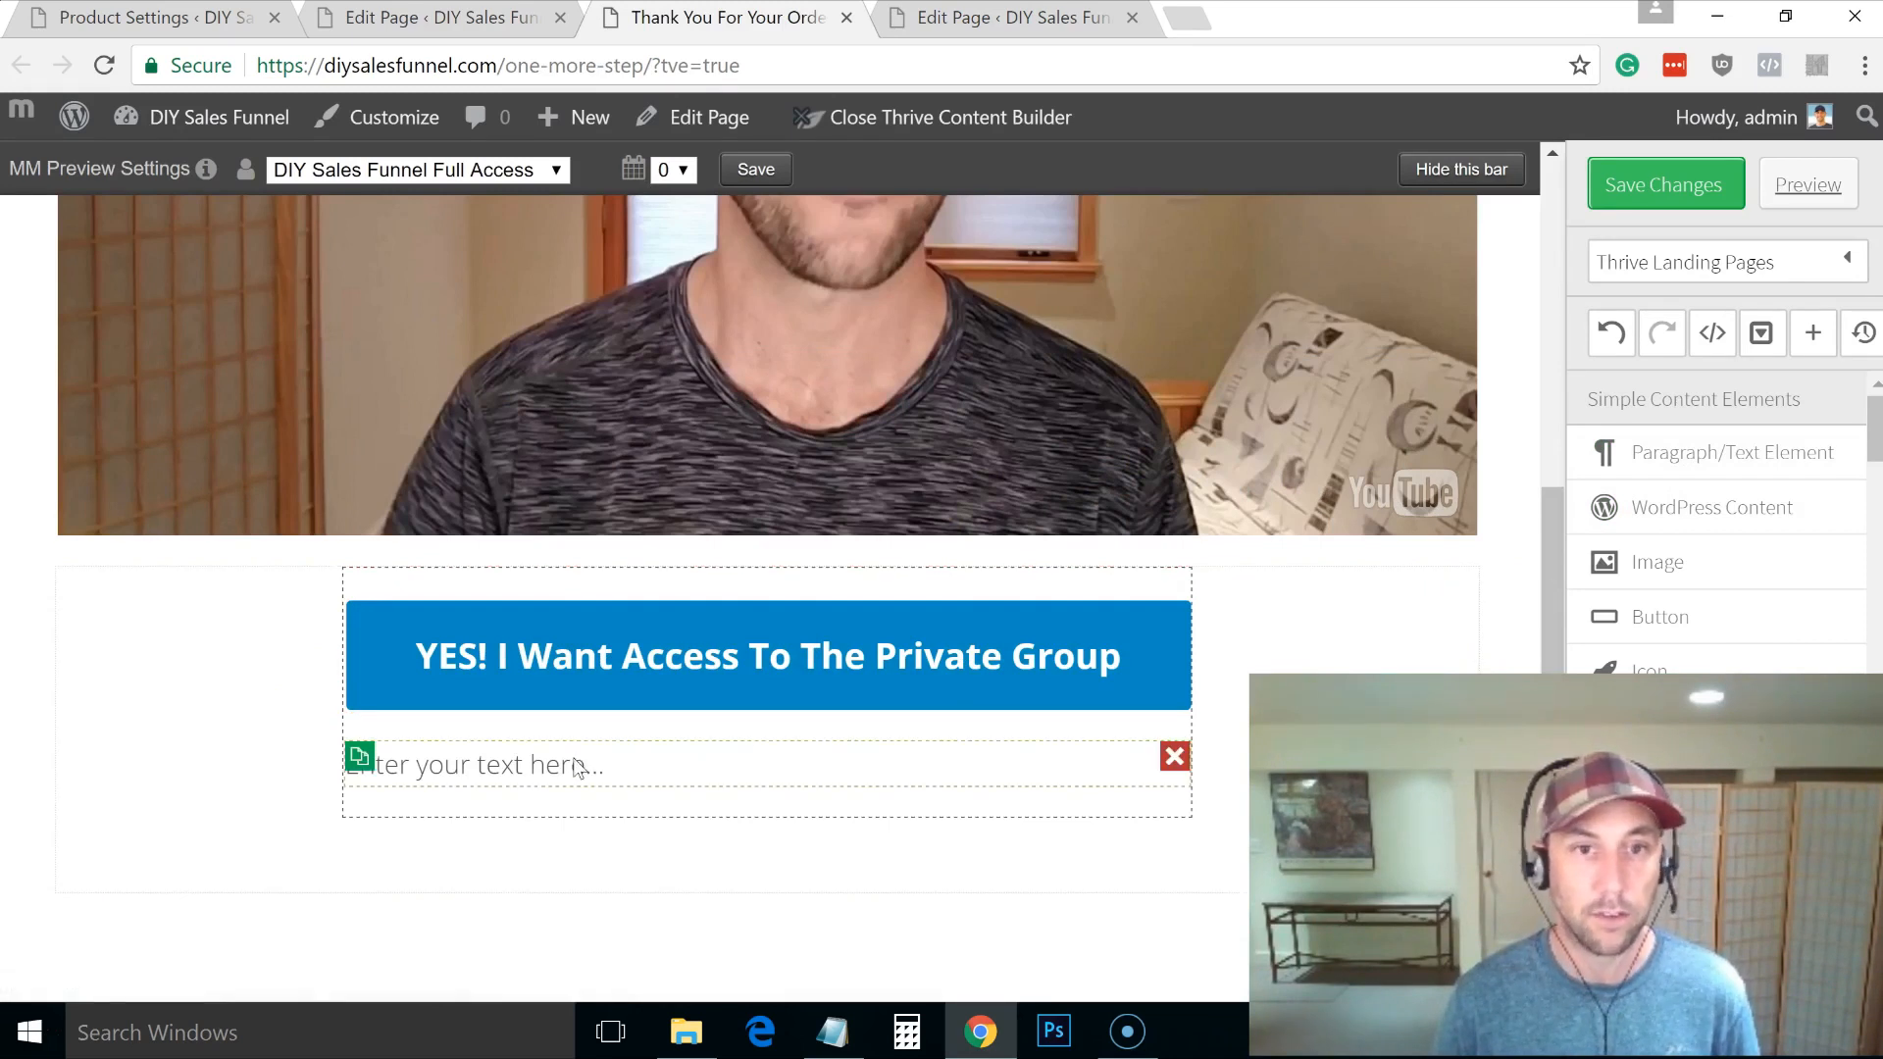
{"action": "left_click", "coordinate": [579, 768]}
{"action": "key", "text": "alt+Tab"}
{"action": "key", "text": "Tab"}
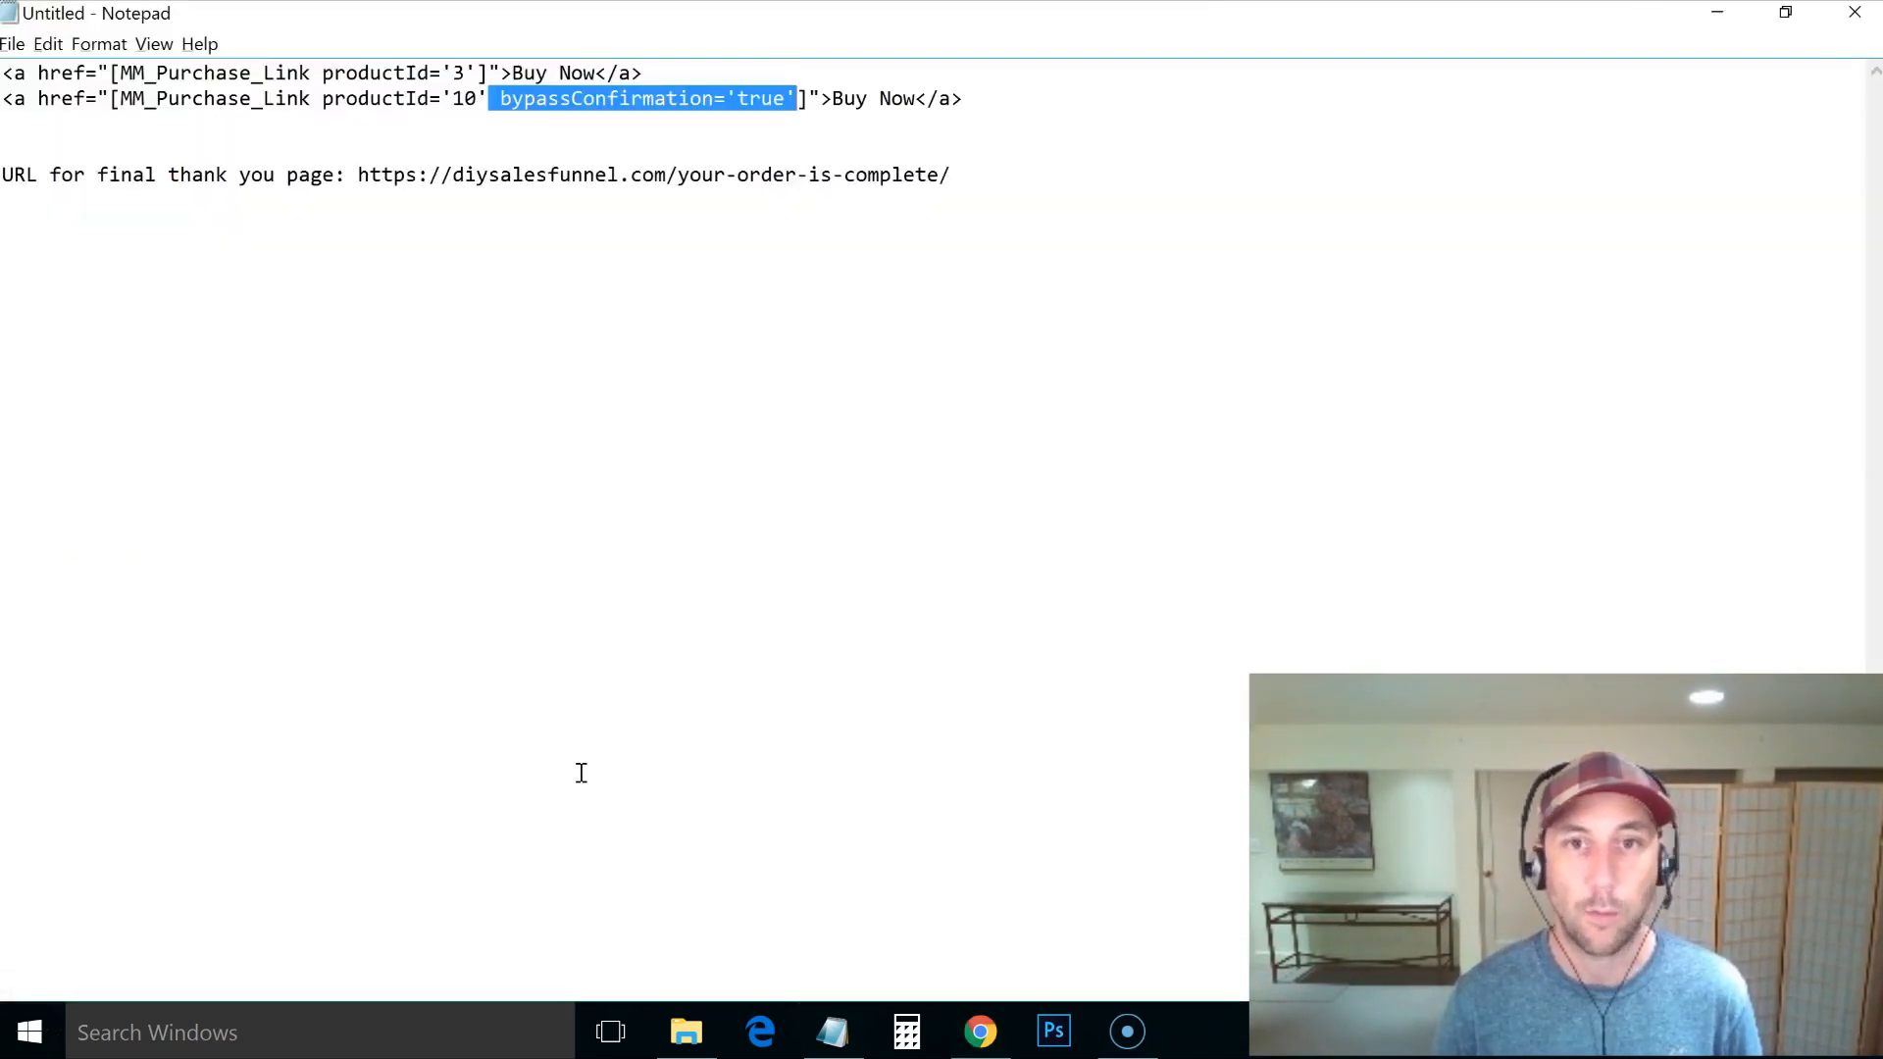
{"action": "key", "text": "alt+Tab"}
{"action": "left_click", "coordinate": [907, 27]}
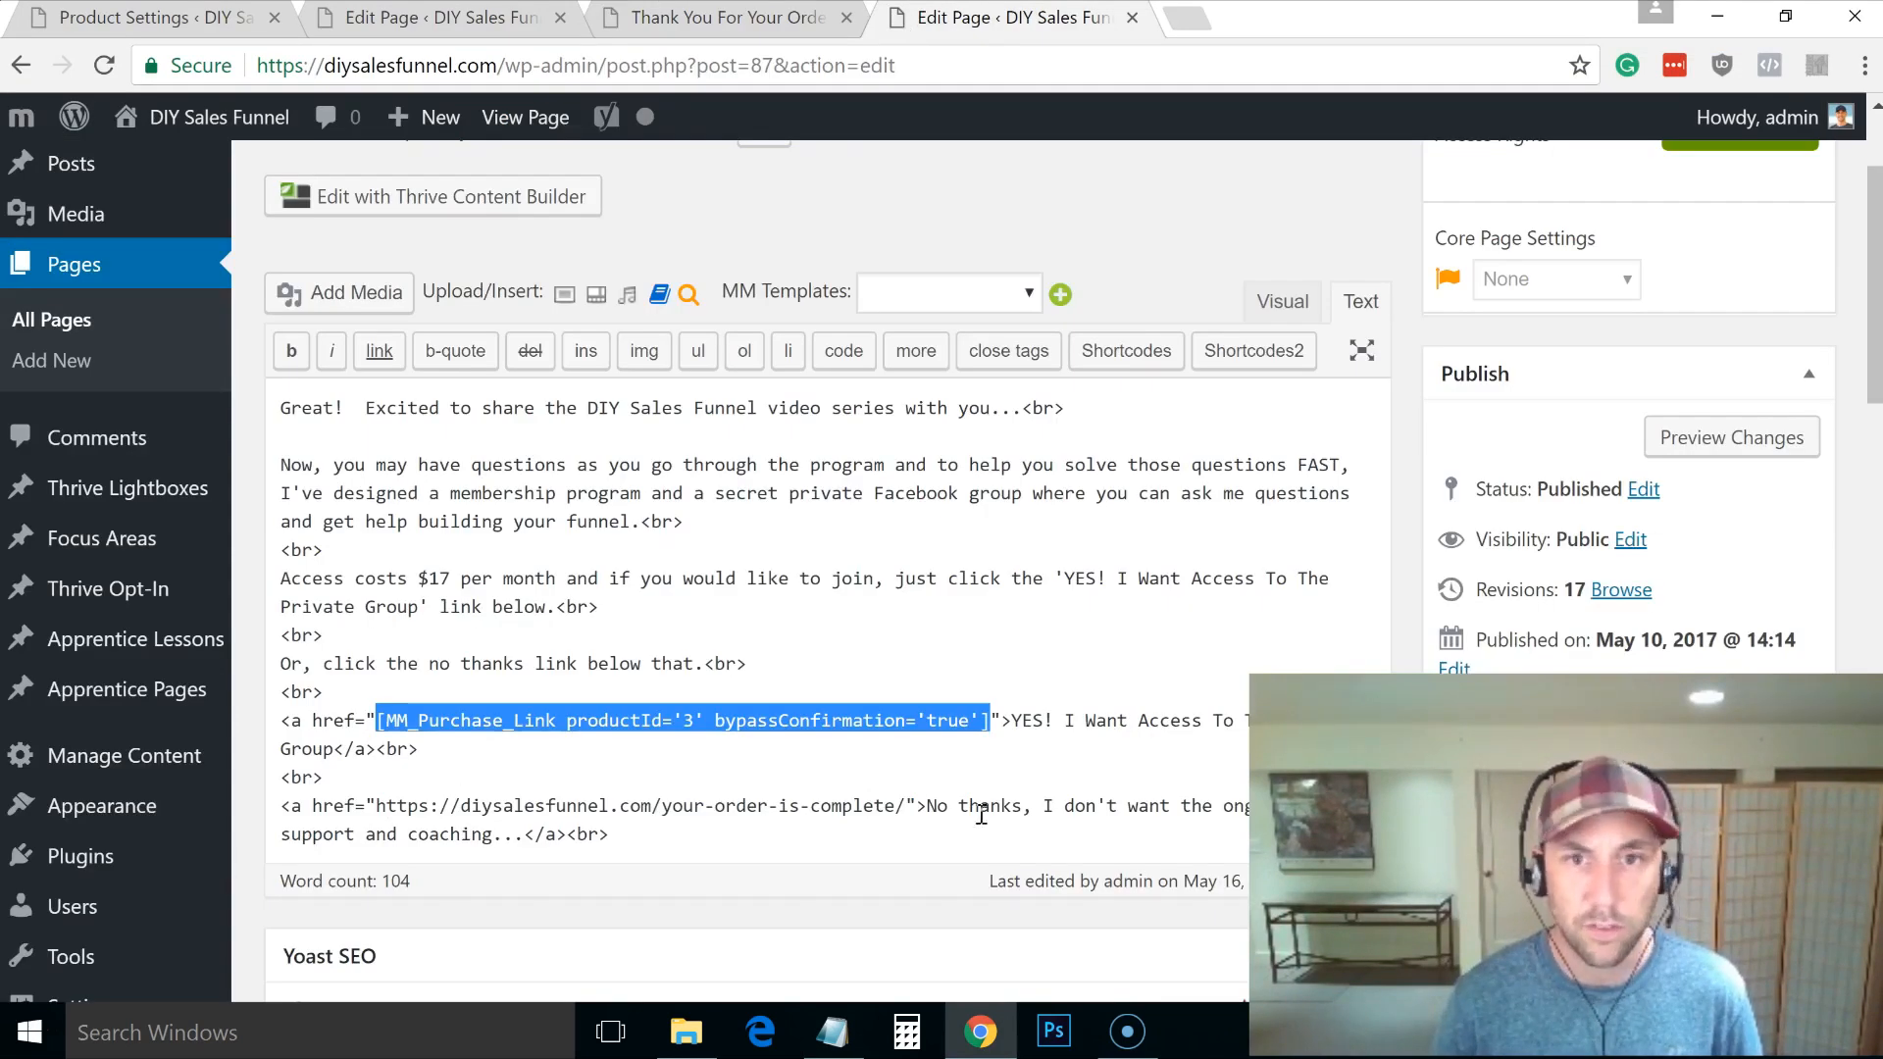
{"action": "left_click_drag", "start_coordinate": [929, 808], "coordinate": [518, 841]}
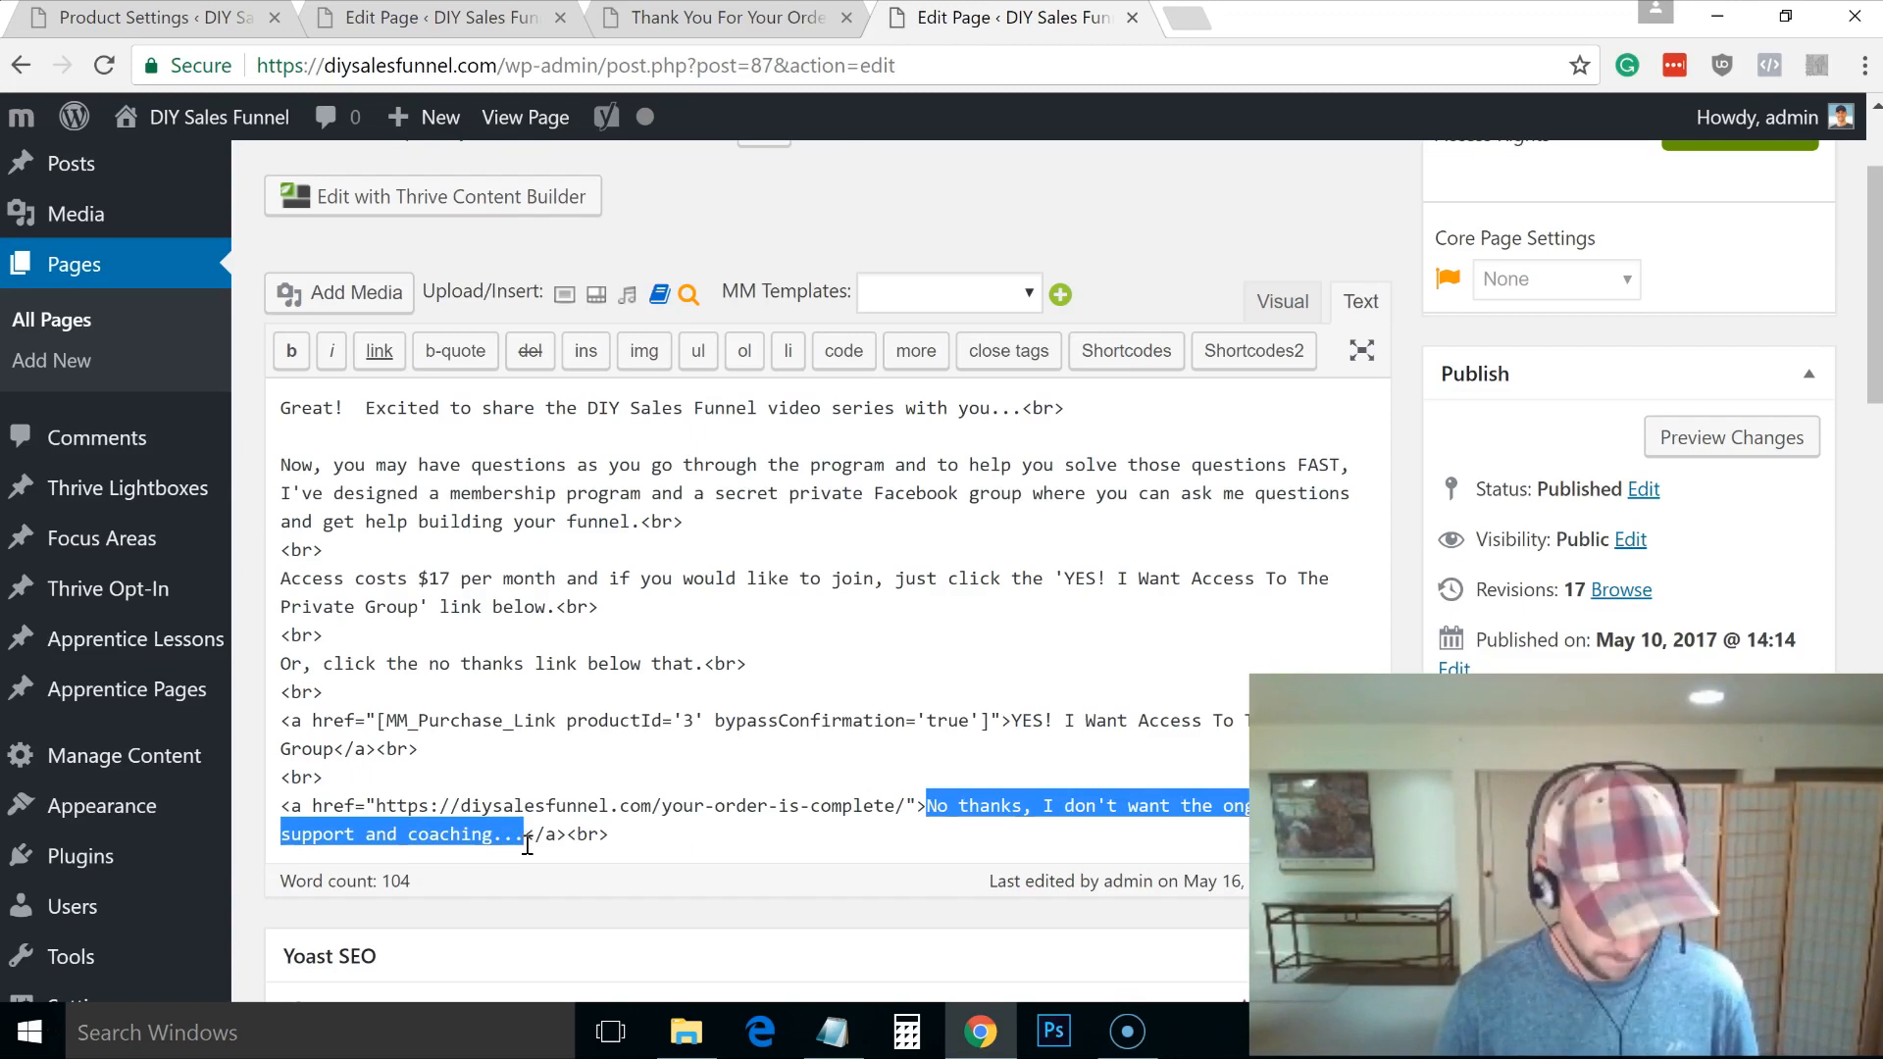
{"action": "key", "text": "alt+Tab"}
{"action": "key", "text": "alt+Tab"}
{"action": "key", "text": "alt+Tab"}
{"action": "key", "text": "alt+Tab"}
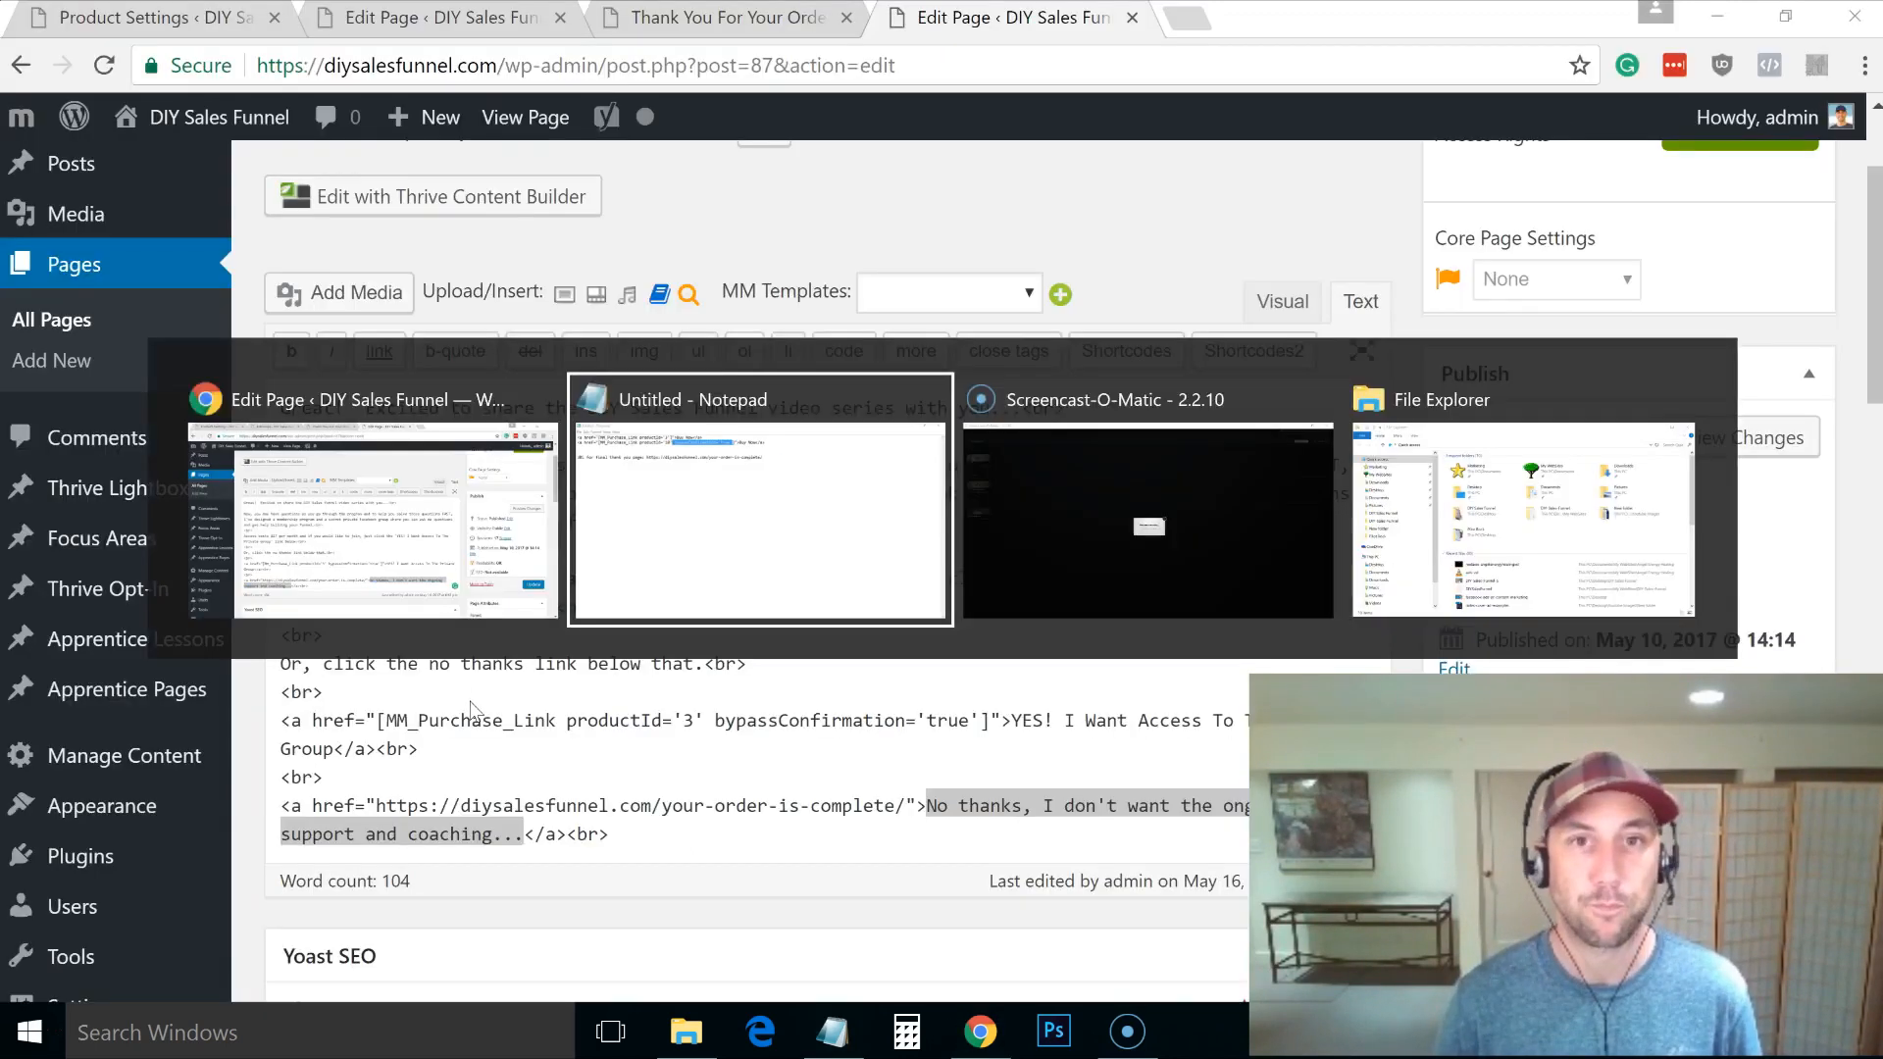
{"action": "key", "text": "Escape"}
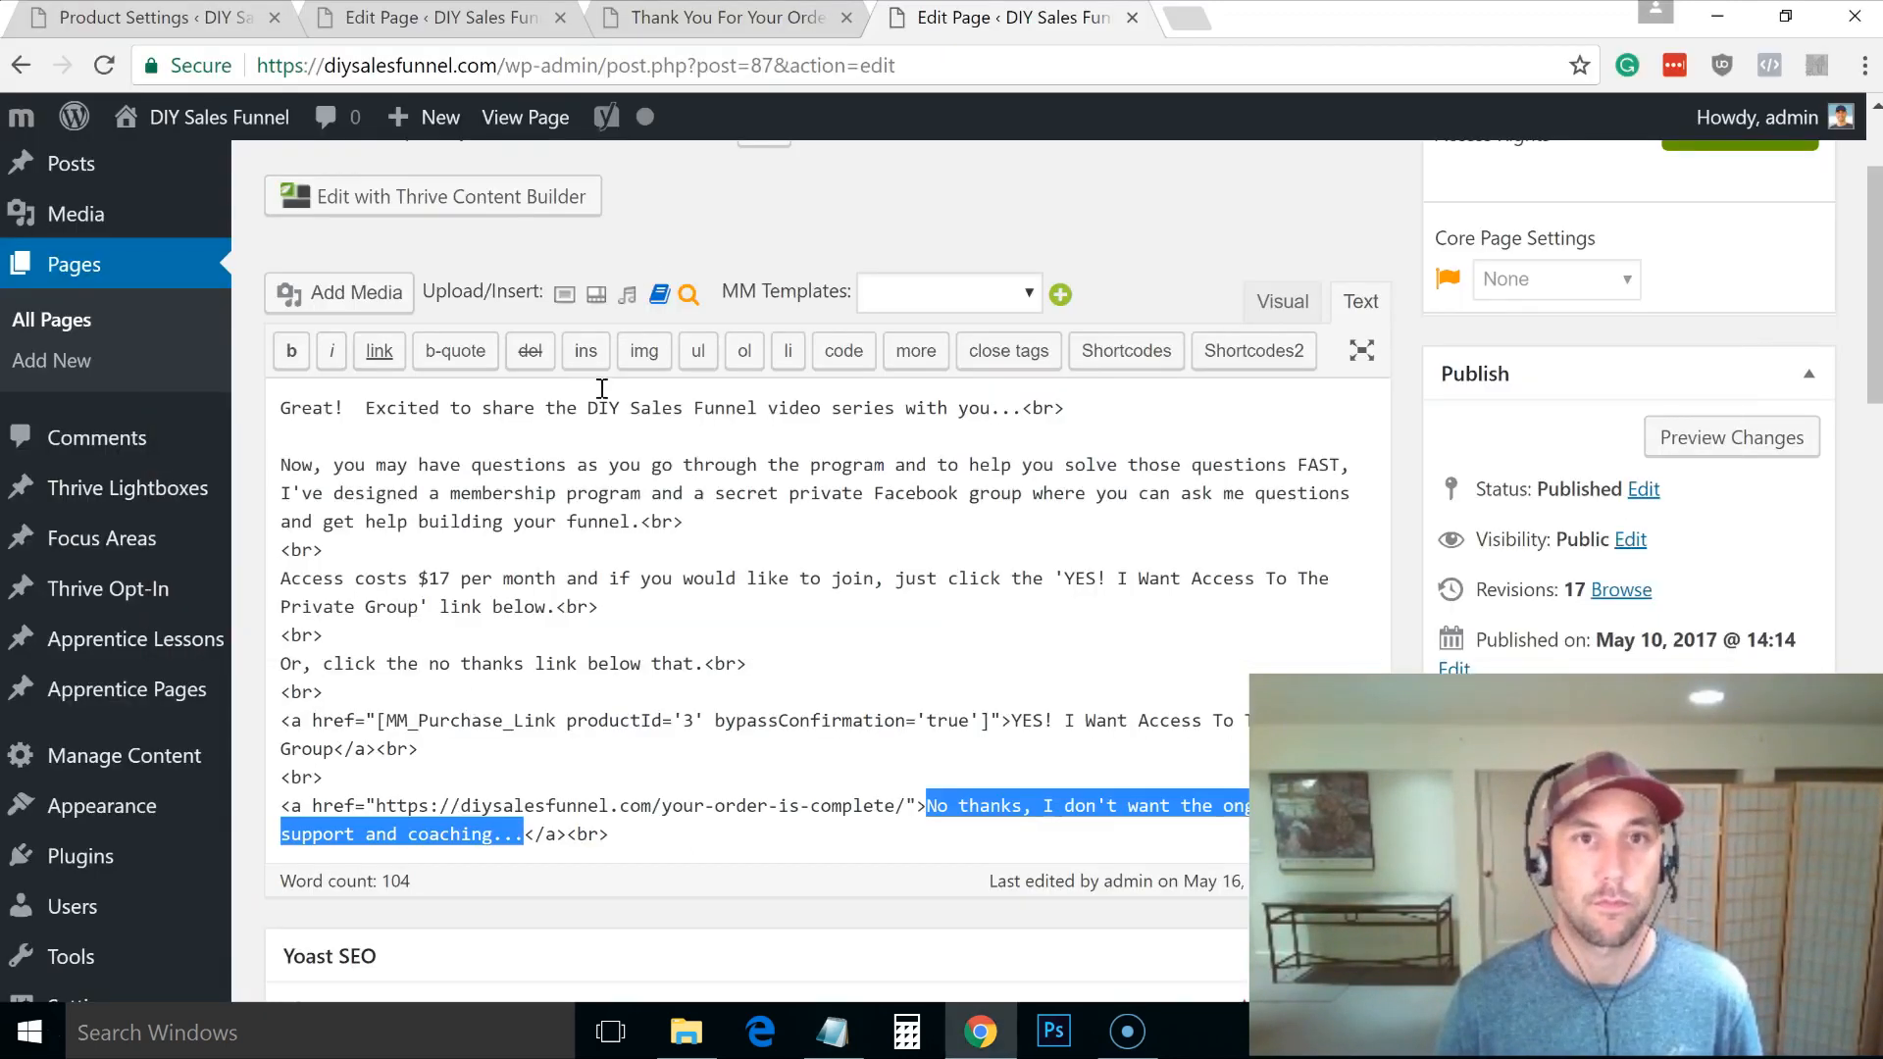
{"action": "left_click", "coordinate": [704, 31]}
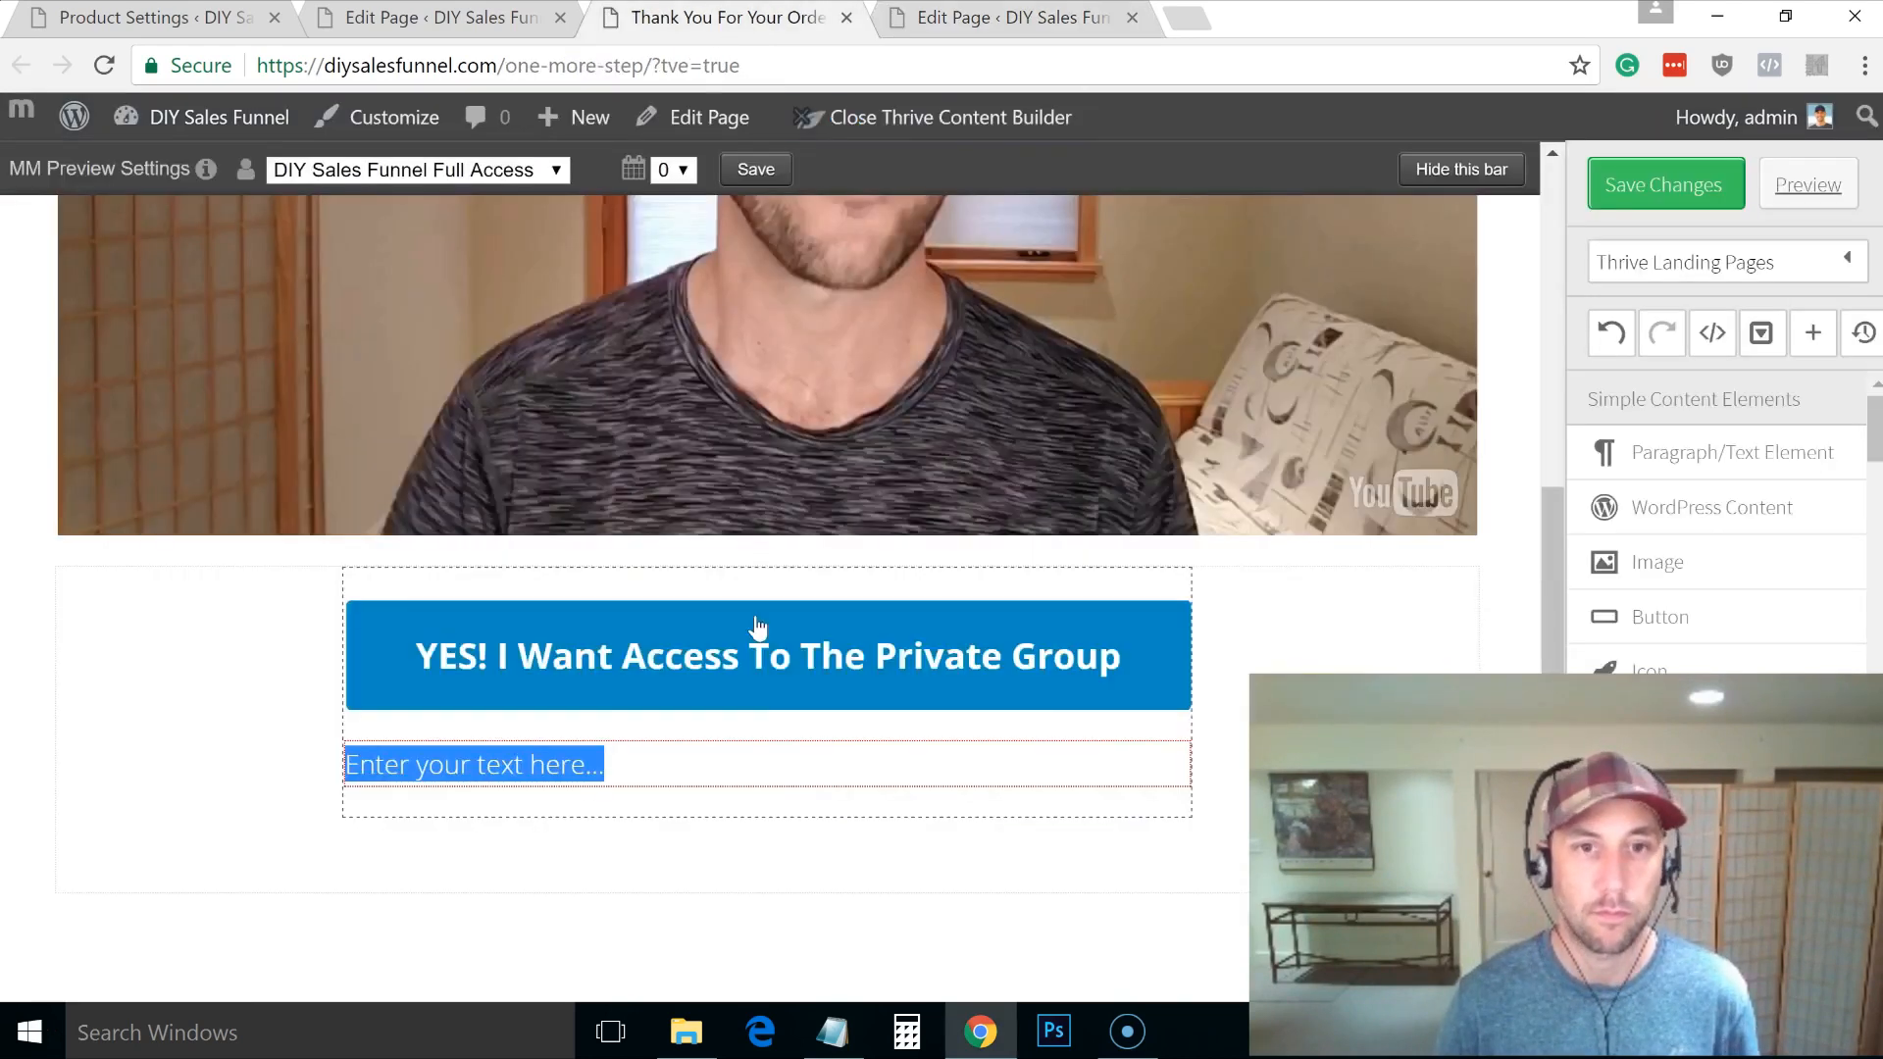
{"action": "type", "text": "No thanks, I don't want the ongoing support and coaching..."}
Step: Centre the no-thanks line and colour it black
{"action": "triple_click", "coordinate": [868, 765]}
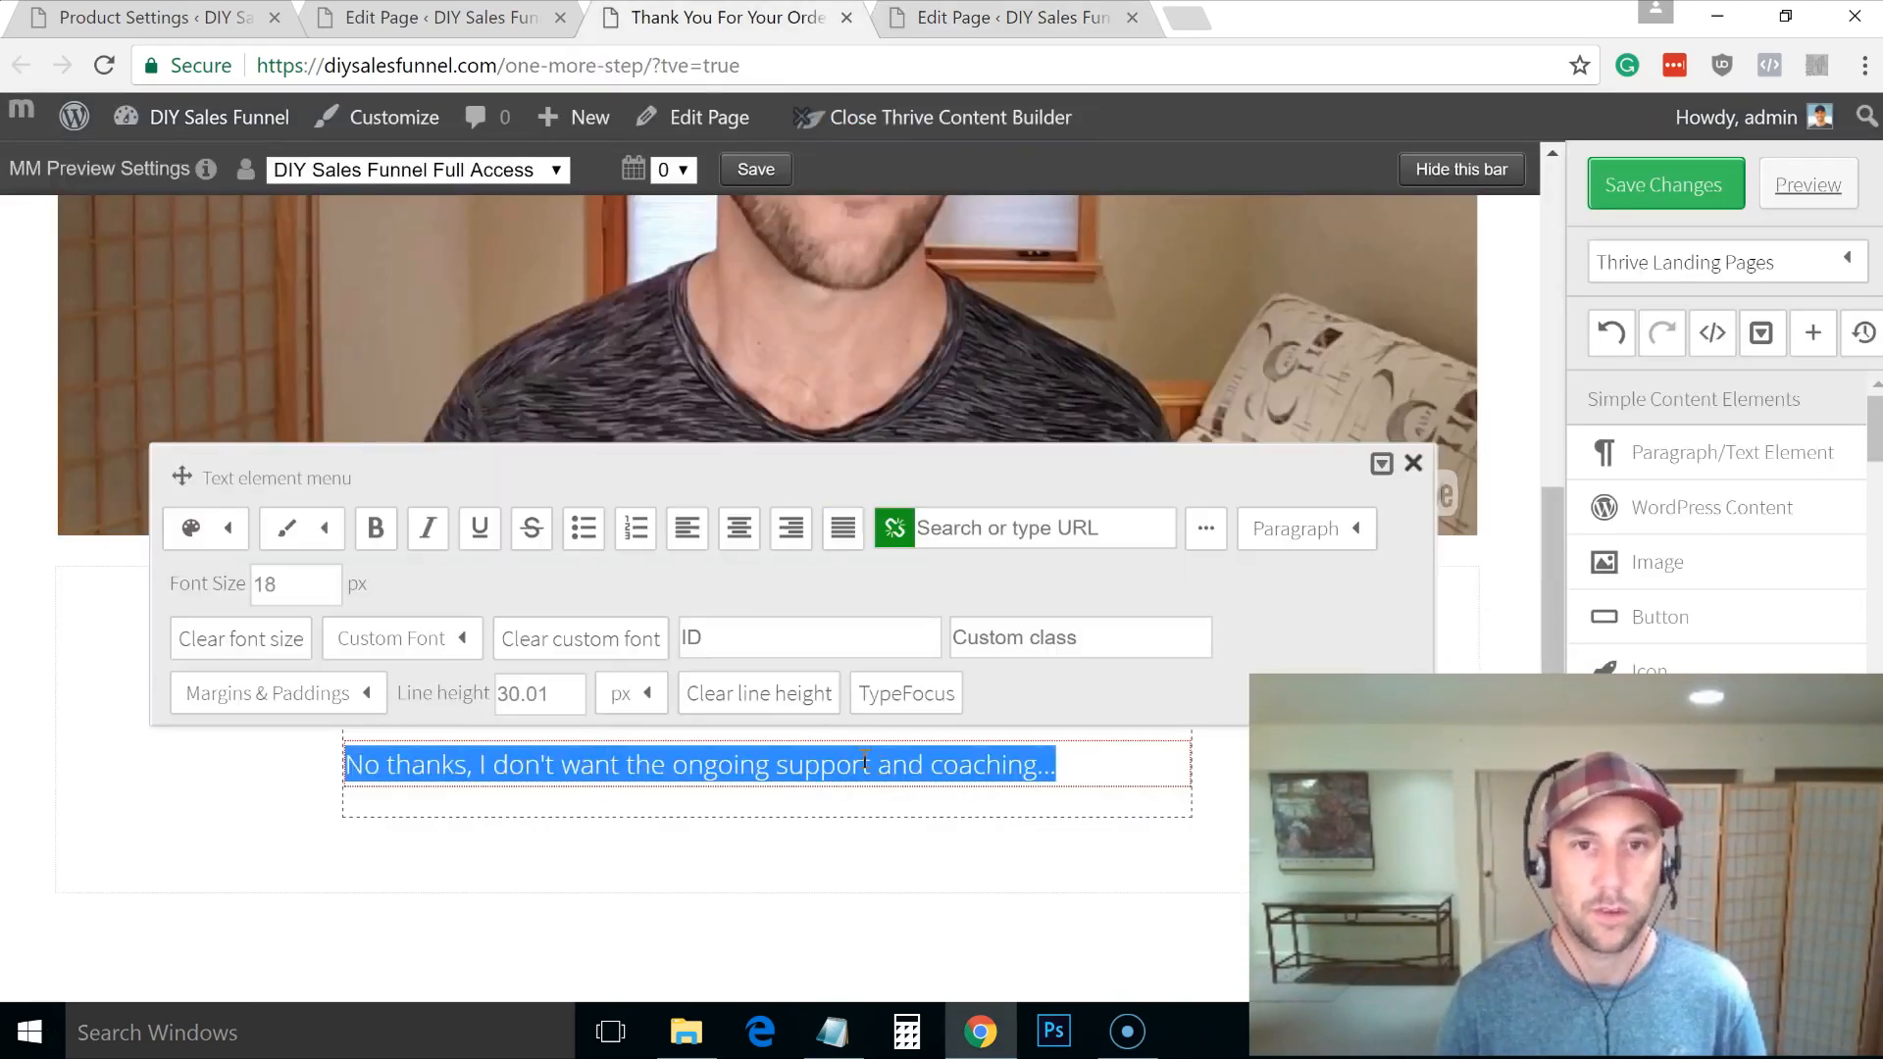
{"action": "left_click", "coordinate": [739, 528]}
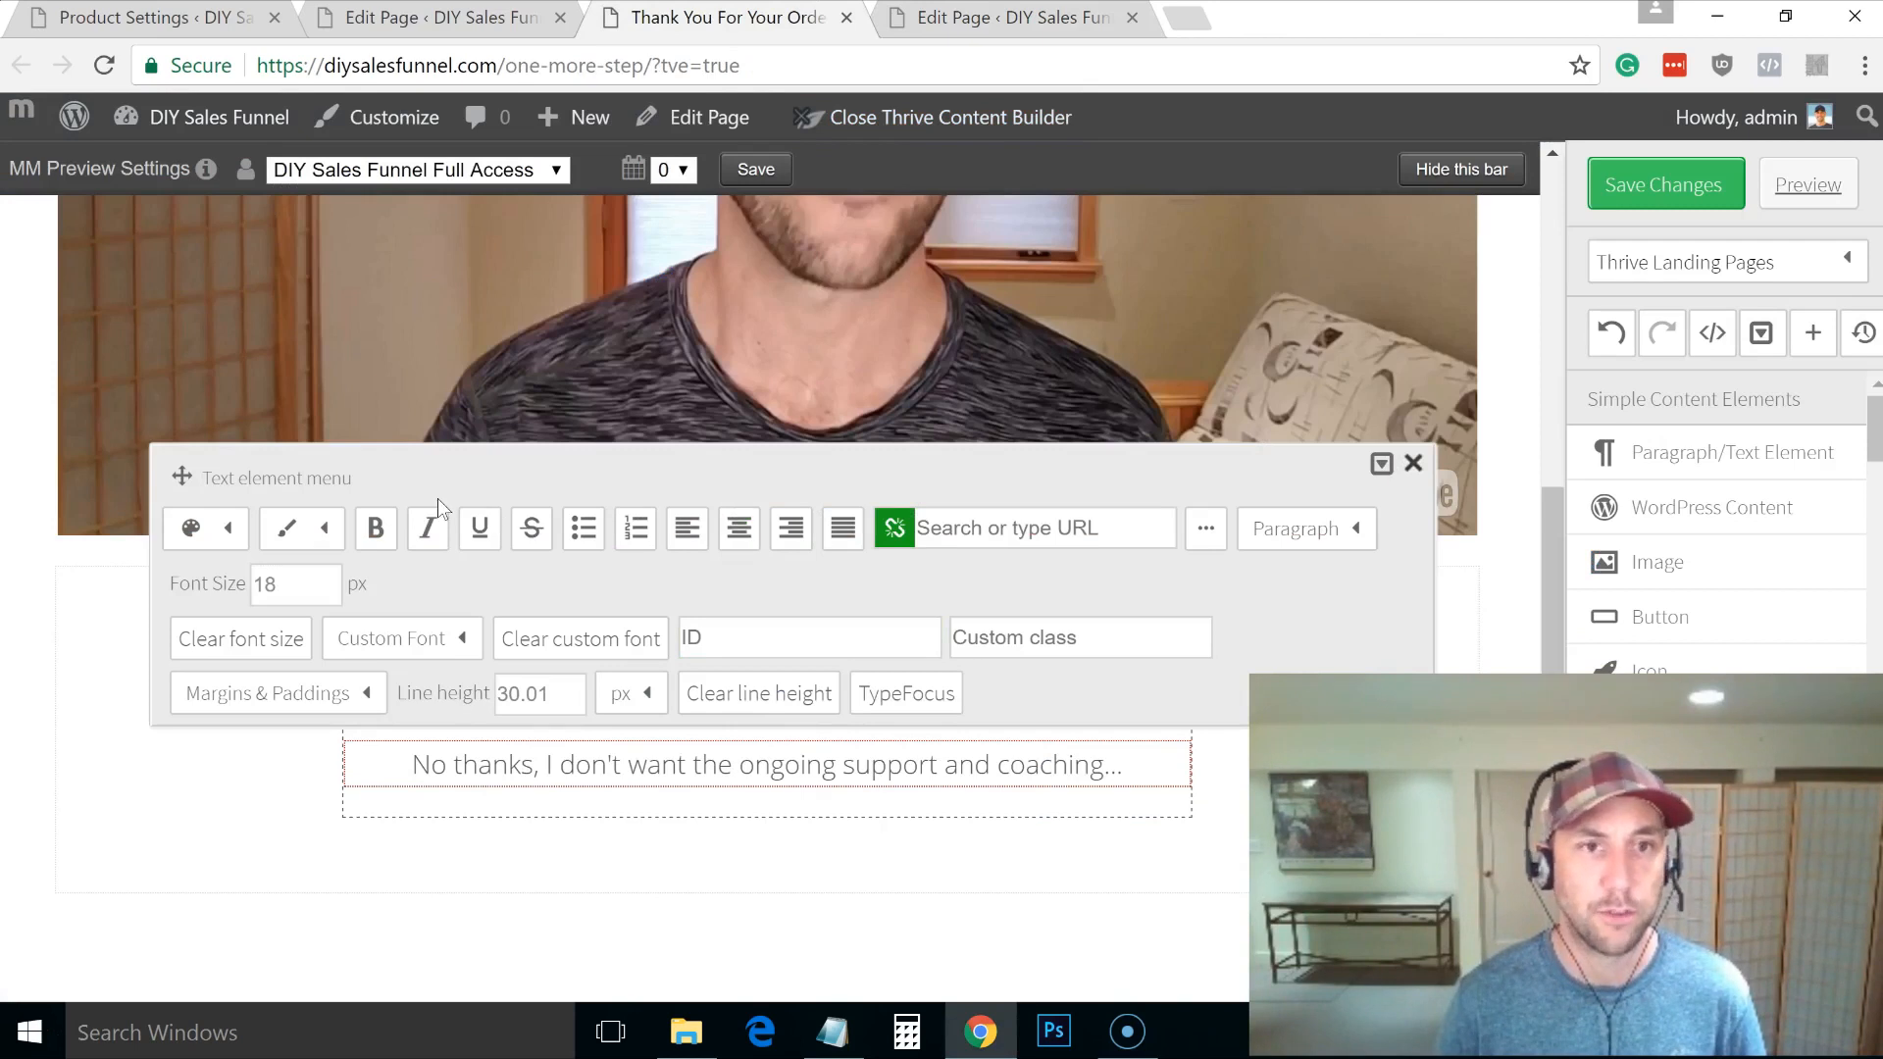
{"action": "left_click", "coordinate": [223, 530]}
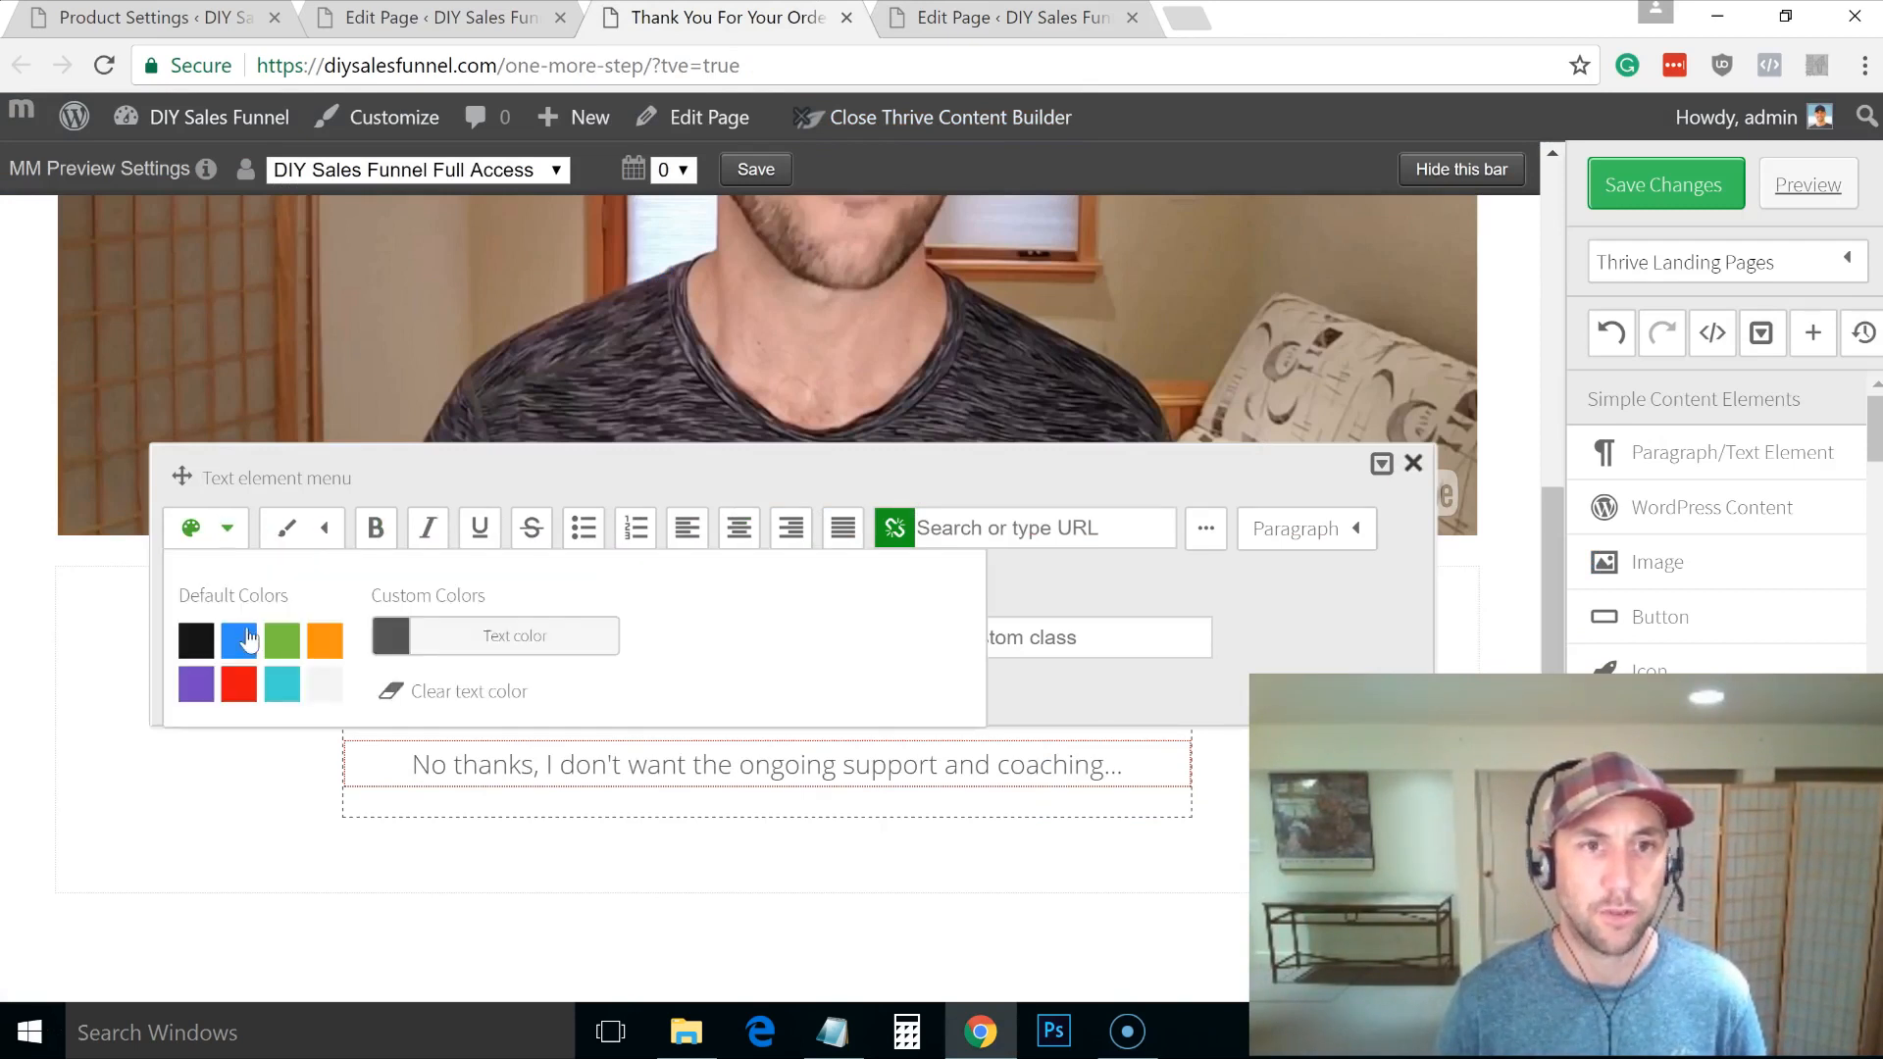
{"action": "left_click", "coordinate": [196, 641]}
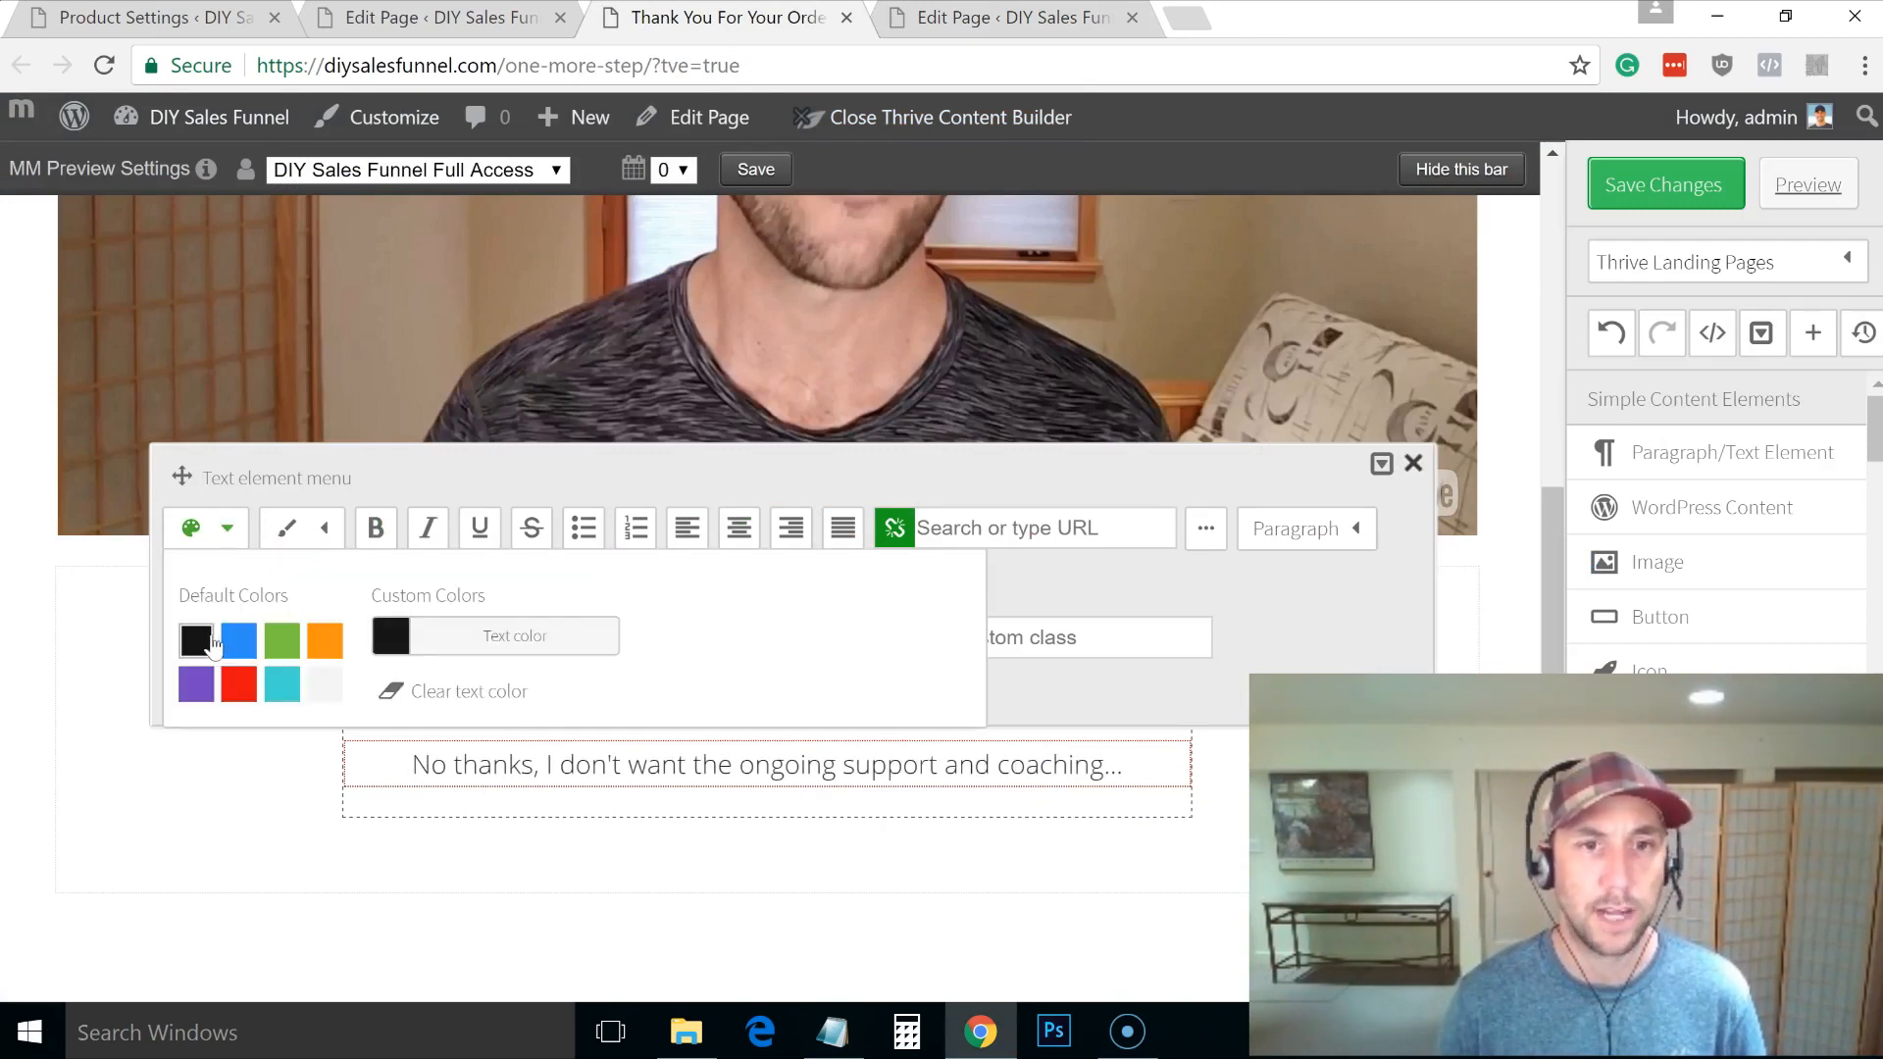
Step: Copy the your-order-is-complete URL from the page editor for the line's link
{"action": "triple_click", "coordinate": [470, 766]}
{"action": "left_click", "coordinate": [1003, 528]}
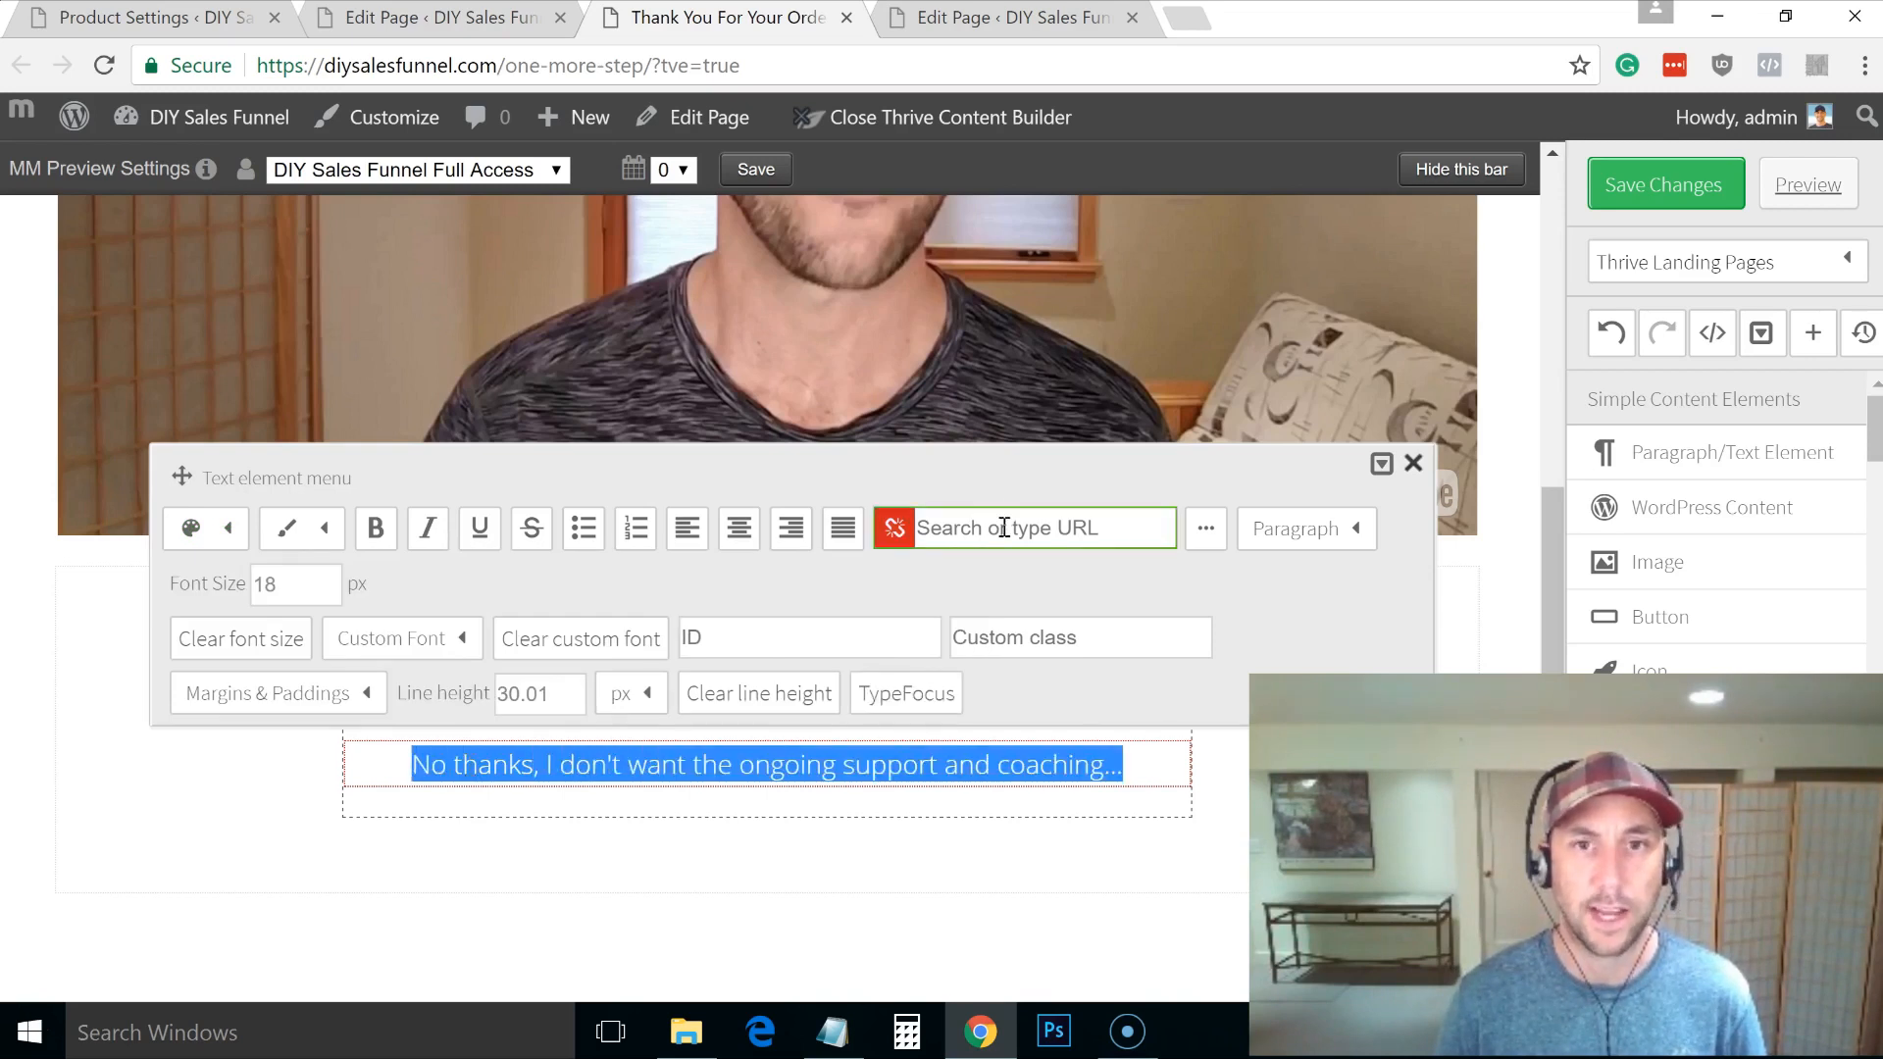
{"action": "key", "text": "alt+Tab"}
{"action": "key", "text": "alt+Tab"}
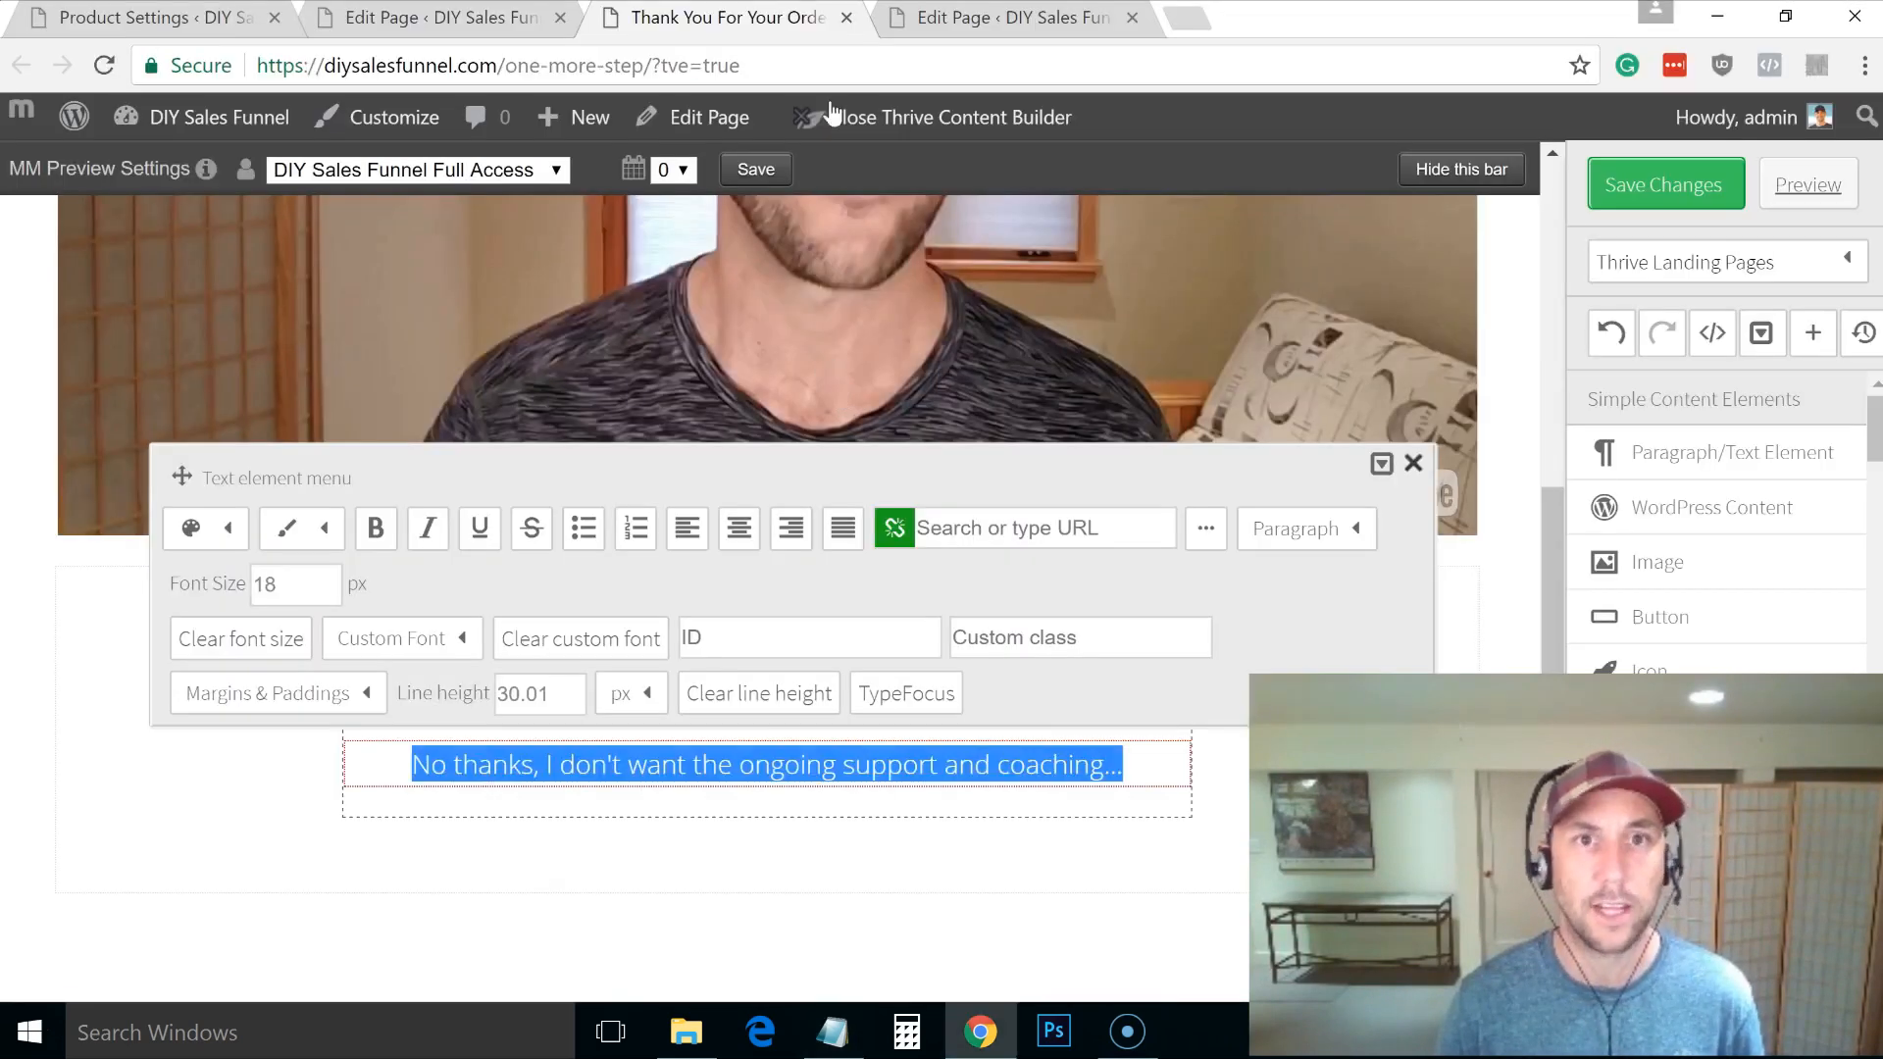
{"action": "left_click", "coordinate": [954, 22]}
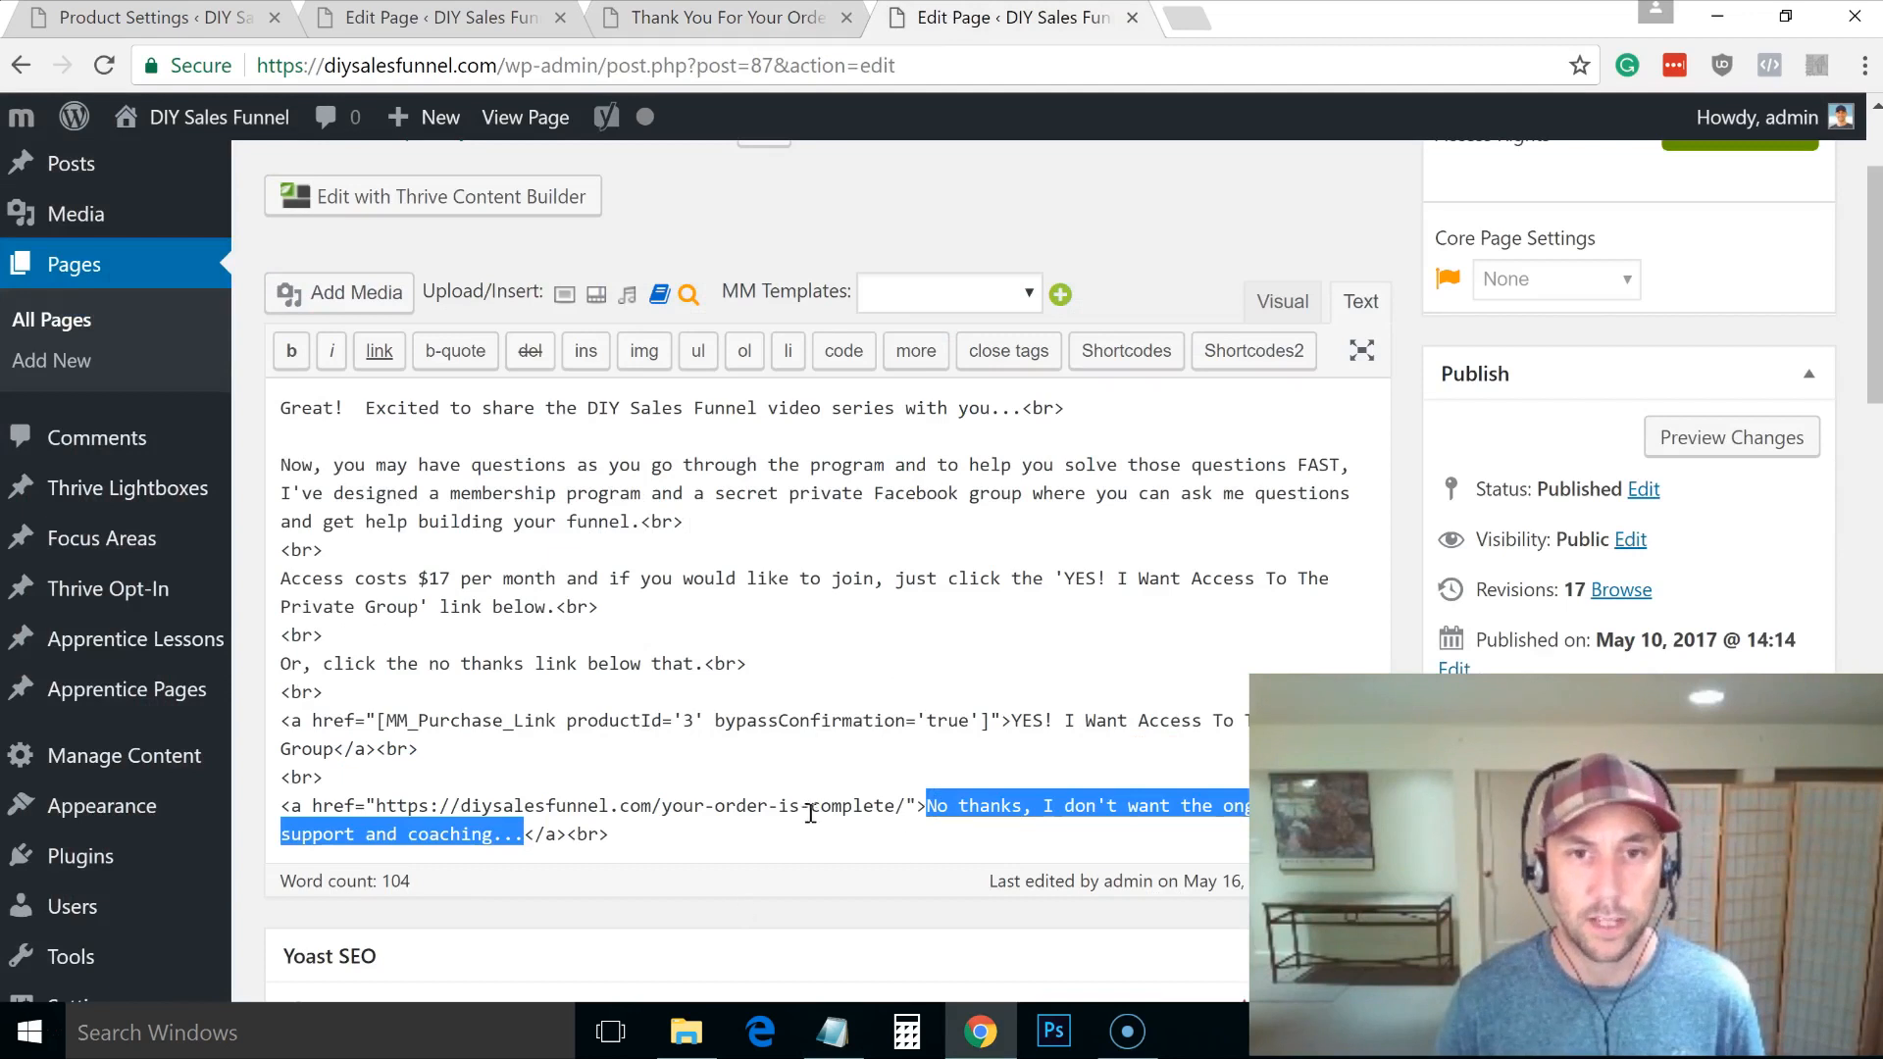
{"action": "left_click_drag", "start_coordinate": [896, 805], "coordinate": [693, 802]}
{"action": "left_click_drag", "start_coordinate": [906, 805], "coordinate": [376, 820]}
{"action": "key", "text": "alt+Tab"}
{"action": "key", "text": "alt+Tab"}
{"action": "left_click", "coordinate": [706, 18]}
Step: Link the no-thanks line to the order-complete URL and save the page
{"action": "left_click", "coordinate": [971, 530]}
{"action": "left_click", "coordinate": [981, 883]}
{"action": "left_click", "coordinate": [882, 766]}
{"action": "left_click", "coordinate": [1051, 531]}
{"action": "key", "text": "ctrl+v"}
{"action": "left_click", "coordinate": [1343, 589]}
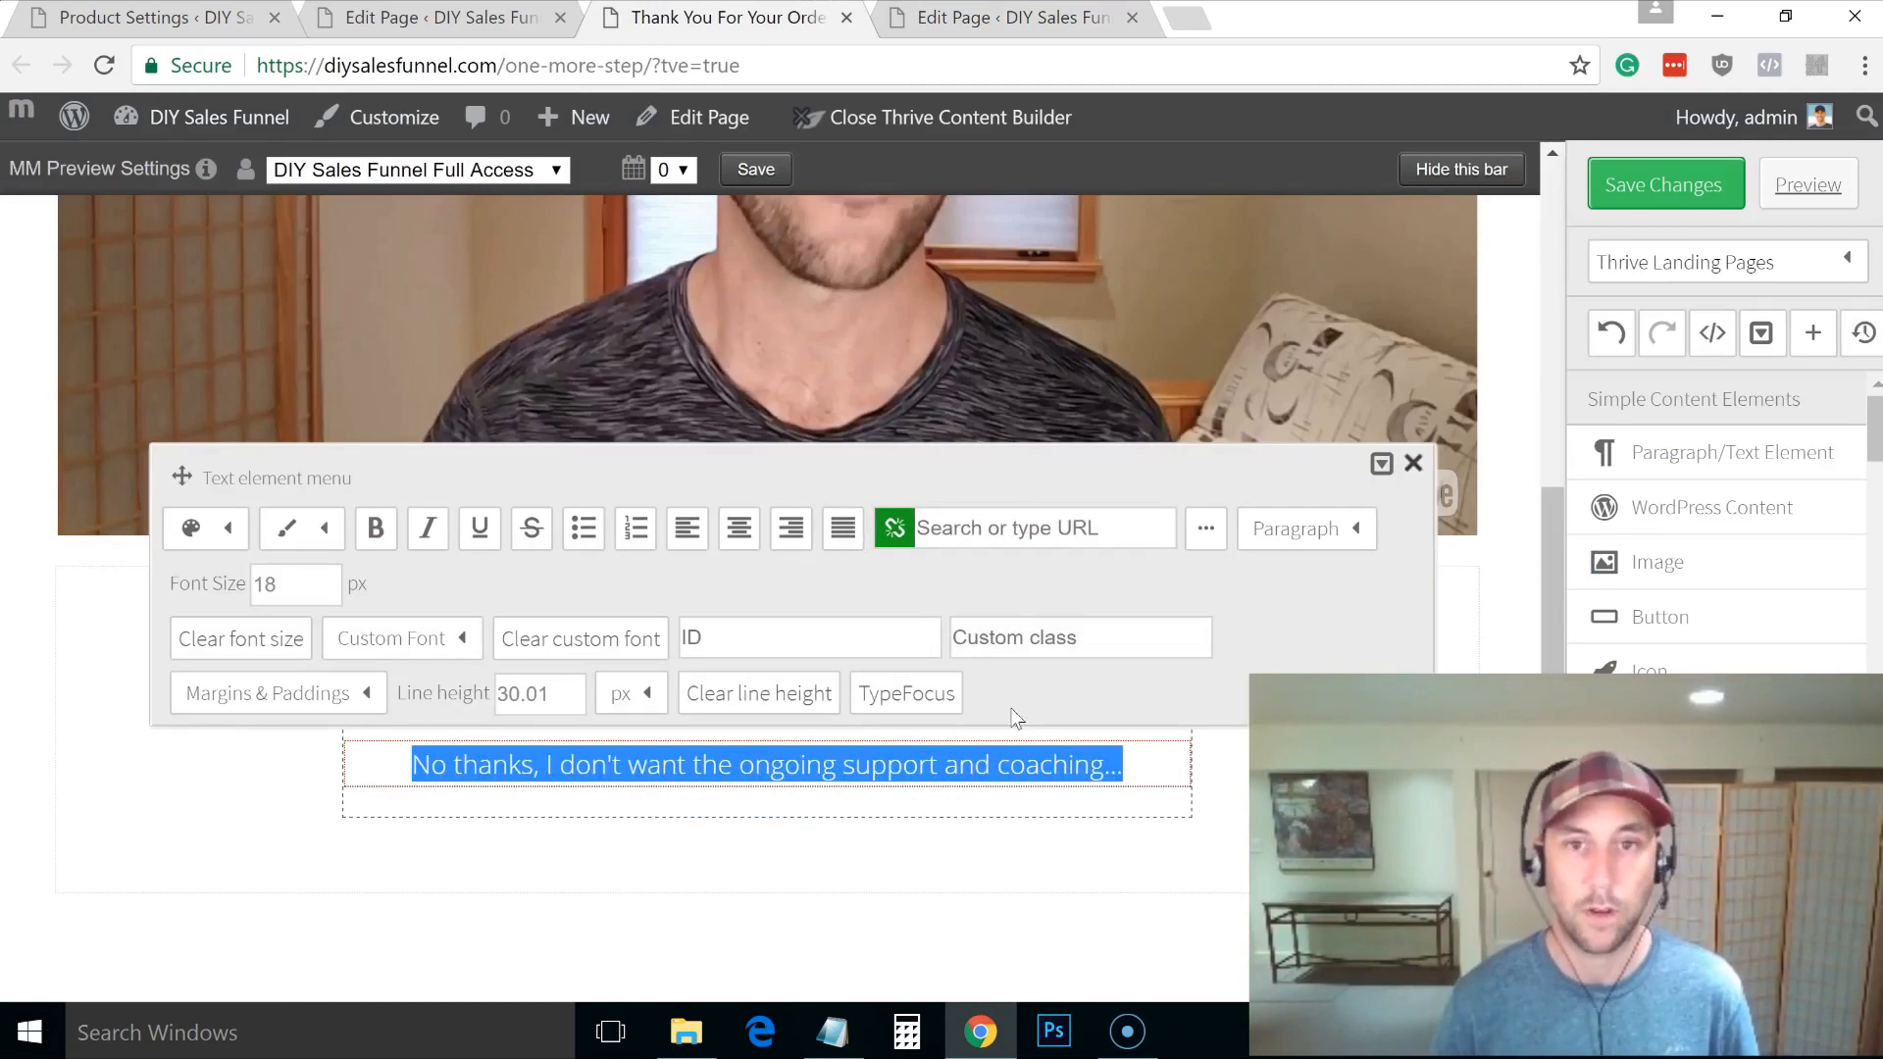
{"action": "left_click", "coordinate": [975, 526]}
{"action": "key", "text": "ctrl+v"}
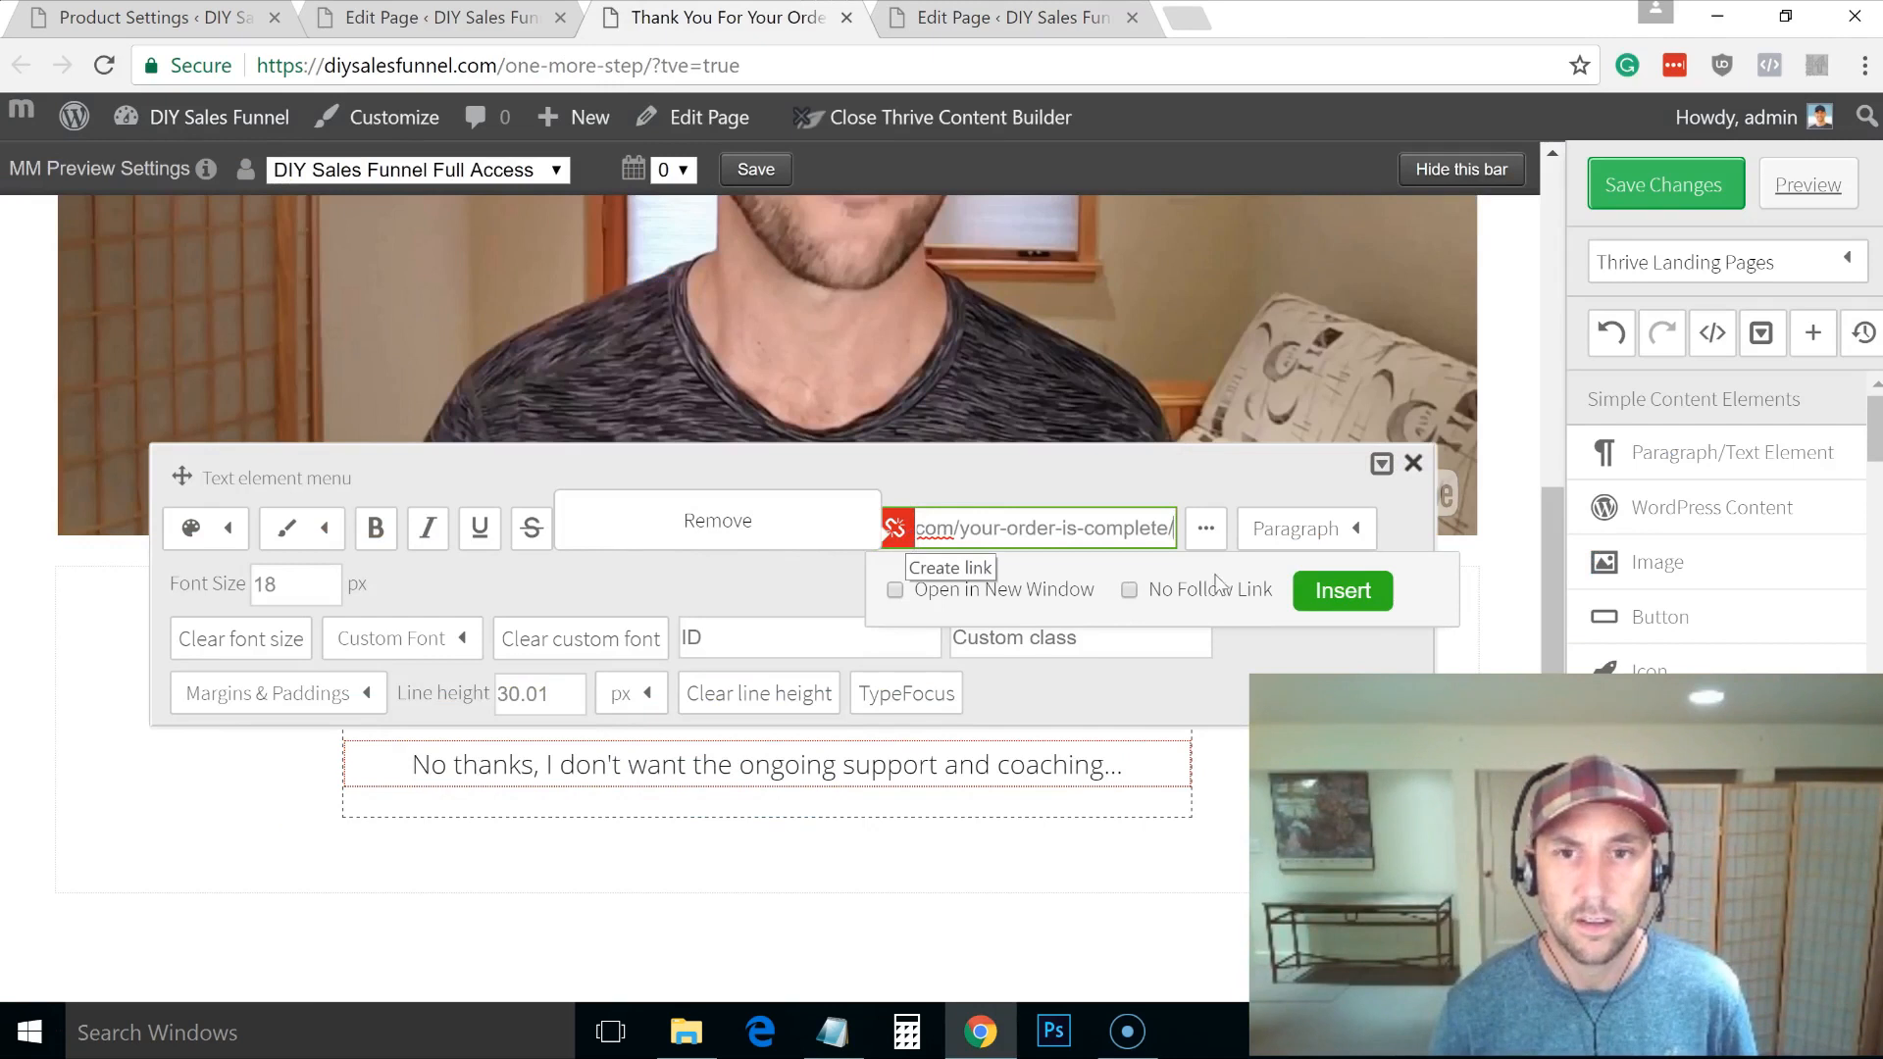
{"action": "left_click", "coordinate": [1353, 593]}
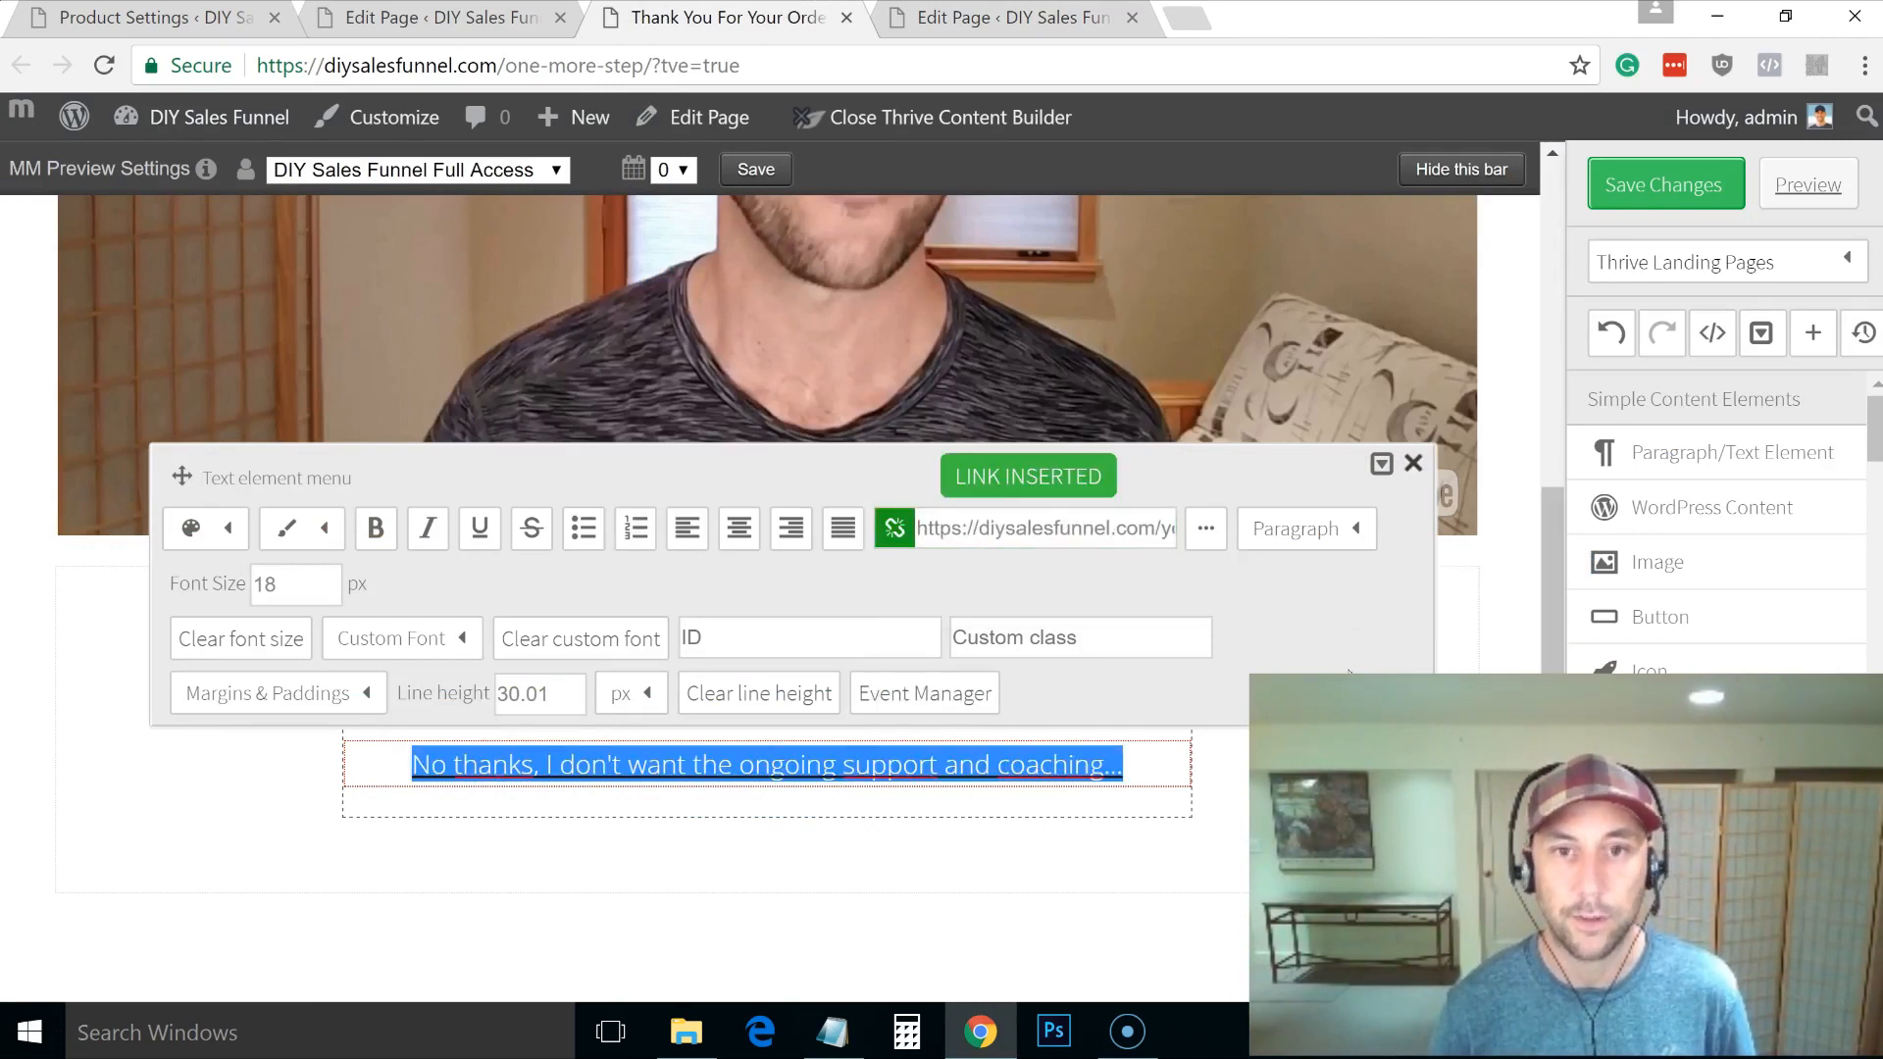
{"action": "left_click", "coordinate": [1358, 819]}
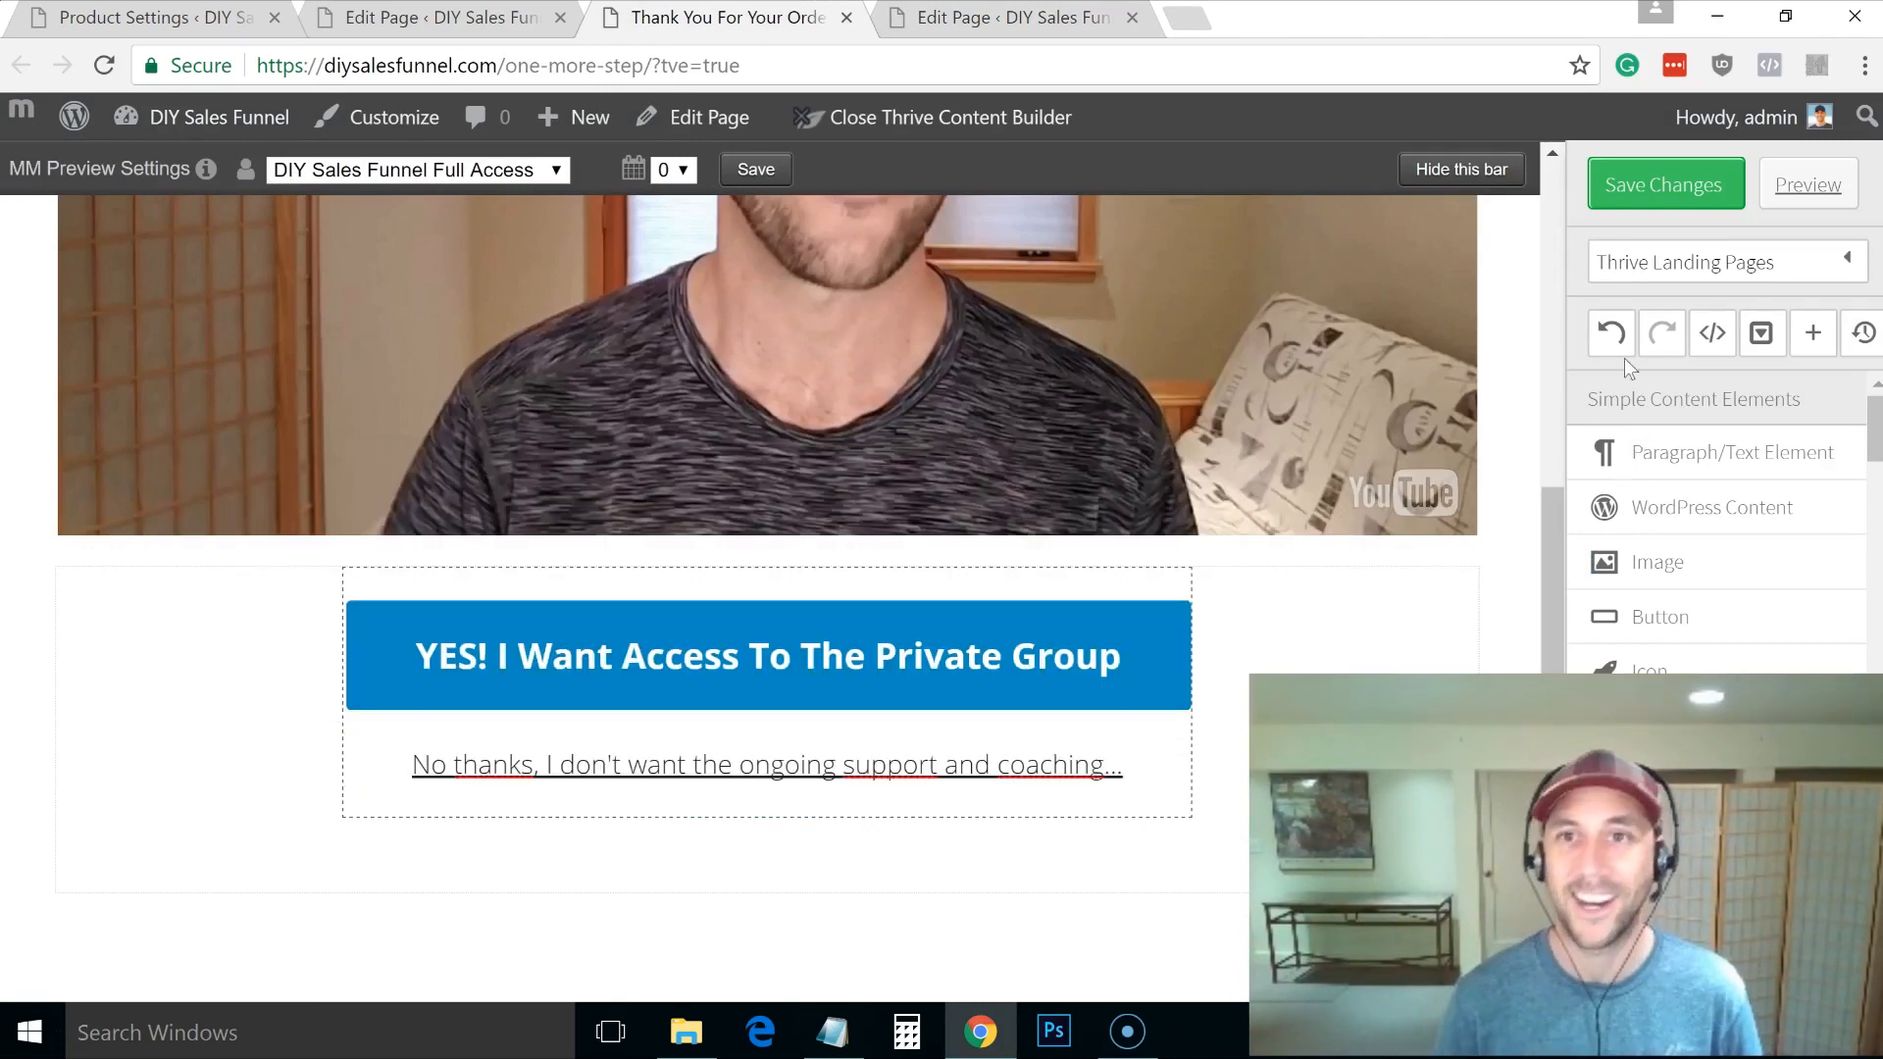
{"action": "left_click", "coordinate": [1643, 196]}
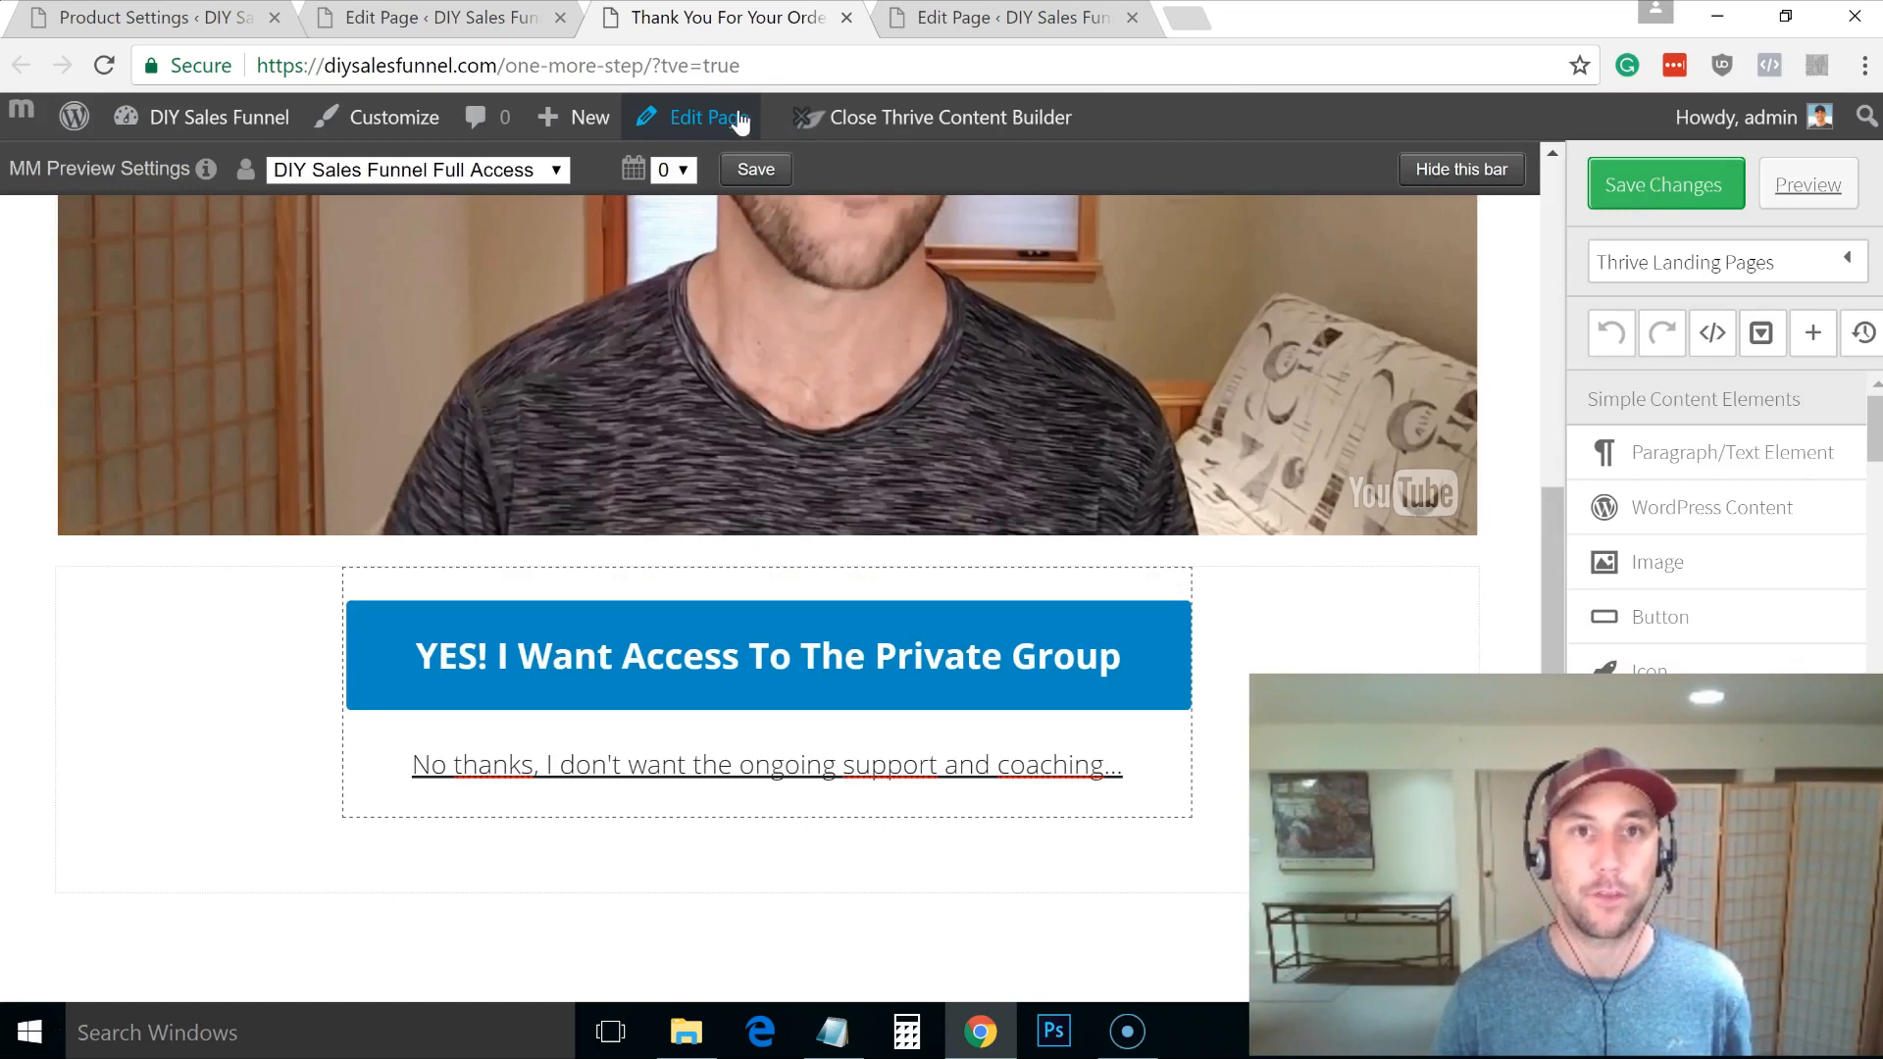
{"action": "left_click", "coordinate": [1849, 193]}
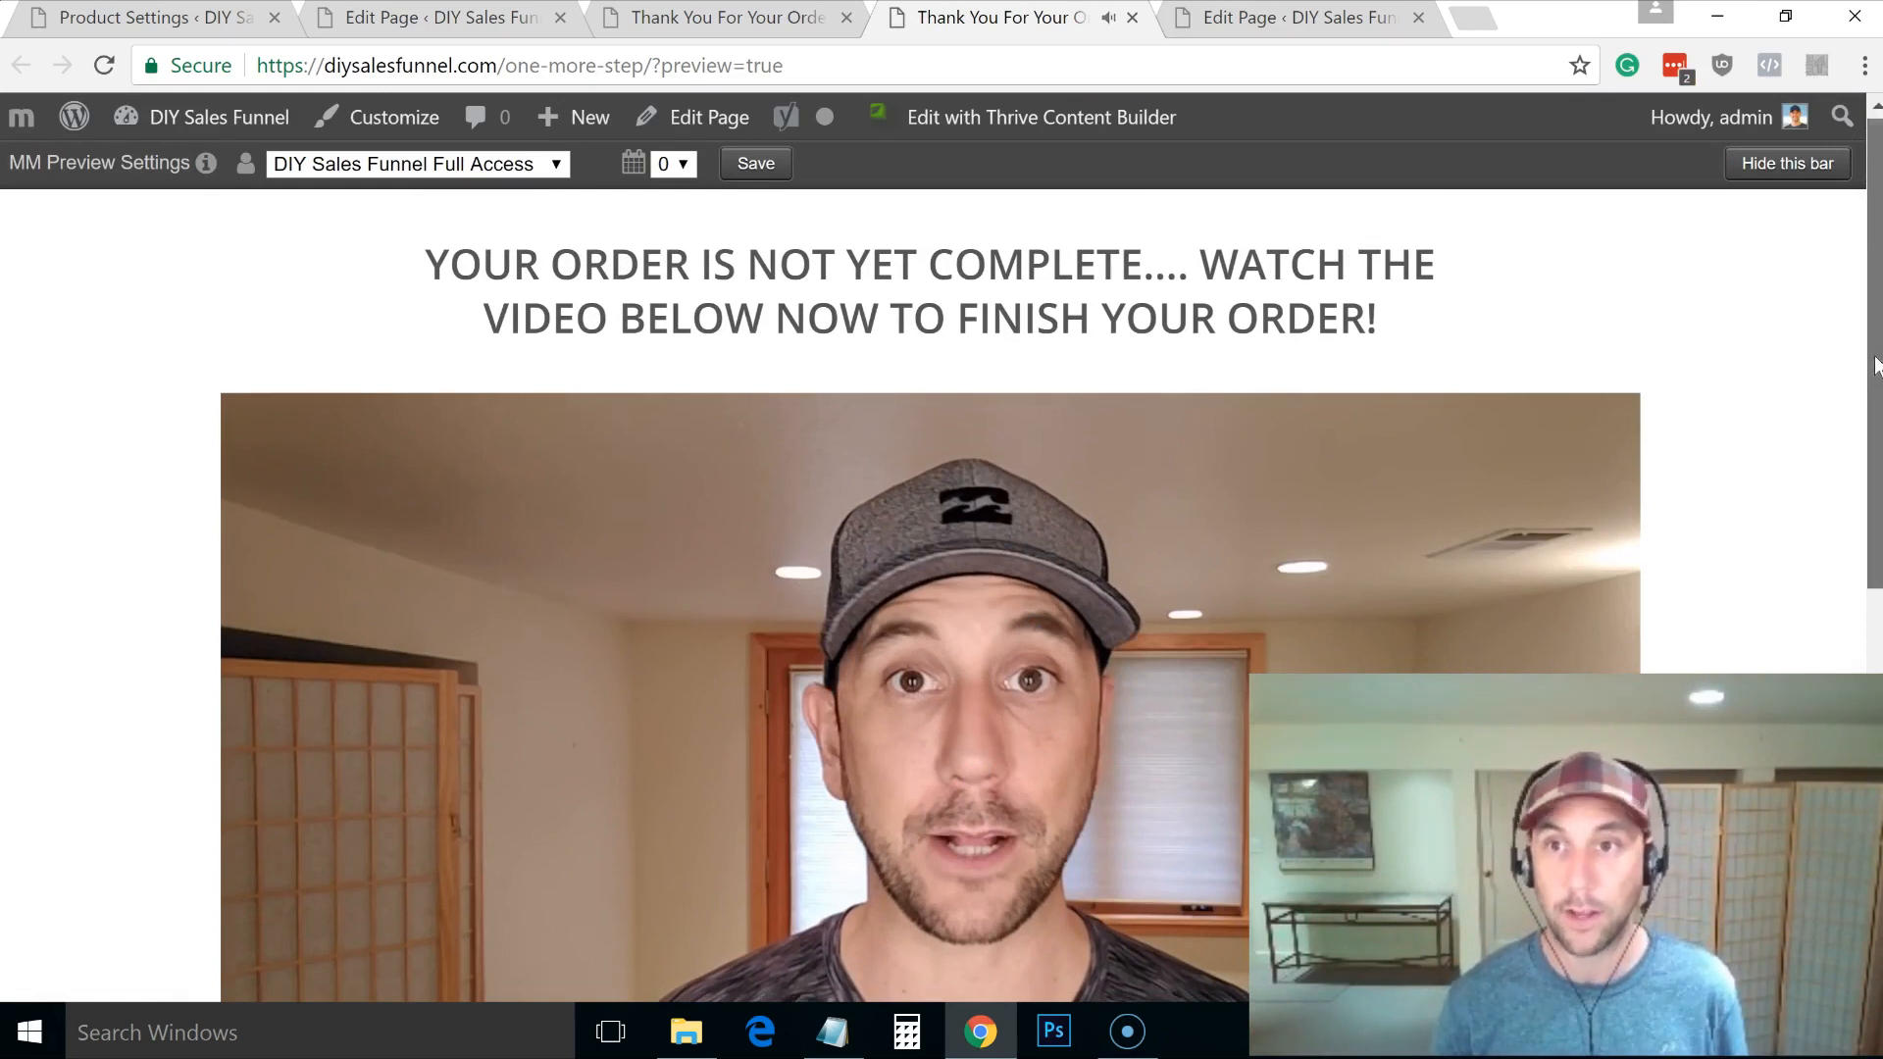
{"action": "scroll", "coordinate": [1867, 376], "scroll_direction": "down", "scroll_amount": 1}
{"action": "scroll", "coordinate": [1859, 363], "scroll_direction": "up", "scroll_amount": 1}
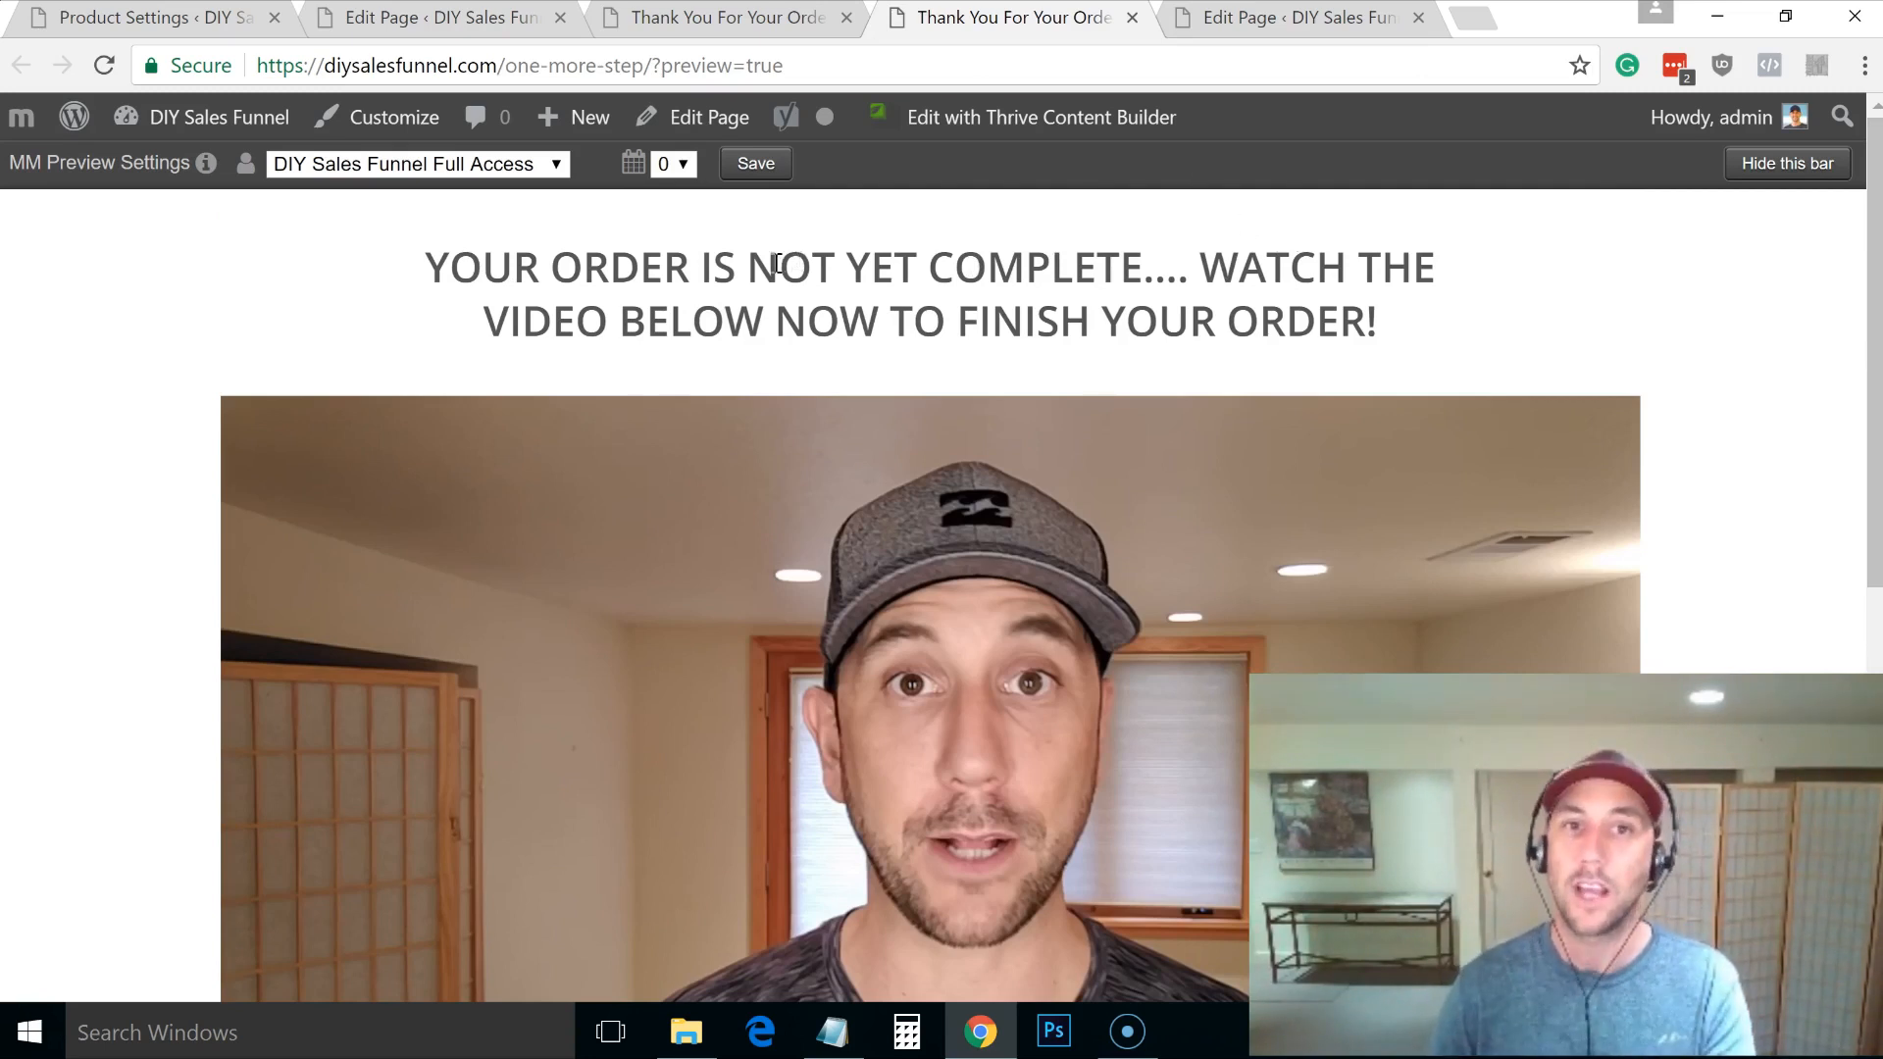
{"action": "left_click_drag", "start_coordinate": [749, 267], "coordinate": [1143, 271]}
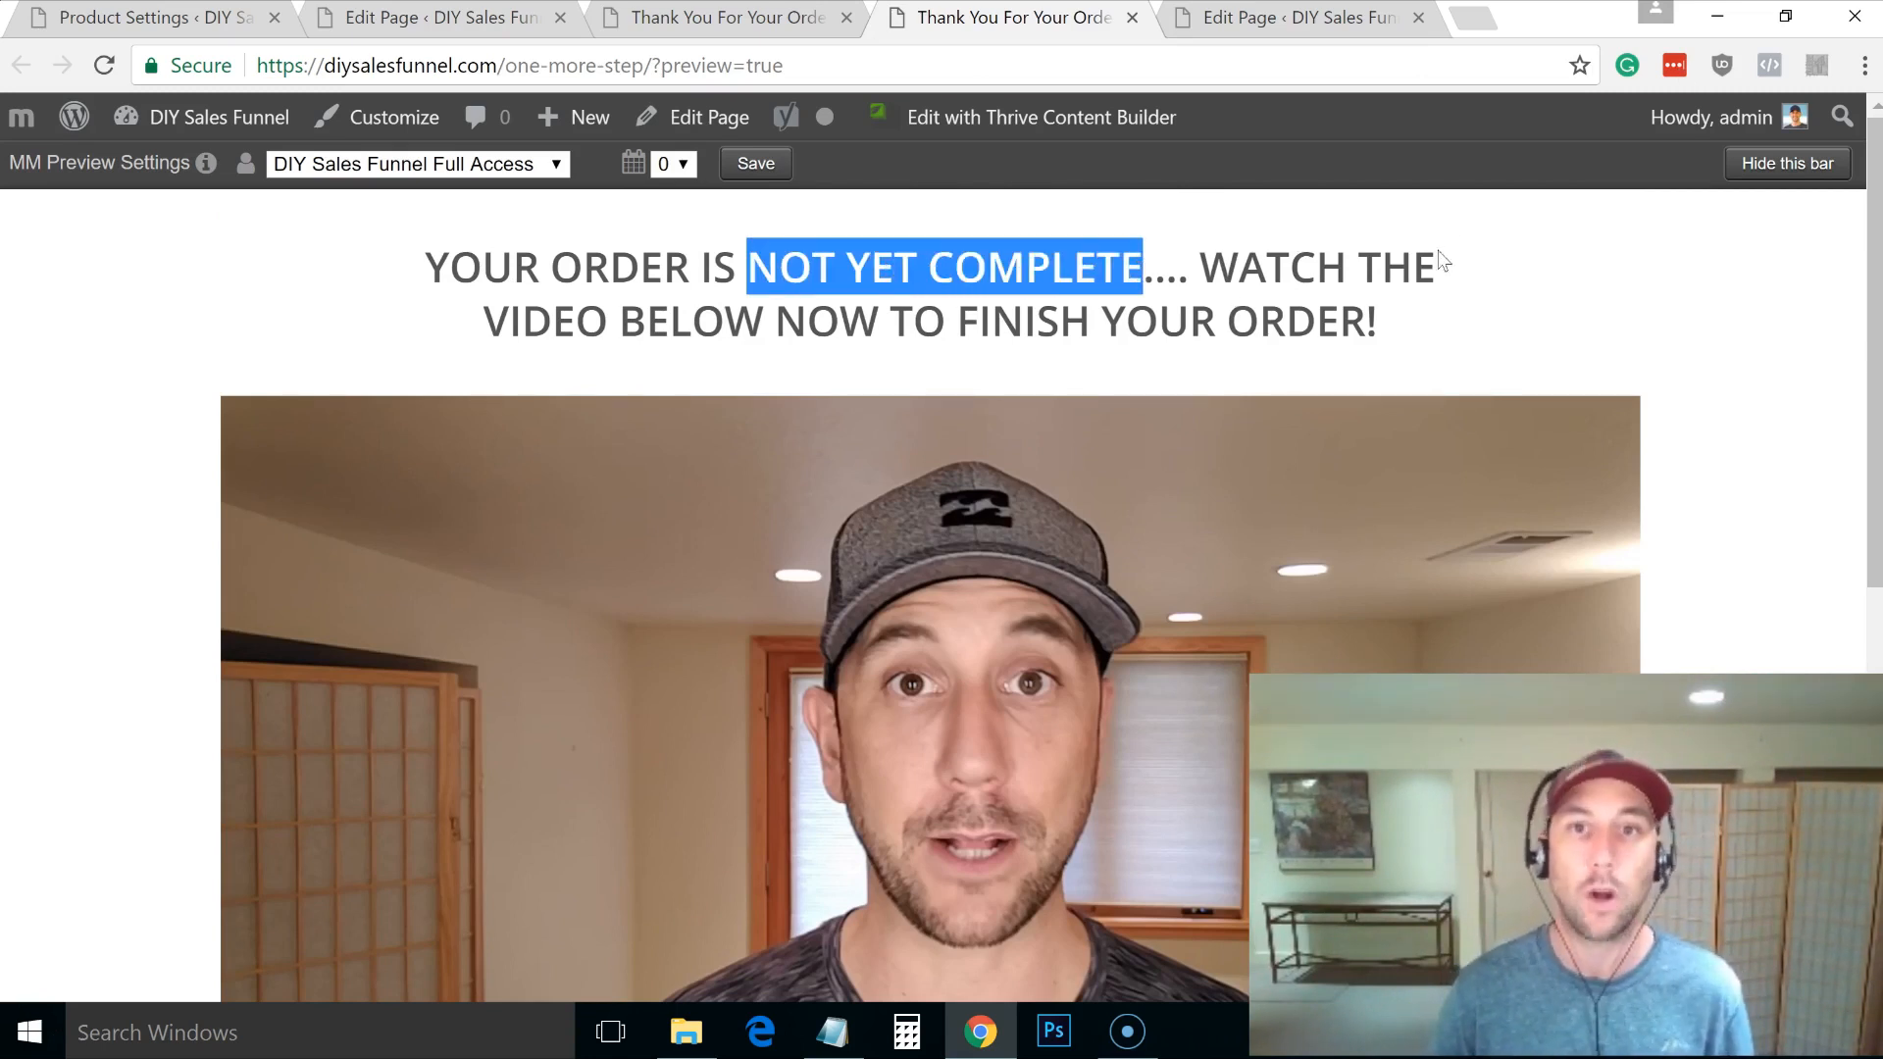
{"action": "left_click_drag", "start_coordinate": [1874, 239], "coordinate": [1814, 565]}
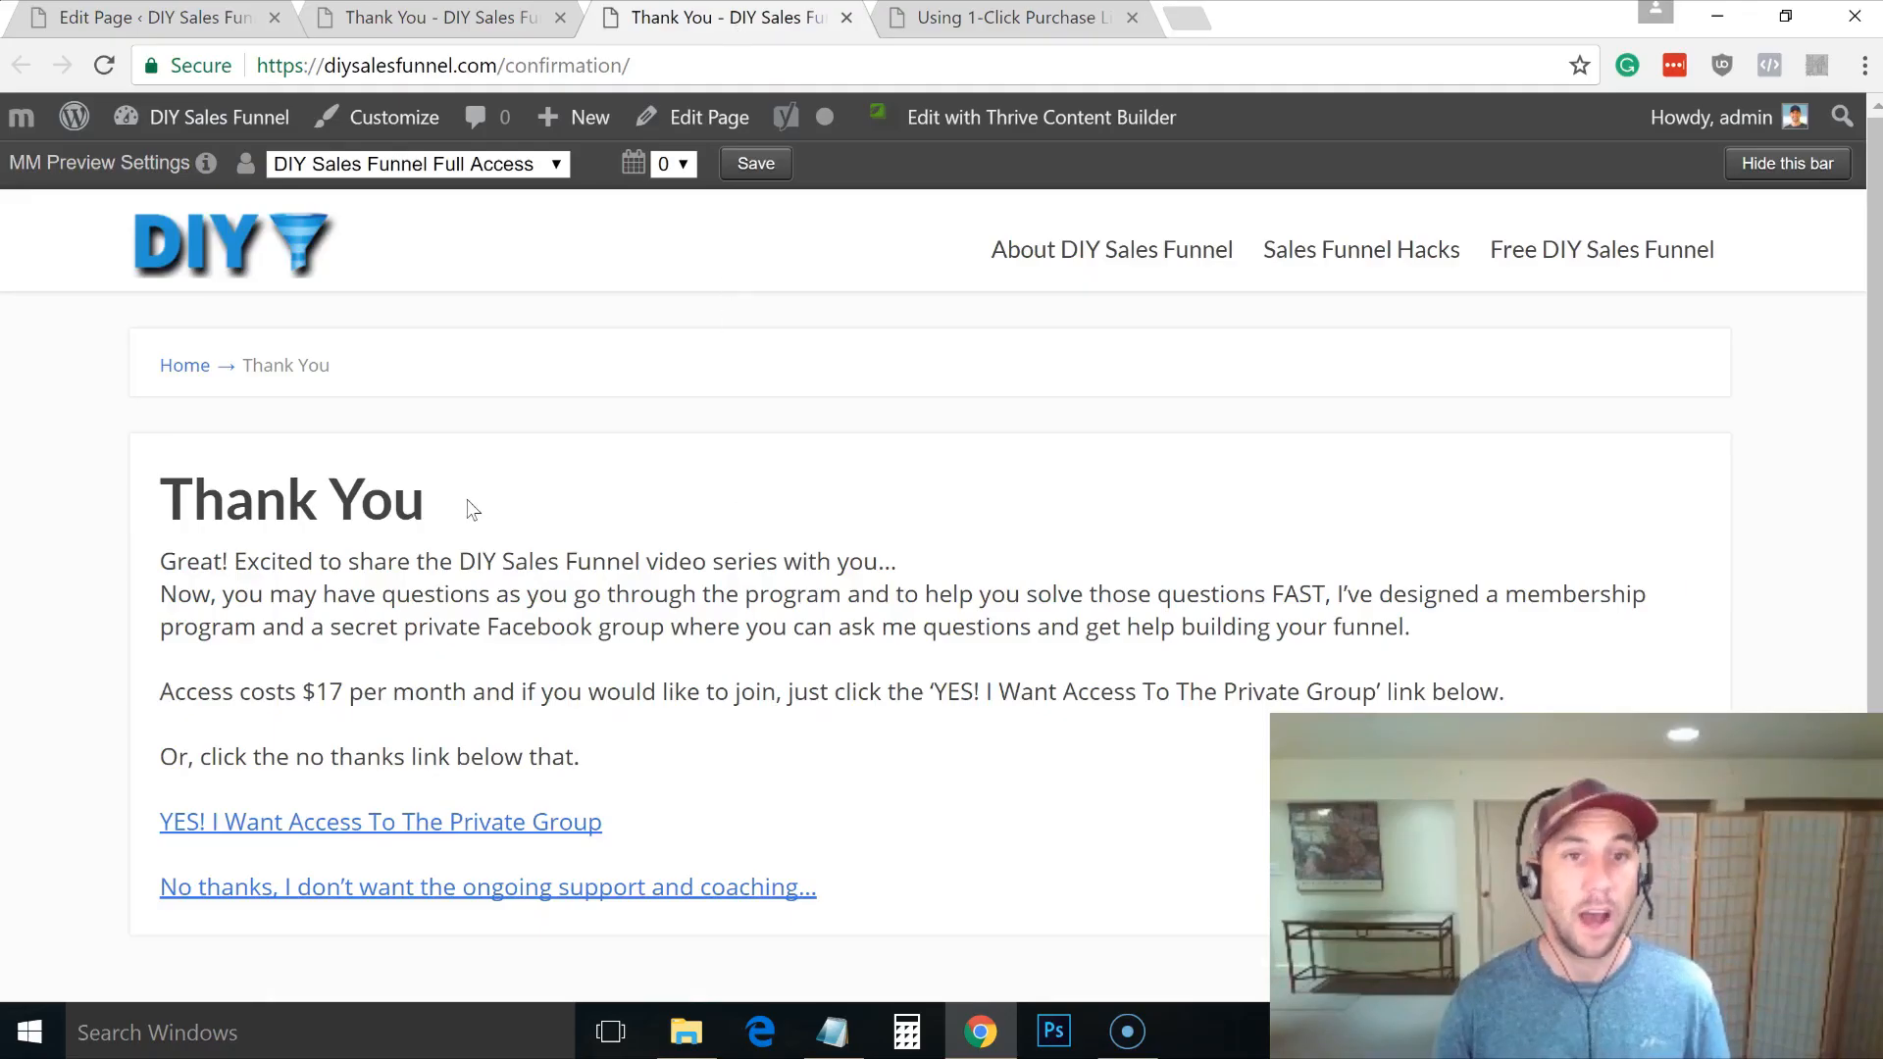
Step: Highlight the first line of the Thank You confirmation text, then clear the highlight
{"action": "mouse_move", "coordinate": [163, 562]}
{"action": "left_mouse_down"}
{"action": "mouse_move", "coordinate": [568, 547]}
{"action": "mouse_move", "coordinate": [169, 561]}
{"action": "left_mouse_up"}
{"action": "left_click_drag", "start_coordinate": [928, 533], "coordinate": [932, 554]}
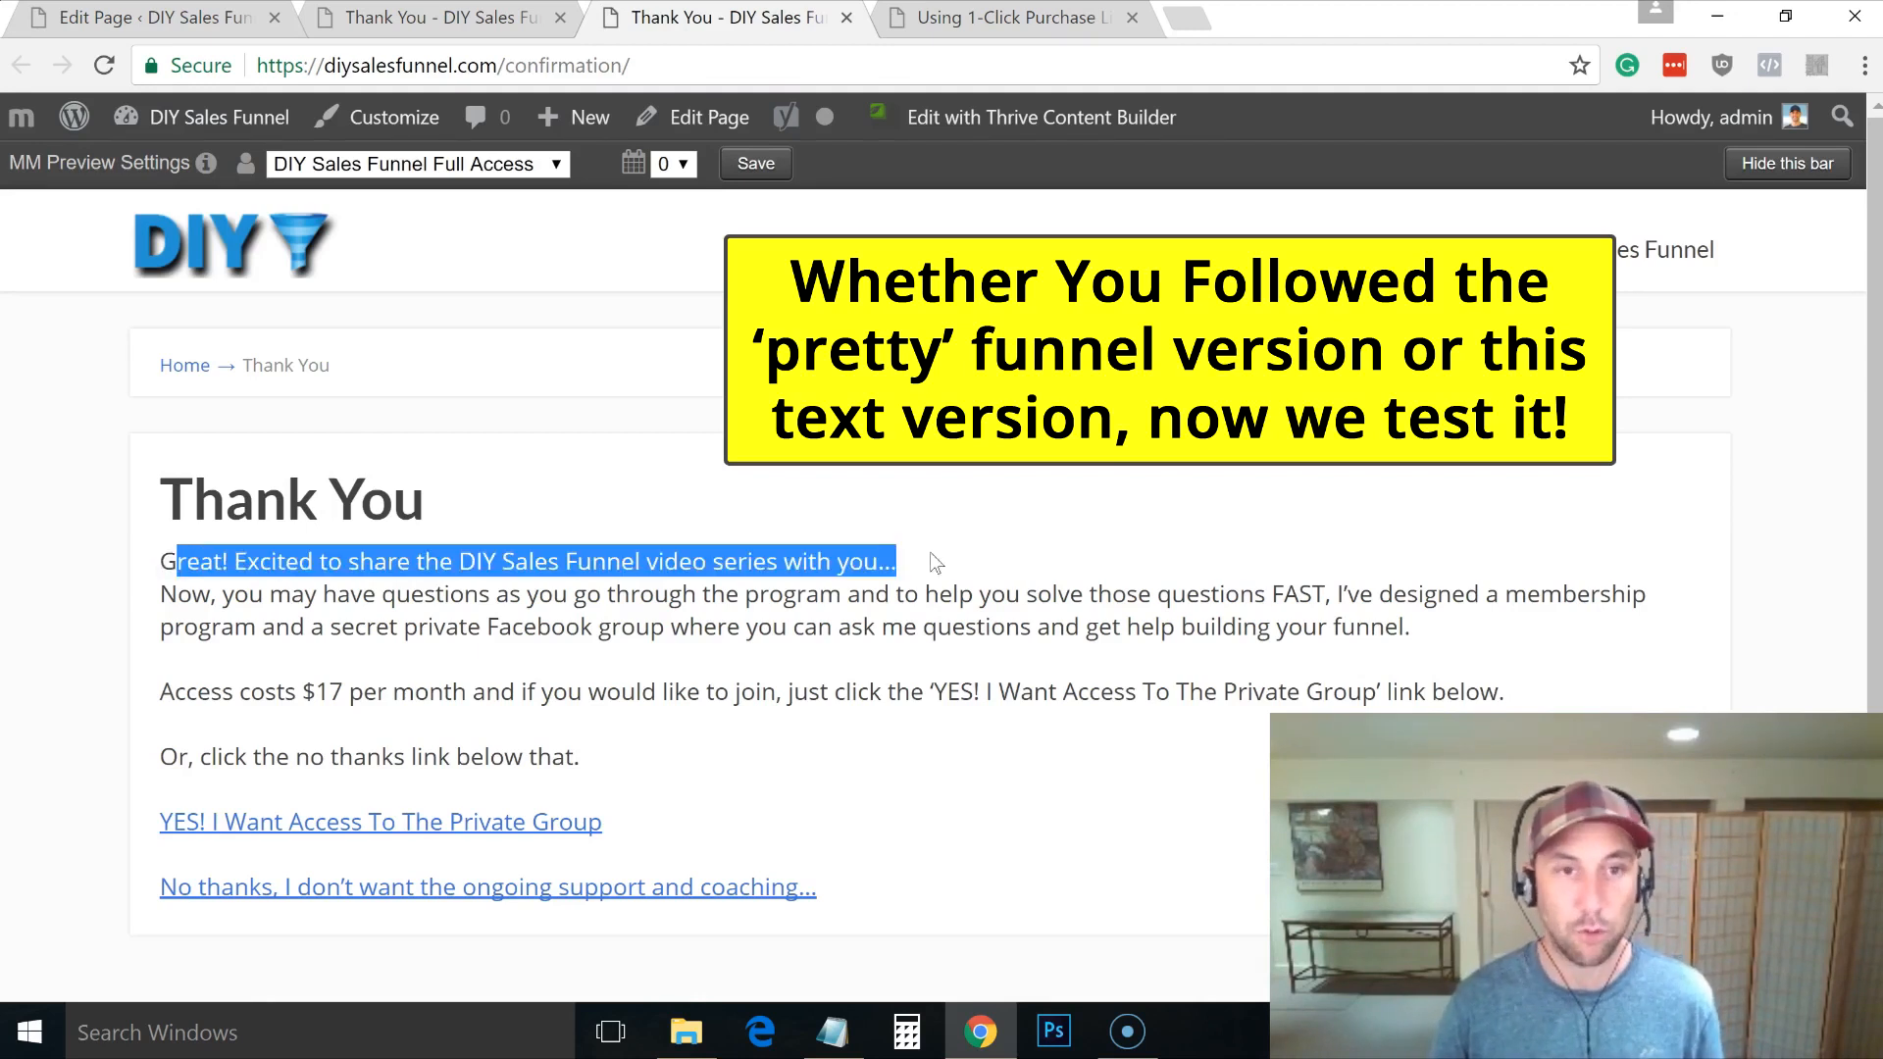
{"action": "left_click", "coordinate": [933, 557]}
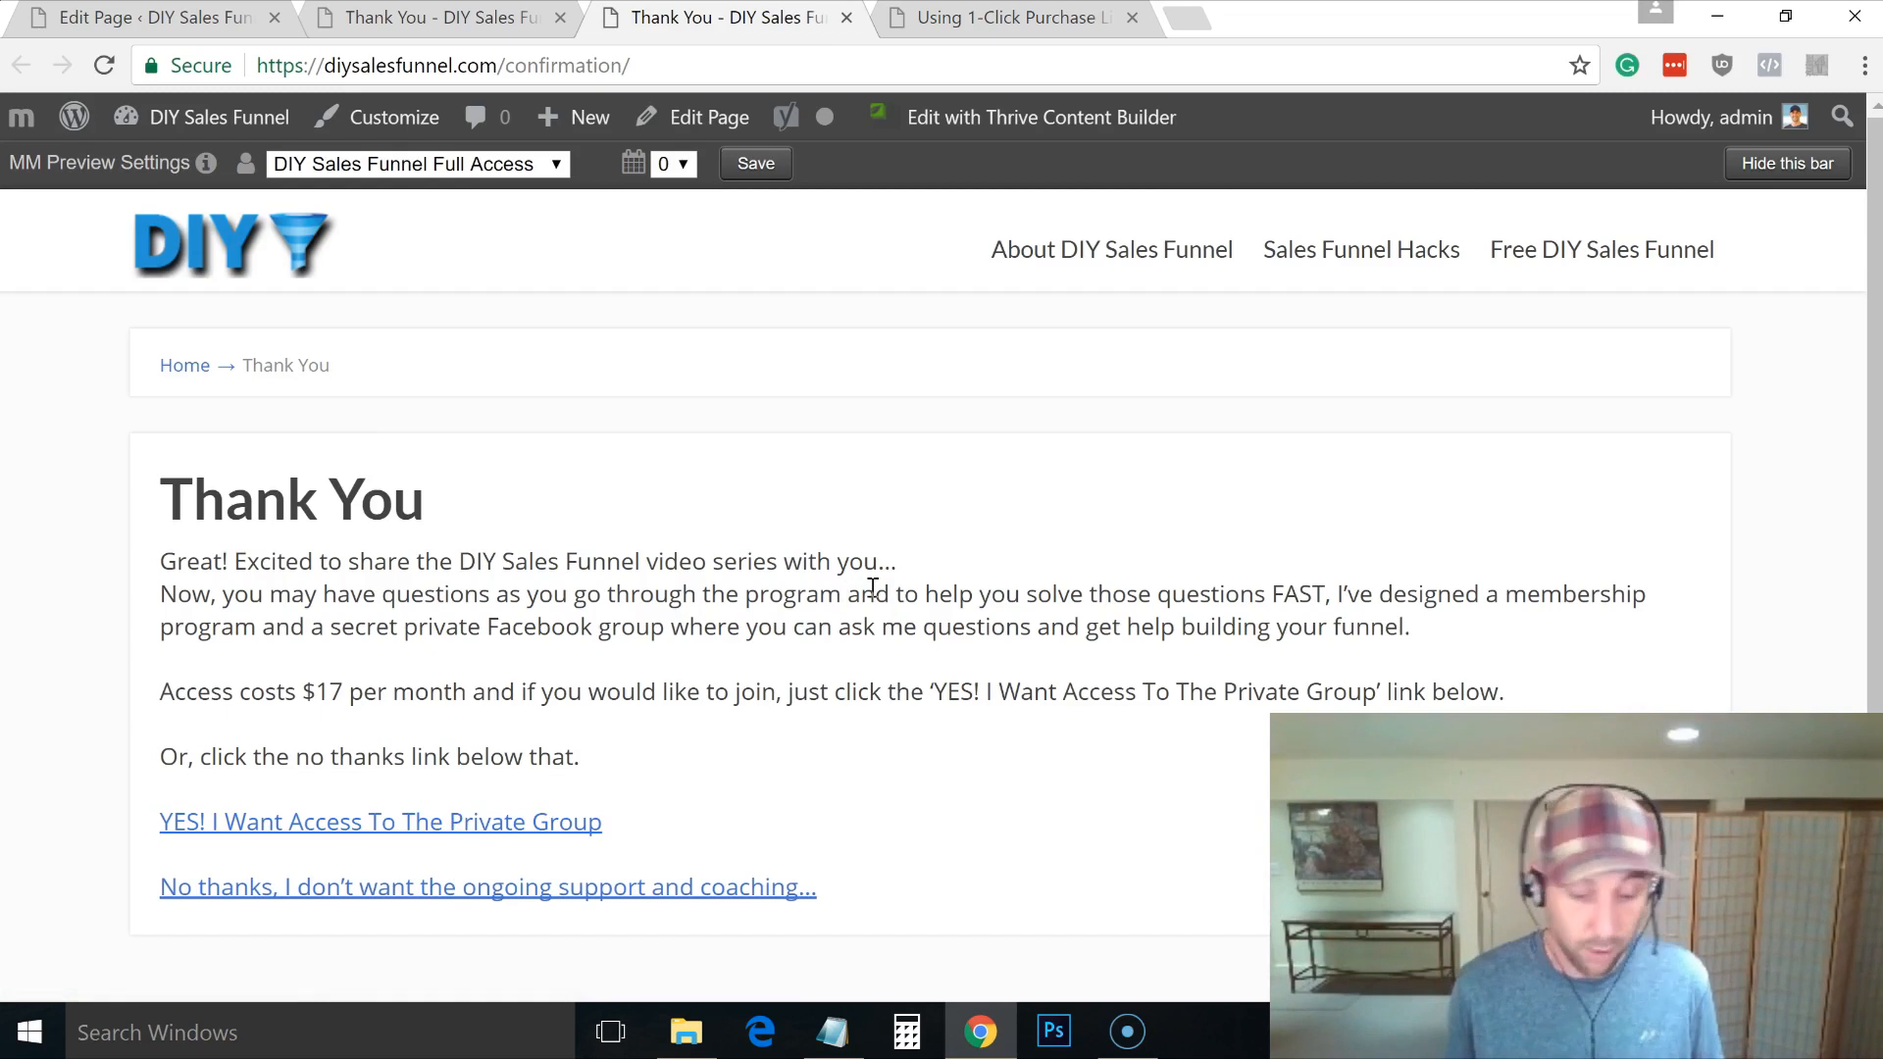
Step: Close the duplicate Thank You tab and go to MemberMouse Product Settings
{"action": "left_click", "coordinate": [453, 17]}
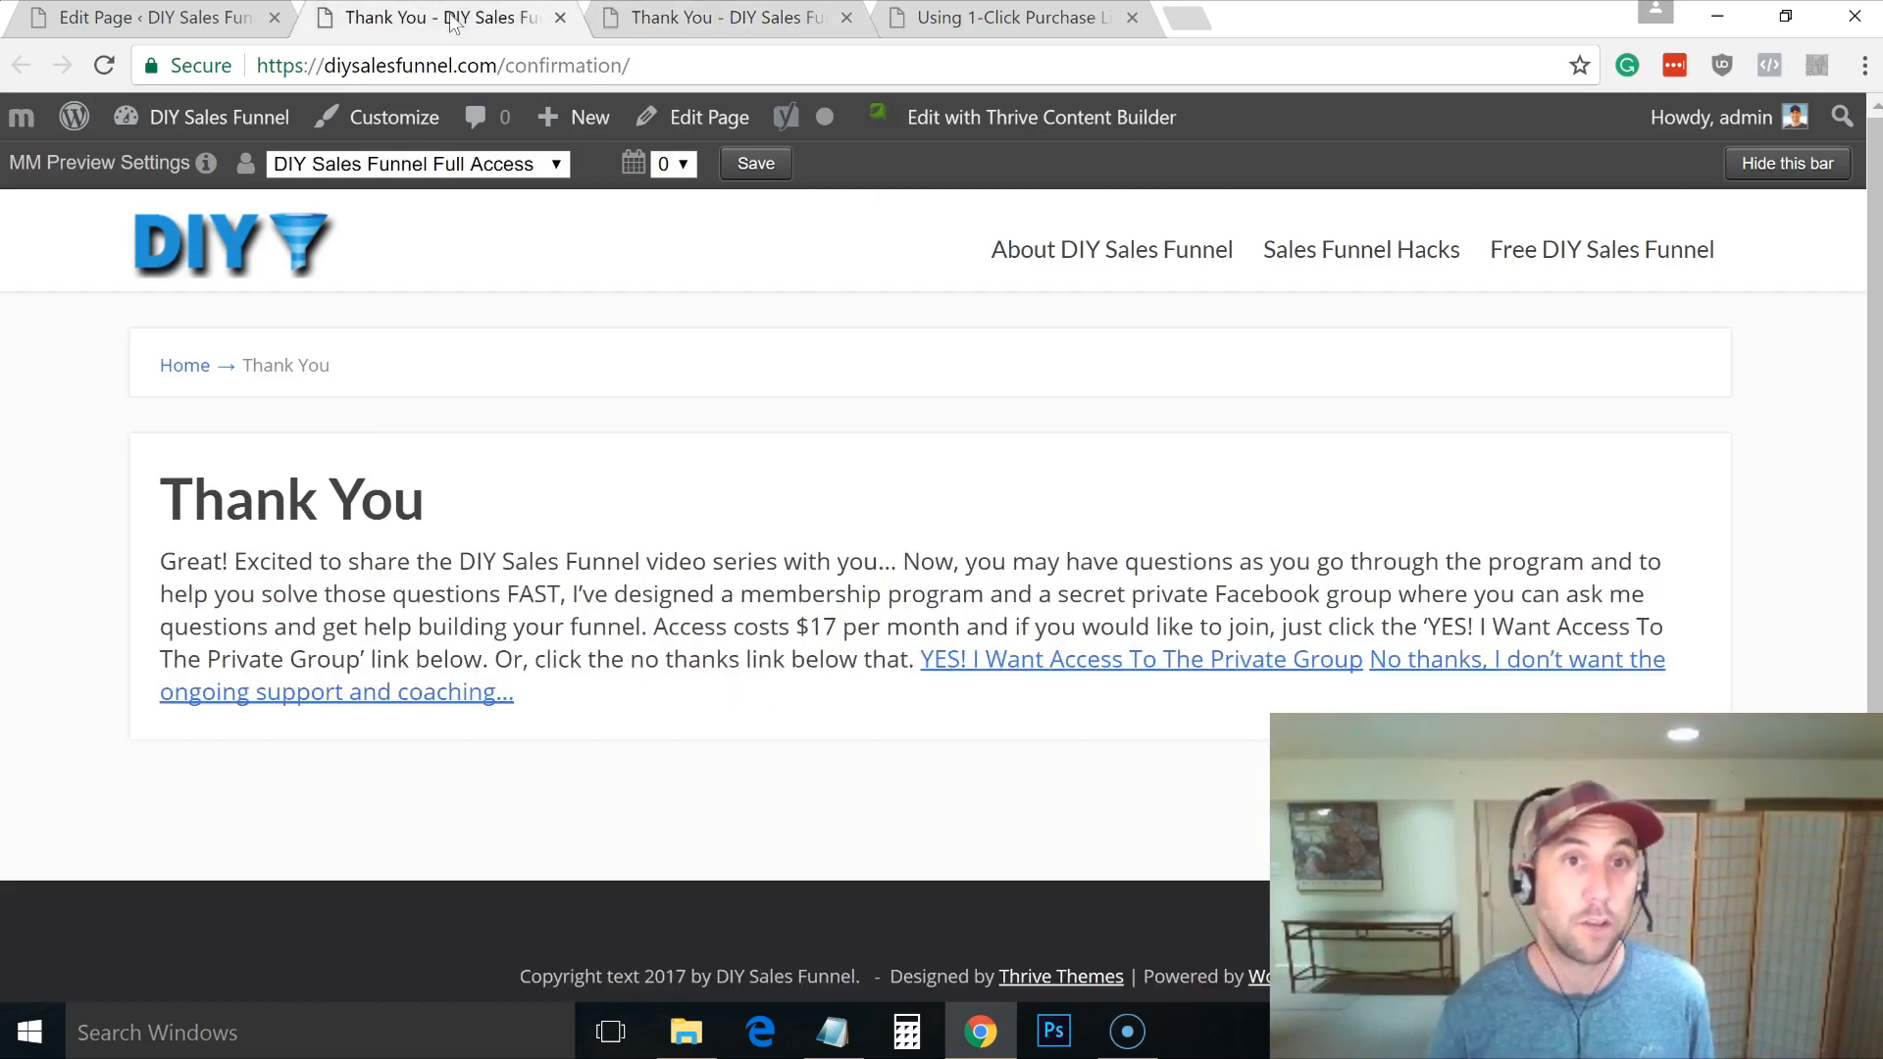
{"action": "left_click", "coordinate": [560, 17]}
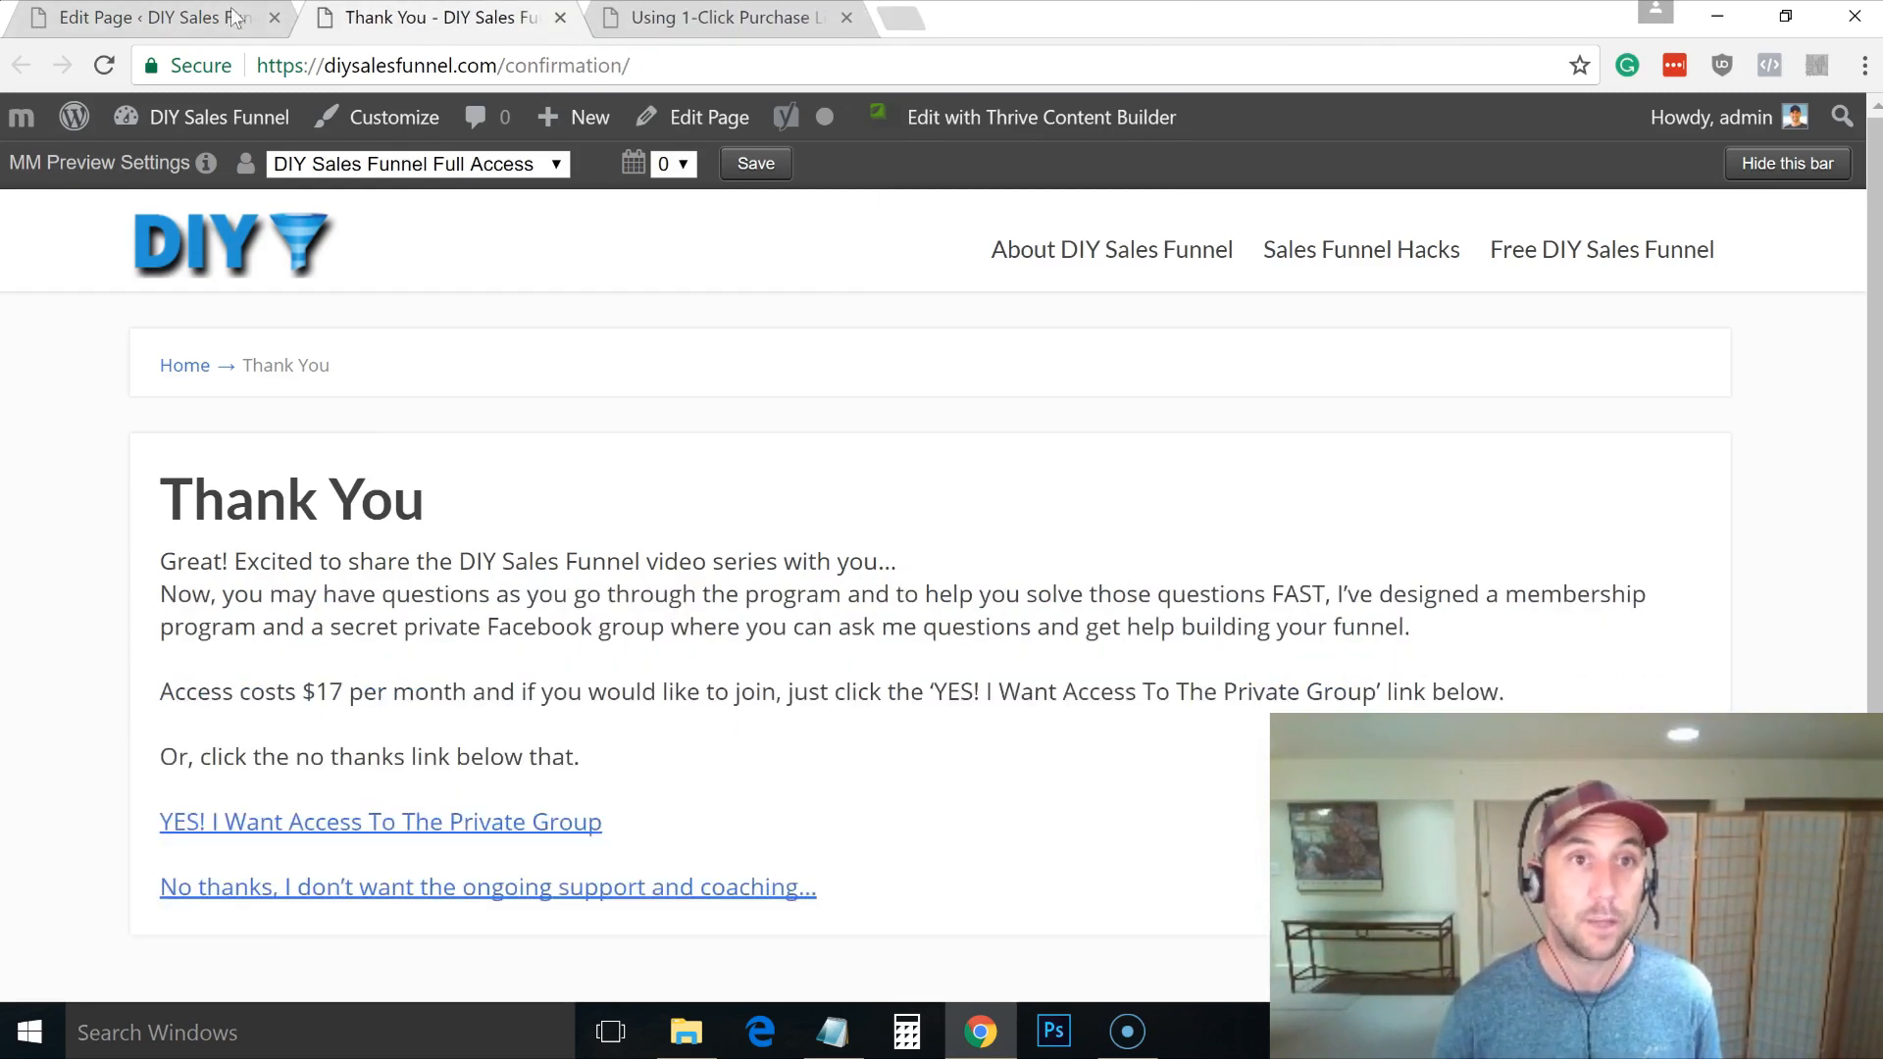
{"action": "left_click", "coordinate": [224, 14]}
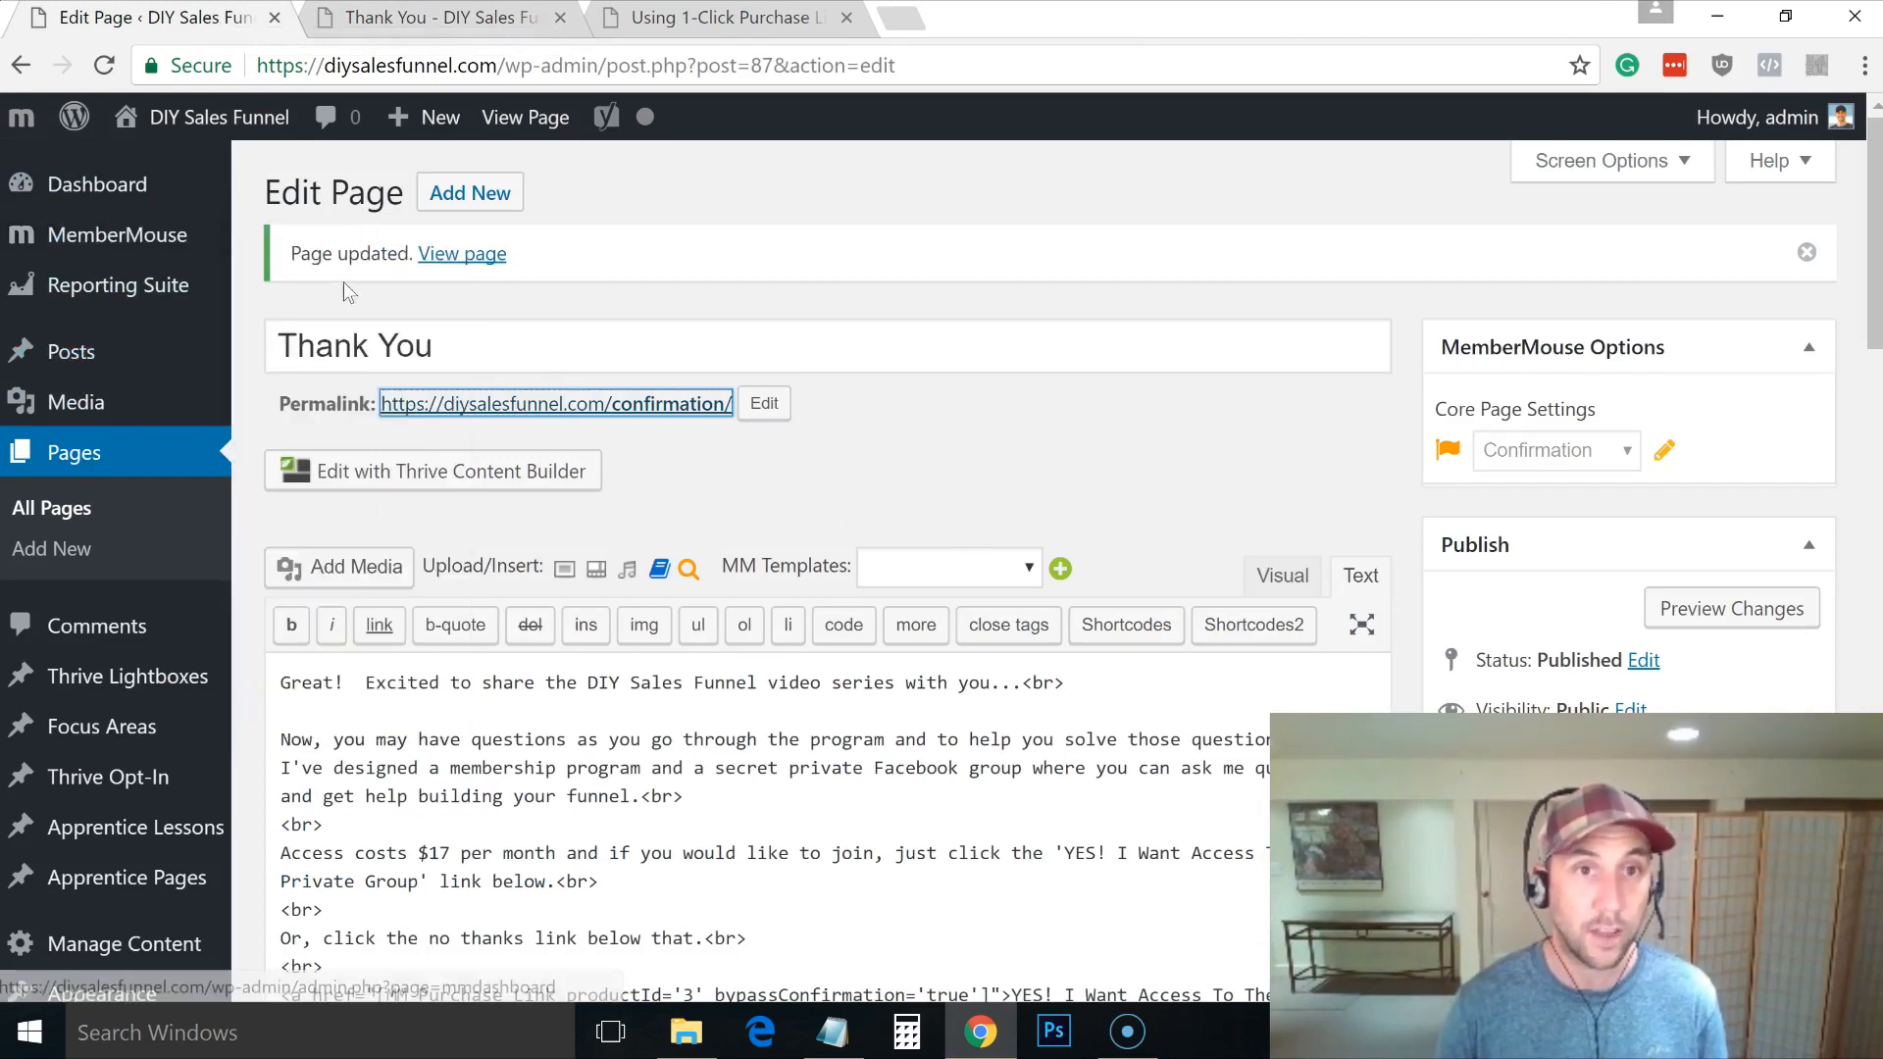
{"action": "mouse_move", "coordinate": [196, 252]}
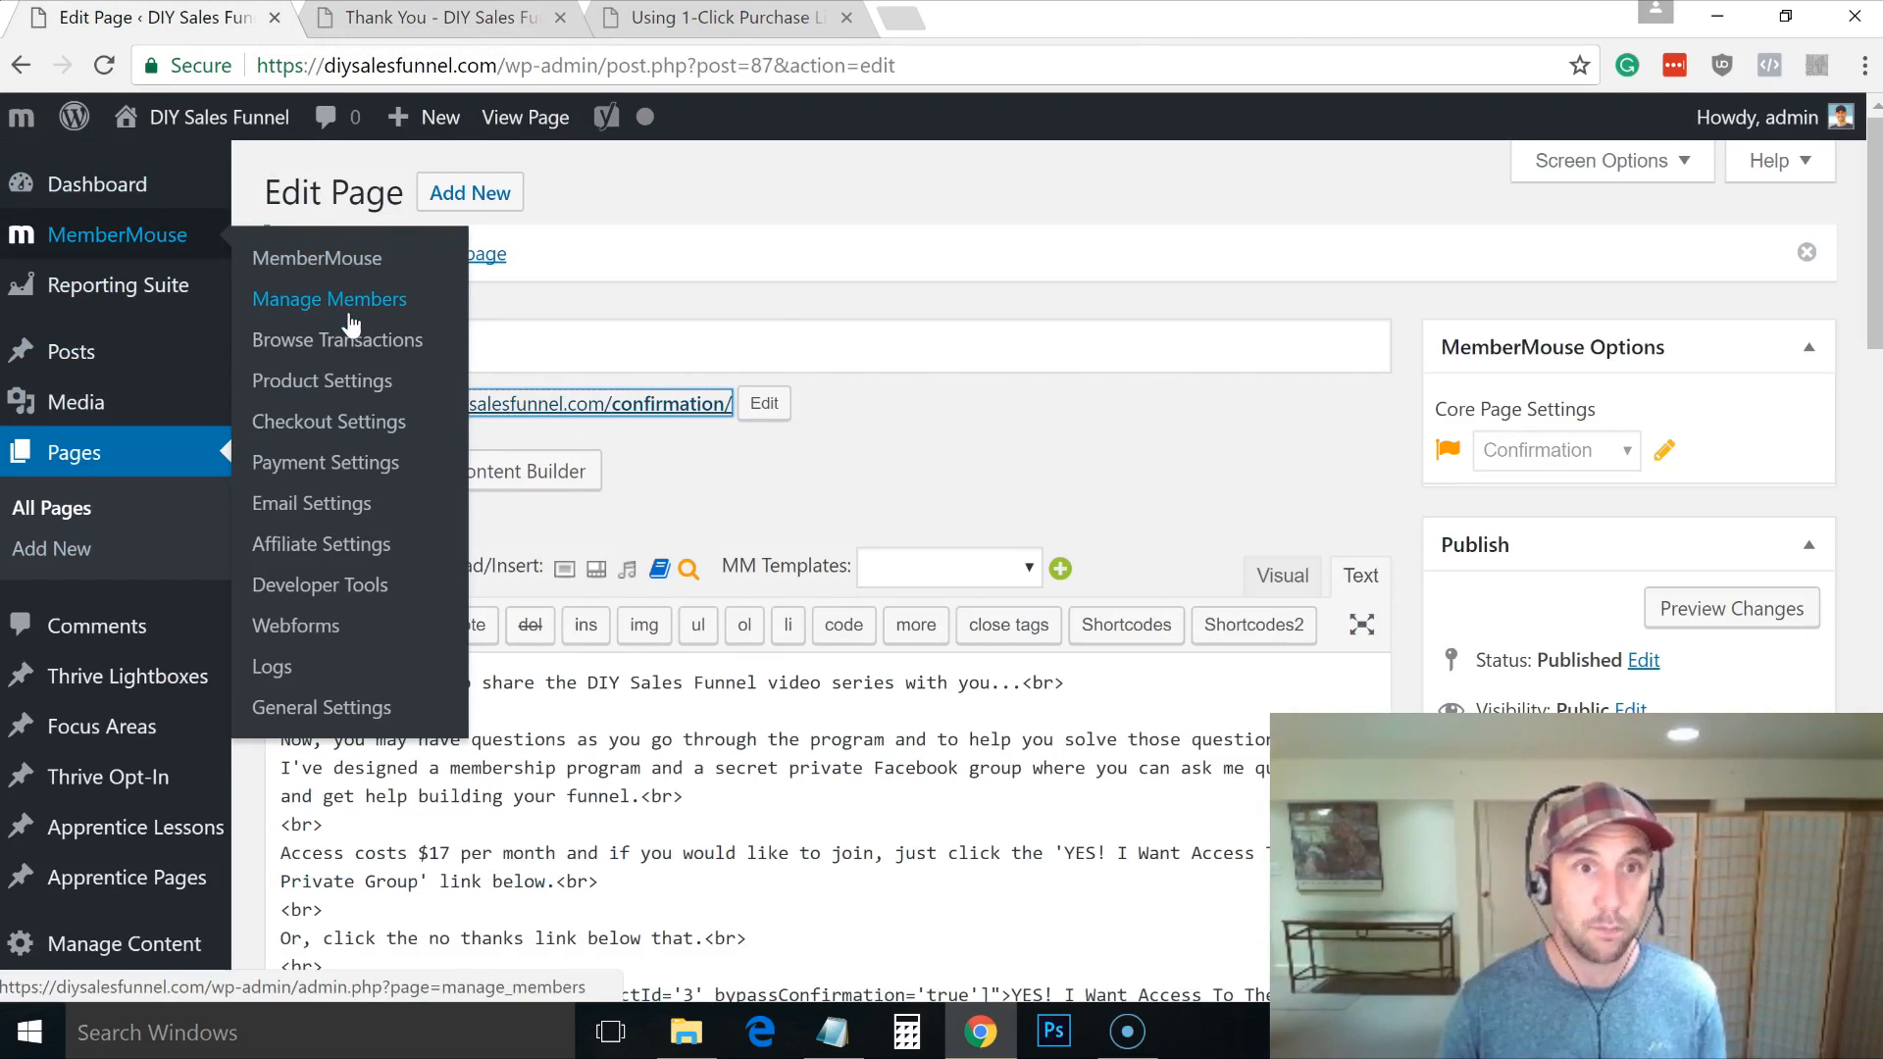
{"action": "left_click", "coordinate": [361, 381]}
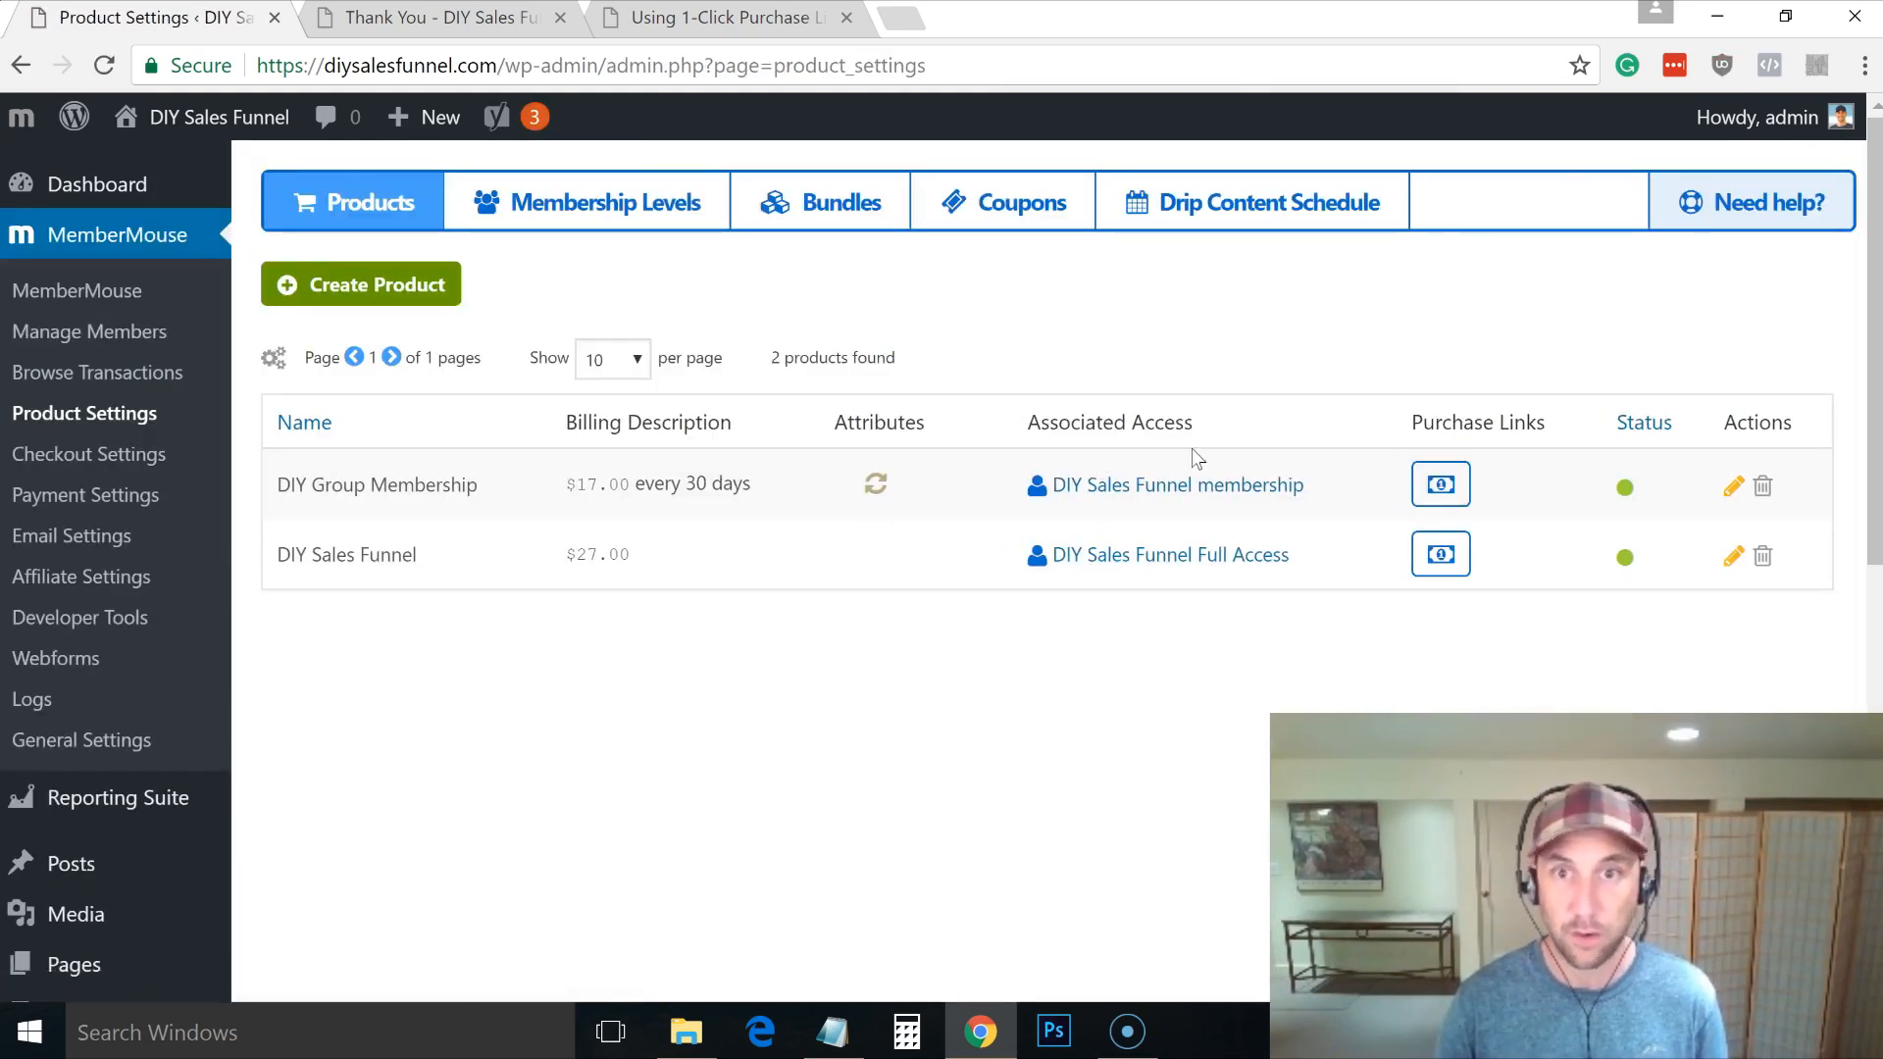
Step: Copy the DIY Sales Funnel static checkout link from its Purchase Links dialog
{"action": "left_click", "coordinate": [1441, 556]}
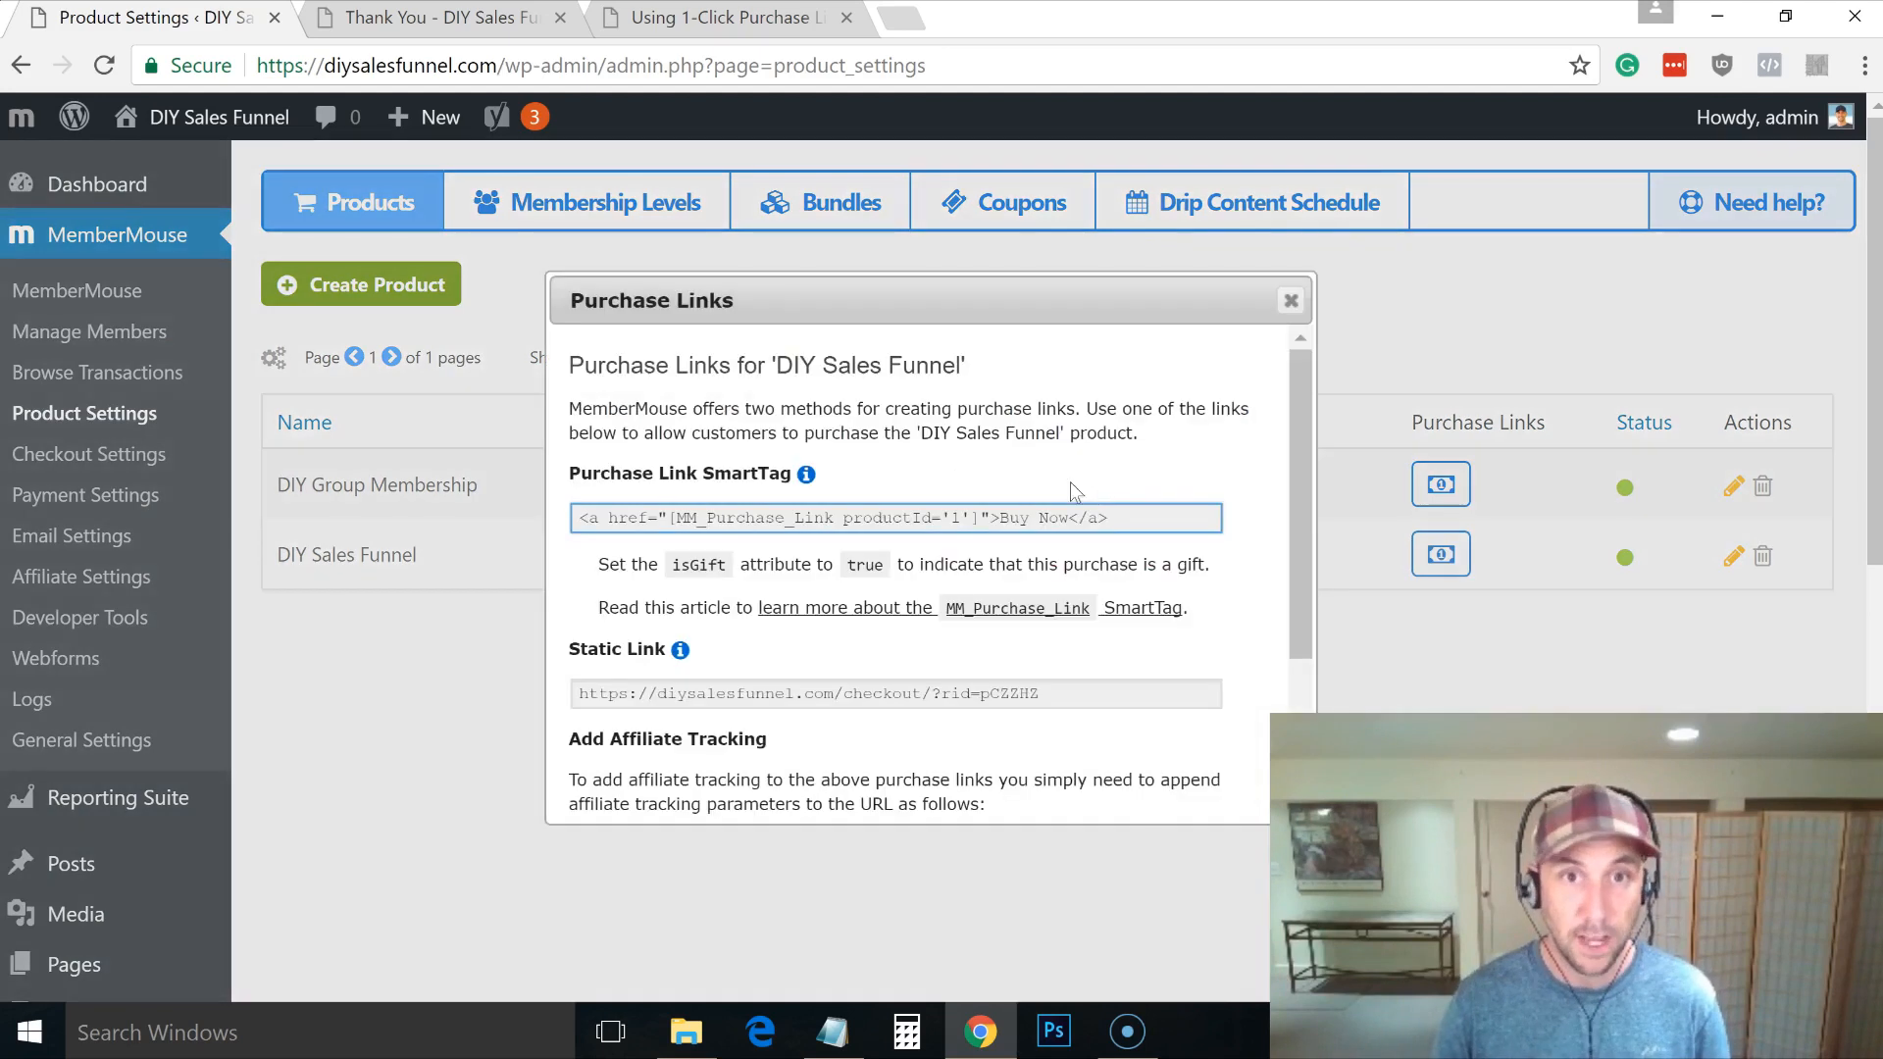
{"action": "left_click", "coordinate": [922, 700]}
{"action": "key", "text": "ctrl+c"}
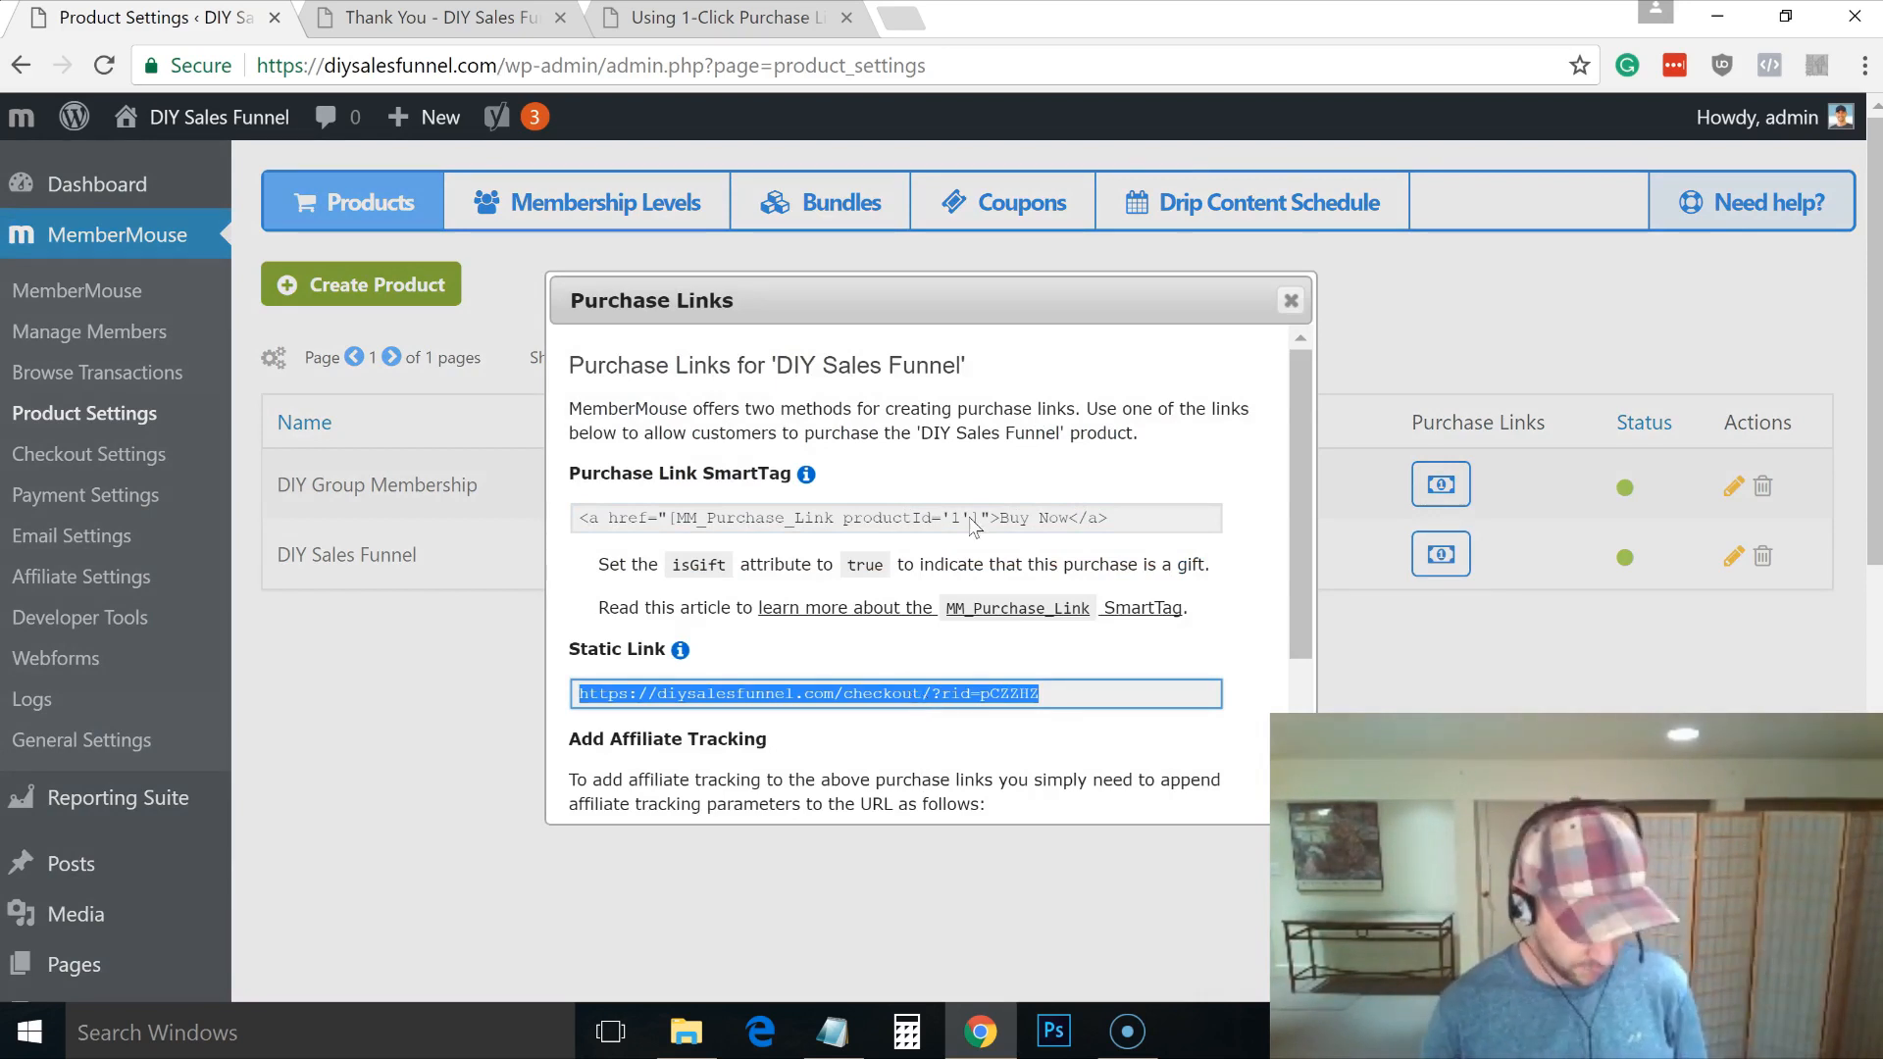
{"action": "left_click", "coordinate": [1291, 301]}
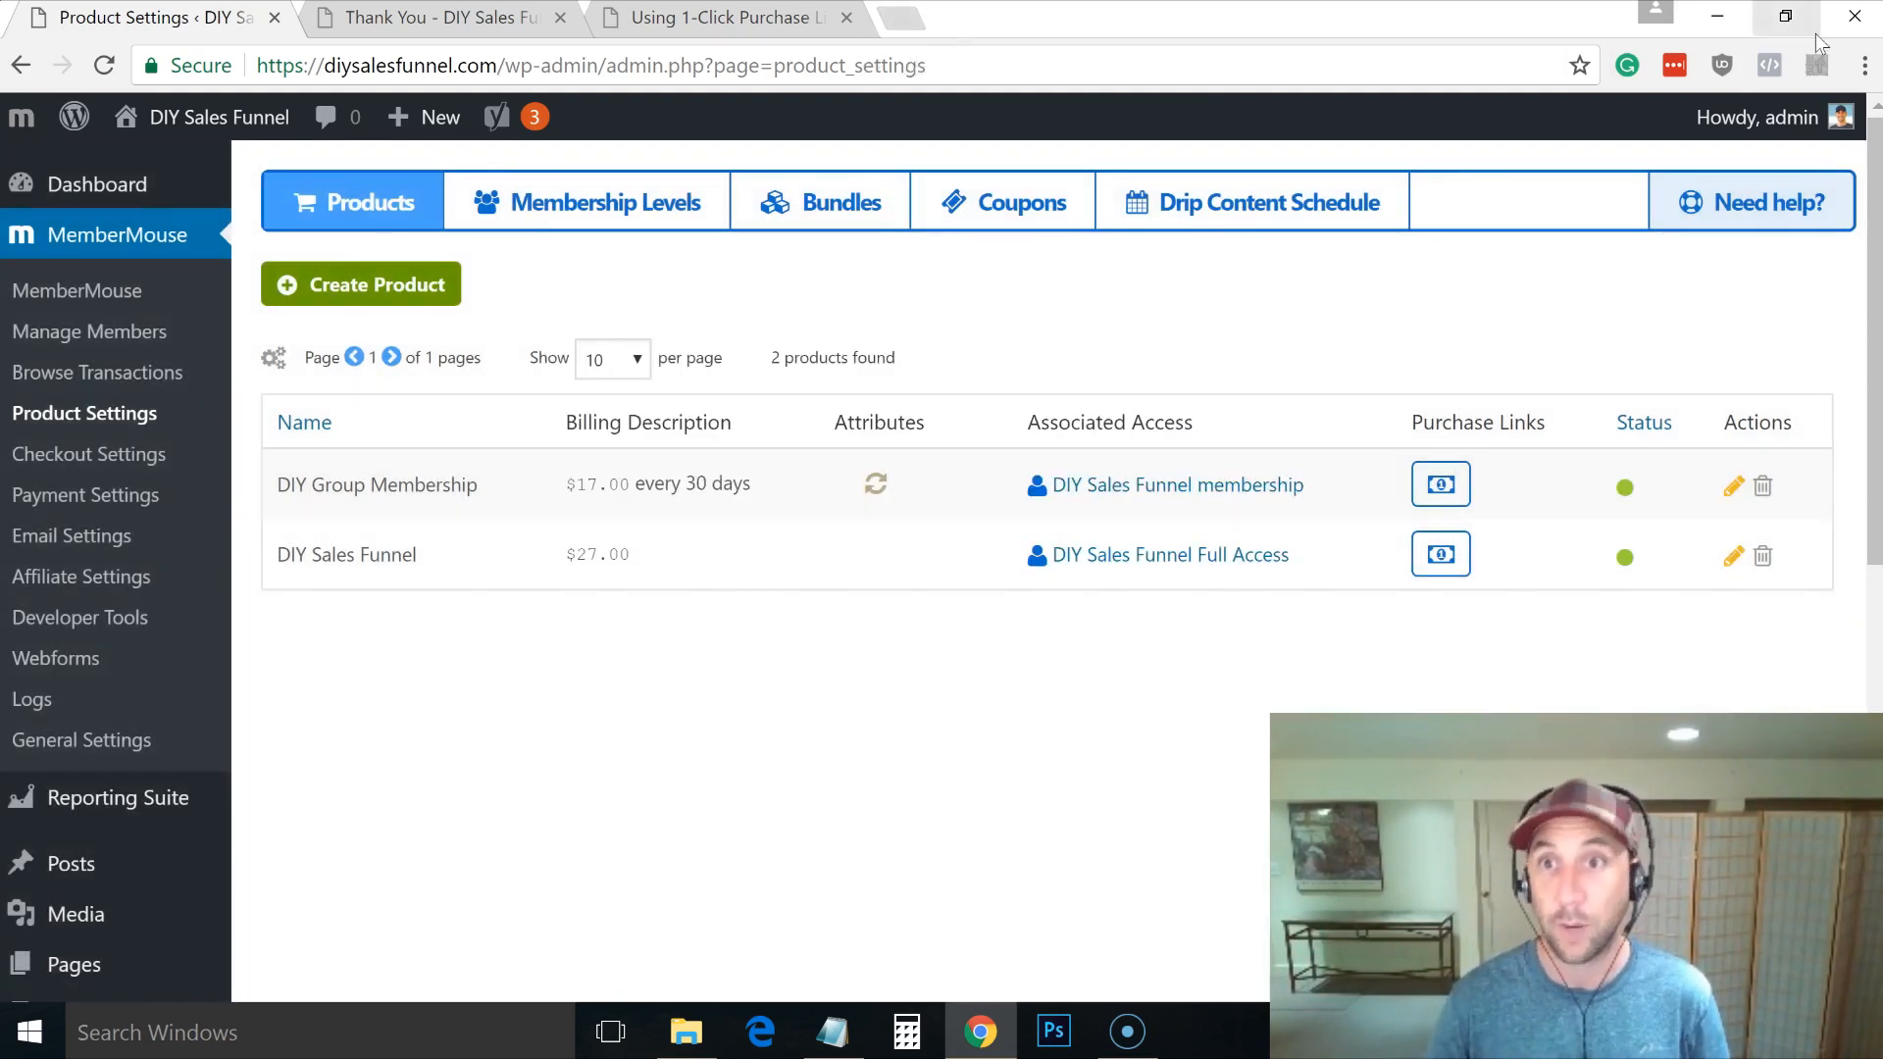
{"action": "left_click", "coordinate": [1864, 65]}
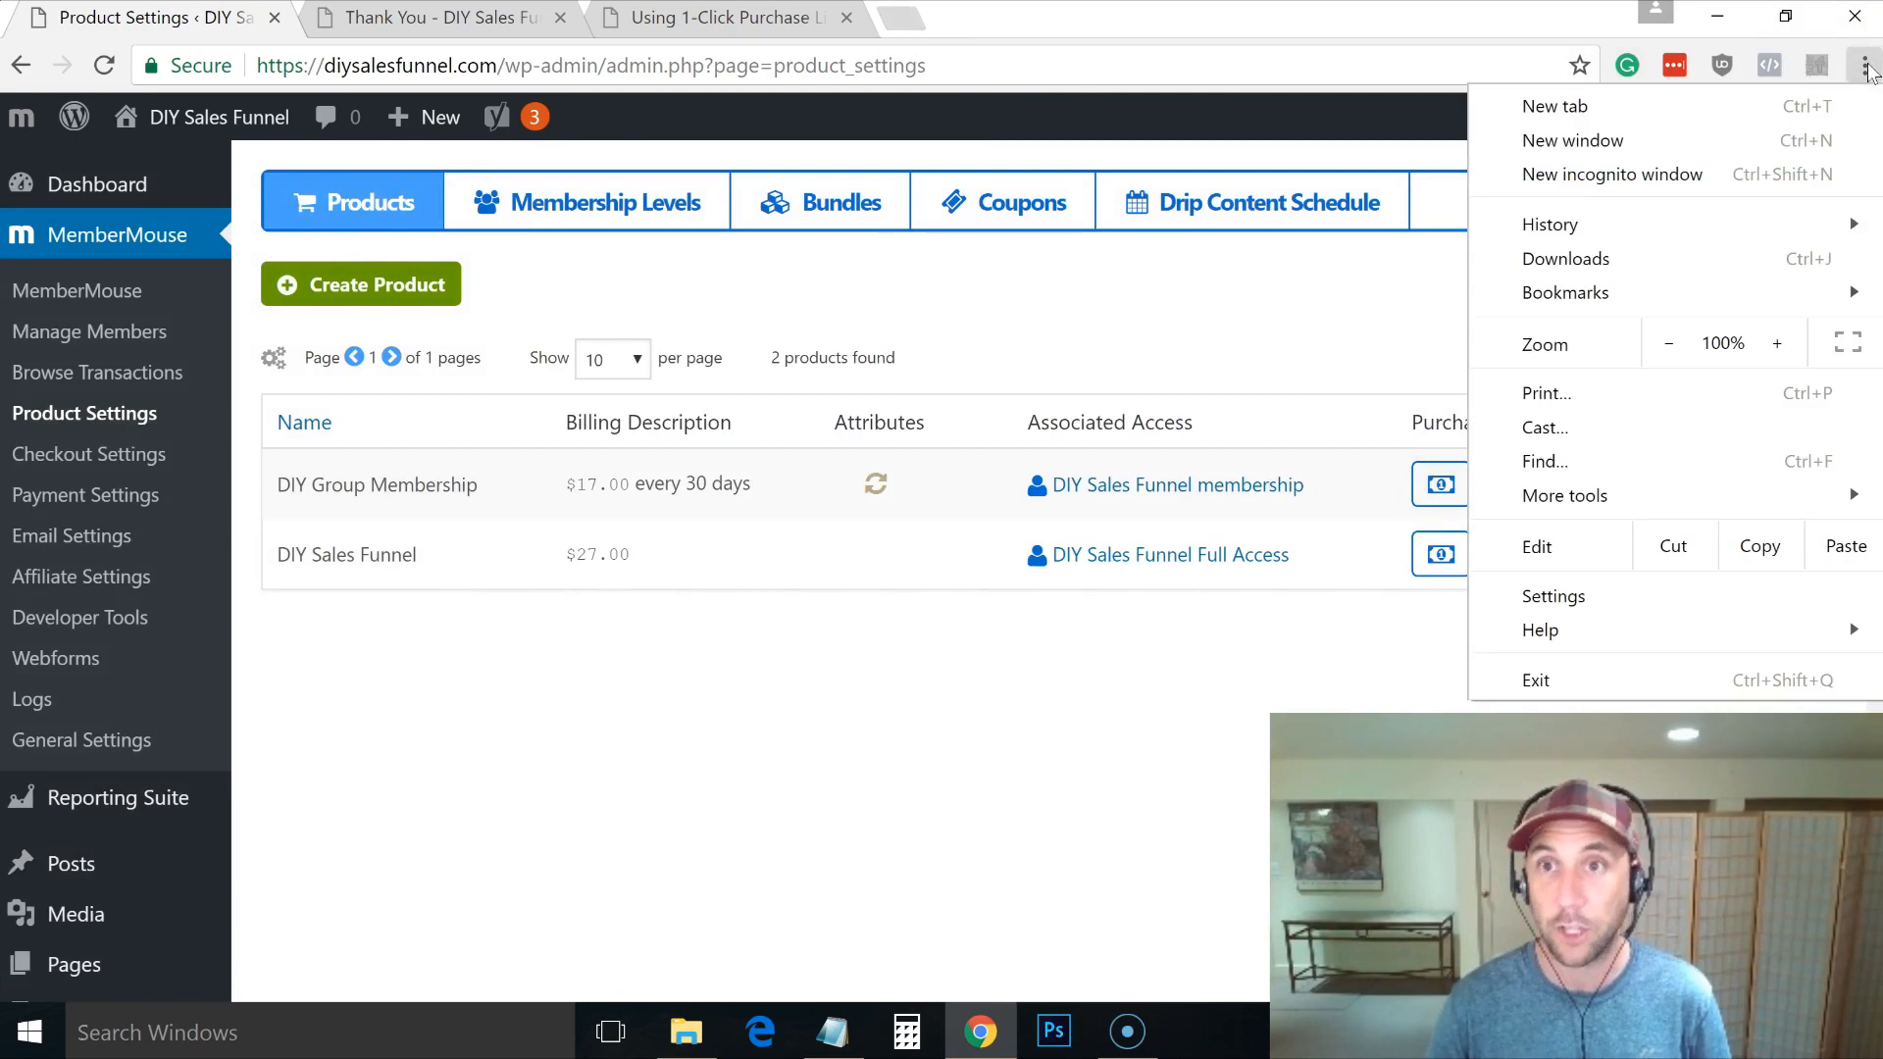
Step: Load the copied DIY Sales Funnel checkout link in a new incognito window
{"action": "left_click", "coordinate": [1675, 176]}
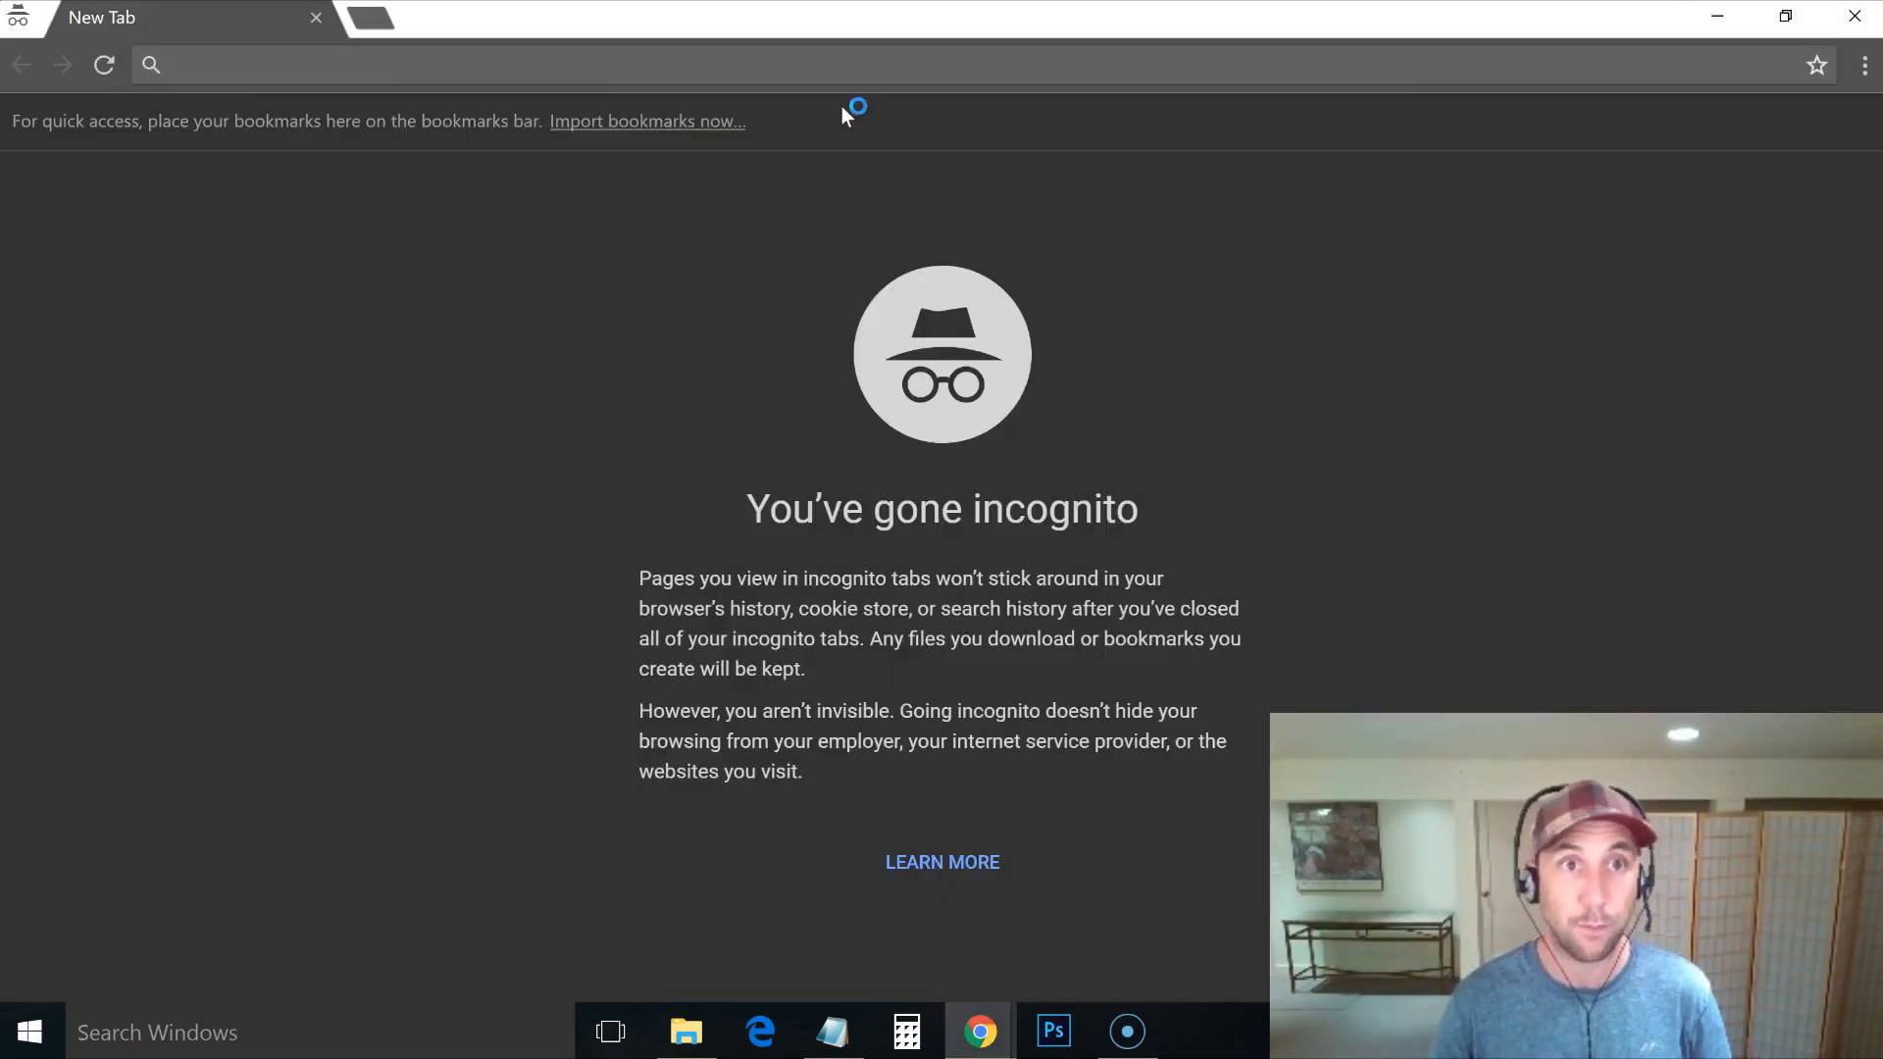
{"action": "key", "text": "ctrl+v"}
{"action": "key", "text": "Return"}
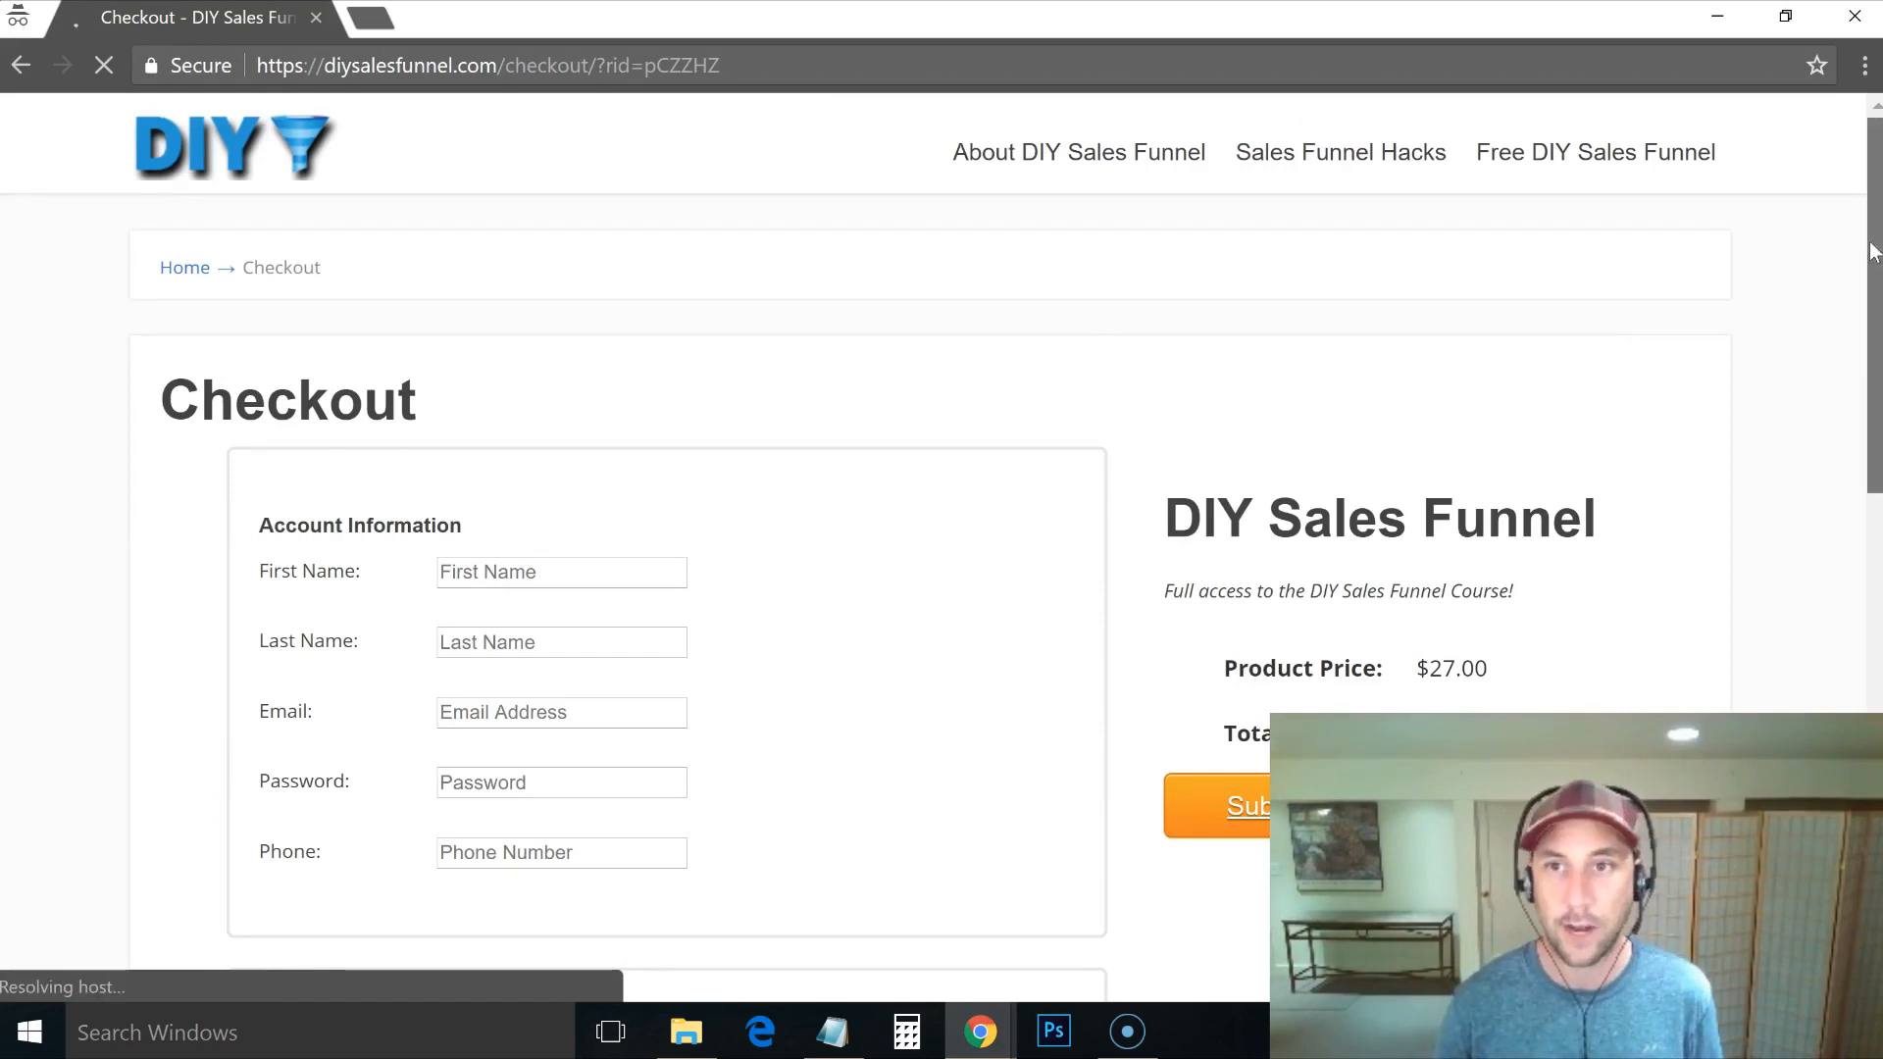
{"action": "scroll", "coordinate": [1861, 312], "scroll_direction": "down", "scroll_amount": 1}
{"action": "scroll", "coordinate": [1862, 312], "scroll_direction": "down", "scroll_amount": 1}
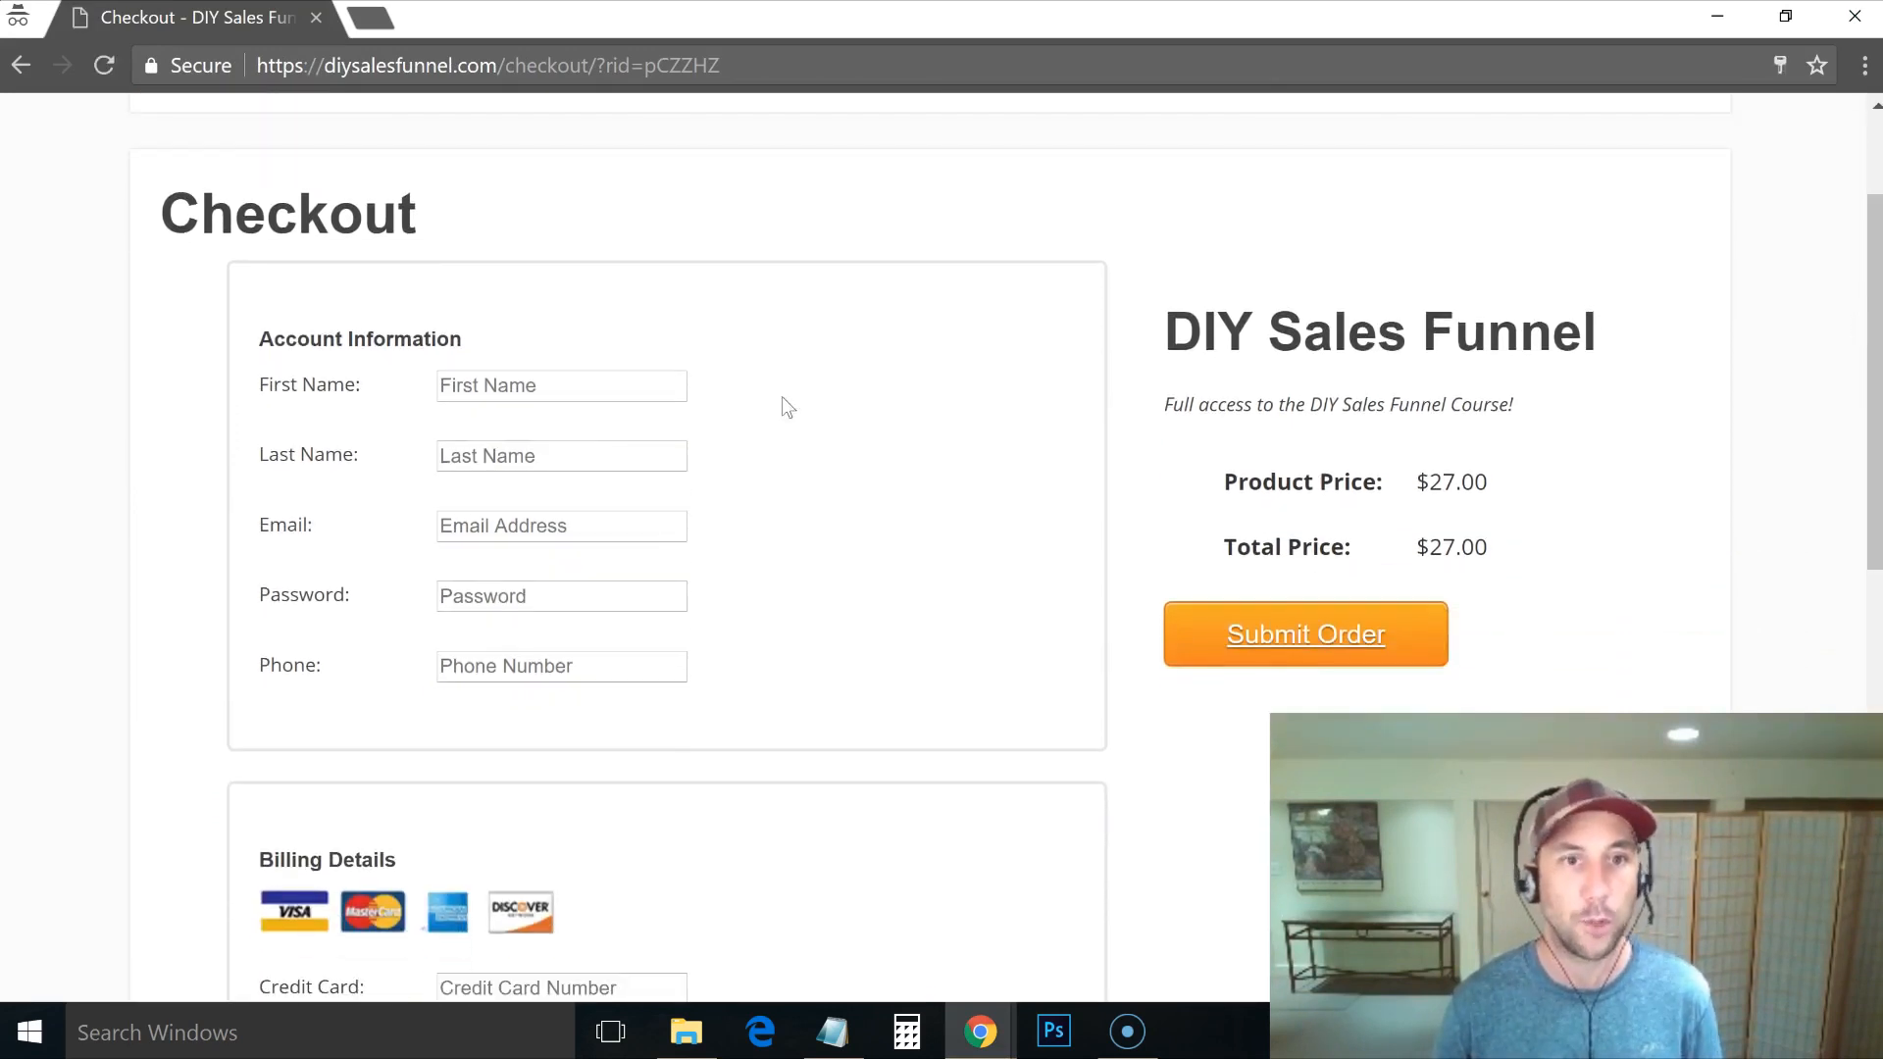
Step: Enter the test buyer's first and last name, e-mail, password and phone number
{"action": "left_click", "coordinate": [560, 390]}
{"action": "type", "text": "Test"}
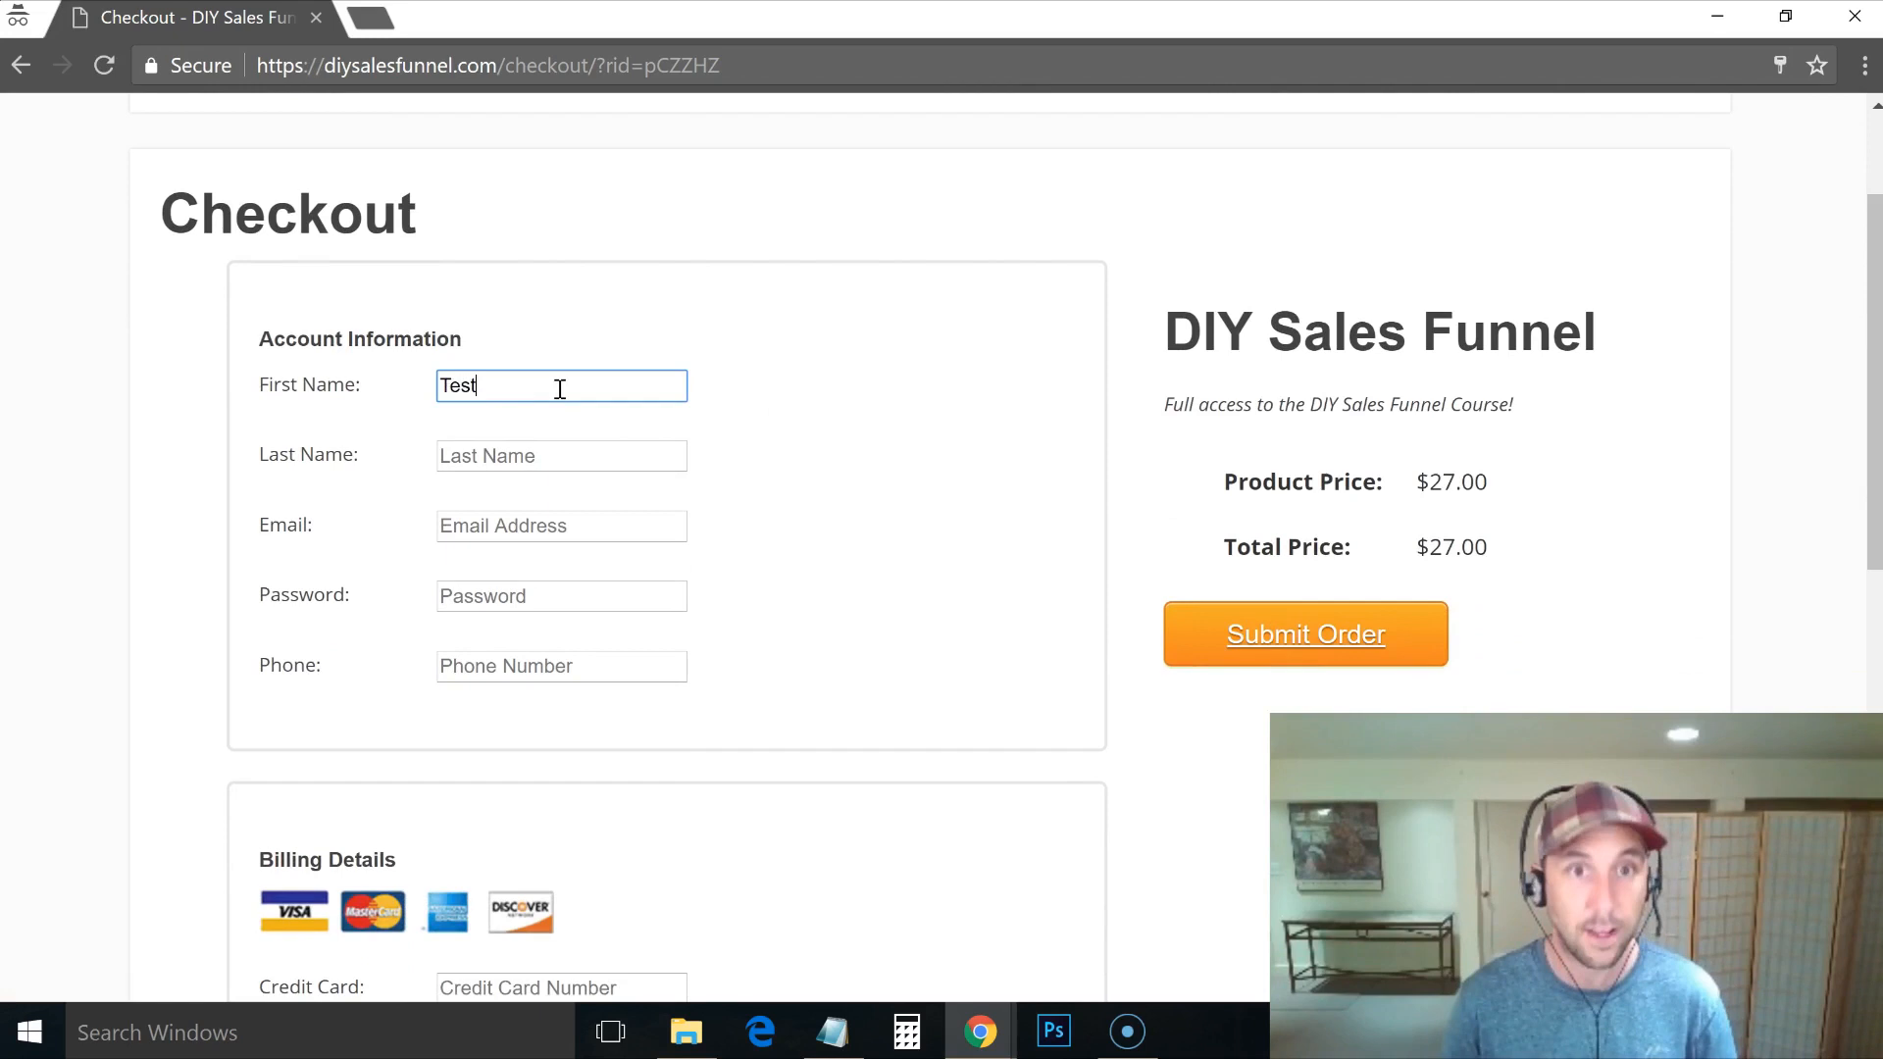
{"action": "key", "text": "Tab"}
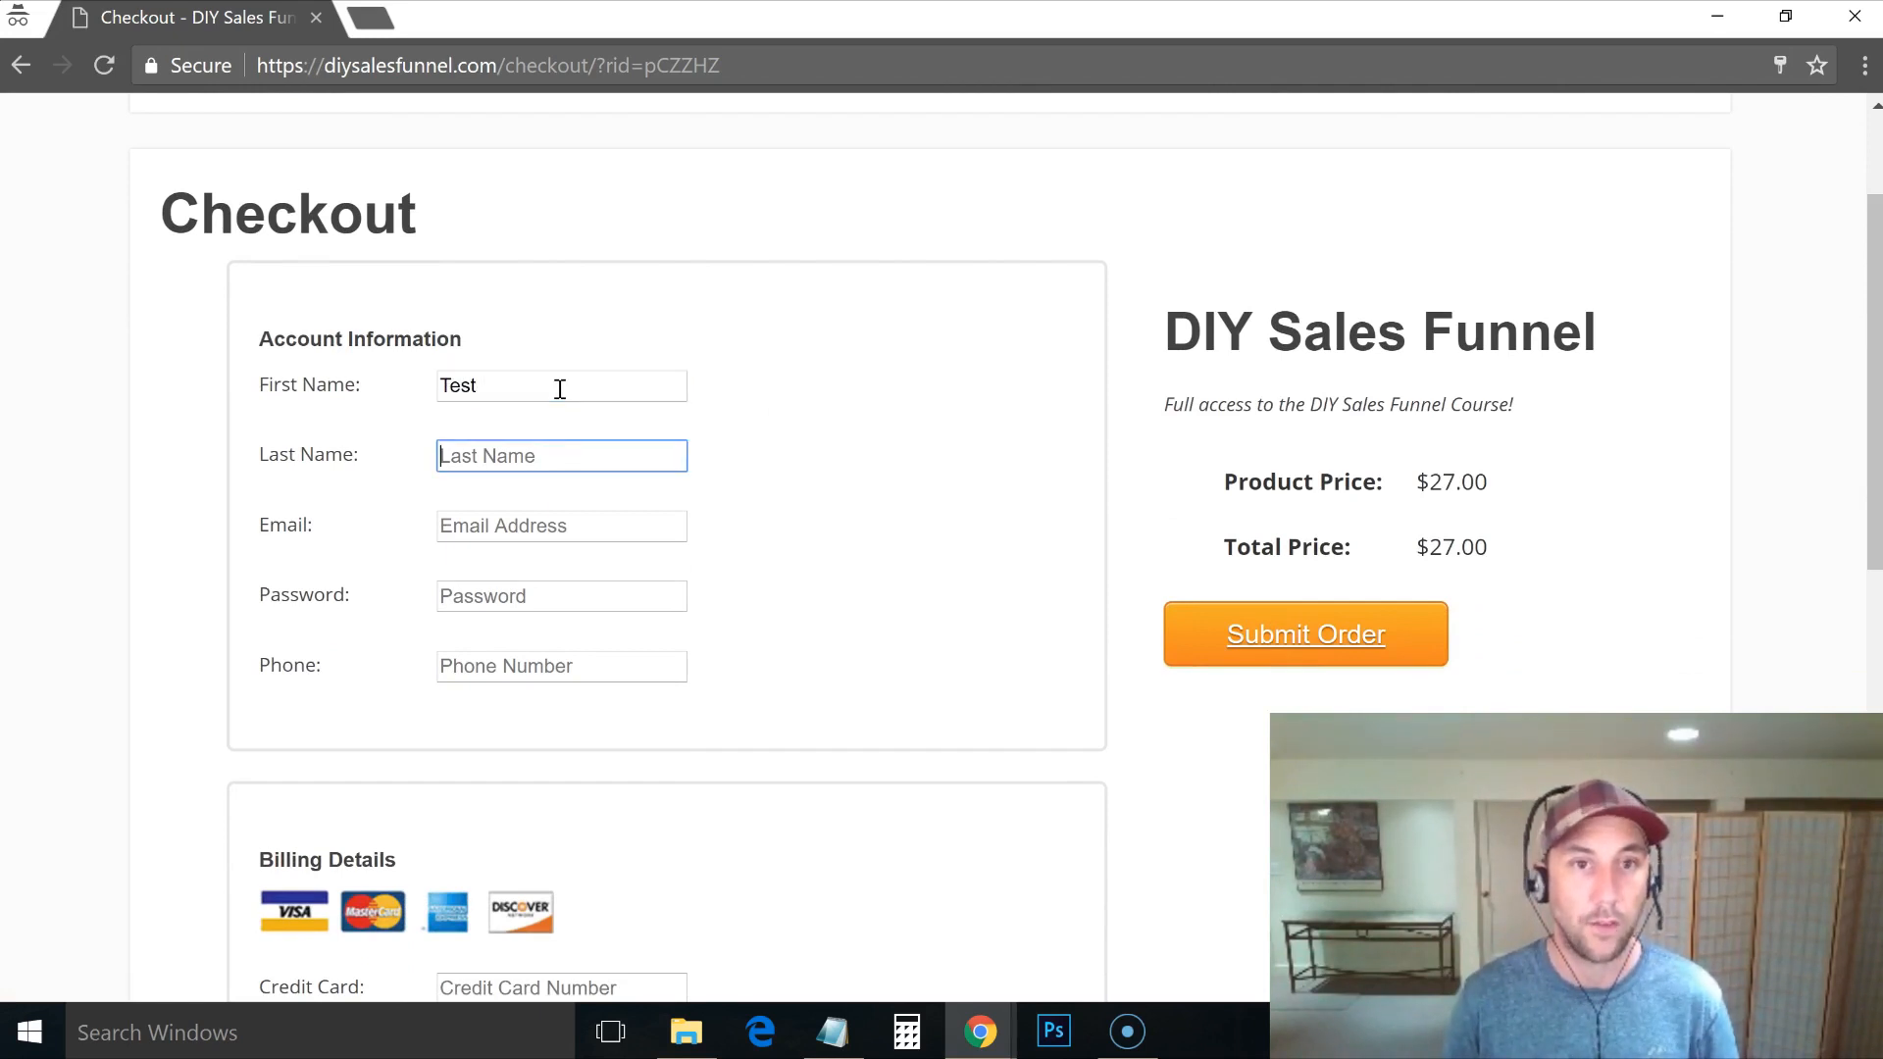
{"action": "type", "text": "Upsell"}
{"action": "key", "text": "Tab"}
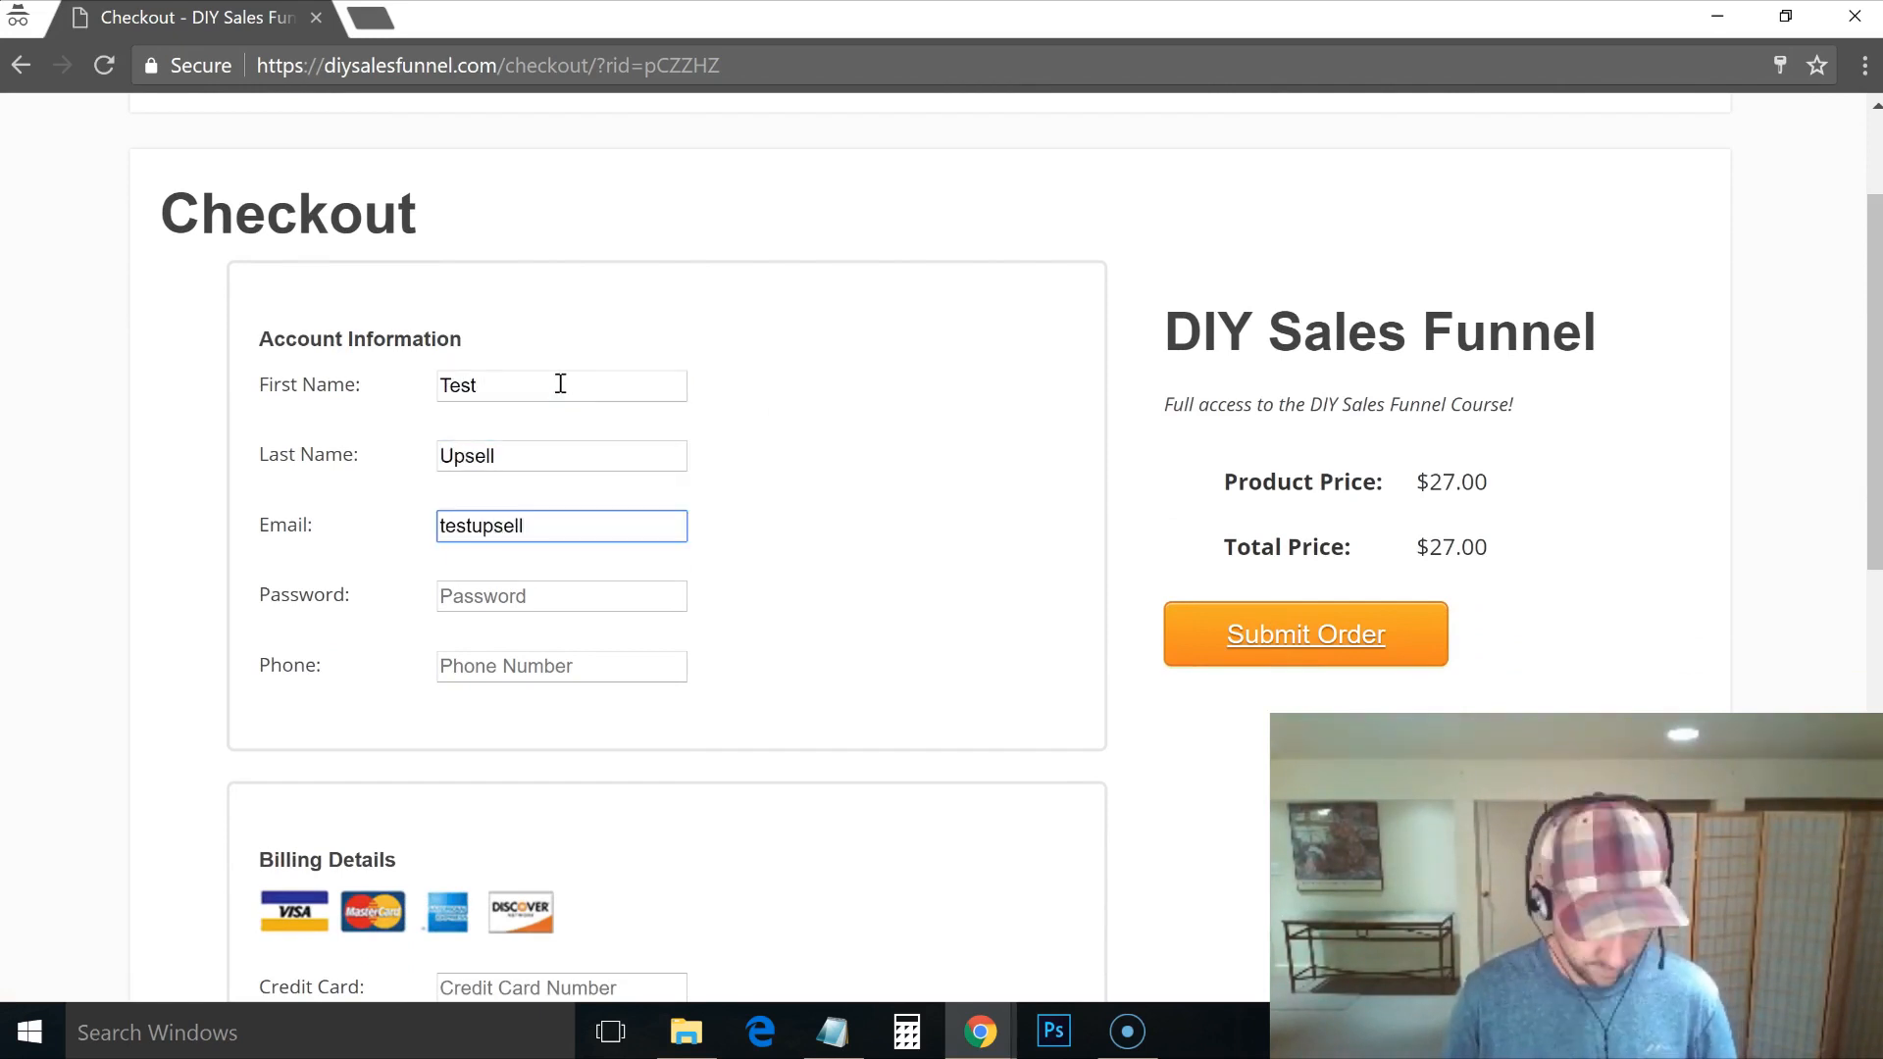
{"action": "key", "text": "Tab"}
{"action": "type", "text": "•••••"}
{"action": "key", "text": "Tab"}
{"action": "type", "text": "8383838383"}
Step: Enter the 4242 test card number, a three-digit security code and 2021 expiry year
{"action": "left_click_drag", "start_coordinate": [1873, 369], "coordinate": [1874, 649]}
{"action": "left_click", "coordinate": [521, 592]}
{"action": "type", "text": "4242"}
{"action": "double_click", "coordinate": [521, 592]}
{"action": "left_click", "coordinate": [527, 305]}
{"action": "type", "text": "4242424242424242"}
{"action": "key", "text": "shift+Left"}
{"action": "key", "text": "shift+Left"}
{"action": "key", "text": "shift+Left"}
{"action": "key", "text": "shift+Left"}
{"action": "key", "text": "shift+Left"}
{"action": "key", "text": "shift+Left"}
{"action": "key", "text": "shift+Left"}
{"action": "key", "text": "shift+Left"}
{"action": "key", "text": "shift+Left"}
{"action": "key", "text": "shift+Left"}
{"action": "key", "text": "shift+Left"}
{"action": "key", "text": "shift+Left"}
{"action": "key", "text": "shift+Left"}
{"action": "key", "text": "shift+Left"}
{"action": "key", "text": "shift+Left"}
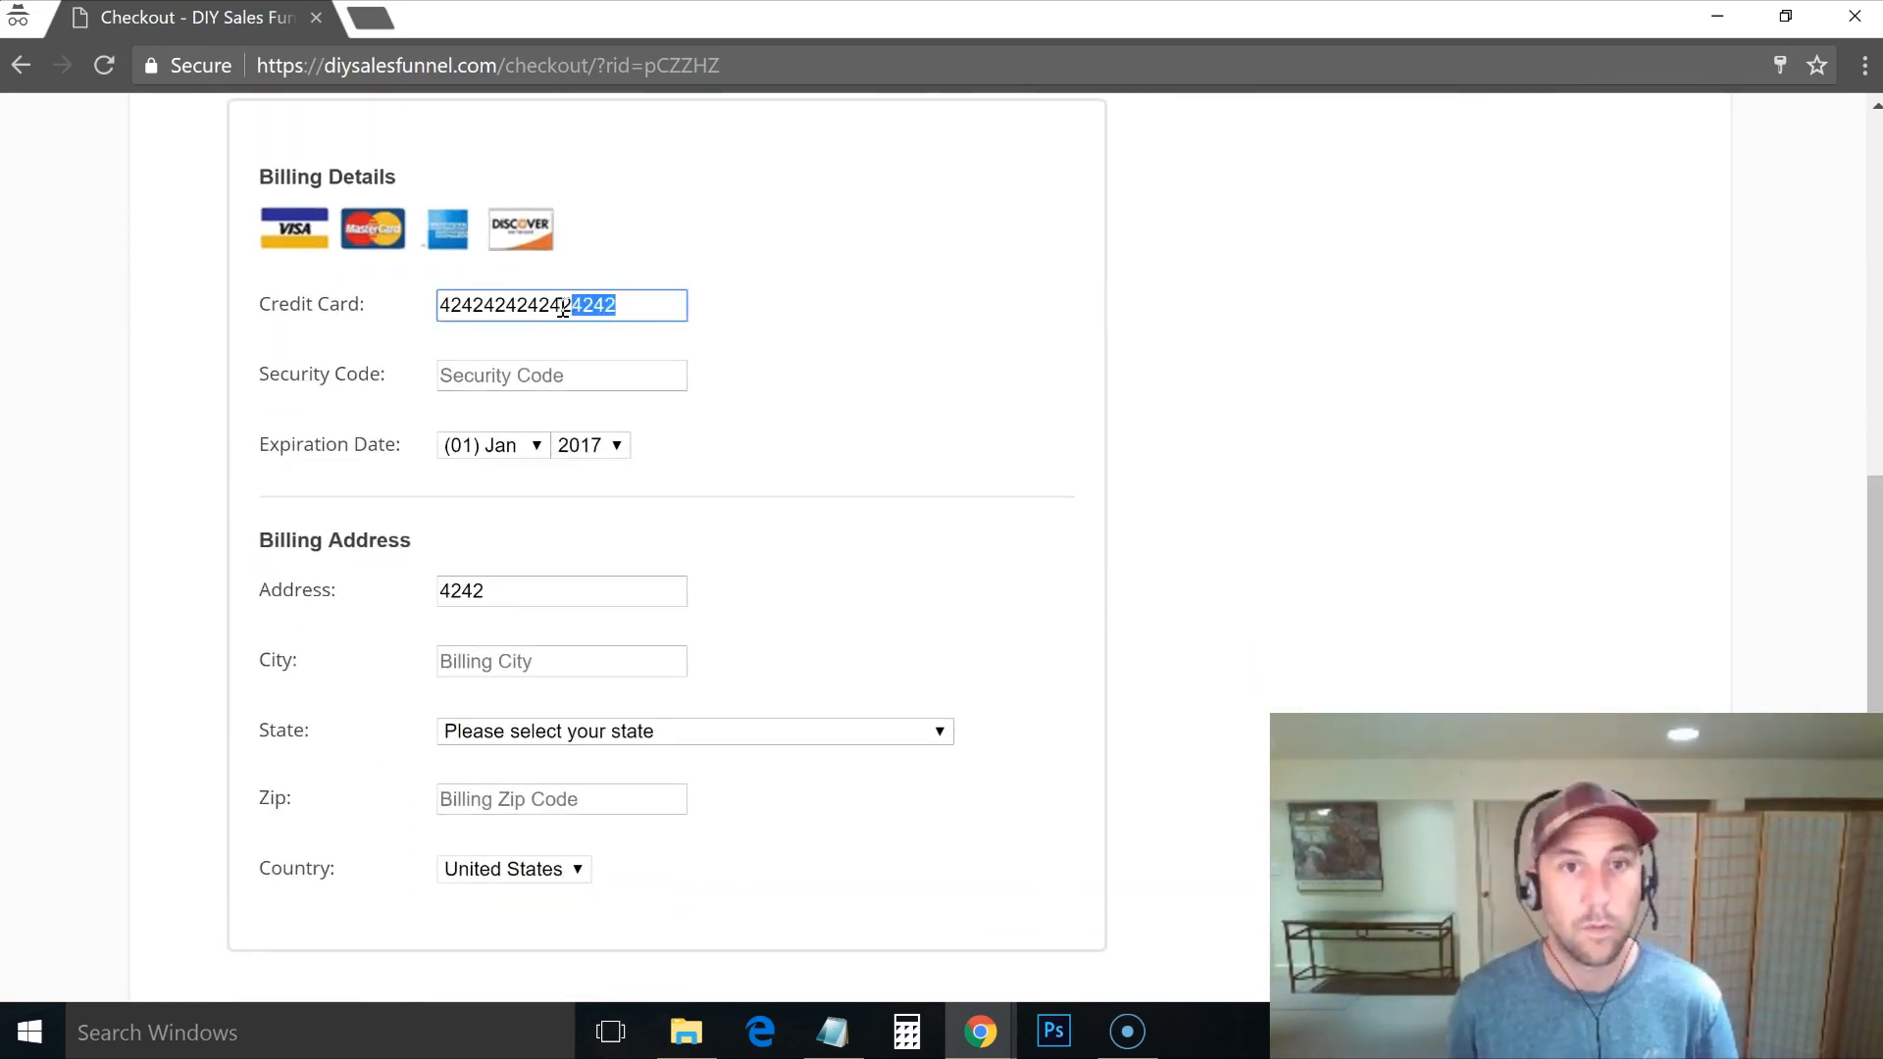
{"action": "key", "text": "Tab"}
{"action": "type", "text": "••••"}
{"action": "key", "text": "BackSpace"}
{"action": "left_click", "coordinate": [591, 446]}
{"action": "left_click", "coordinate": [587, 564]}
{"action": "left_click", "coordinate": [593, 594]}
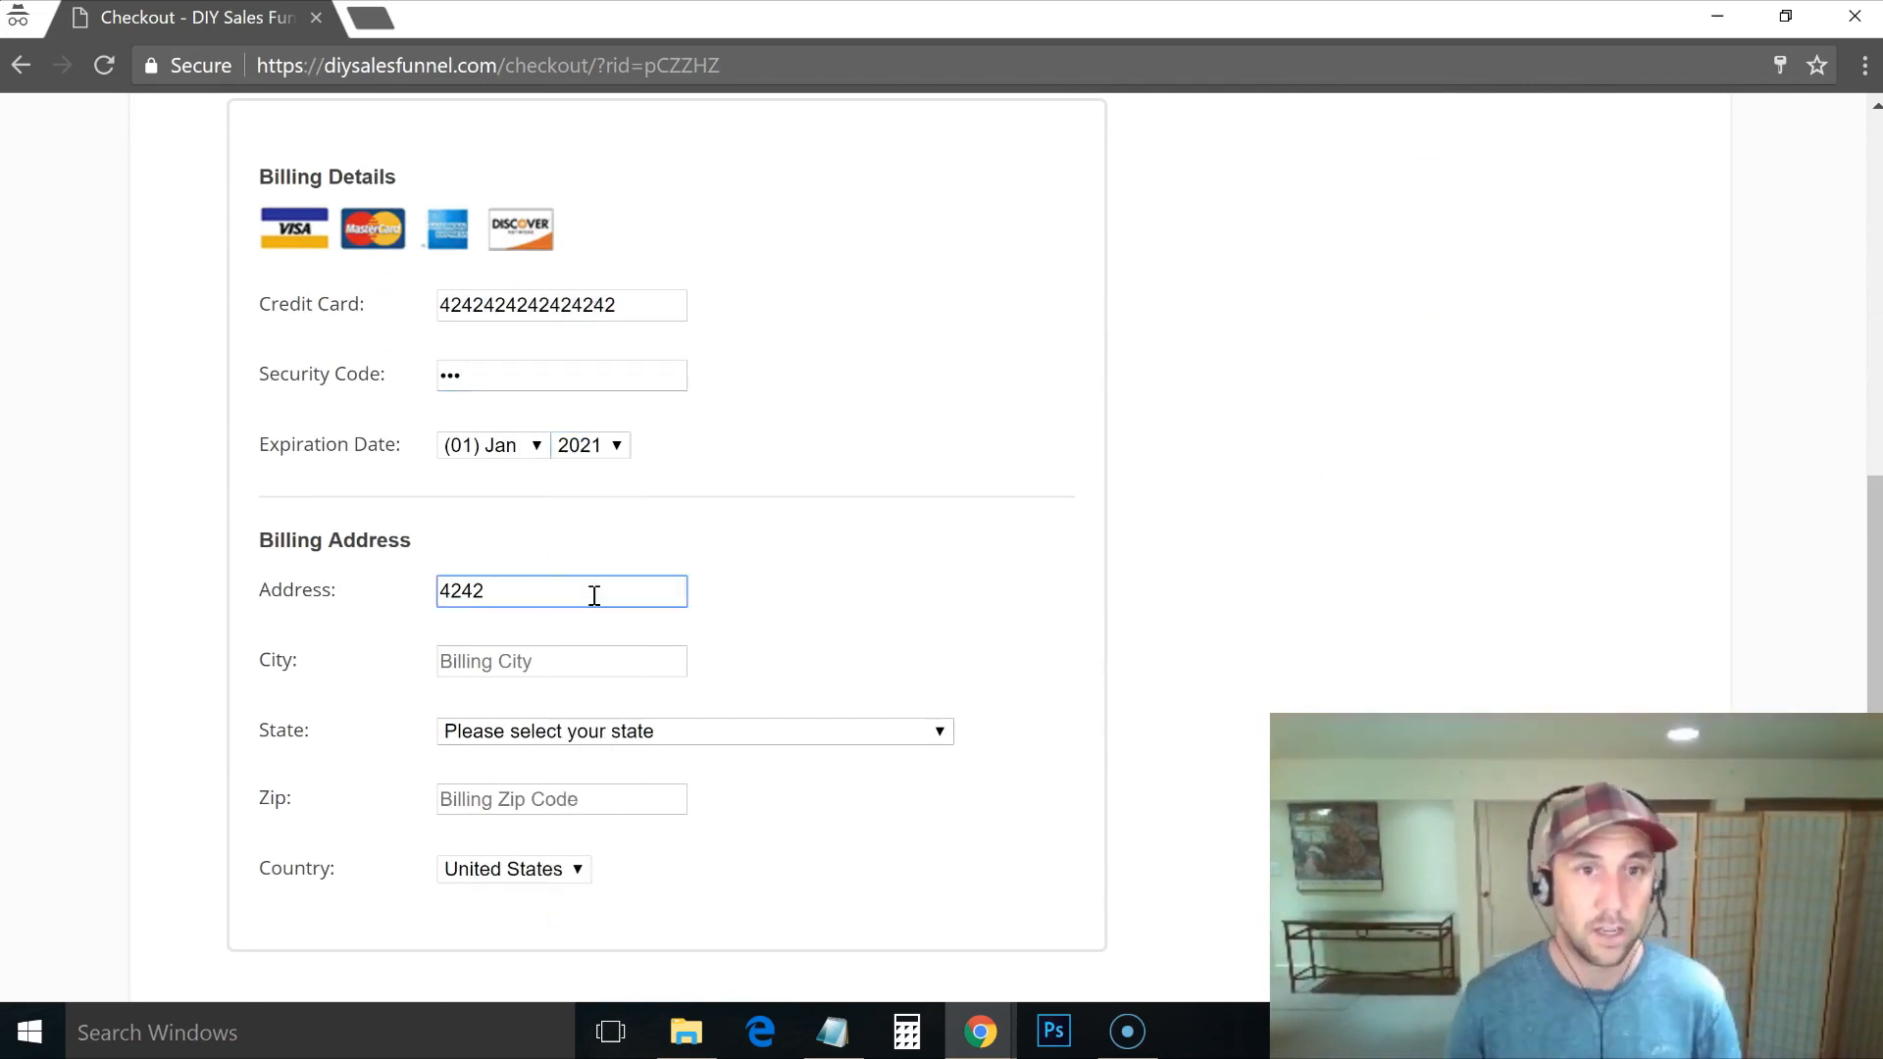
Step: Fill in the billing street and city, then submit the test order
{"action": "type", "text": "main"}
{"action": "key", "text": "Tab"}
{"action": "type", "text": "city"}
{"action": "key", "text": "Tab"}
{"action": "scroll", "coordinate": [1226, 667], "scroll_direction": "up", "scroll_amount": 6}
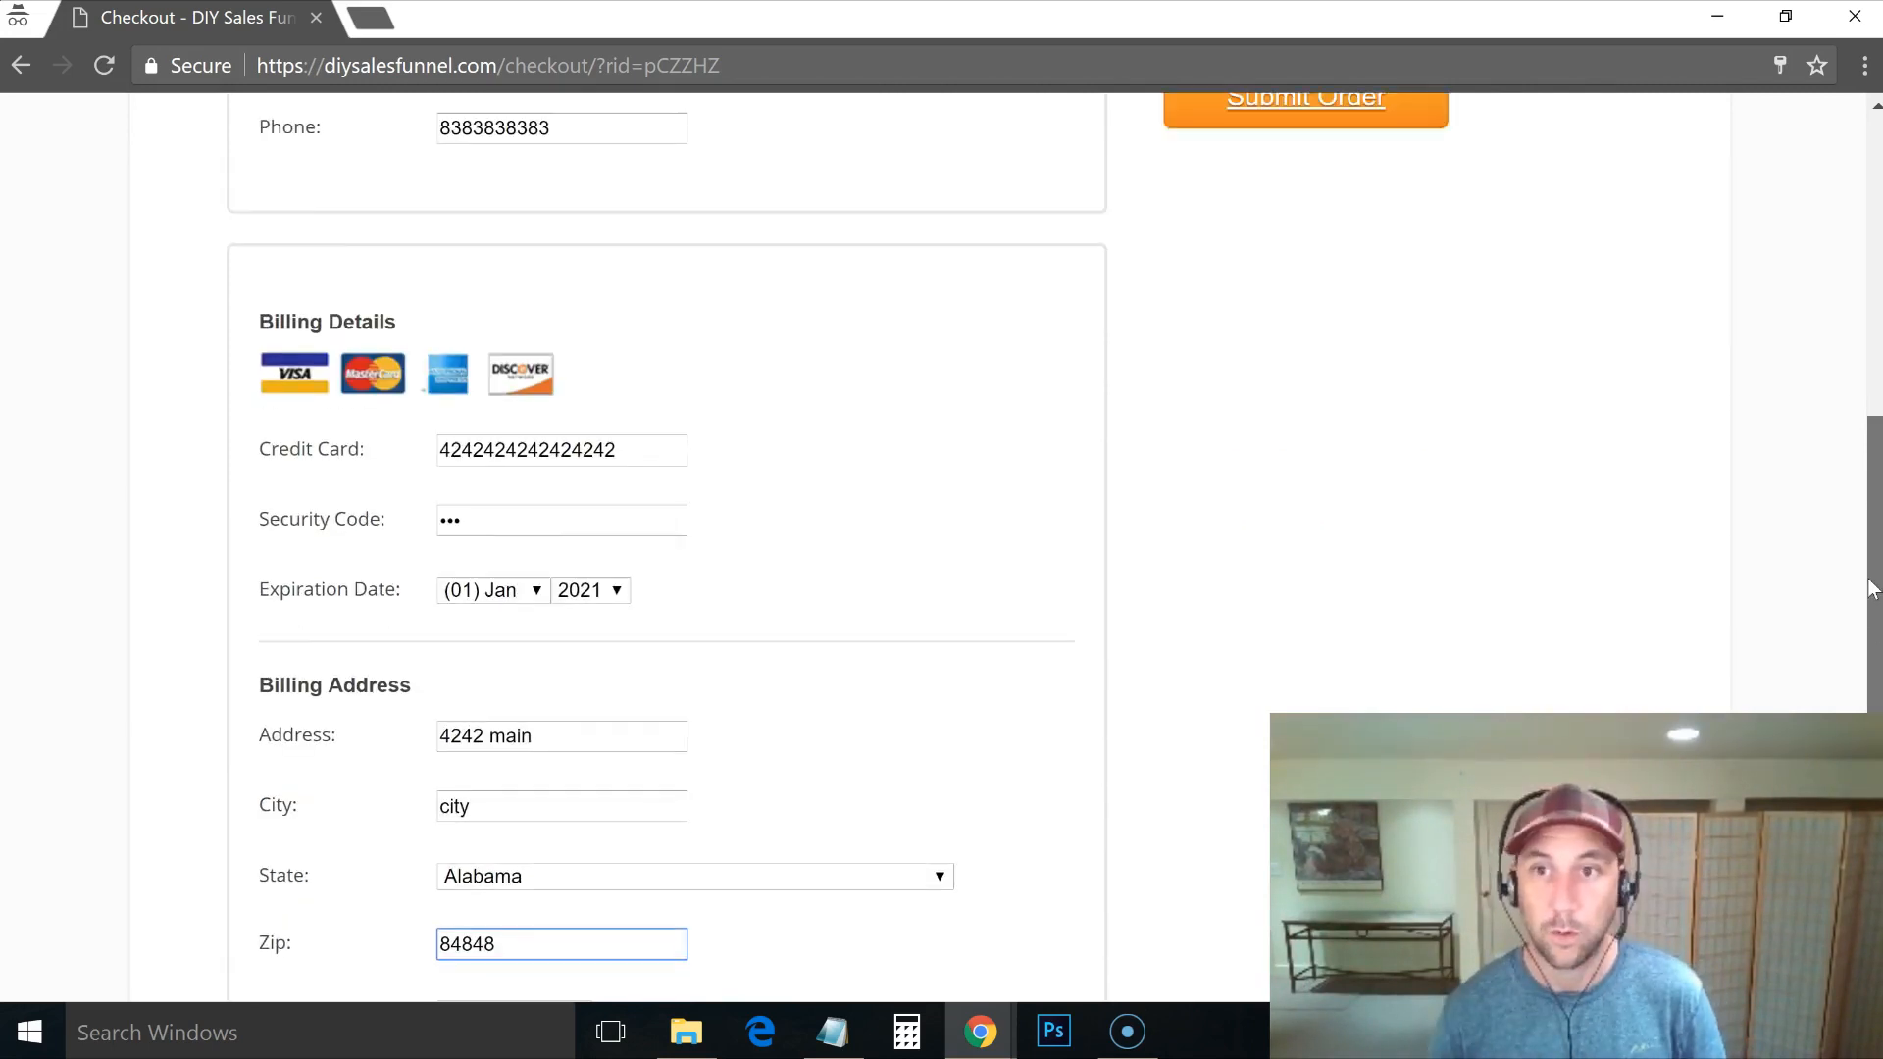
{"action": "left_click", "coordinate": [1309, 553]}
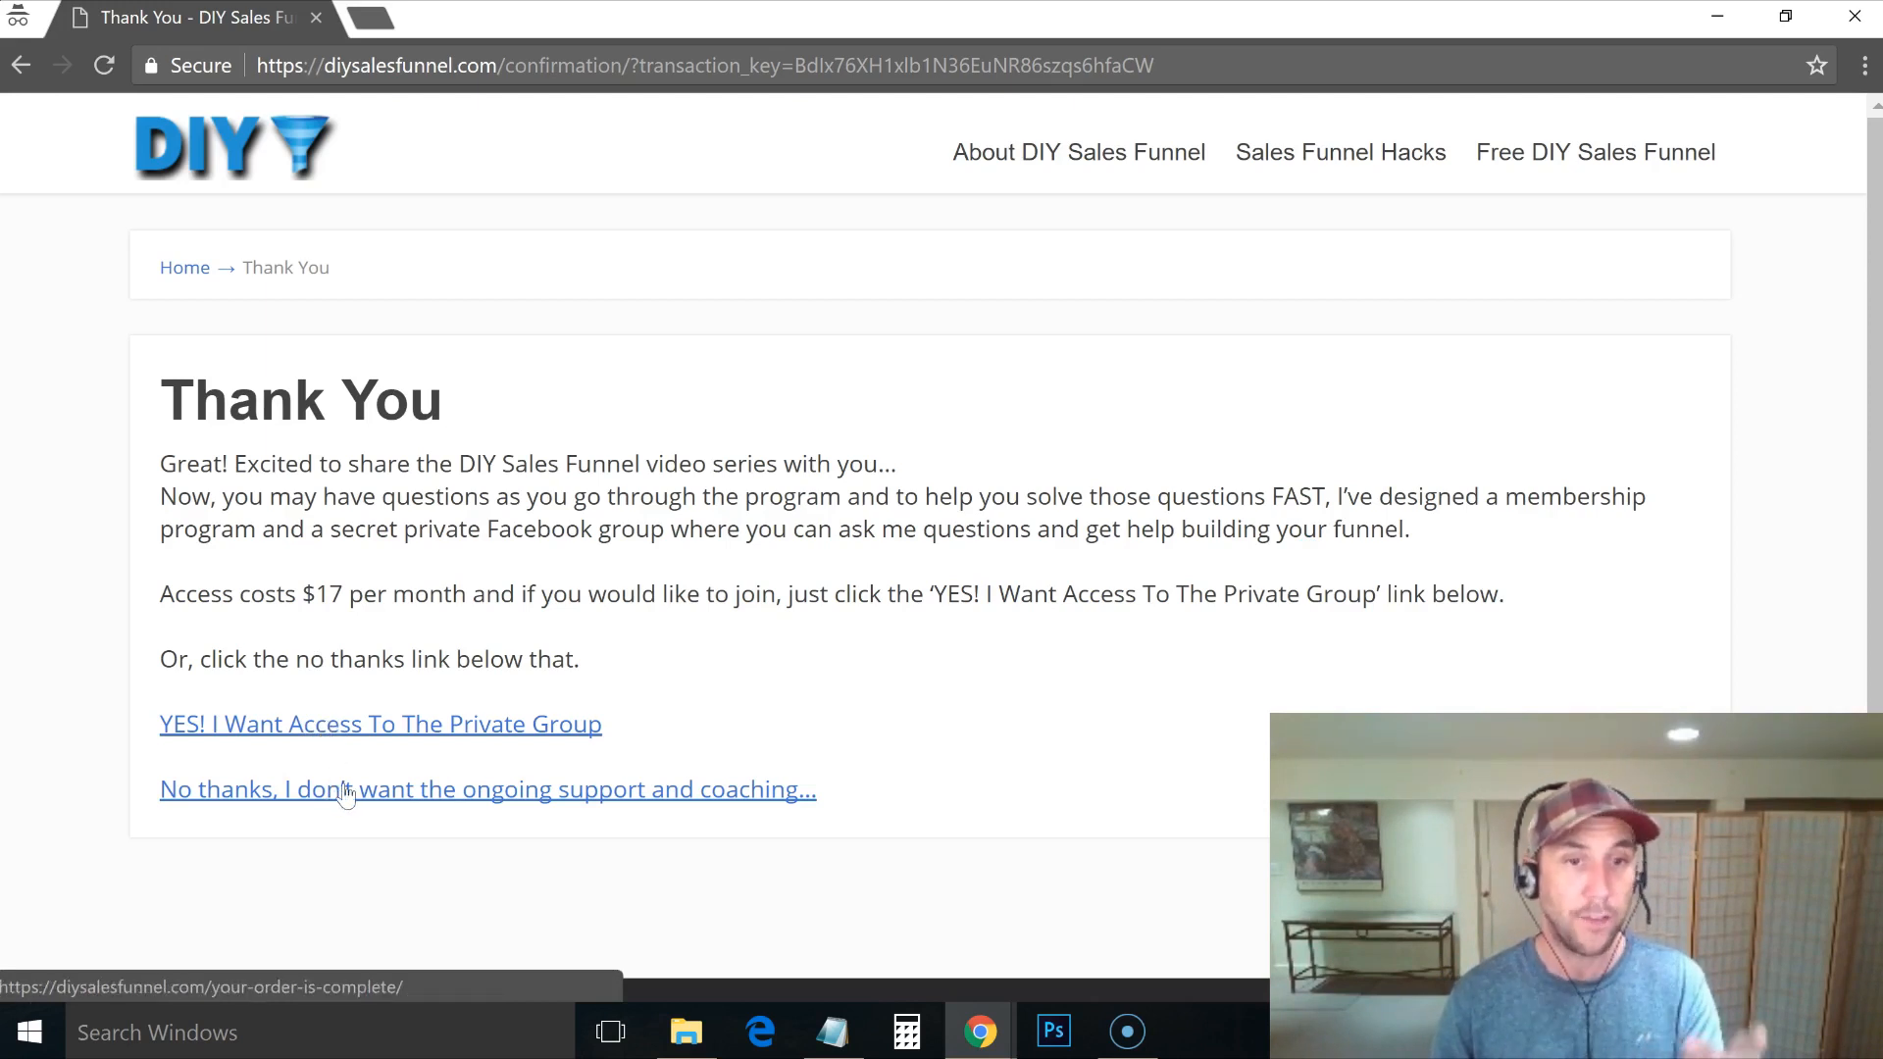
Step: Accept the 'YES! I Want Access To The Private Group' upsell, then return to the MemberMouse admin
{"action": "left_click", "coordinate": [334, 731]}
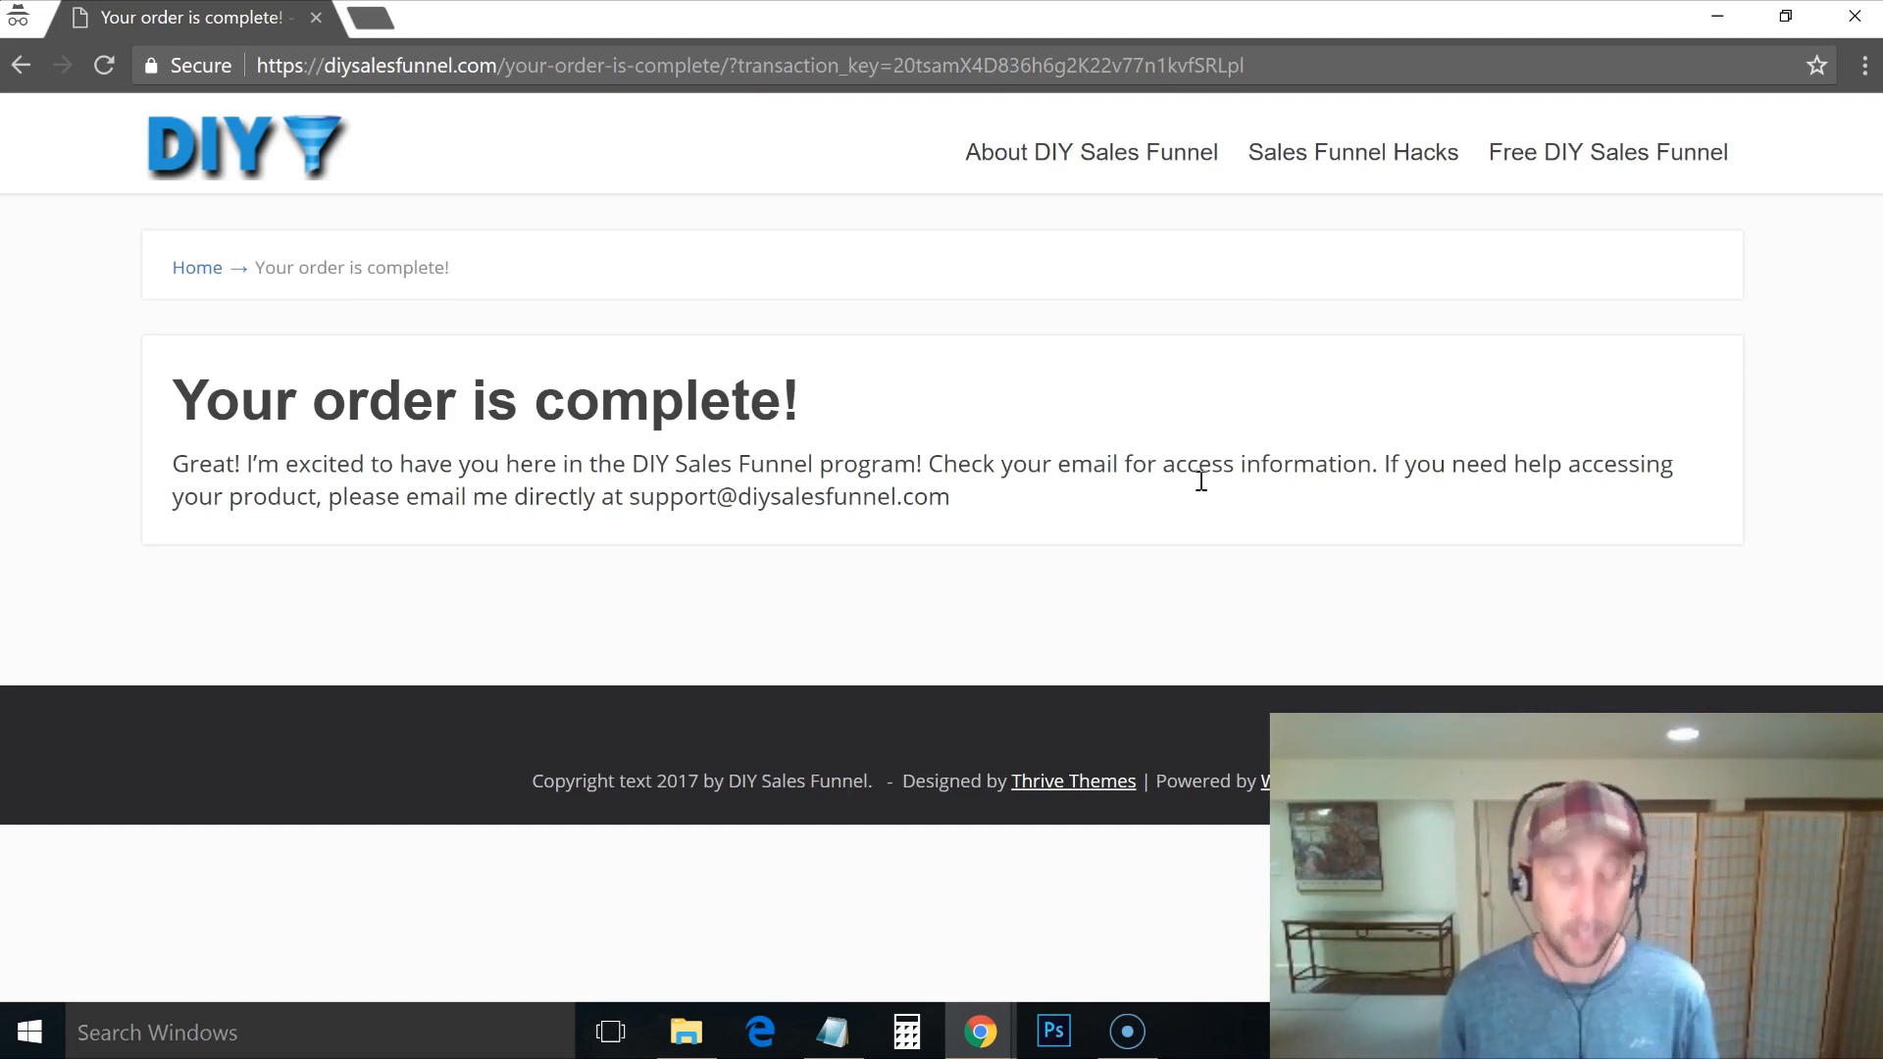
{"action": "key", "text": "alt+Tab"}
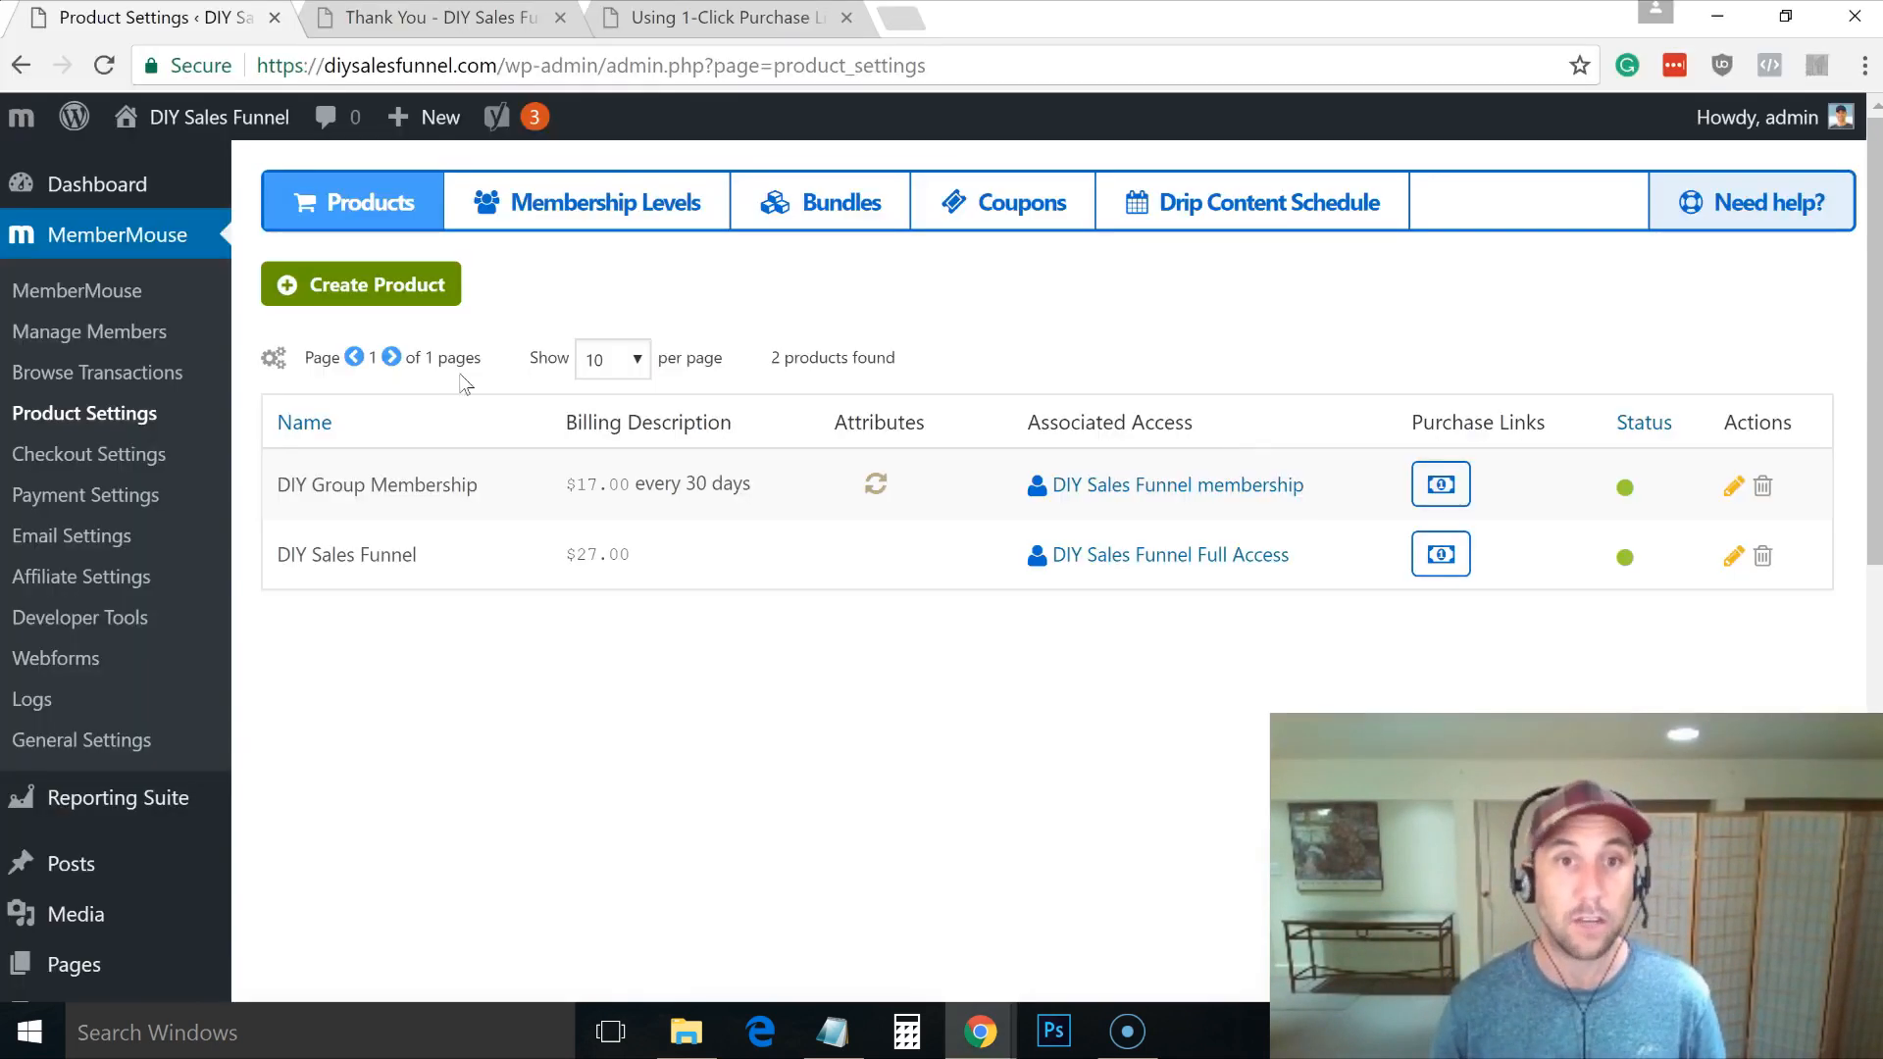
Step: Open the newest test member from Manage Members and view their Subscriptions for the DIY Group Membership
{"action": "left_click", "coordinate": [92, 330]}
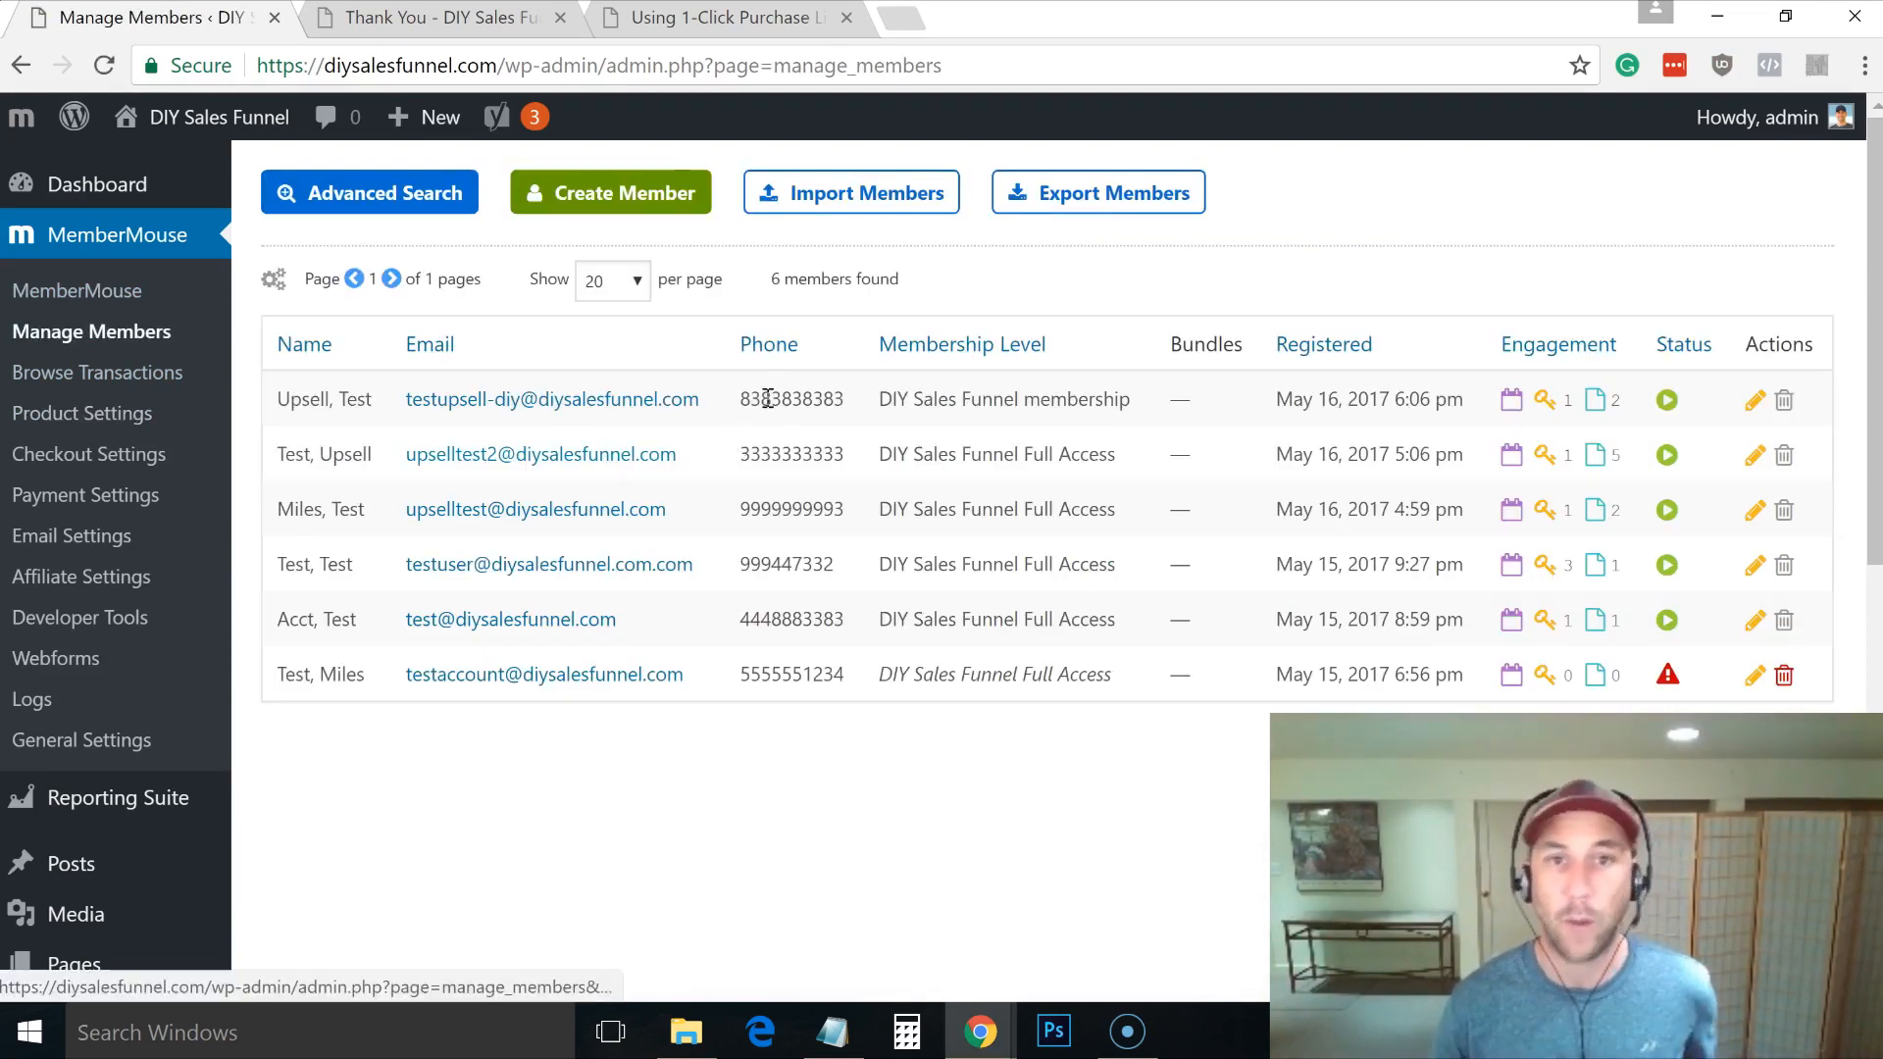
{"action": "left_click", "coordinate": [612, 399]}
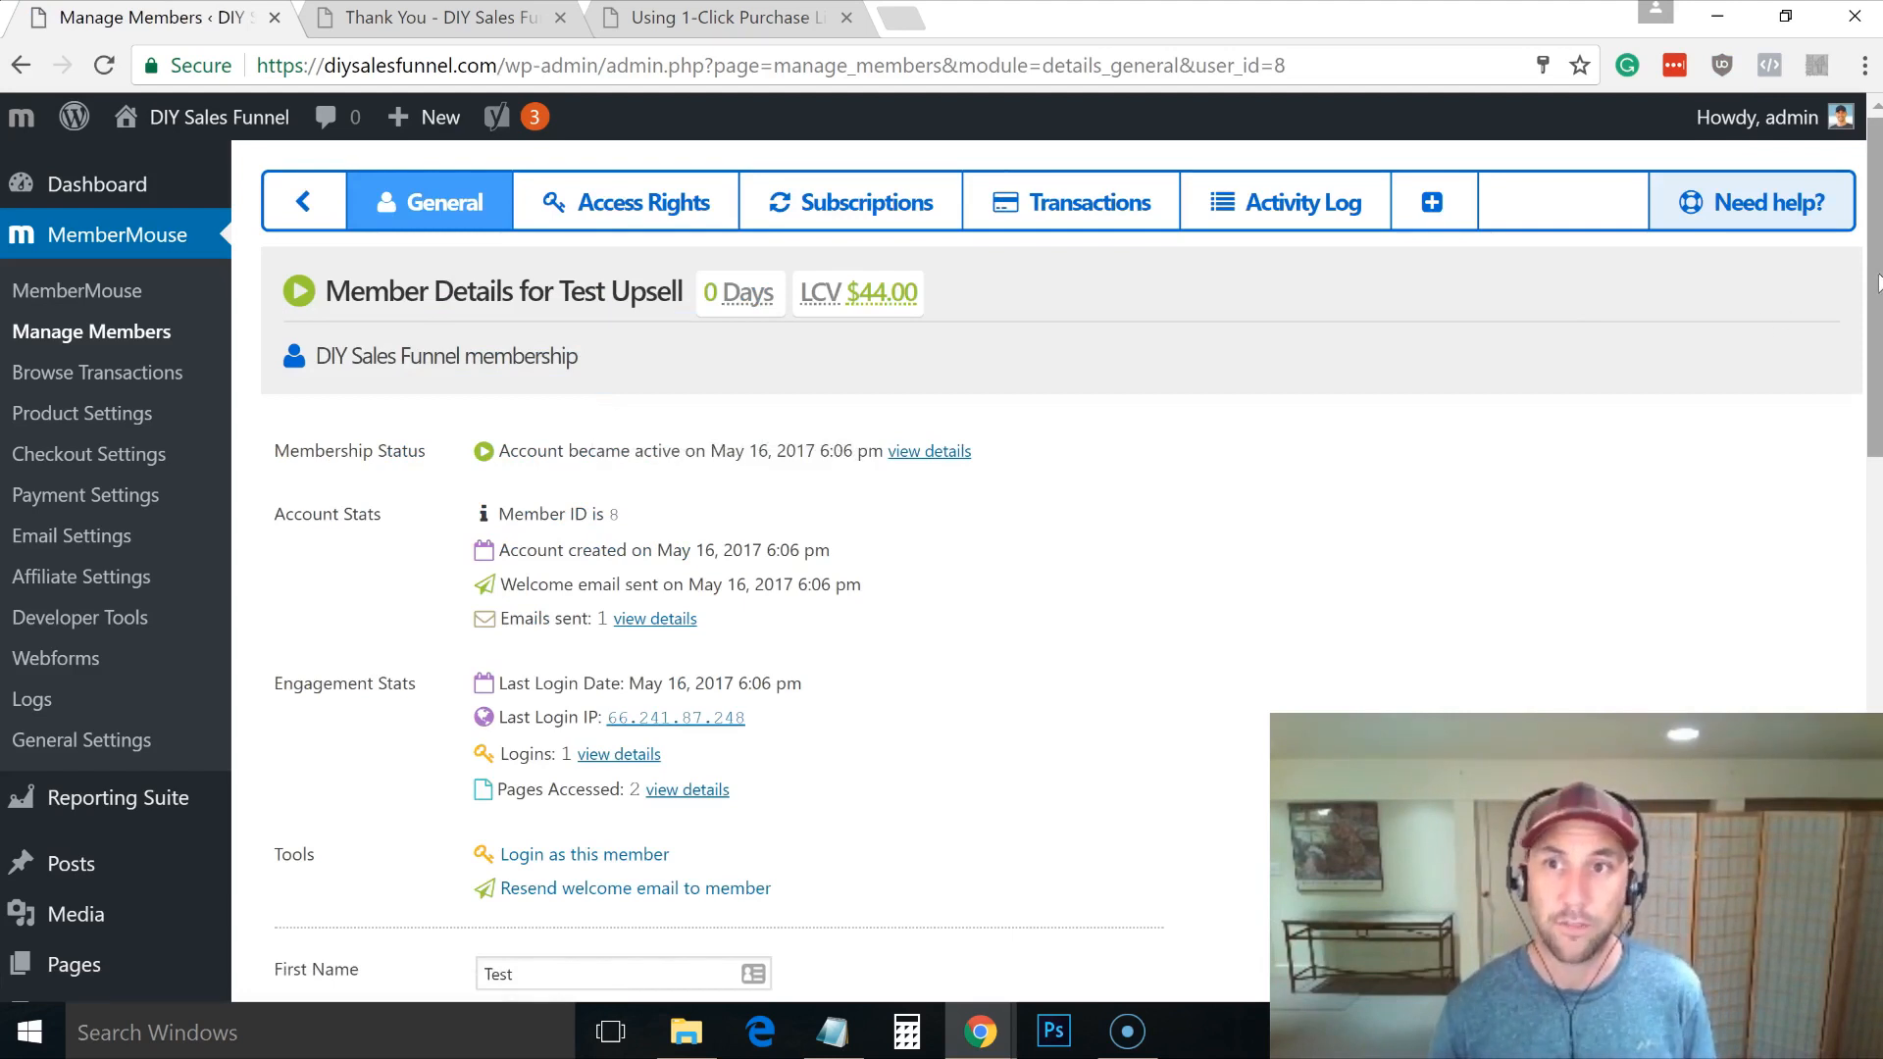
{"action": "scroll", "coordinate": [942, 569], "scroll_direction": "down", "scroll_amount": 5}
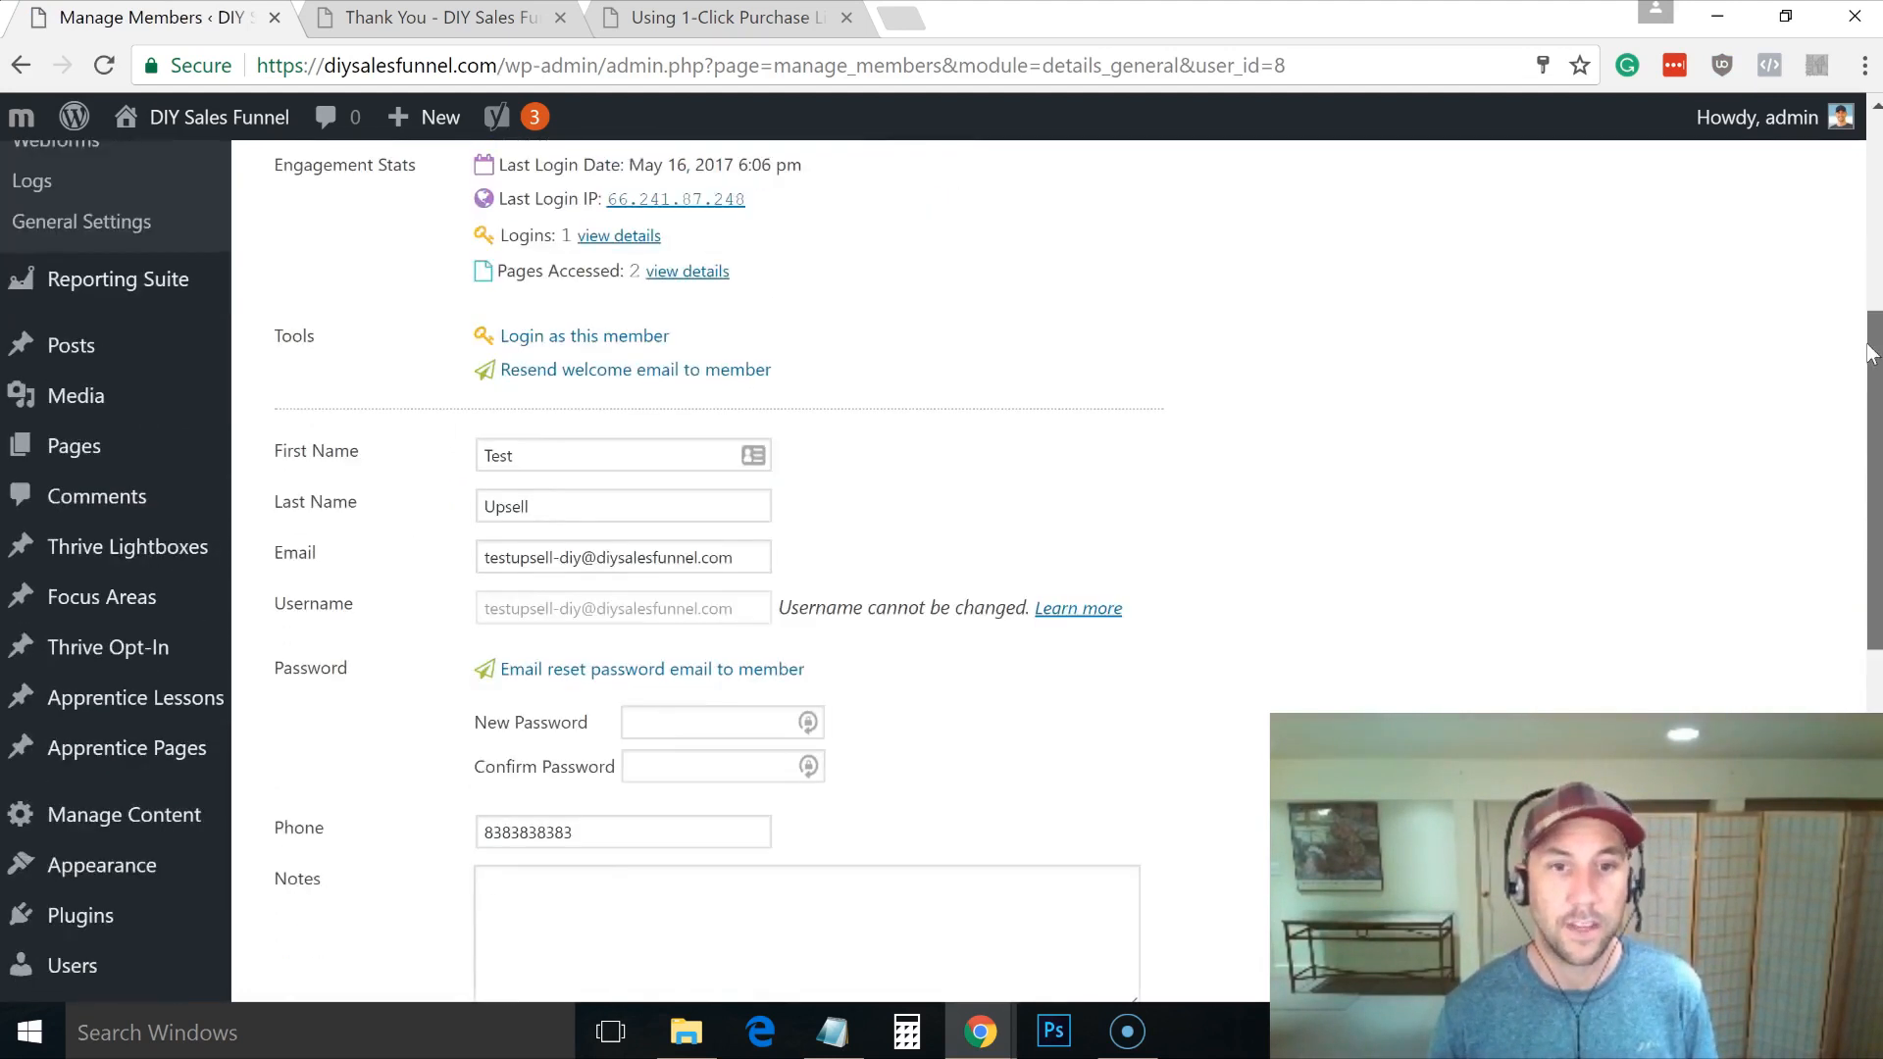
{"action": "scroll", "coordinate": [846, 392], "scroll_direction": "up", "scroll_amount": 5}
{"action": "left_click", "coordinate": [846, 208]}
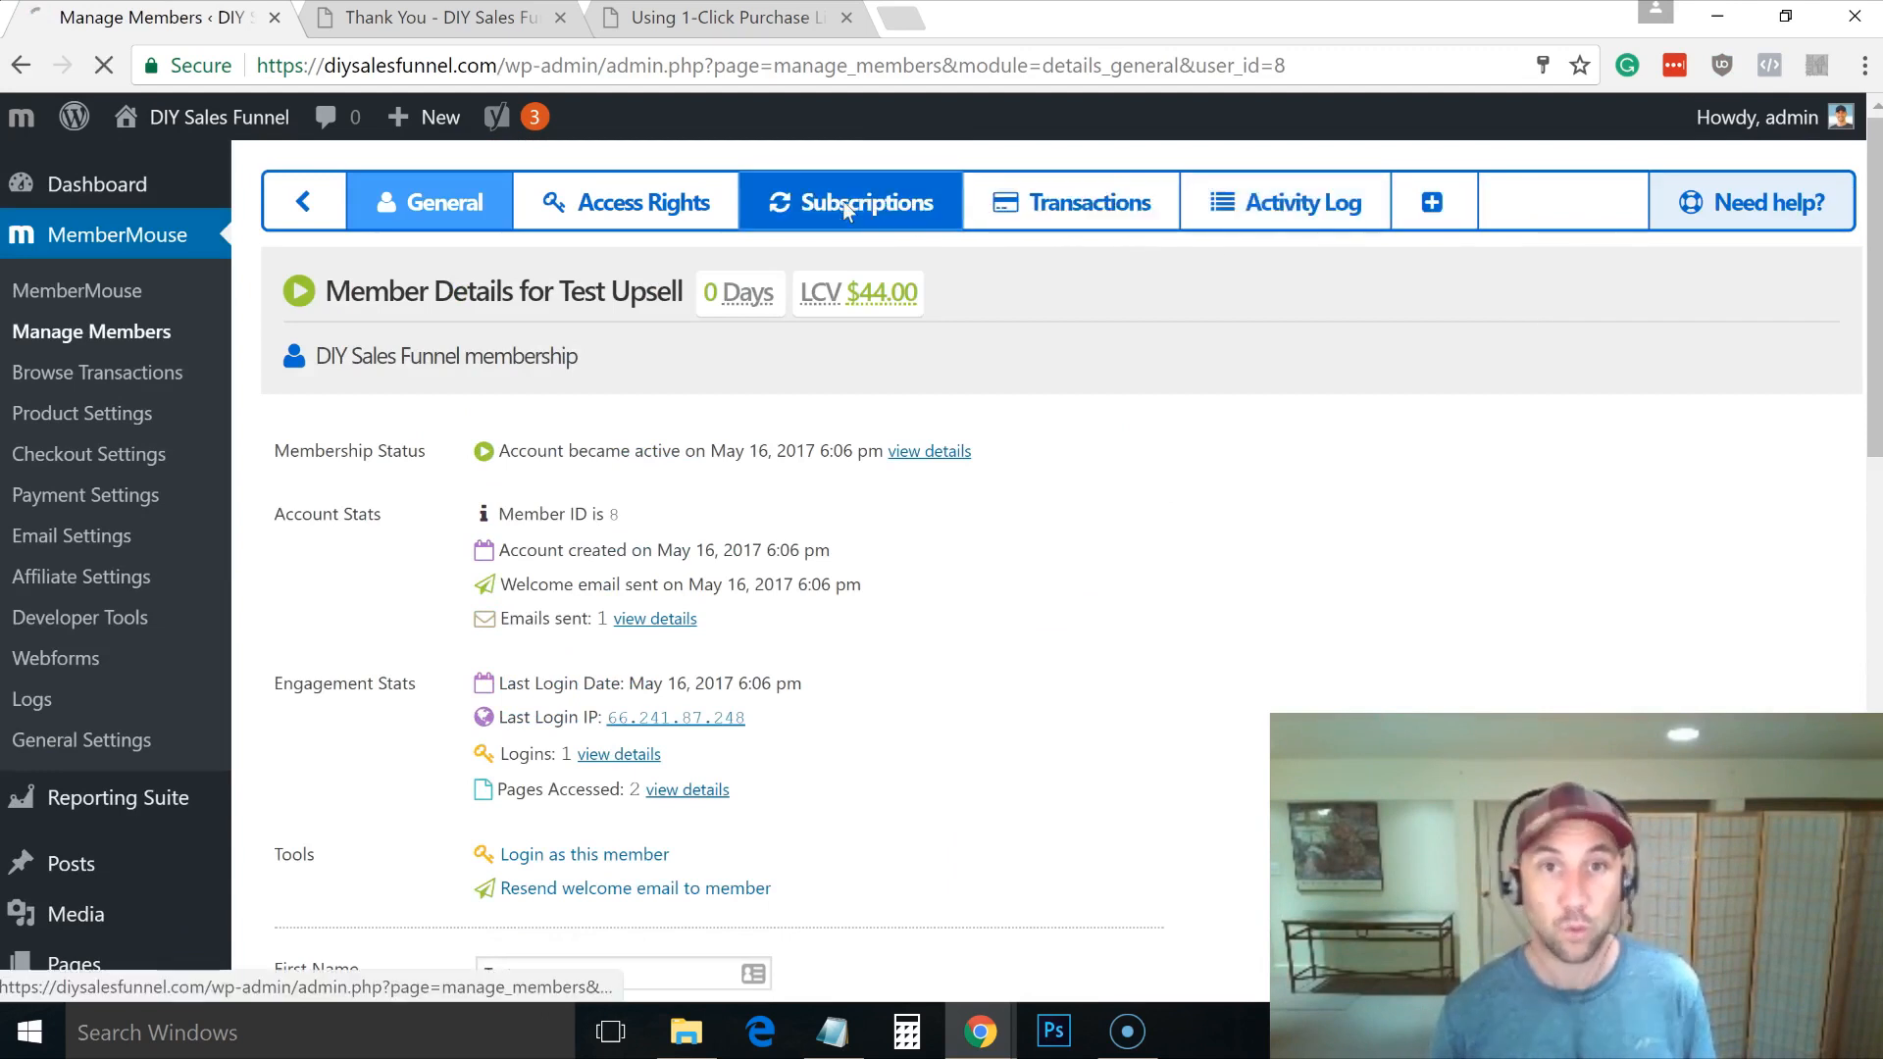